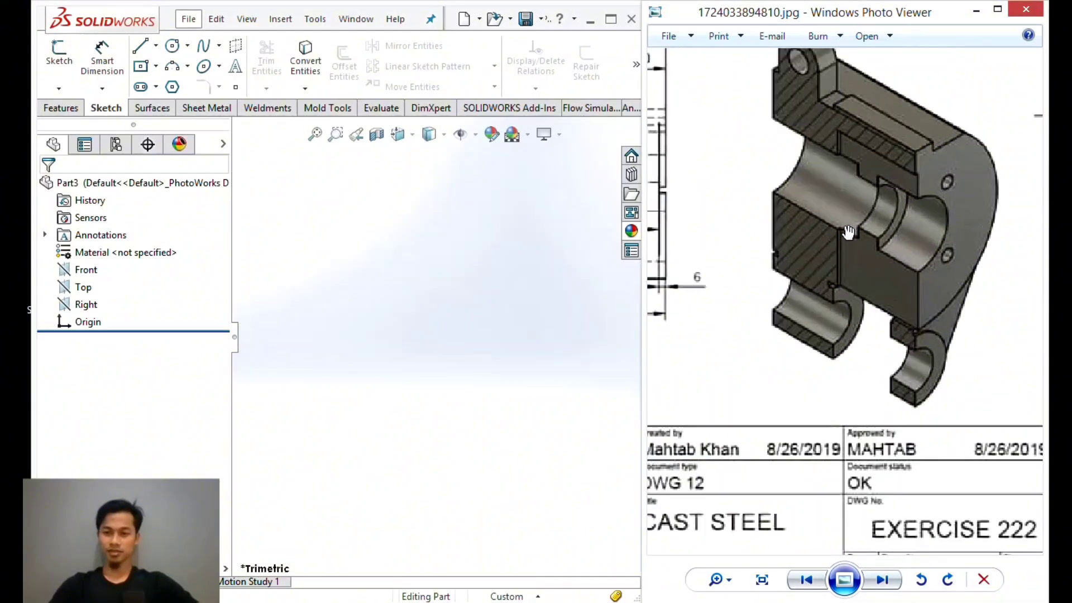
Examine the reference drawing's isometric, section and dimensioned views of the part.
scroll(810, 252, "up", 2)
scroll(776, 272, "down", 3)
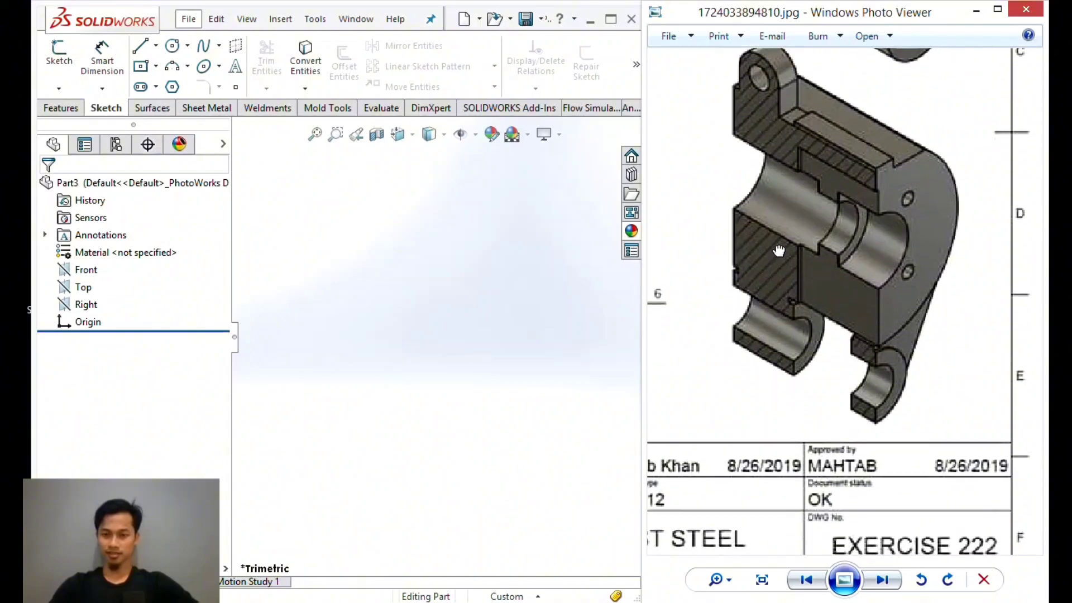
scroll(810, 355, "up", 2)
scroll(810, 355, "up", 3)
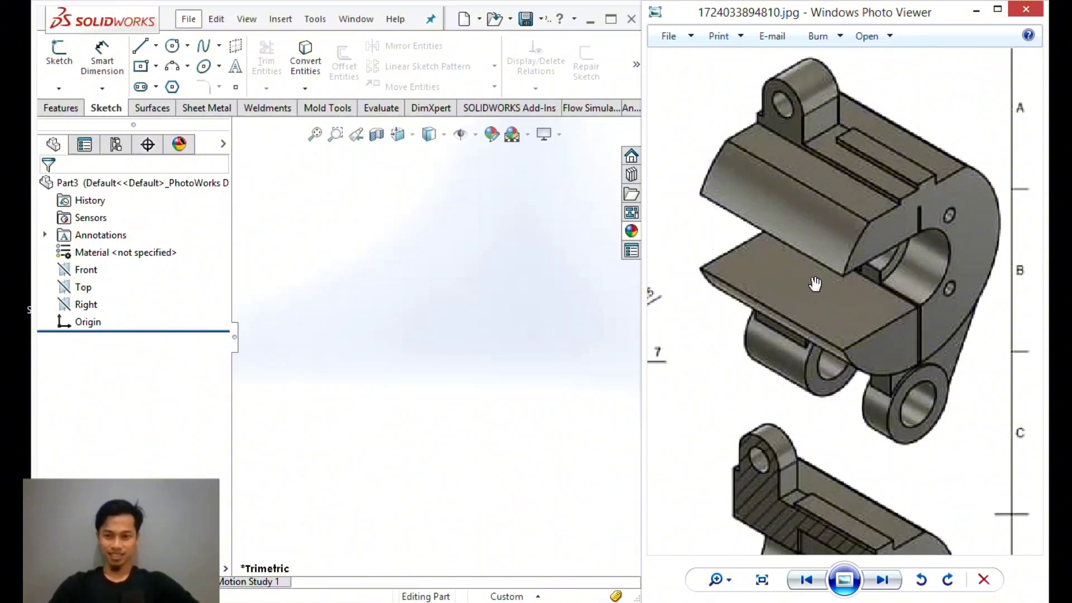
scroll(815, 284, "down", 10)
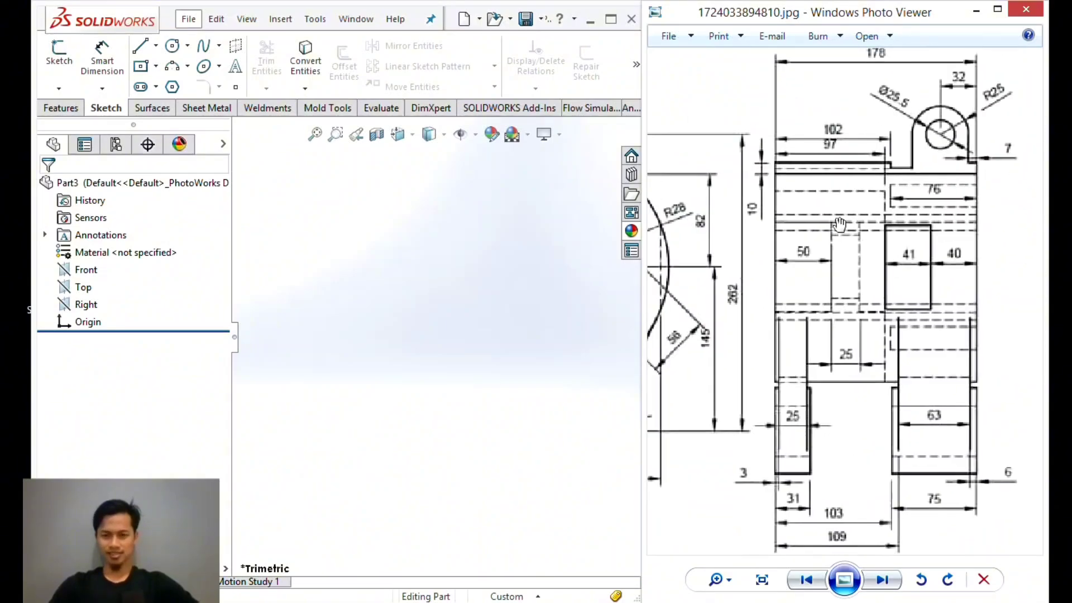
mouse_move(840, 225)
left_mouse_down()
mouse_move(918, 204)
mouse_move(902, 245)
mouse_move(888, 207)
mouse_move(889, 227)
left_mouse_up()
scroll(886, 208, "down", 3)
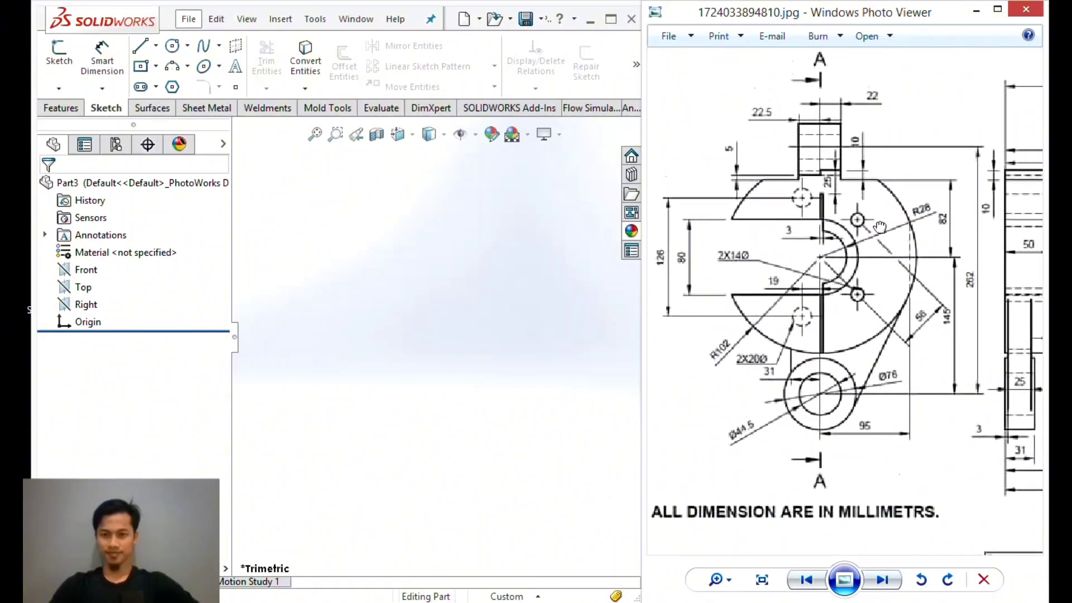
Start a sketch on the Right plane and draw a circle about 142 mm in diameter centred on the origin.
left_click(326, 252)
left_click(85, 270)
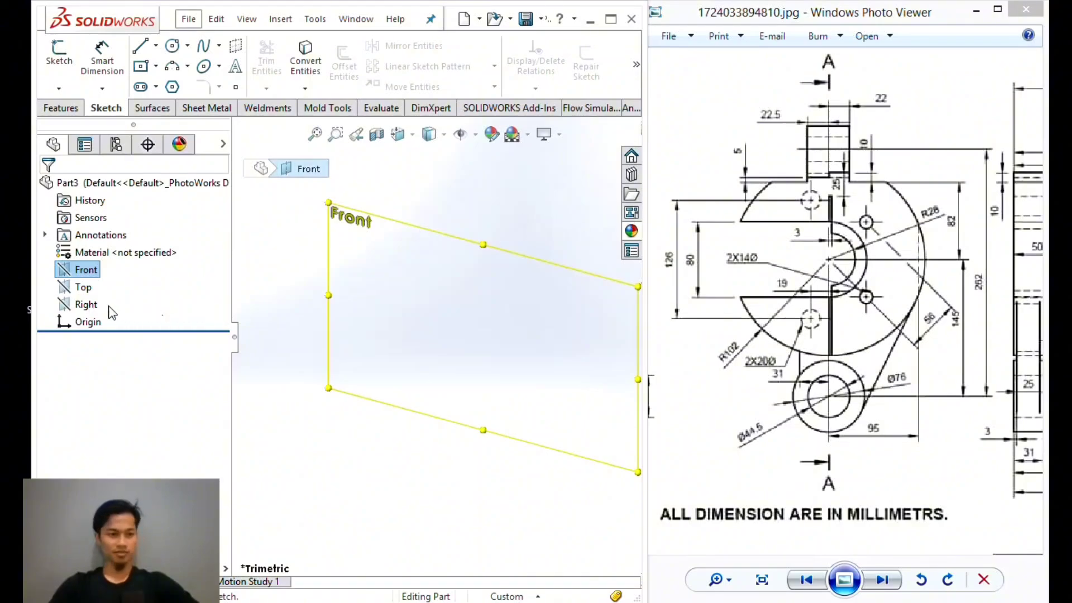
left_click(89, 306)
left_click(101, 285)
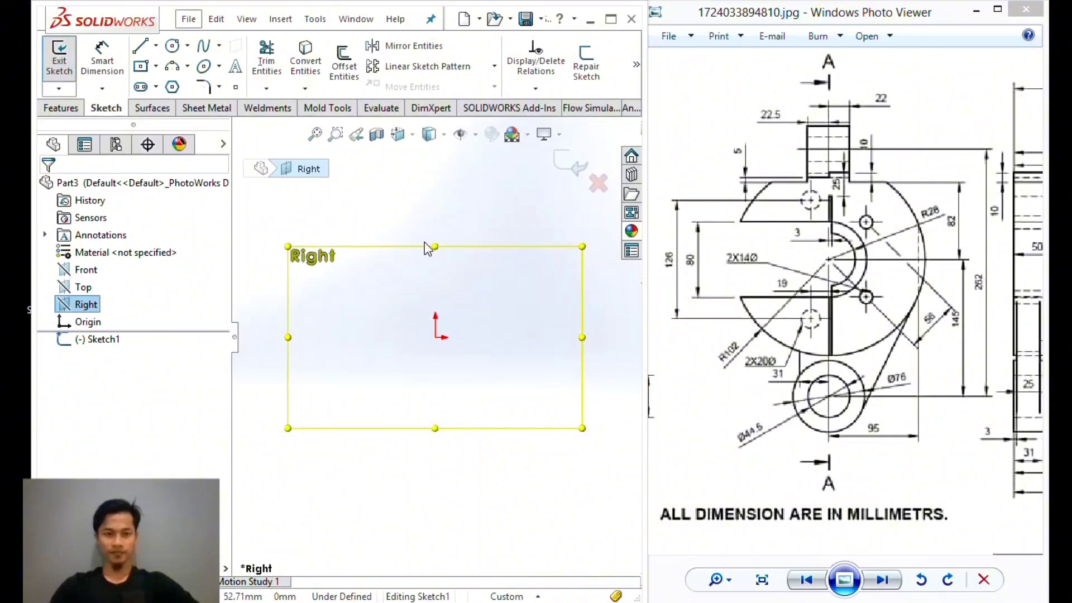
left_click(173, 47)
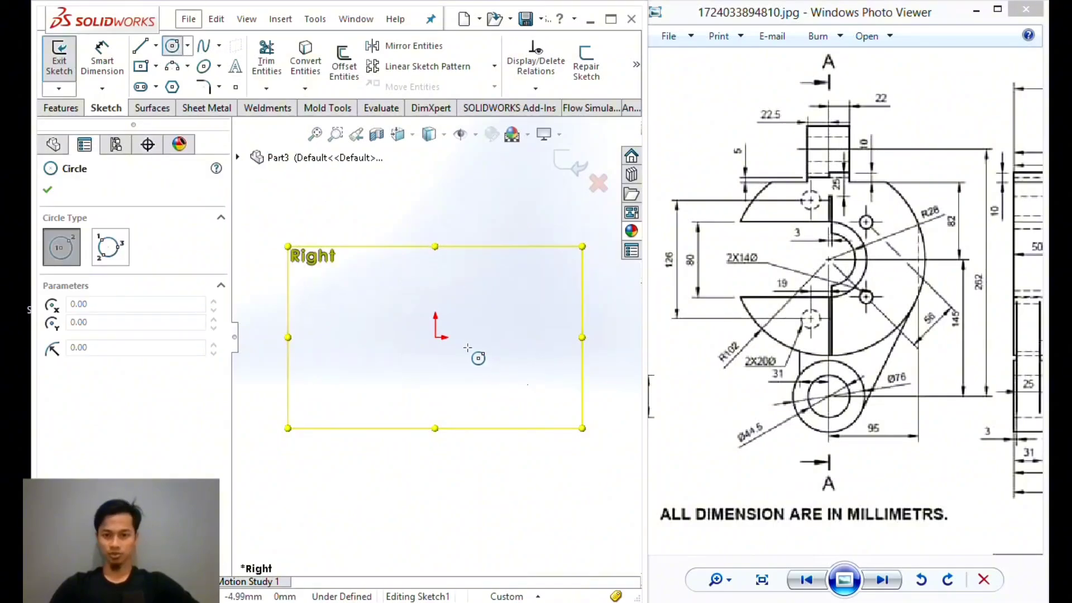
left_click(435, 337)
left_click(488, 219)
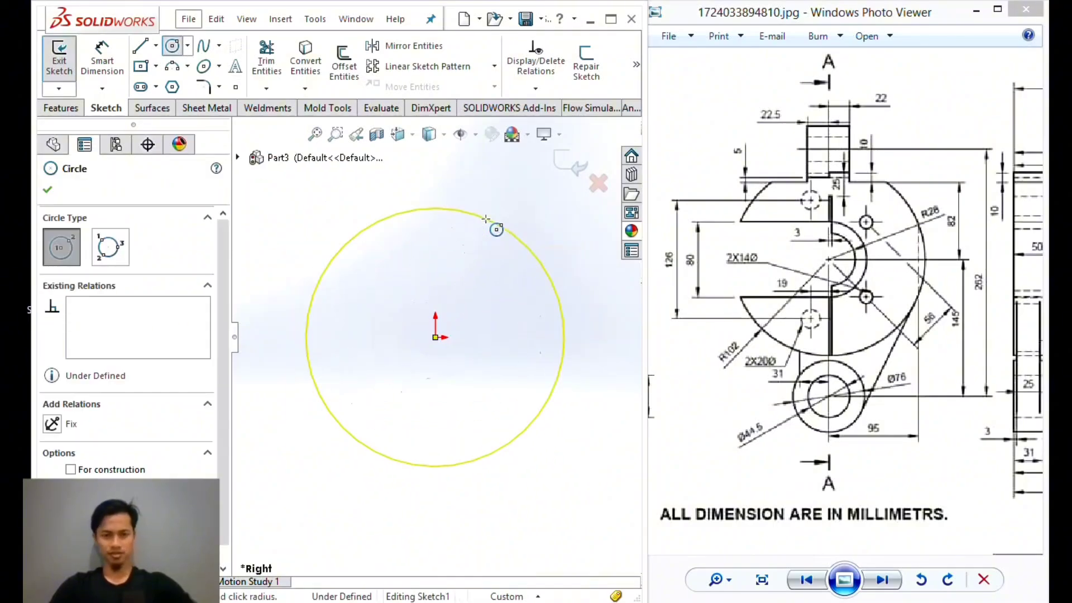
key("Escape")
Dimension the circle's diameter as 204 mm, matching the R102 outer radius in the reference drawing.
left_click_drag(790, 296, 797, 287)
scroll(797, 287, "up", 5)
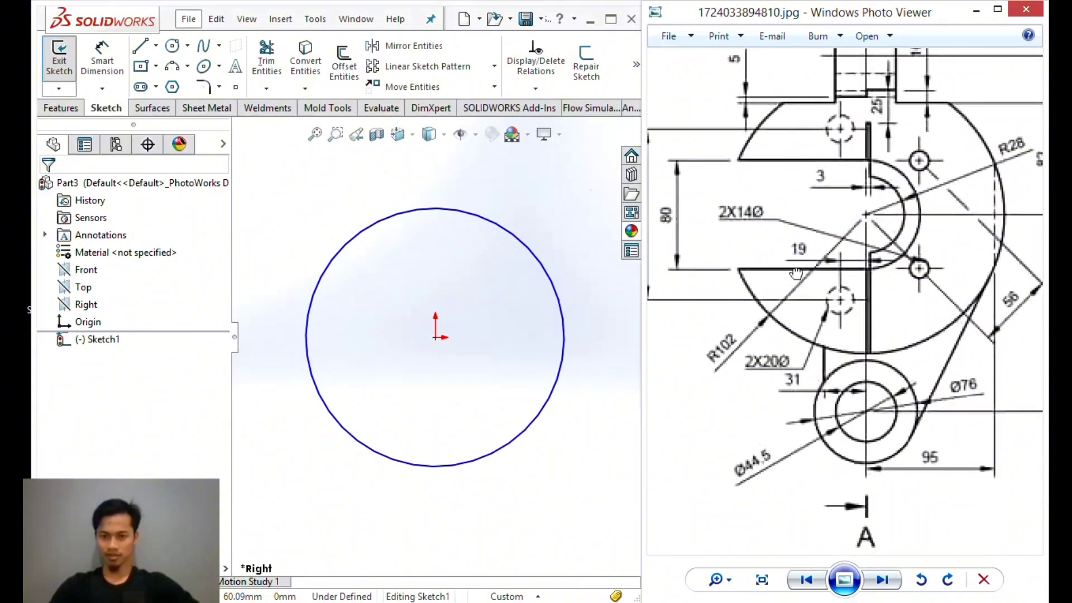
scroll(803, 255, "down", 2)
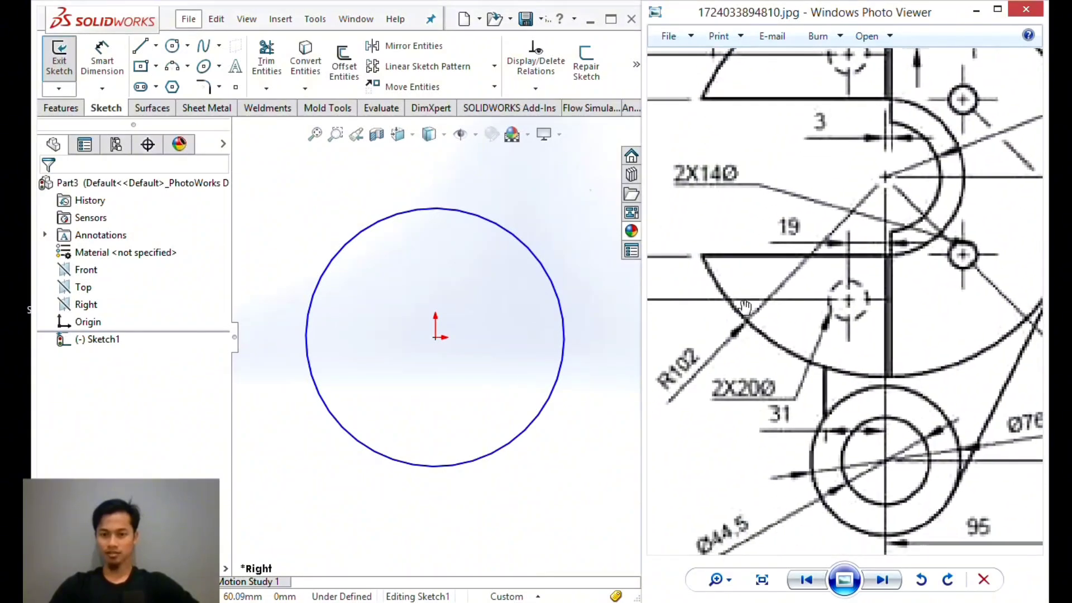
scroll(755, 172, "up", 2)
mouse_move(755, 171)
left_mouse_down()
mouse_move(777, 253)
mouse_move(752, 223)
left_mouse_up()
left_click(632, 268)
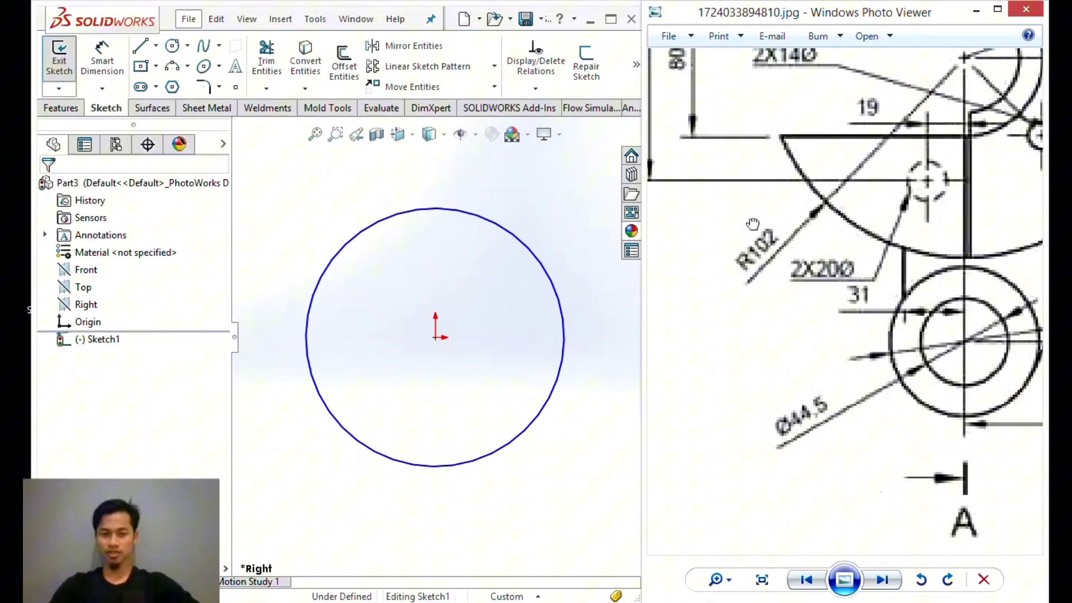
left_click(621, 215)
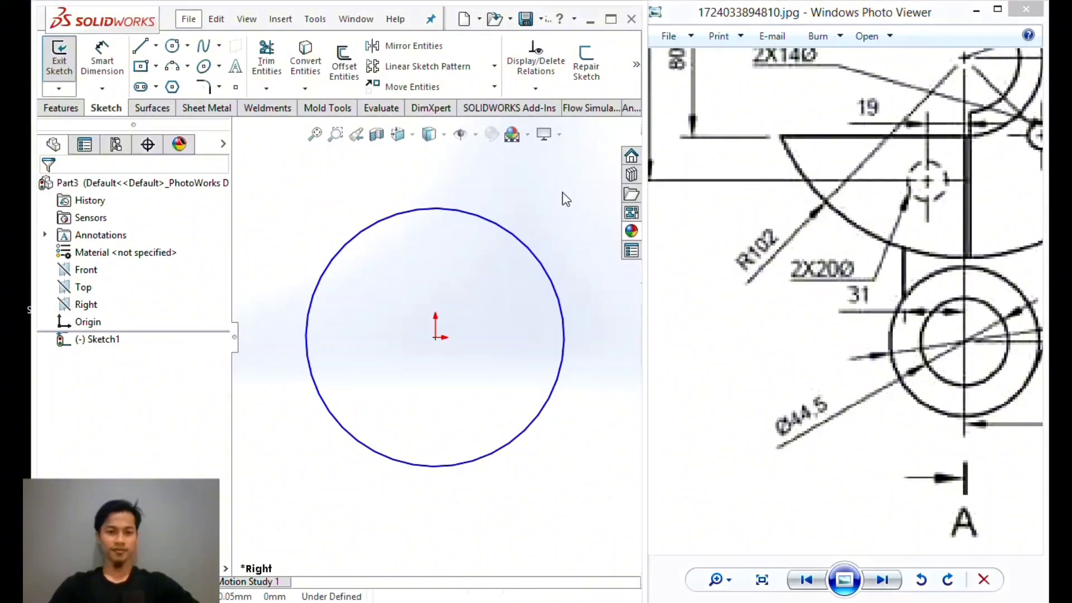
left_click(385, 221)
left_click(290, 273)
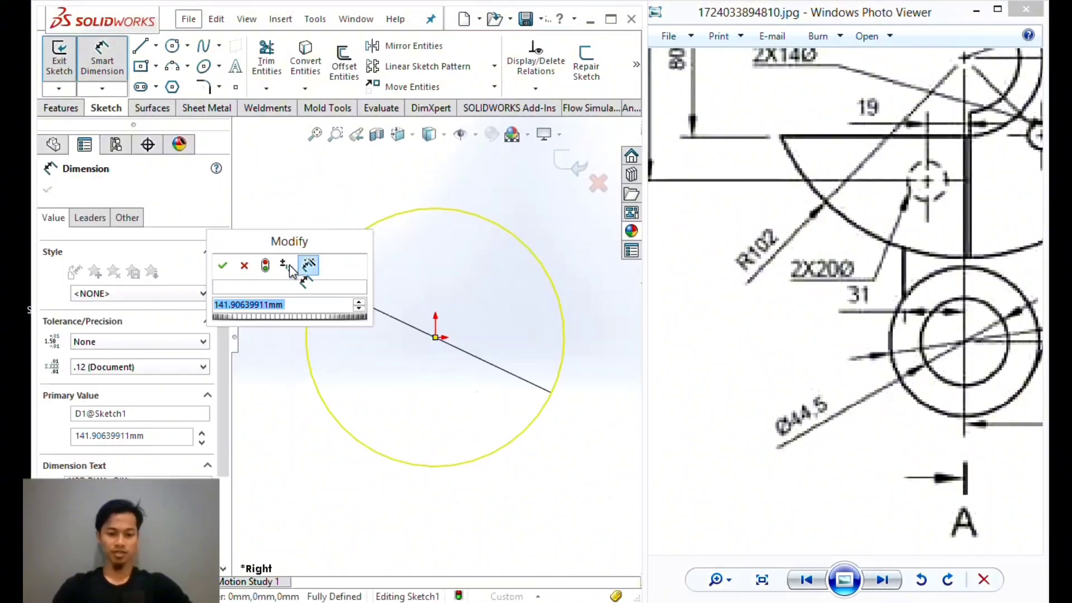
type("204")
key("Return")
key("Escape")
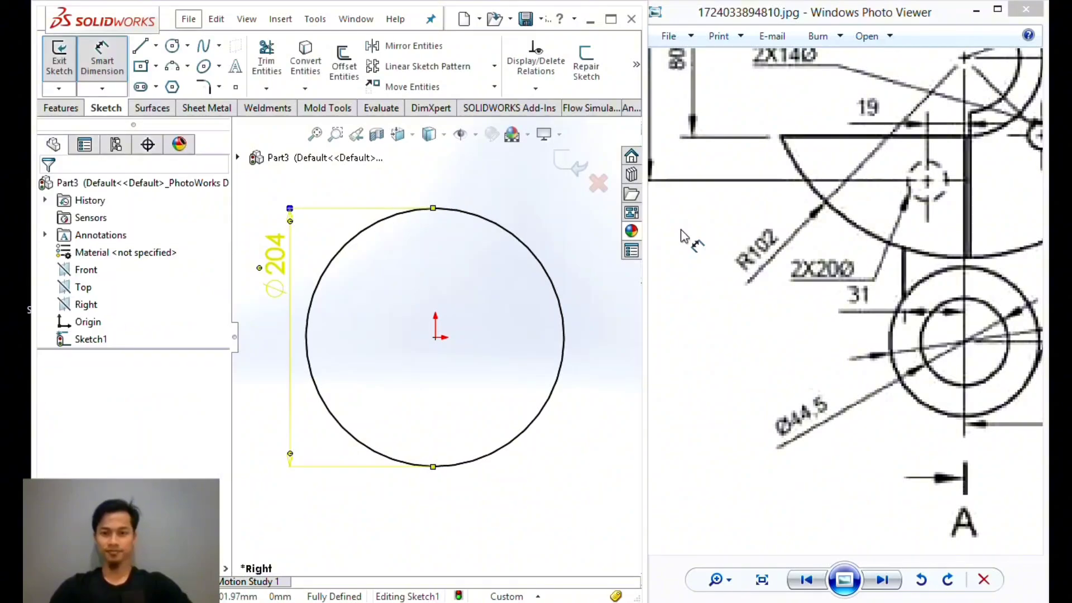
Draw a smaller concentric circle about 121 mm in diameter, centred on the origin inside the 204 mm circle.
left_click_drag(797, 198, 760, 318)
mouse_move(866, 189)
left_mouse_down()
mouse_move(842, 248)
mouse_move(928, 242)
mouse_move(883, 237)
mouse_move(870, 212)
mouse_move(915, 218)
left_mouse_up()
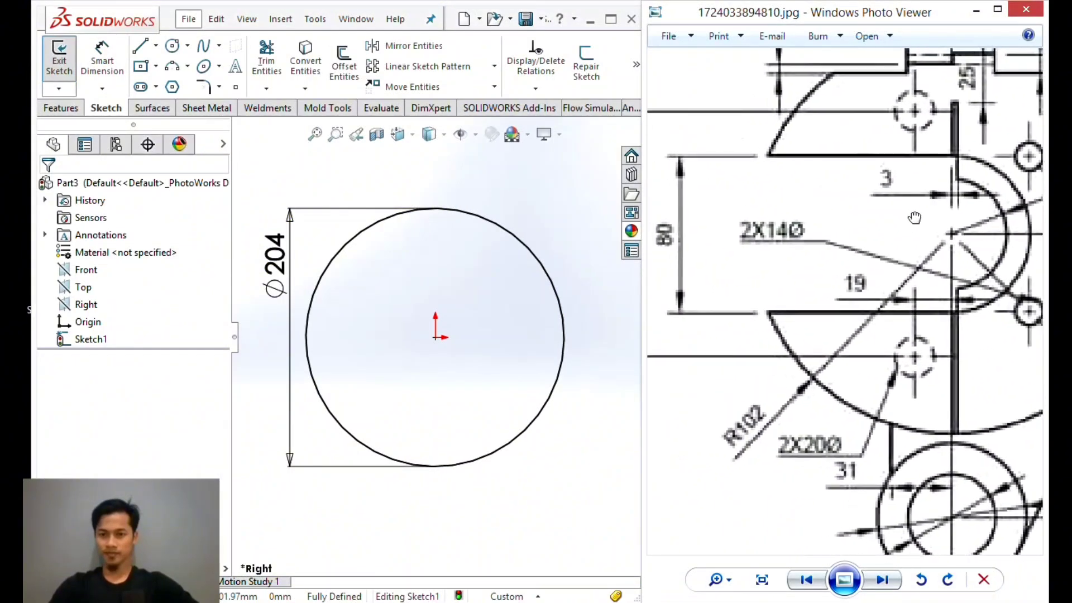
left_click_drag(962, 148, 911, 151)
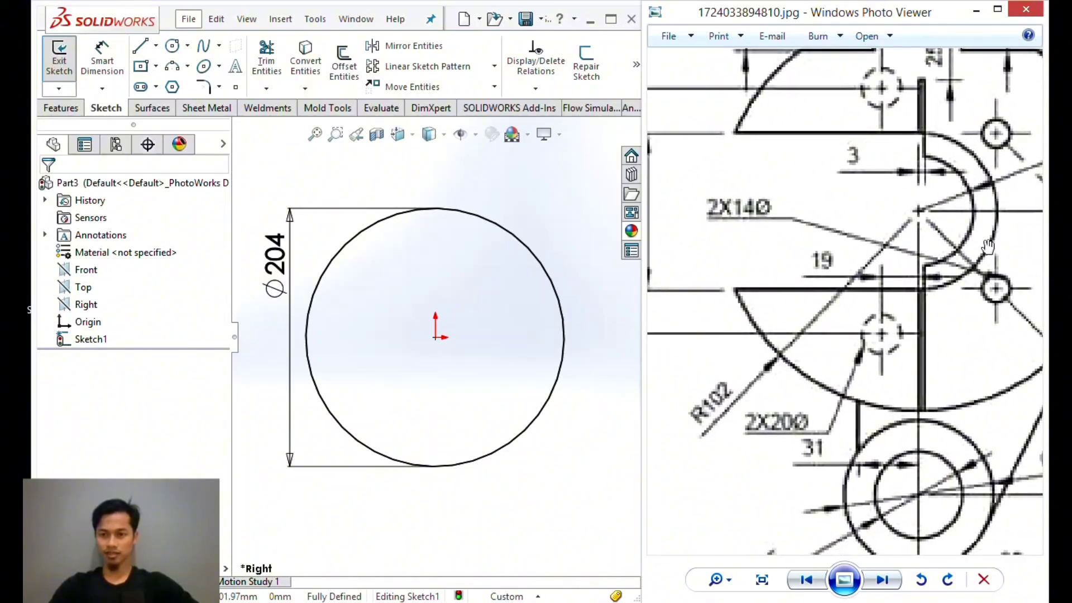
left_click_drag(851, 255, 861, 239)
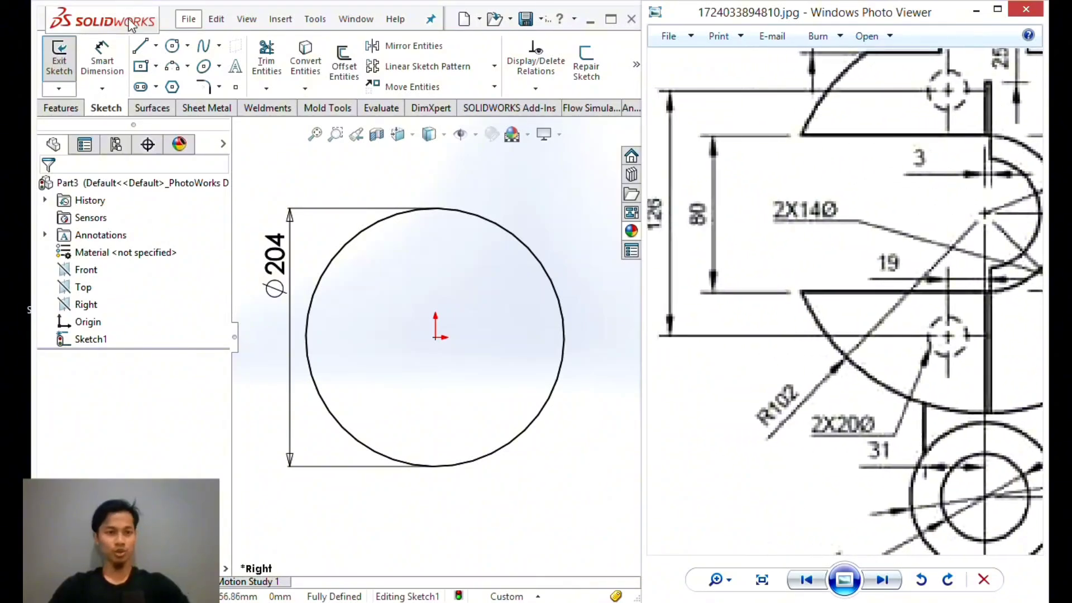
left_click(173, 45)
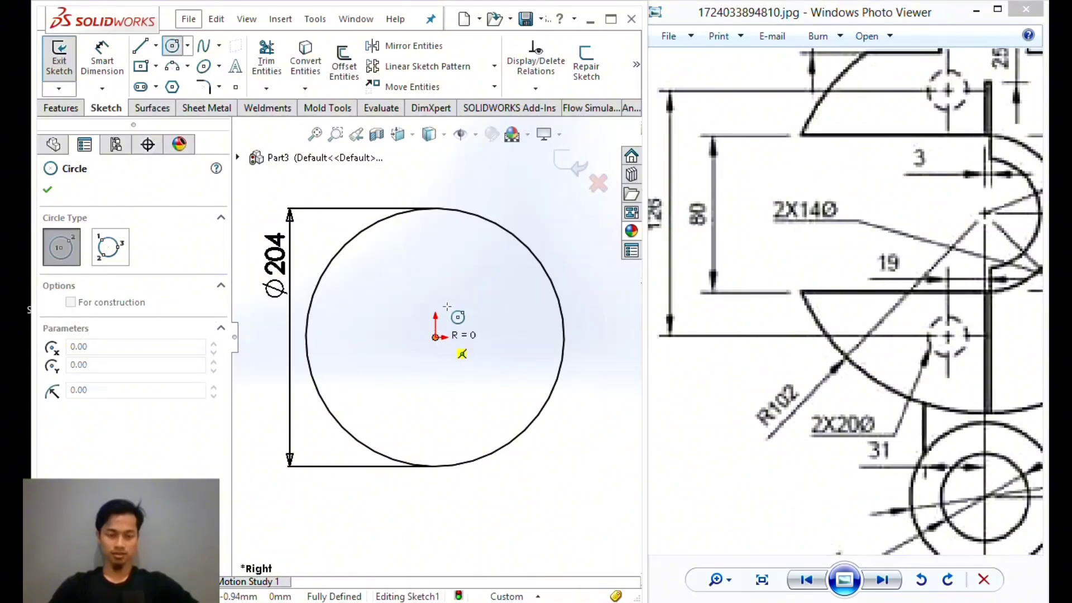
left_click(435, 336)
left_click(456, 264)
Dimension the inner circle's diameter as 80 mm.
left_click(103, 63)
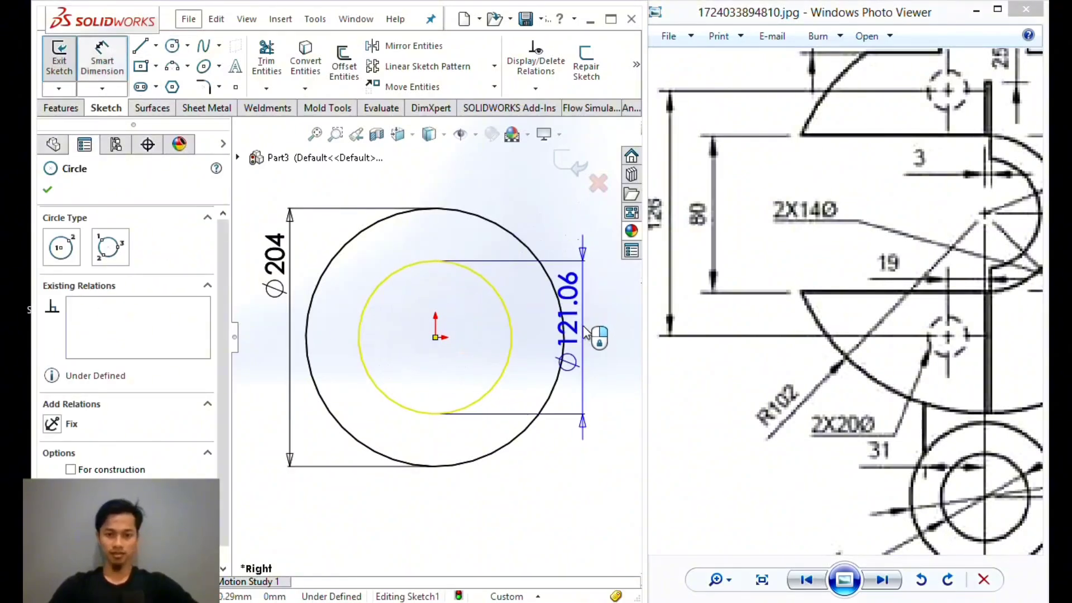
left_click(335, 352)
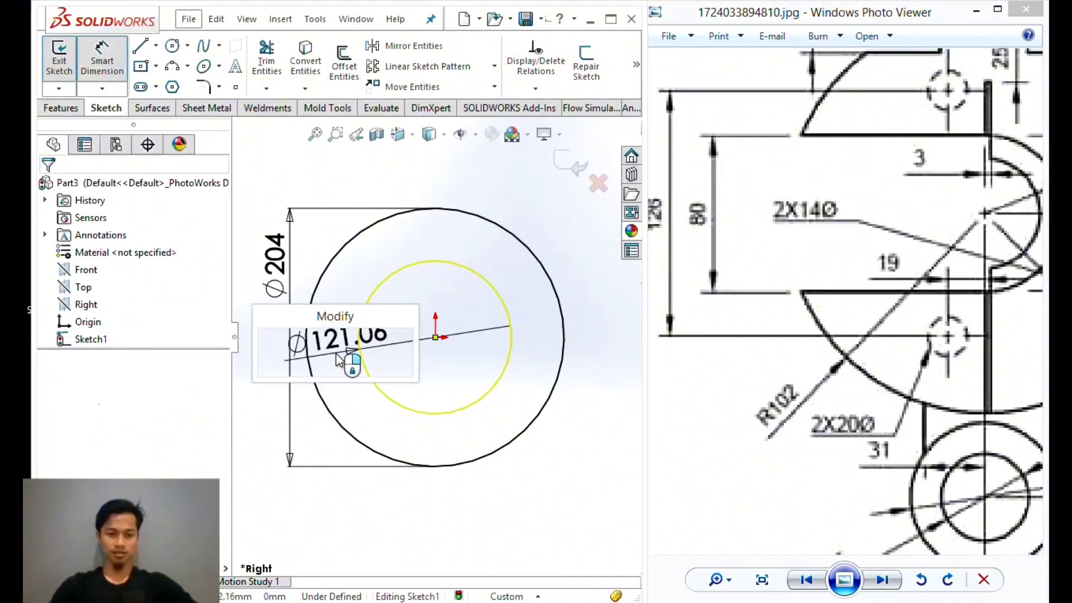
type("80")
key("Return")
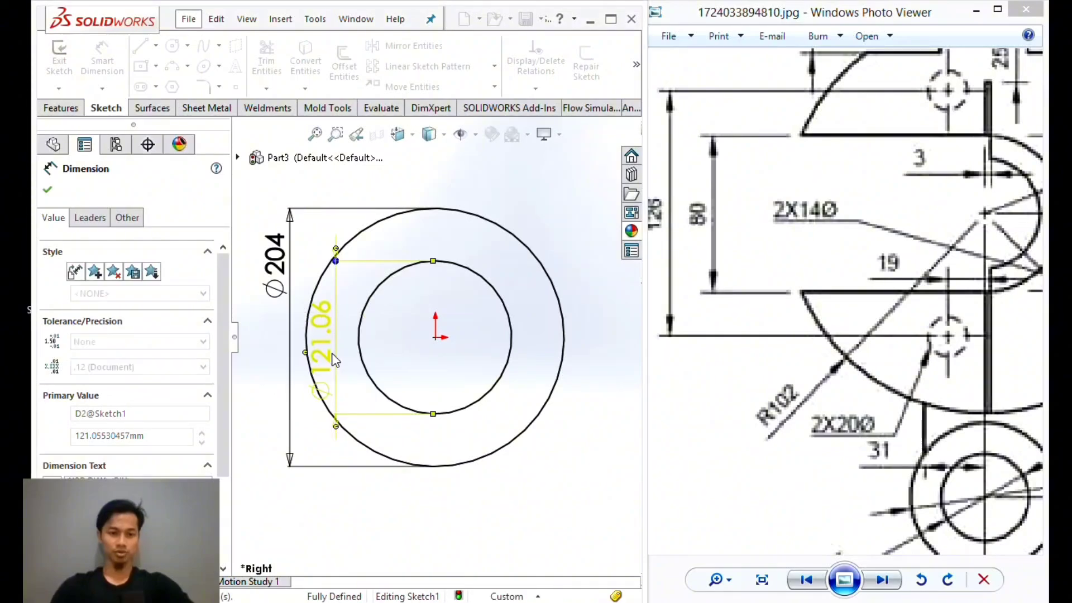
key("Escape")
Reposition the 204 mm and 80 mm diameter dimensions side by side, outside the outer circle.
scroll(436, 297, "down", 1)
scroll(411, 304, "up", 1)
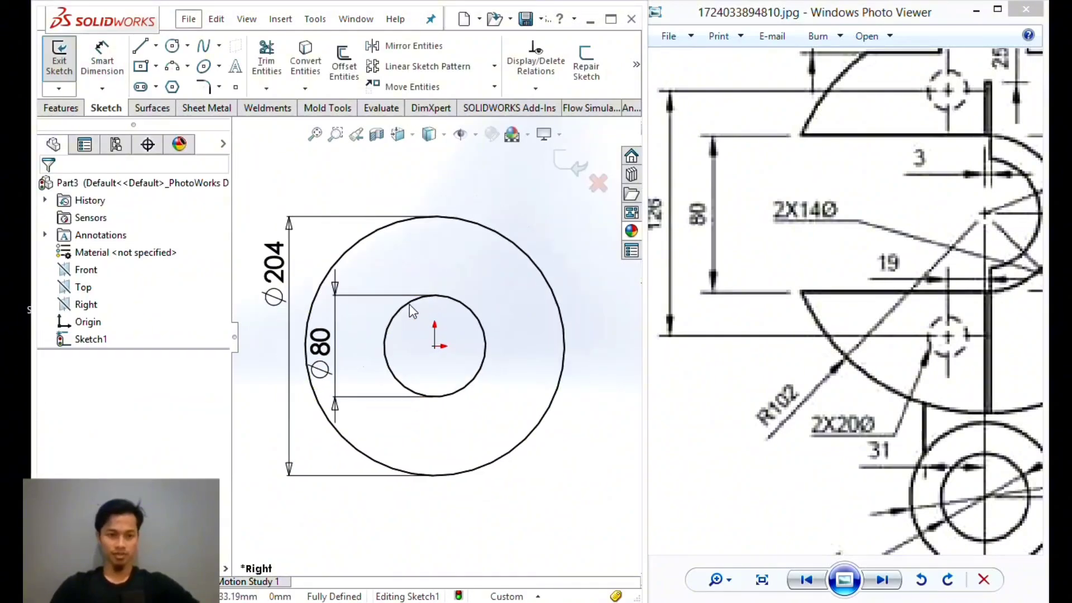
left_click_drag(281, 287, 259, 338)
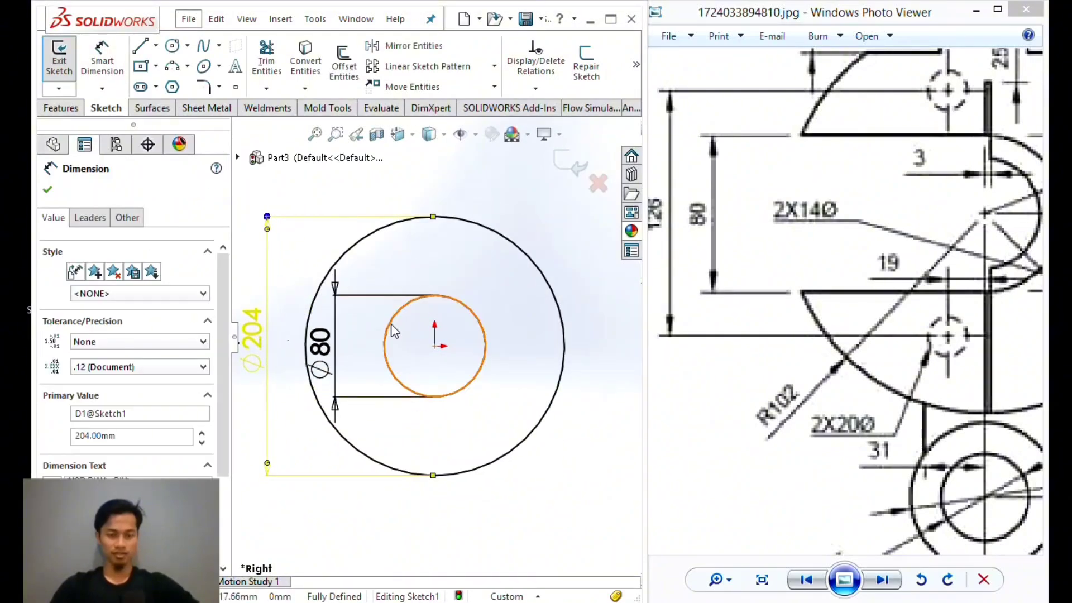
scroll(379, 318, "down", 1)
scroll(430, 337, "up", 1)
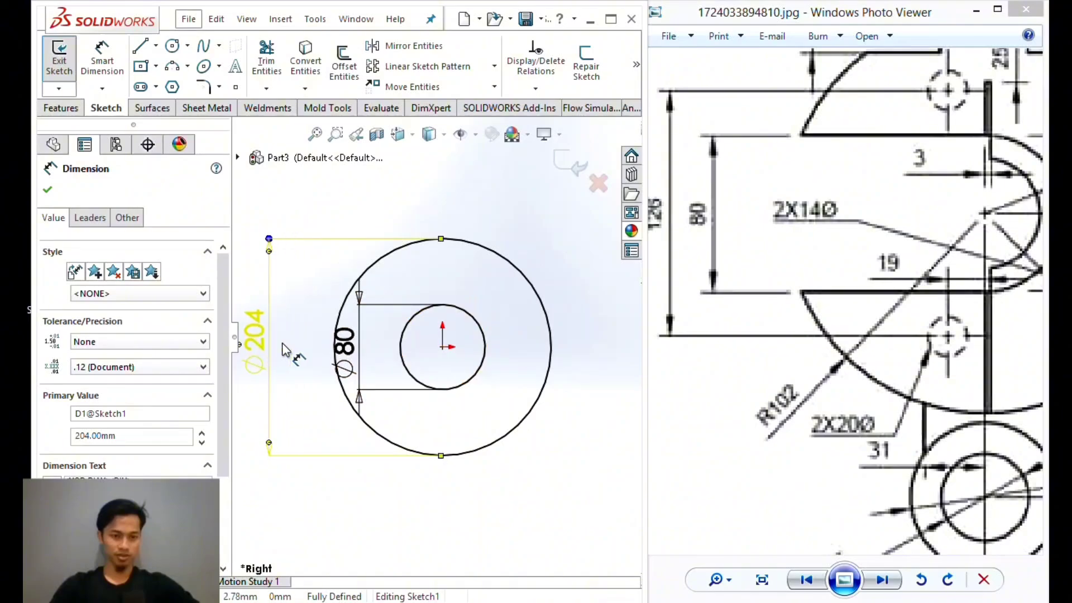
left_click_drag(347, 358, 287, 358)
left_click(311, 275)
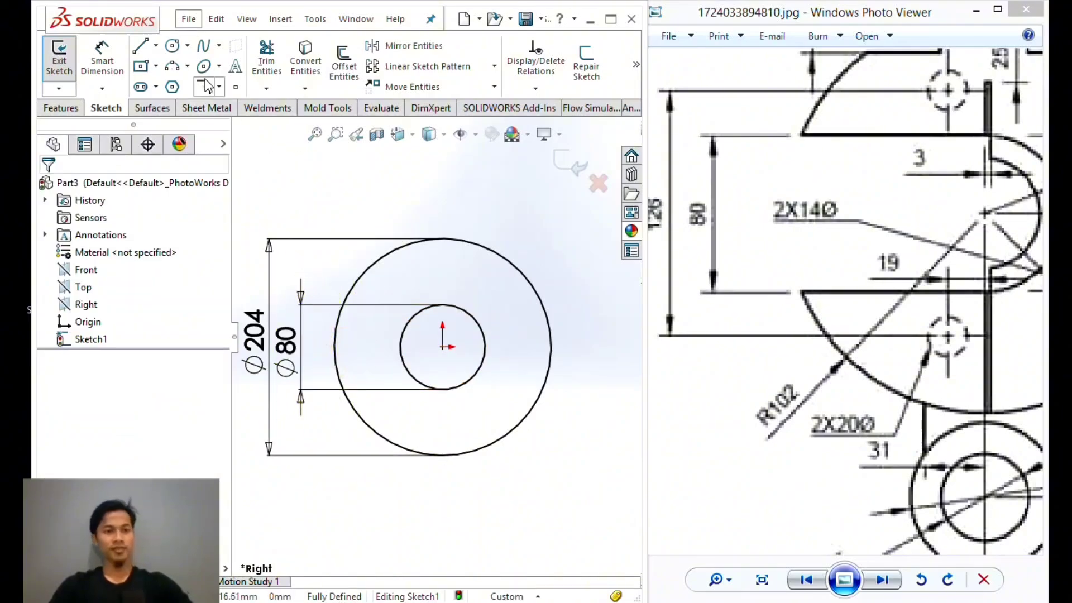
Draw a horizontal line from the outer circle's left side to a point just below the top of the inner circle.
left_click(146, 51)
scroll(411, 330, "down", 1)
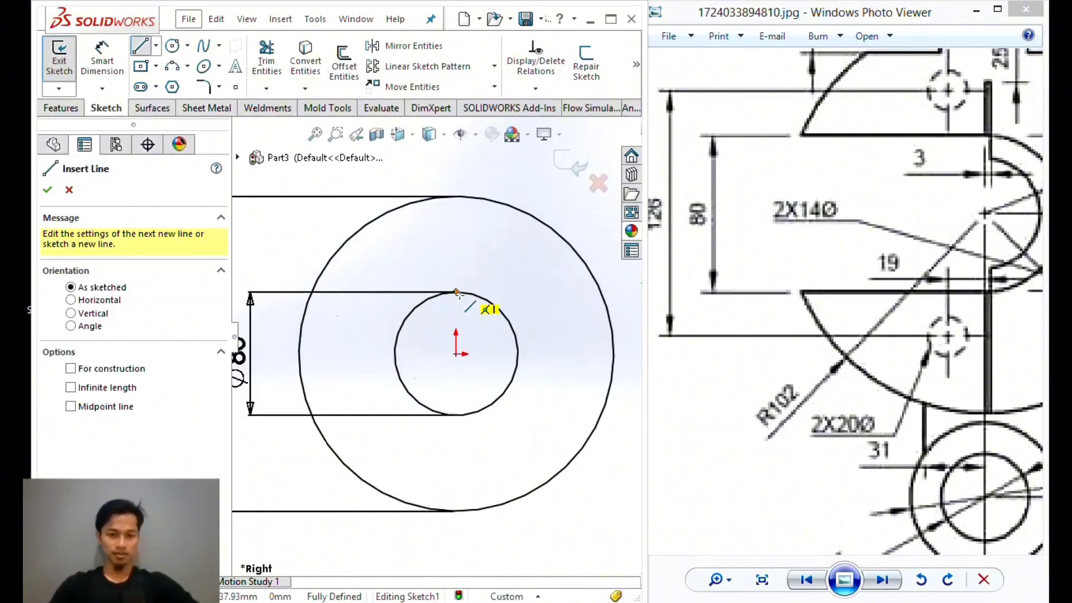
left_click(311, 309)
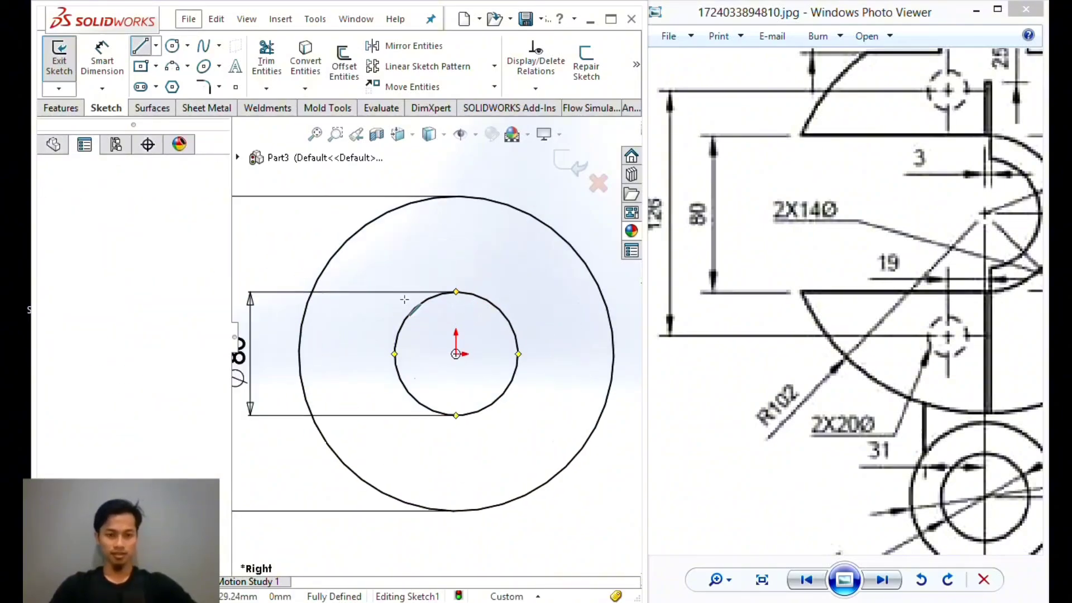
left_click(457, 308)
key("Escape")
Make the horizontal line tangent to the 80 mm inner circle.
left_click(424, 301)
left_click(419, 308, "ctrl")
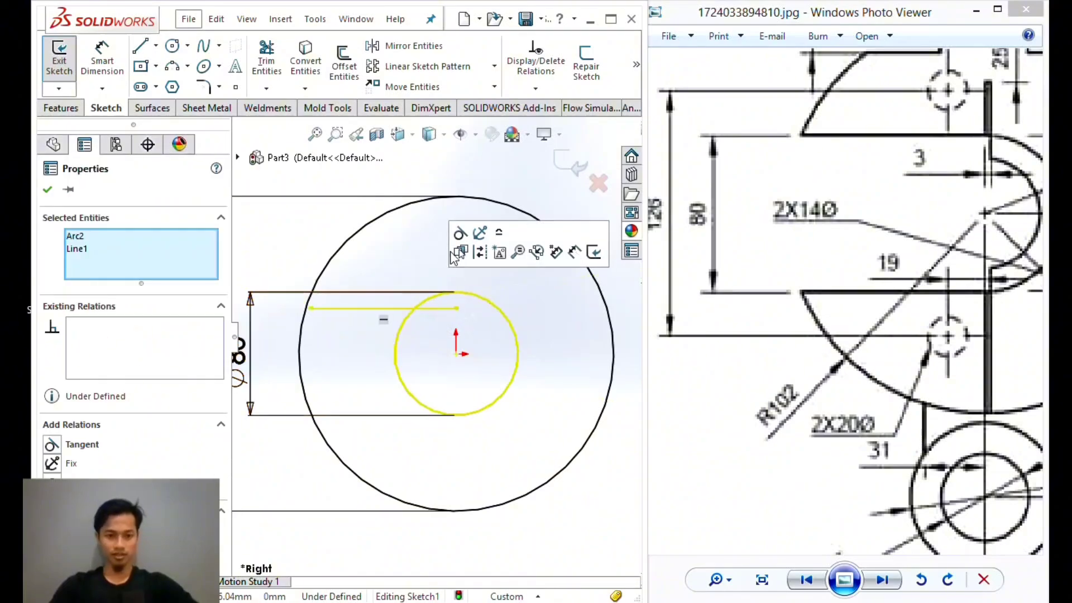
left_click(459, 235)
left_click(324, 304)
scroll(323, 304, "down", 3)
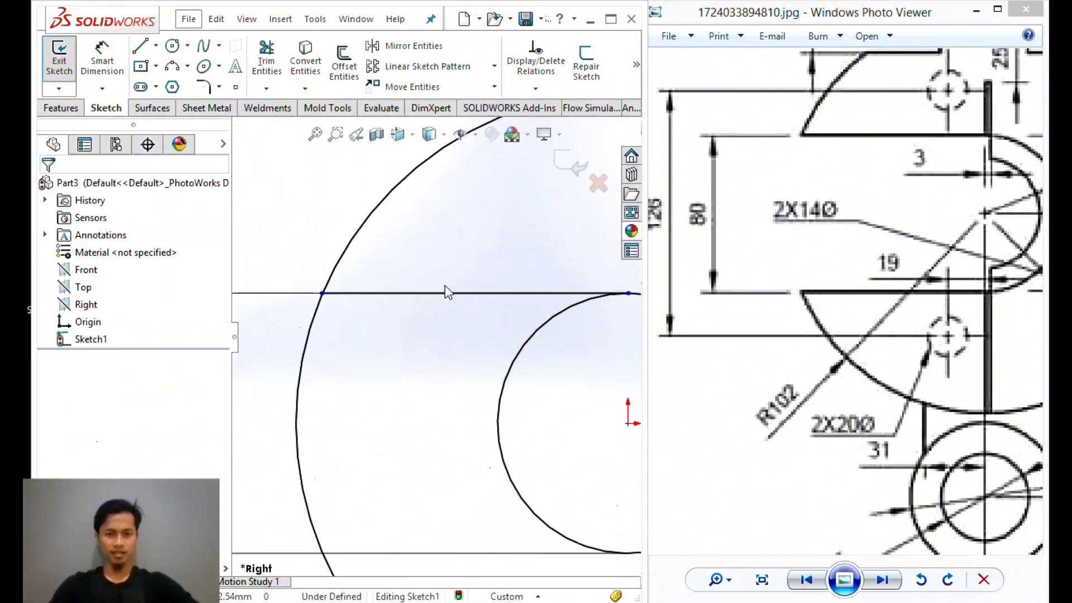
left_click(596, 300)
left_click_drag(595, 300, 535, 291)
key("ctrl+z")
scroll(547, 353, "up", 2)
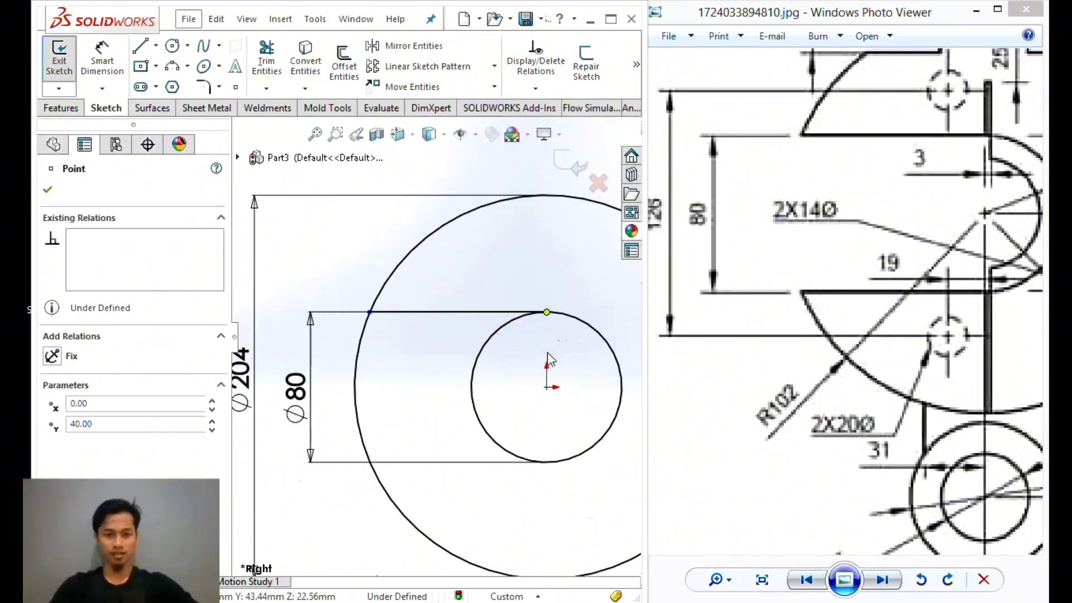
left_click(522, 297)
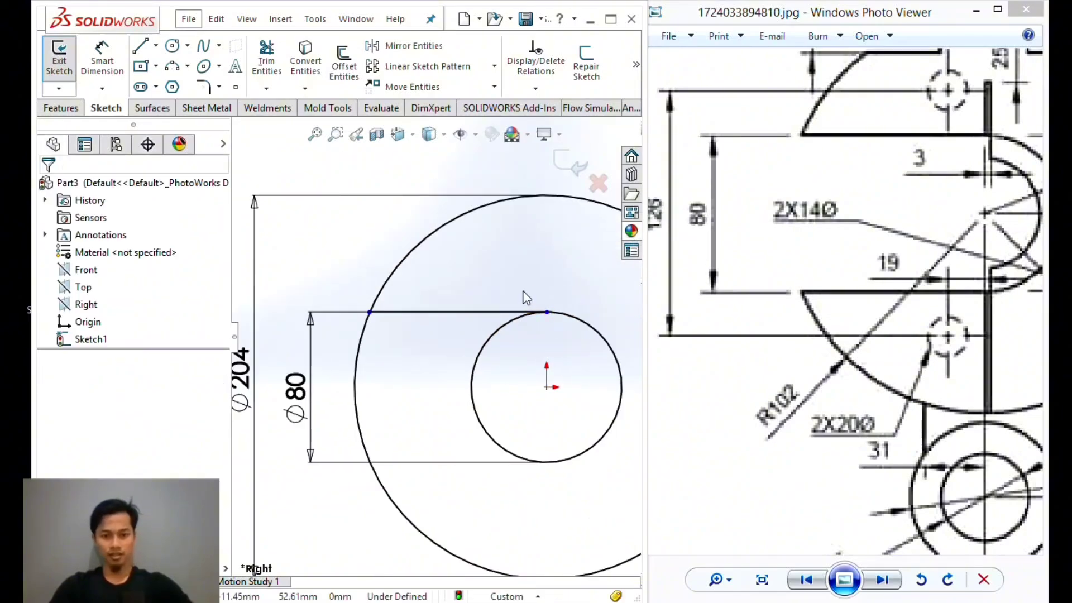
Make the tangent line's inner endpoint coincident with the inner circle and its outer endpoint coincident with the outer circle.
left_click(547, 313)
left_click(555, 314, "ctrl")
left_click(617, 250)
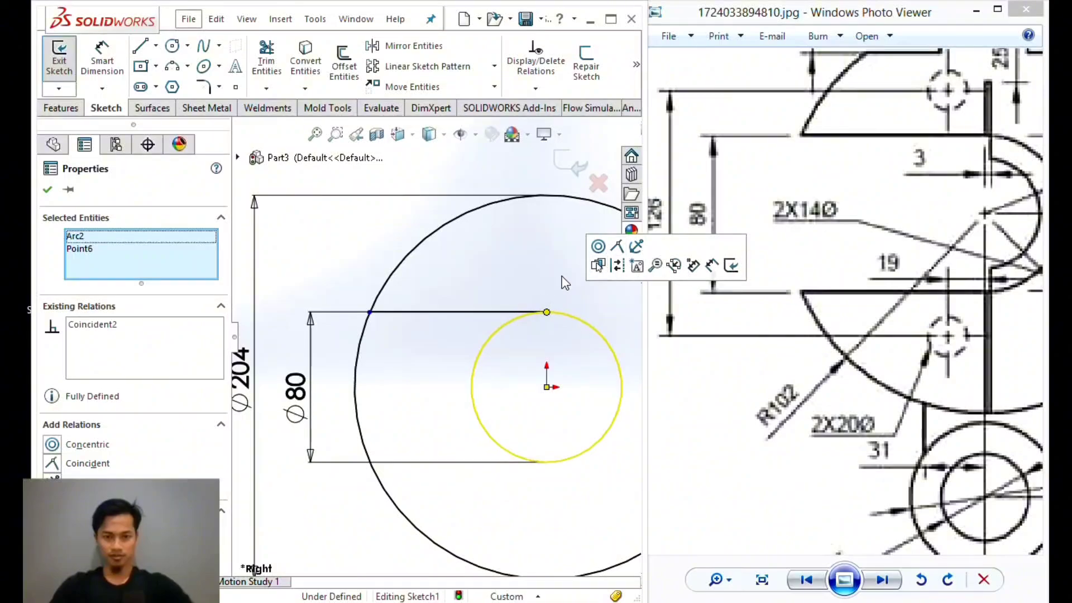
left_click(465, 277)
left_click(369, 313)
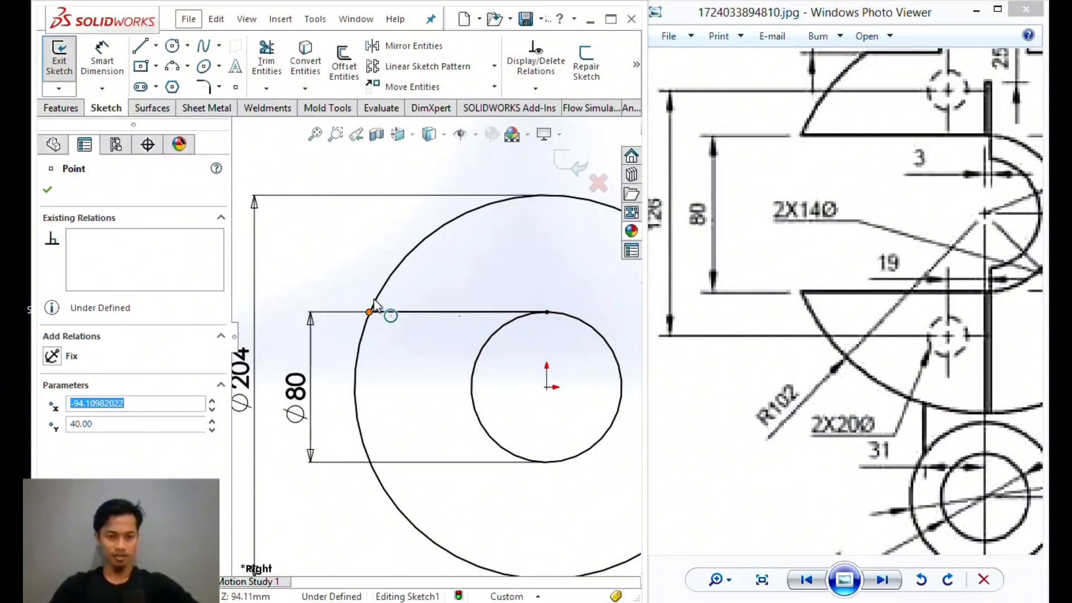
left_click(384, 296, "ctrl")
left_click(453, 239)
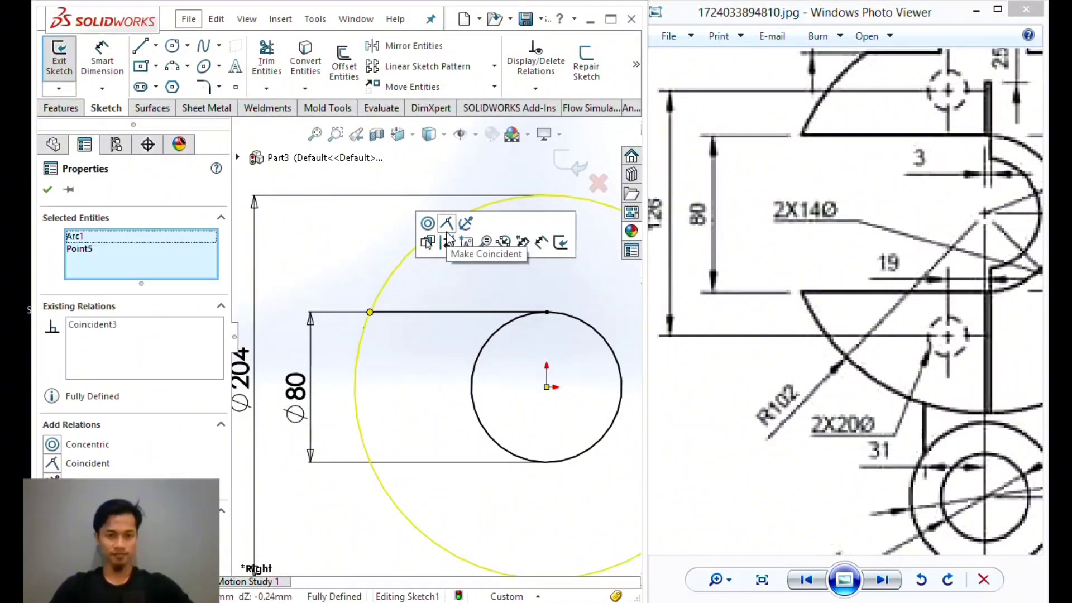
left_click(452, 237)
Draw a horizontal line about 94 mm long from the inner circle's lowest point to the left side of the outer circle.
left_click(142, 48)
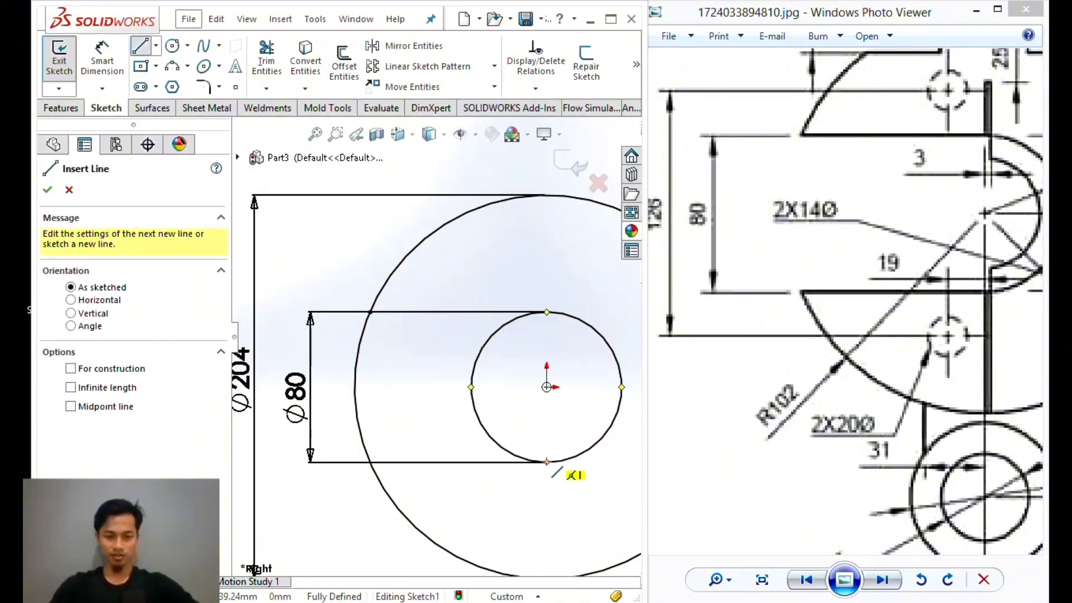
left_click(547, 462)
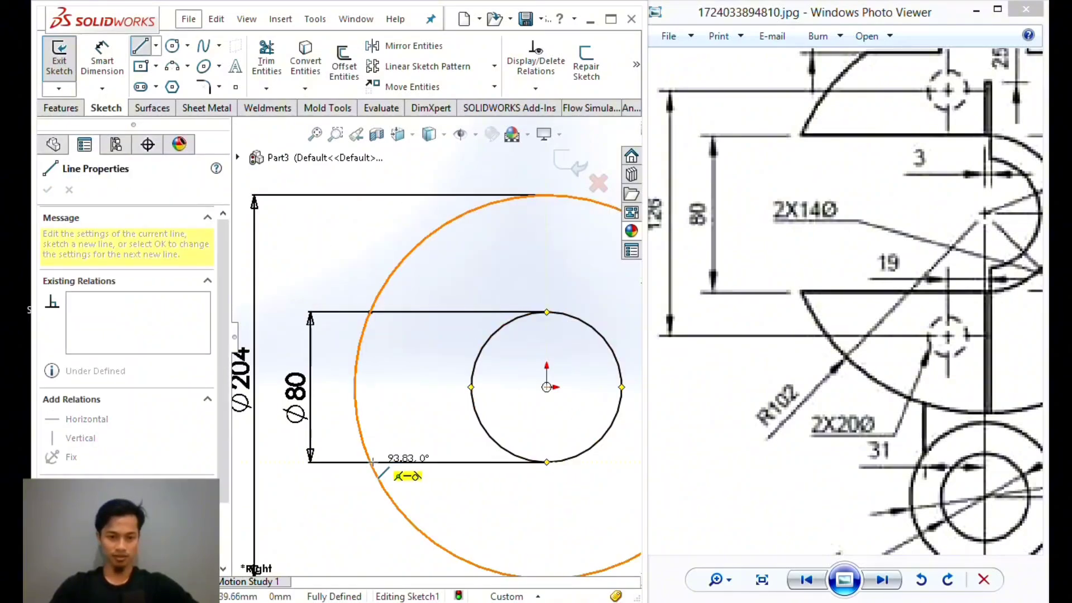
left_click(371, 463)
key("Escape")
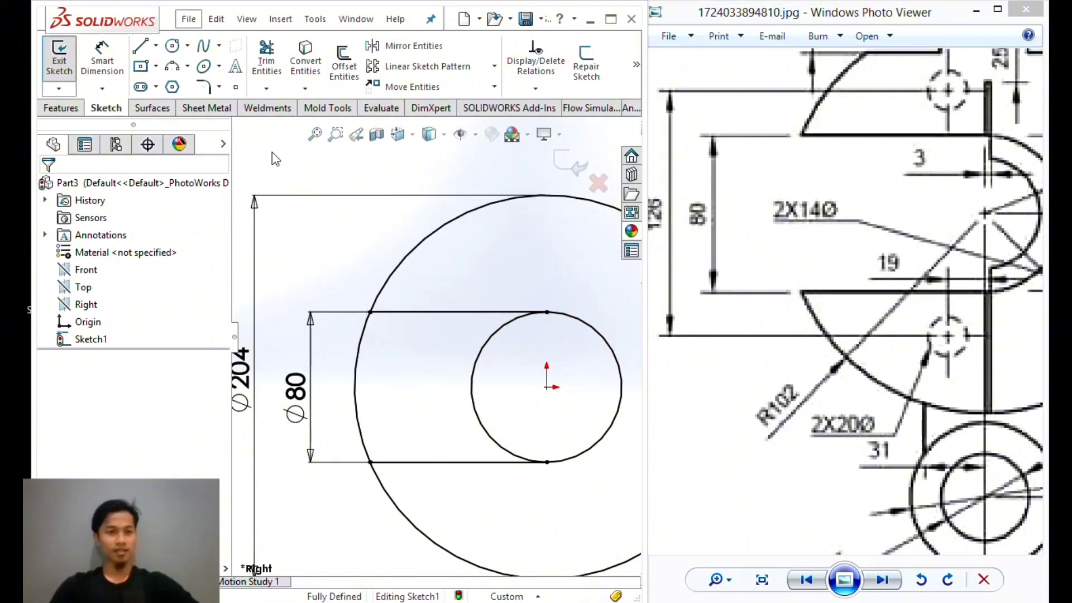
Trim away the left half of the inner circle and the outer circle's arc between the two horizontal lines to open the slot.
left_click(266, 81)
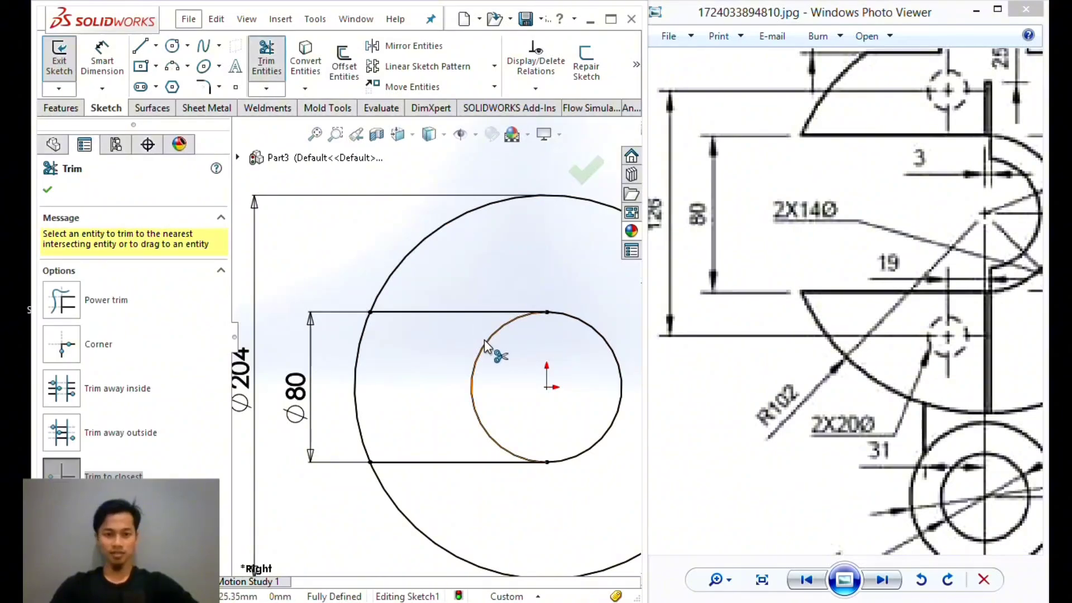
left_click(360, 342)
key("f")
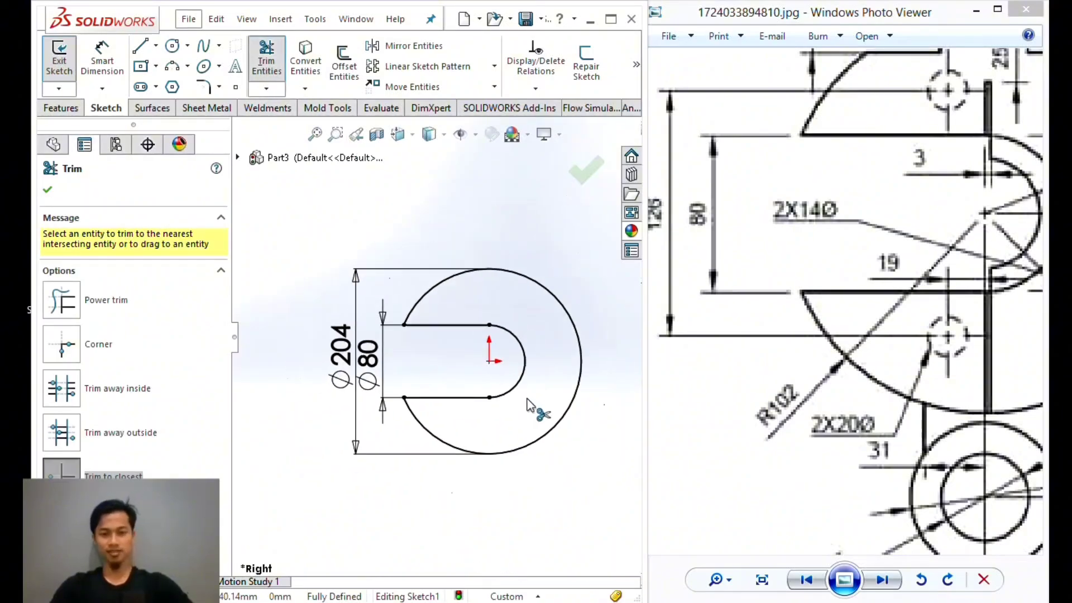
key("Escape")
Examine the drawing's front view around the upper lug, its base and the narrow slot for their dimensions.
left_click_drag(924, 274, 922, 287)
scroll(877, 257, "down", 1)
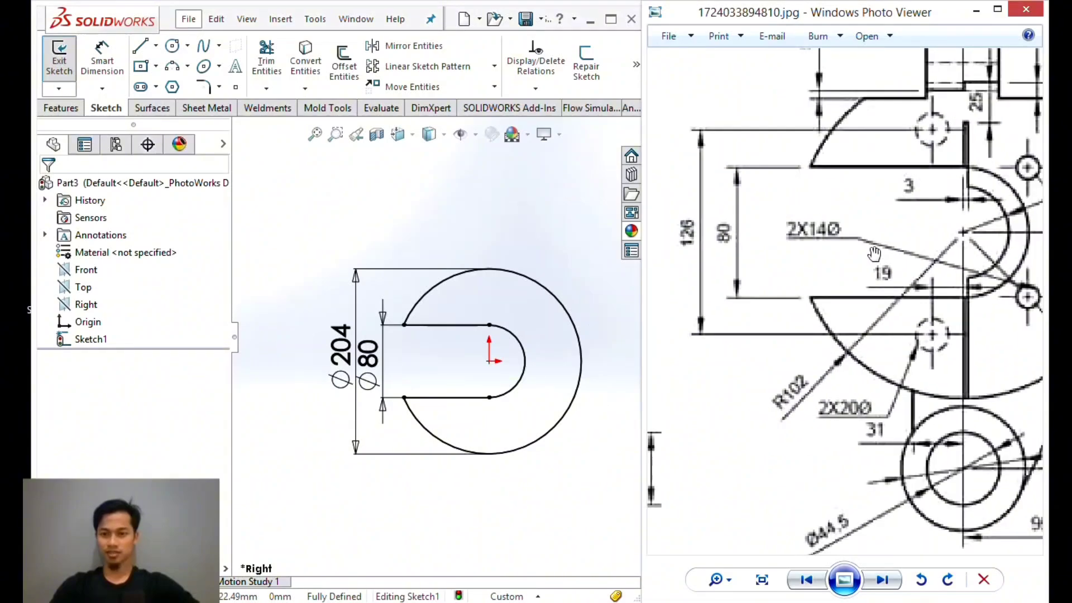
left_click_drag(872, 251, 814, 354)
left_click_drag(891, 235, 861, 244)
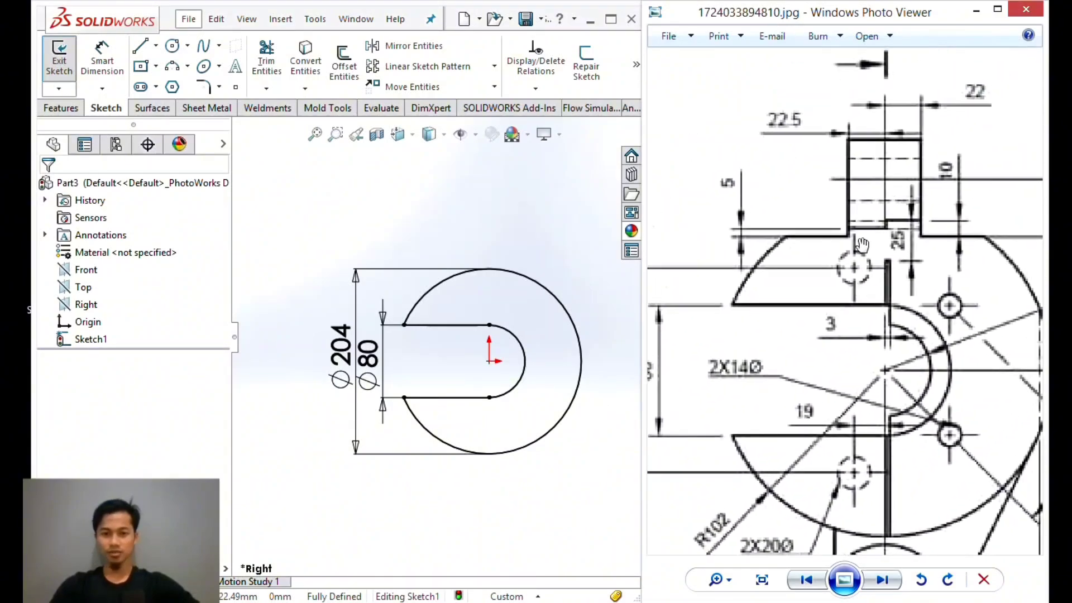
scroll(858, 260, "down", 1)
scroll(851, 213, "up", 3)
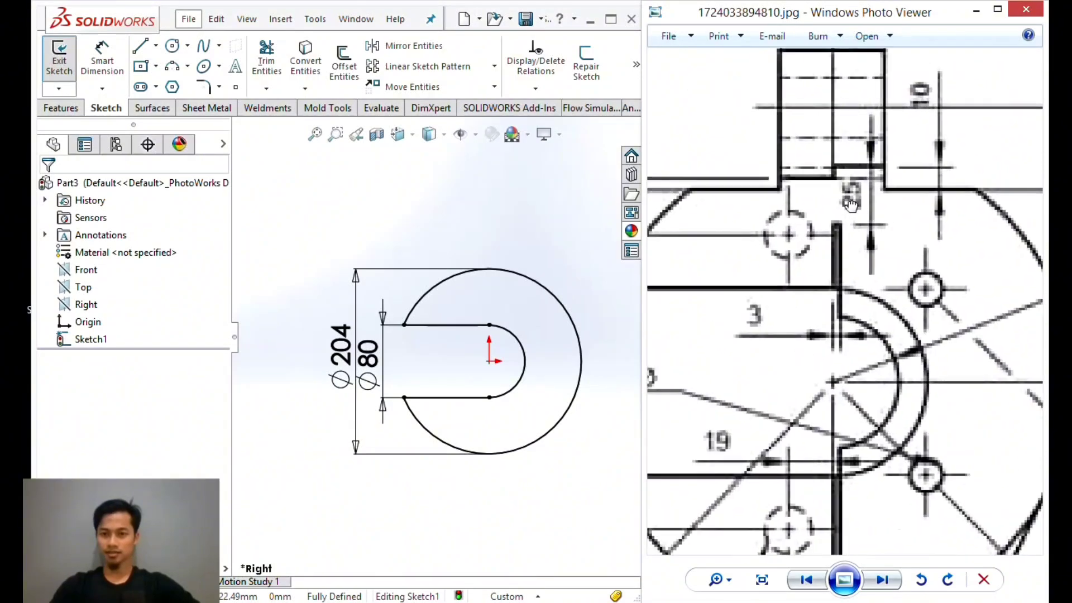
left_click_drag(848, 202, 881, 303)
scroll(882, 303, "down", 3)
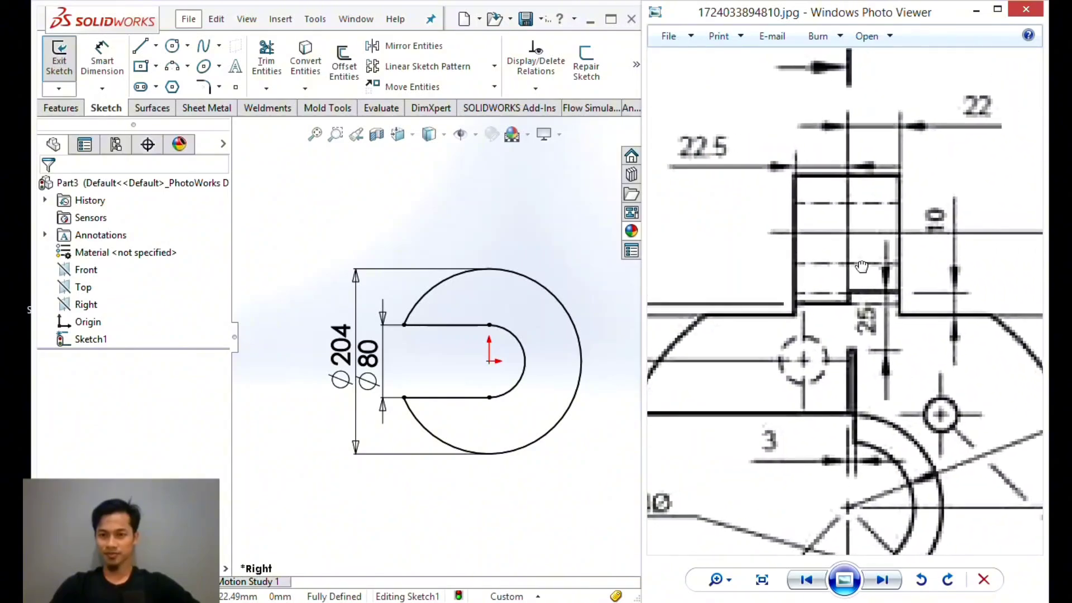
left_click(551, 247)
scroll(534, 269, "up", 2)
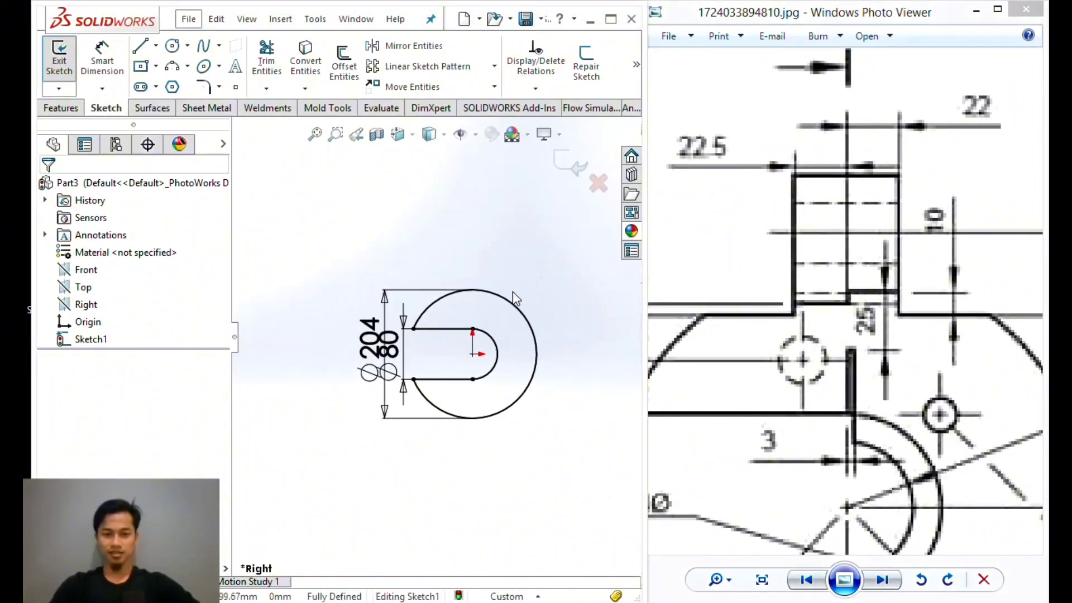
scroll(512, 291, "down", 3)
scroll(422, 327, "down", 5)
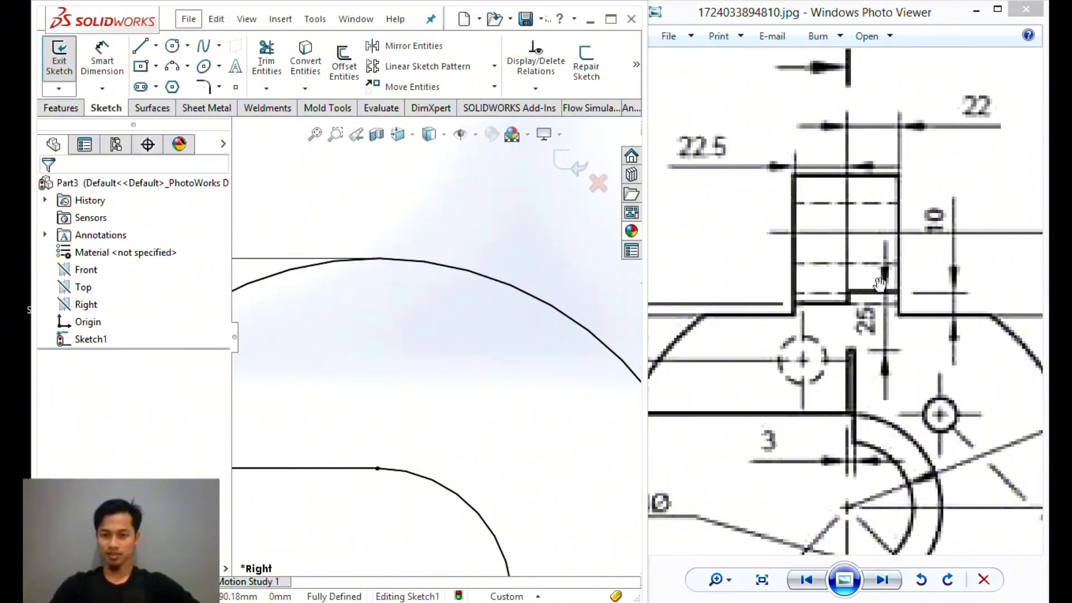
Compare the lug and flat top across the drawing's side view, isometric view and front view to understand their shape.
mouse_move(886, 281)
left_mouse_down()
mouse_move(865, 246)
mouse_move(715, 215)
left_mouse_up()
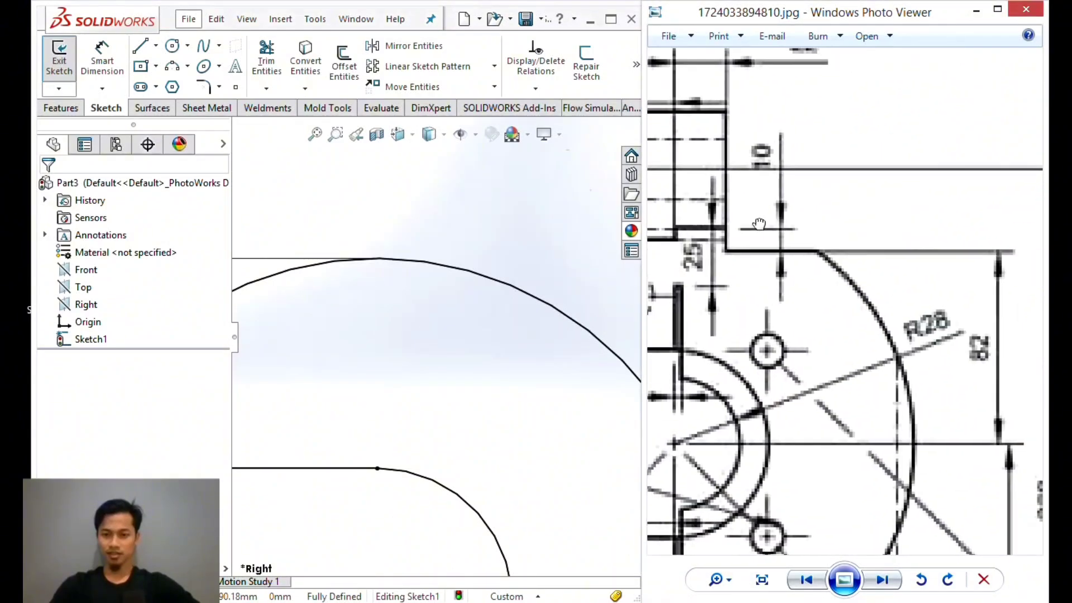
left_click_drag(949, 279, 848, 200)
mouse_move(1038, 125)
left_mouse_down()
mouse_move(933, 216)
mouse_move(659, 221)
left_mouse_up()
left_click_drag(949, 223, 857, 257)
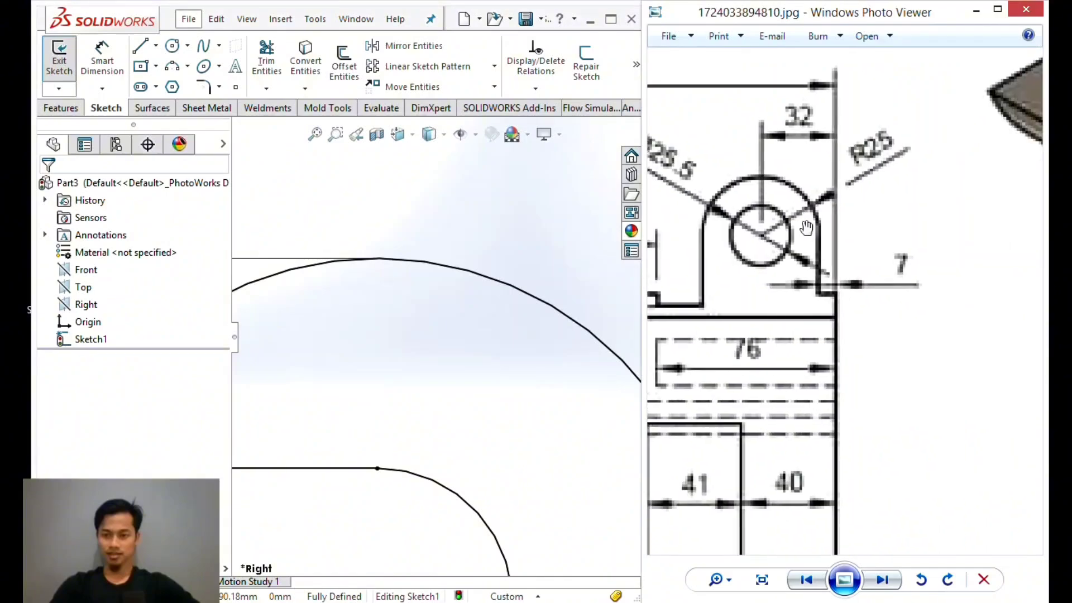
scroll(1043, 196, "down", 1)
scroll(1044, 197, "up", 2)
mouse_move(1045, 196)
left_mouse_down()
mouse_move(974, 201)
mouse_move(1009, 170)
mouse_move(1046, 177)
left_mouse_up()
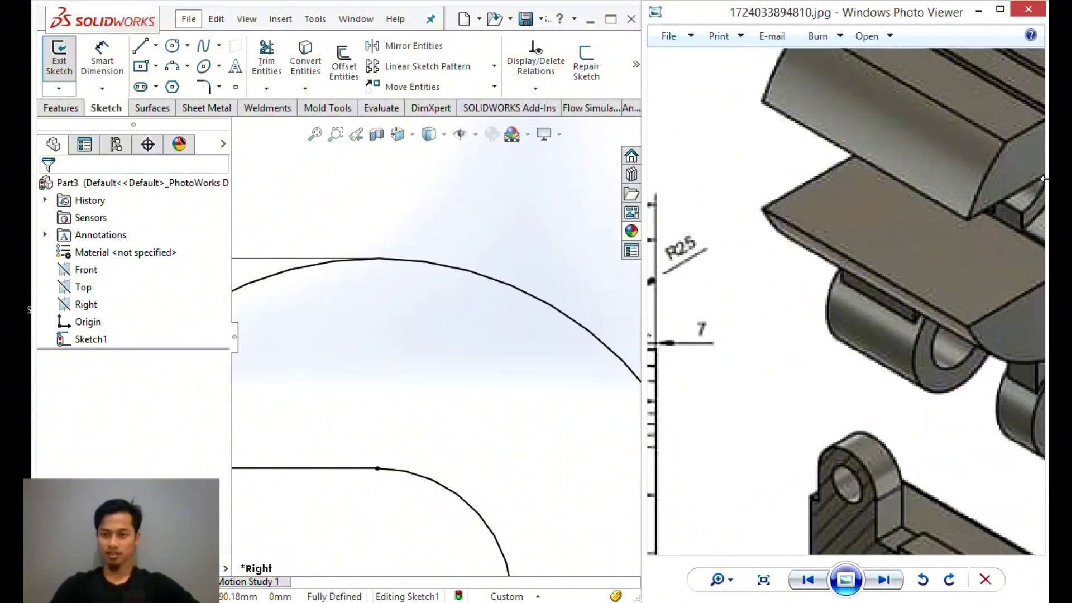
left_click_drag(945, 205, 882, 275)
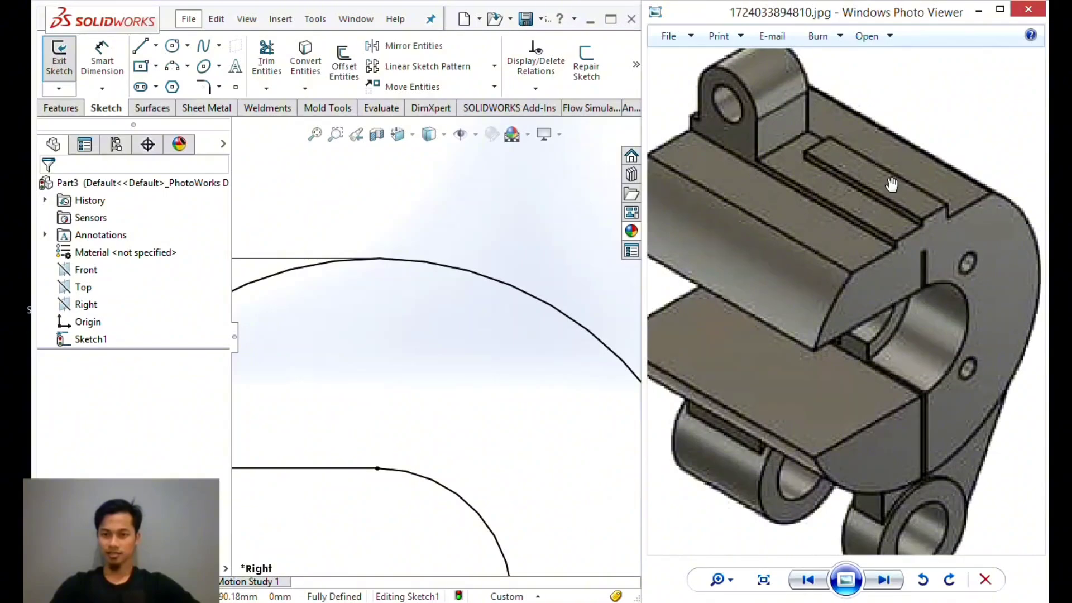
mouse_move(892, 184)
left_mouse_down()
mouse_move(897, 239)
mouse_move(908, 173)
left_mouse_up()
scroll(891, 215, "down", 4)
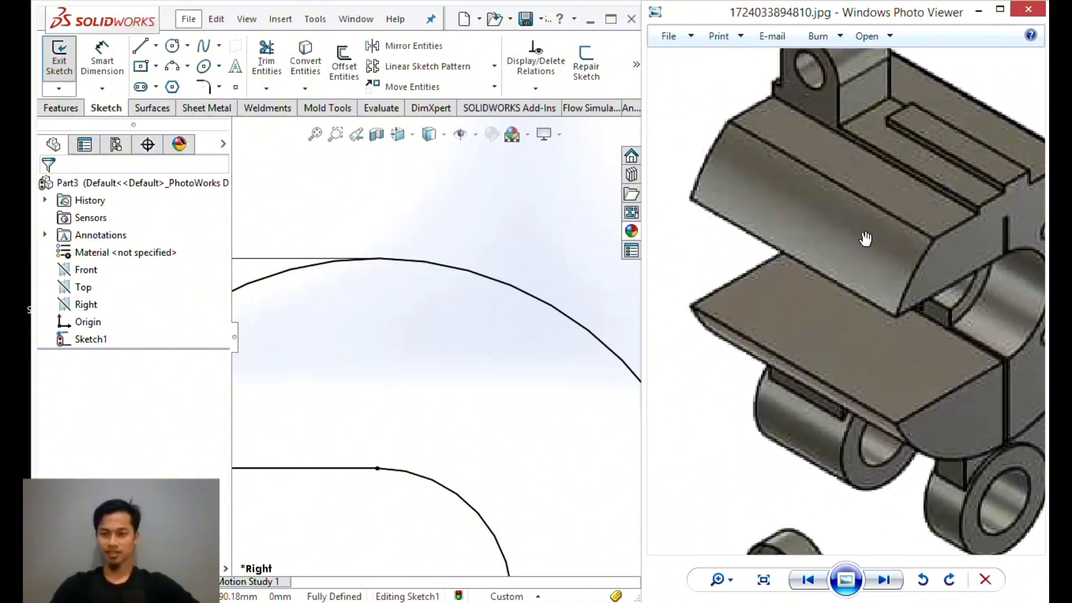
scroll(748, 268, "up", 5)
left_click_drag(808, 244, 897, 224)
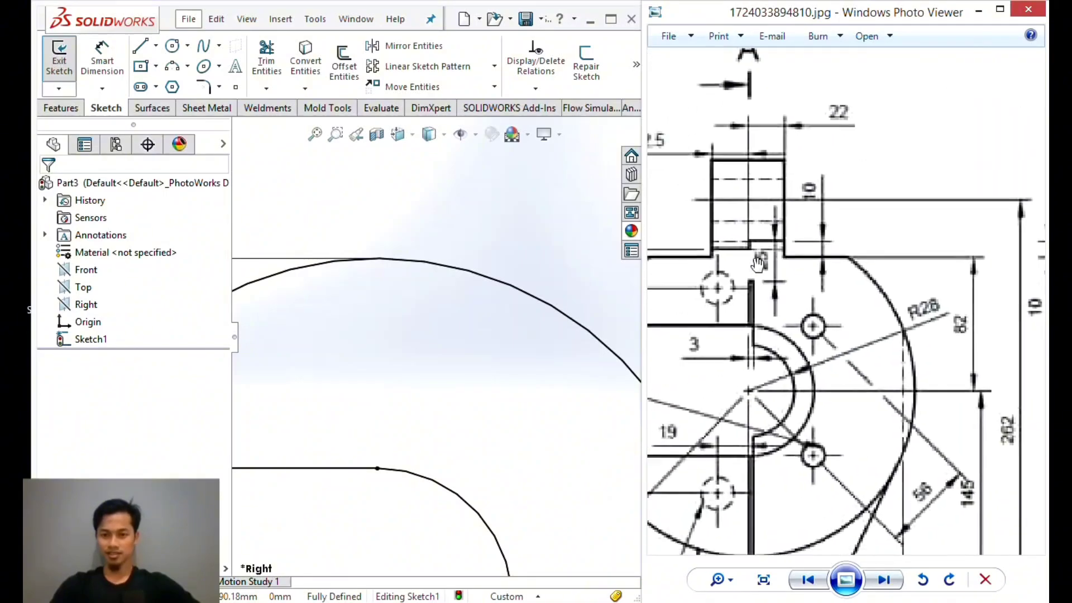
scroll(816, 246, "up", 5)
mouse_move(819, 248)
left_mouse_down()
mouse_move(809, 334)
mouse_move(860, 295)
mouse_move(852, 290)
left_mouse_up()
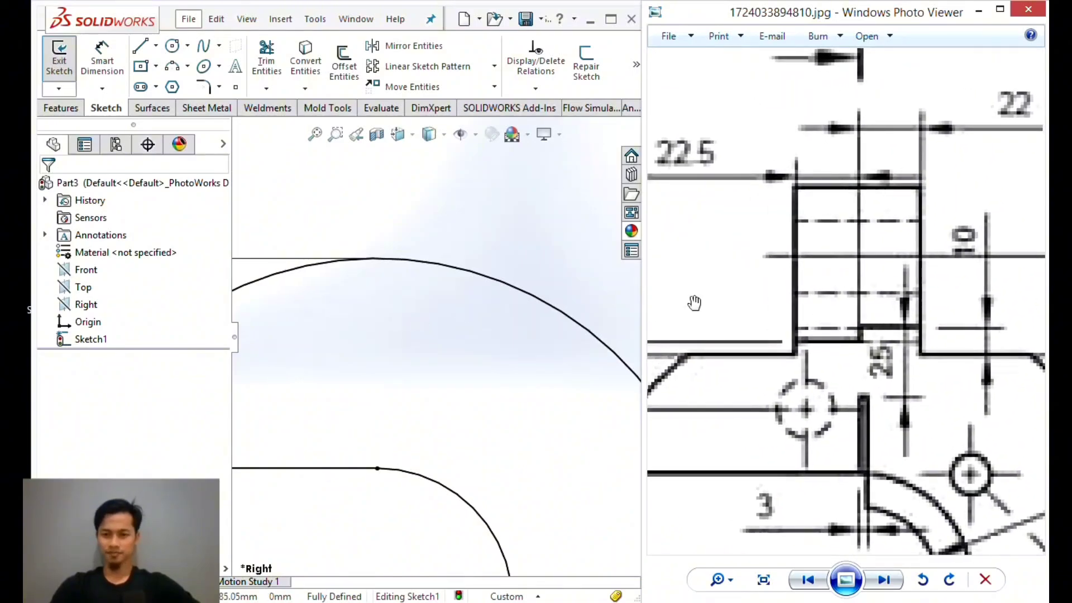
scroll(787, 268, "down", 5)
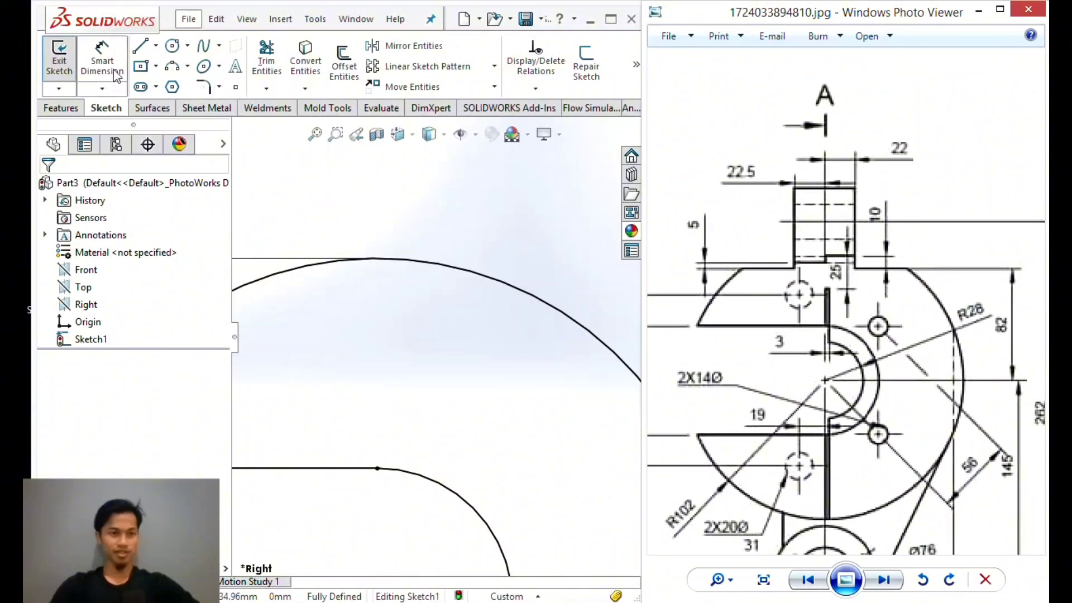
Draw a line about 81 mm long across the upper part of the outer circle and make it horizontal.
left_click(143, 47)
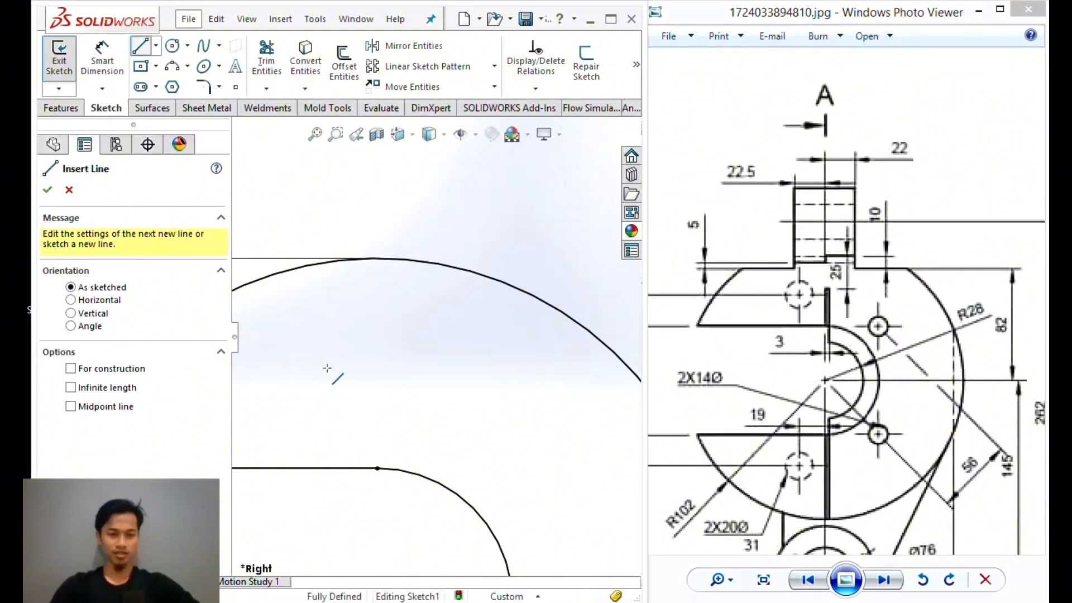
left_click(246, 287)
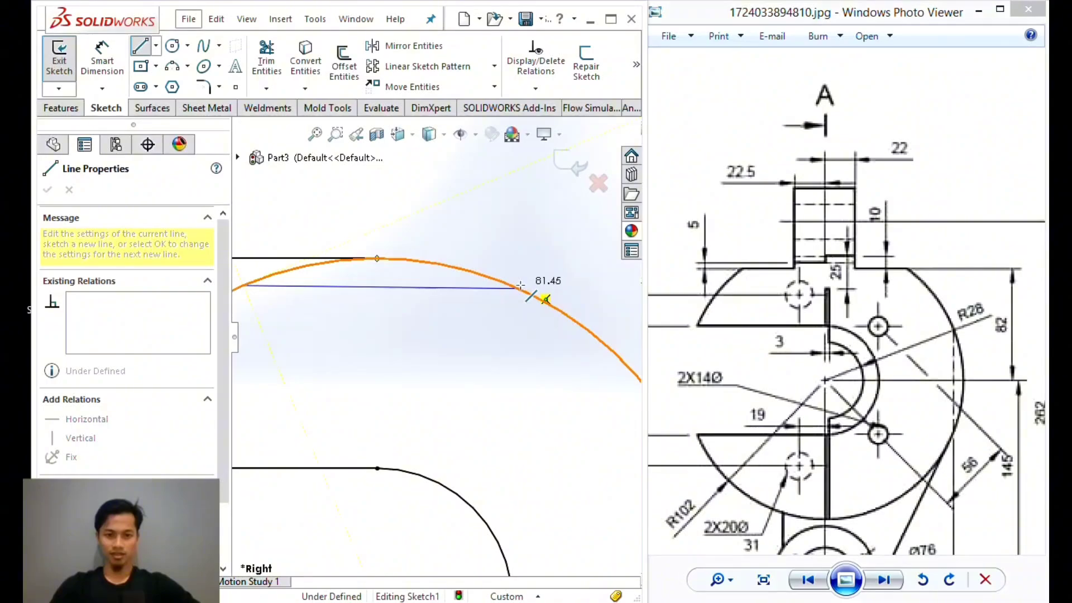
left_click(518, 288)
key("Escape")
left_click(489, 287)
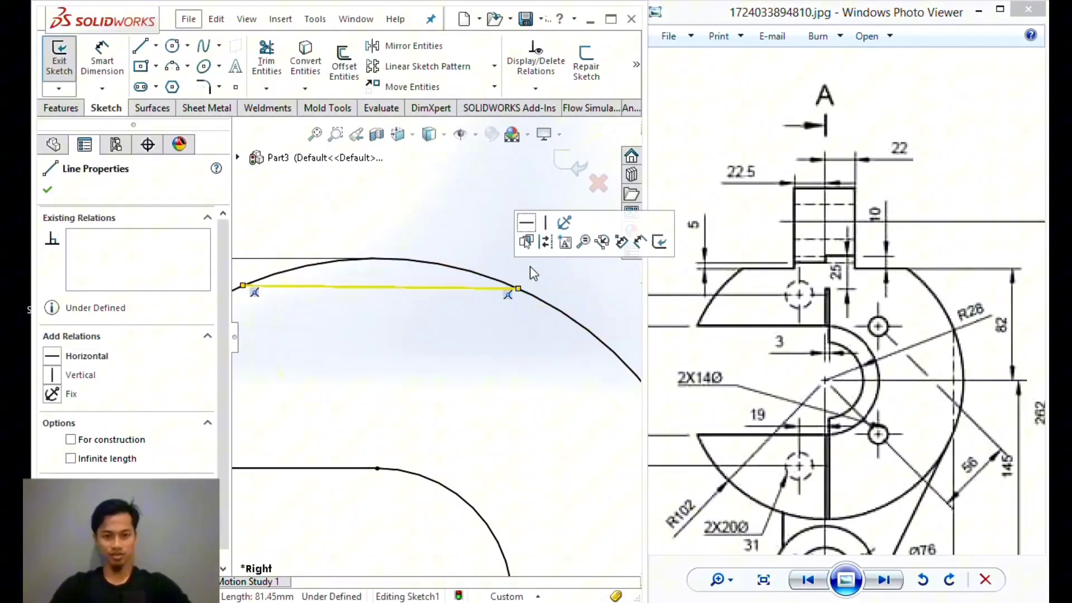
left_click(529, 235)
left_click(465, 250)
Dimension the upper horizontal line's vertical distance from the origin as 82 mm, following the drawing.
left_click_drag(943, 420, 919, 378)
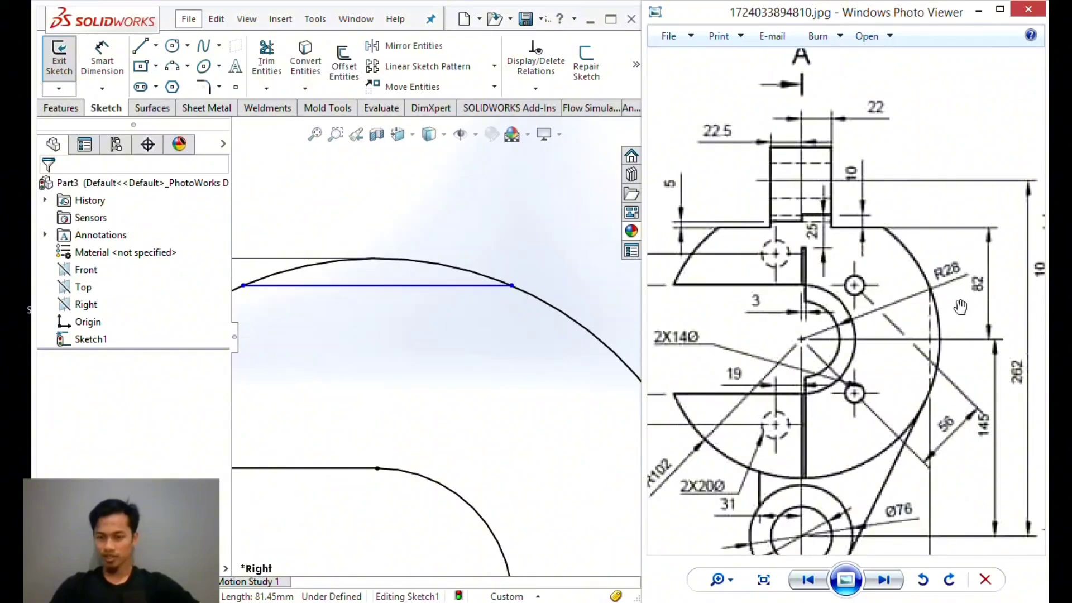
left_click_drag(960, 307, 951, 231)
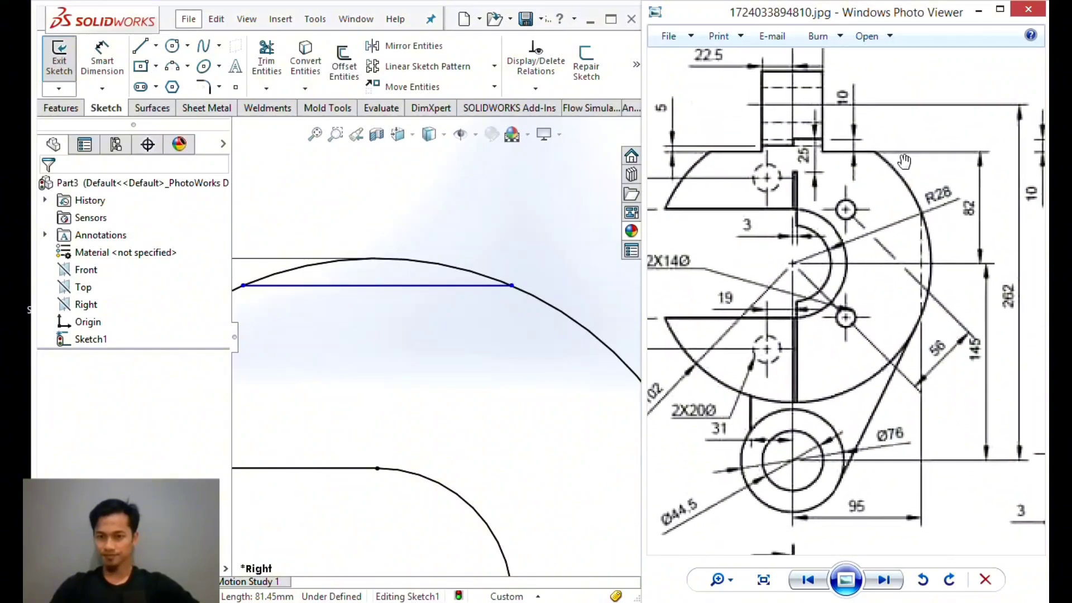
left_click(102, 62)
scroll(407, 311, "up", 4)
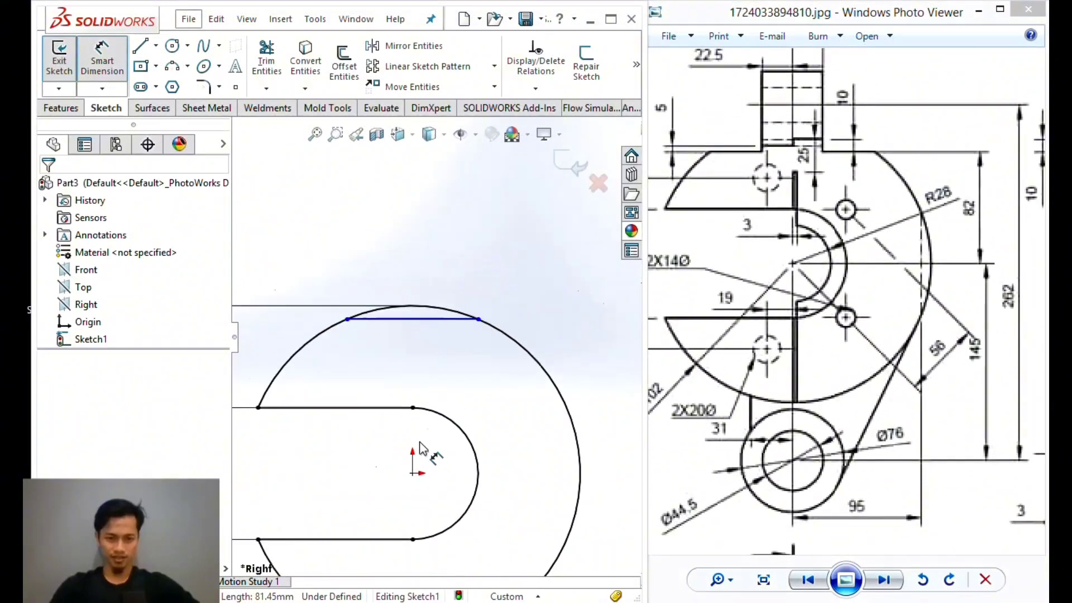
left_click(414, 474)
left_click(468, 323)
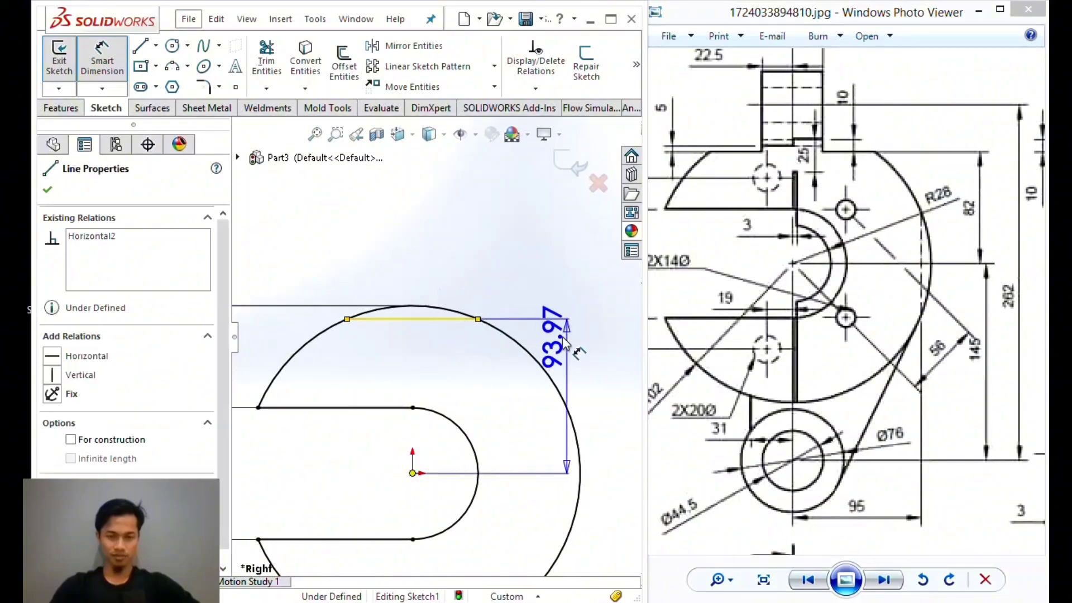
left_click(613, 384)
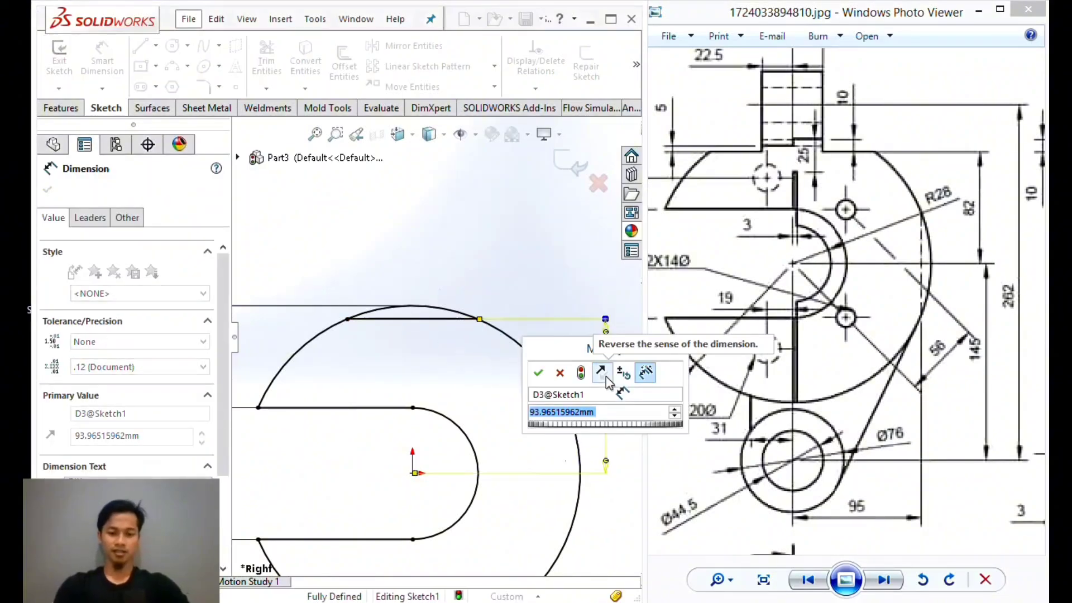
type("82")
key("Return")
key("Escape")
key("f")
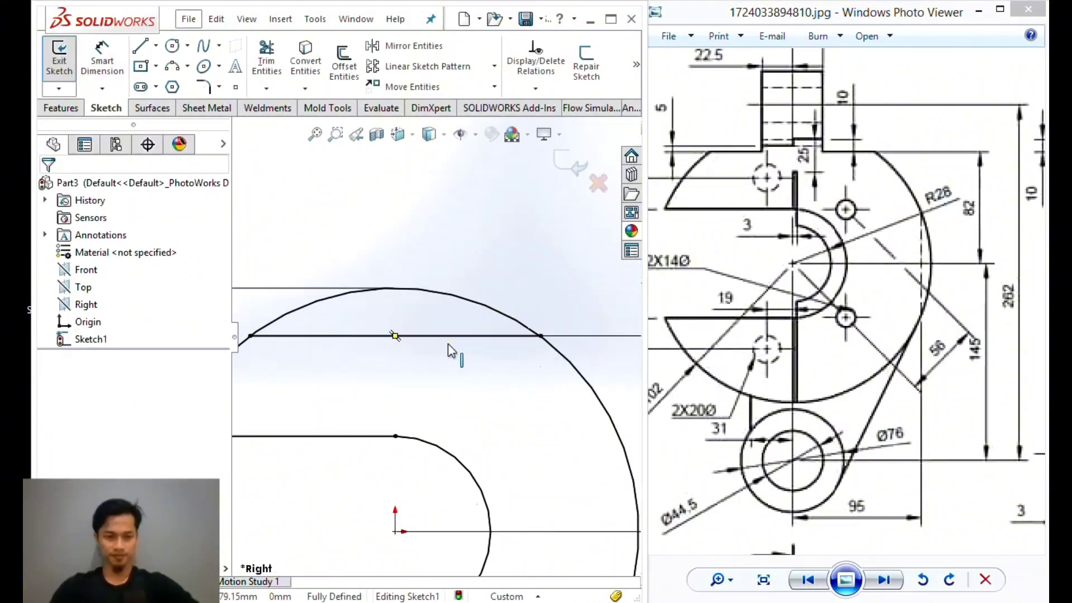
Trim away the outer circle's arc above the upper horizontal line to leave a flat top.
scroll(433, 416, "down", 2)
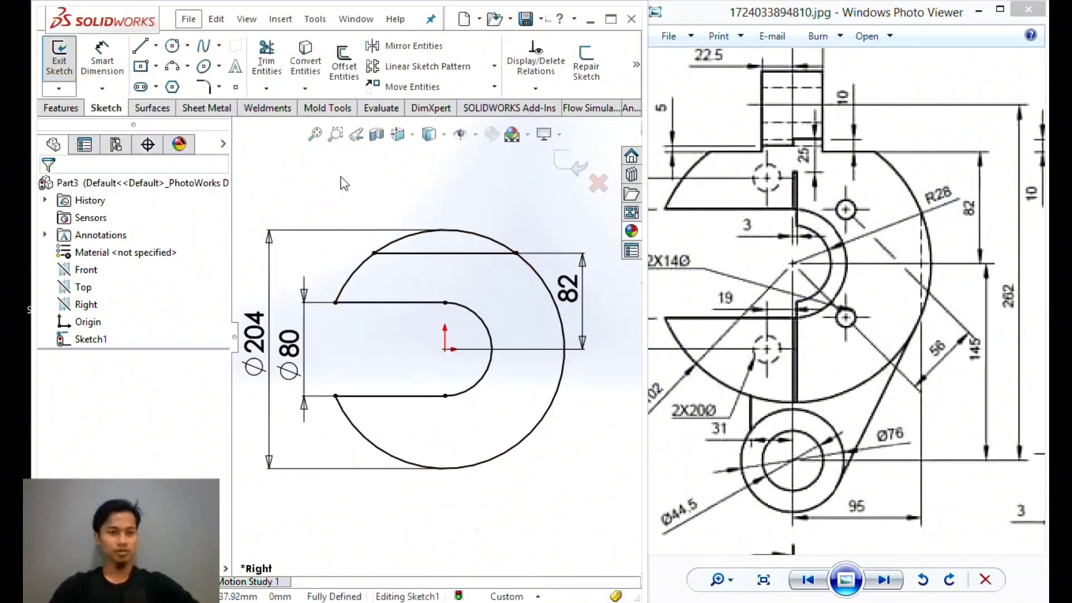
left_click(261, 62)
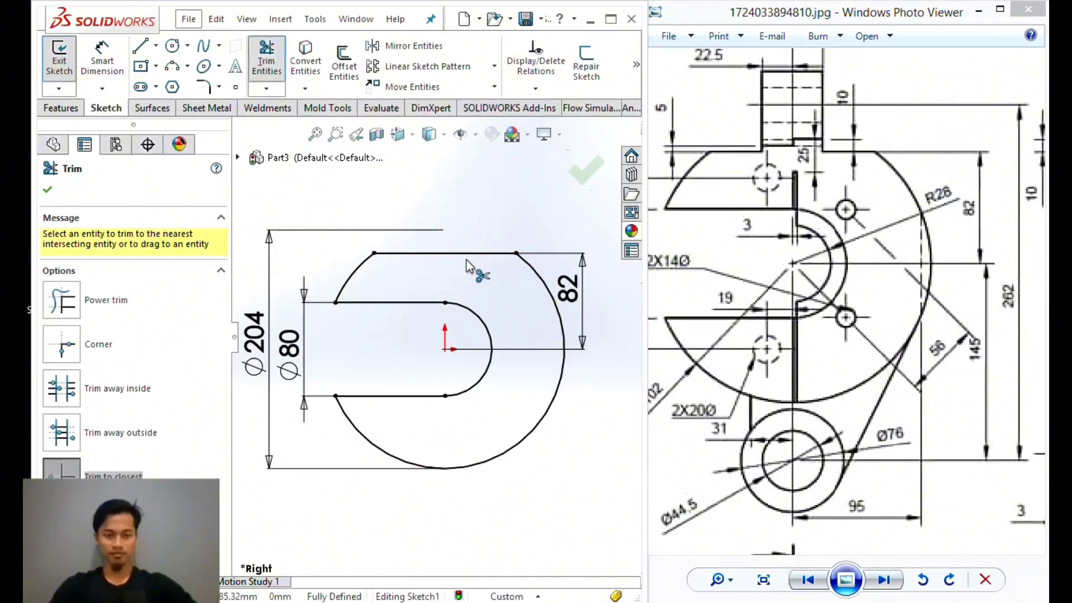
scroll(464, 256, "down", 2)
scroll(475, 250, "down", 2)
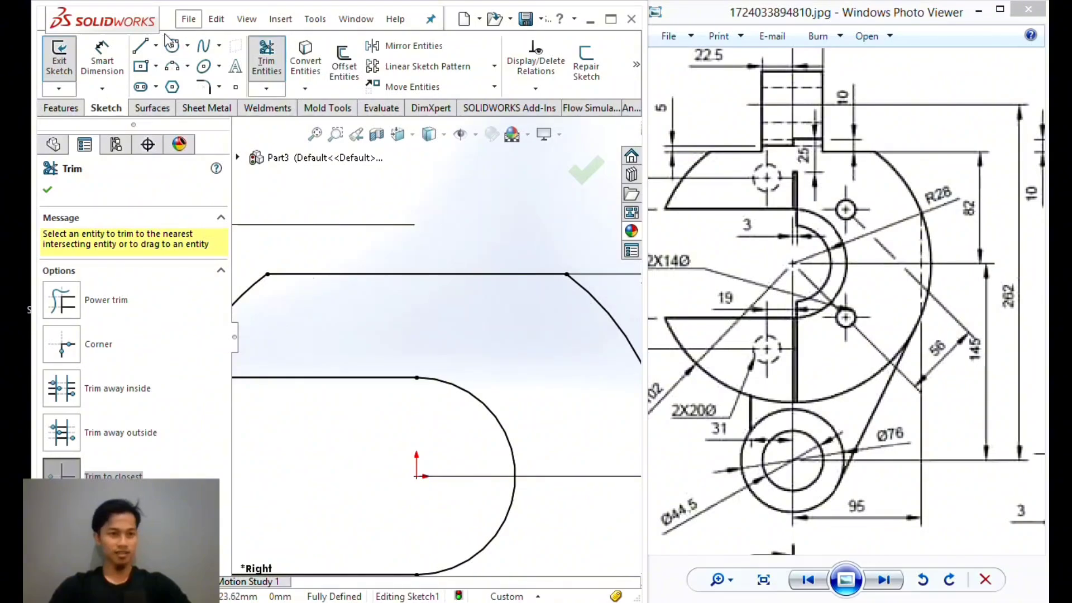
Check the lug in the drawing's front view and draw a vertical centerline about 131 mm long upward from the origin.
left_click(140, 45)
scroll(775, 169, "up", 2)
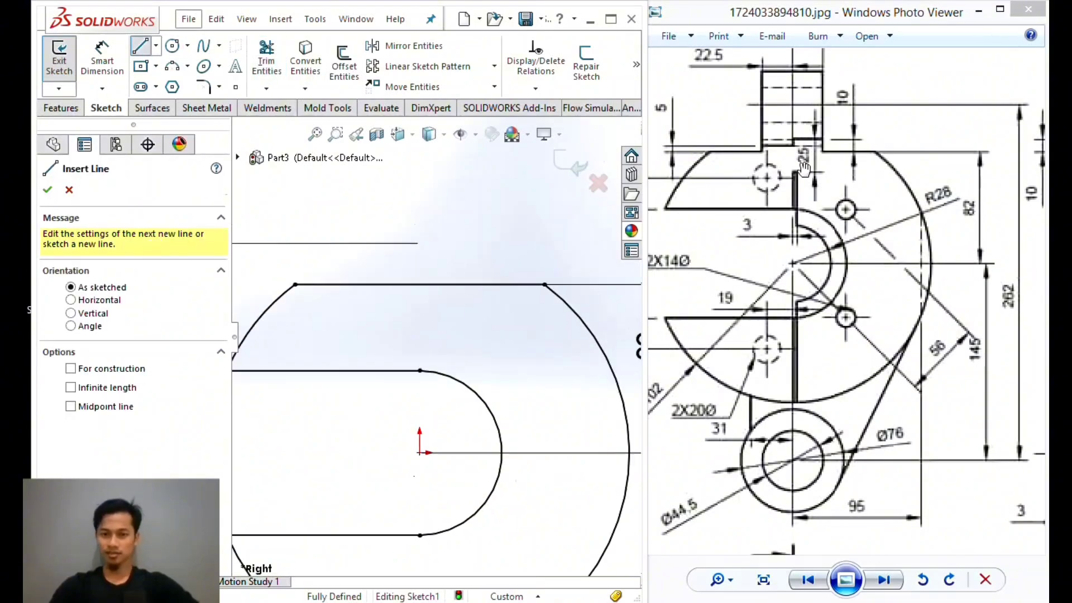
left_click(775, 168)
scroll(775, 169, "up", 6)
left_click_drag(782, 159, 804, 410)
scroll(962, 371, "down", 3)
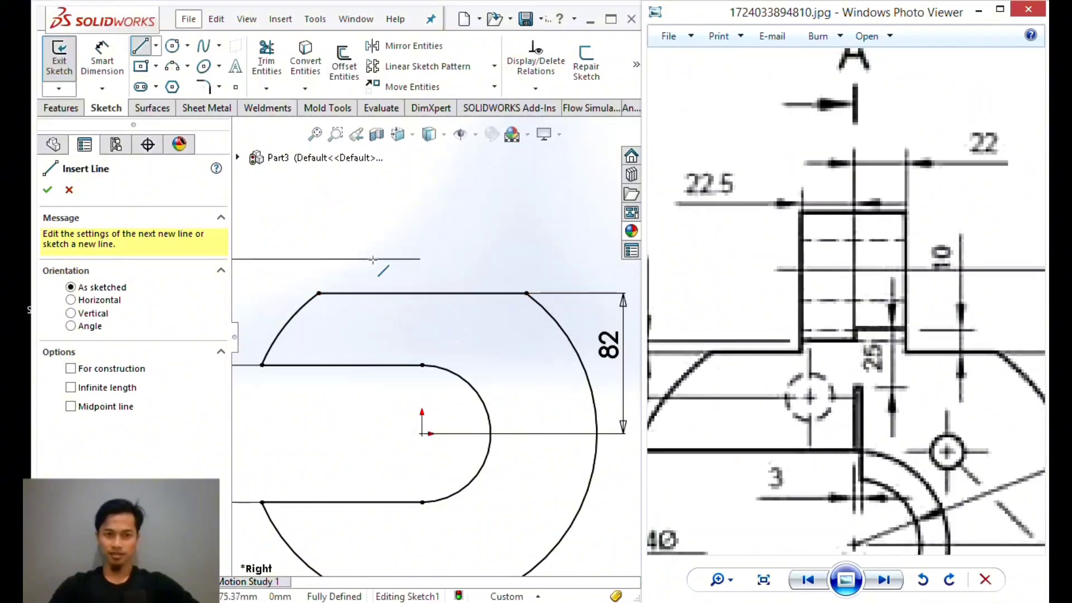
left_click(156, 45)
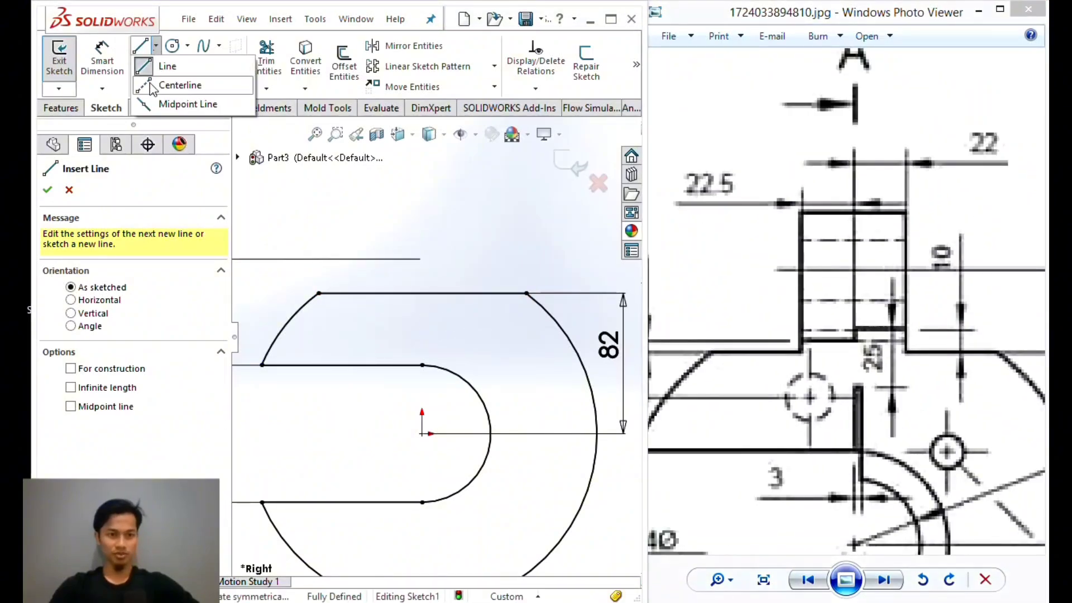
left_click(170, 84)
left_click(423, 433)
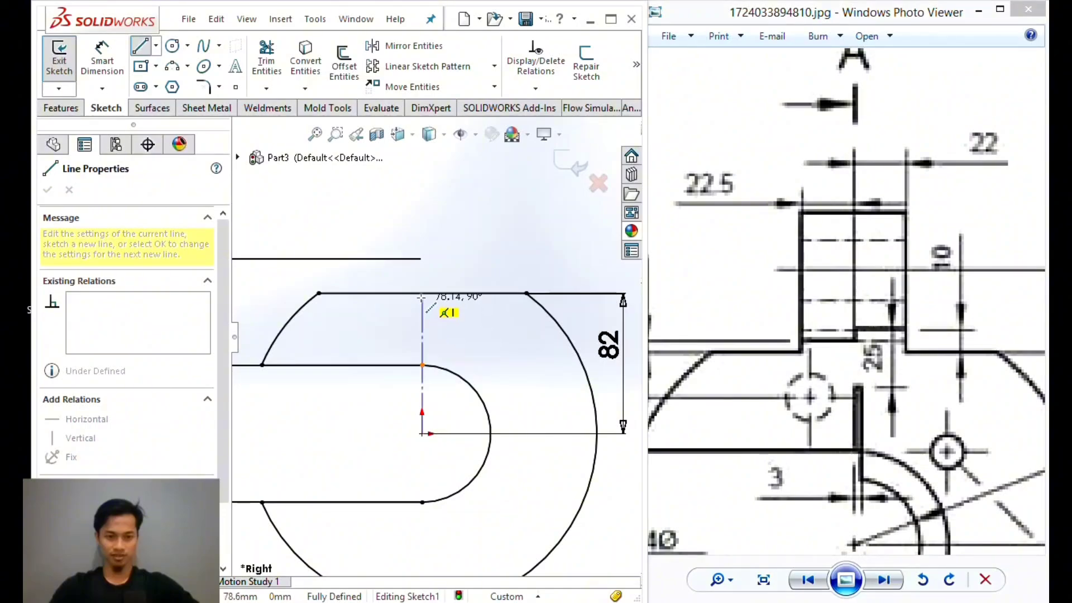
left_click(423, 211)
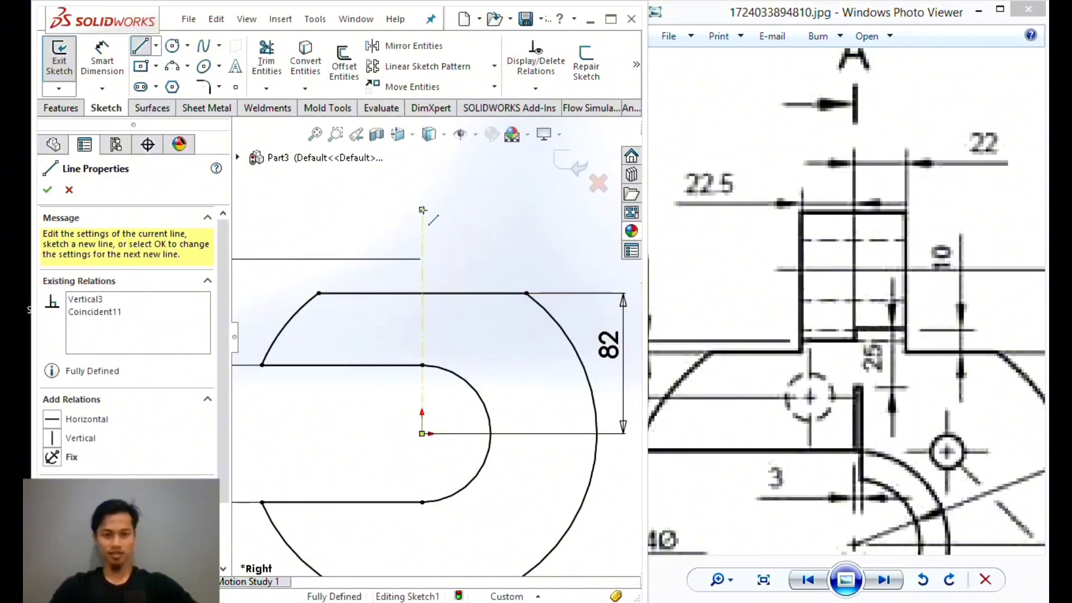
key("Escape")
key("Escape")
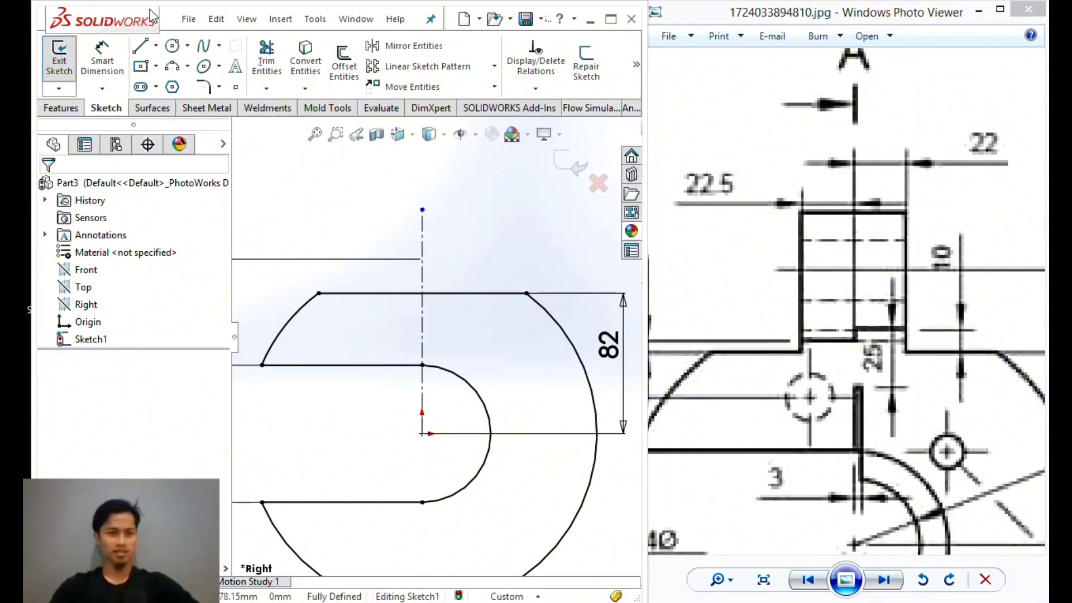
Sketch a two-level stepped outline about 9 and 5 mm high on the flat top, across the centerline, and trim the flat-top line beneath it.
left_click(140, 45)
scroll(447, 307, "down", 2)
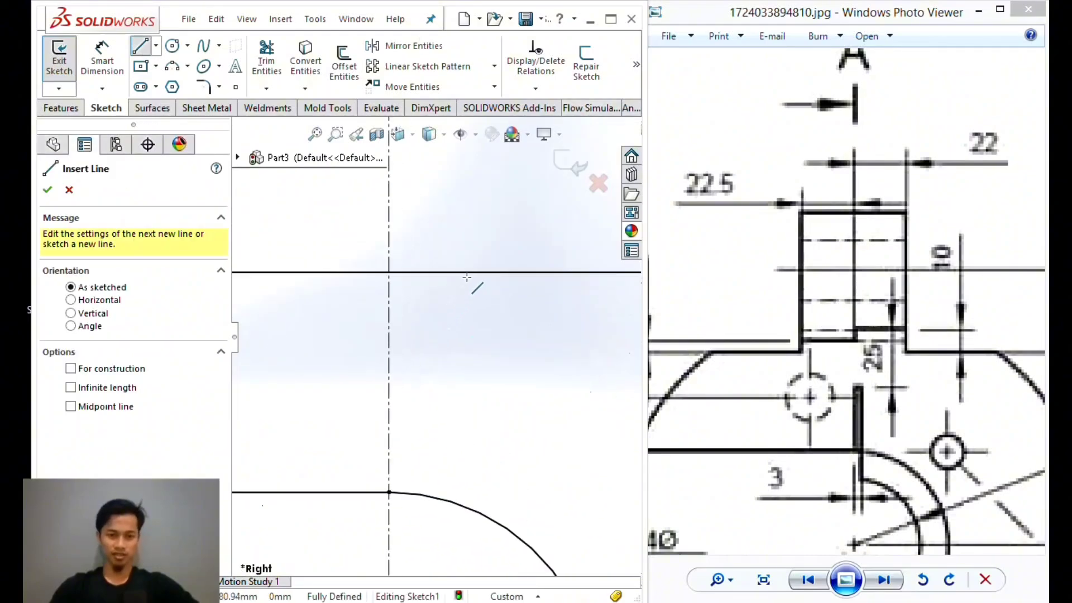
left_click(468, 273)
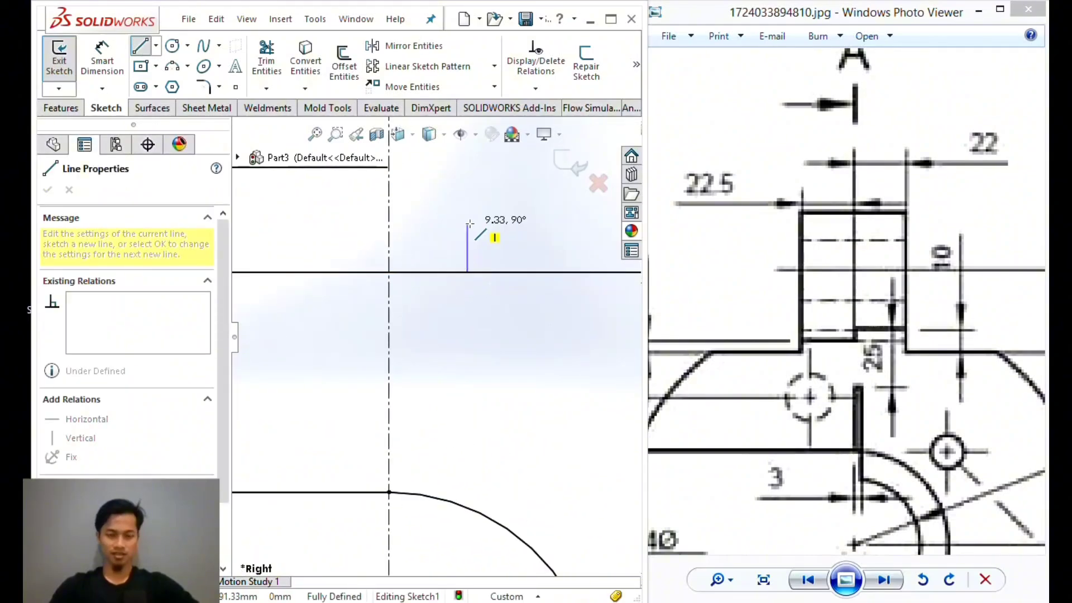
left_click(468, 223)
left_click(360, 223)
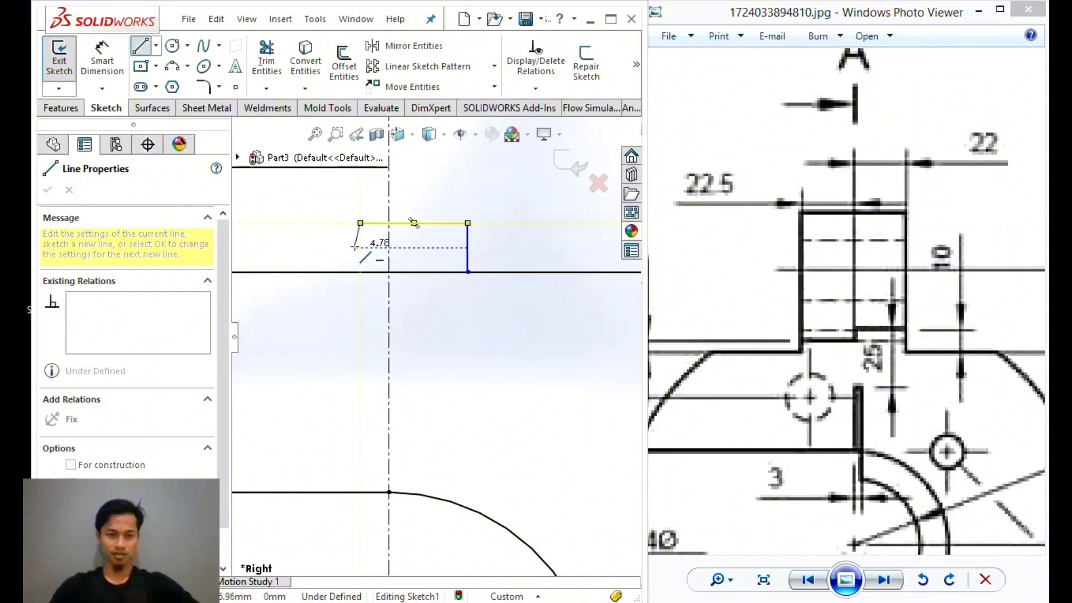
left_click(294, 247)
left_click(294, 272)
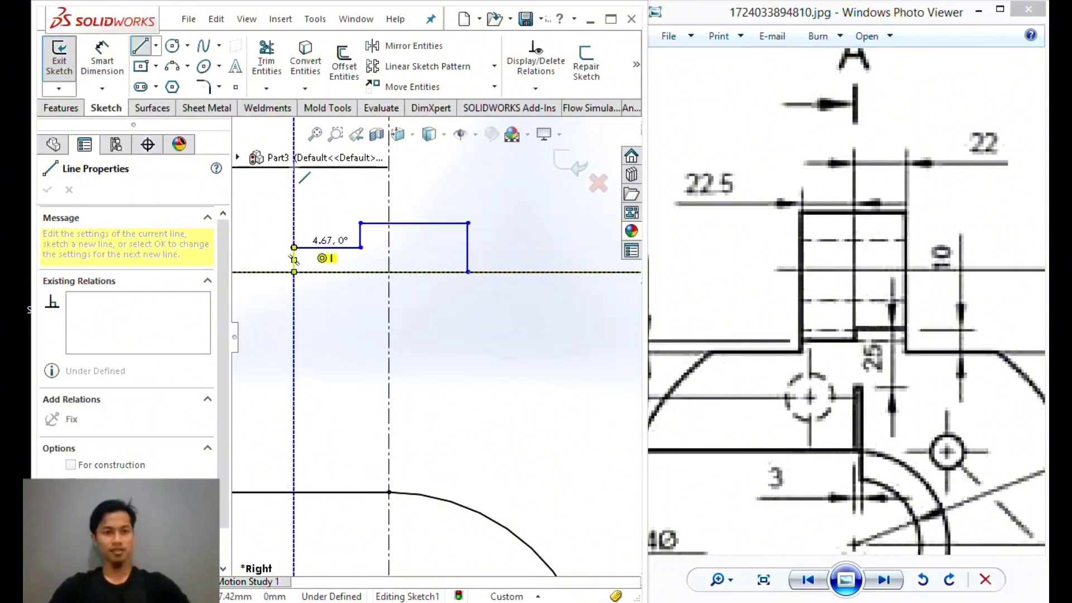
key("Escape")
left_click(275, 61)
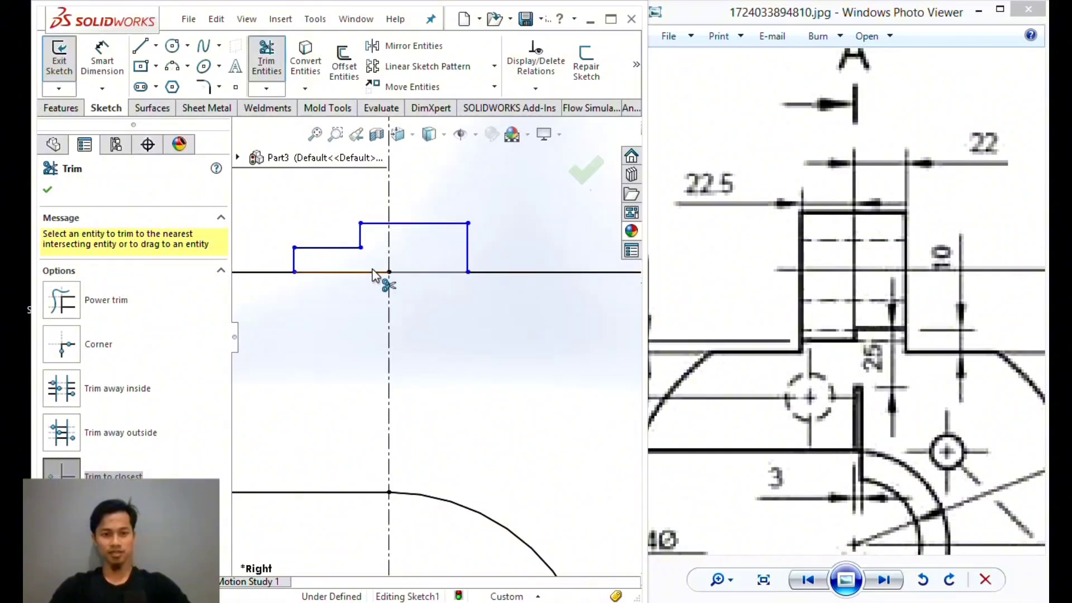
key("Escape")
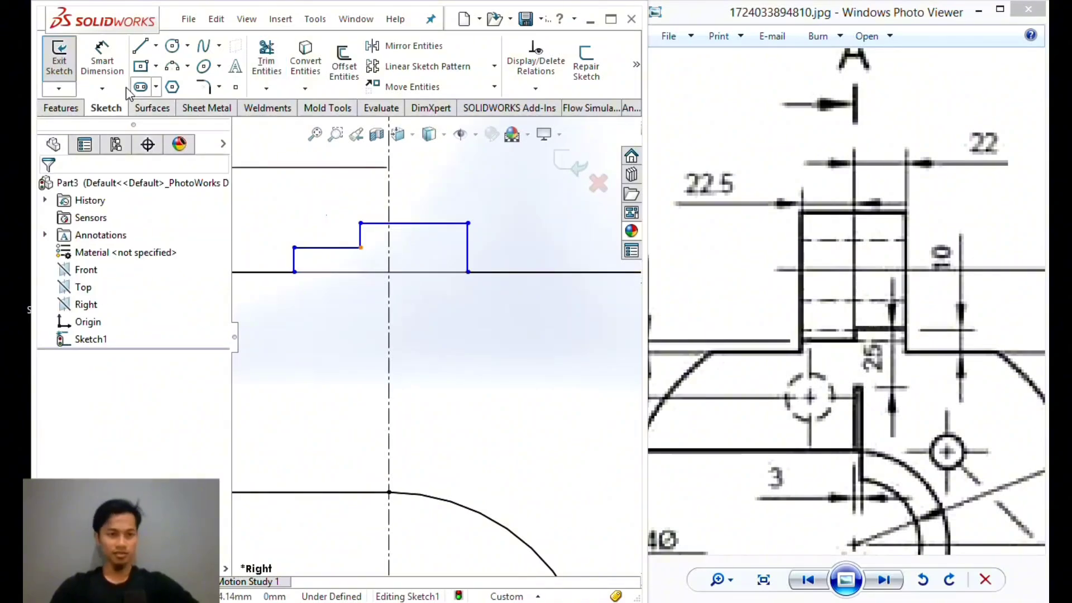
Dimension the distance from the centerline to the higher step's outer vertical line as 22 mm.
left_click(102, 58)
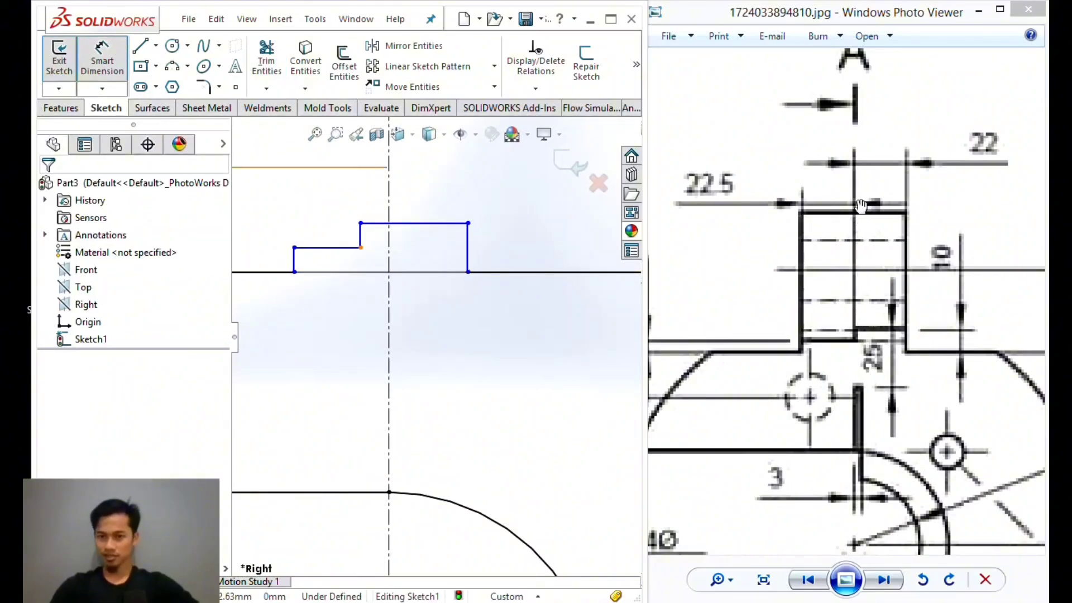
left_click(468, 249)
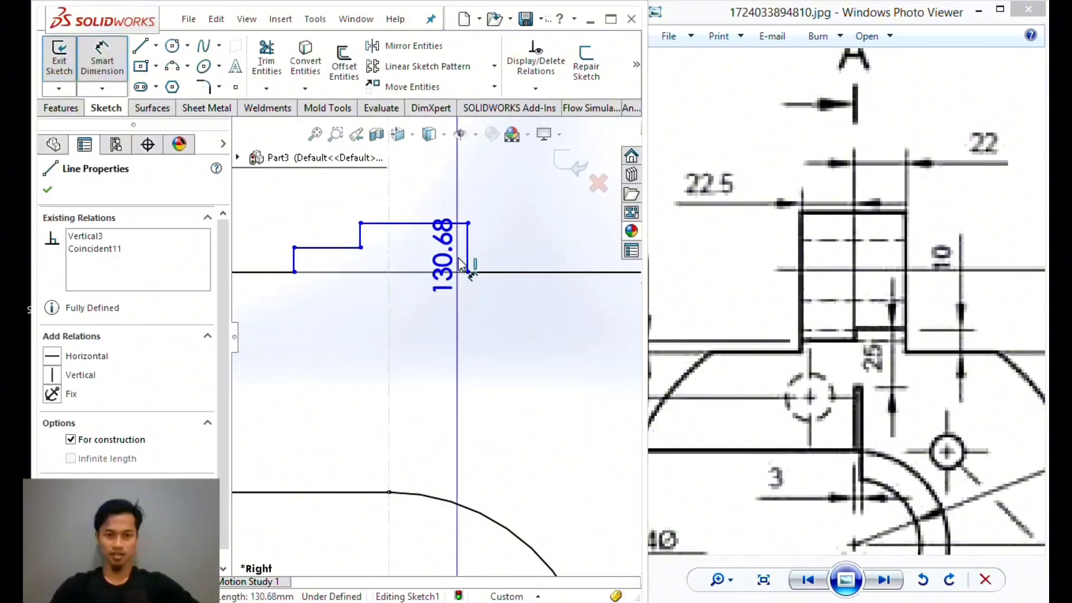
left_click(468, 250)
left_click(466, 330)
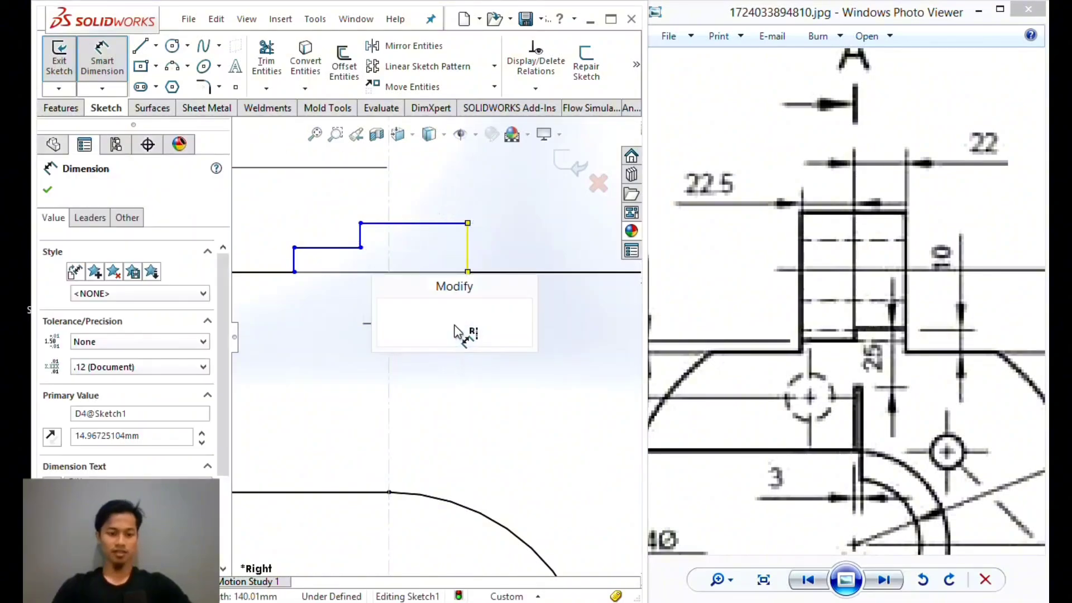
type("22")
key("Return")
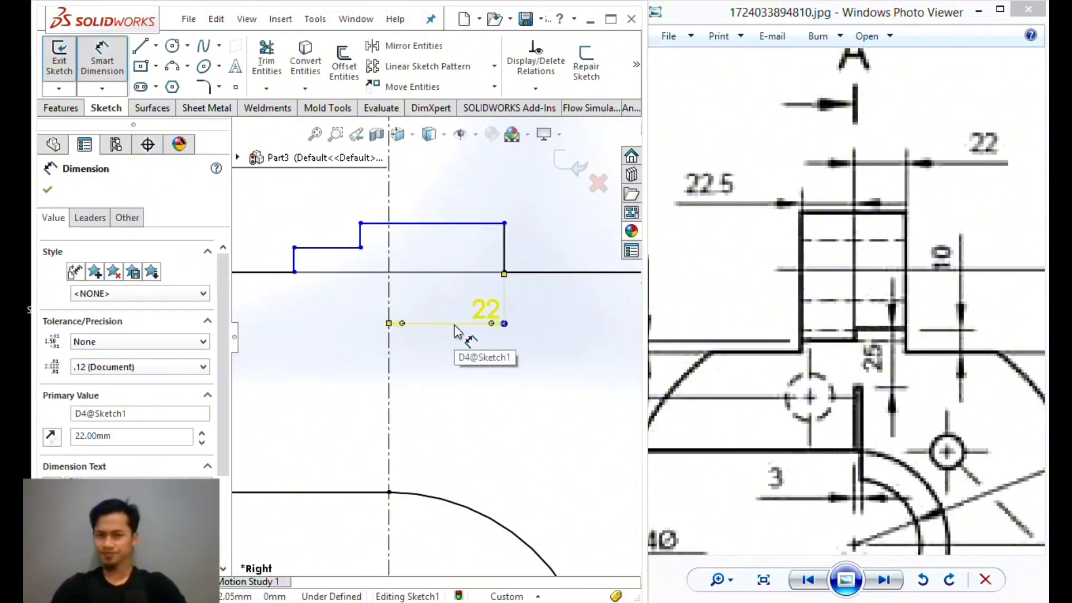
key("Escape")
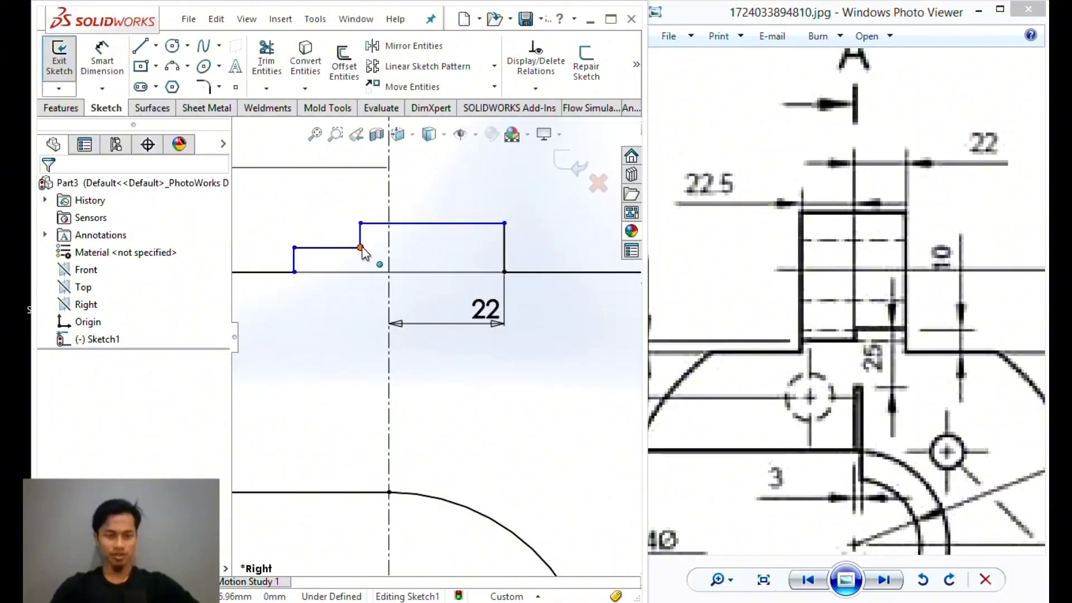
Make the short vertical line between the two step levels collinear with the centerline.
scroll(362, 251, "down", 4)
left_click(355, 273)
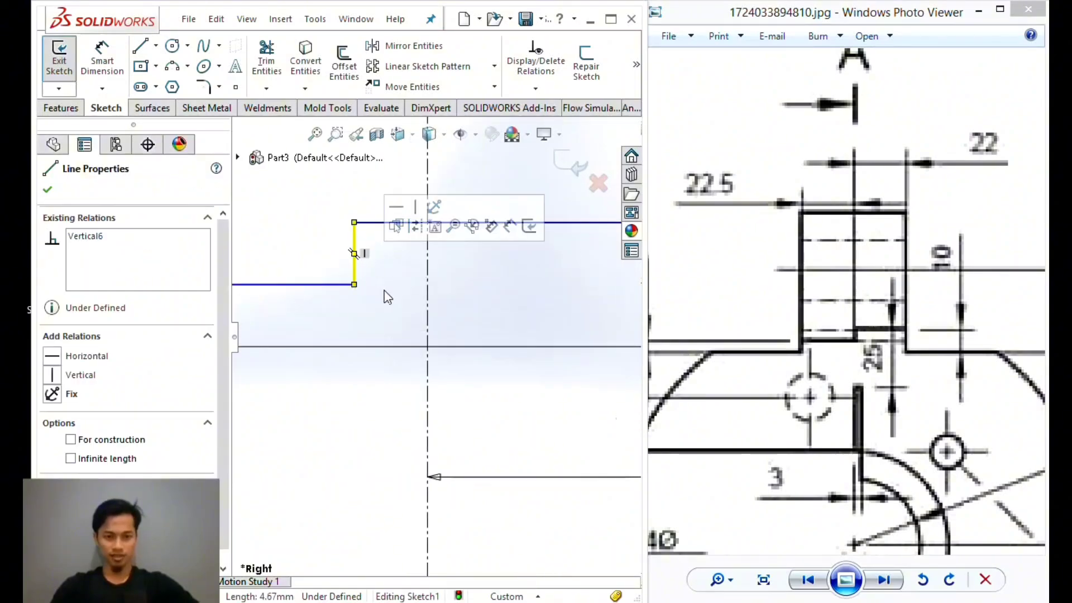
left_click(428, 304, "ctrl")
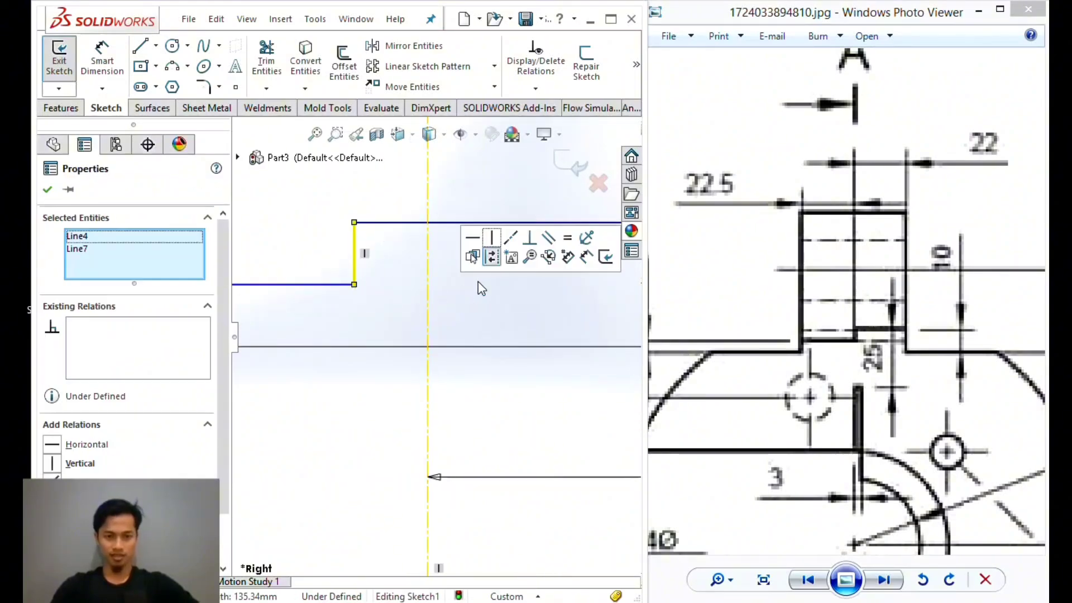
left_click(509, 246)
scroll(411, 270, "up", 3)
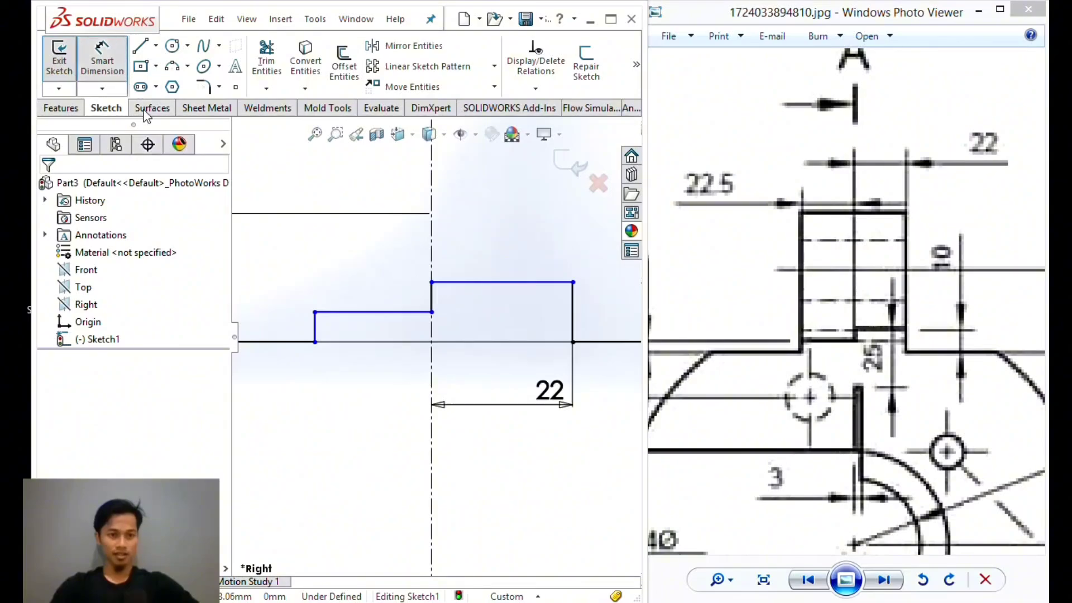
Dimension the distance from the lower step's outer vertical line to the centerline as 22.5 mm.
left_click(315, 326)
left_click(432, 312)
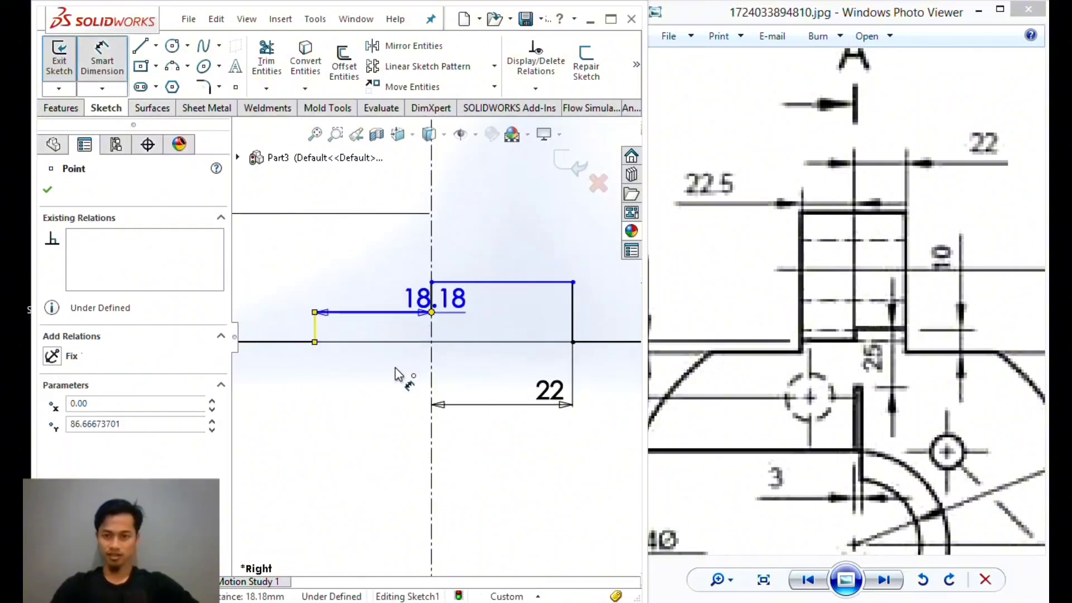
left_click(361, 411)
type("22.5")
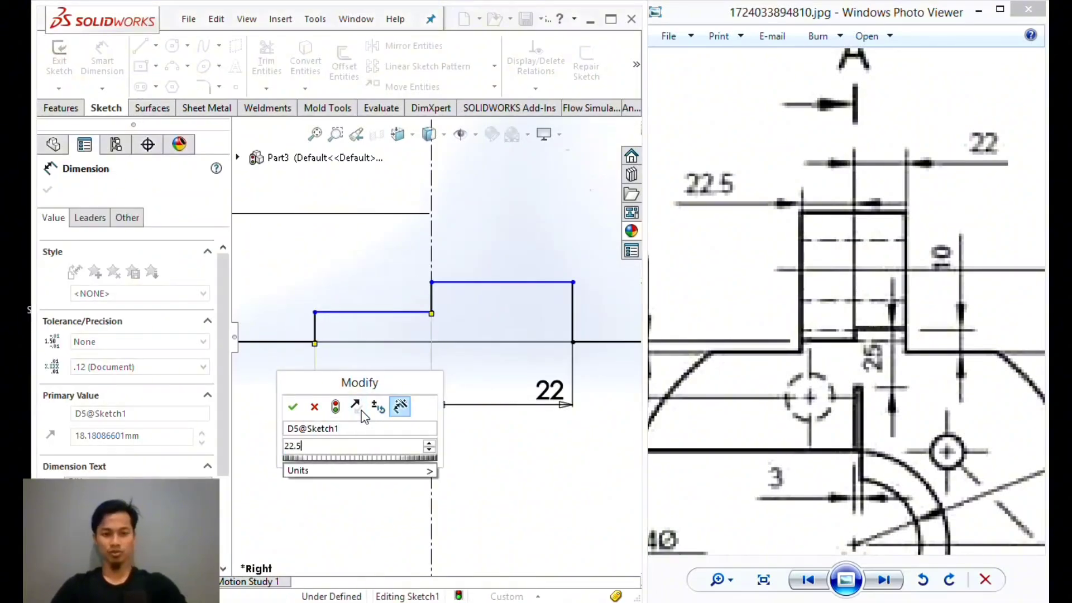
key("Return")
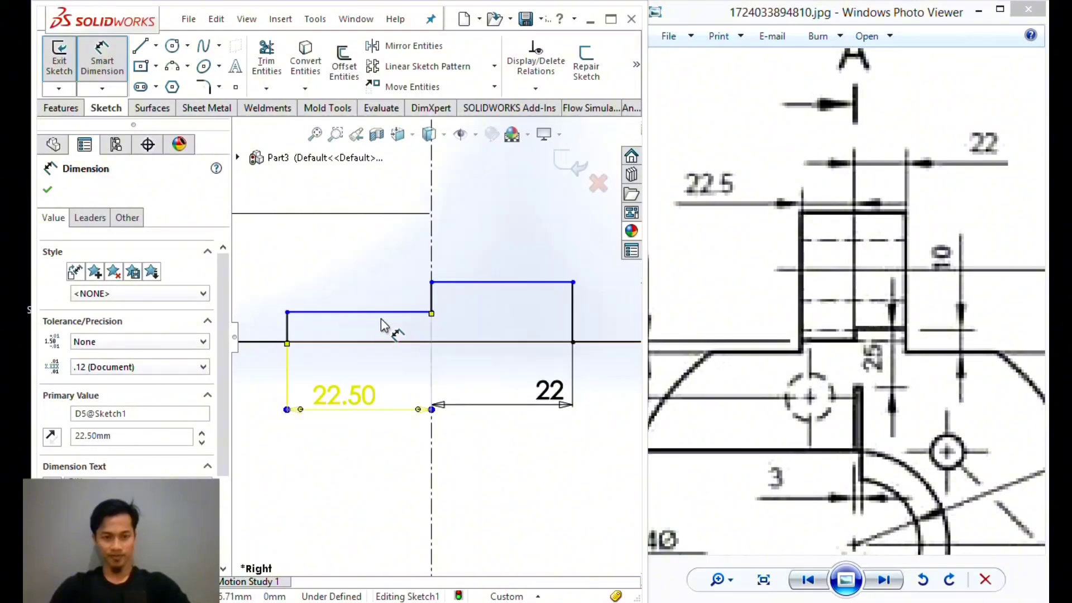
Dimension the lower step's height above the flat top as 5 mm, following the drawing.
left_click(386, 312)
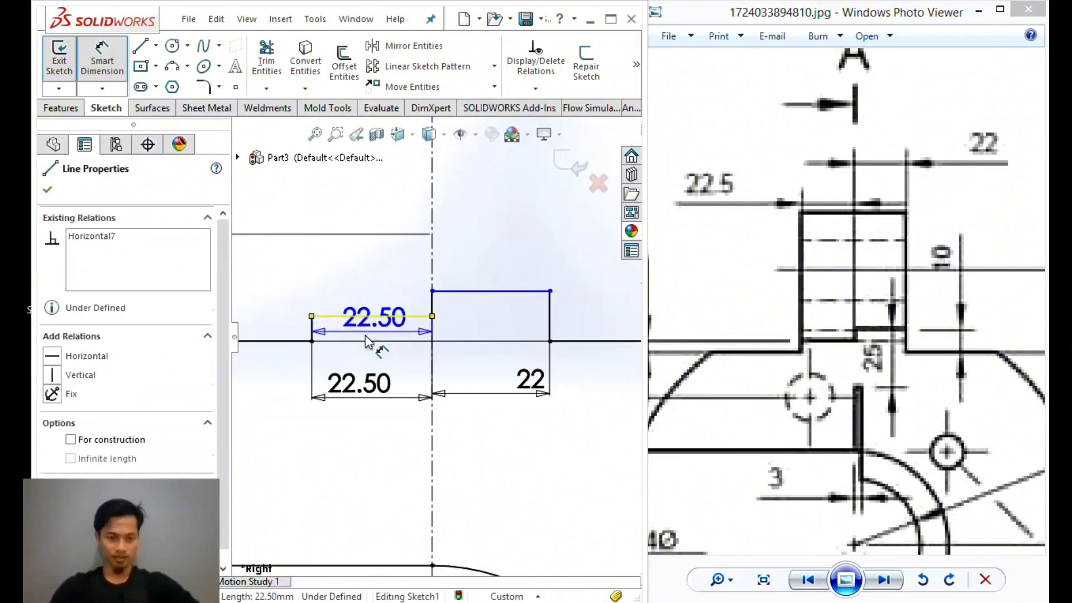
left_click(284, 342)
left_click(346, 312)
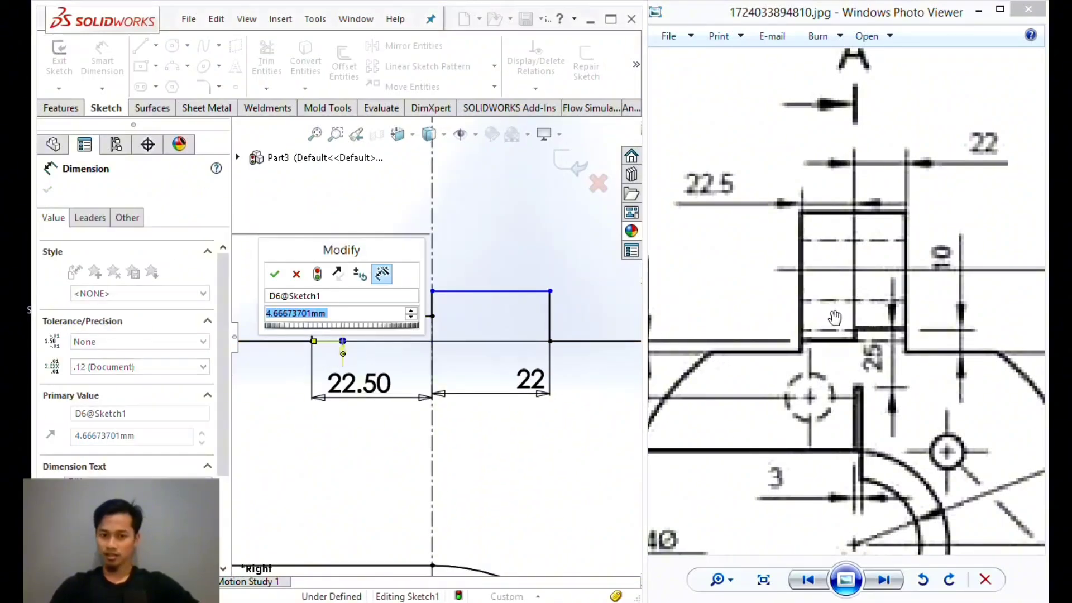
left_click_drag(834, 317, 935, 286)
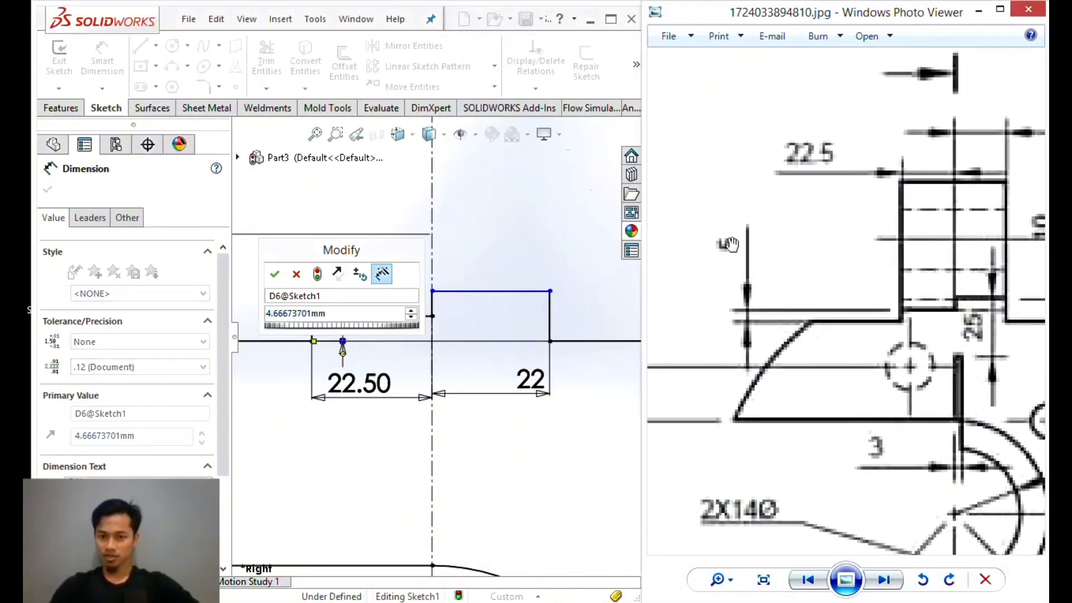
left_click(331, 312)
key("Return")
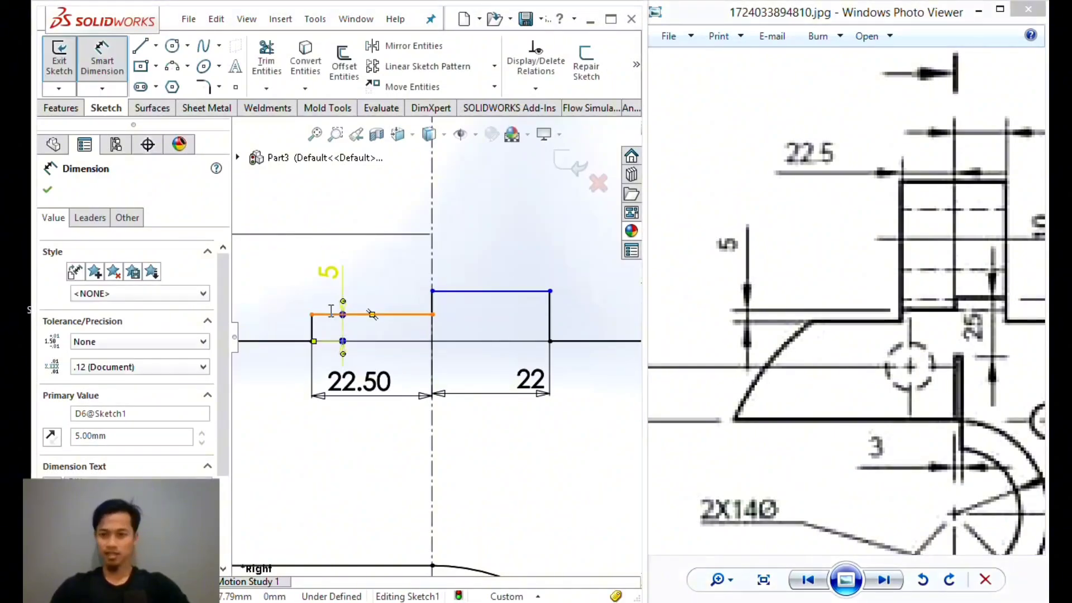
Check the higher step in the drawing and try to dimension its height above the flat top.
left_click_drag(816, 253, 755, 228)
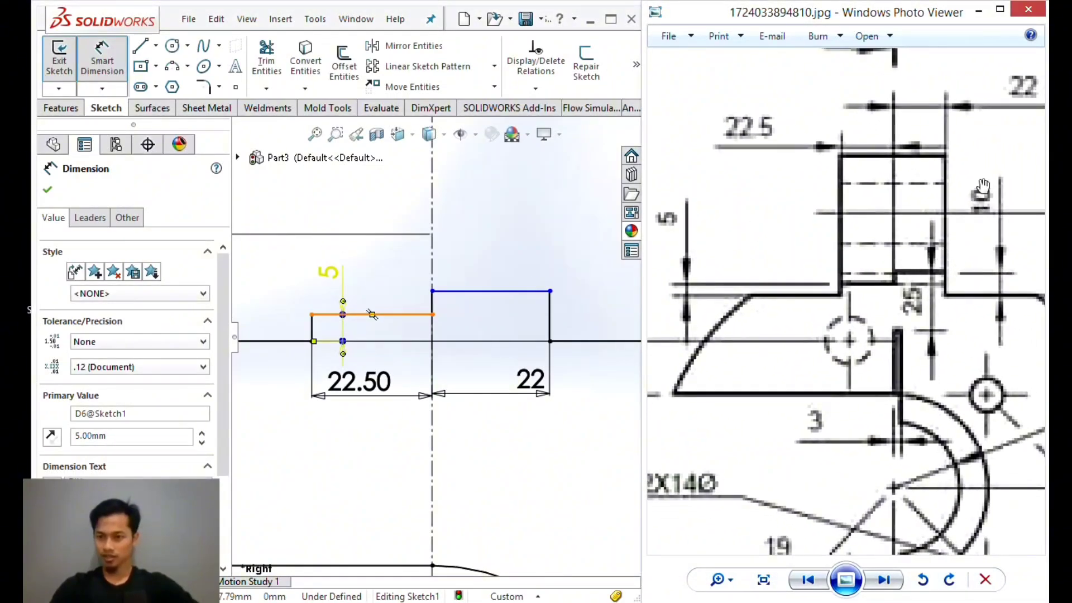
mouse_move(982, 187)
left_mouse_down()
mouse_move(1030, 213)
mouse_move(905, 175)
left_mouse_up()
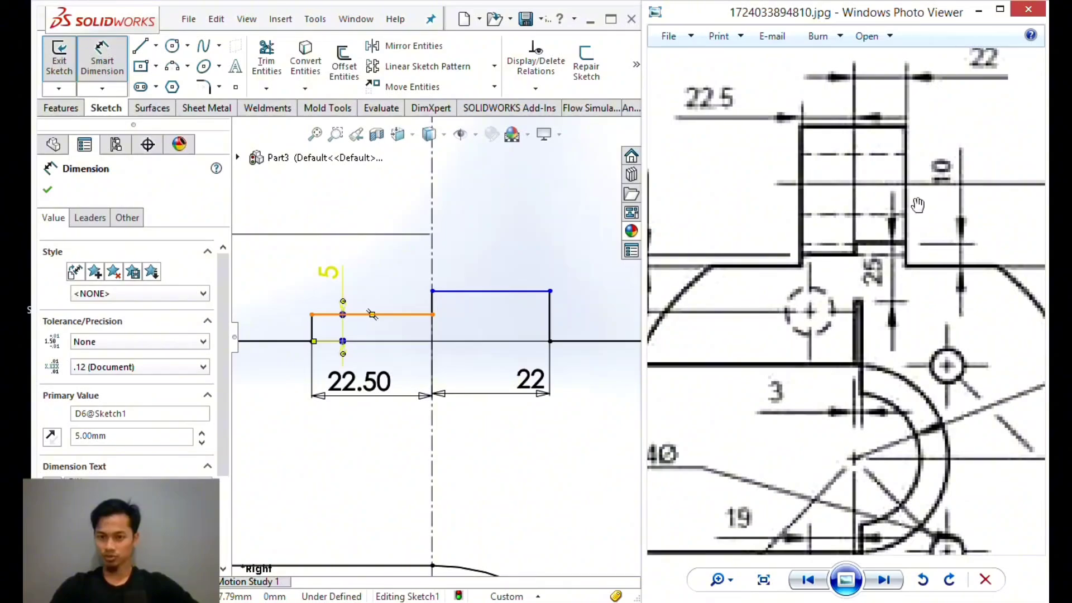
left_click(476, 292)
left_click(481, 348)
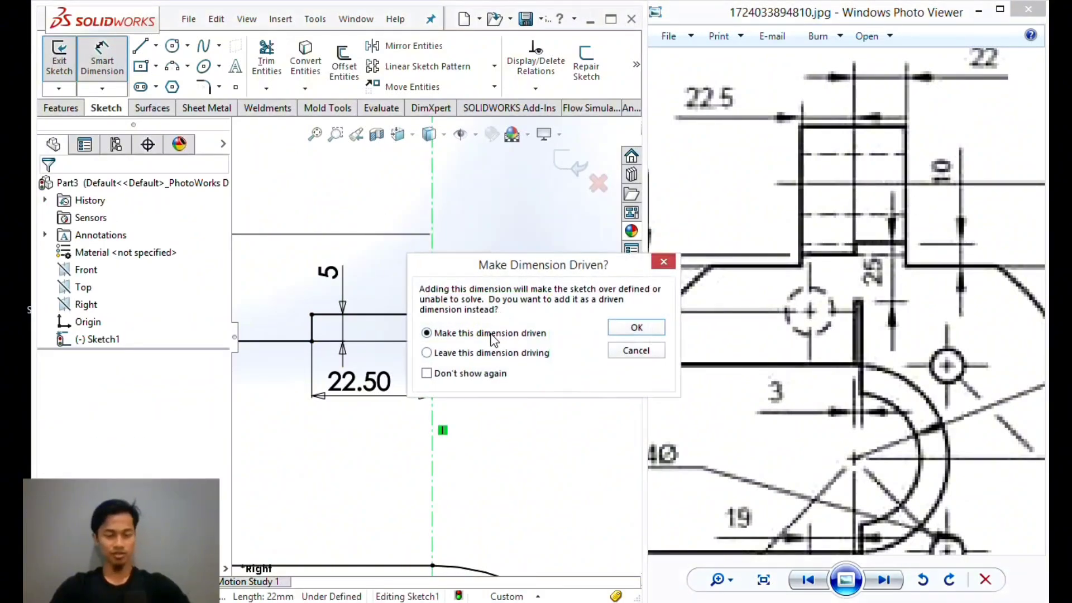
key("Return")
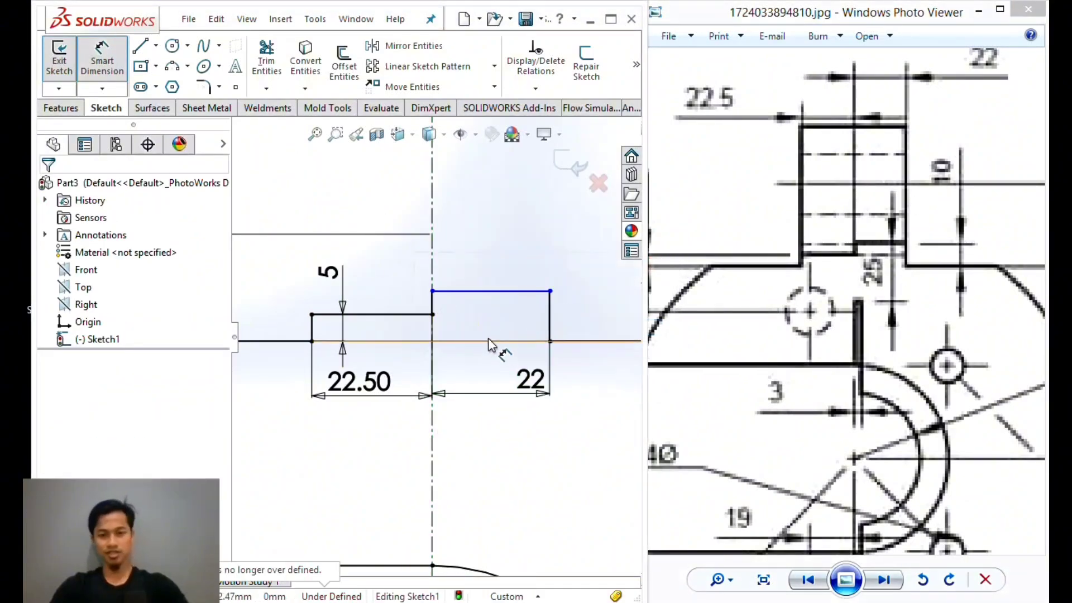
left_click(538, 291)
left_click(525, 345)
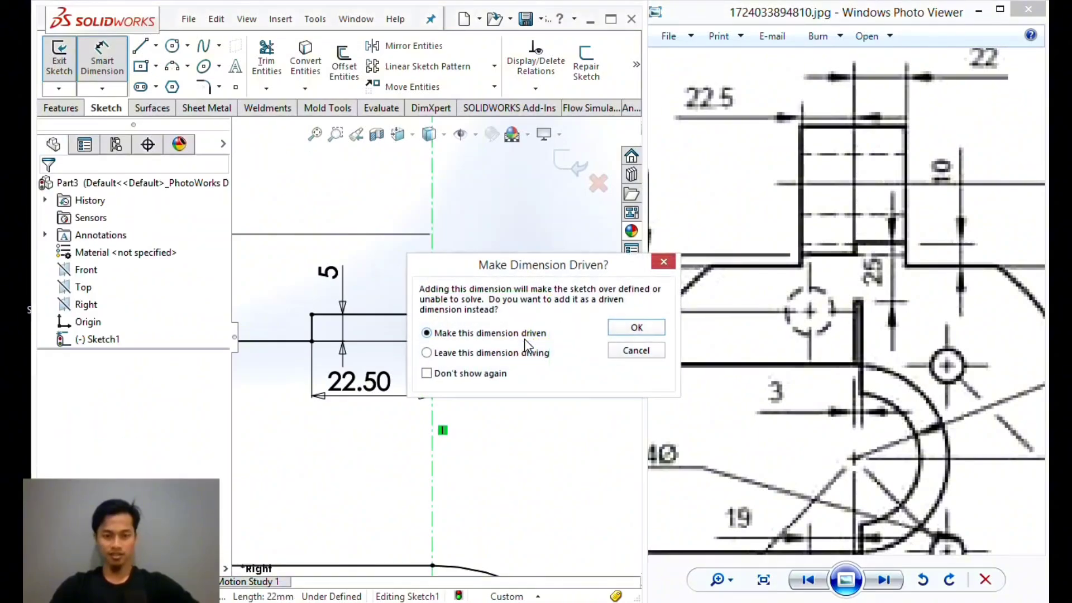
key("Return")
Dimension the higher step's top line 10 mm above the remaining flat-top line.
left_click(529, 291)
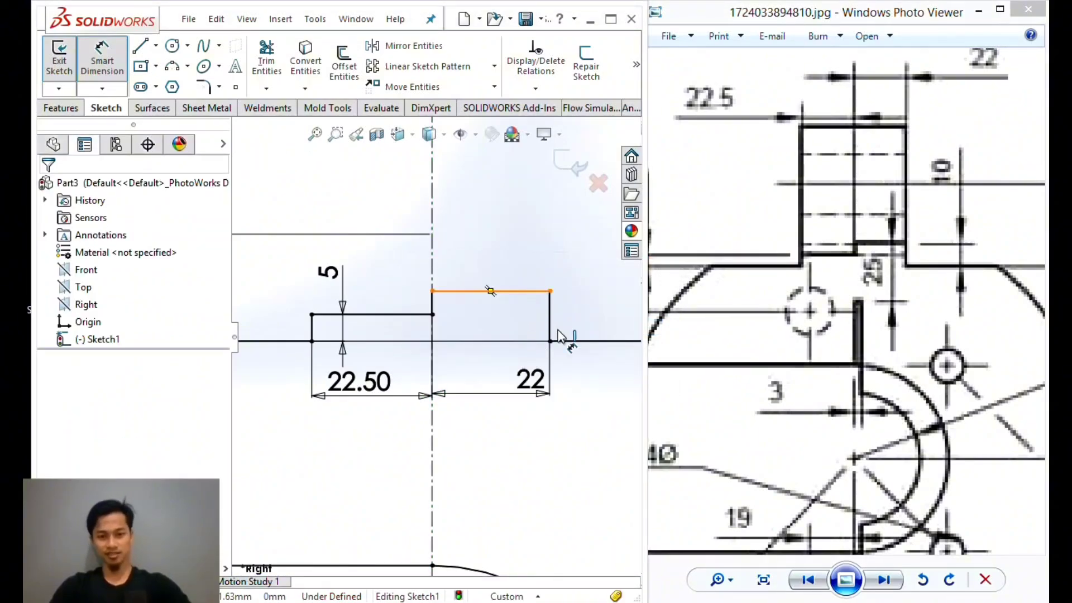
left_click(564, 341)
left_click(568, 261)
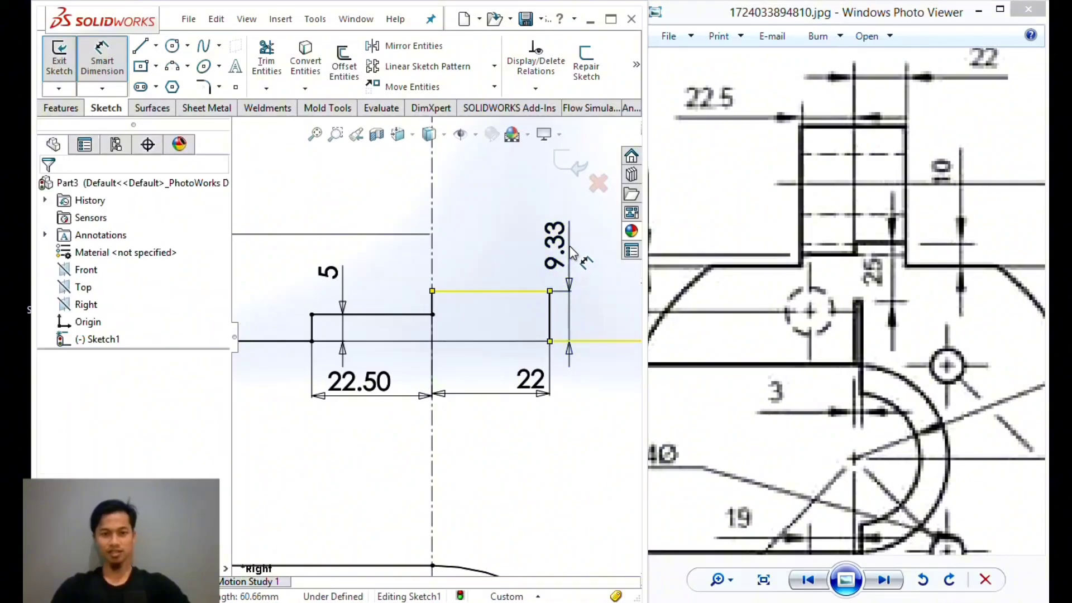
type("10")
key("Return")
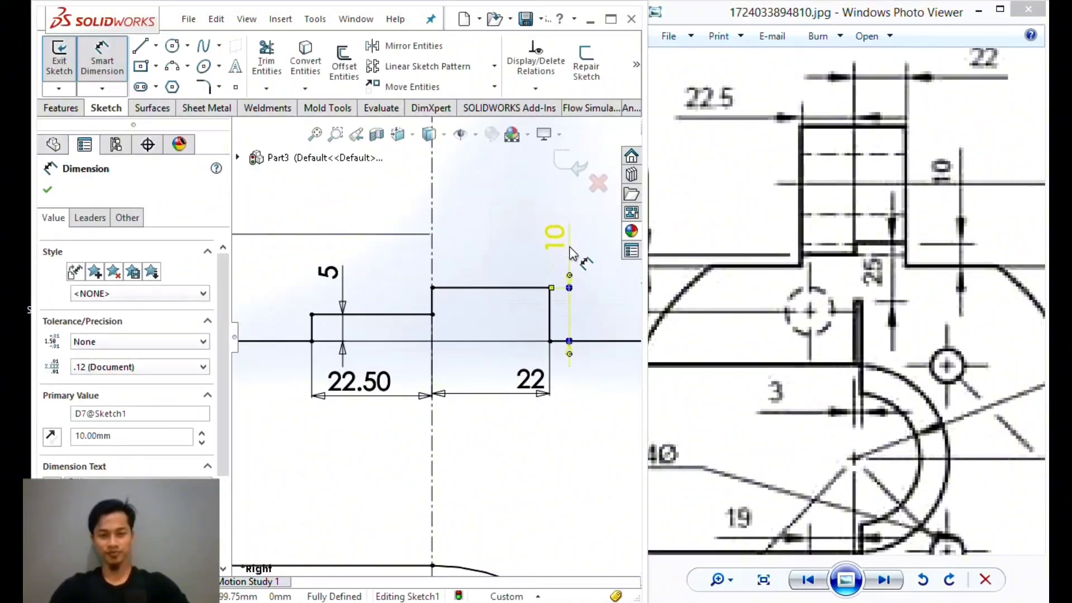
Start a Boss-Extrude from the finished slotted profile sketch.
key("Escape")
scroll(521, 313, "up", 4)
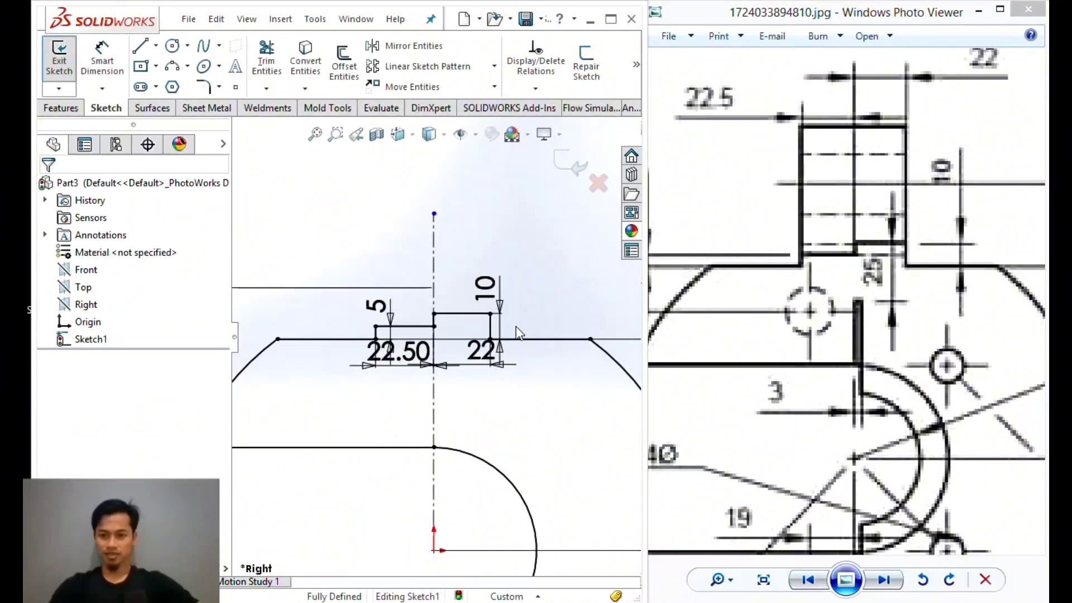
scroll(518, 332, "up", 5)
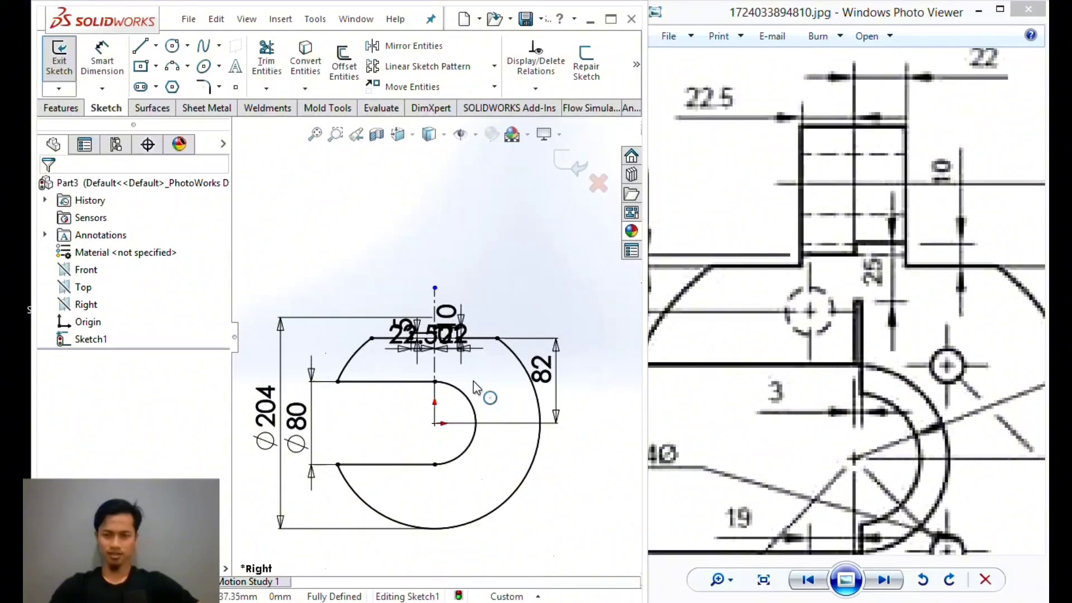
mouse_move(911, 289)
left_mouse_down()
mouse_move(893, 117)
mouse_move(882, 207)
left_mouse_up()
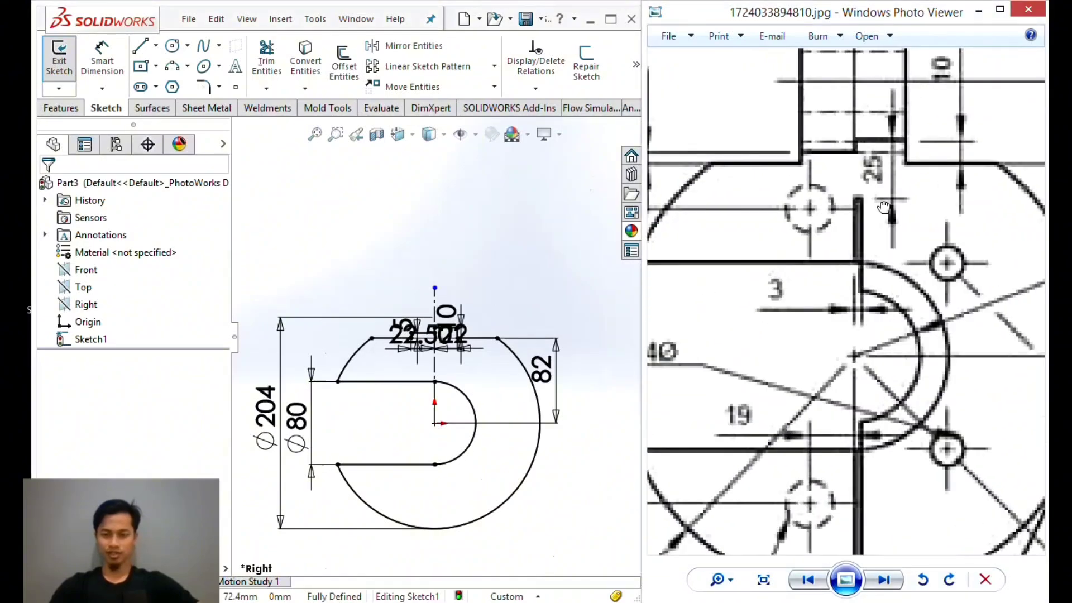
left_click(61, 108)
left_click(65, 61)
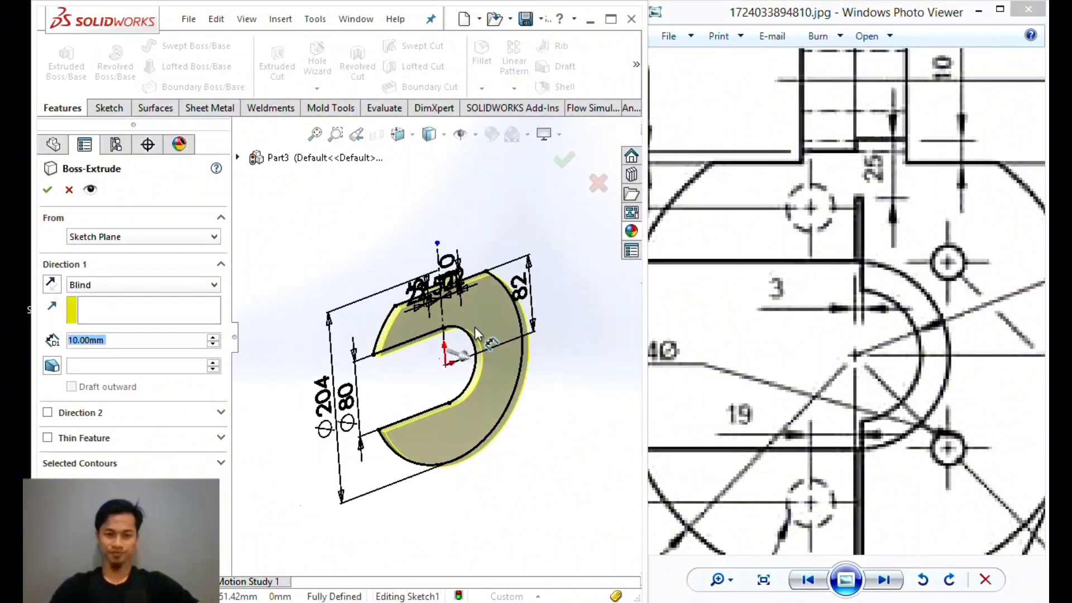
Check the drawing's end and side views for the part's overall extrusion length.
mouse_move(748, 354)
left_mouse_down()
mouse_move(820, 358)
mouse_move(790, 239)
left_mouse_up()
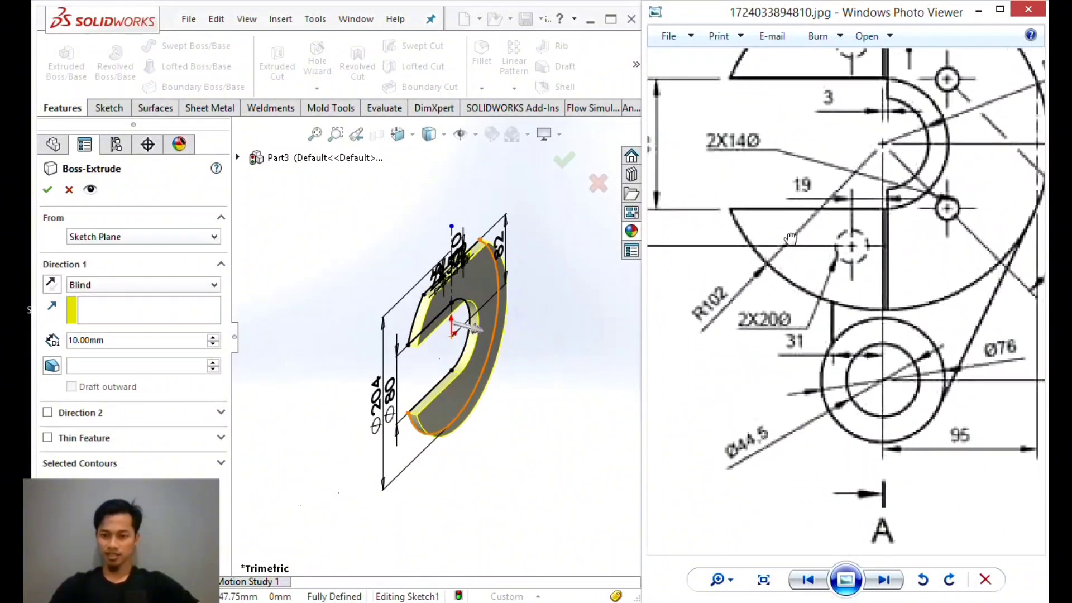
scroll(846, 368, "down", 2)
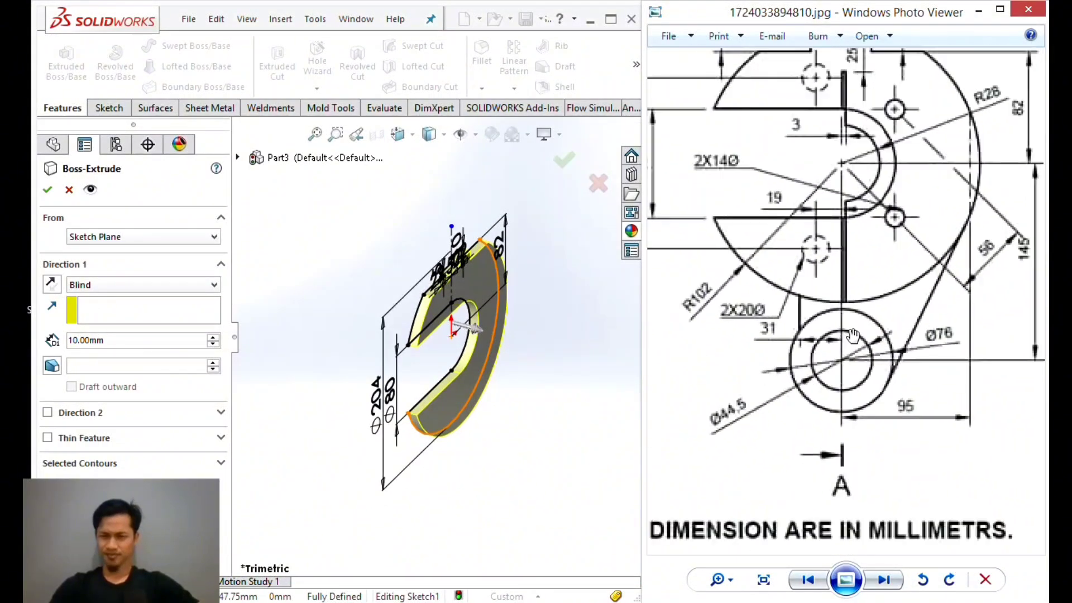
scroll(885, 318, "down", 5)
scroll(890, 306, "up", 2)
mouse_move(890, 306)
left_mouse_down()
mouse_move(804, 297)
mouse_move(771, 427)
left_mouse_up()
scroll(892, 198, "up", 4)
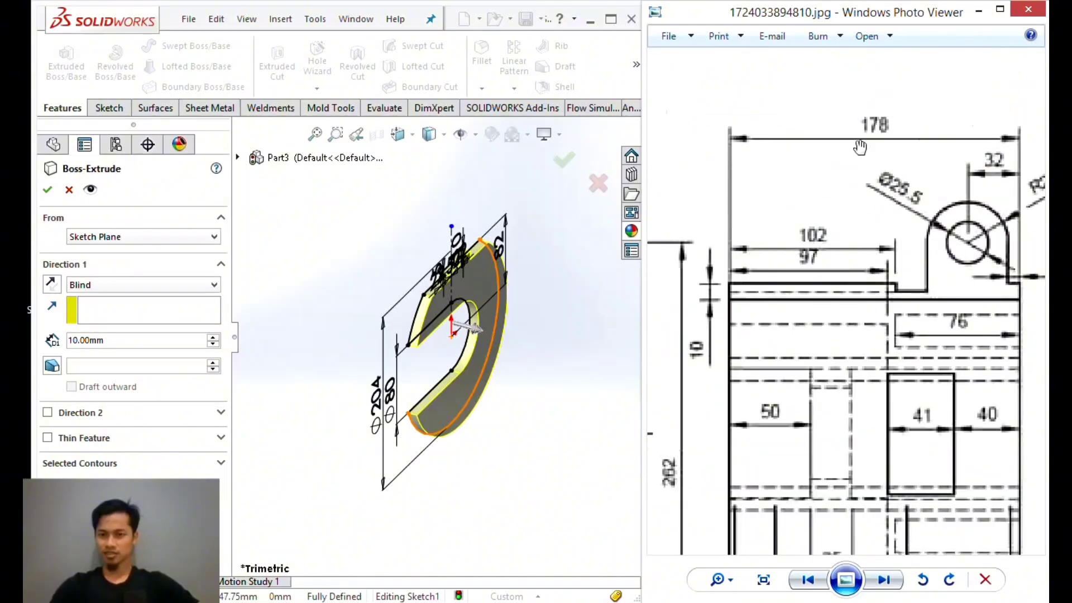
mouse_move(899, 329)
left_mouse_down()
mouse_move(866, 118)
mouse_move(890, 303)
mouse_move(894, 295)
left_mouse_up()
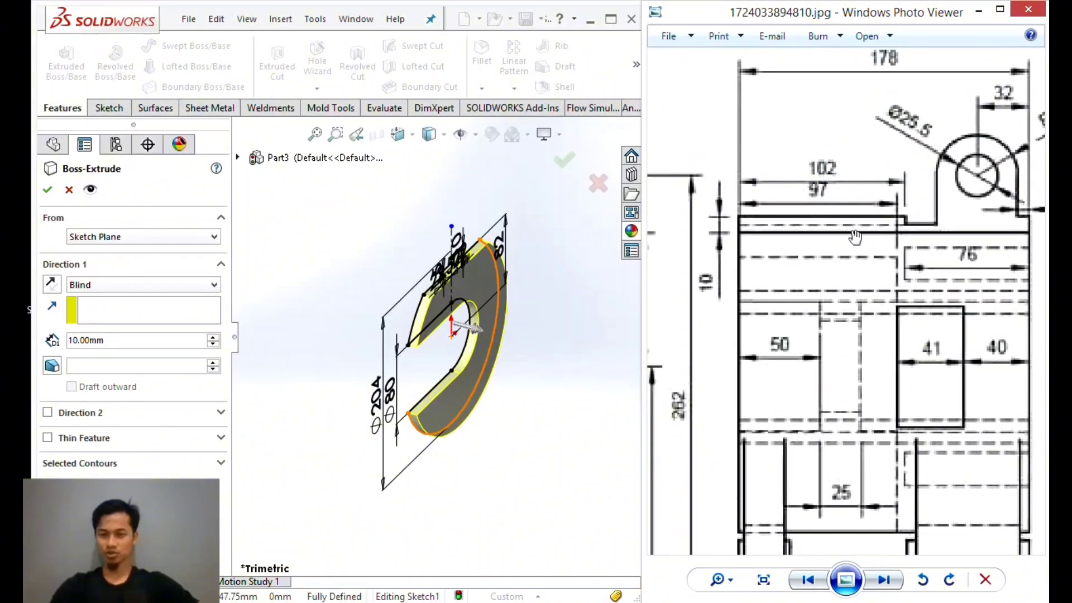
left_click_drag(878, 216, 908, 210)
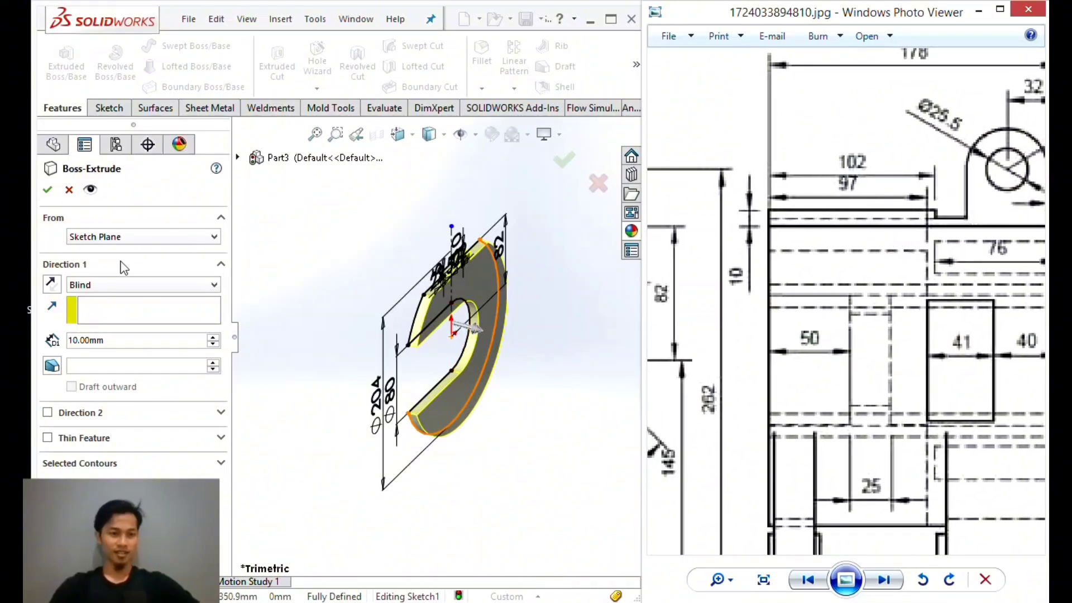
Extrude the profile 178 mm as a blind boss in the reversed direction.
left_click(106, 286)
left_click(92, 288)
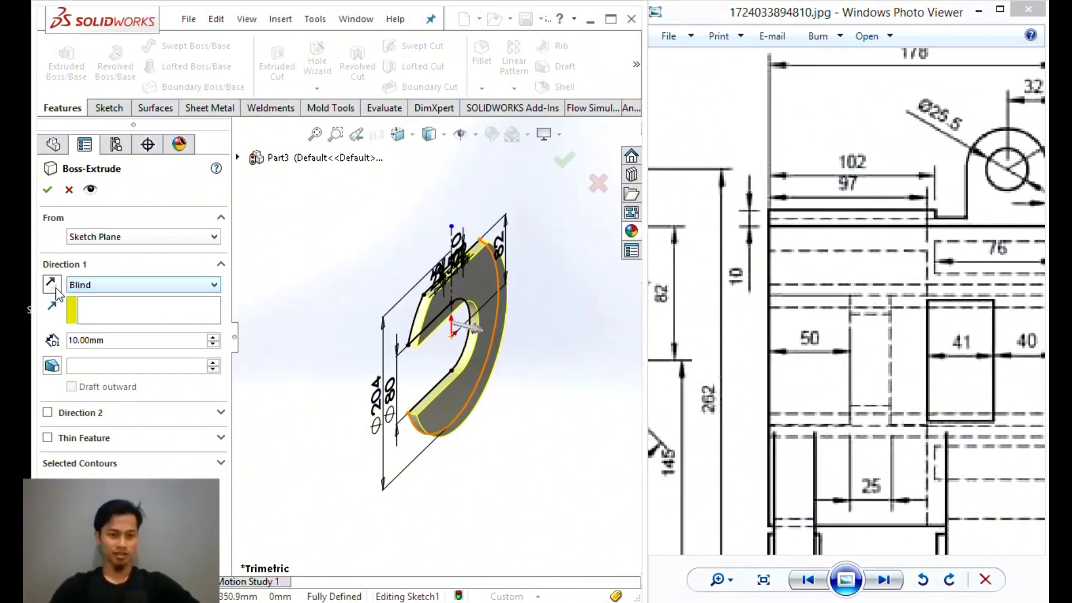
left_click(51, 285)
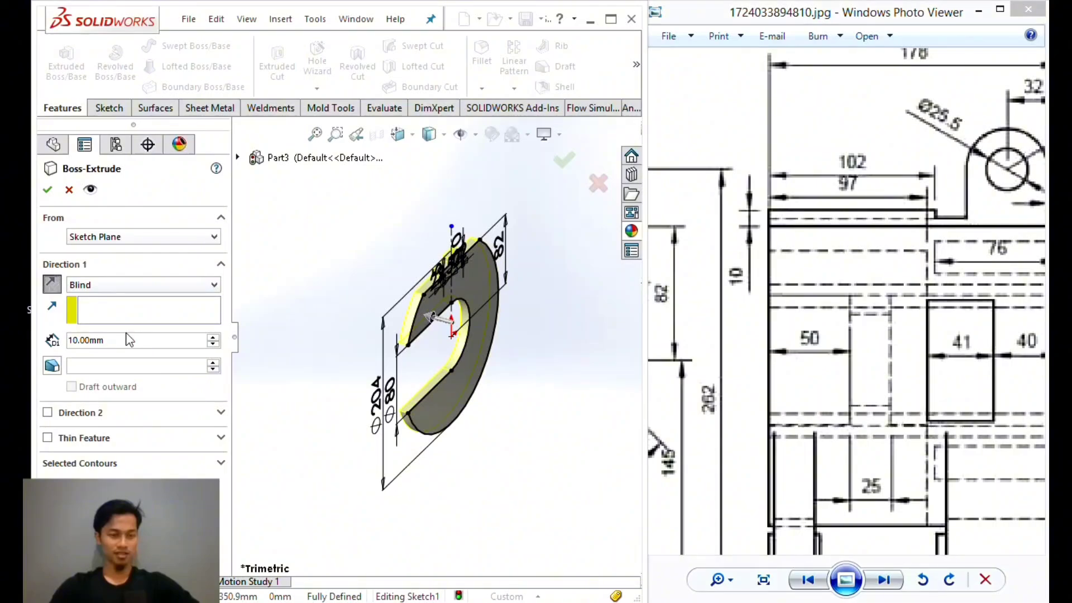
type("178")
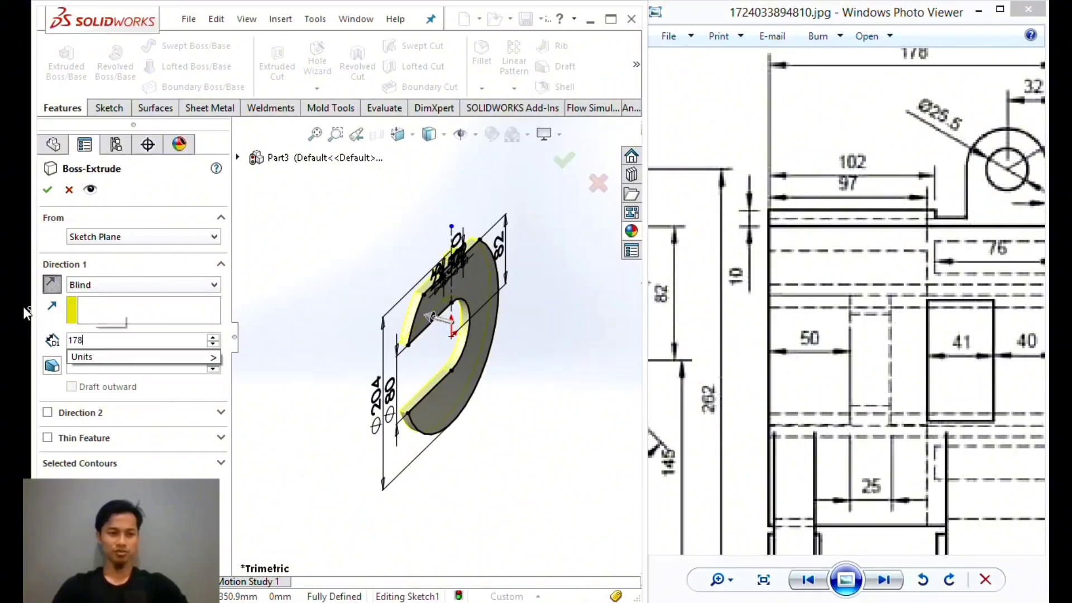
key("Return")
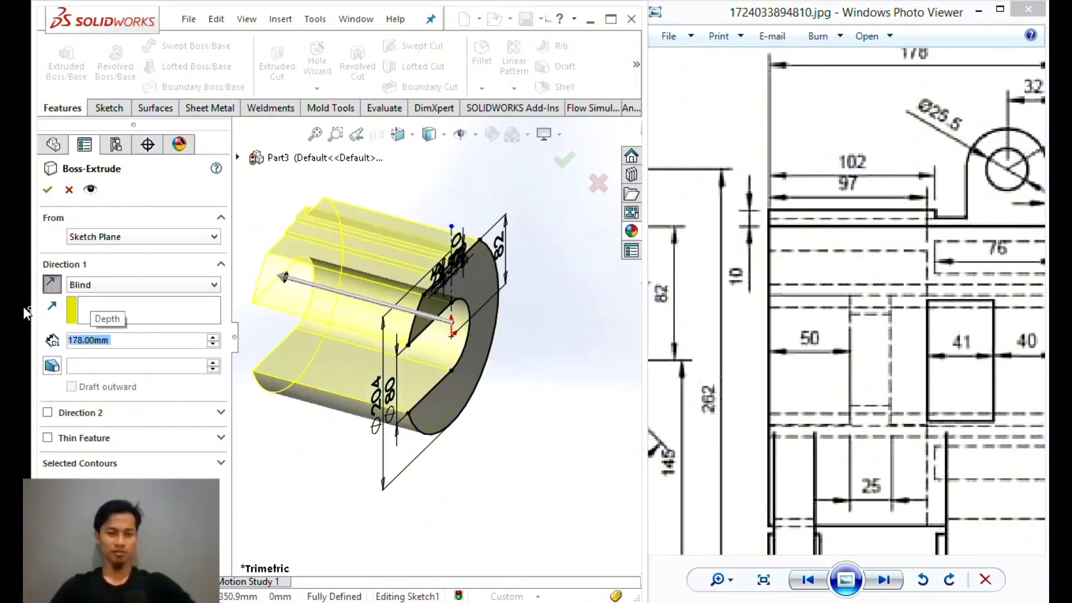
left_click(46, 193)
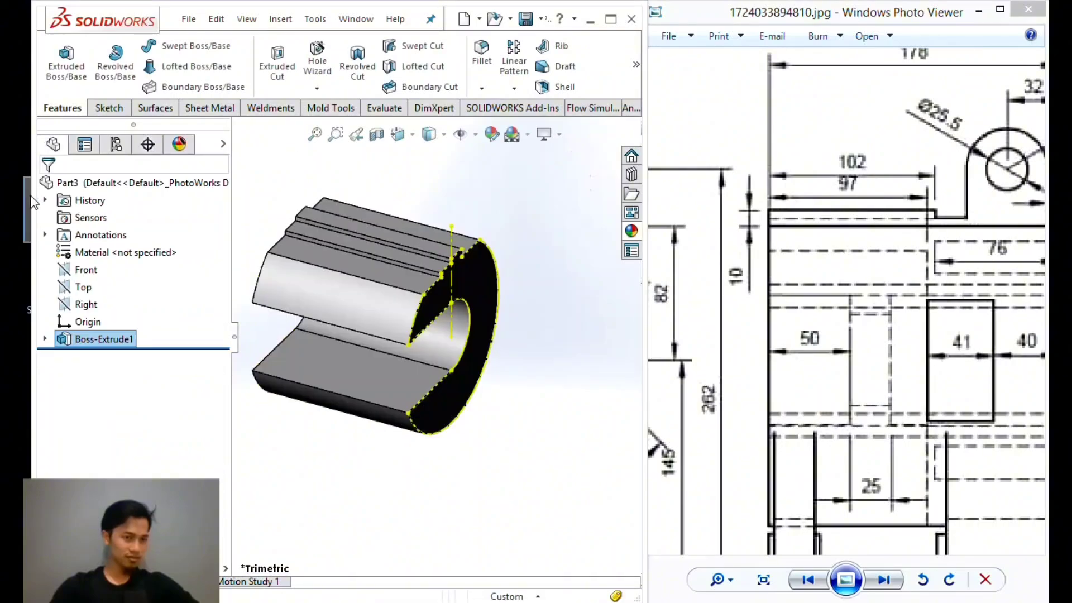
Show the extruded body in the isometric view with nothing selected.
left_click_drag(34, 198, 27, 198)
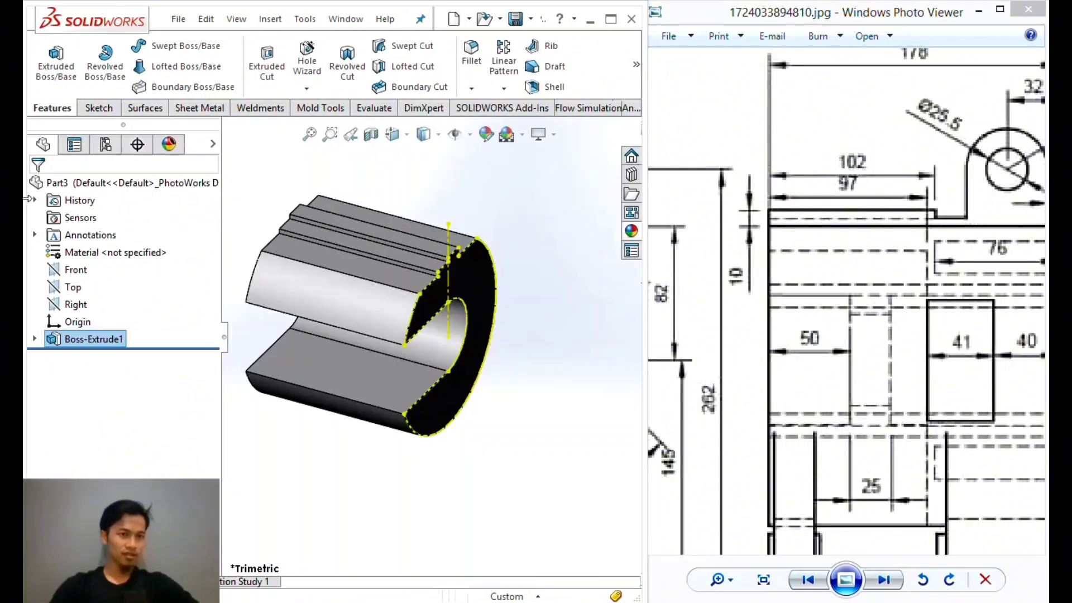
left_click(495, 308)
scroll(487, 301, "up", 3)
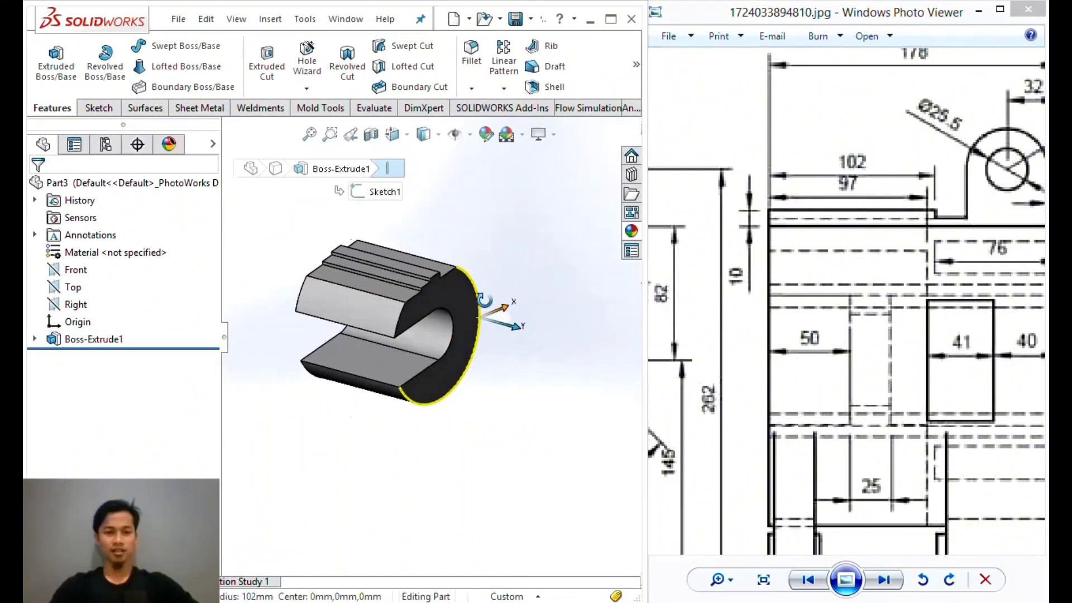
key("space")
left_click(461, 328)
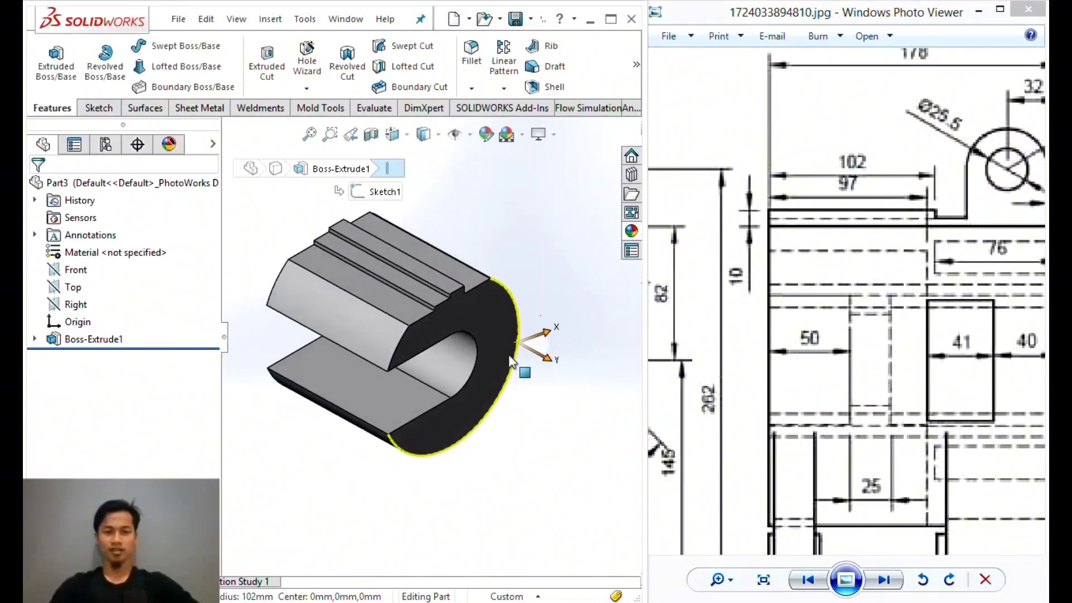
left_click(542, 281)
Examine the stepped top and the lug in the drawing's isometric picture of the part.
left_click(818, 297)
scroll(827, 263, "down", 5)
left_click_drag(826, 258, 782, 246)
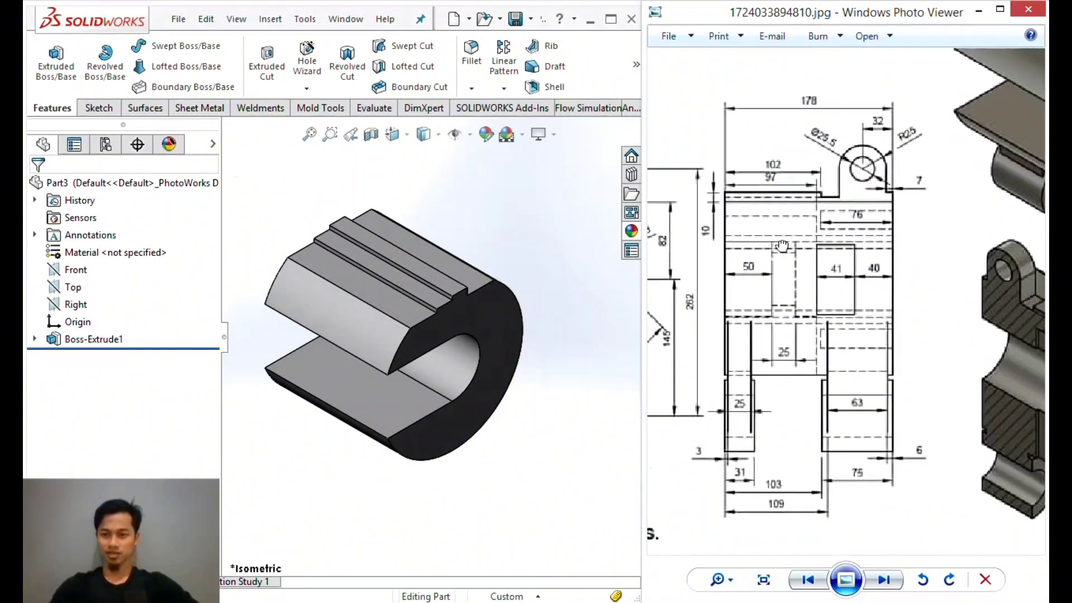
left_click_drag(916, 262, 853, 277)
left_click_drag(947, 205, 876, 273)
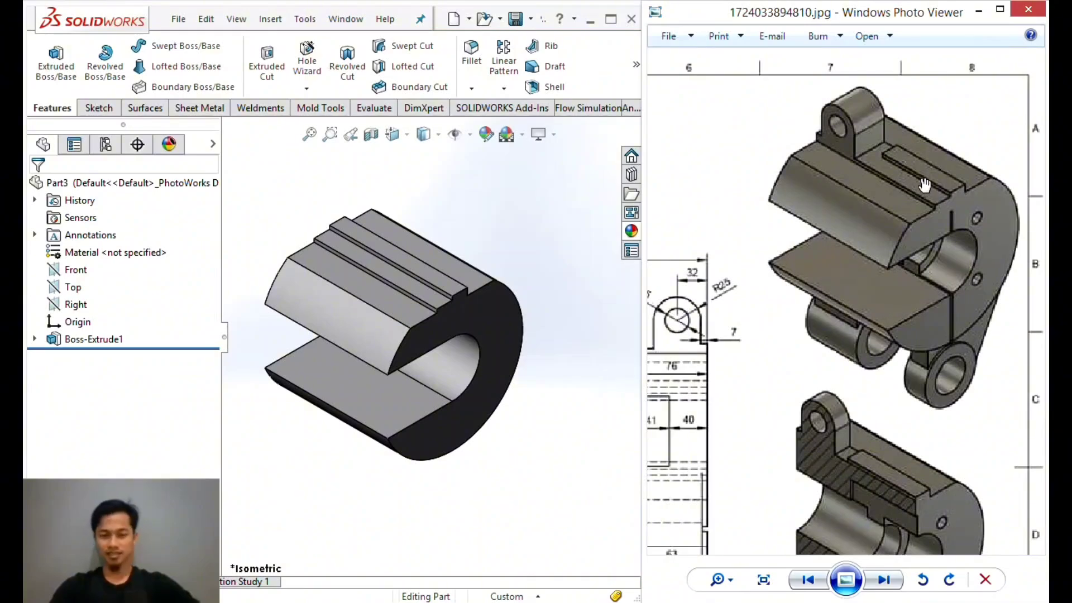
scroll(925, 184, "up", 5)
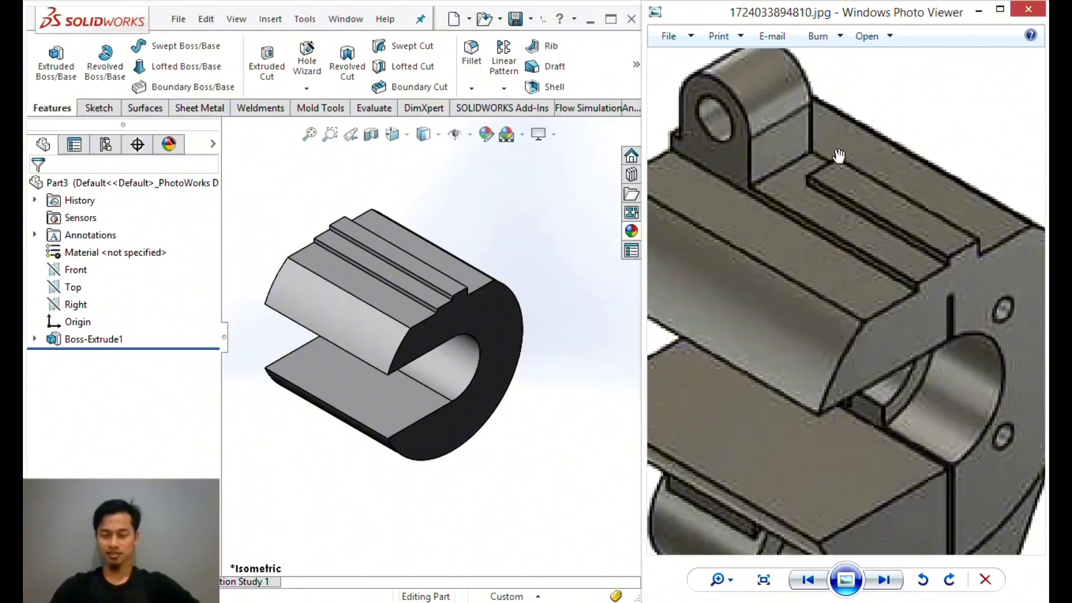
left_click_drag(827, 207, 942, 211)
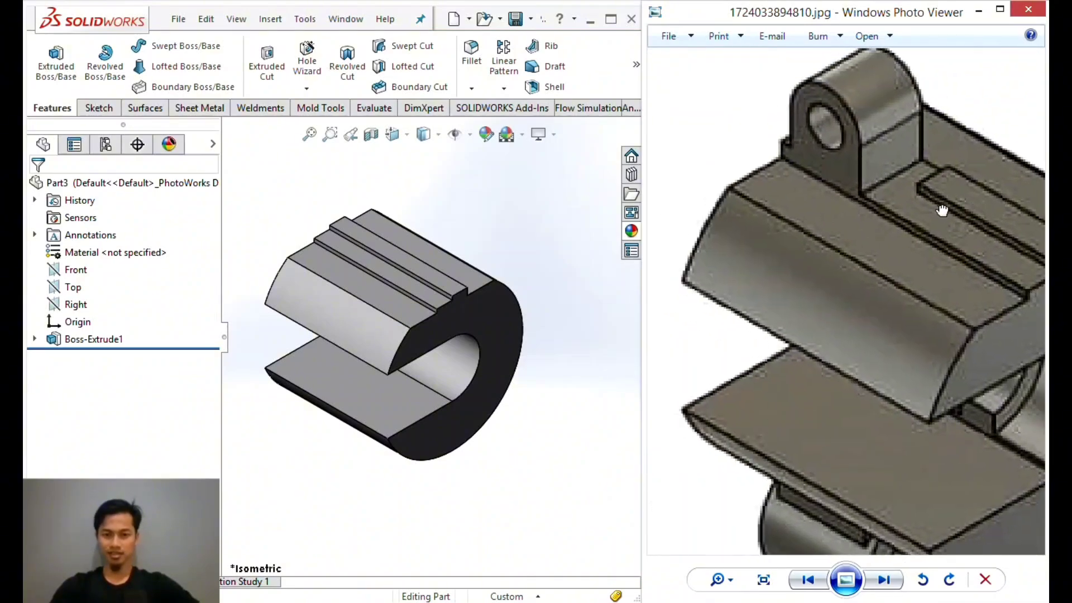
Examine the side view for the higher step's length and the lug's dimensions, comparing them with the isometric picture.
mouse_move(785, 245)
left_mouse_down()
mouse_move(867, 239)
mouse_move(940, 253)
left_mouse_up()
left_click_drag(652, 281, 944, 203)
left_click_drag(841, 222, 882, 168)
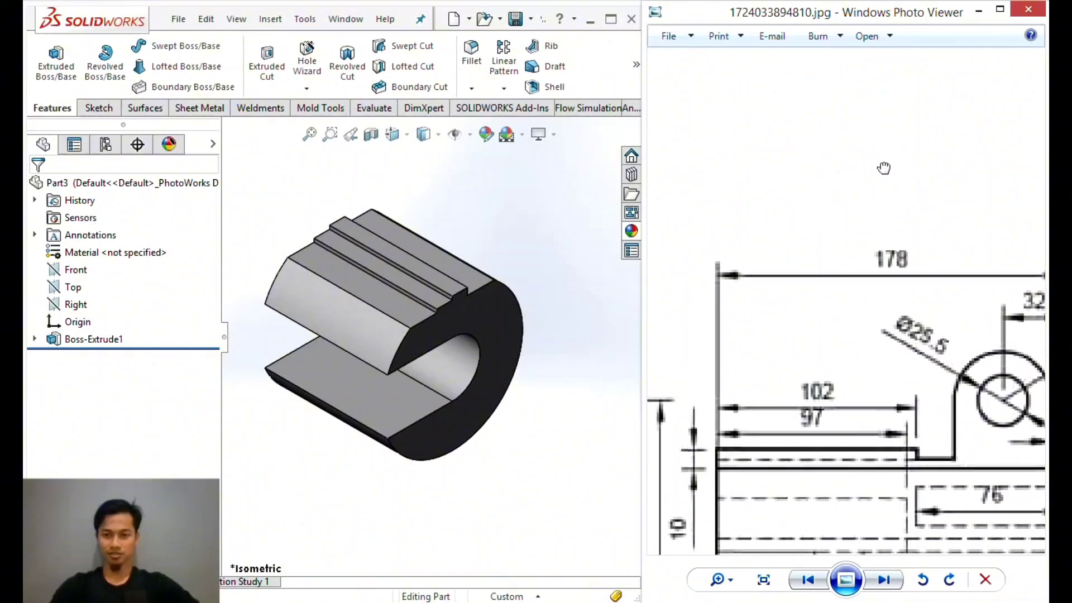
left_click_drag(841, 333, 840, 209)
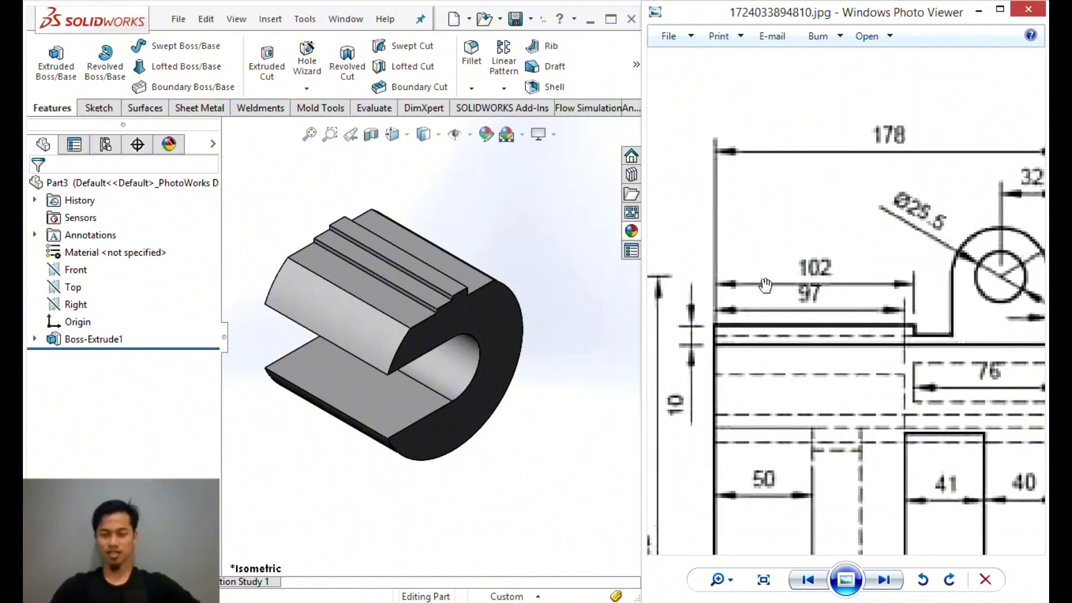
left_click_drag(831, 296, 778, 299)
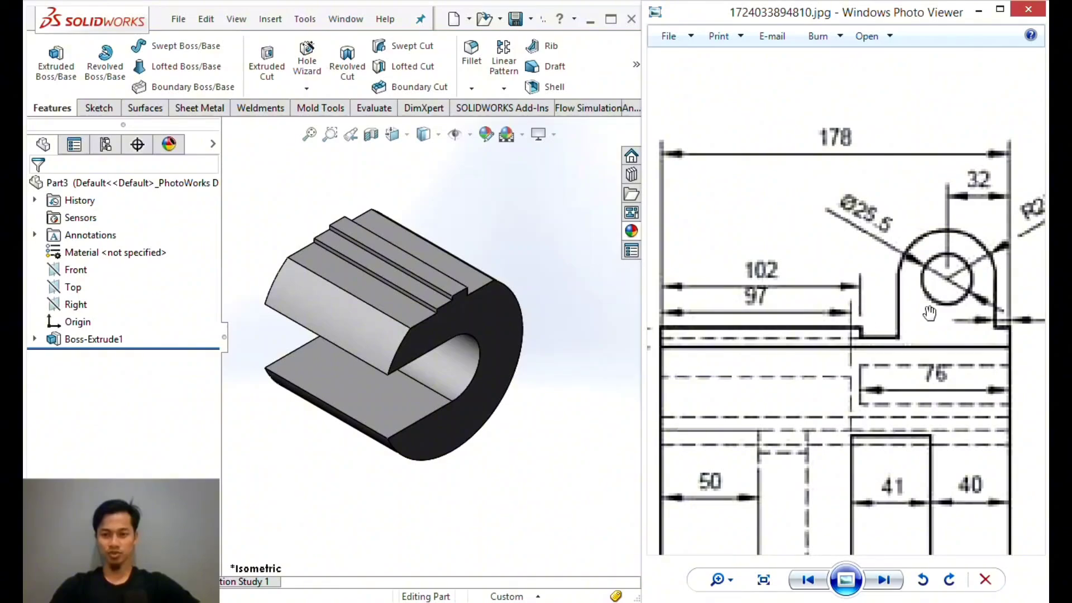
left_click_drag(892, 240, 746, 272)
left_click_drag(846, 272, 874, 211)
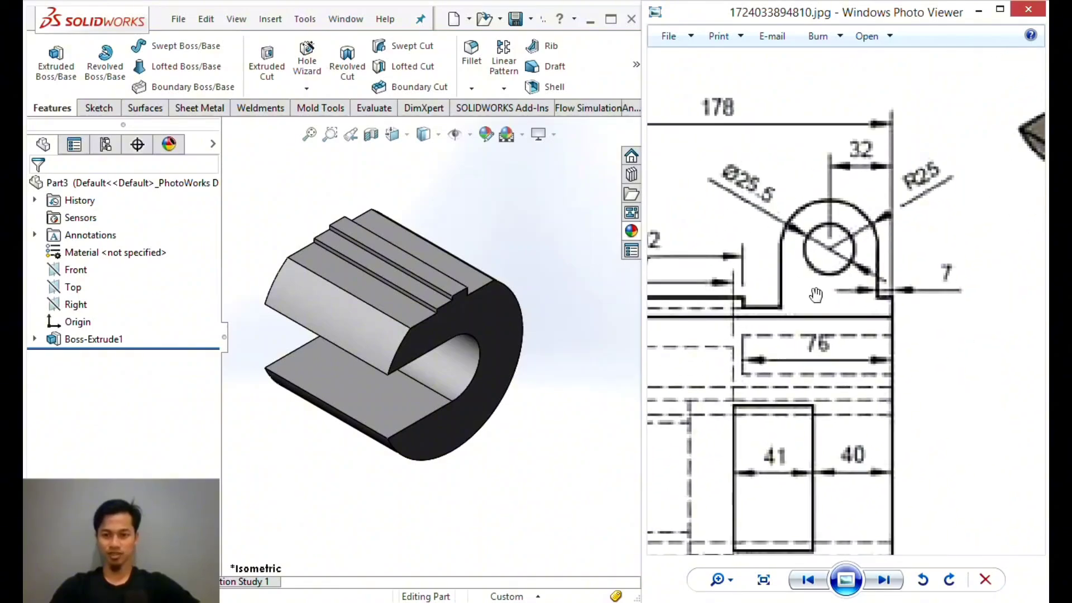
left_click_drag(1021, 110, 913, 236)
left_click_drag(975, 161, 762, 328)
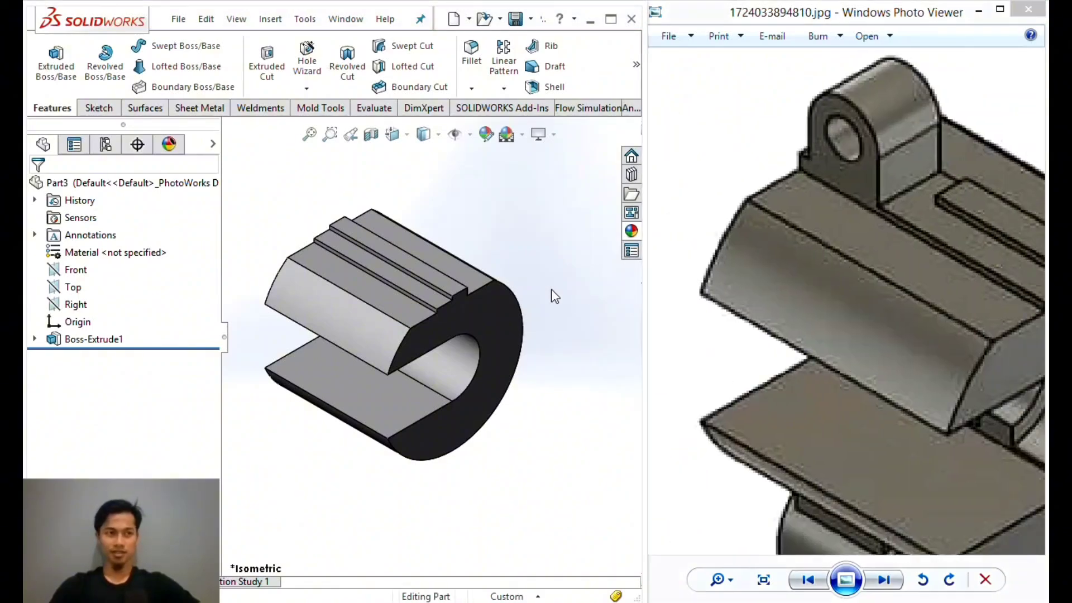
Start a sketch on the higher step's outer vertical side face.
middle_click_drag(553, 296, 419, 249)
scroll(396, 246, "down", 3)
scroll(395, 246, "down", 2)
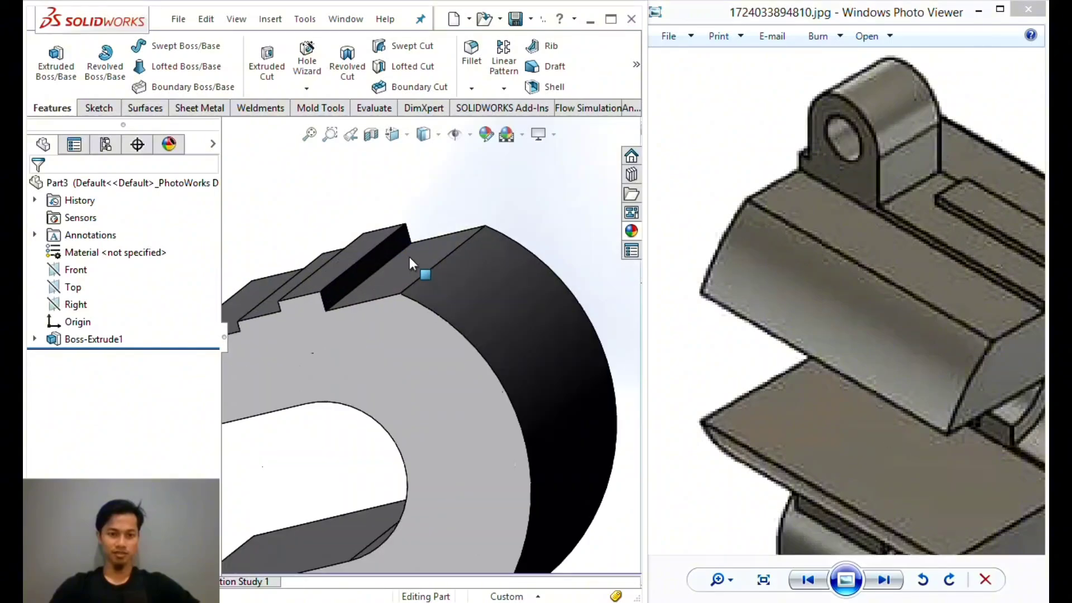
scroll(412, 253, "down", 2)
left_click(393, 252)
middle_click_drag(393, 252, 454, 247)
right_click(499, 218)
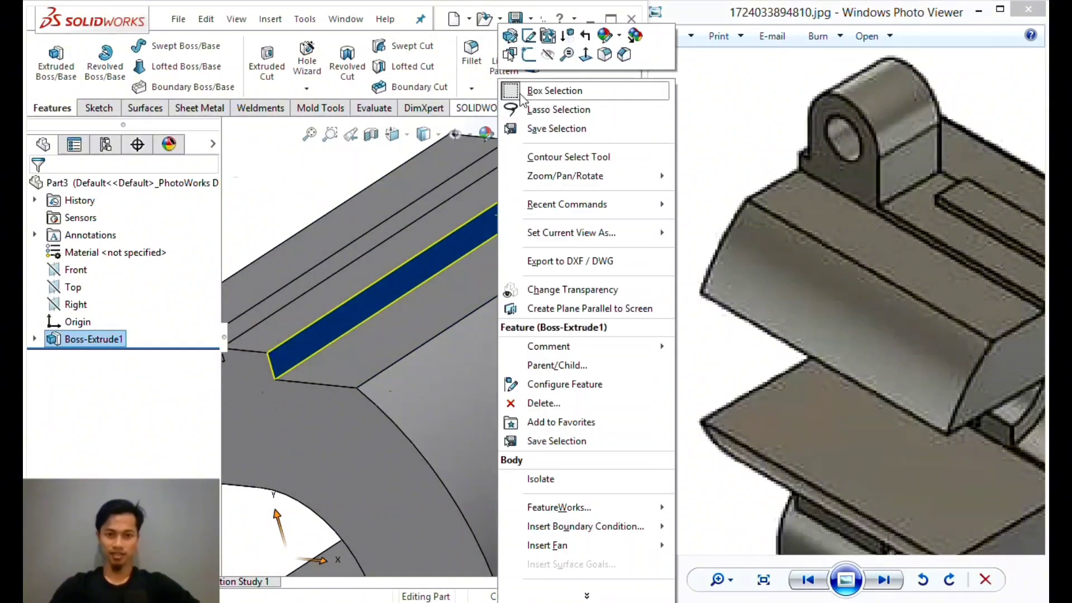
left_click(526, 58)
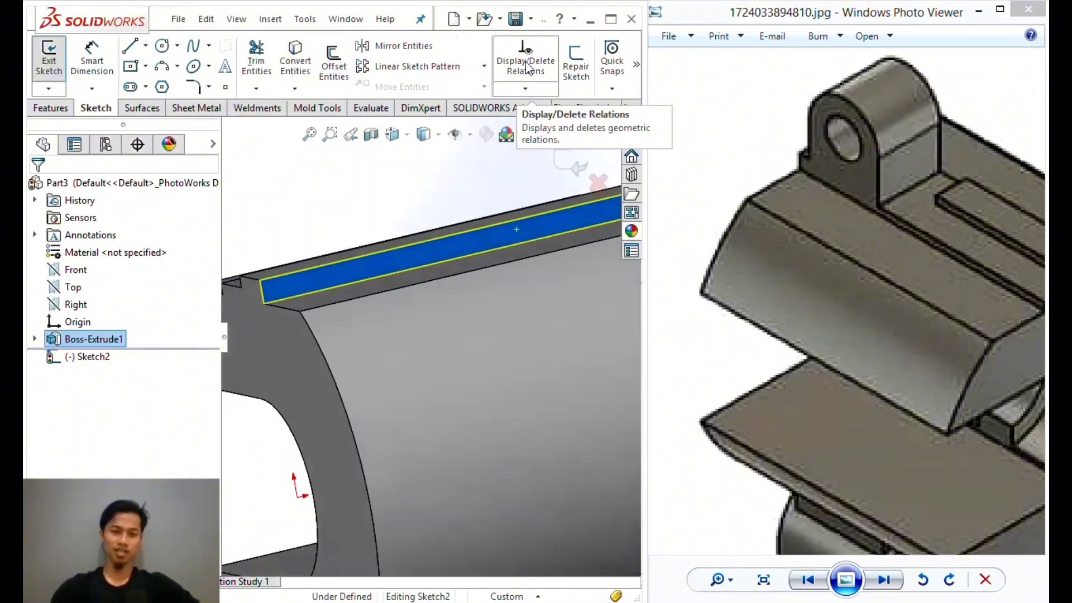
Draw a corner rectangle from the side face's upper end corner, covering roughly half of the face's length and height.
scroll(476, 286, "down", 3)
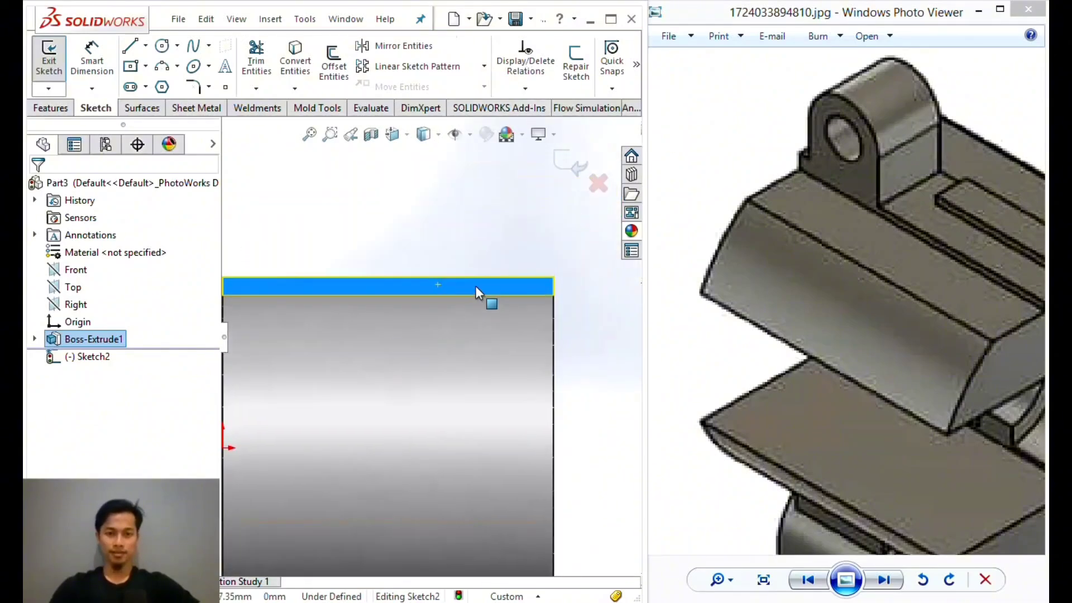
scroll(468, 320, "up", 2)
scroll(460, 324, "down", 2)
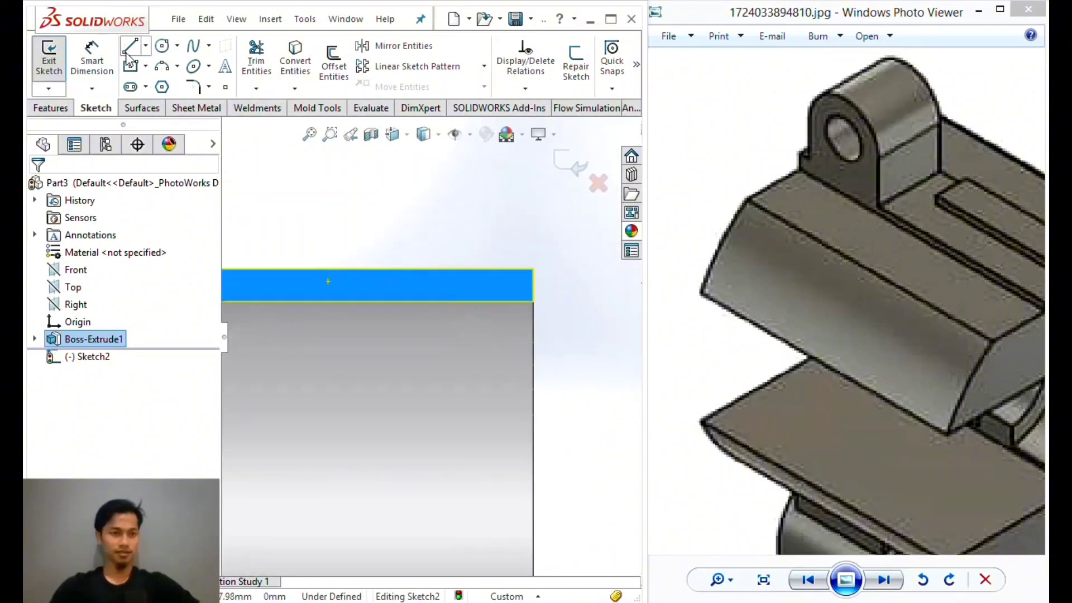
left_click(145, 65)
left_click(179, 86)
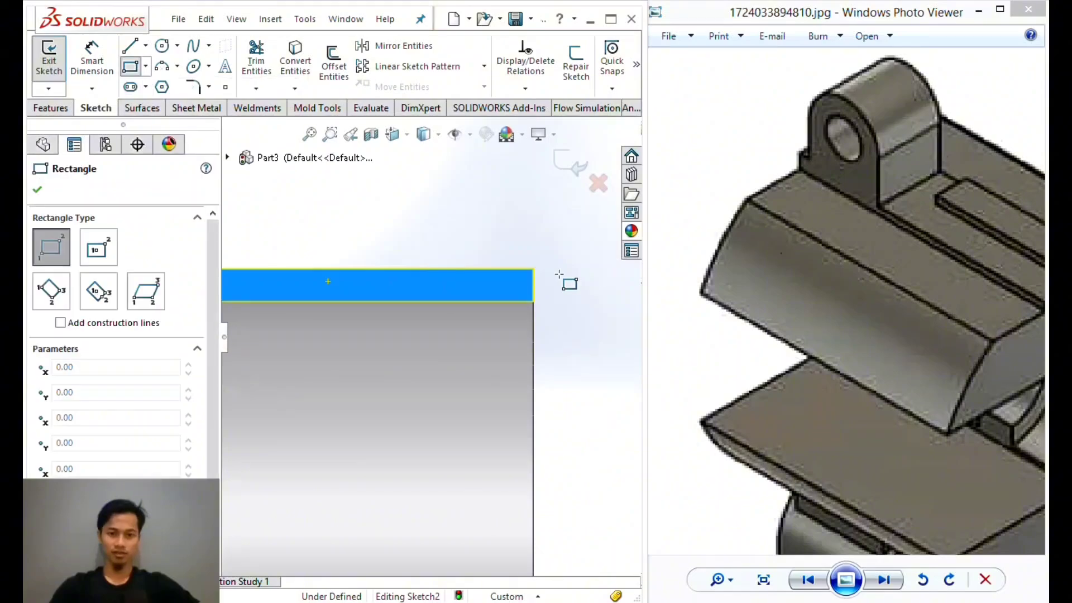
scroll(515, 292, "down", 1)
scroll(525, 275, "down", 1)
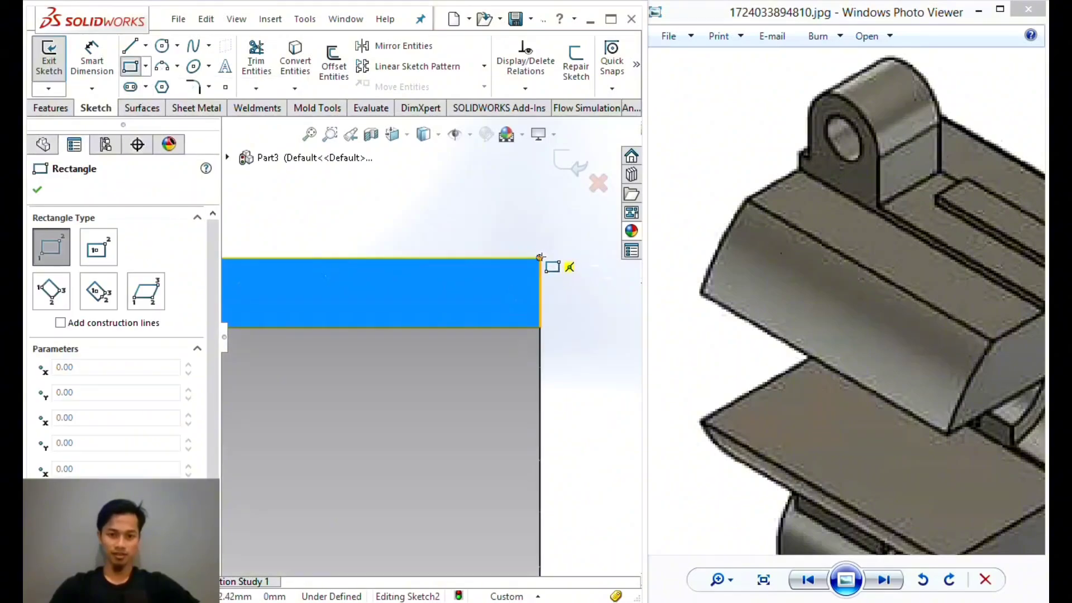
left_click(539, 257)
scroll(442, 304, "down", 4)
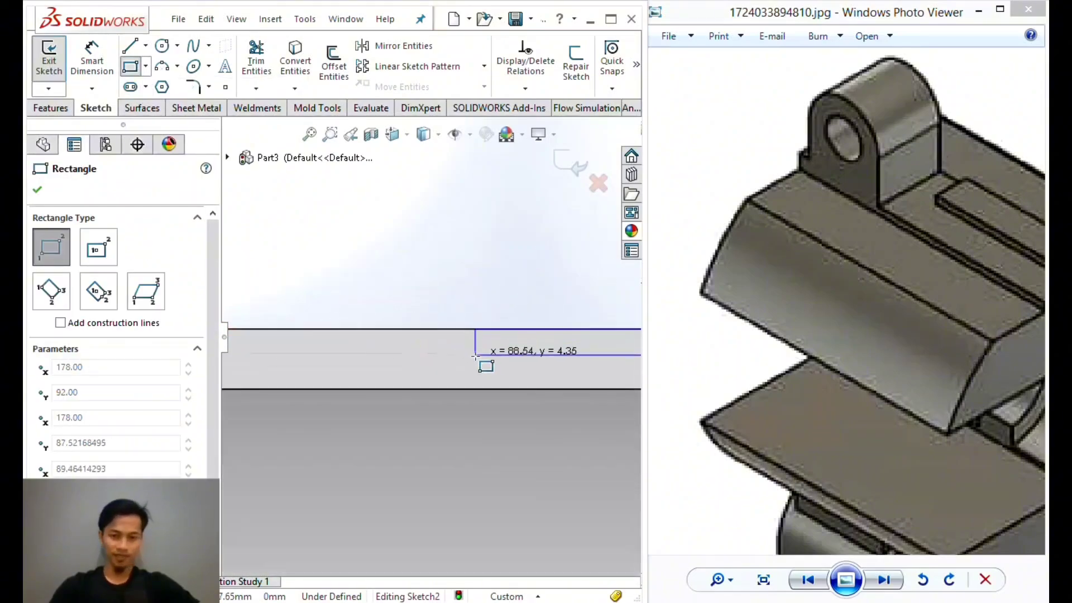
left_click(411, 358)
key("Escape")
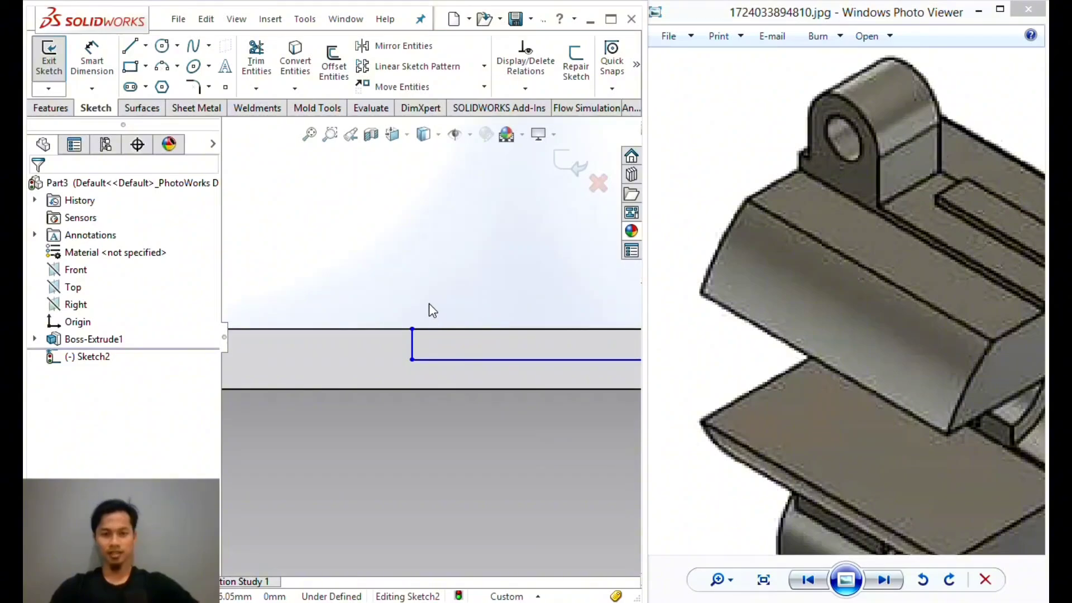
Dimension the distance from the step's far end corner to the cut rectangle's inner corner as 102 mm, matching the drawing's side view.
mouse_move(433, 310)
middle_mouse_down()
mouse_move(402, 301)
mouse_move(396, 278)
mouse_move(447, 285)
middle_mouse_up()
left_click_drag(792, 240, 957, 221)
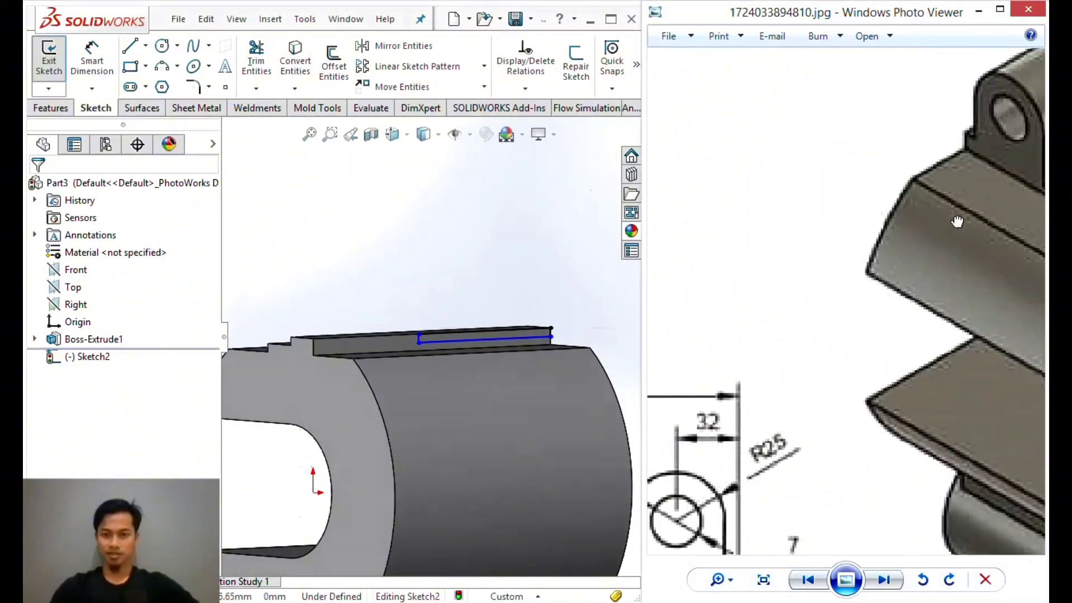
scroll(957, 221, "down", 5)
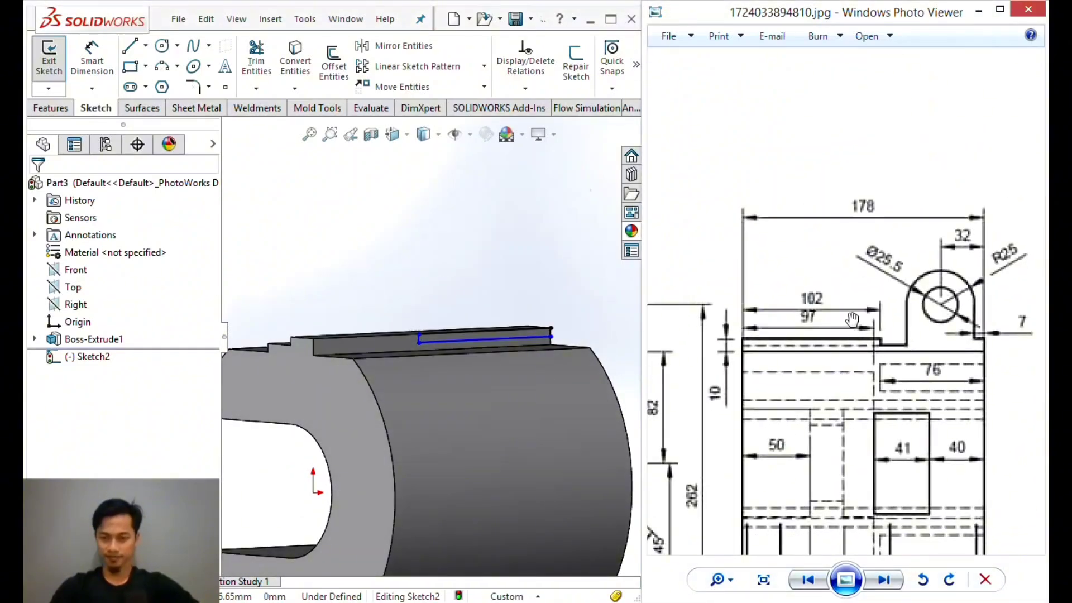
scroll(852, 319, "up", 3)
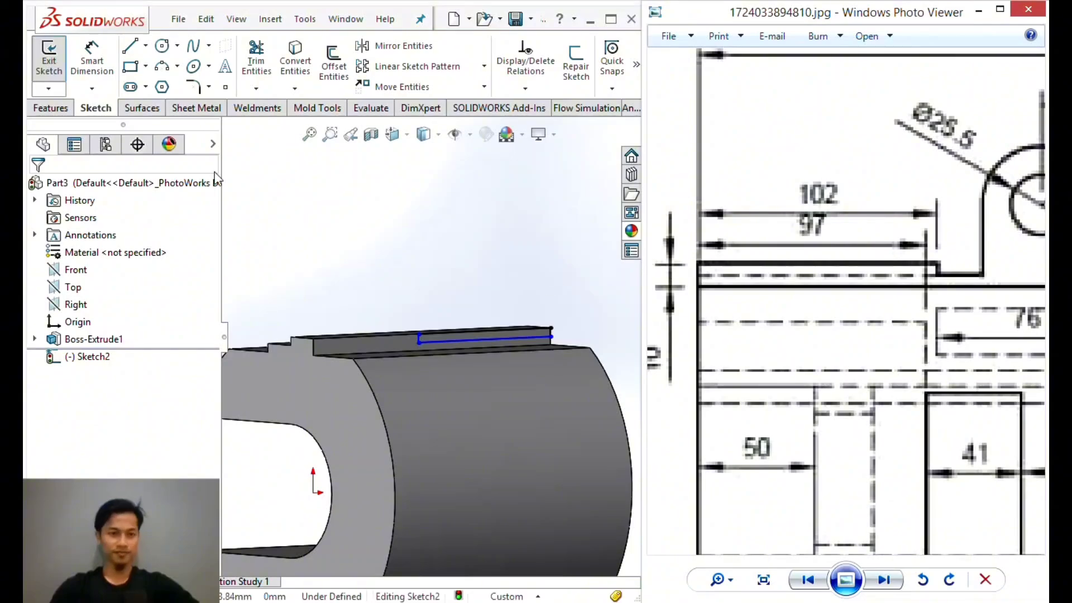
left_click(92, 59)
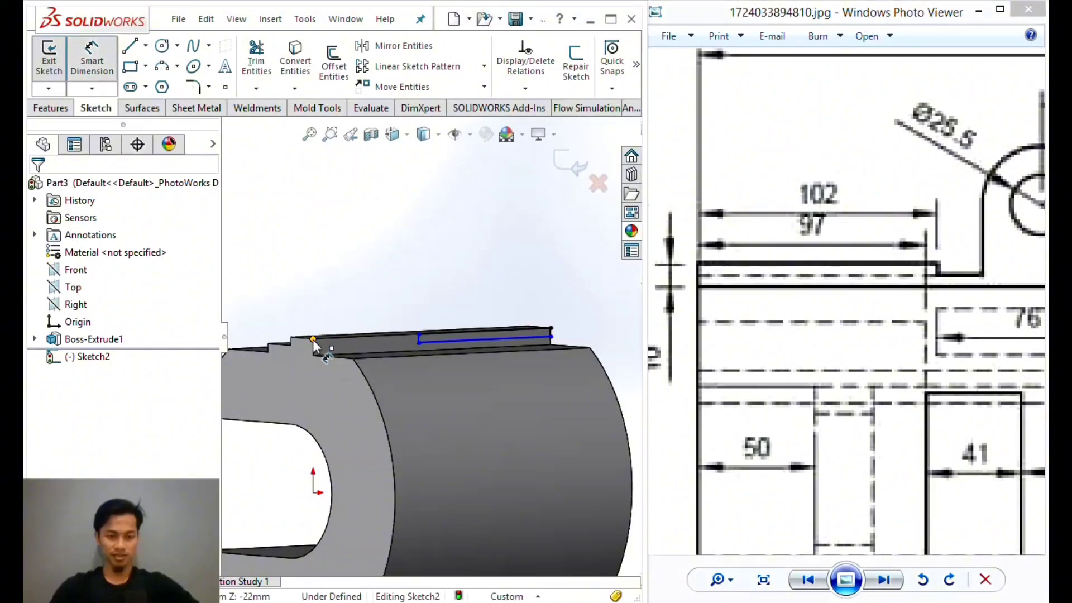
left_click(419, 333)
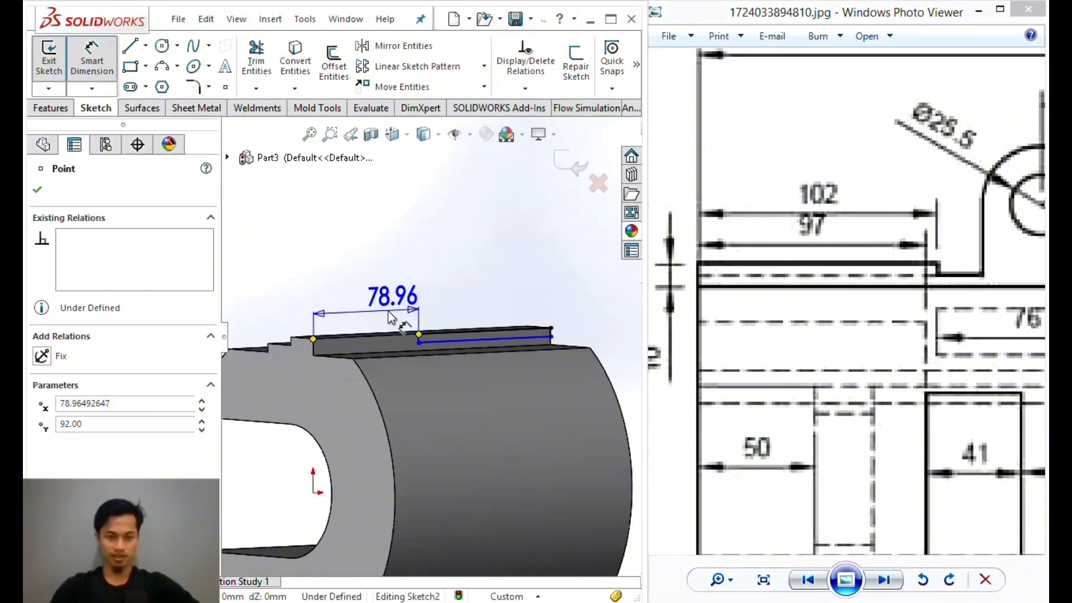
left_click(390, 294)
type("102")
key("Return")
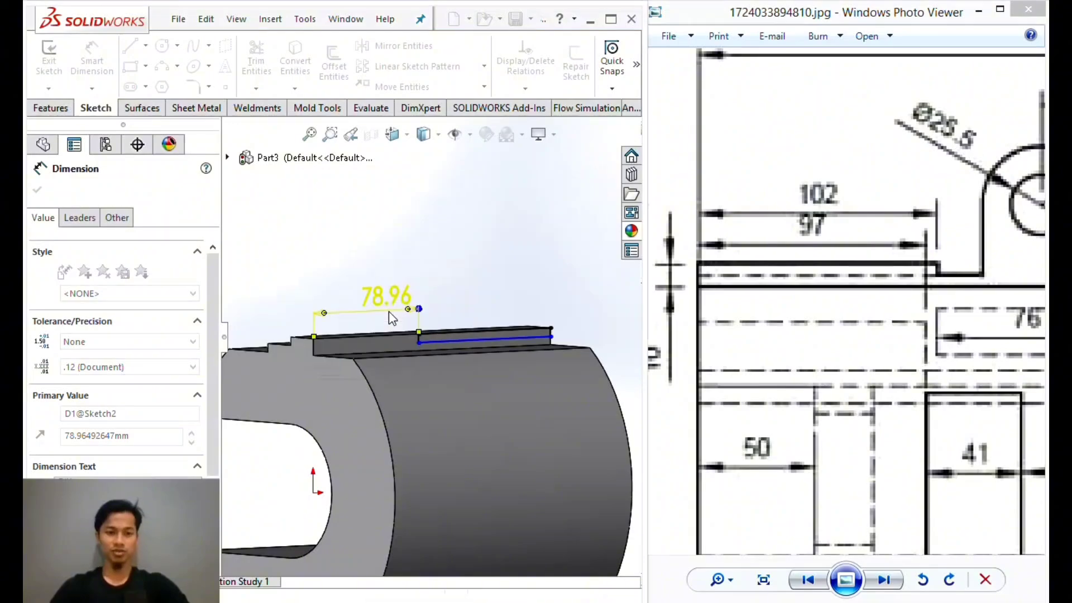
scroll(485, 362, "down", 1)
scroll(446, 329, "down", 3)
key("Escape")
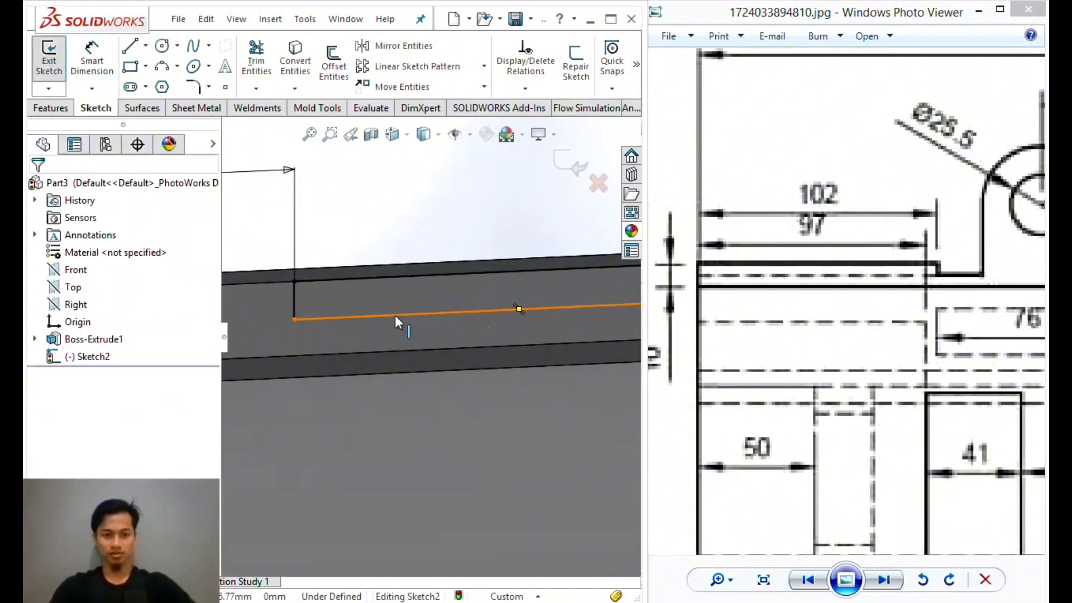
Make the rectangle's lower line collinear with the long lower edge of the higher step.
left_click(394, 316)
middle_click_drag(390, 313, 510, 306)
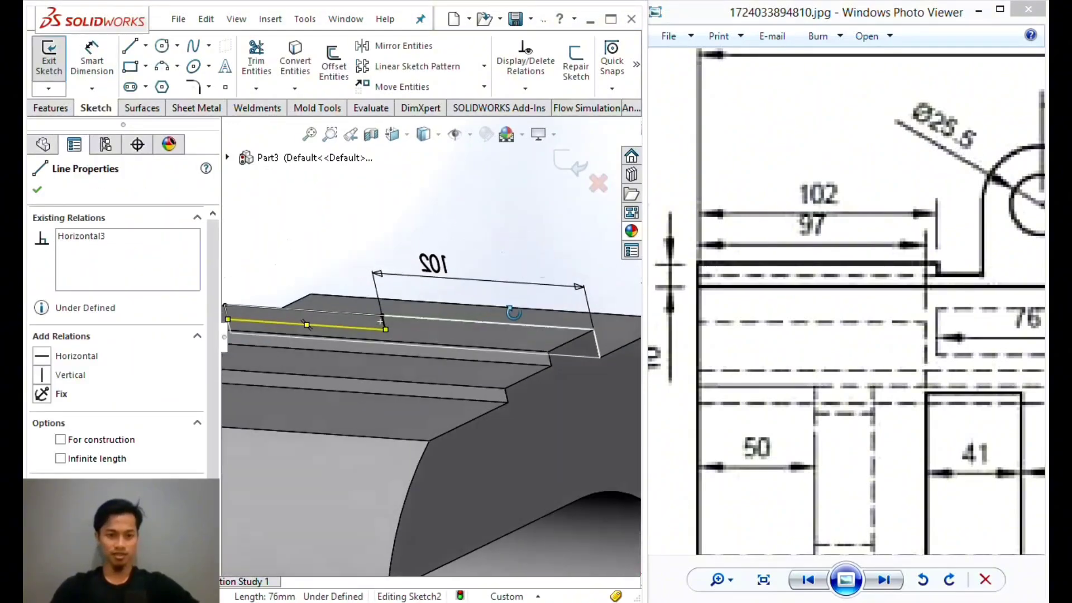
left_click(503, 361, "ctrl")
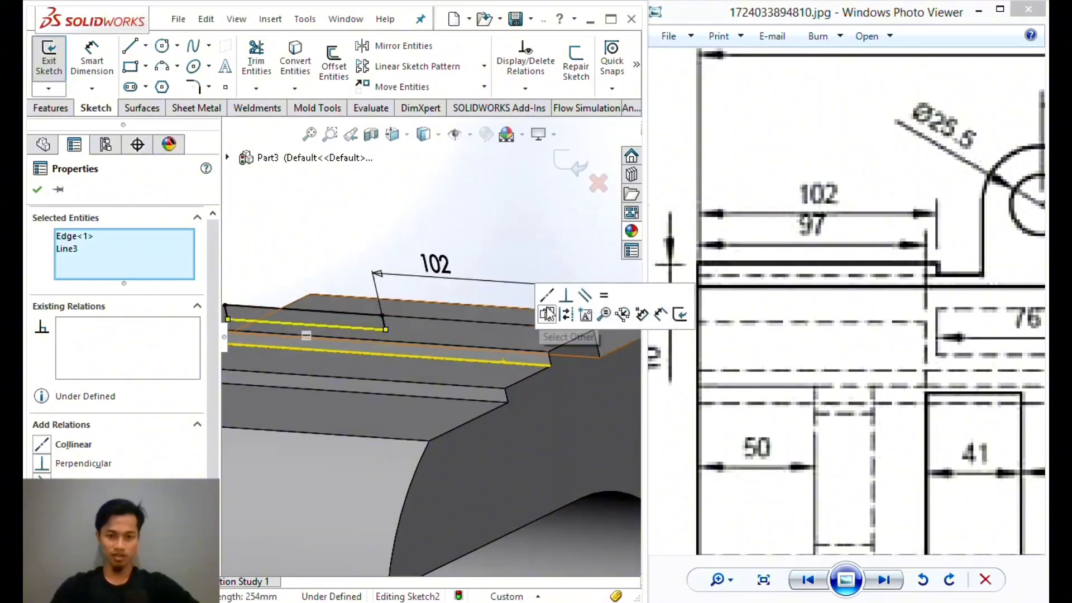
left_click(553, 306)
left_click(37, 190)
Extrude-cut the rectangle with the Up To Next end condition to shorten the higher step.
scroll(398, 282, "up", 3)
middle_click_drag(393, 298, 255, 317)
middle_click_drag(375, 315, 539, 270, "ctrl")
scroll(472, 288, "down", 1)
left_click(50, 111)
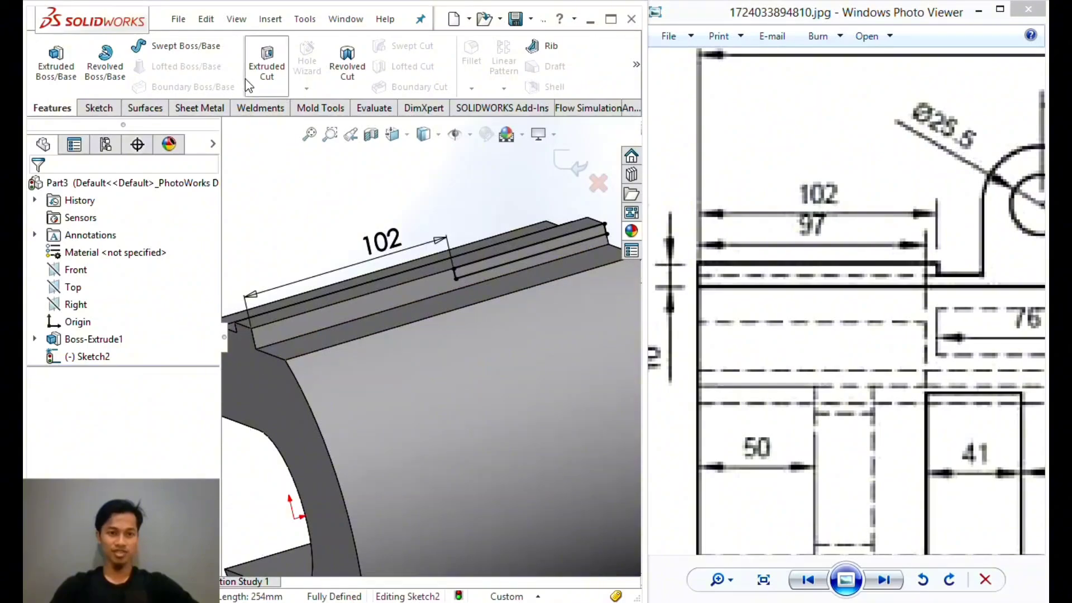
left_click(266, 64)
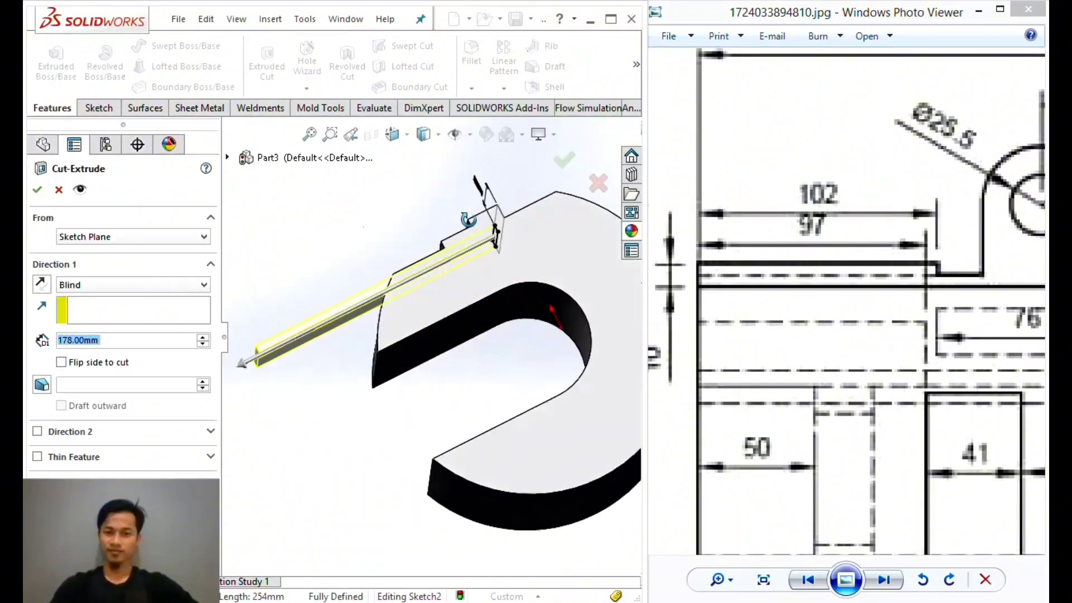
left_click(106, 285)
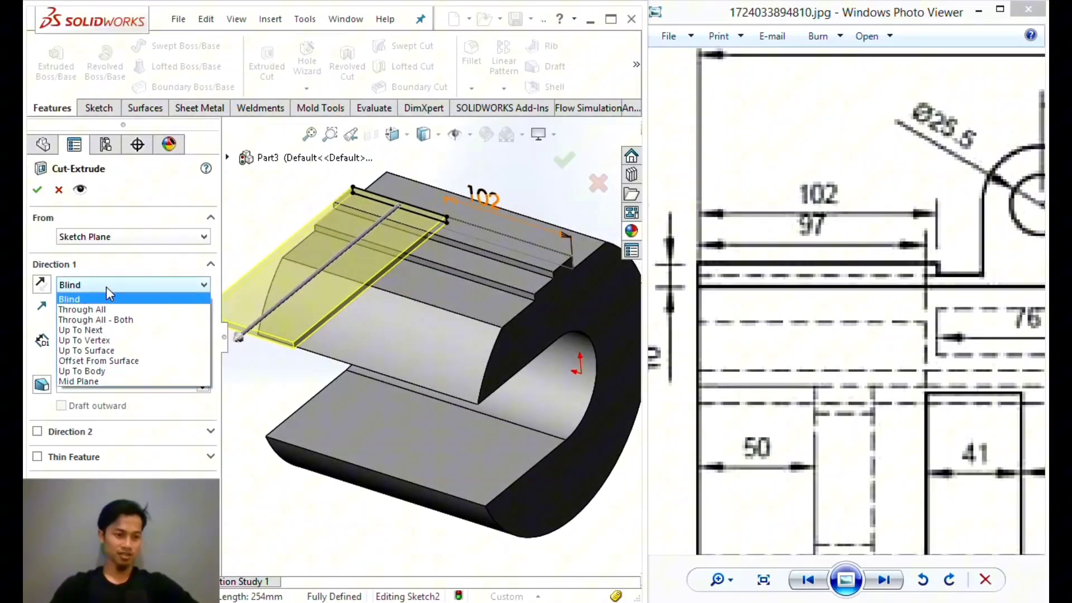
left_click(106, 330)
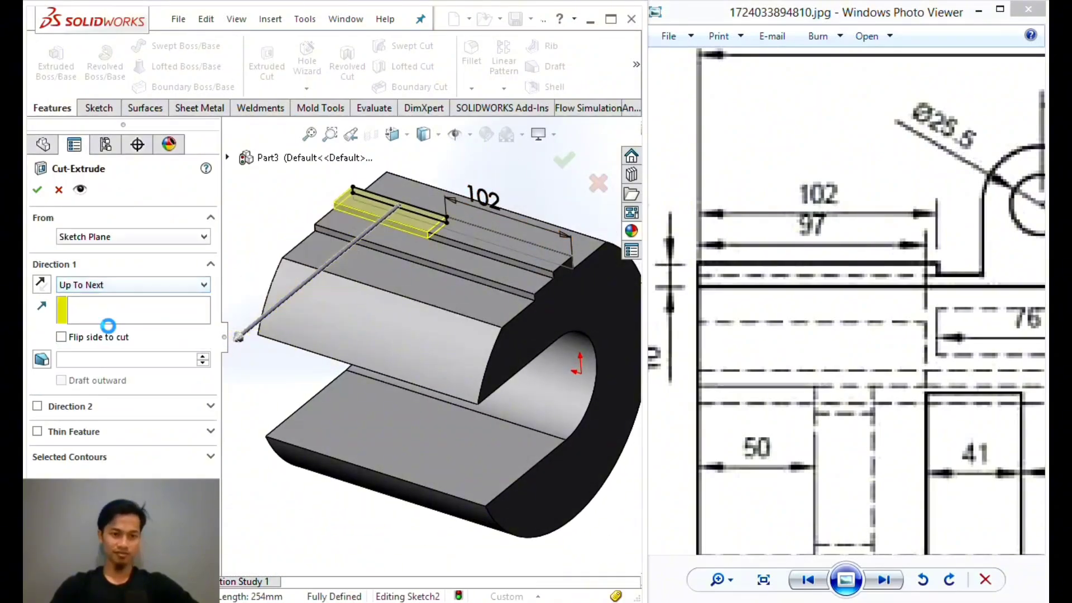
left_click(37, 189)
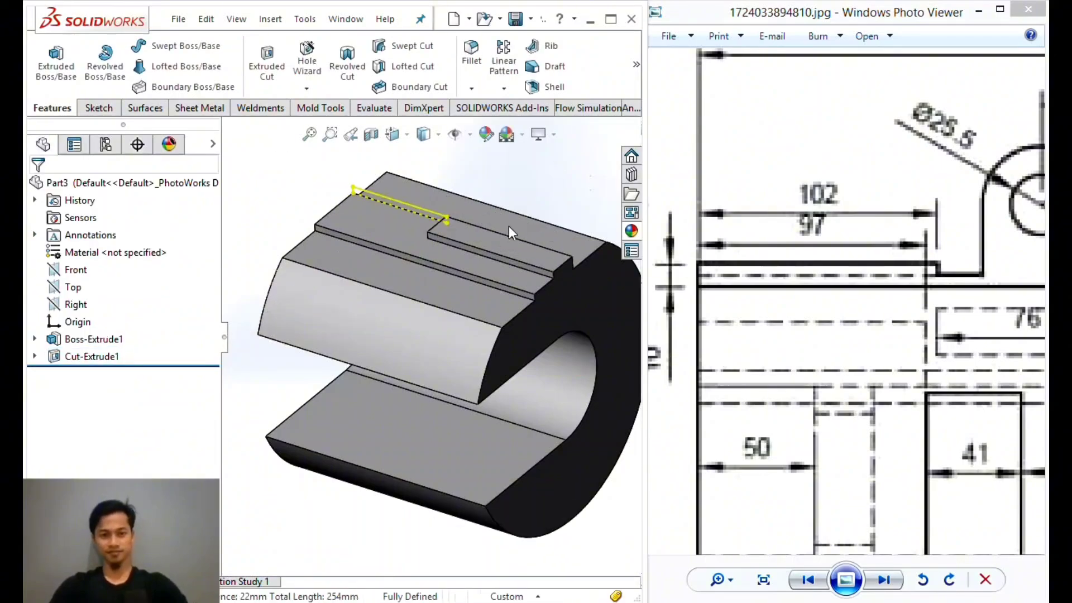
middle_click_drag(545, 301, 517, 272, "ctrl")
Examine the lug's dimensions and its position at the body's end in the drawing's side view and isometric picture.
left_click_drag(901, 326, 749, 321)
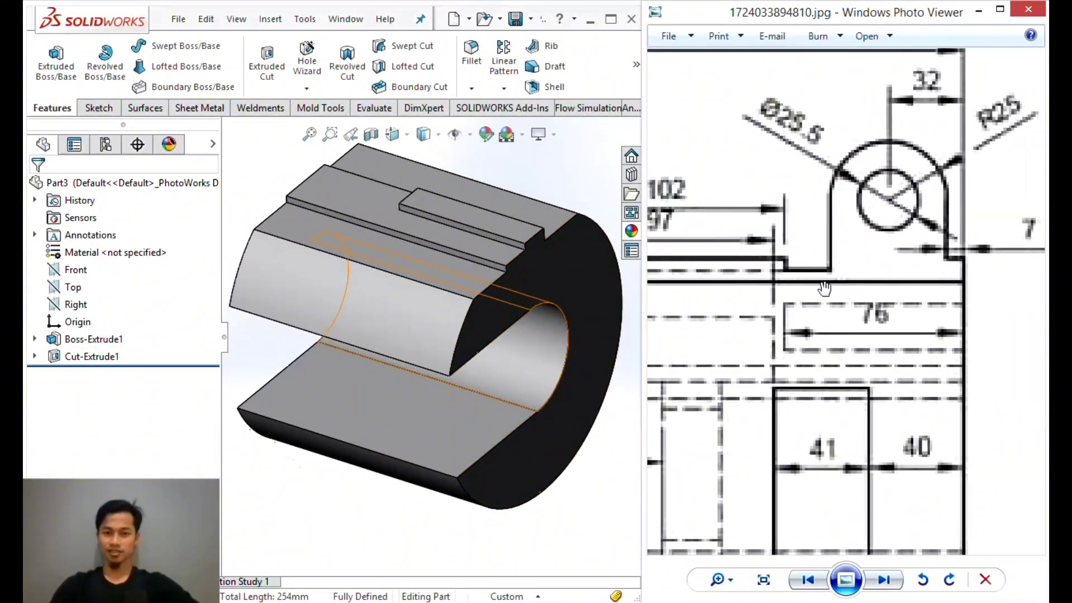
scroll(871, 262, "down", 2)
scroll(871, 262, "down", 1)
left_click_drag(861, 269, 742, 328)
mouse_move(901, 175)
left_mouse_down()
mouse_move(838, 270)
mouse_move(772, 306)
left_mouse_up()
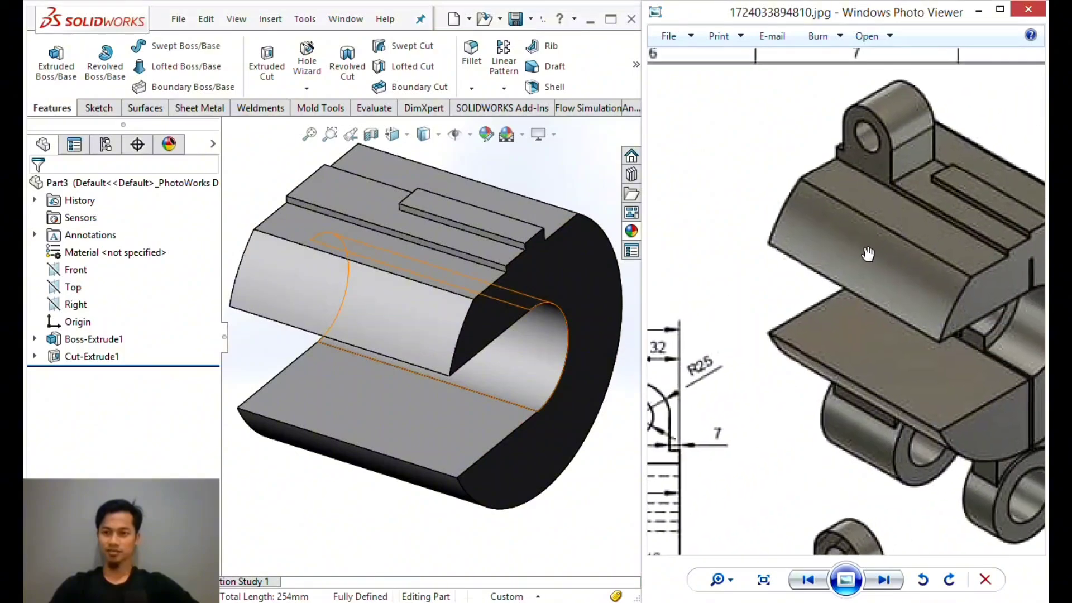
left_click_drag(959, 198, 904, 219)
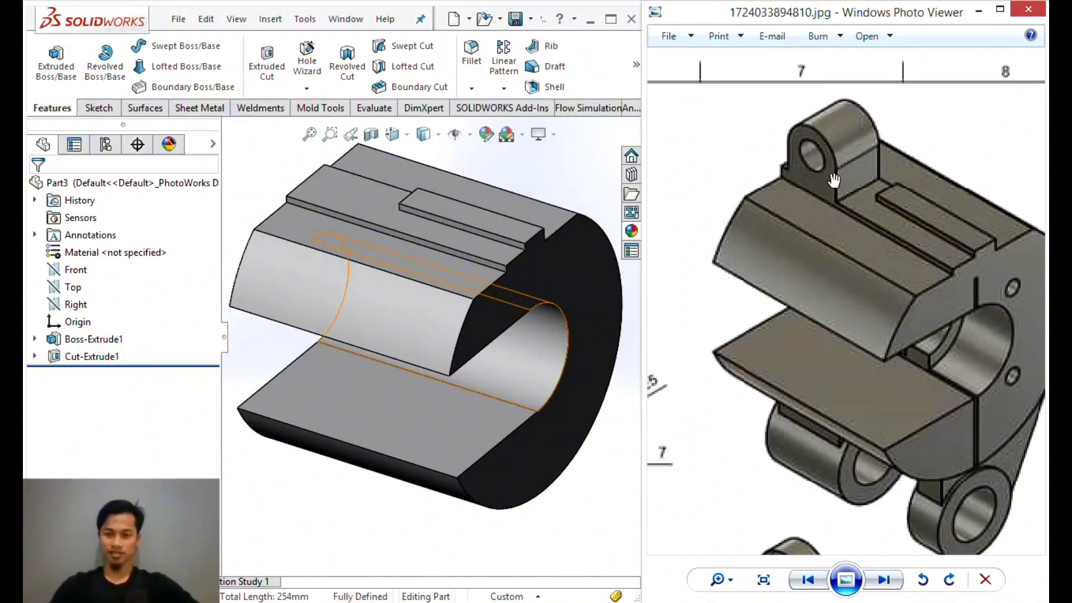
left_click_drag(821, 246, 976, 257)
mouse_move(788, 320)
left_mouse_down()
mouse_move(861, 306)
mouse_move(858, 118)
left_mouse_up()
scroll(840, 285, "up", 1)
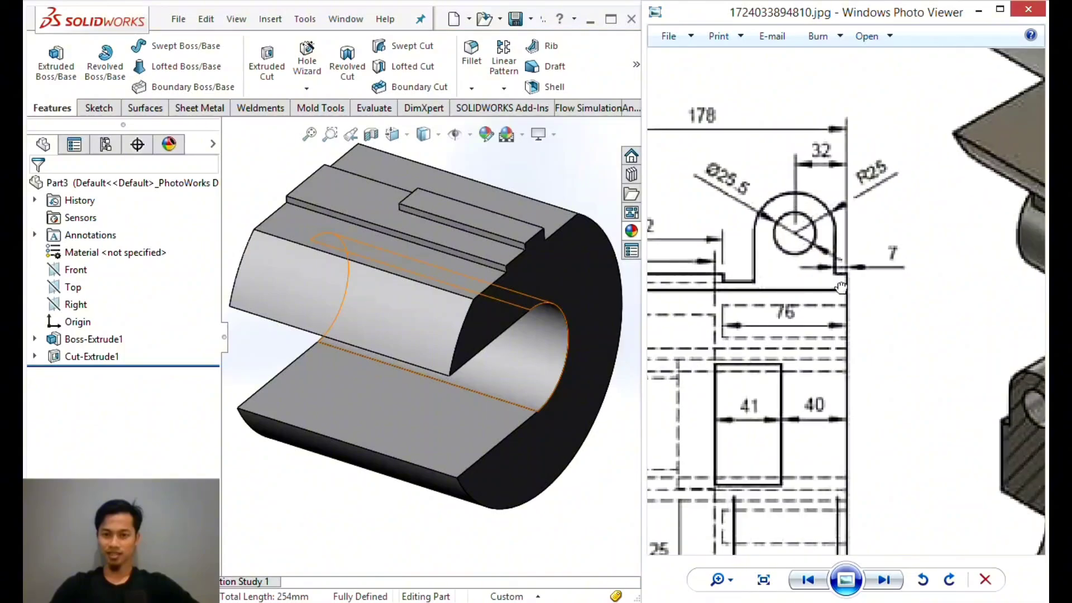
scroll(841, 287, "up", 2)
mouse_move(841, 287)
left_mouse_down()
mouse_move(849, 250)
mouse_move(937, 308)
mouse_move(935, 340)
left_mouse_up()
scroll(878, 256, "up", 1)
scroll(862, 276, "down", 1)
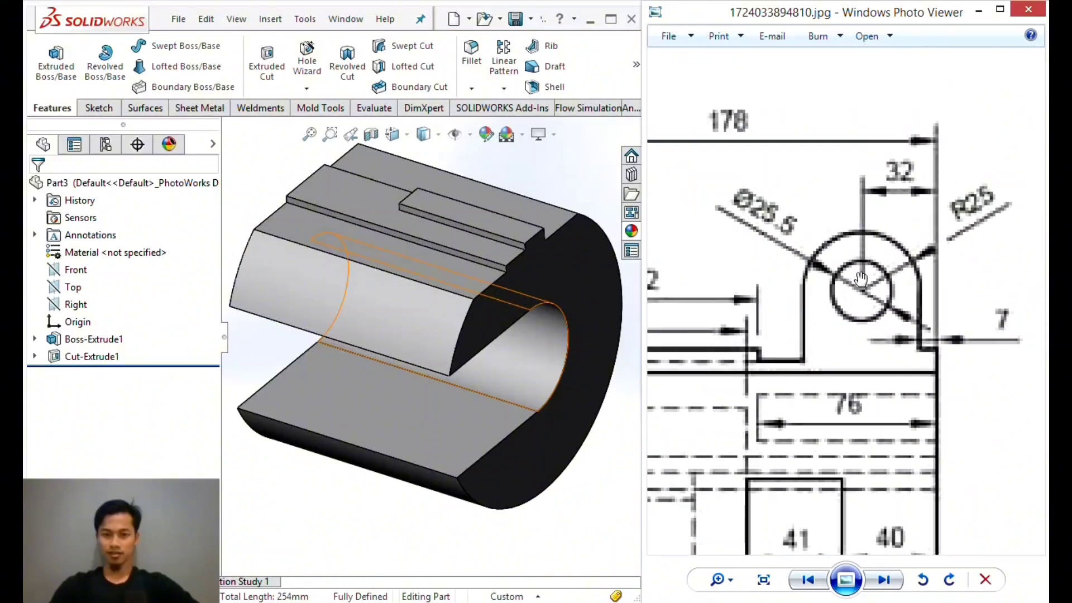
Start a sketch on the outer vertical side face beneath the shortened higher step.
left_click(434, 234)
middle_click_drag(558, 237, 459, 249)
scroll(459, 250, "down", 5)
left_click(417, 304)
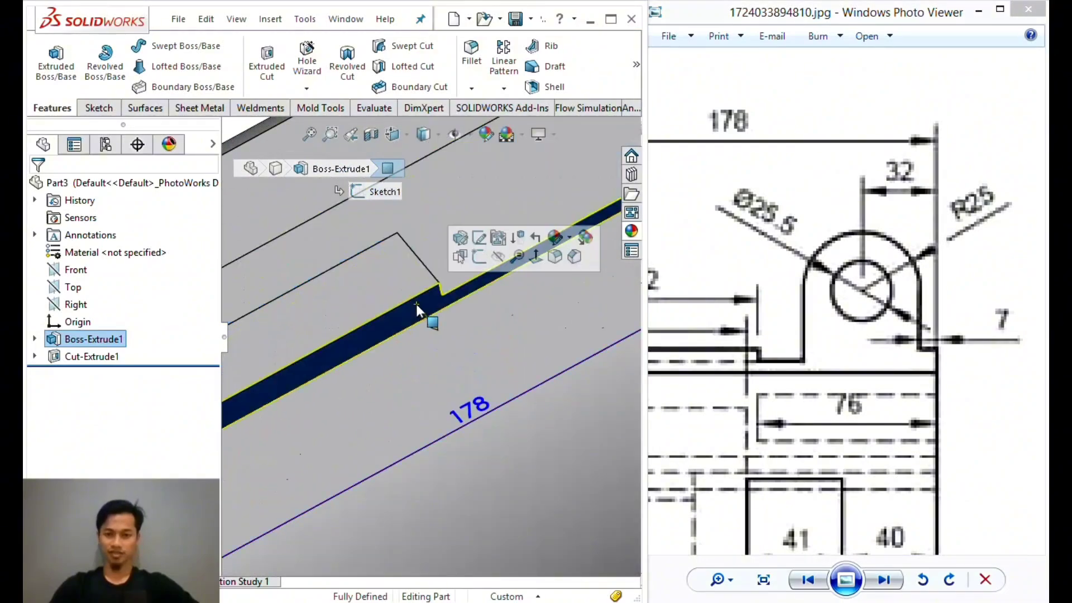
left_click(479, 257)
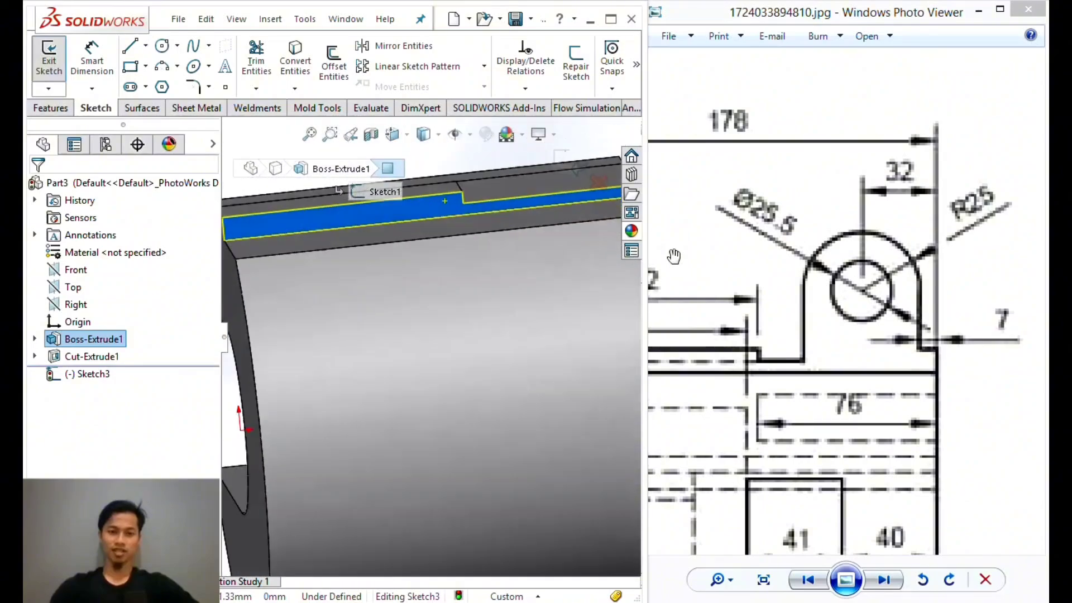
middle_click_drag(475, 315, 450, 417, "ctrl")
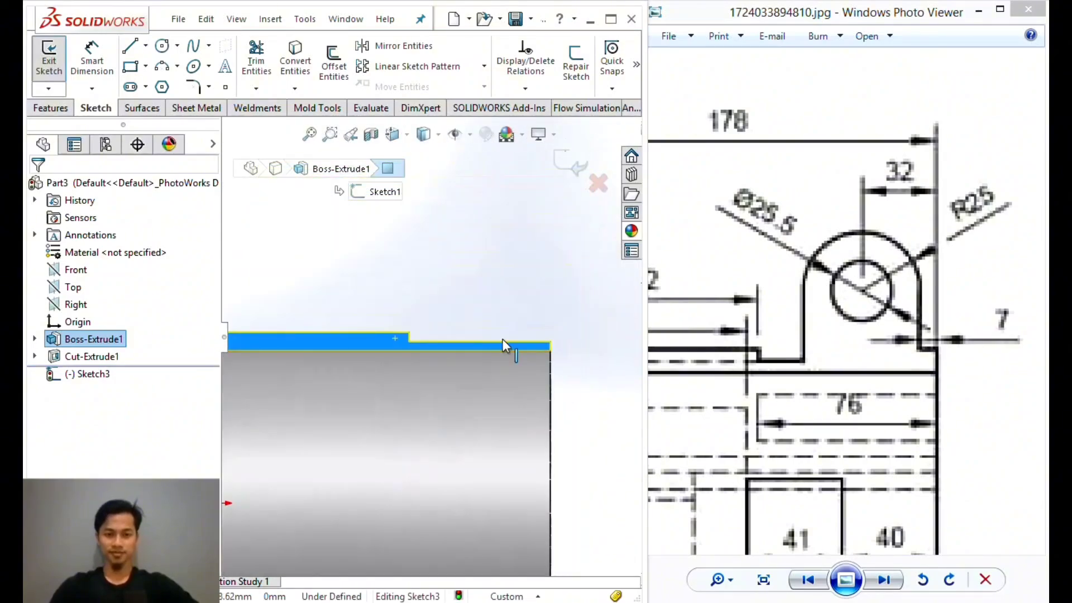
scroll(502, 340, "down", 3)
middle_click_drag(519, 323, 399, 263, "ctrl")
left_click_drag(453, 263, 497, 240)
key("Escape")
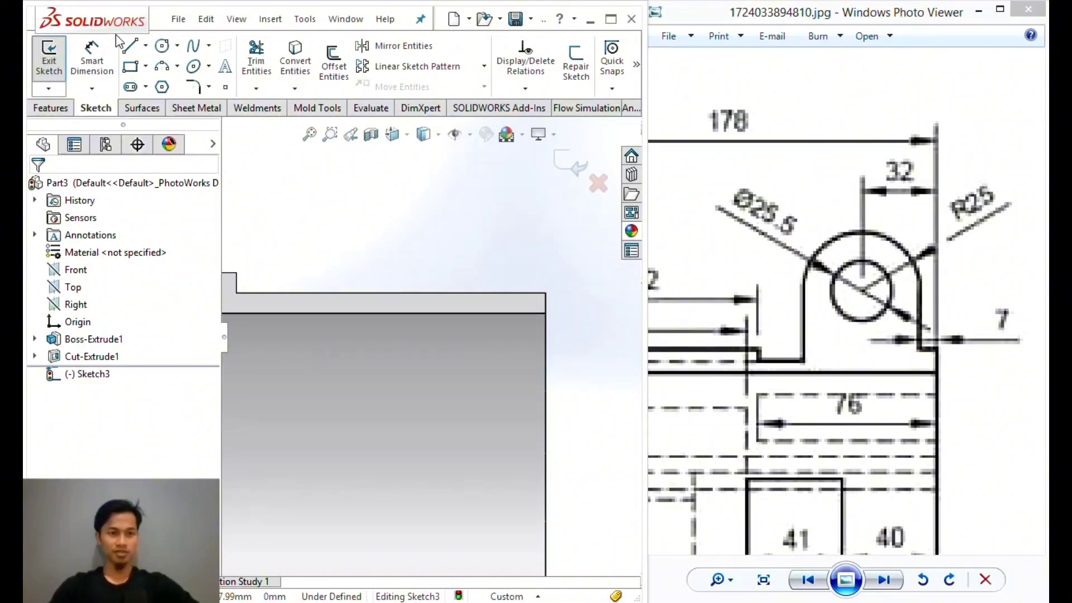
Draw connected lines from the side face's upper end corner: a short rise, a short horizontal run inward, and a taller vertical line.
left_click(129, 47)
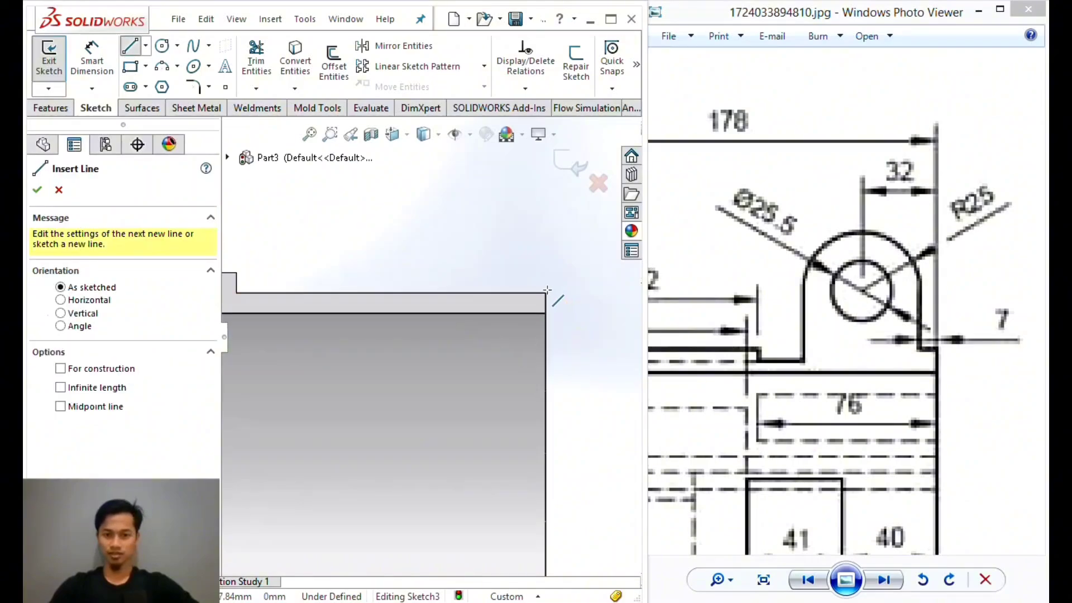
left_click(546, 292)
left_click(545, 271)
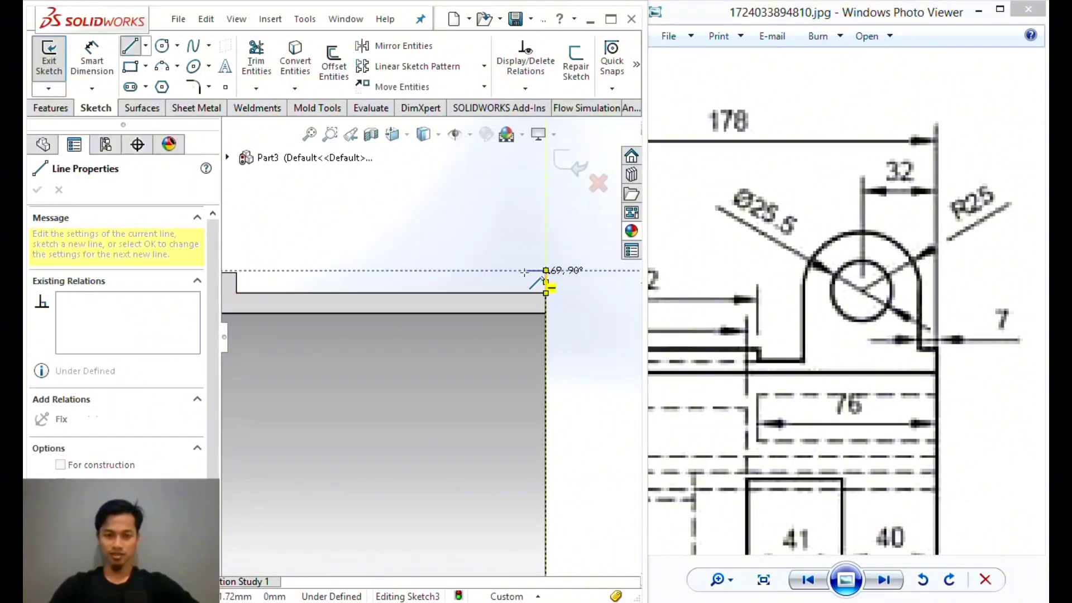
left_click(523, 270)
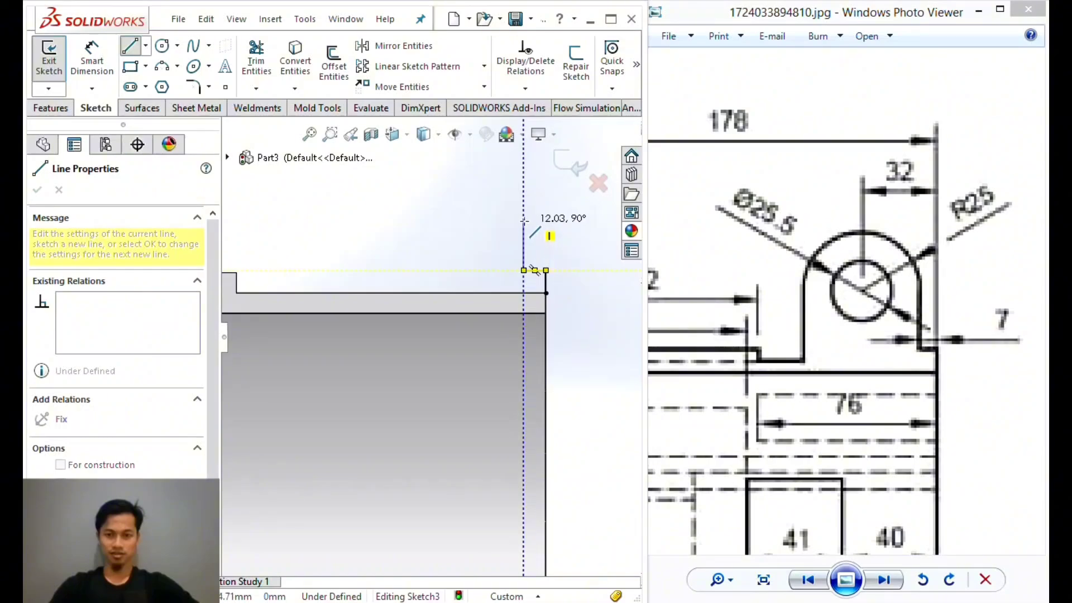
left_click(523, 188)
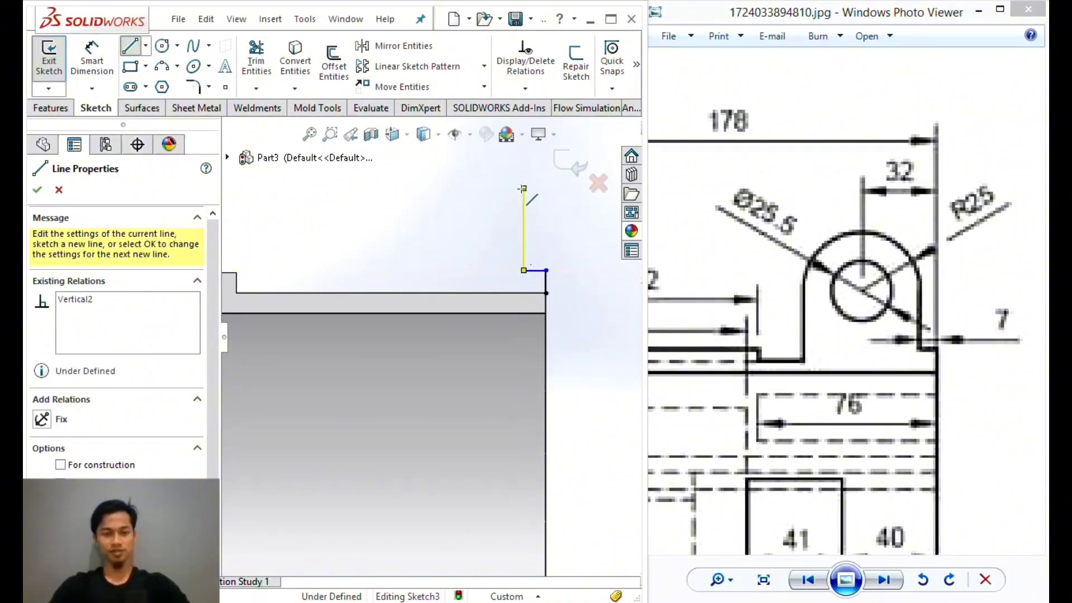
key("Escape")
Draw the lug's base line inward along the face's upper edge from the same corner, and a vertical line up to the other side's height.
left_click(130, 46)
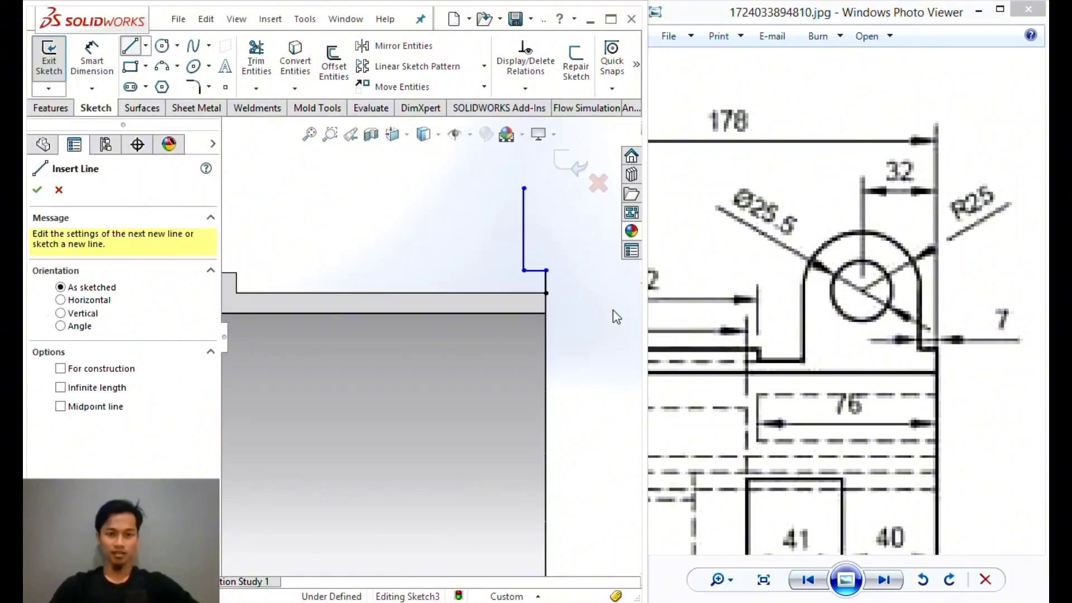
left_click(546, 293)
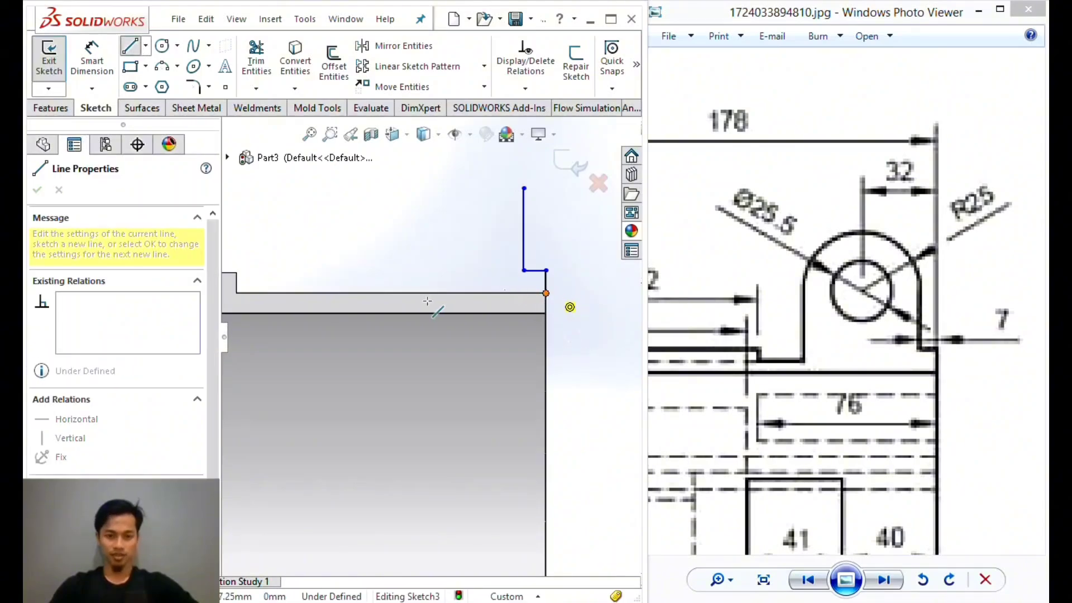
left_click(425, 293)
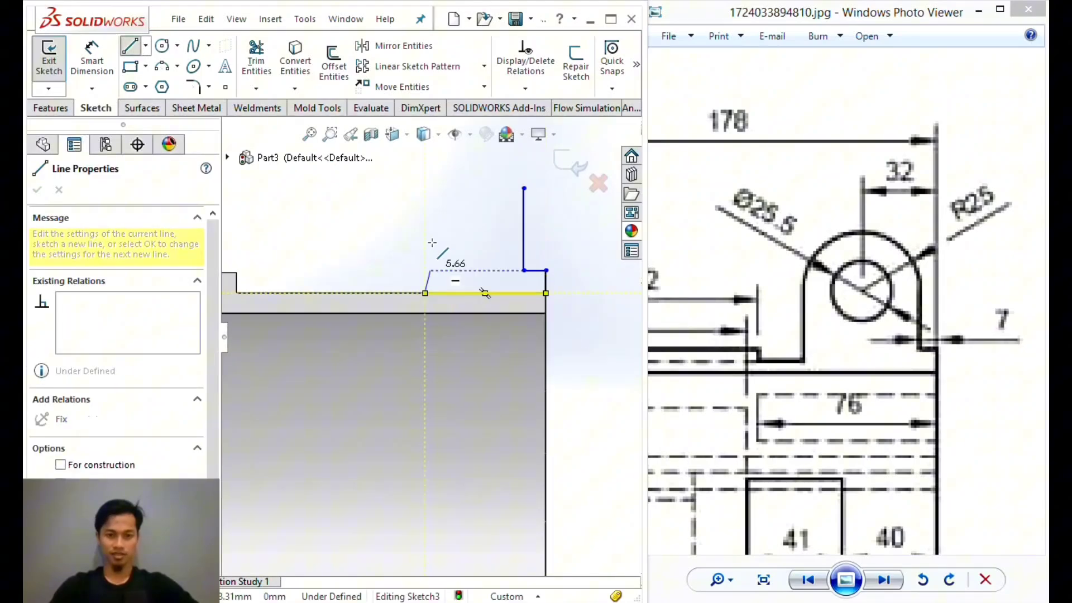
double_click(425, 189)
key("Escape")
Close the lug profile with a three-point arc joining the upper ends of the two tall vertical lines.
left_click(161, 67)
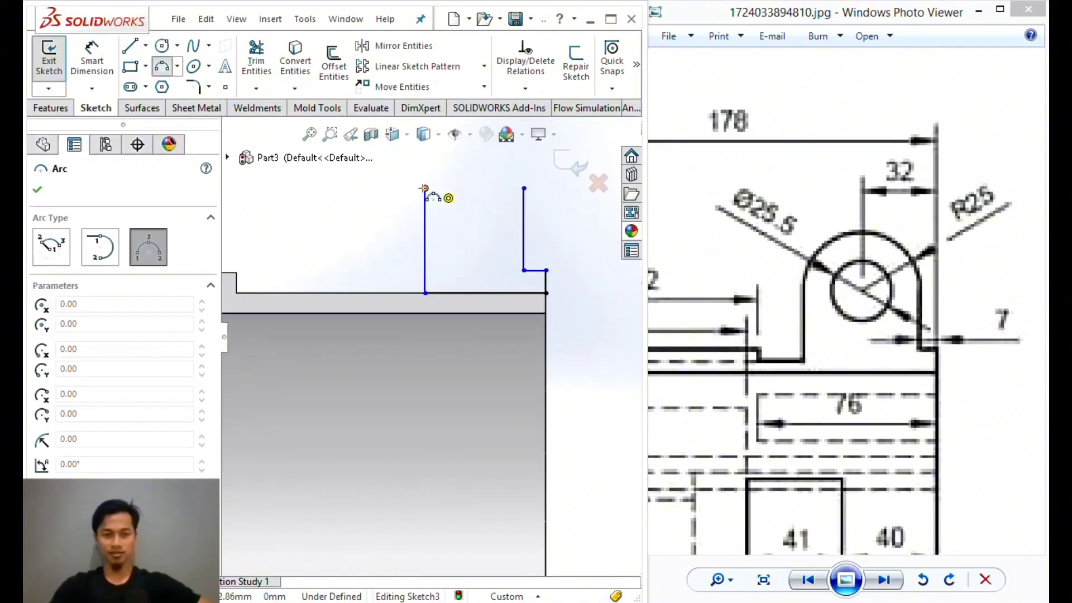
left_click(424, 188)
left_click(523, 188)
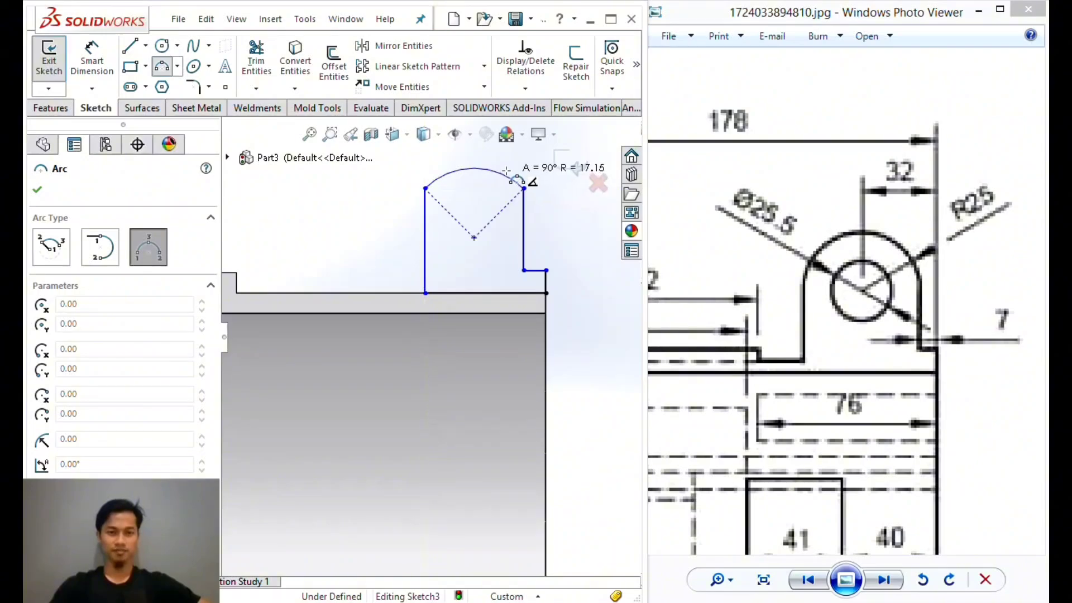
left_click(474, 156)
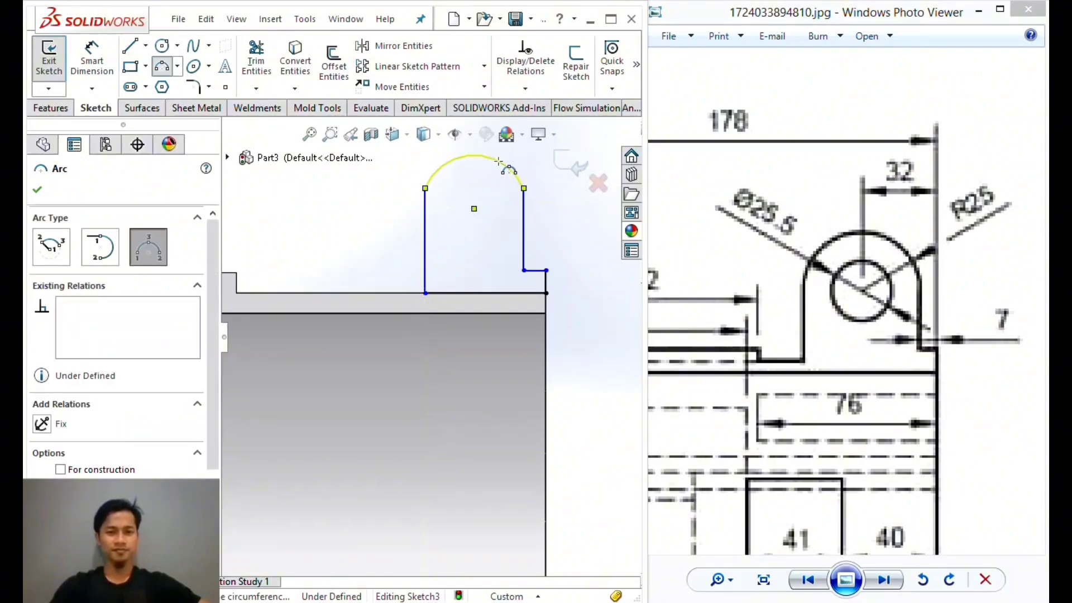
left_click(37, 190)
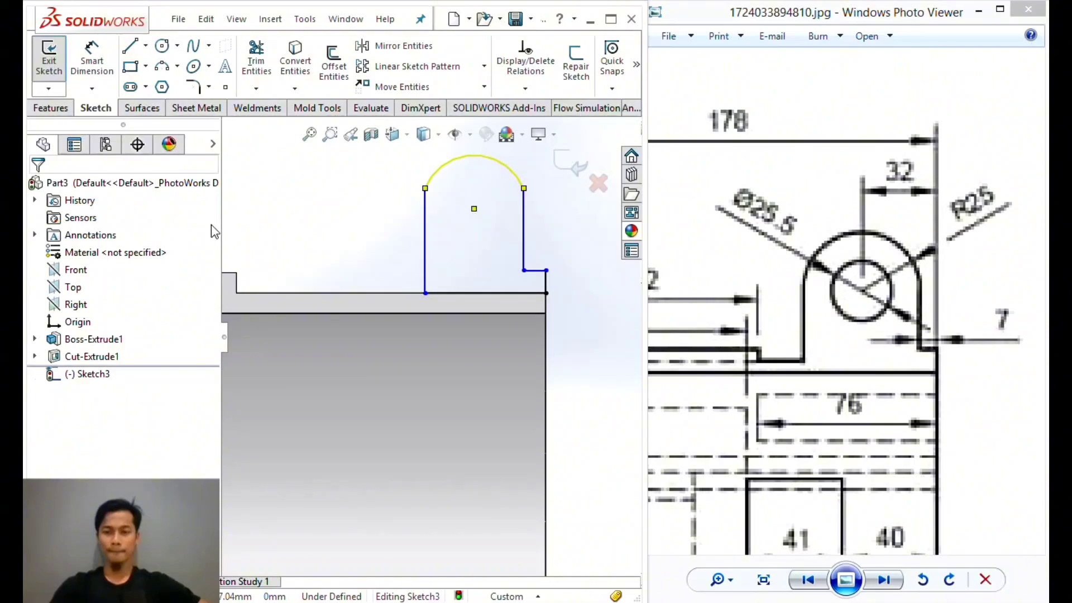
left_click(441, 247)
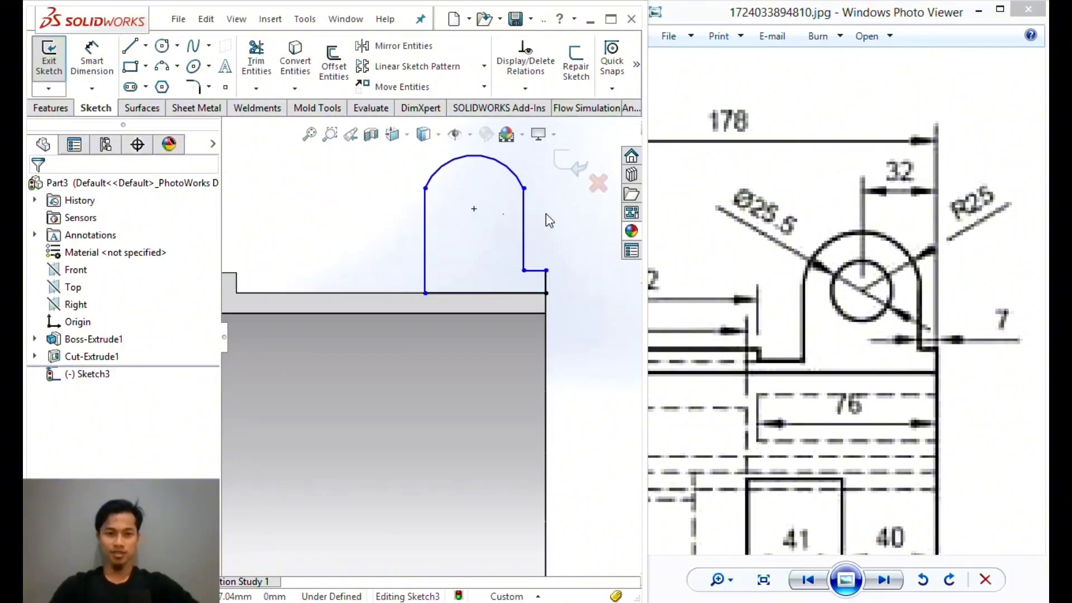
Make the lug's top arc tangent to both tall vertical side lines.
left_click_drag(527, 194, 525, 189)
left_click(560, 129)
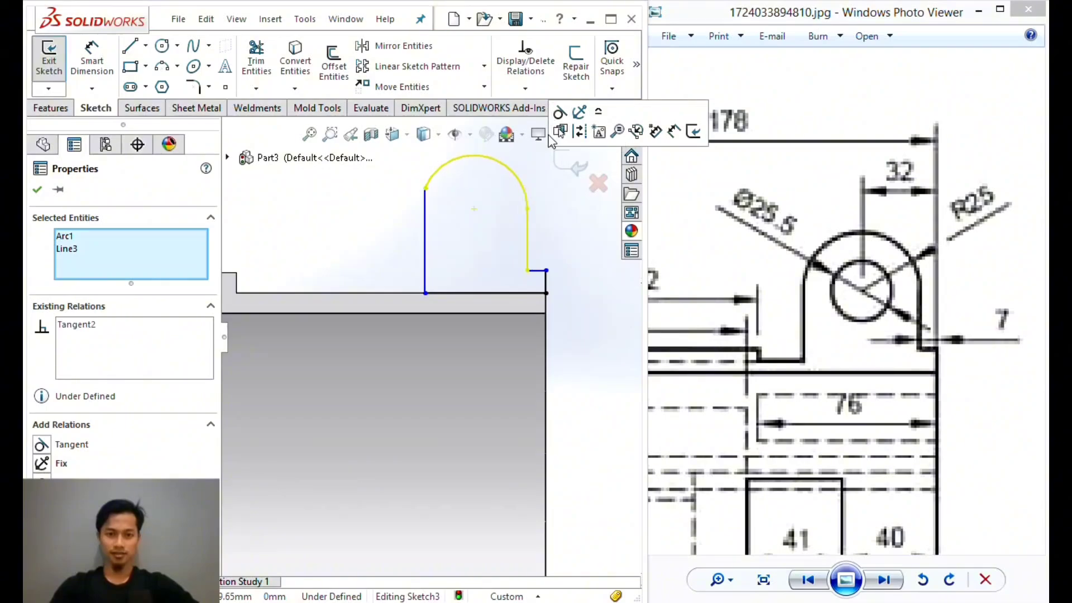
scroll(478, 275, "down", 3)
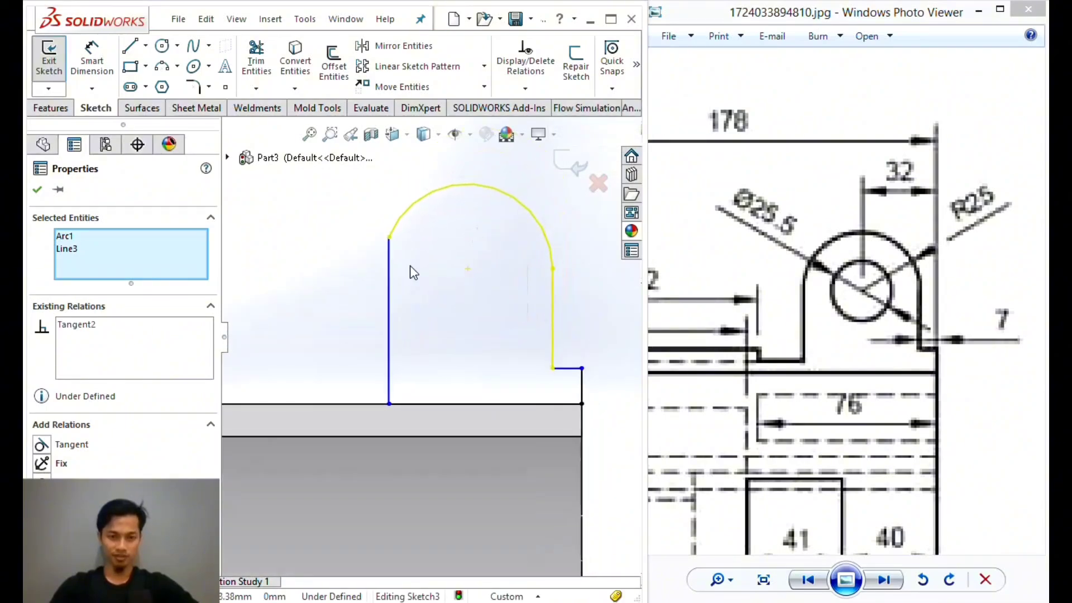
left_click_drag(409, 265, 376, 227)
left_click(423, 177)
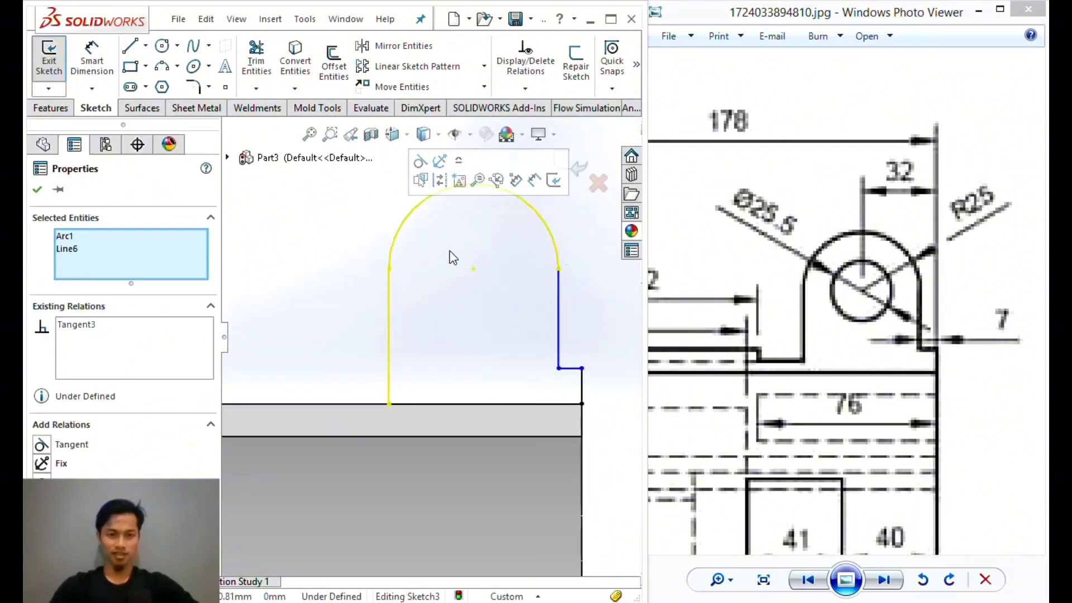
left_click(499, 308)
Dimension the horizontal offset between the lug's outer vertical line and the body's end corner as 7 mm.
left_click(92, 67)
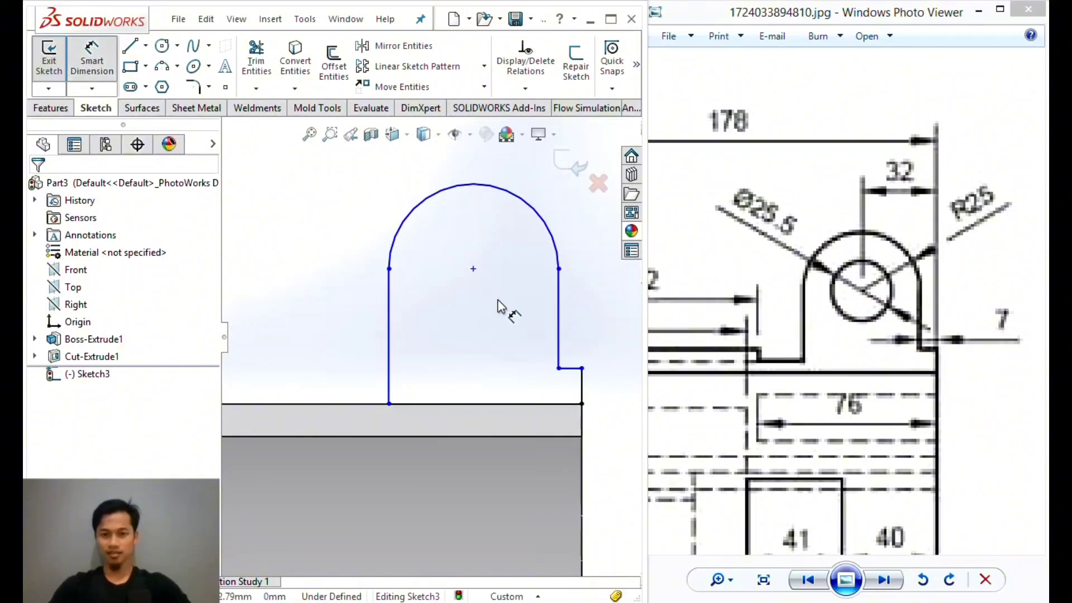
left_click(558, 322)
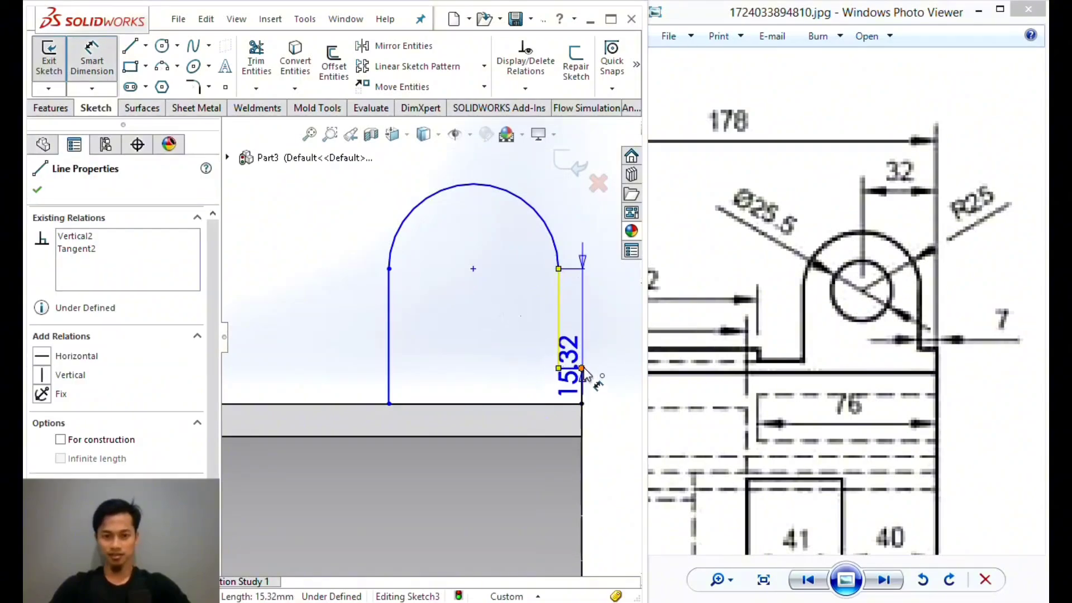
left_click(582, 368)
left_click(598, 346)
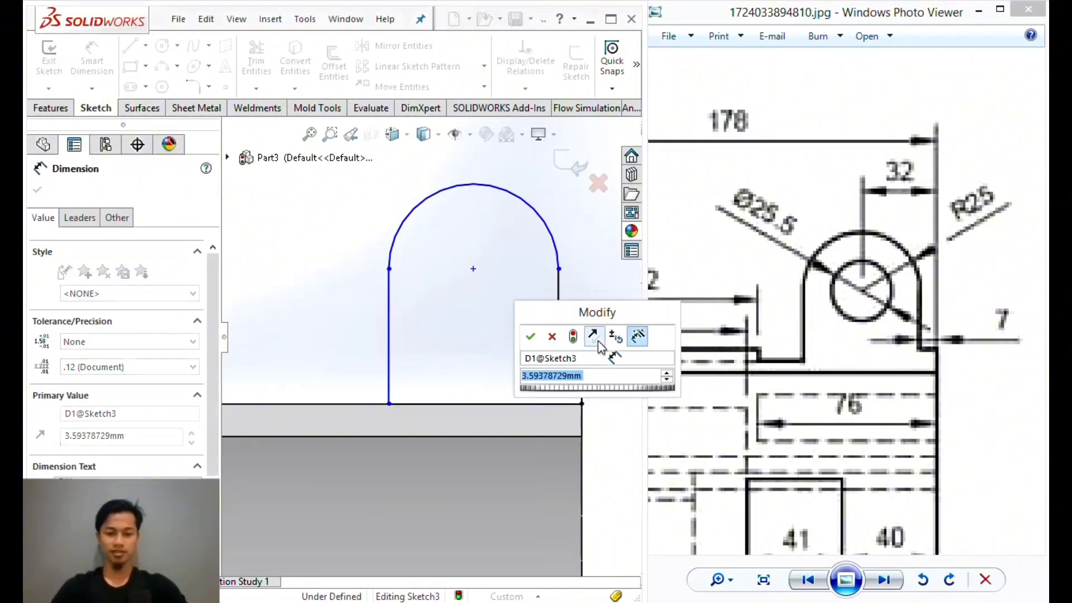
type("7")
key("Return")
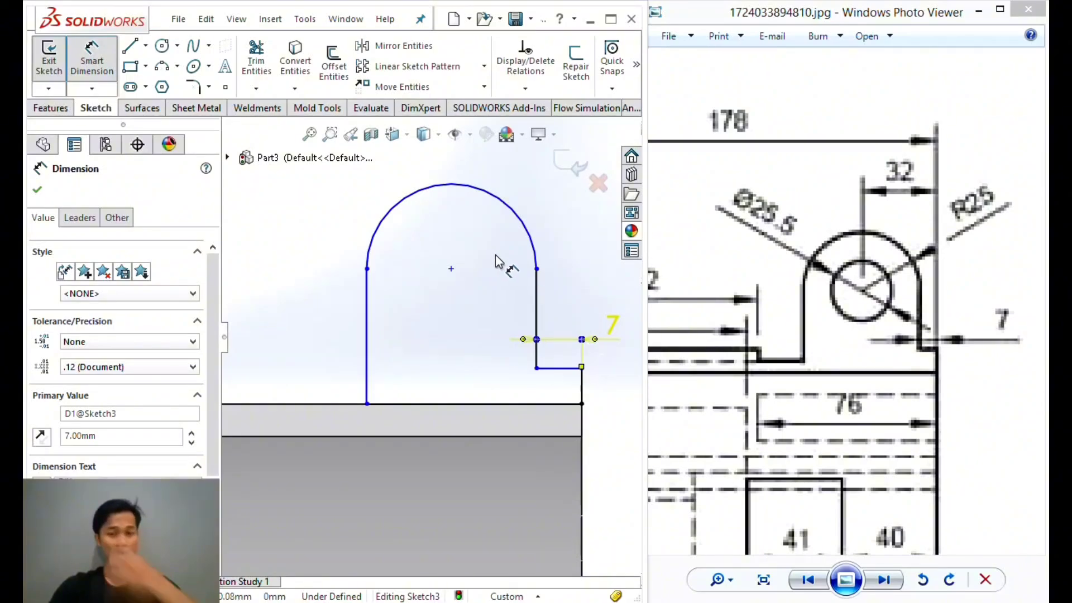
Dimension the horizontal distance from the lug arc's centre to the body's end corner as 32 mm.
left_click(451, 268)
left_click(581, 369)
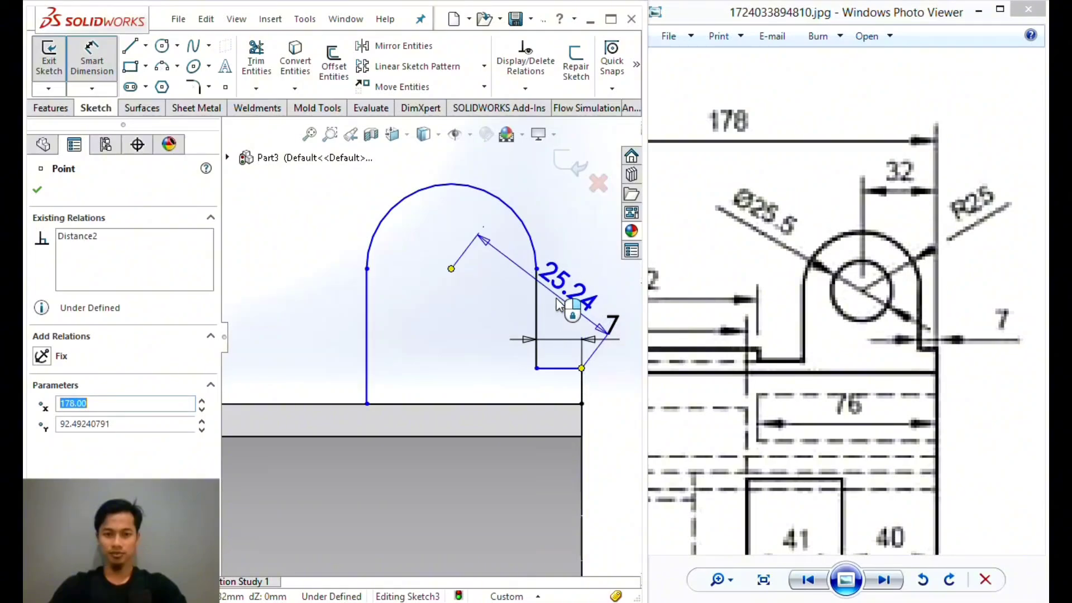
scroll(505, 229, "up", 1)
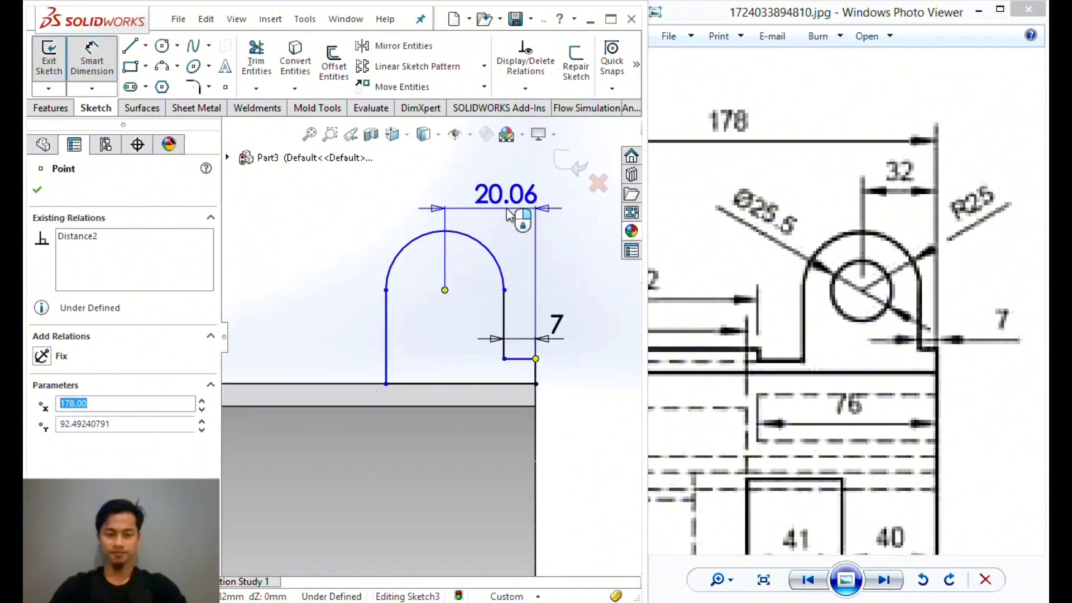
left_click(509, 218)
type("32")
key("Return")
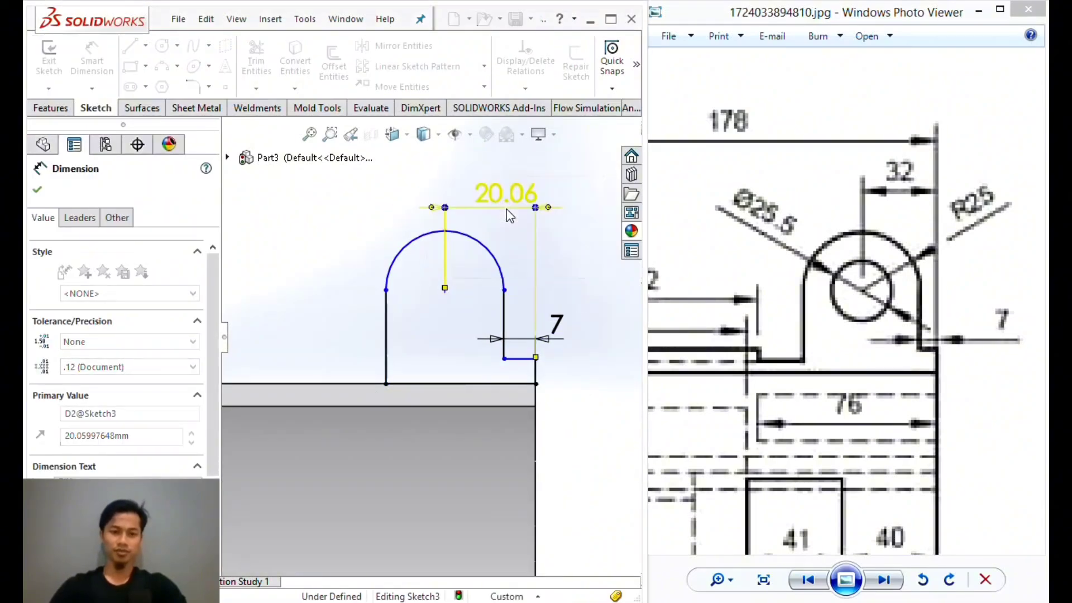
key("Escape")
key("Escape")
Add a horizontal relation between the inner corner of the lug's short step and the upper corner of the existing raised step.
left_click(504, 359)
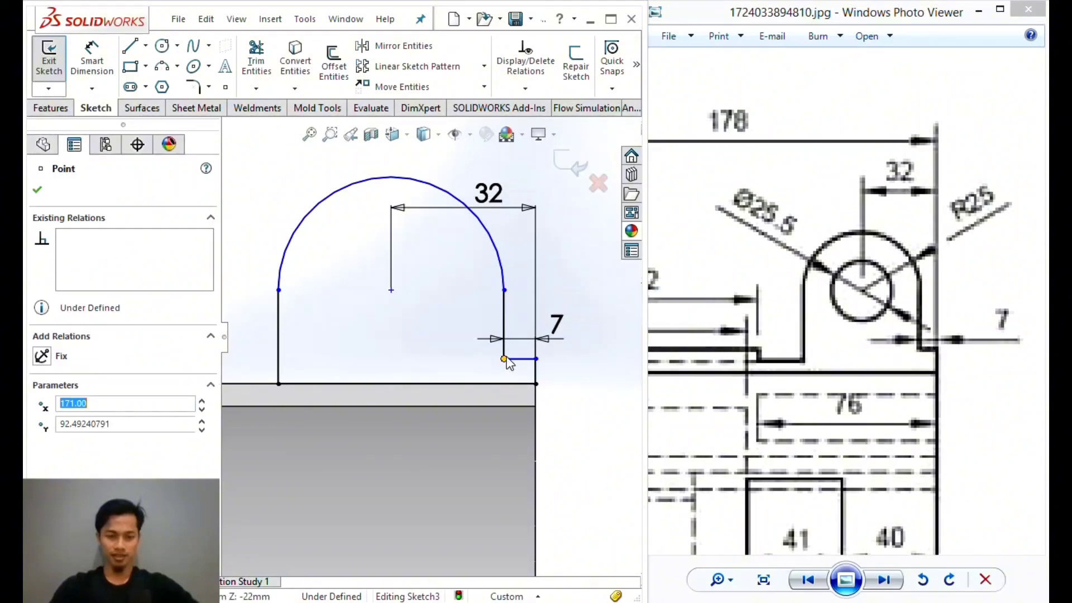
scroll(349, 360, "up", 2)
left_click(308, 342, "ctrl")
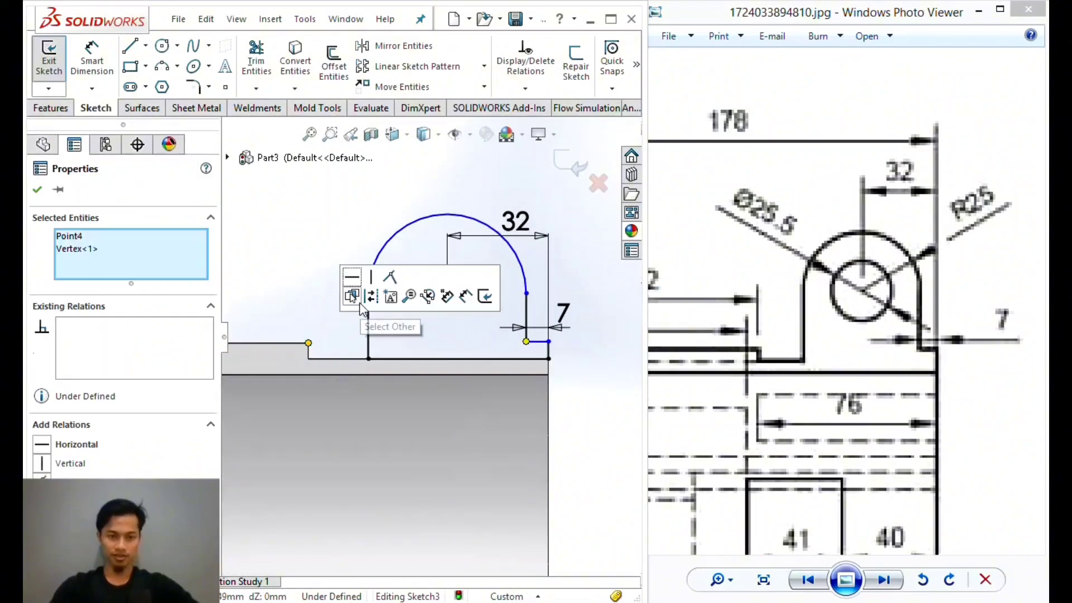
left_click(353, 283)
left_click(593, 356)
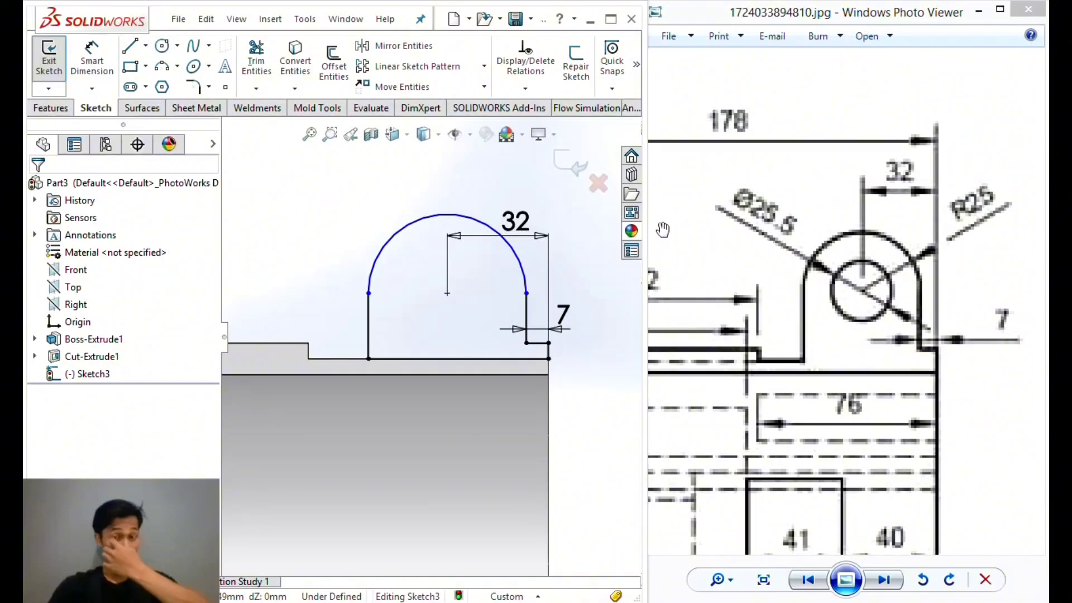
Draw a circle about 23.4 mm in diameter centred on the lug arc's centre point.
left_click(162, 46)
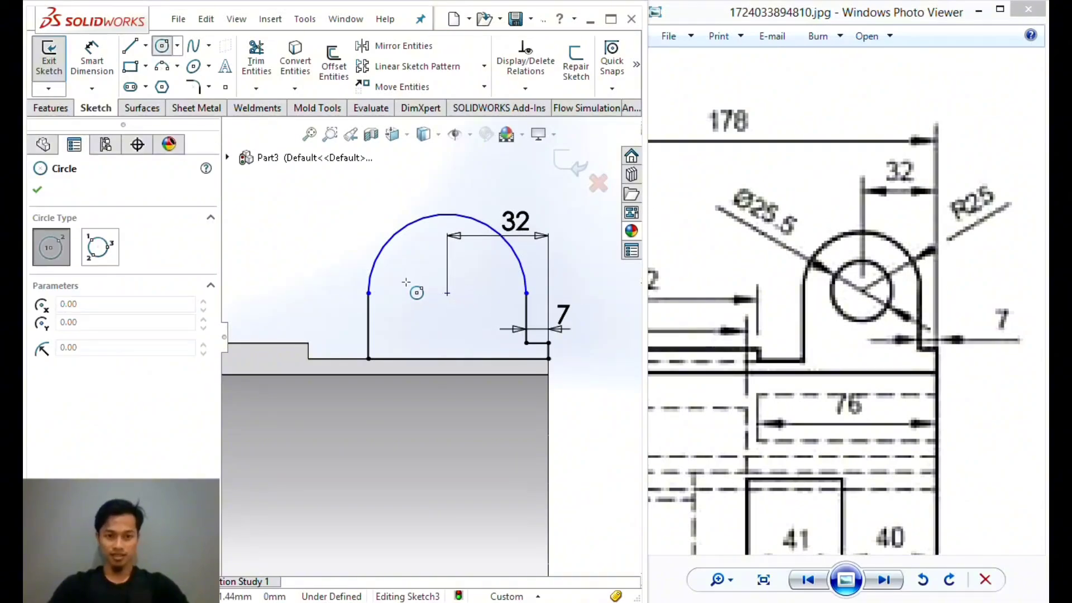
left_click(447, 293)
left_click(473, 267)
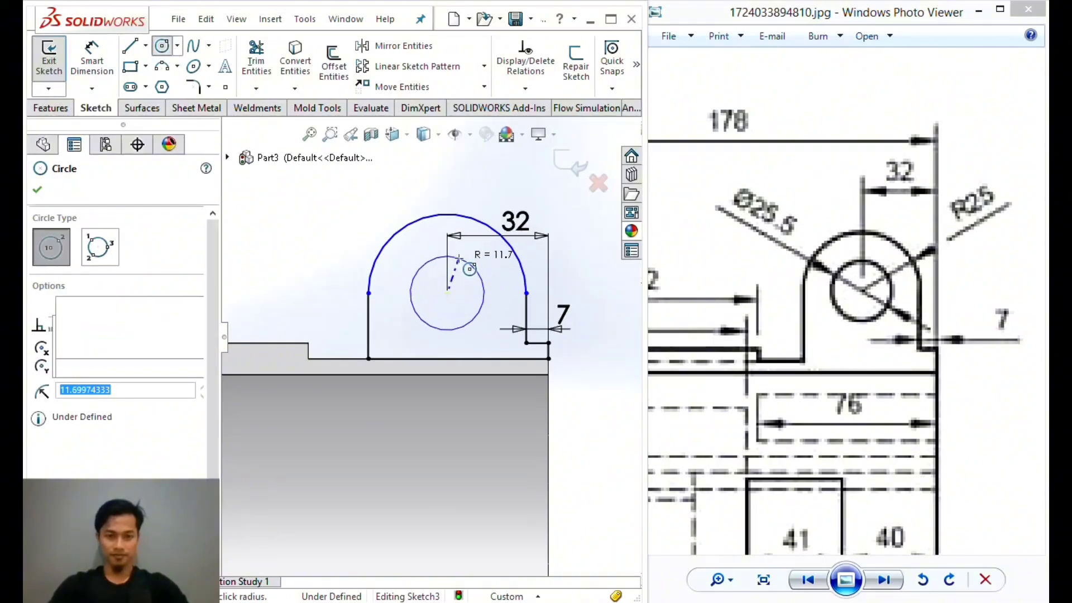
key("Escape")
Set the lug hole circle's diameter to 25.5 mm.
left_click(103, 56)
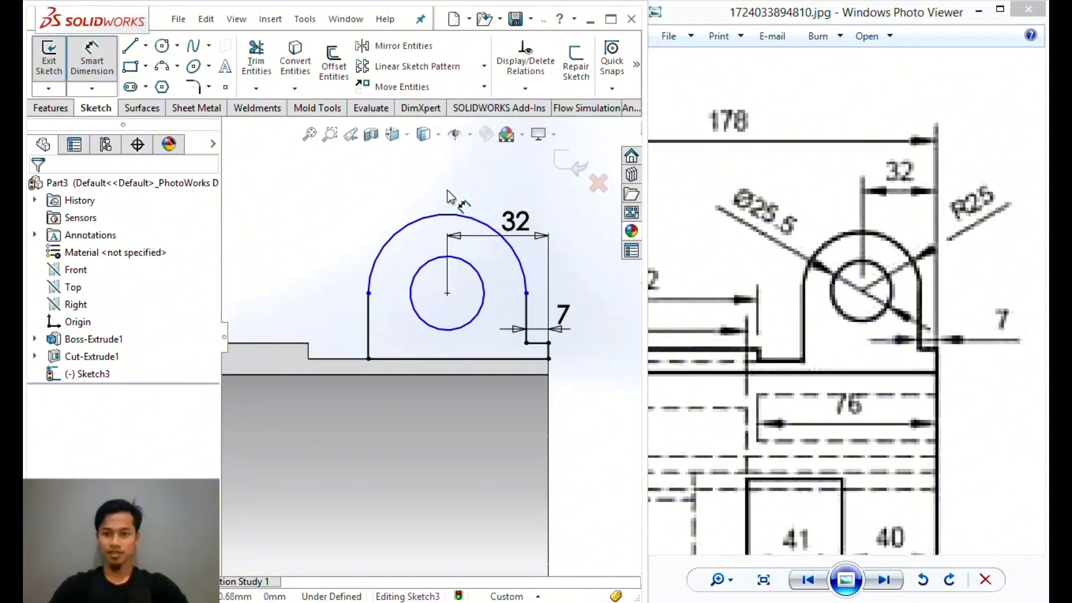
left_click(431, 217)
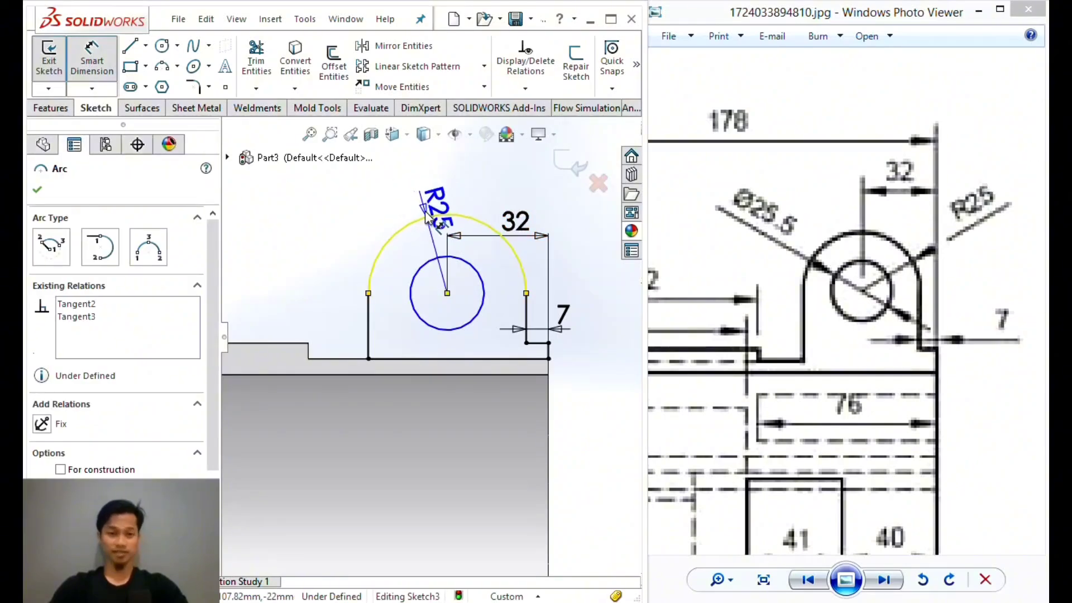
key("Escape")
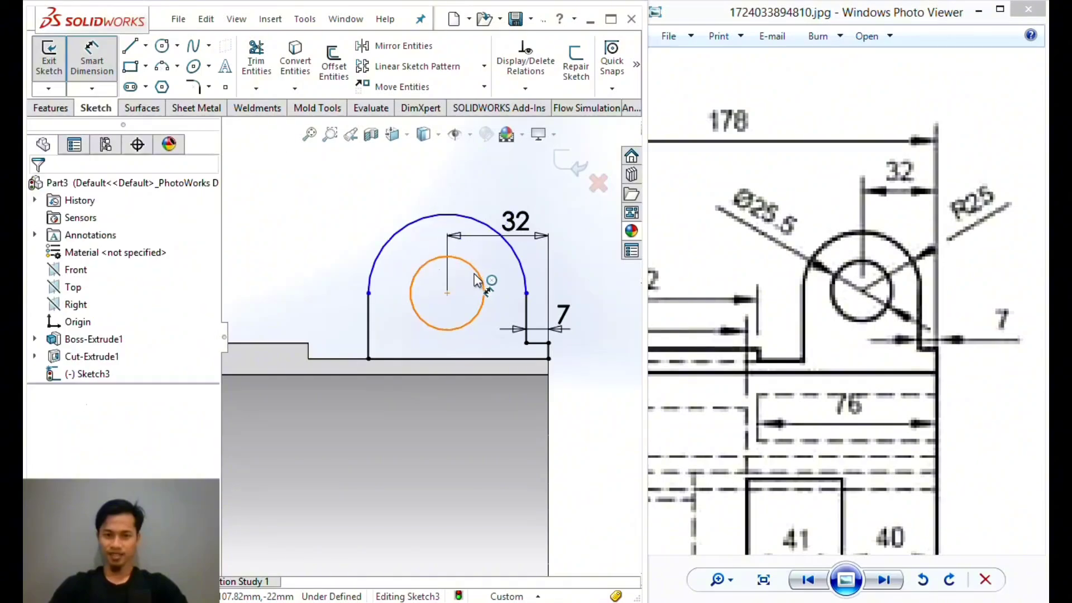
left_click(480, 278)
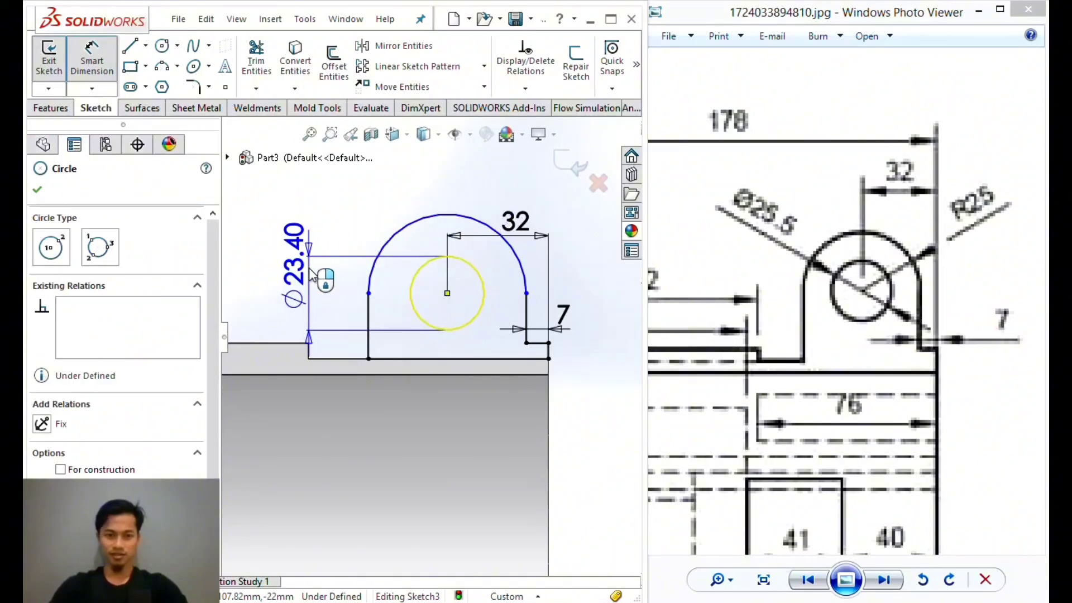
left_click(329, 275)
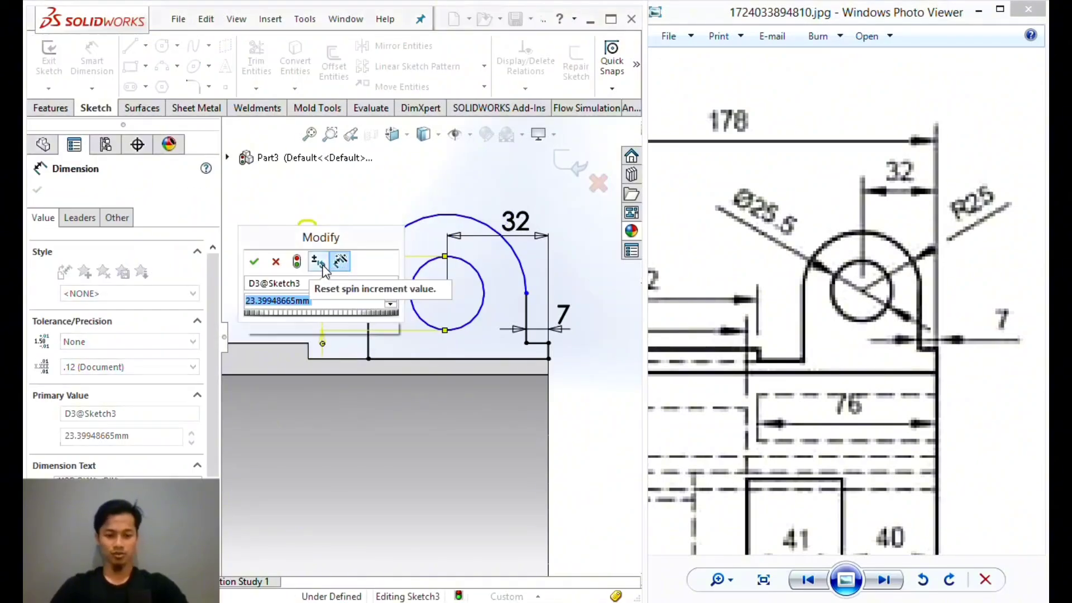
type("23.4")
key("Return")
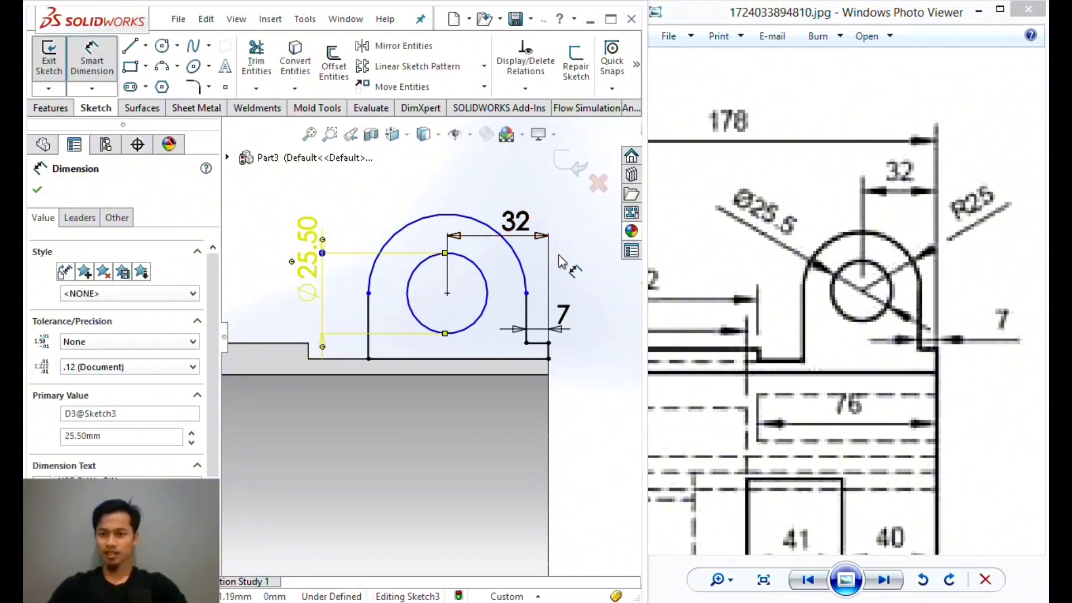
key("Escape")
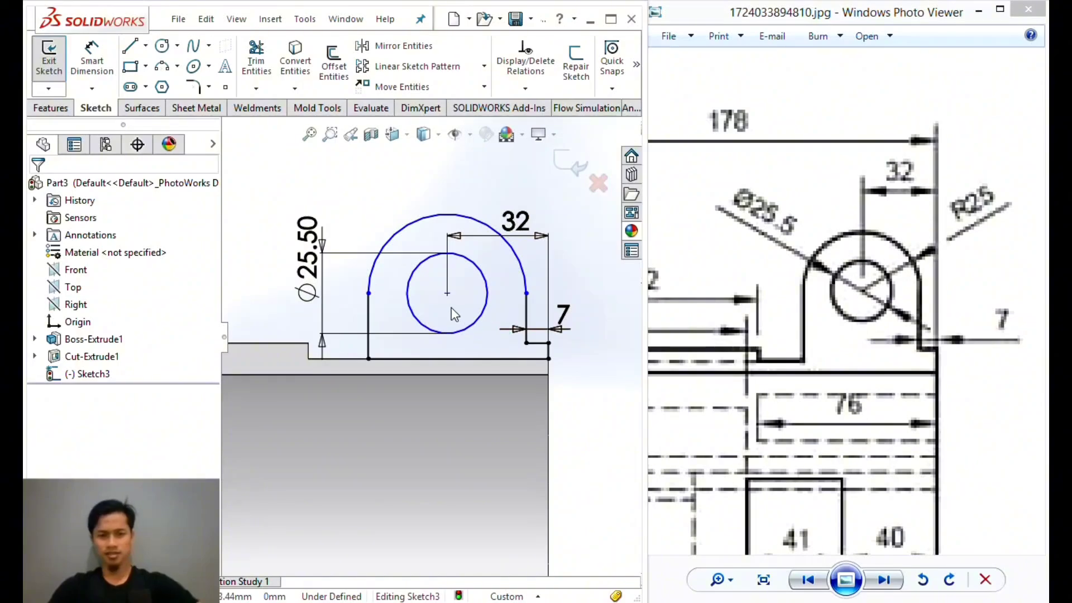
Raise the lug's arc by moving its inner endpoint, and set the arc centre's horizontal distance from the body's end to 32 mm.
mouse_move(368, 293)
left_mouse_down()
mouse_move(395, 292)
mouse_move(408, 276)
left_mouse_up()
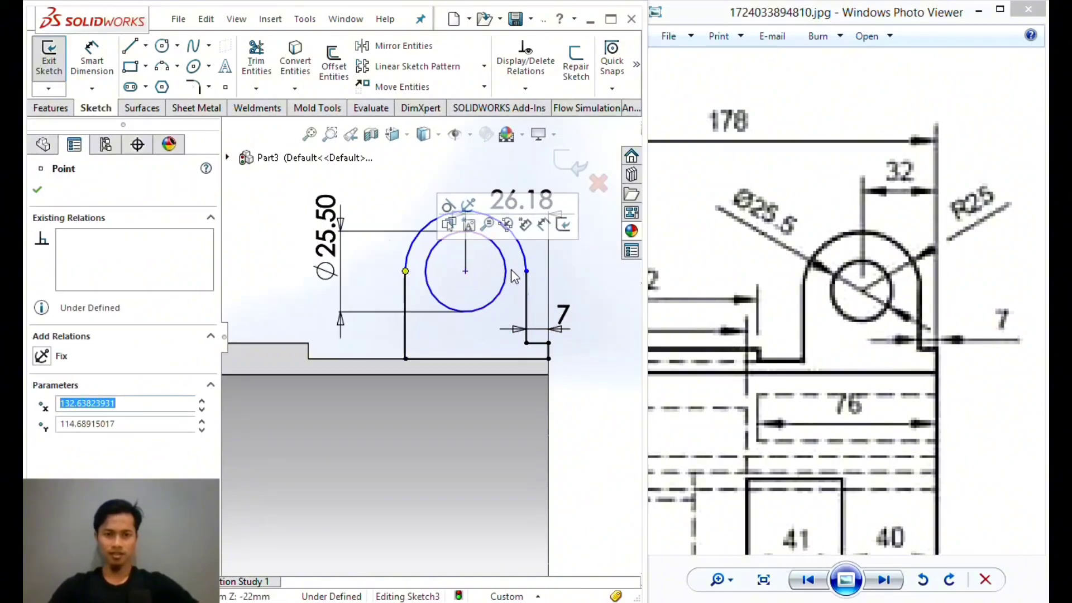
double_click(501, 226)
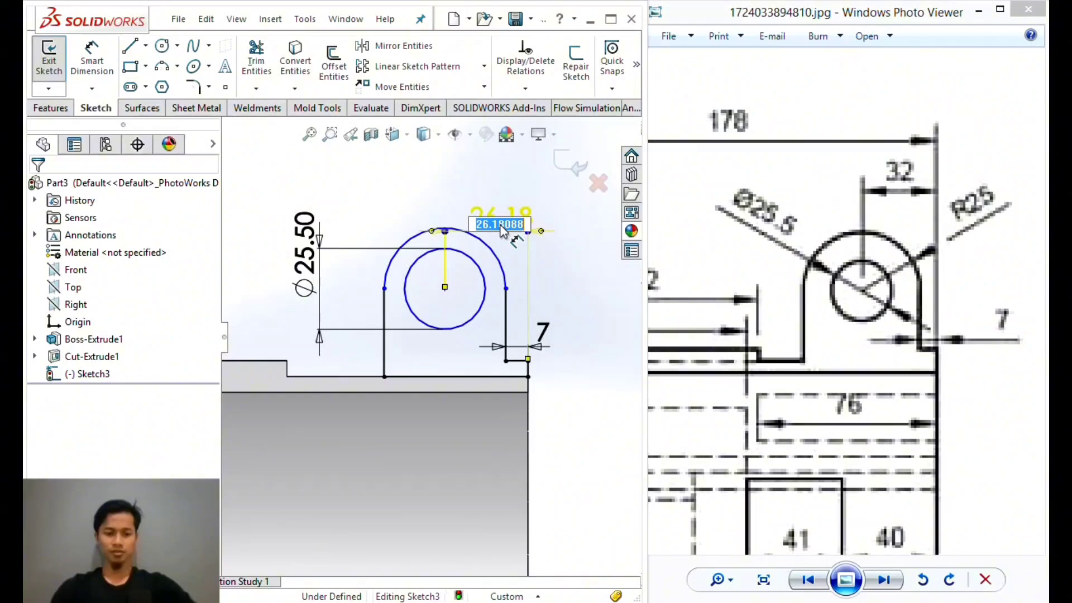
key("Return")
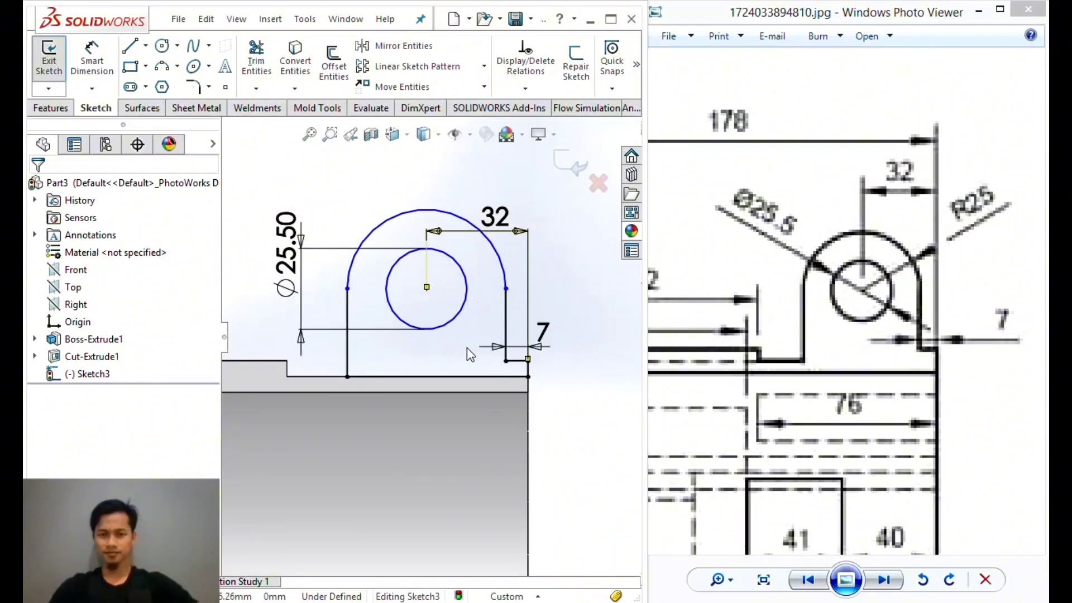
Examine the exercise drawing in Windows Photo Viewer for the vertical dimensions that locate the lug hole's centre.
left_click(549, 397)
middle_click_drag(549, 406, 547, 339, "ctrl")
scroll(690, 278, "down", 1)
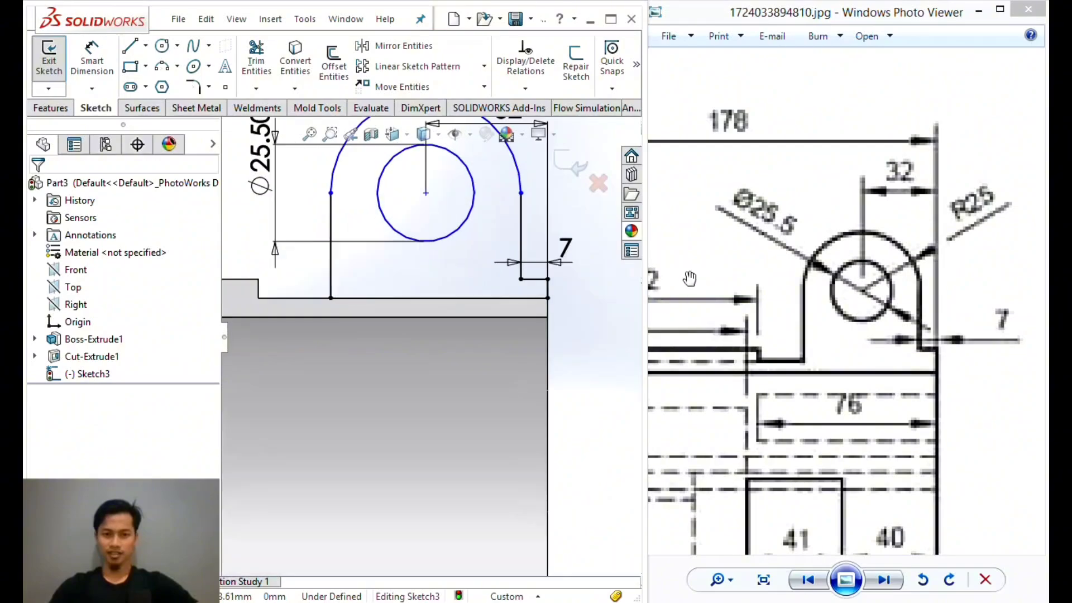
scroll(491, 333, "up", 2)
scroll(476, 276, "down", 2)
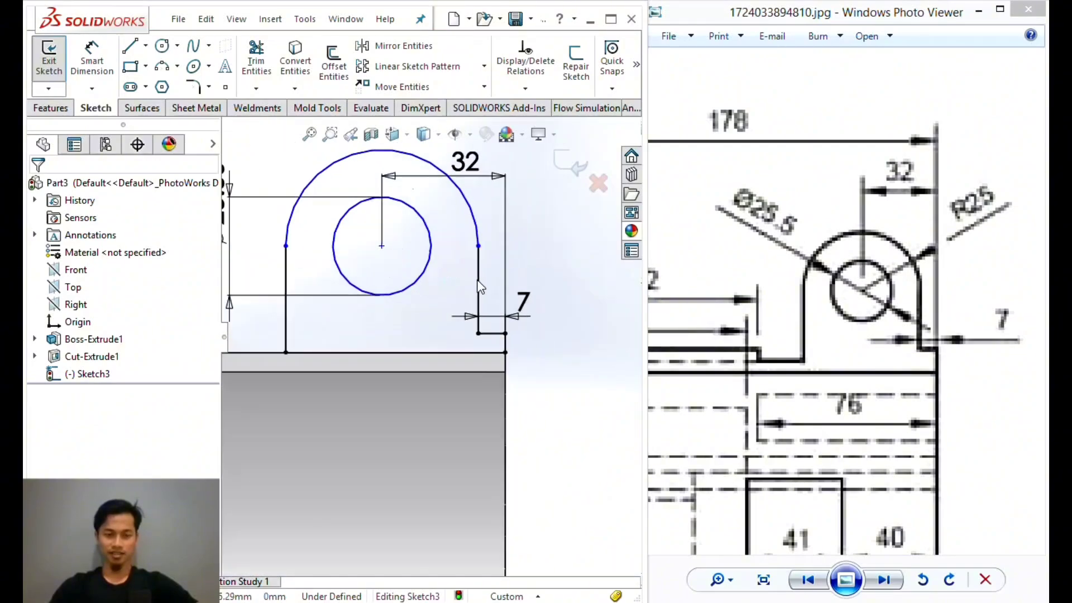
scroll(469, 313, "up", 6)
scroll(397, 403, "down", 2)
left_click_drag(816, 286, 799, 214)
scroll(799, 213, "down", 3)
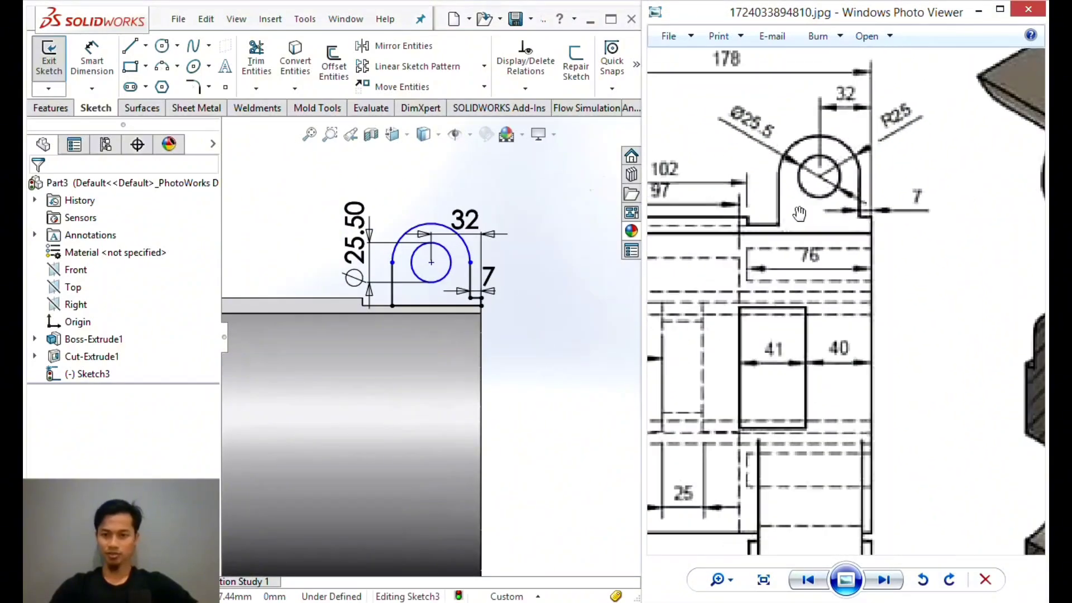
scroll(799, 213, "down", 3)
mouse_move(798, 274)
left_mouse_down()
mouse_move(1010, 237)
mouse_move(873, 282)
left_mouse_up()
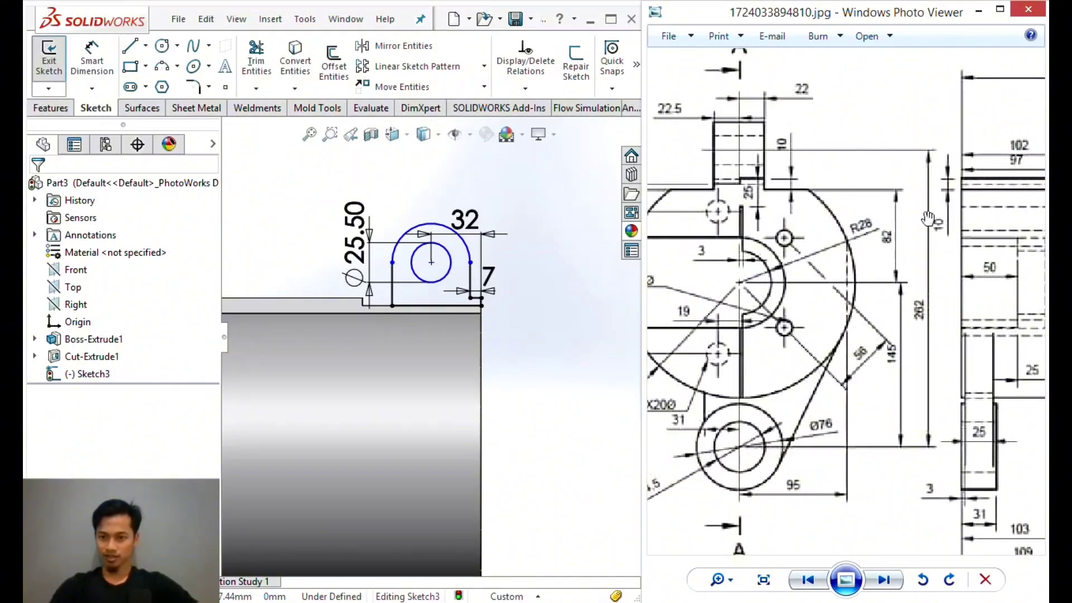
scroll(950, 323, "up", 5)
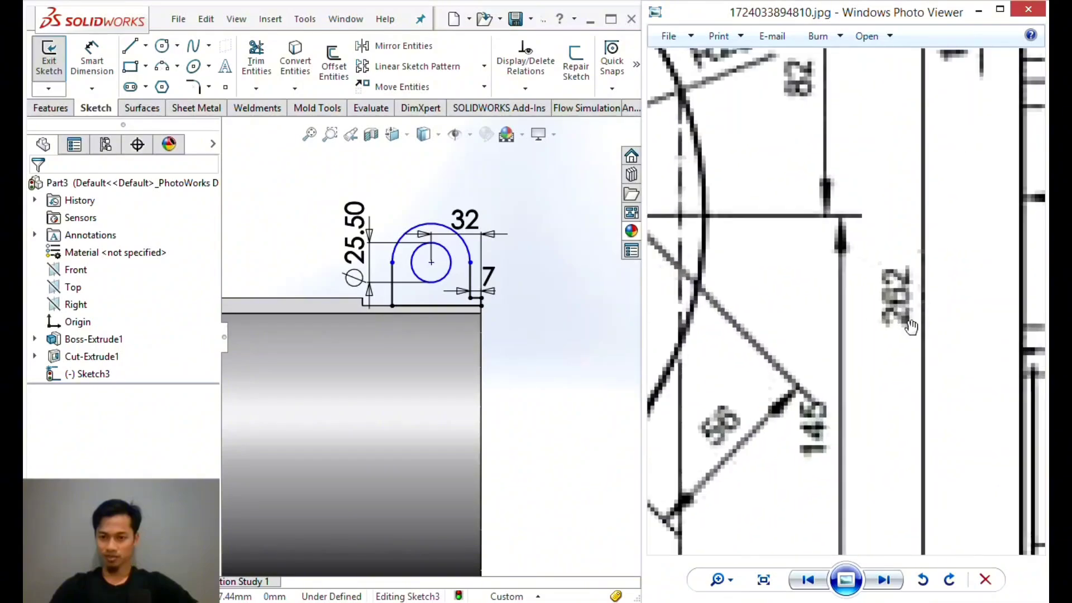
left_click_drag(908, 309, 895, 177)
scroll(894, 213, "down", 5)
left_click_drag(840, 198, 840, 265)
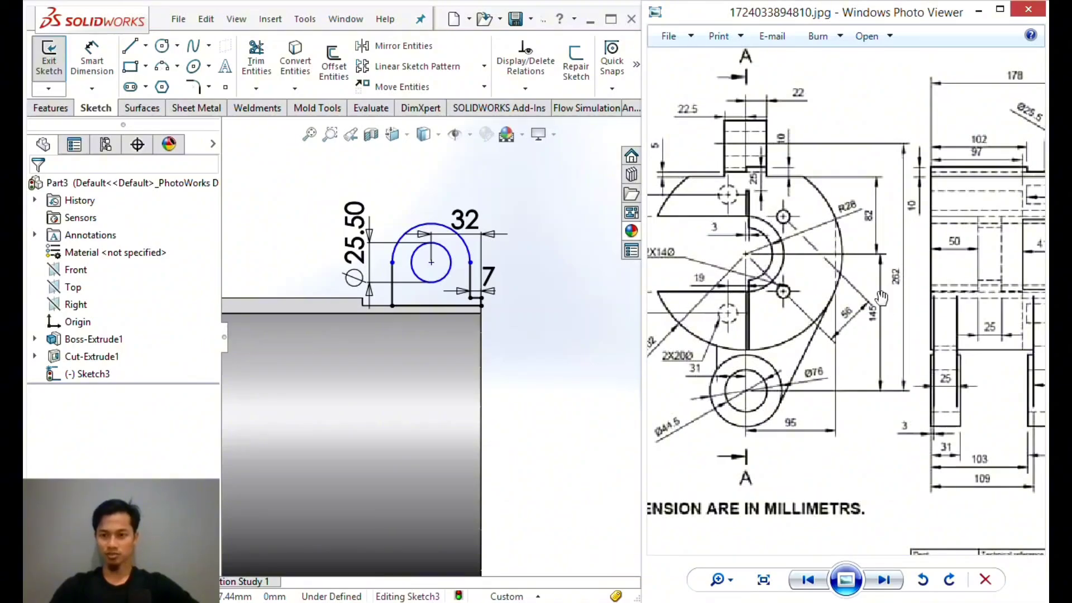
Draw a horizontal construction centerline about 232 mm long from the origin along the body's axis.
left_click(518, 334)
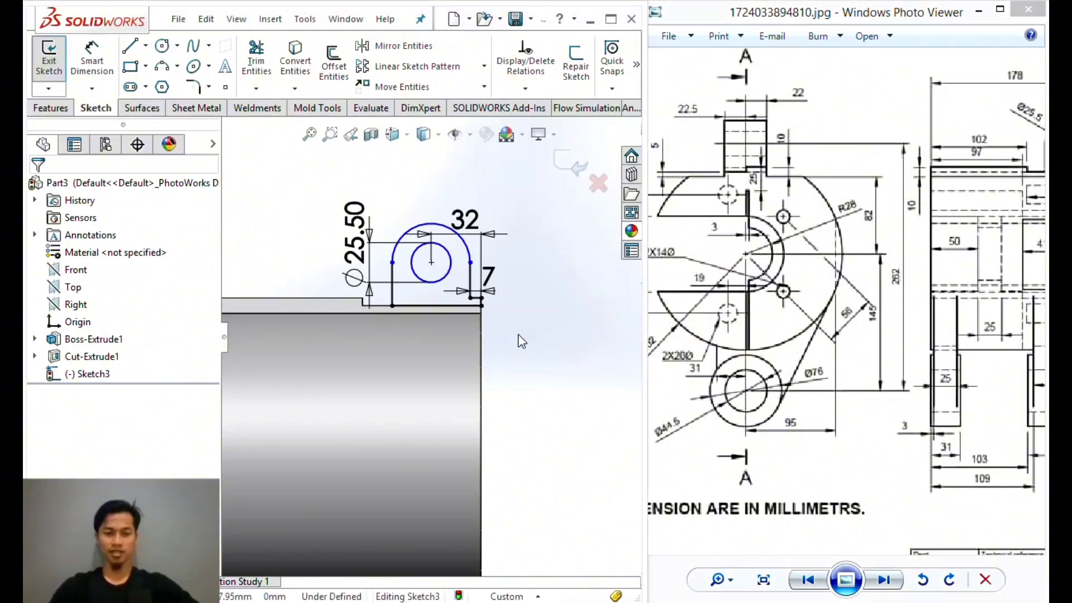
scroll(518, 334, "down", 1)
scroll(523, 313, "down", 3)
scroll(438, 435, "up", 5)
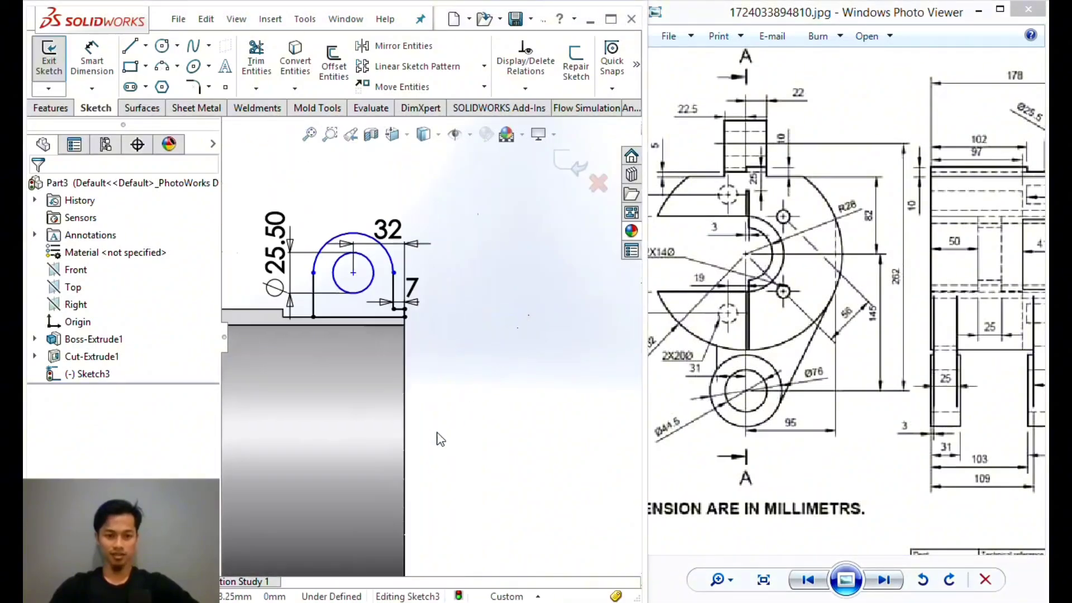
left_click(145, 46)
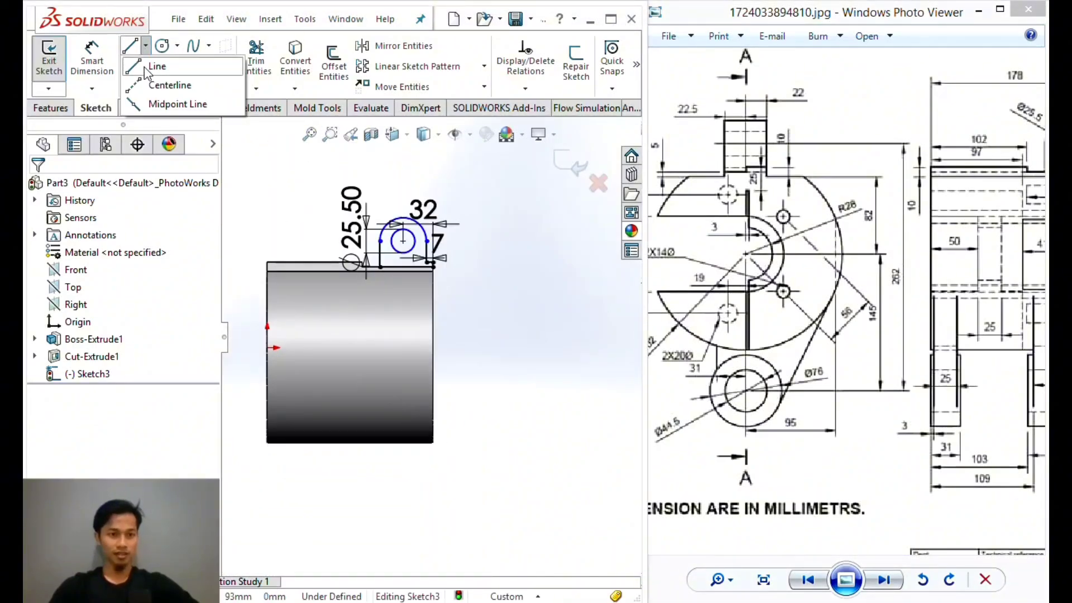
left_click(153, 85)
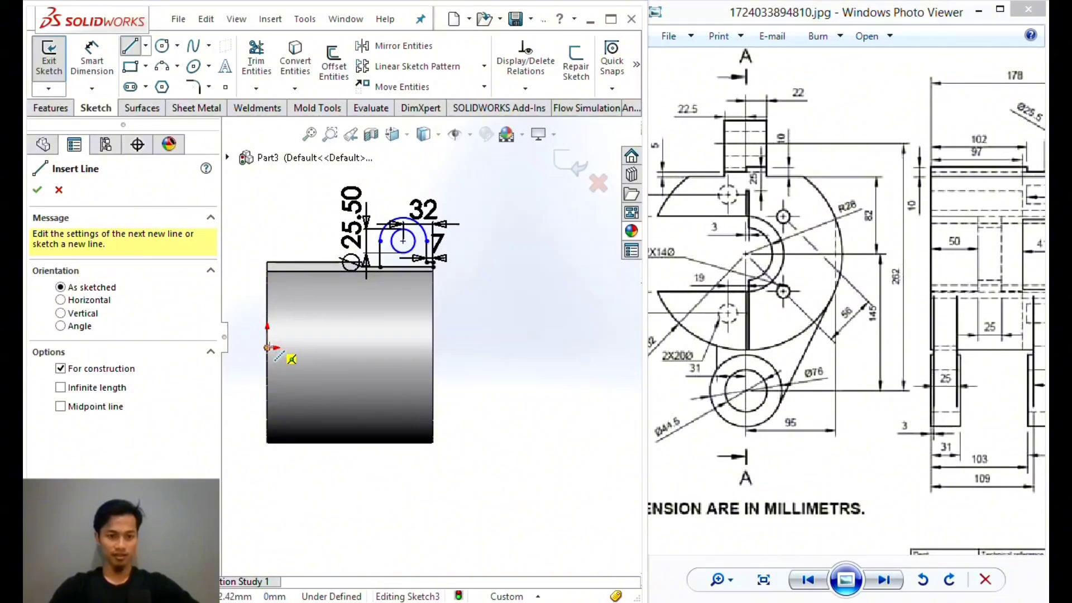
left_click(274, 348)
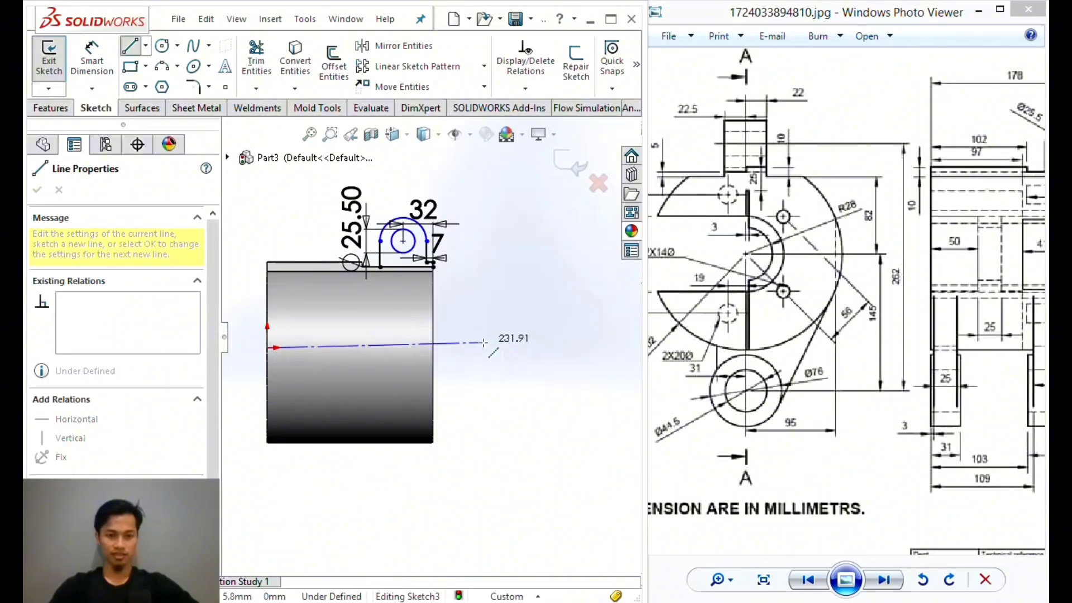
left_click(495, 345)
key("Escape")
Dimension the vertical distance from the lug hole's centre to the centerline as 262-145 mm.
middle_click_drag(495, 345, 439, 342)
key("ctrl+8")
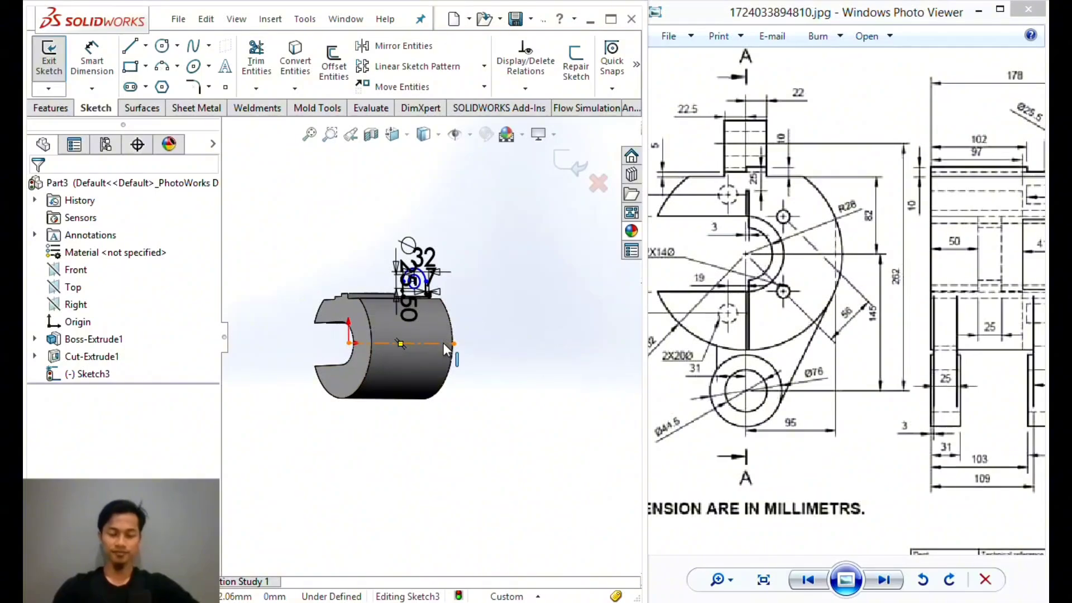
key("f")
key("d")
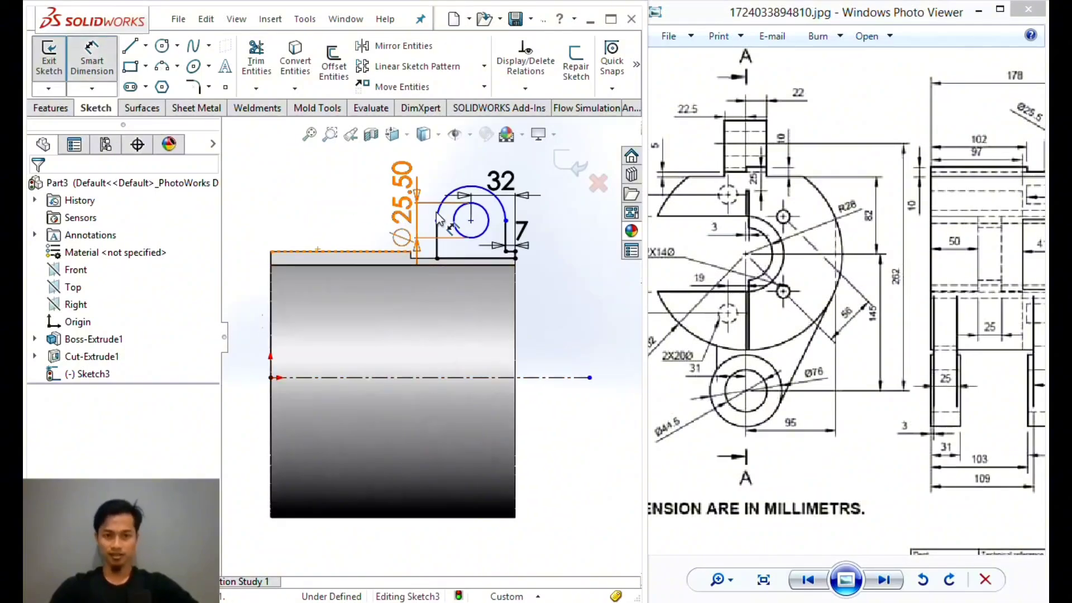
left_click(471, 221)
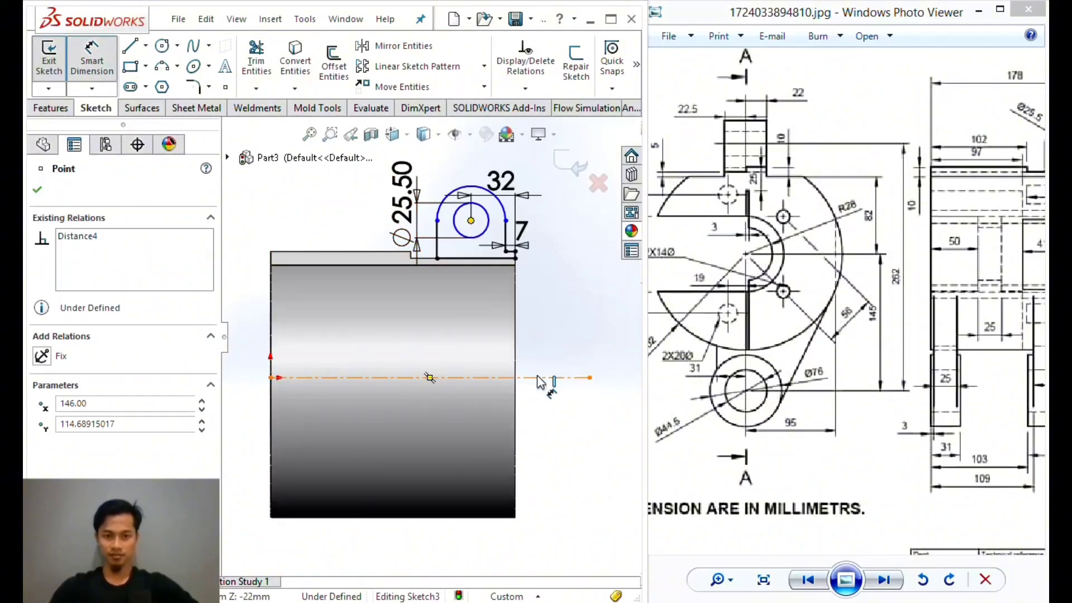
left_click(539, 379)
left_click(560, 322)
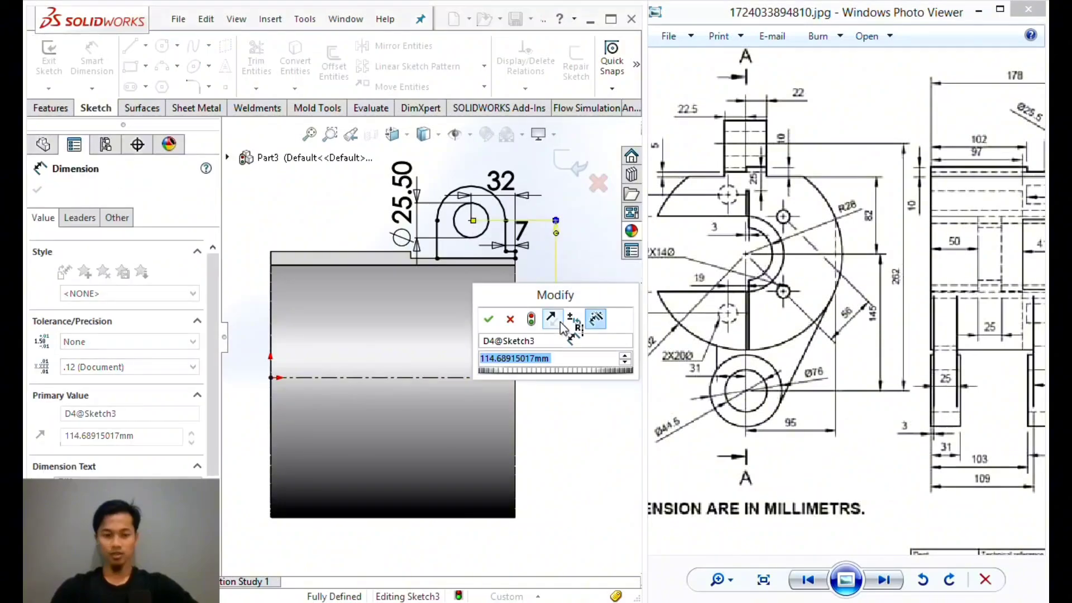
type("262-")
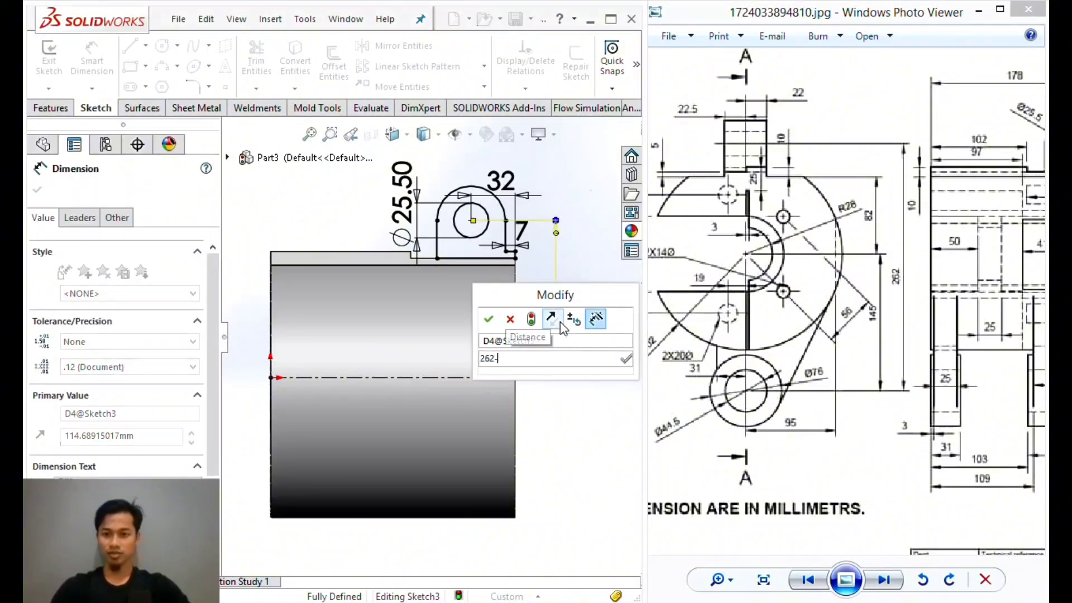
type("145")
key("Return")
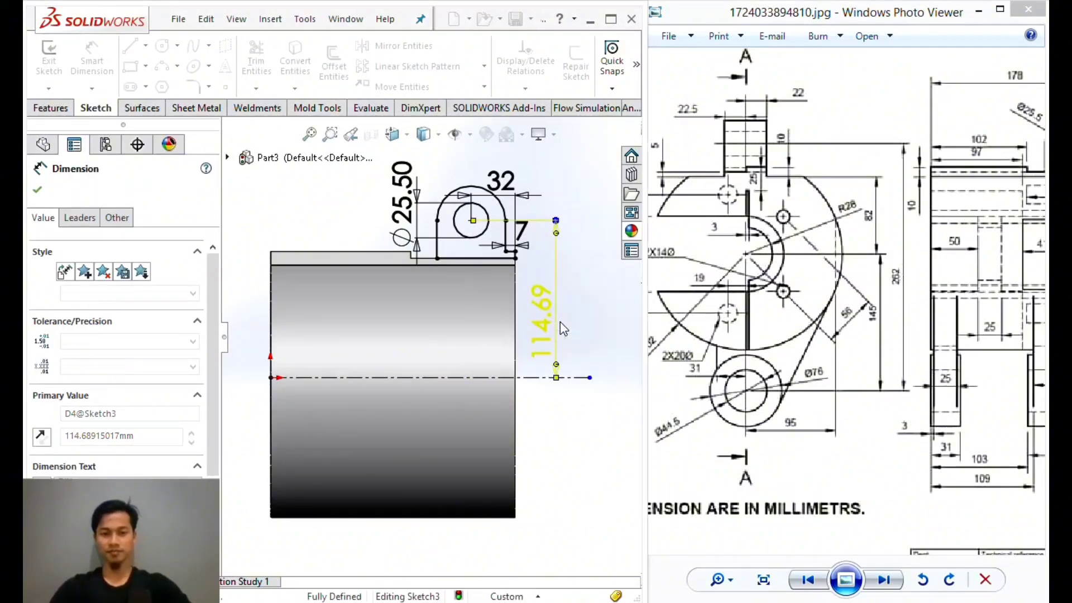
Examine the exercise drawing for the vertical dimensions of the body and the side-view dimensions of the lug.
scroll(842, 266, "up", 5)
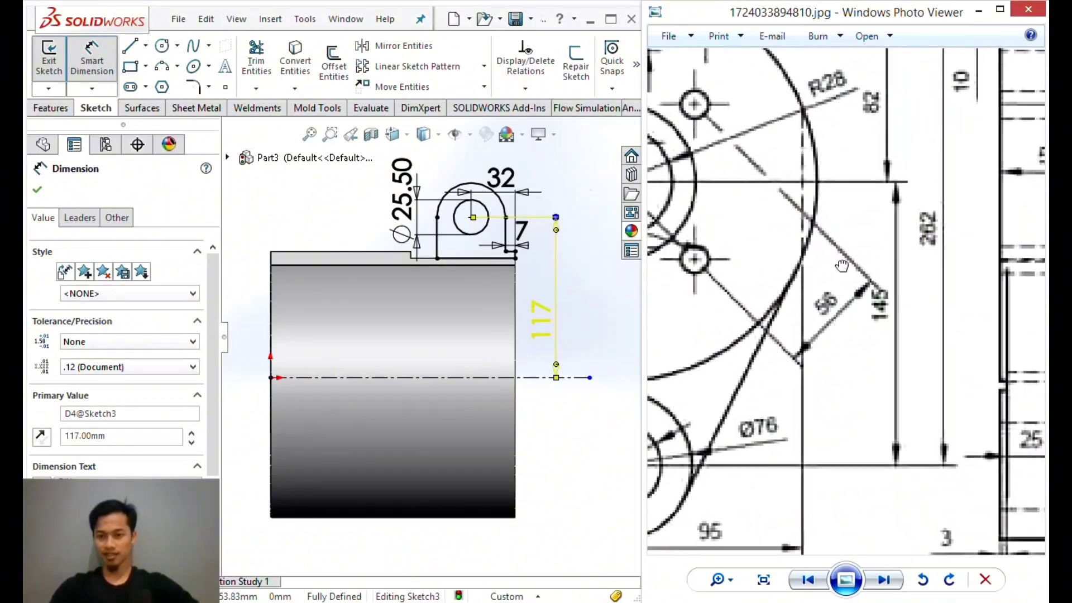
left_click_drag(842, 265, 803, 167)
left_click_drag(779, 229, 888, 251)
scroll(844, 204, "down", 3)
mouse_move(838, 178)
left_mouse_down()
mouse_move(848, 267)
mouse_move(884, 278)
left_mouse_up()
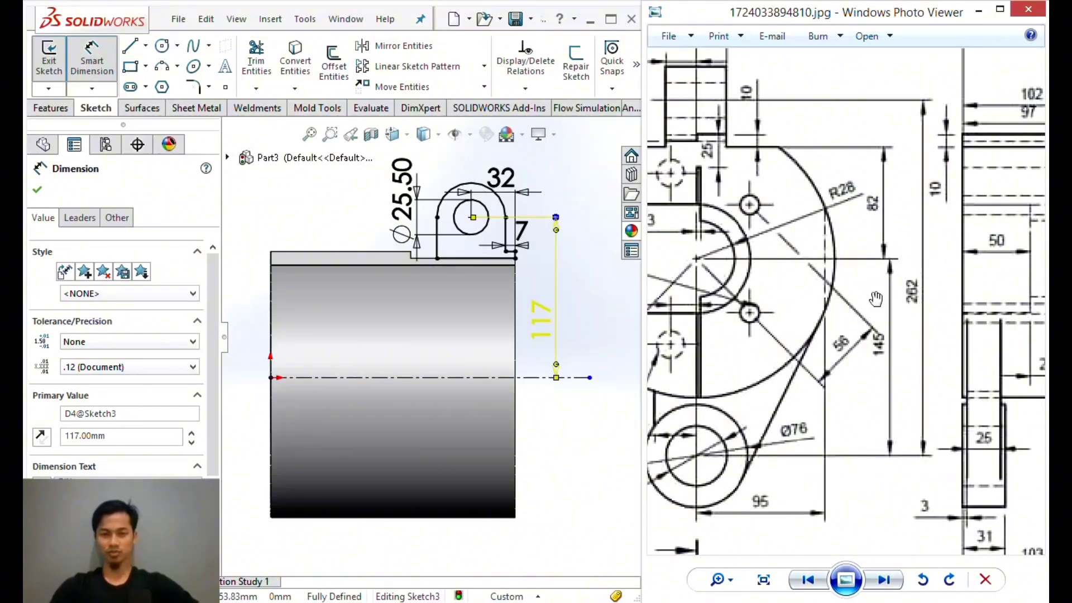
left_click_drag(876, 299, 793, 252)
left_click_drag(992, 146, 735, 239)
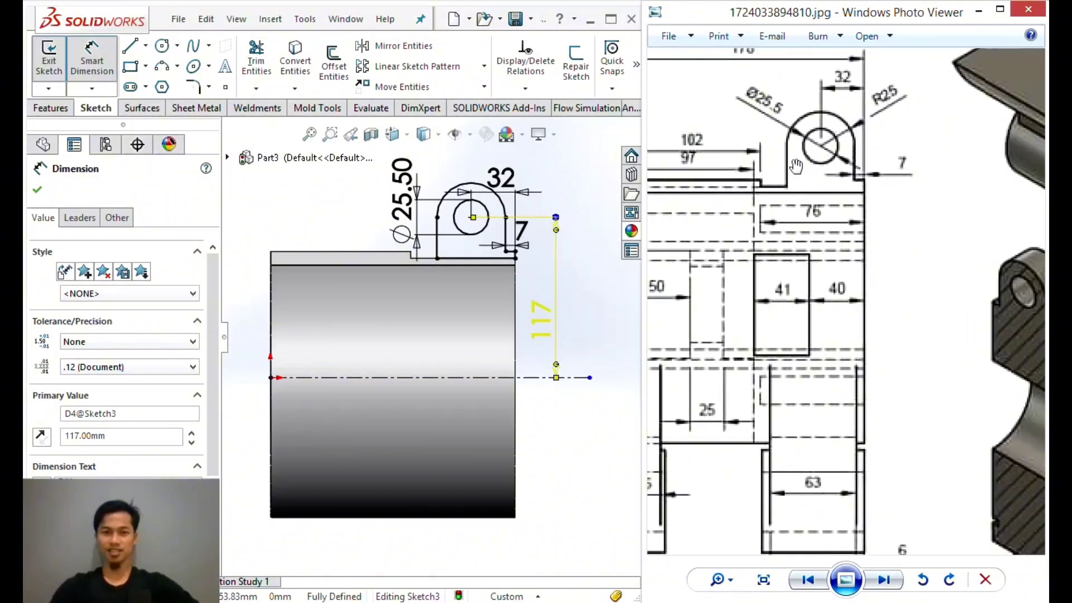
left_click(585, 257)
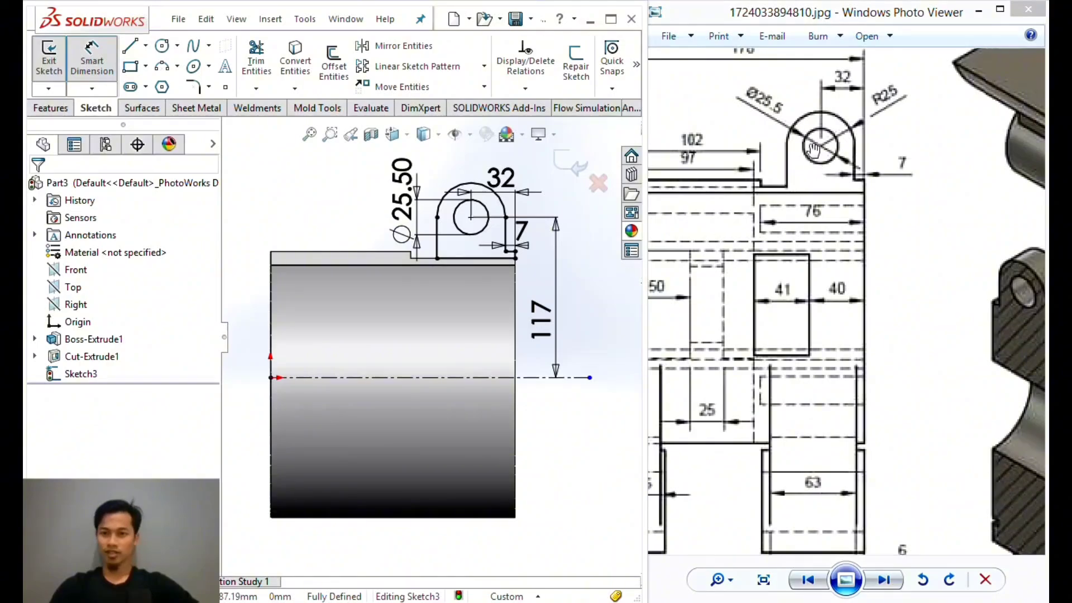
left_click_drag(813, 149, 816, 193)
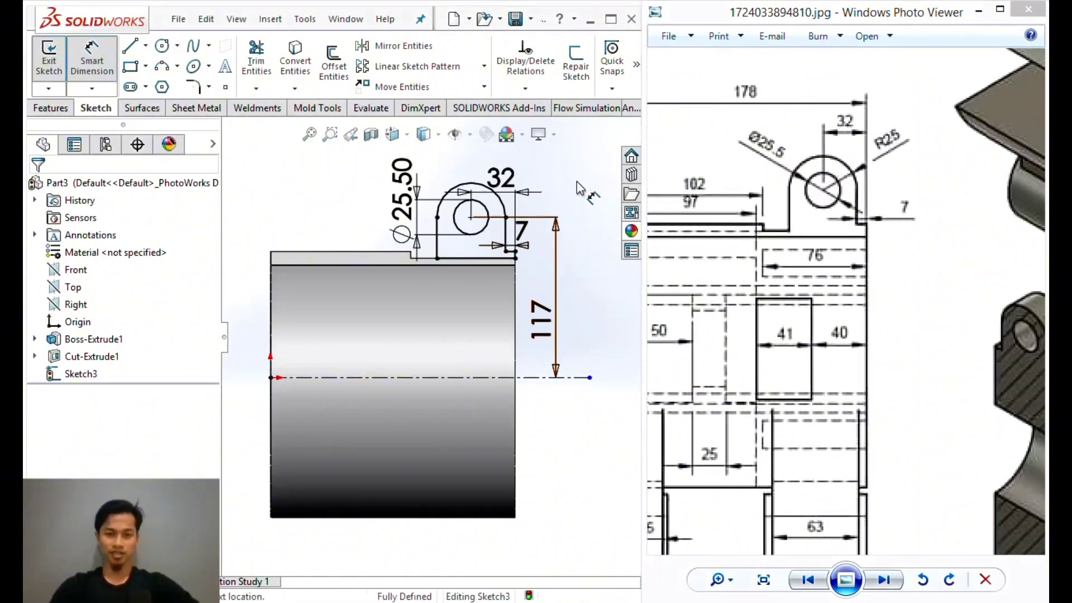
Rebuild the part, reopen the lug sketch and measure the radius of the lug's arc.
key("ctrl+b")
scroll(485, 218, "up", 1)
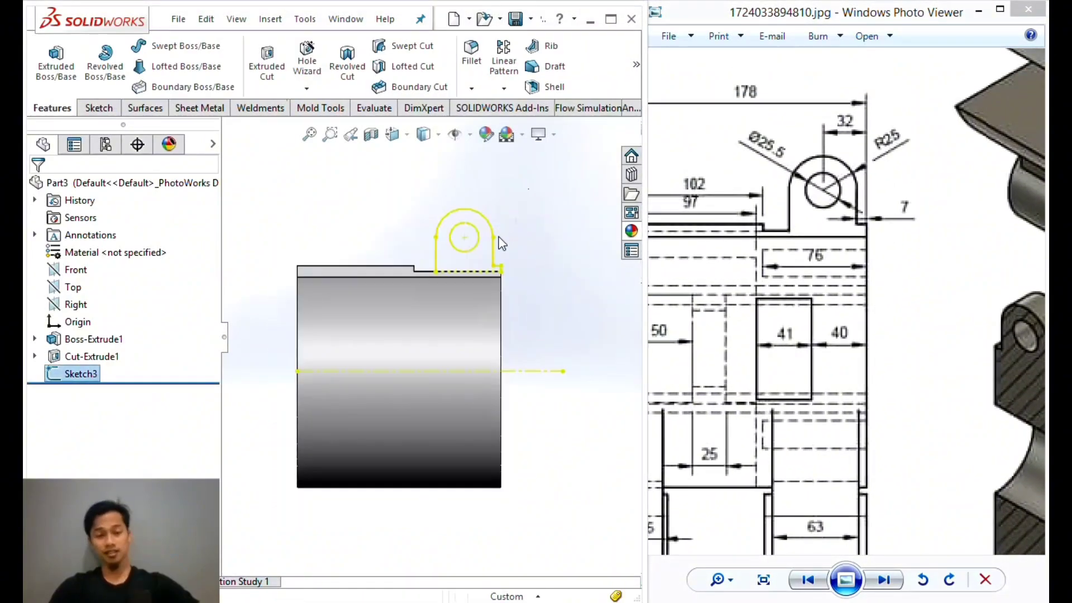
scroll(499, 240, "down", 5)
key("e")
left_click(76, 370)
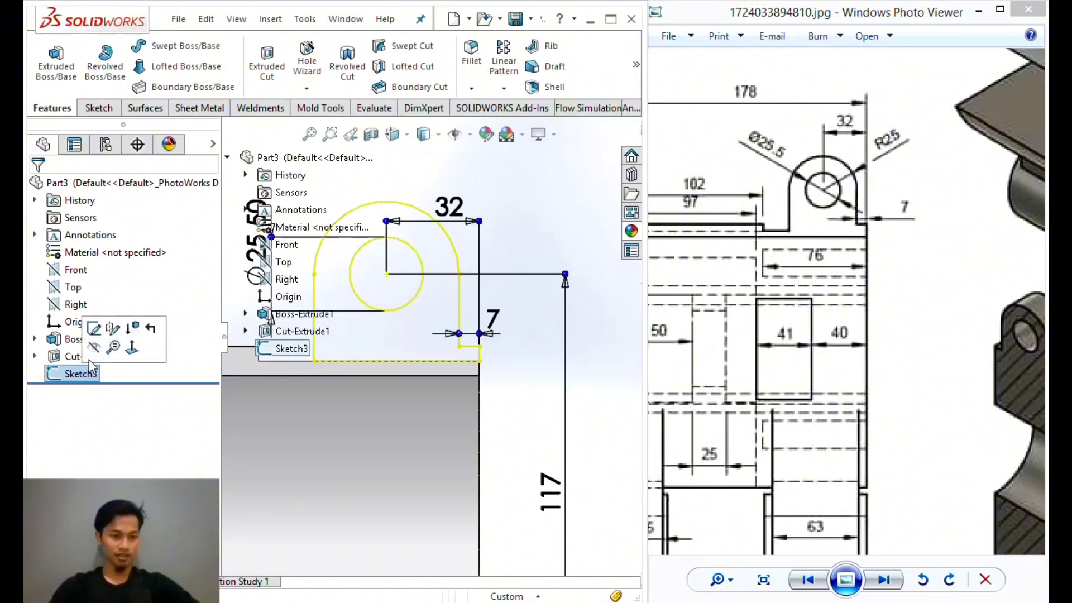
left_click(98, 338)
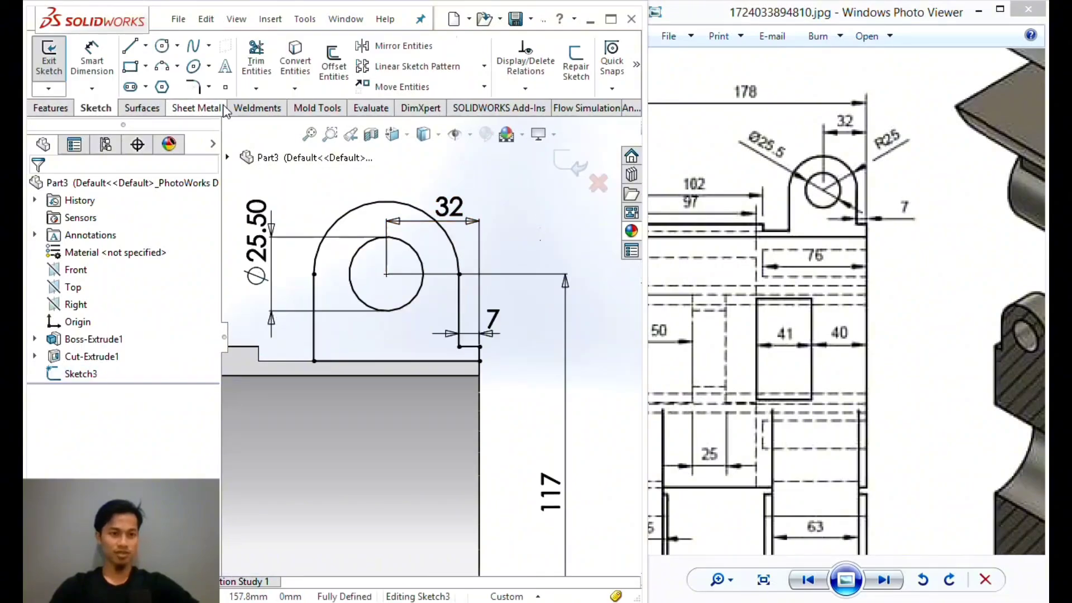
left_click(371, 108)
left_click(102, 80)
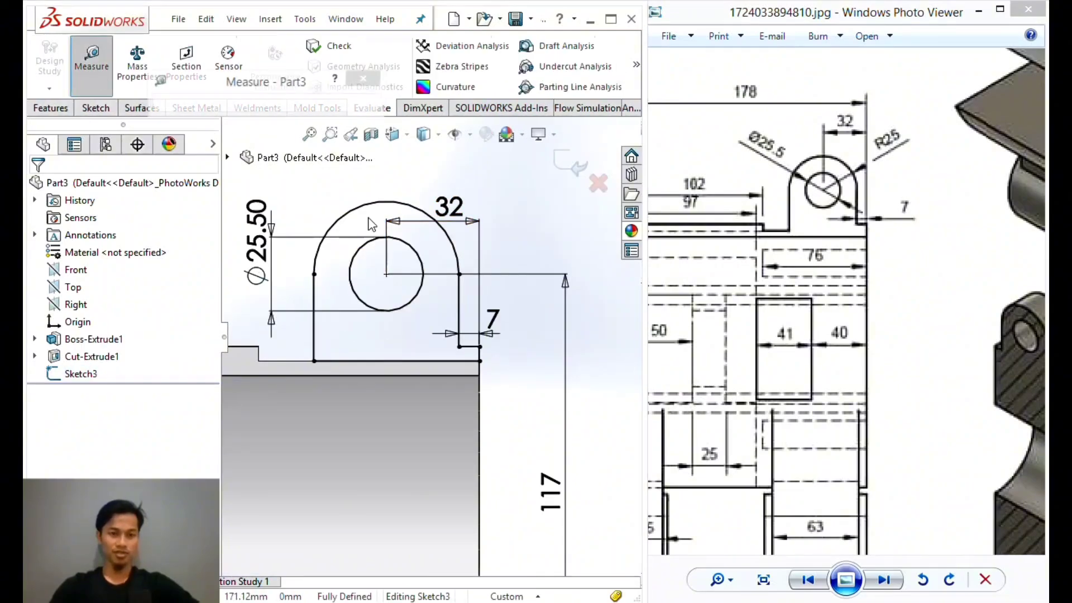
left_click(387, 201)
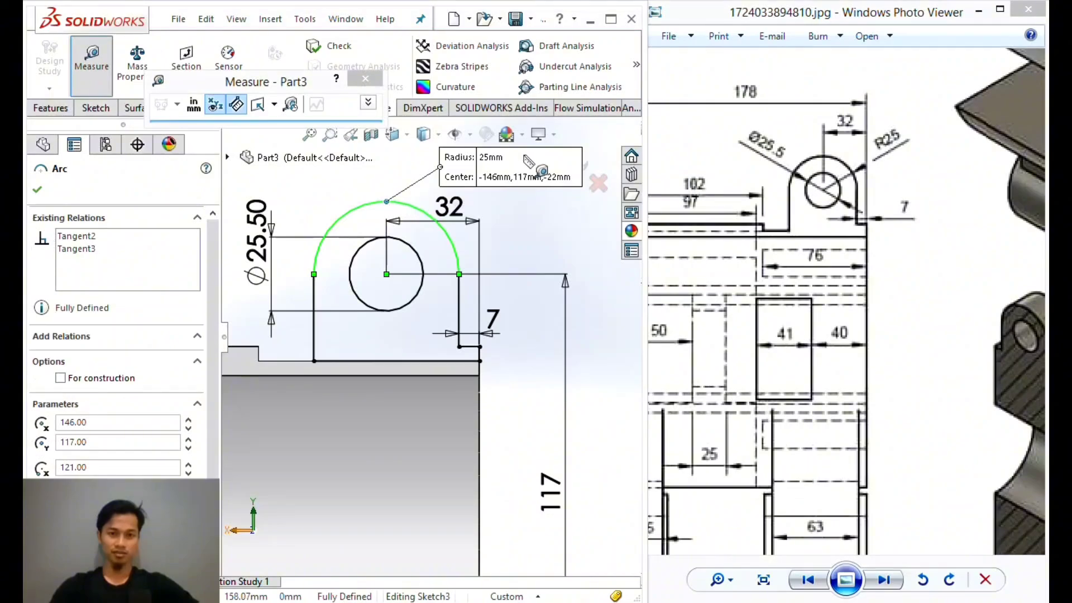
key("Escape")
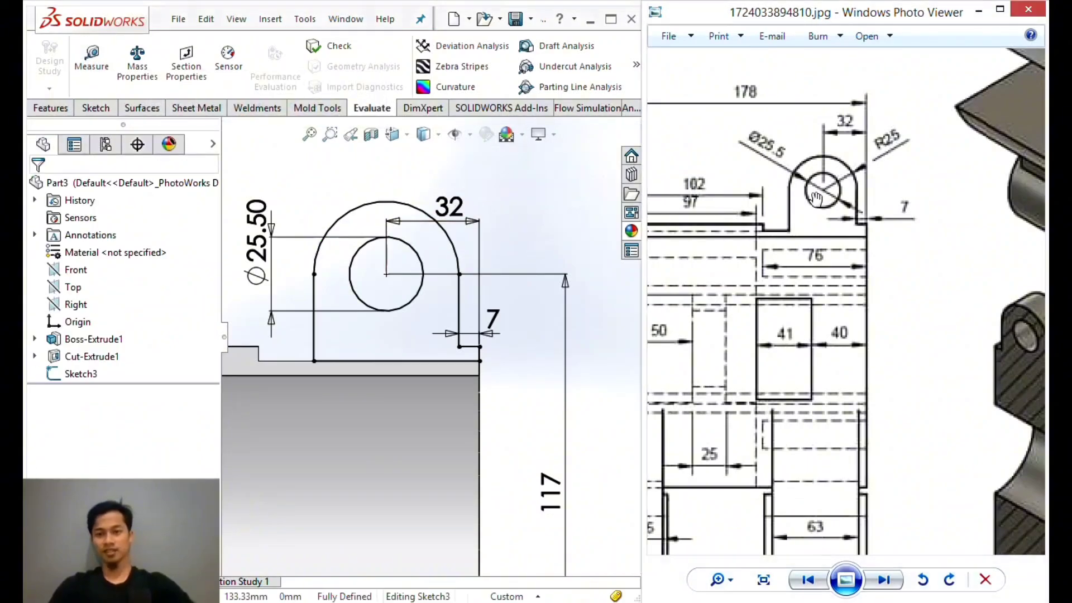
Check the lug's width in the drawing and extrude the lug profile Up To Surface, ending at the side face of the raised strip.
left_click_drag(741, 258, 870, 259)
left_click_drag(707, 291, 943, 234)
left_click_drag(801, 247, 868, 251)
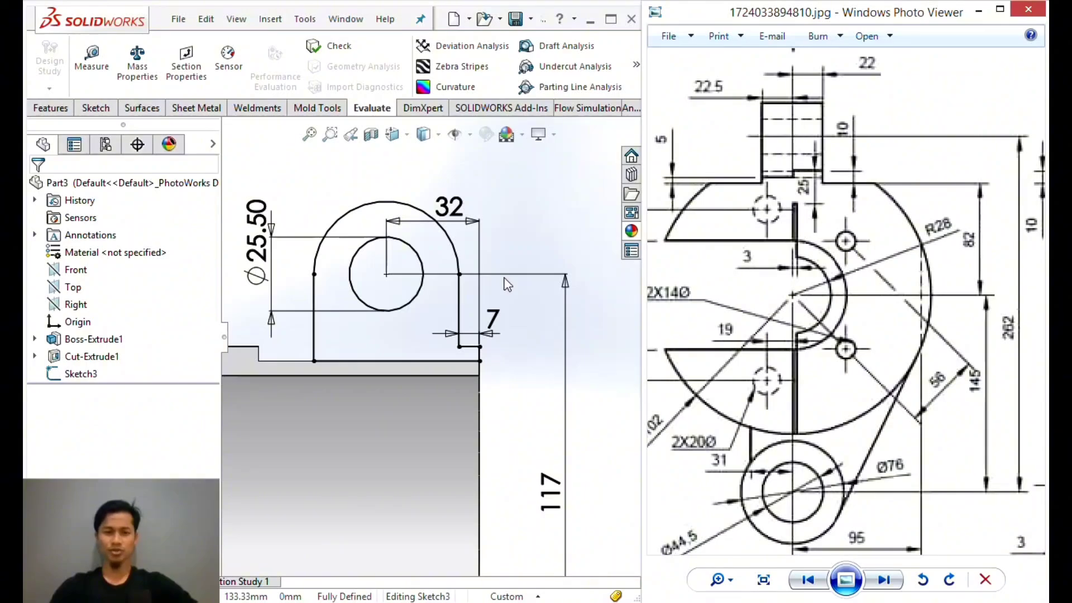
left_click(496, 247)
scroll(477, 261, "up", 4)
middle_click_drag(427, 268, 453, 277)
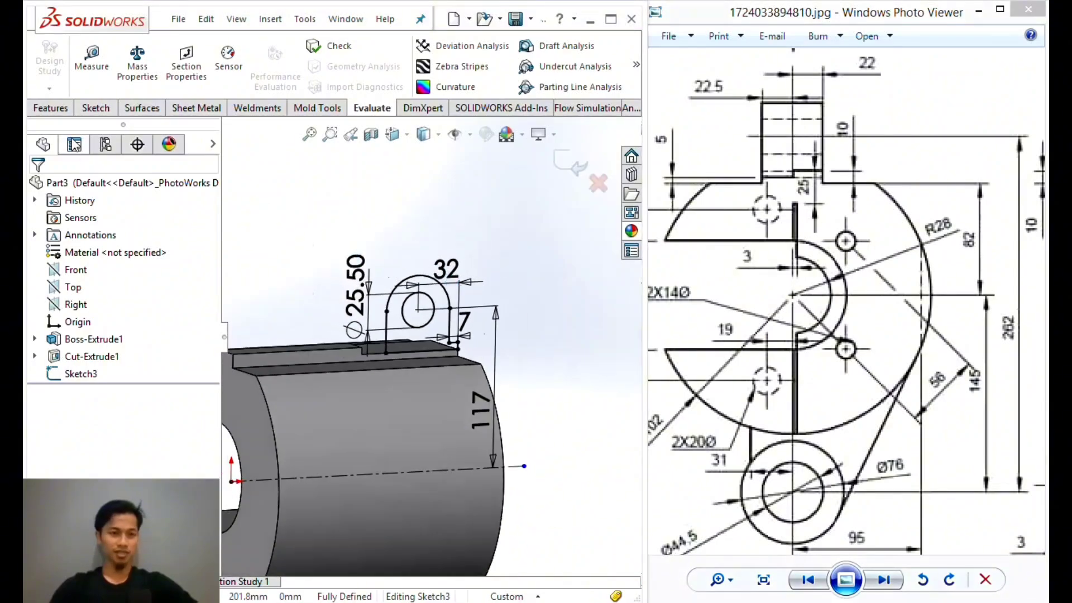
left_click(62, 108)
left_click(56, 61)
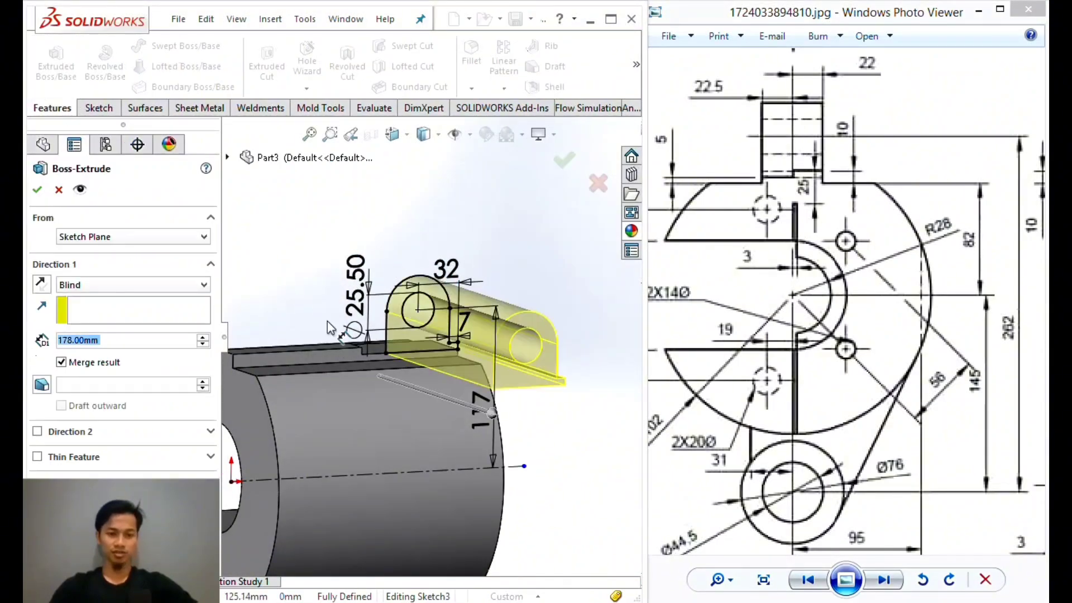
middle_click_drag(327, 320, 458, 327)
left_click(133, 284)
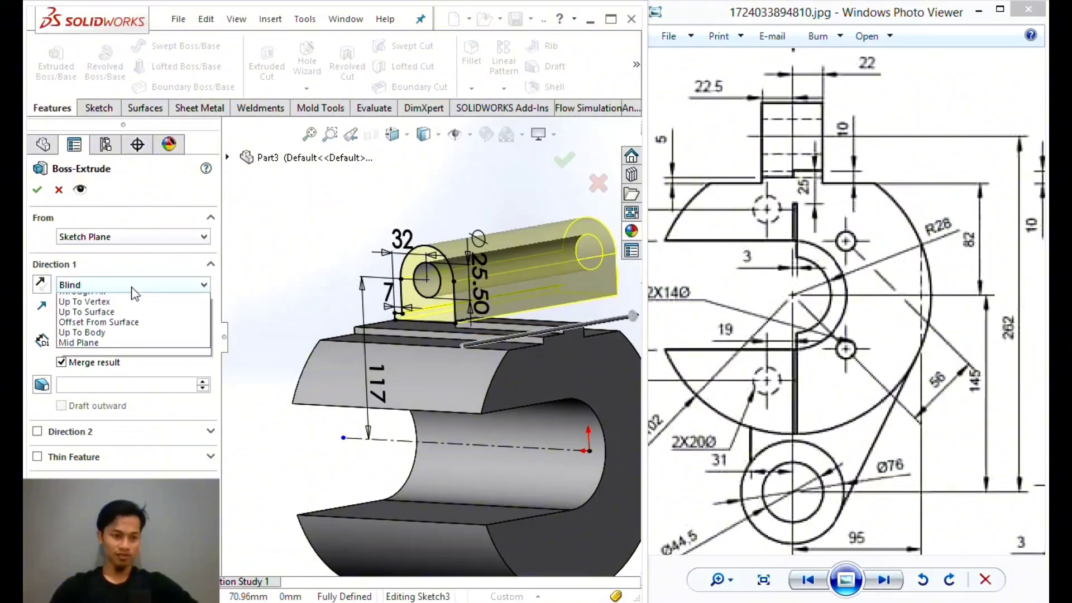
left_click(112, 329)
scroll(402, 327, "down", 5)
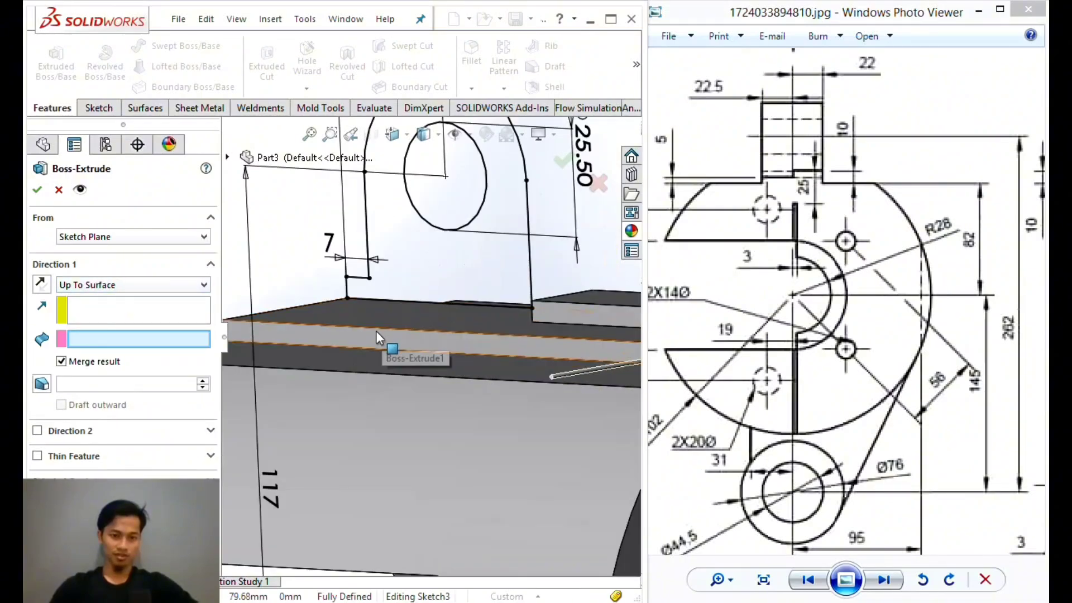
left_click(368, 334)
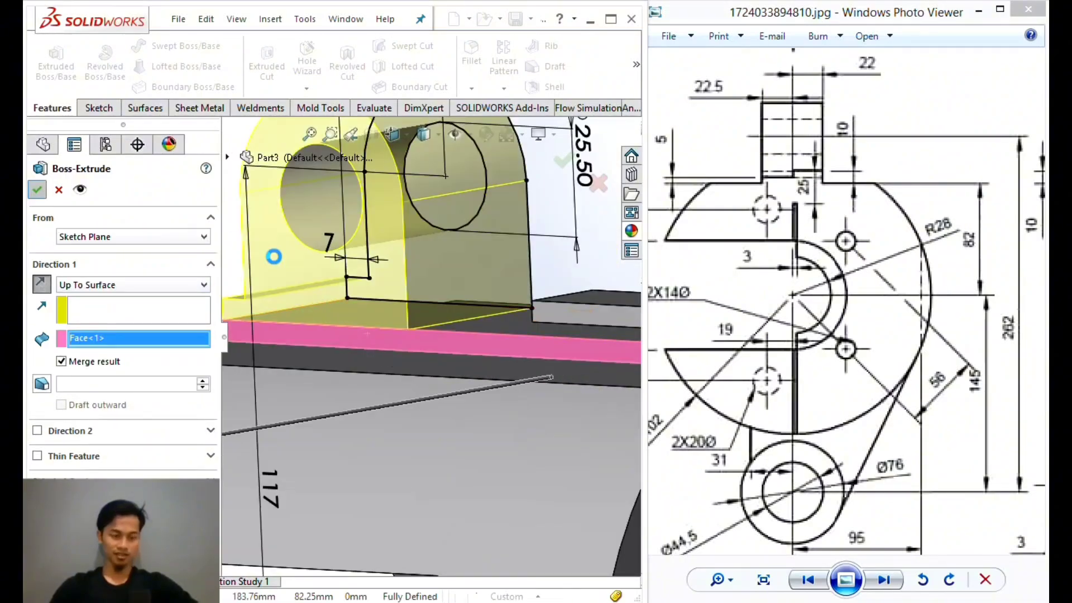
scroll(478, 293, "up", 5)
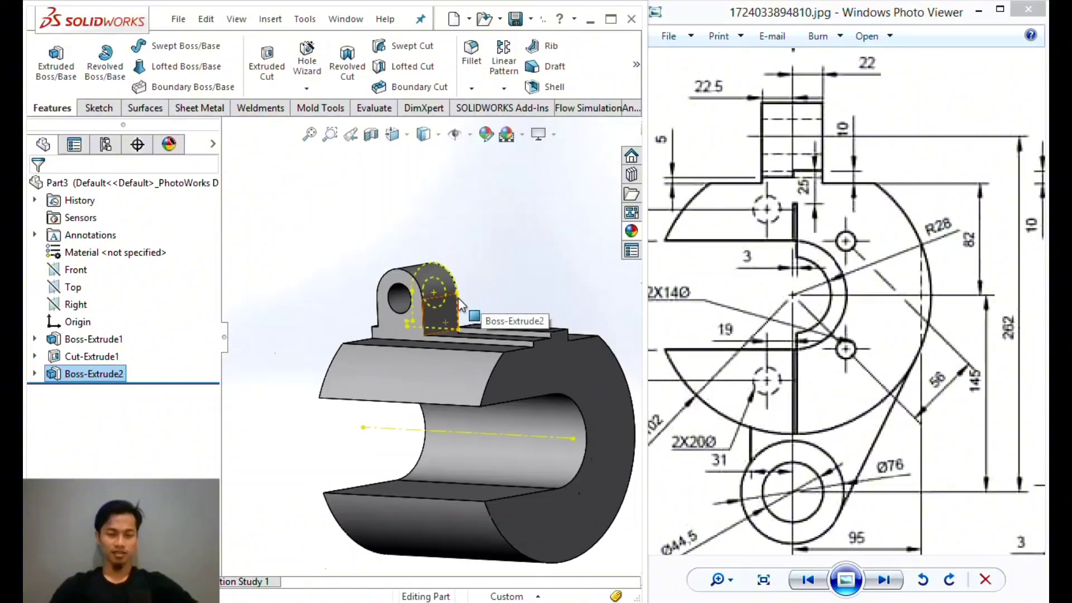
Show the part in the isometric view and compare it with the isometric picture in the drawing.
mouse_move(474, 295)
middle_mouse_down()
mouse_move(449, 340)
mouse_move(462, 189)
middle_mouse_up()
left_click(517, 274)
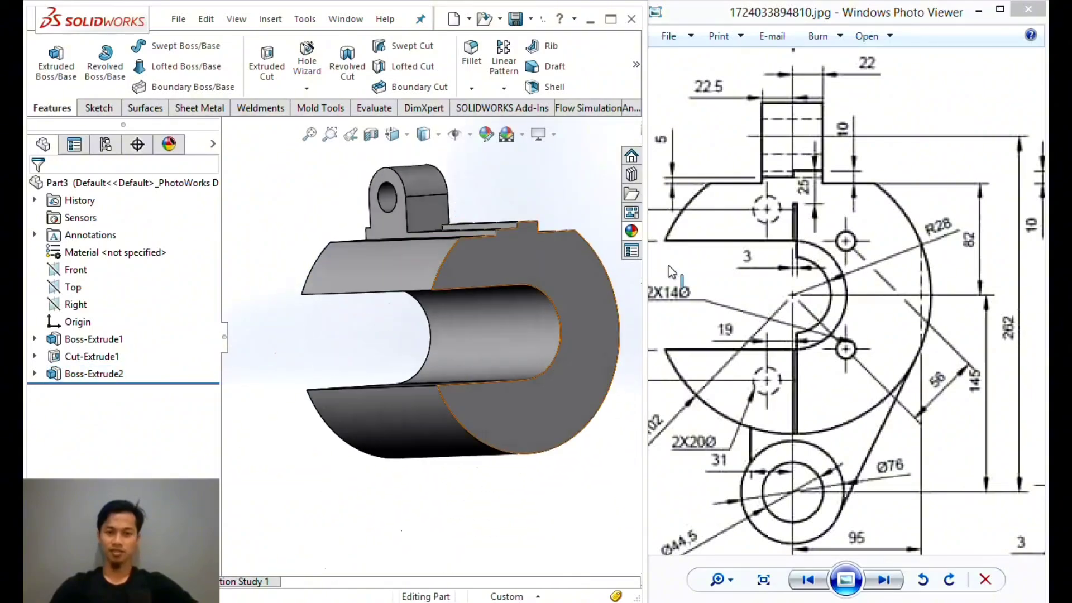
left_click_drag(767, 227, 659, 309)
left_click_drag(832, 233, 717, 354)
left_click_drag(924, 242, 843, 273)
left_click_drag(971, 221, 764, 215)
left_click_drag(932, 204, 815, 240)
left_click_drag(893, 196, 847, 227)
middle_click_drag(579, 262, 366, 460)
key("space")
left_click(409, 316)
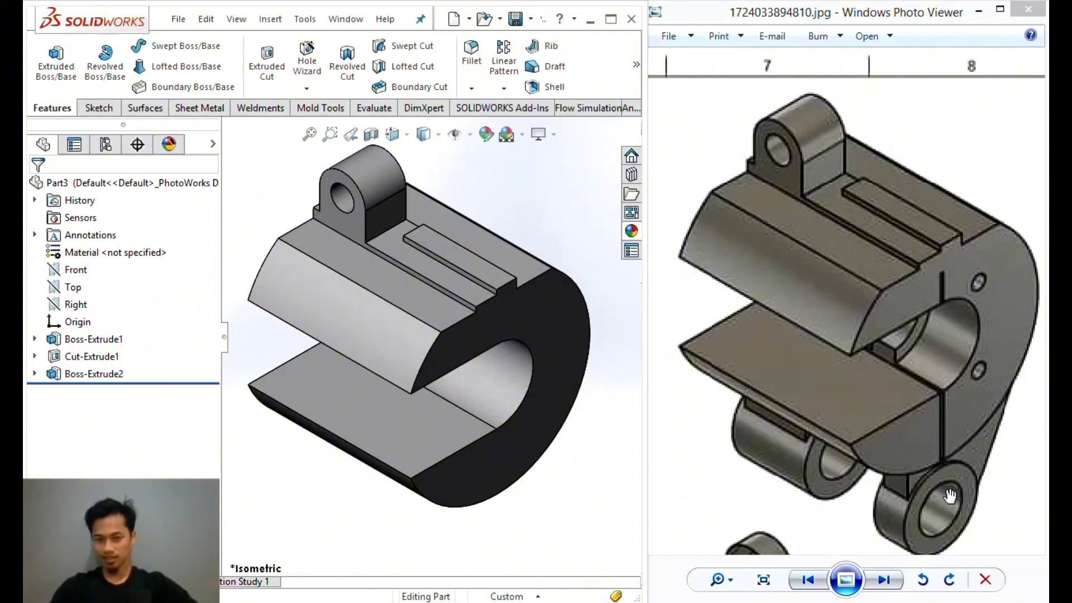
Start a sketch on the body's C-shaped end face opposite the lug, and inspect the narrow vertical slot in the drawing's front view.
left_click(553, 324)
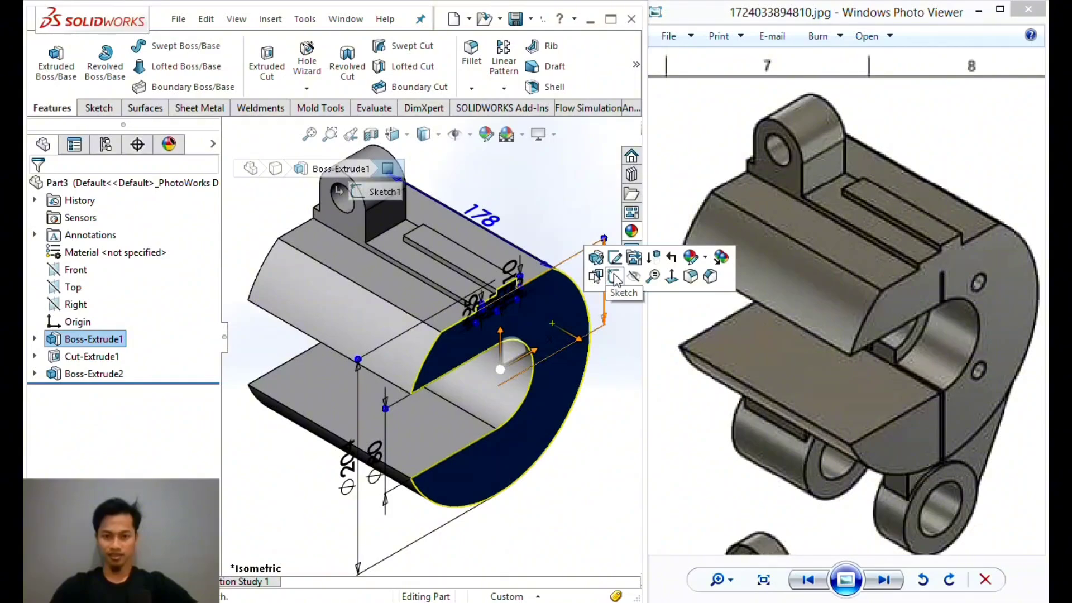
left_click(614, 275)
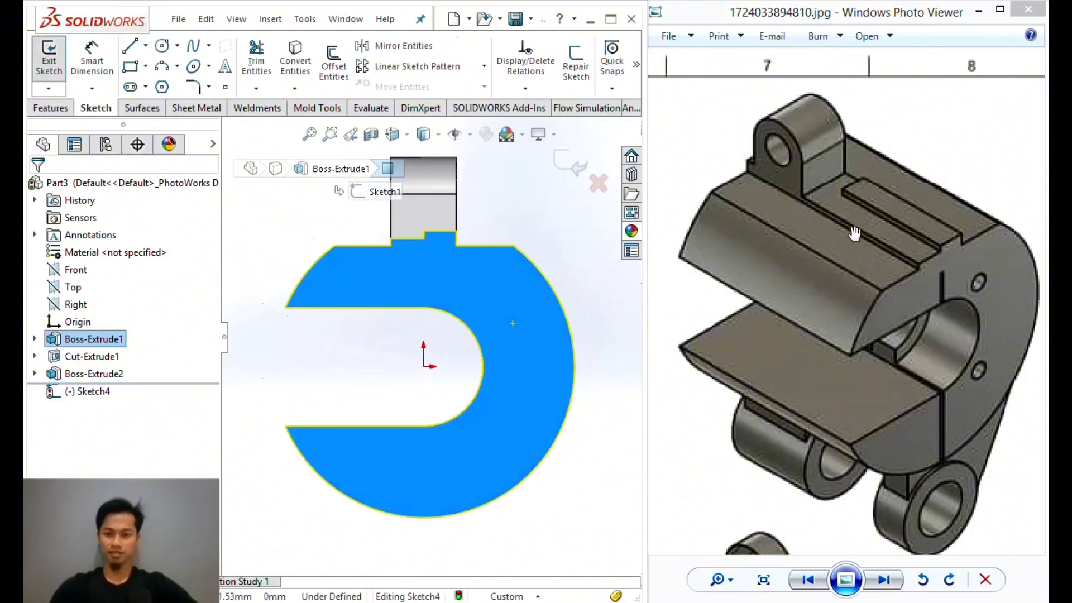
mouse_move(806, 267)
left_mouse_down()
mouse_move(926, 196)
mouse_move(941, 201)
left_mouse_up()
mouse_move(745, 352)
left_mouse_down()
mouse_move(825, 300)
mouse_move(899, 224)
left_mouse_up()
left_click_drag(809, 315, 921, 210)
mouse_move(753, 342)
left_mouse_down()
mouse_move(781, 316)
mouse_move(960, 263)
left_mouse_up()
scroll(780, 166, "up", 4)
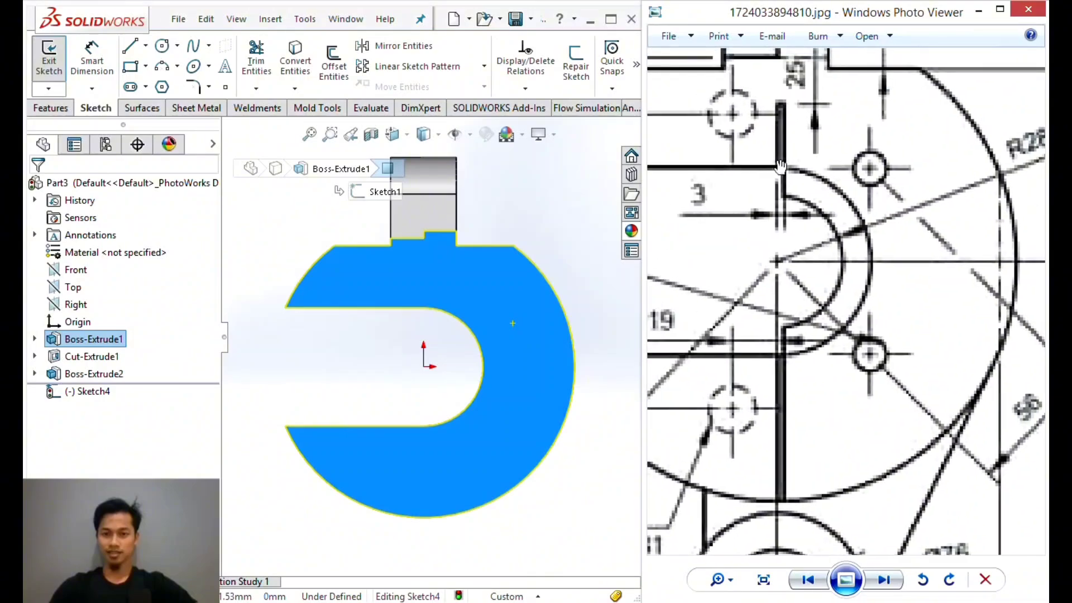
scroll(780, 167, "up", 1)
left_click_drag(702, 228, 739, 297)
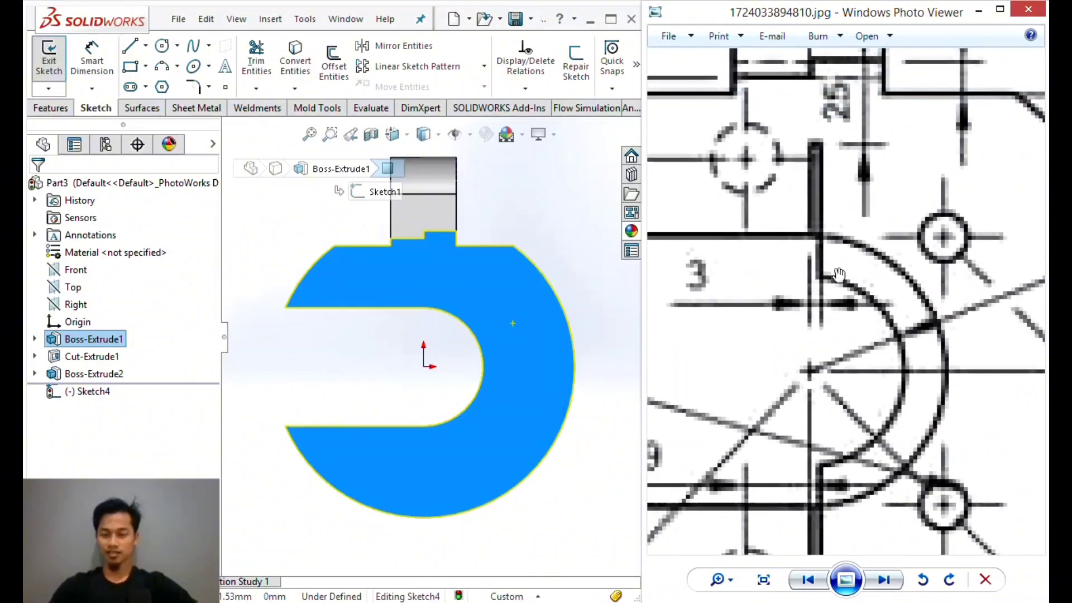
Examine the narrow slot in the drawing's front view, including its width and its offset from the raised strip.
left_click_drag(805, 295, 807, 280)
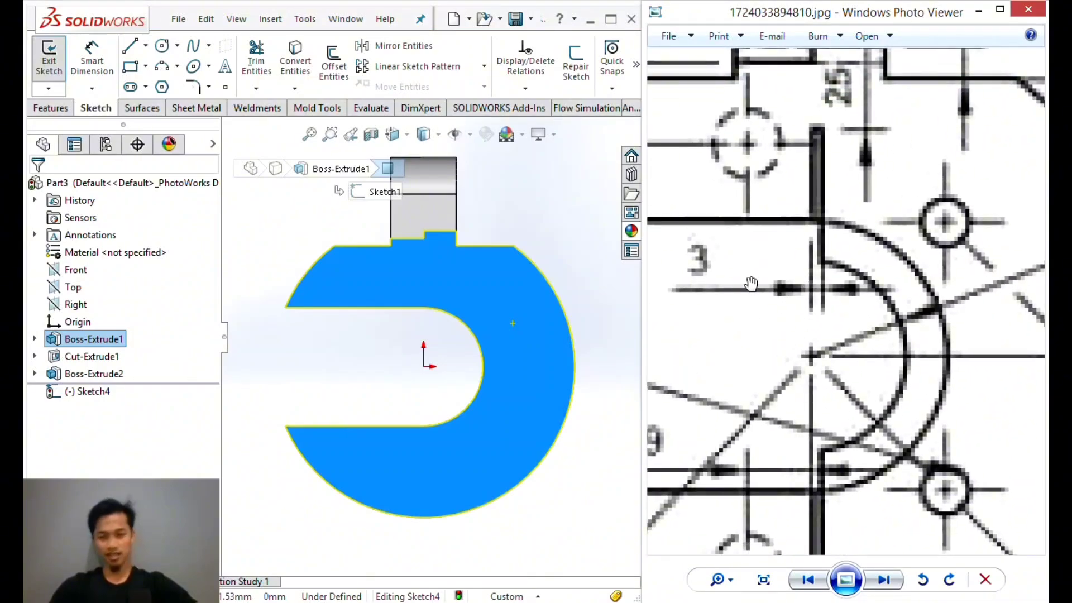
scroll(759, 303, "down", 3)
mouse_move(854, 294)
left_mouse_down()
mouse_move(882, 302)
mouse_move(872, 350)
mouse_move(910, 288)
mouse_move(797, 271)
left_mouse_up()
scroll(872, 351, "down", 1)
scroll(908, 284, "down", 1)
left_click_drag(896, 270, 871, 290)
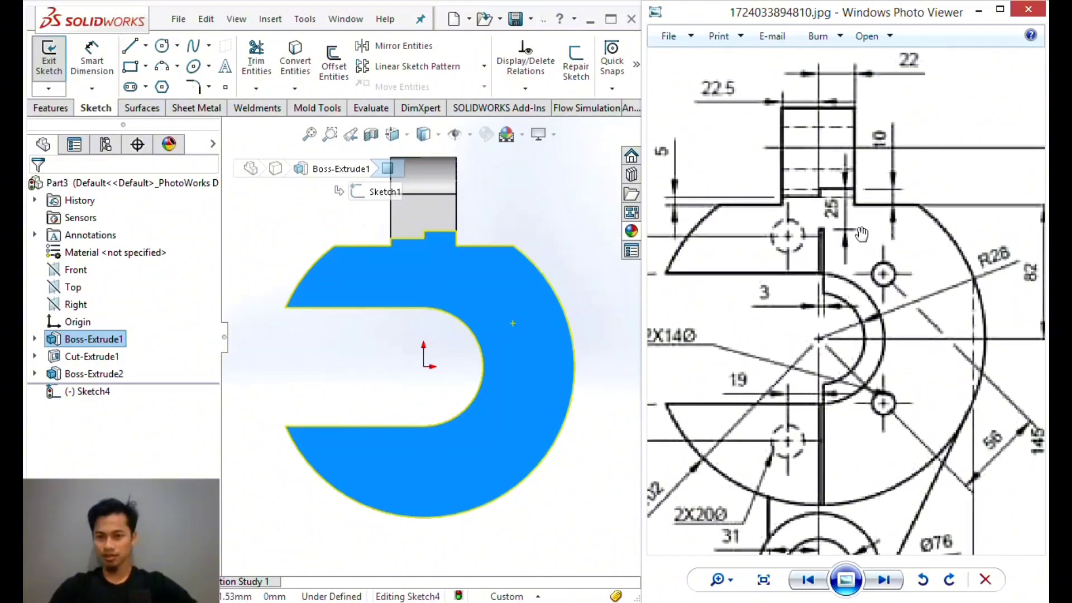
scroll(844, 264, "up", 1)
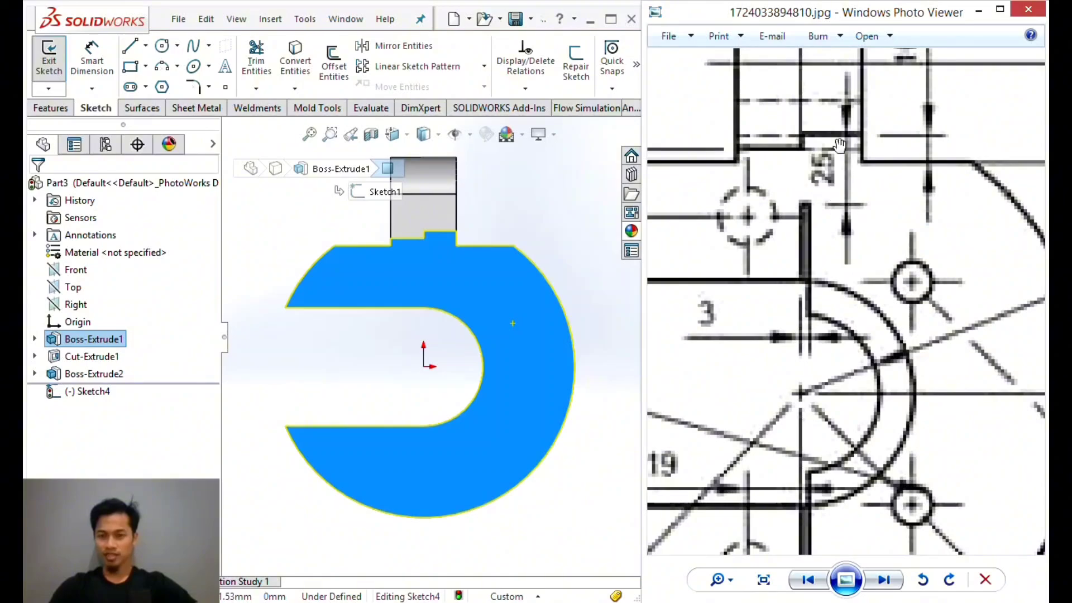
left_click(571, 200)
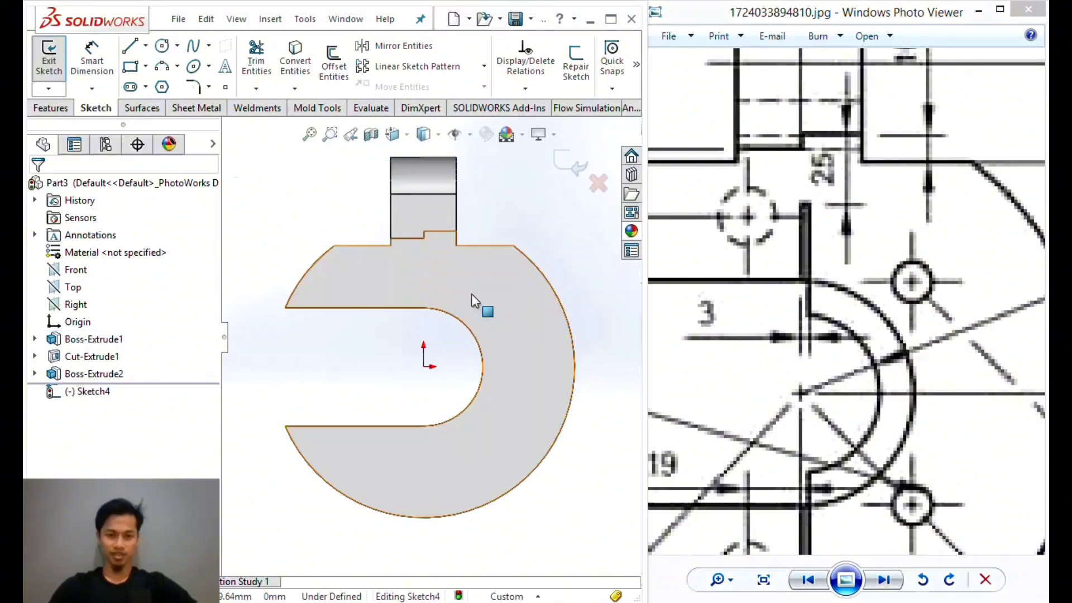
Sketch a vertical construction centerline about 84 mm long through the origin, from inside the C-shaped opening up into the face.
scroll(452, 317, "down", 3)
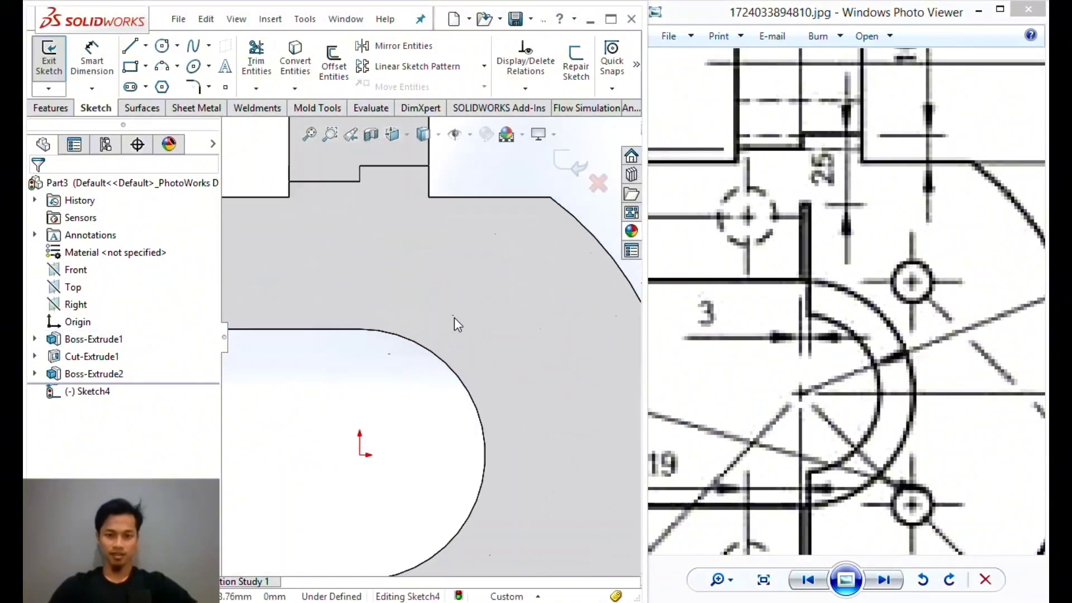
left_click(145, 45)
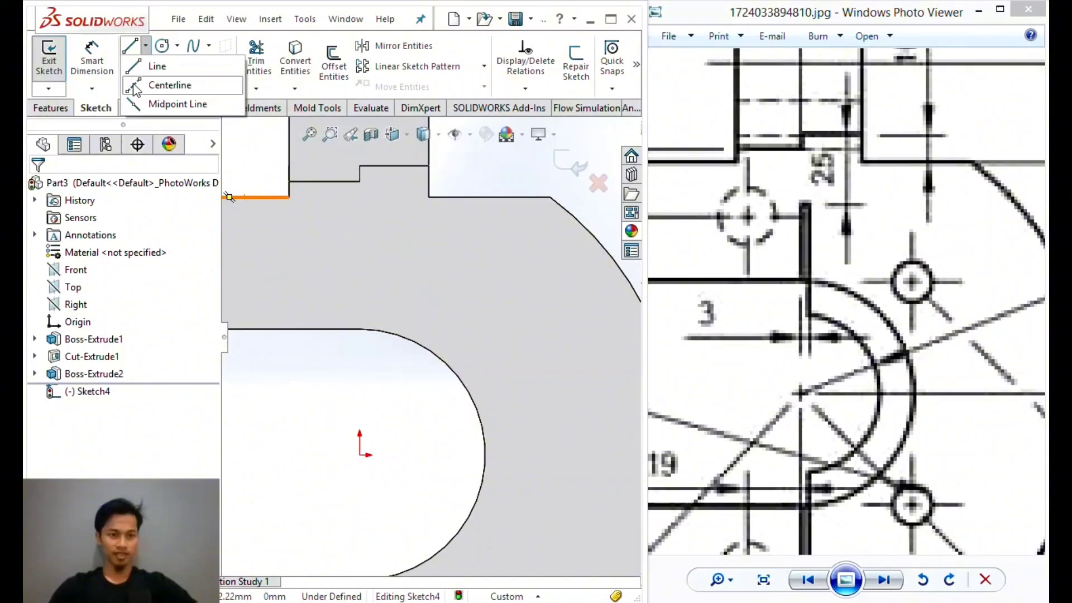
left_click(136, 88)
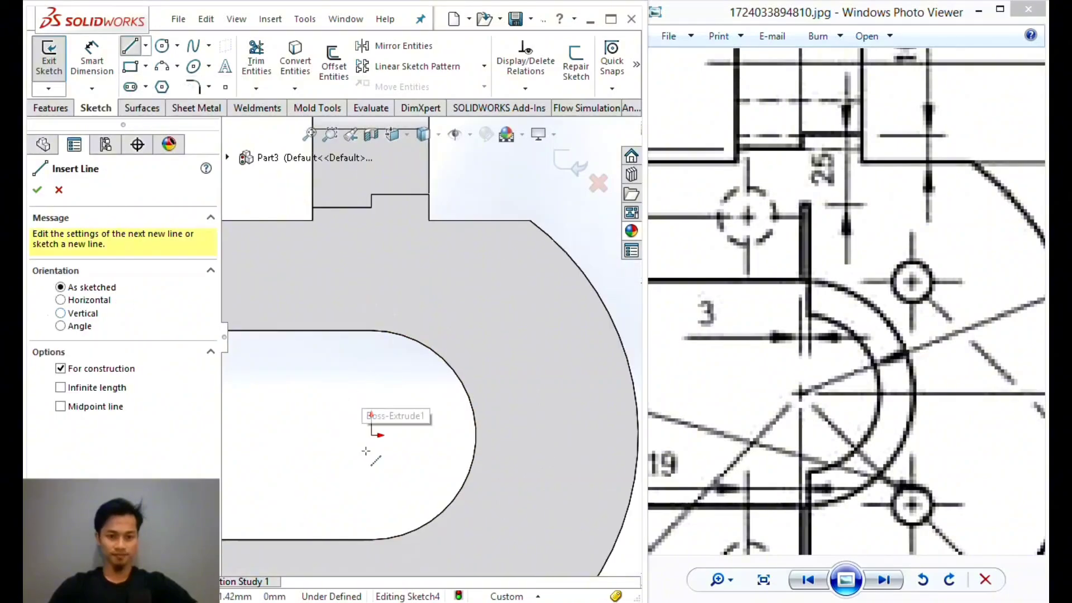
left_click(371, 505)
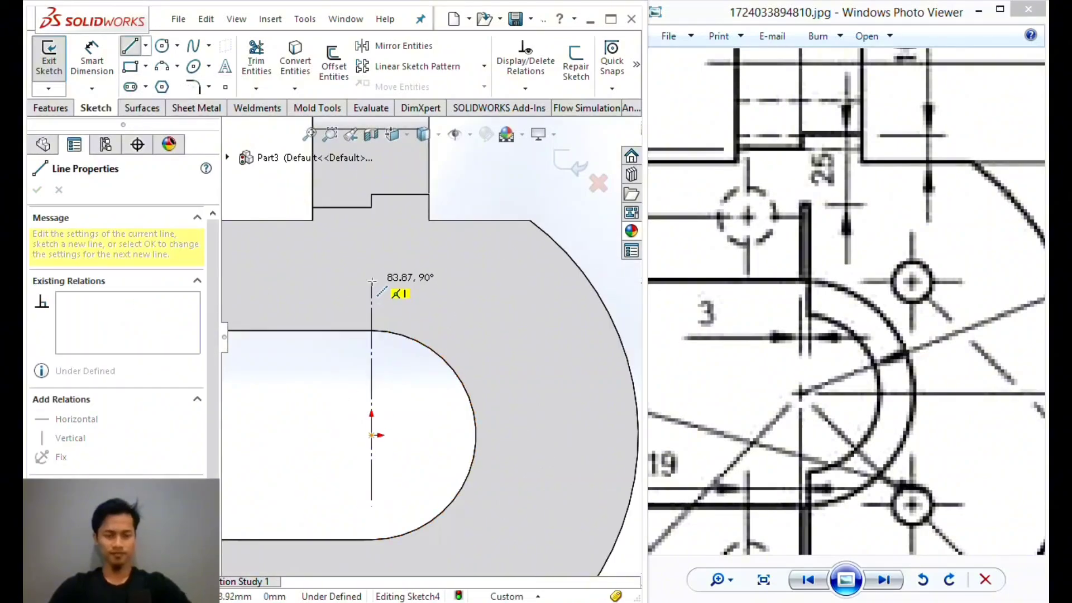
double_click(371, 280)
key("Escape")
Add a Midpoint relation between the vertical centerline and the origin.
left_click(371, 435)
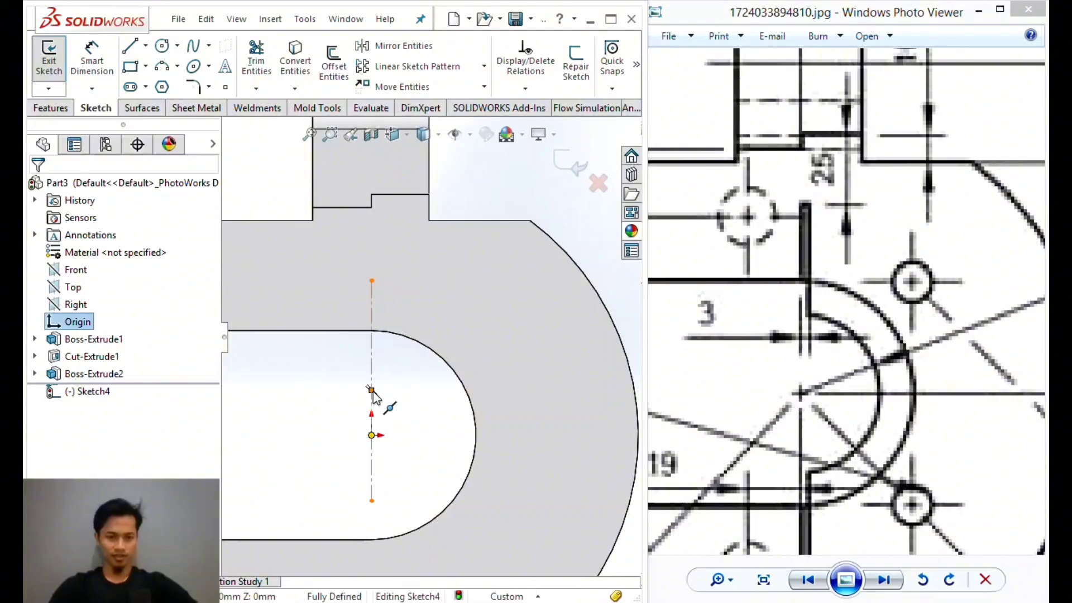
left_click(370, 388, "ctrl")
left_click(371, 391, "ctrl")
key("Escape")
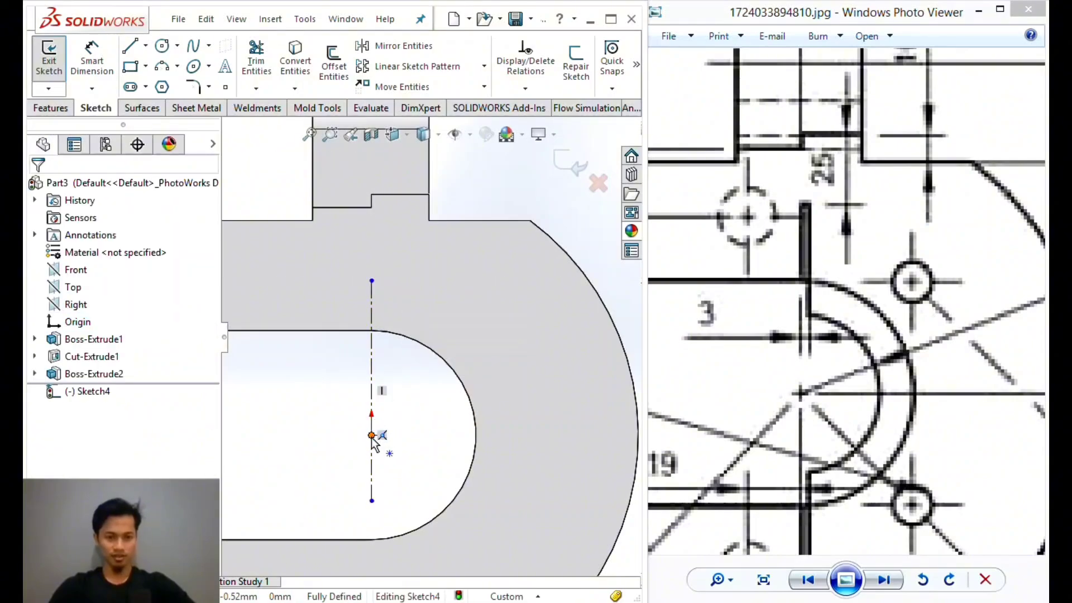
left_click(371, 377)
left_click(371, 436, "ctrl")
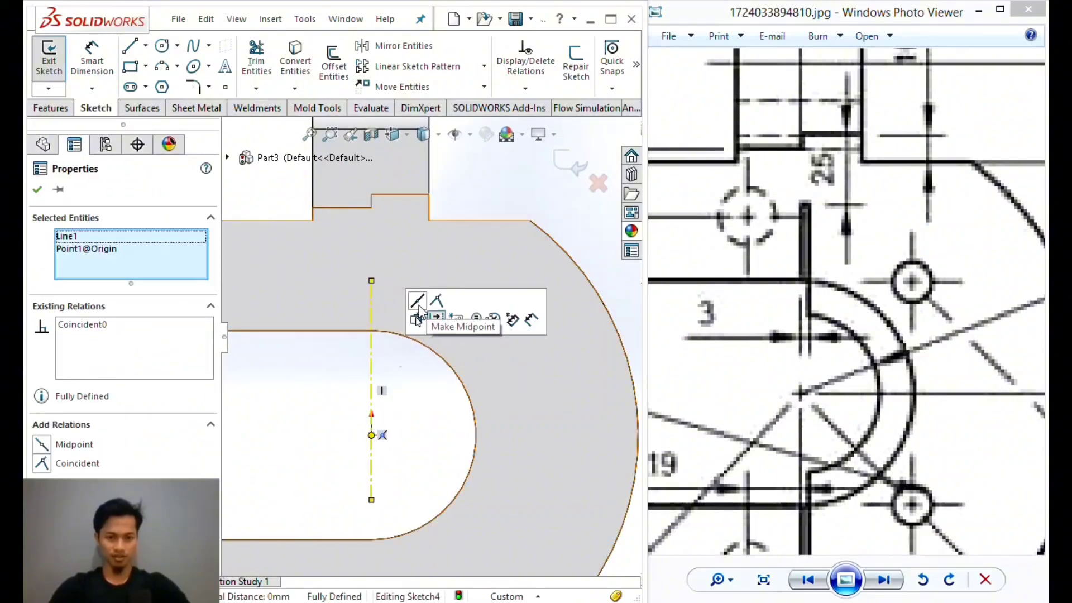
left_click(417, 300)
key("Escape")
Stretch the centerline past the body's outer arc, with its lower end about 126 mm below the origin.
scroll(430, 366, "up", 4)
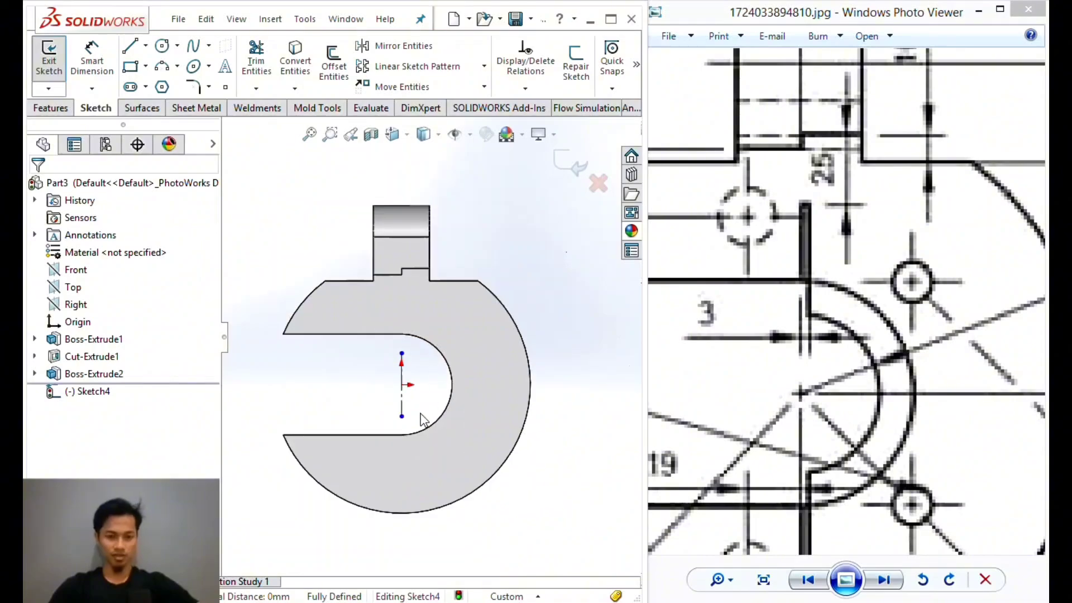
left_click_drag(401, 417, 407, 544)
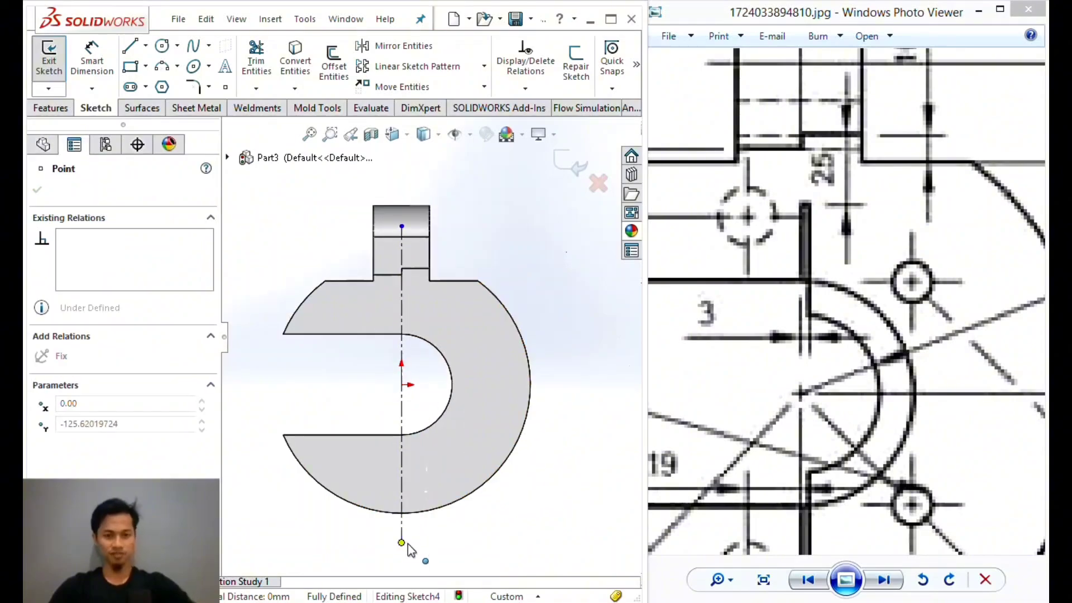
key("Escape")
Sketch the upper slot with three lines: up the centerline from the opening's edge, about 6 mm across, and down past the opening's arc.
scroll(397, 290, "down", 5)
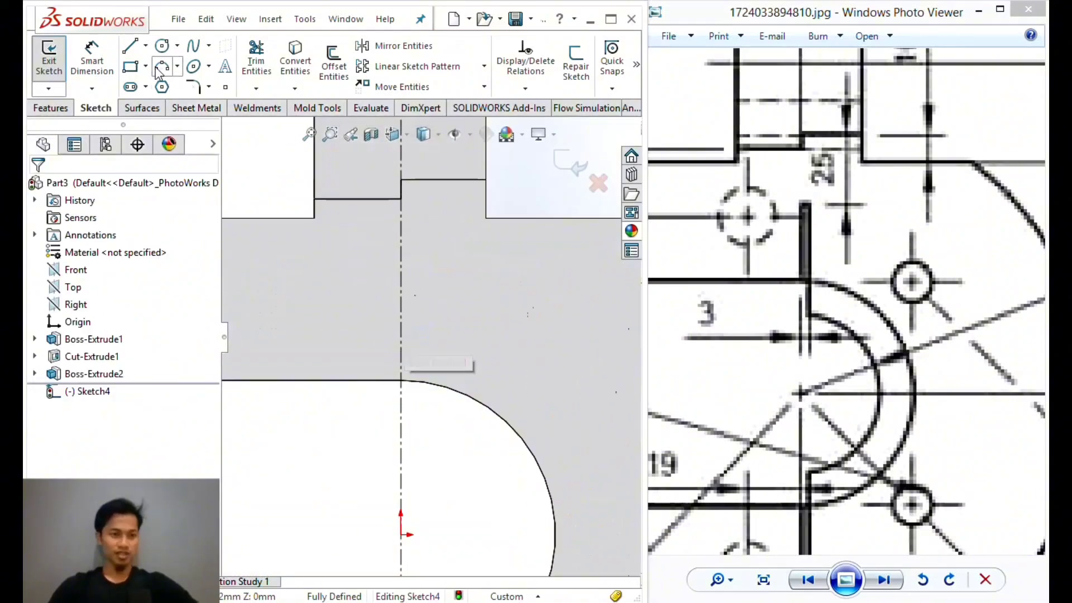
left_click(401, 381)
key("Escape")
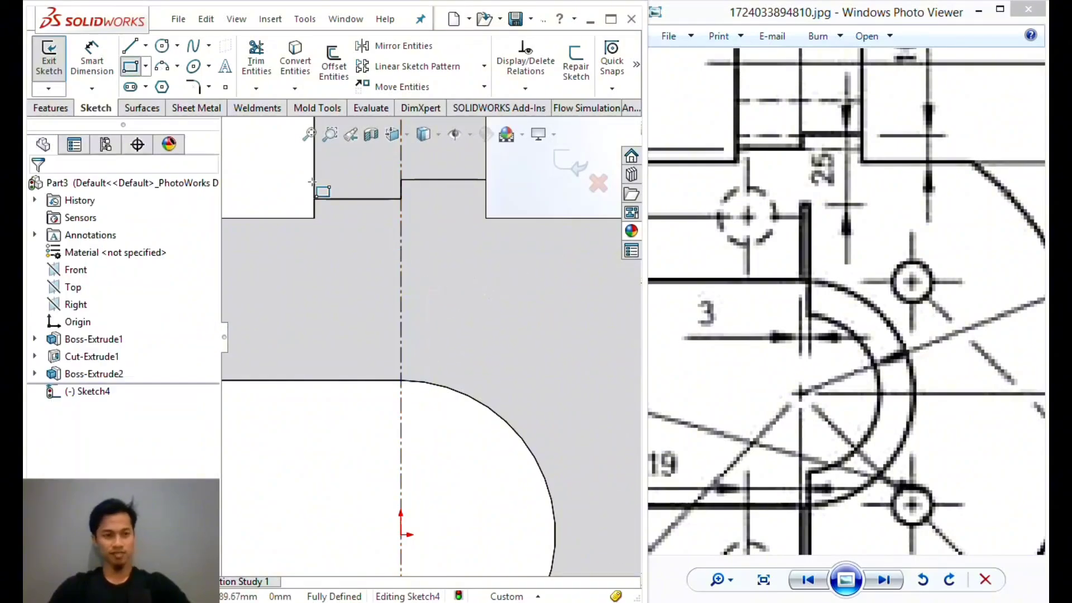
left_click(131, 52)
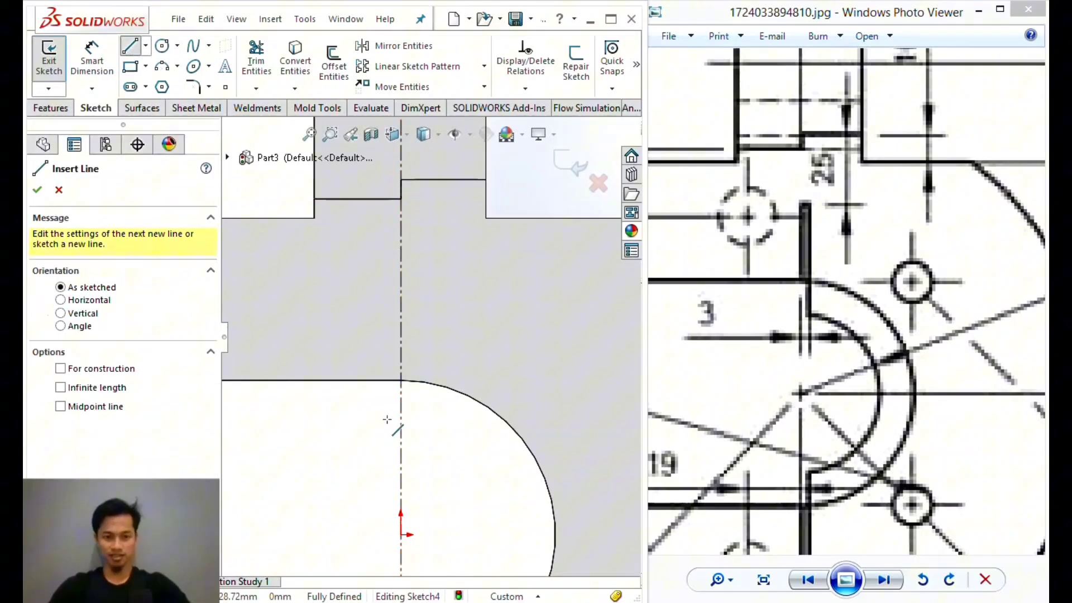
left_click(401, 381)
left_click(401, 278)
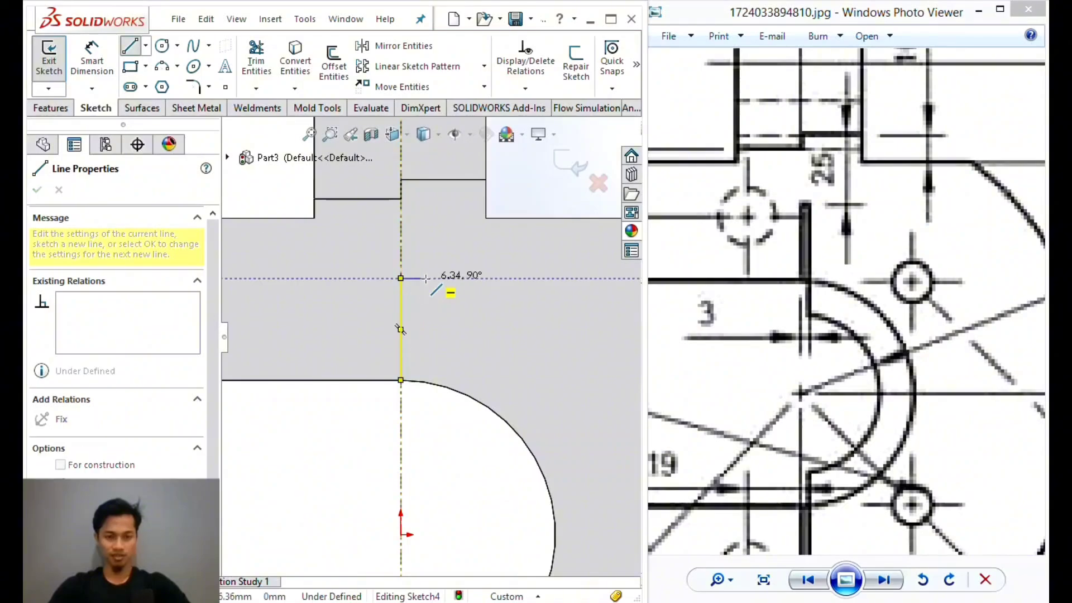
left_click(426, 278)
left_click(422, 432)
key("Escape")
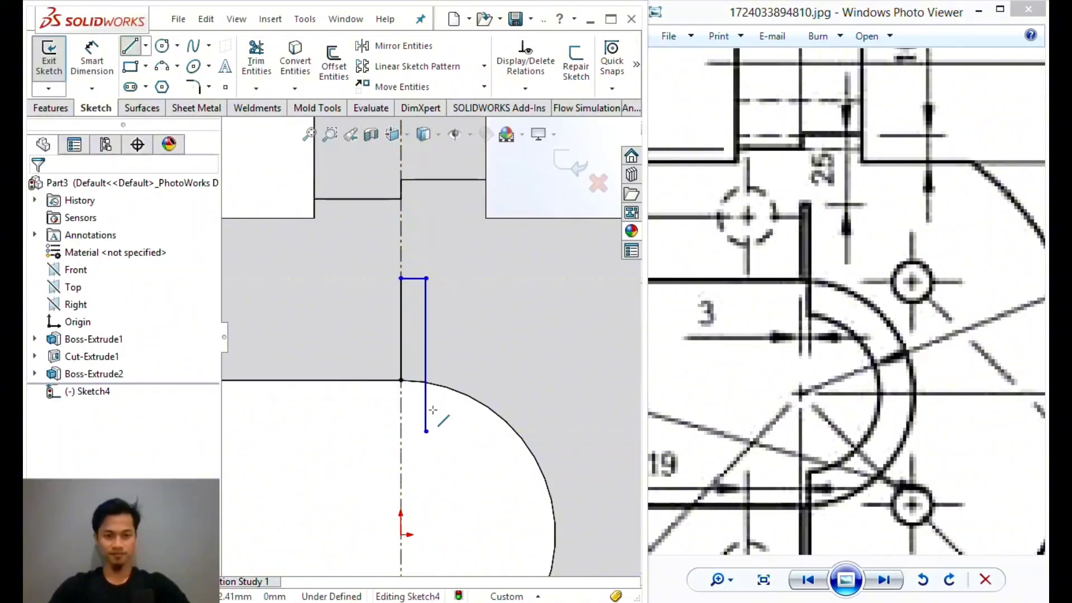
Dimension the upper slot's width between its two vertical lines as 3 mm.
left_click(92, 59)
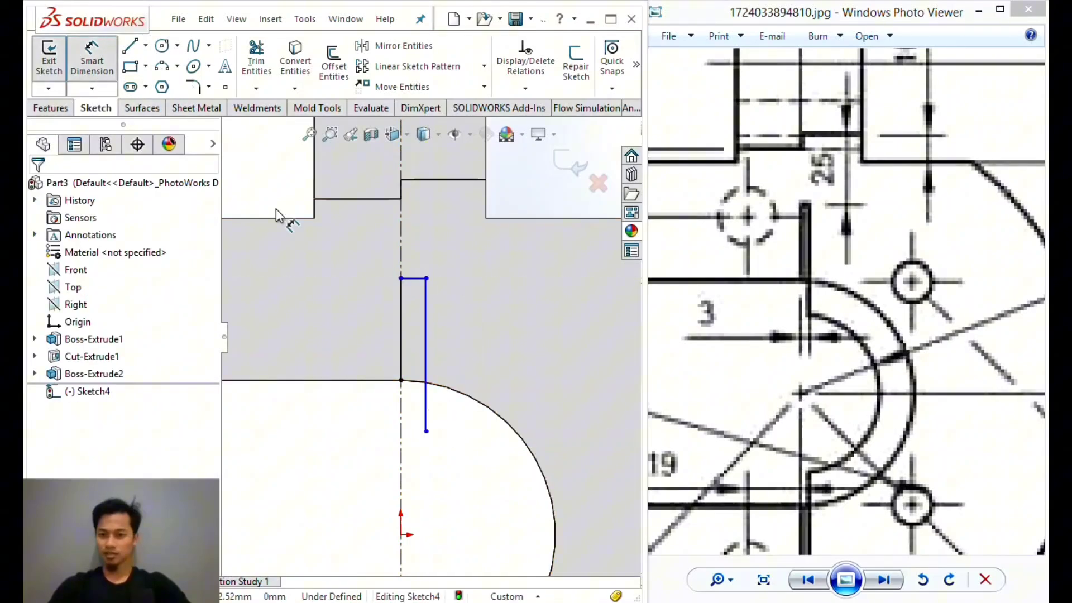
left_click(402, 324)
left_click(426, 311)
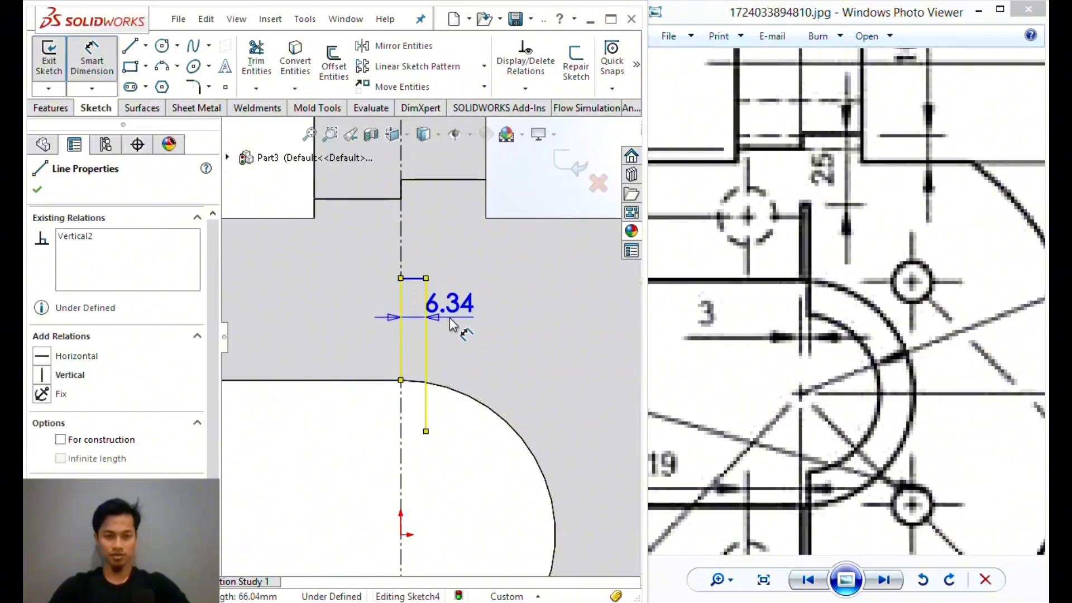
left_click(454, 325)
type("3")
key("Return")
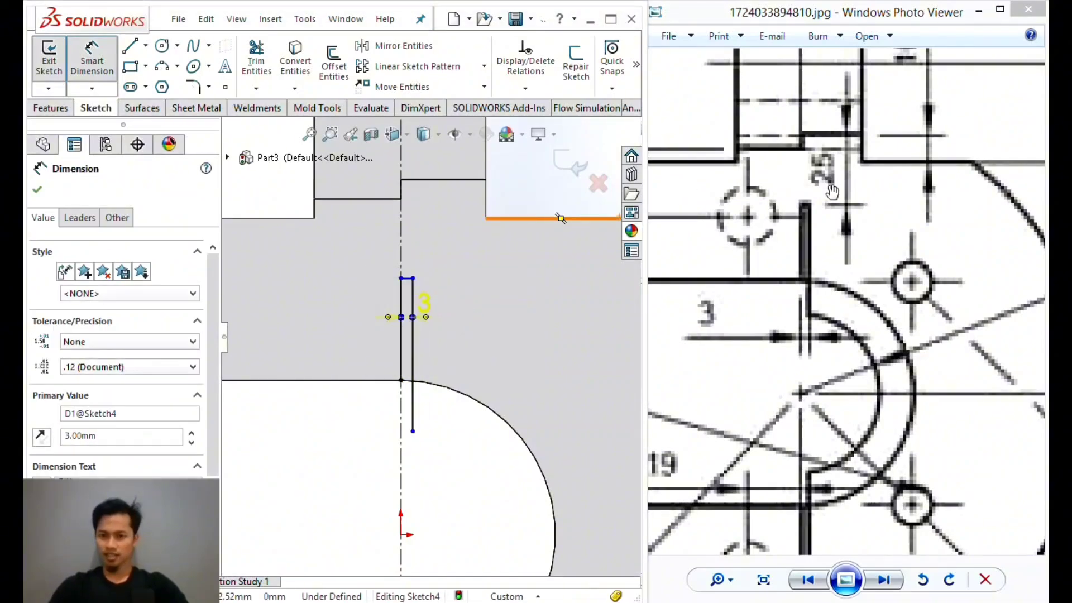
Dimension the upper slot's top end 25 mm below the stepped edge at the lug.
left_click(412, 278)
left_click(428, 180)
left_click(459, 245)
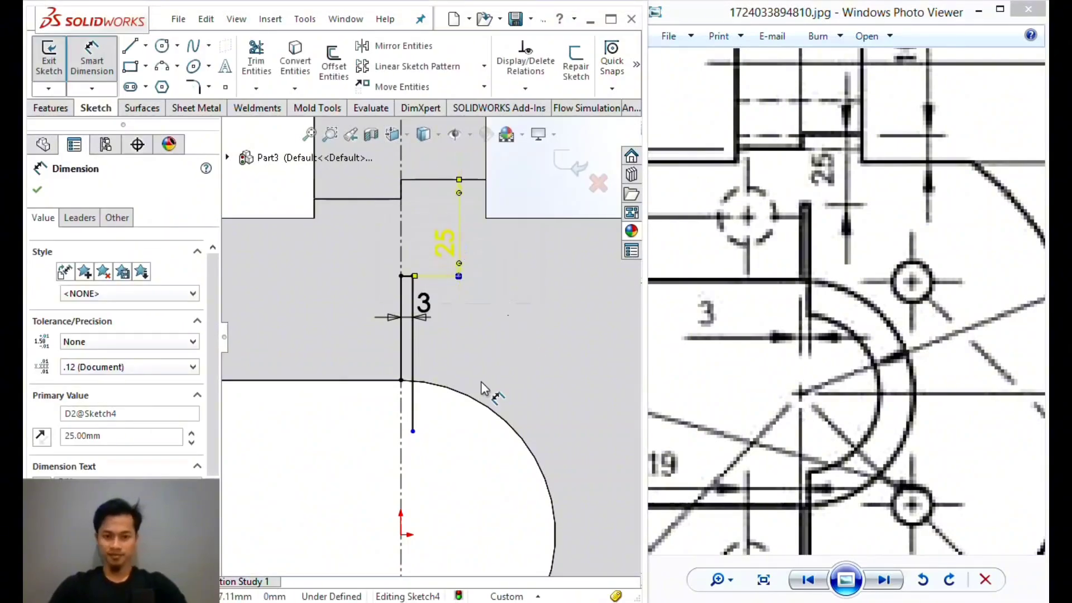
key("Escape")
Convert the opening's arc edge into the sketch and trim the excess so that the upper slot profile closes along the arc.
left_click(441, 387)
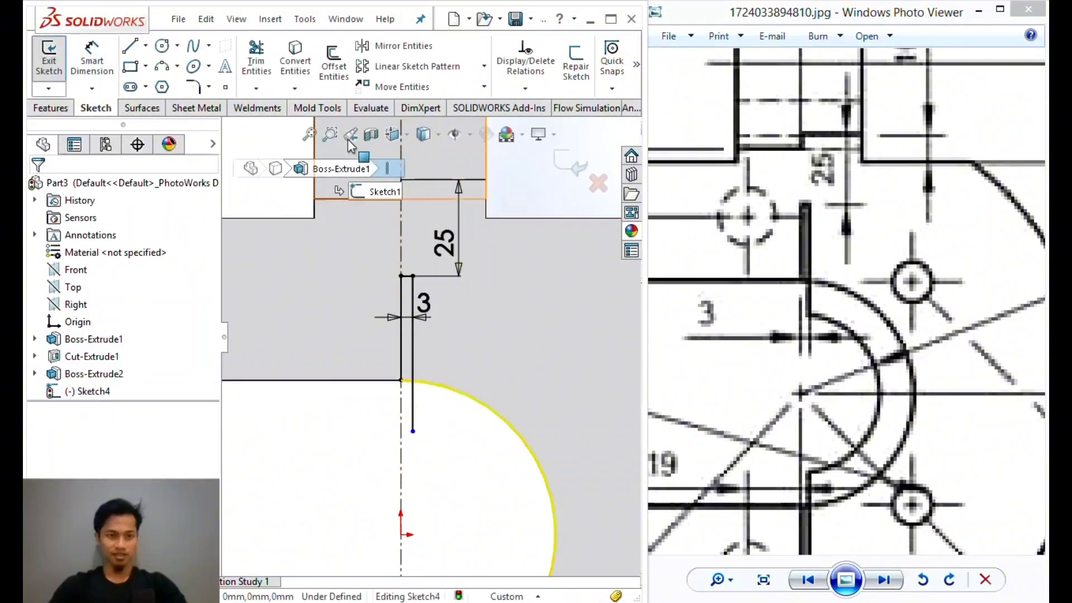
left_click(297, 65)
left_click(256, 59)
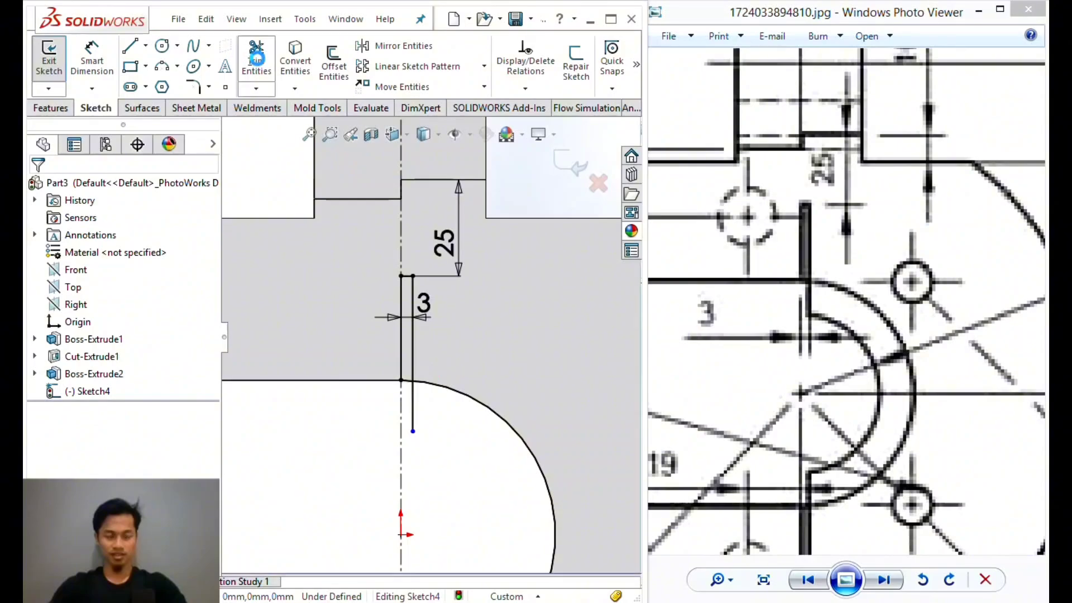
left_click(430, 384)
scroll(429, 419, "up", 8)
scroll(427, 507, "down", 3)
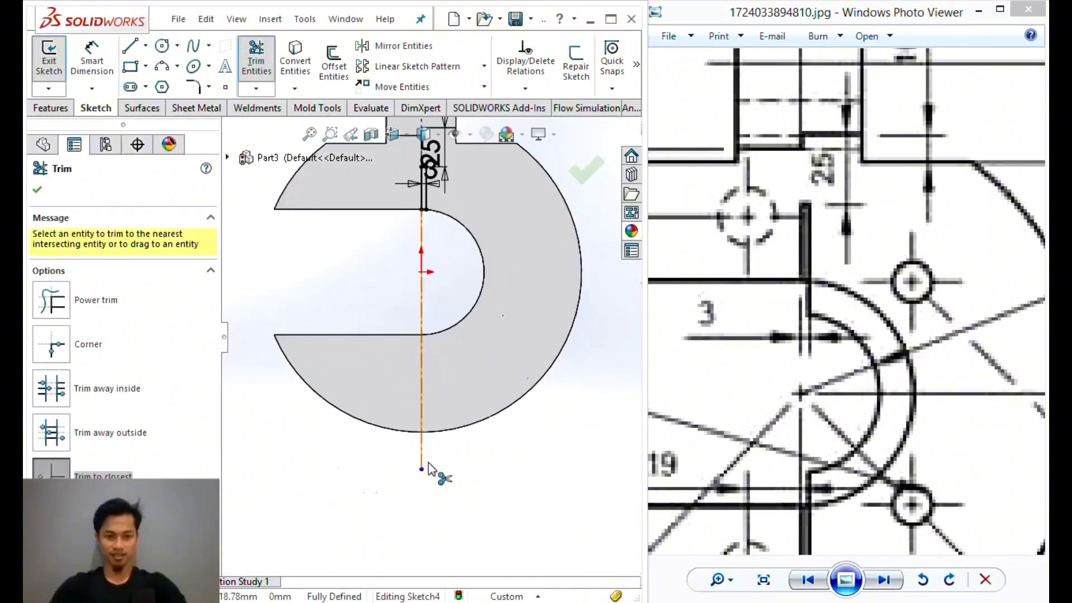
Check the lower slot in the drawing and sketch a corner rectangle about 86 mm tall from the centerline through the body's lower section.
scroll(428, 467, "down", 2)
left_click_drag(811, 499, 805, 254)
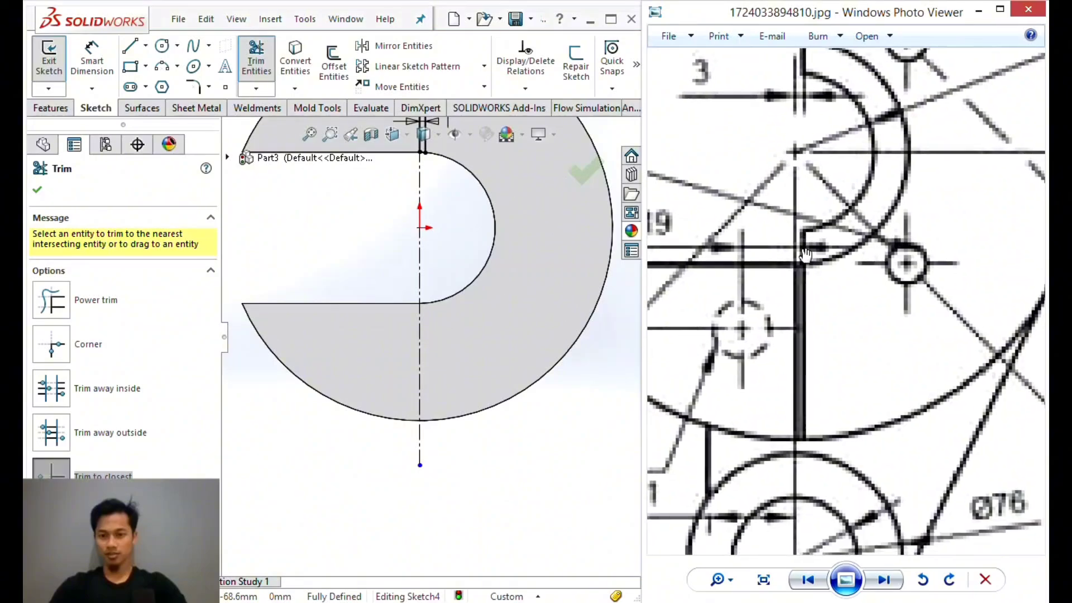
left_click(130, 45)
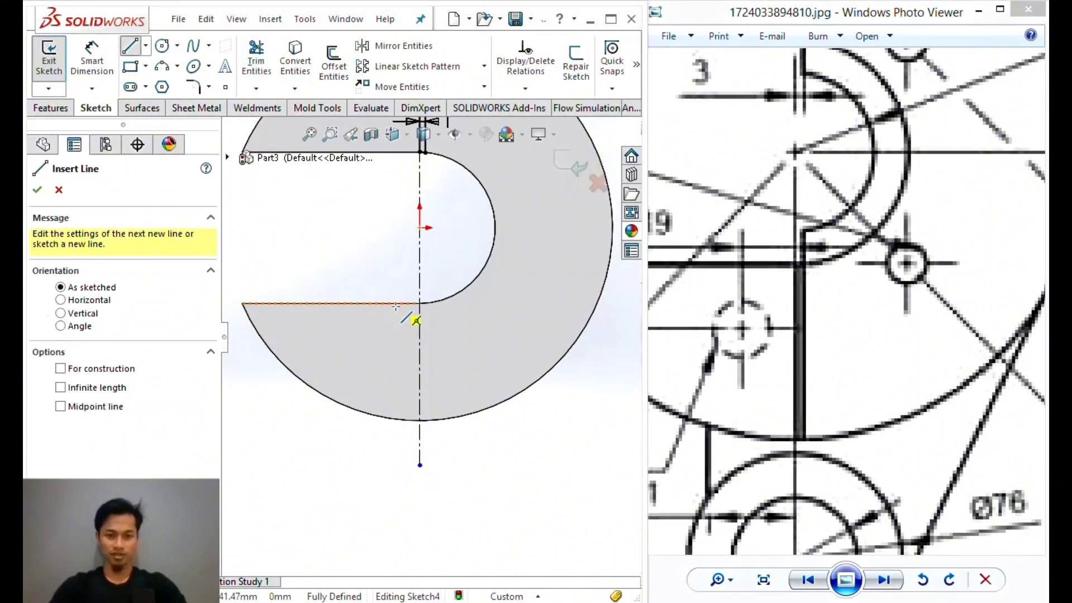
left_click(131, 66)
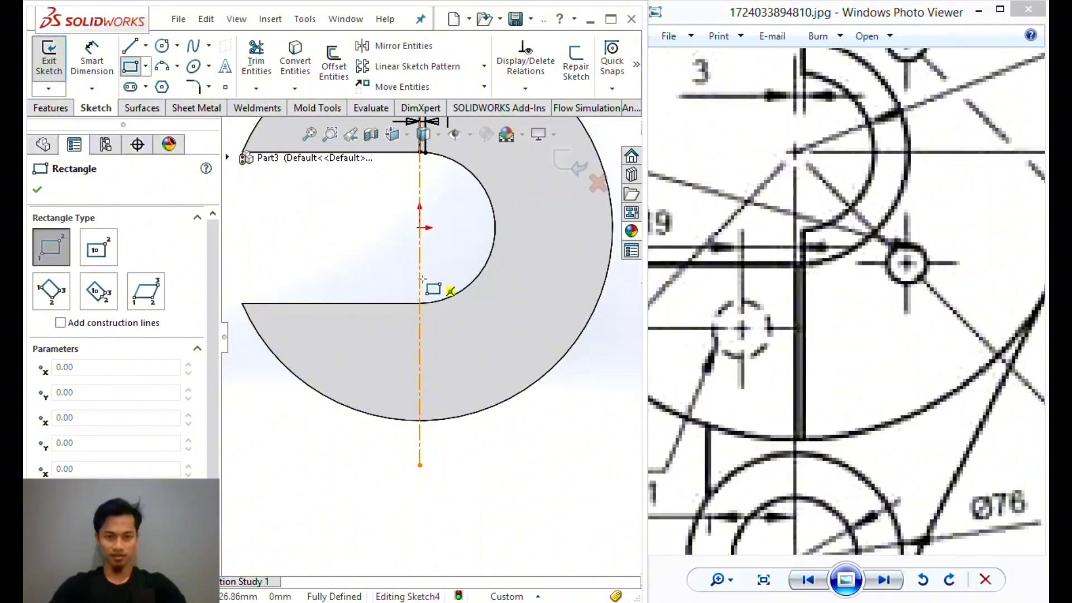
left_click(434, 442)
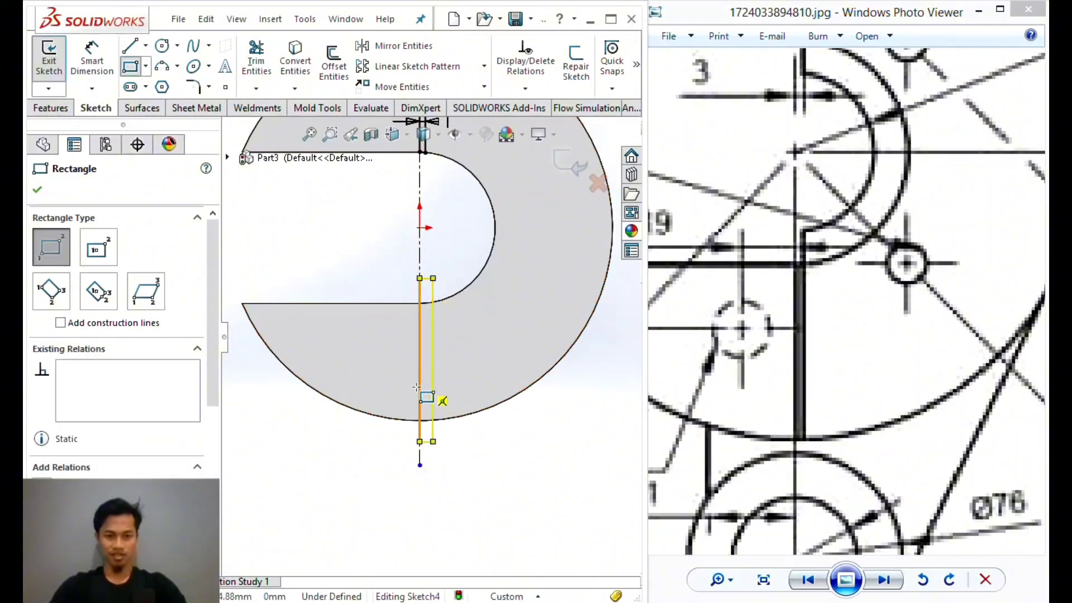
Dimension the lower slot rectangle's width between its vertical sides as 3 mm.
left_click(92, 59)
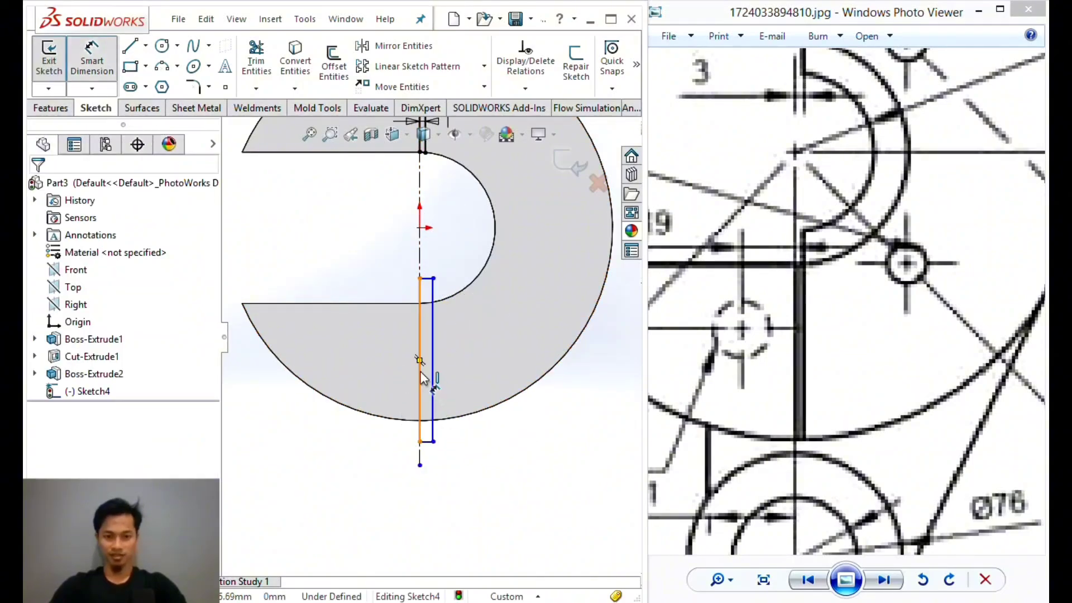
left_click(420, 373)
left_click(433, 399)
left_click(483, 466)
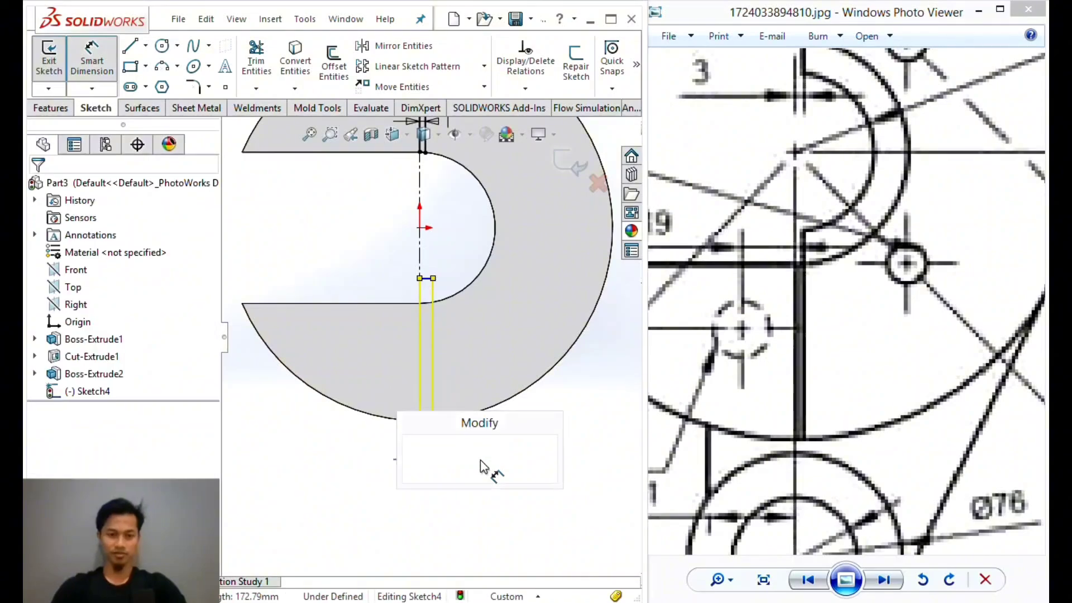
type("3")
key("Return")
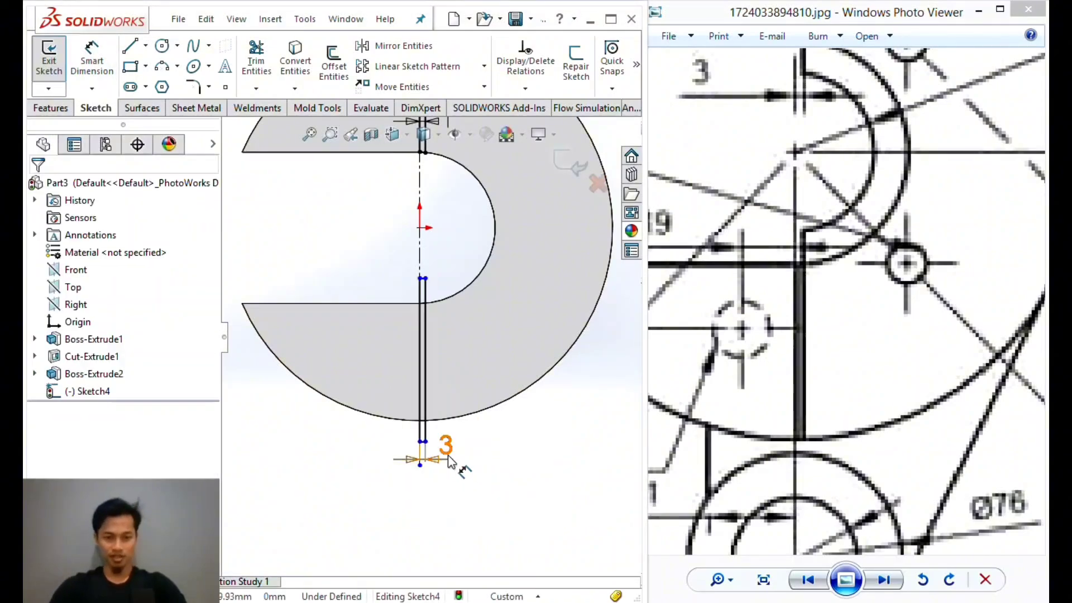
Dimension the vertical distance between the rectangle's lower corner and the centerline's lower endpoint as 10 mm.
left_click(425, 442)
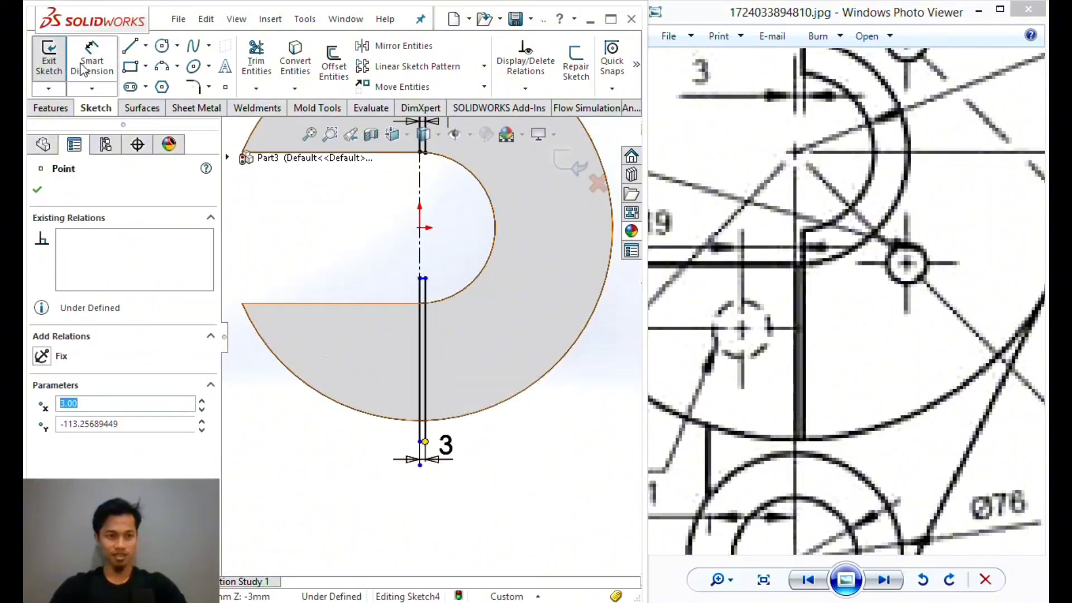
left_click(420, 465)
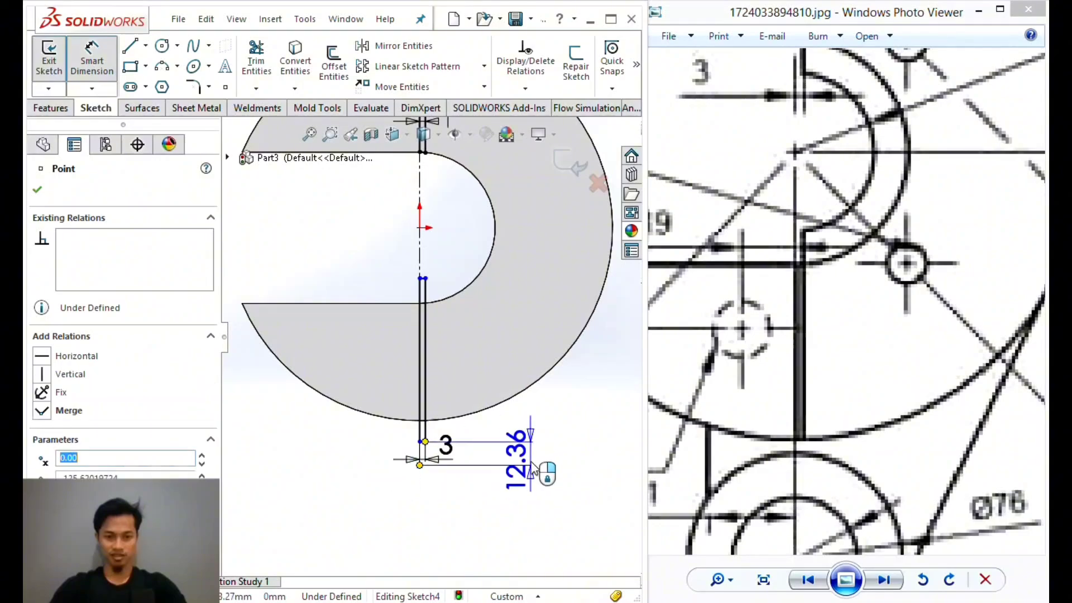
left_click(533, 470)
type("10")
key("Return")
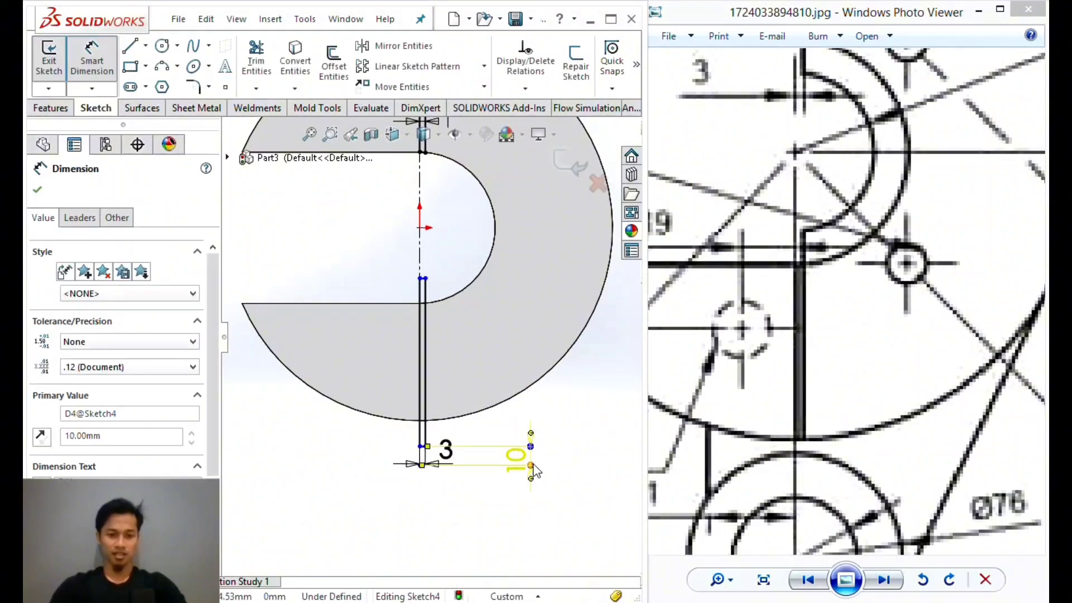
Dimension the vertical distance between the lower slot rectangle's upper corner and the origin as 20 mm.
key("Escape")
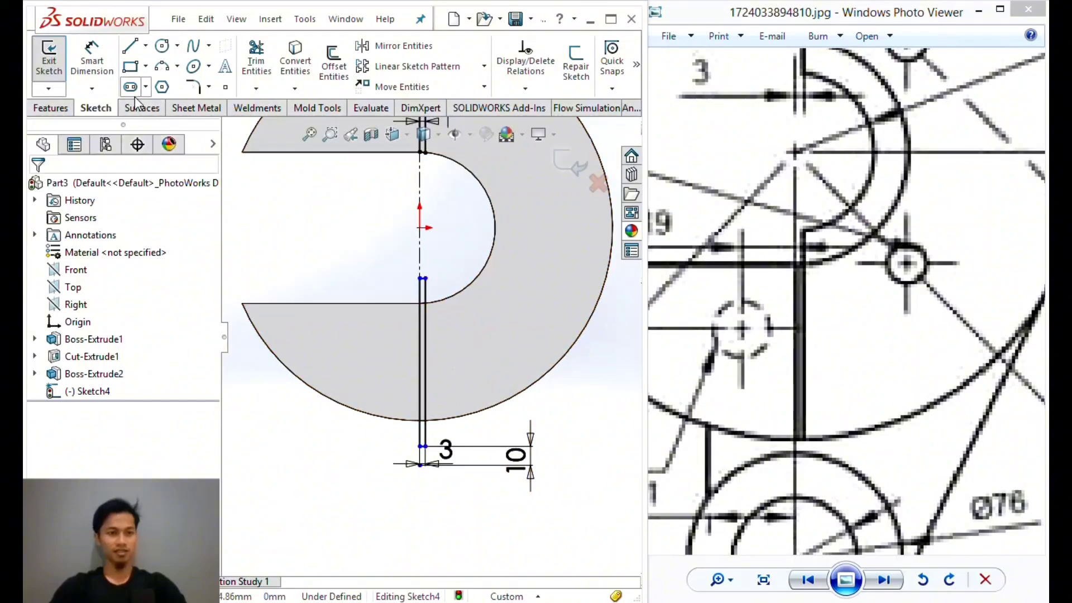
left_click(92, 60)
left_click(420, 278)
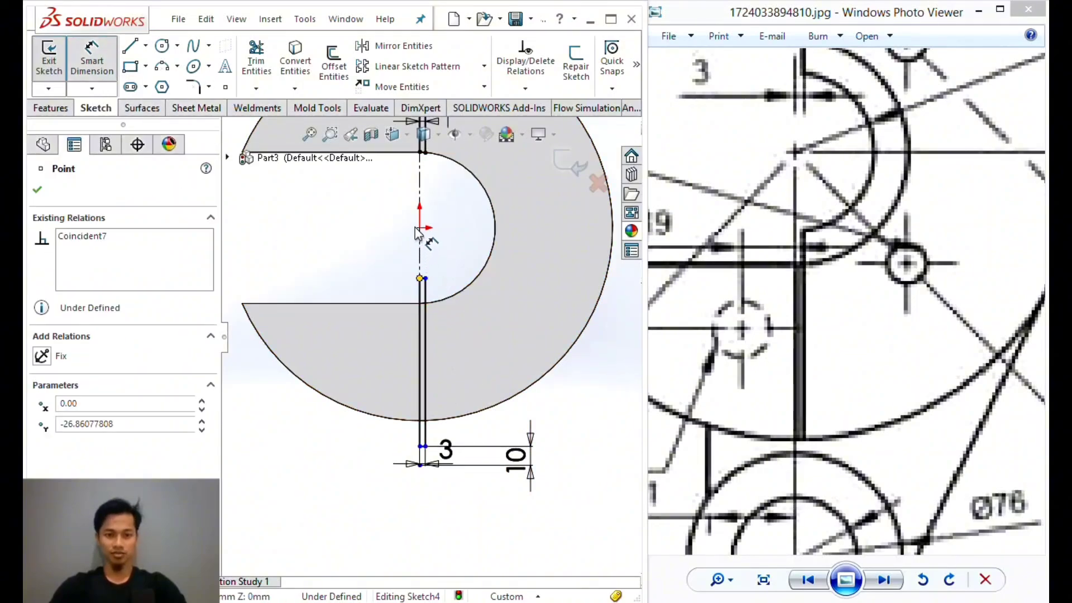
left_click(420, 228)
left_click(394, 240)
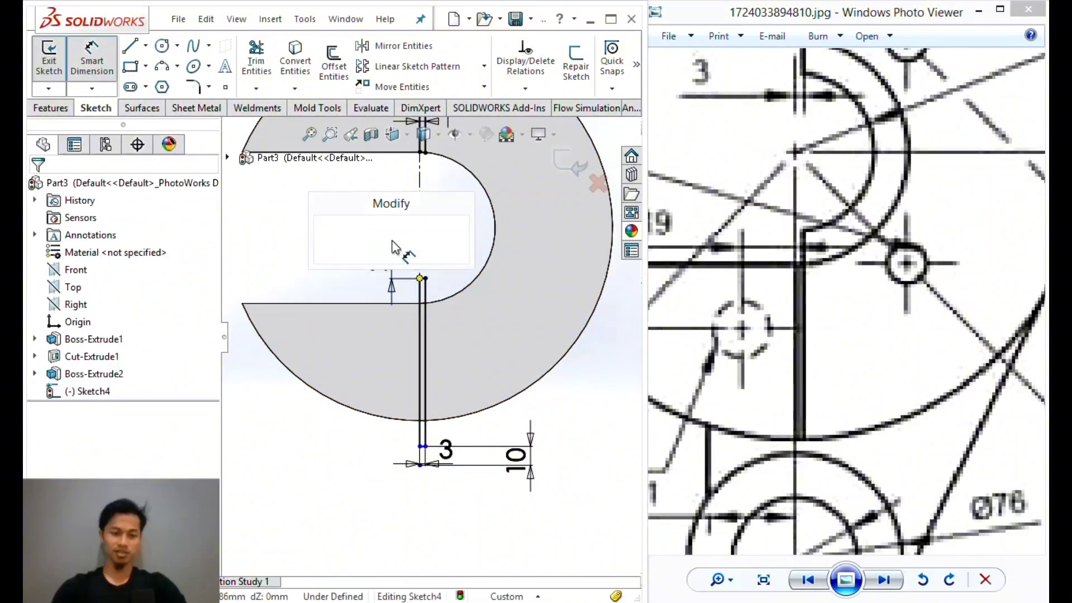
key("Return")
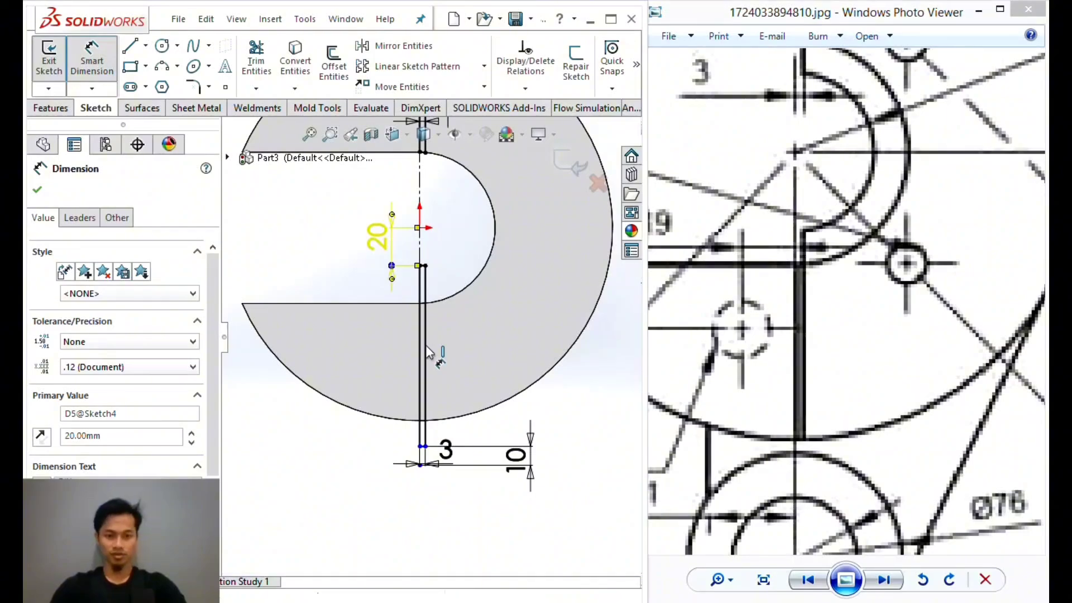
key("Escape")
Examine the relation between the lower slot rectangle's lower corner and the vertical centerline.
scroll(437, 452, "down", 4)
scroll(437, 452, "down", 2)
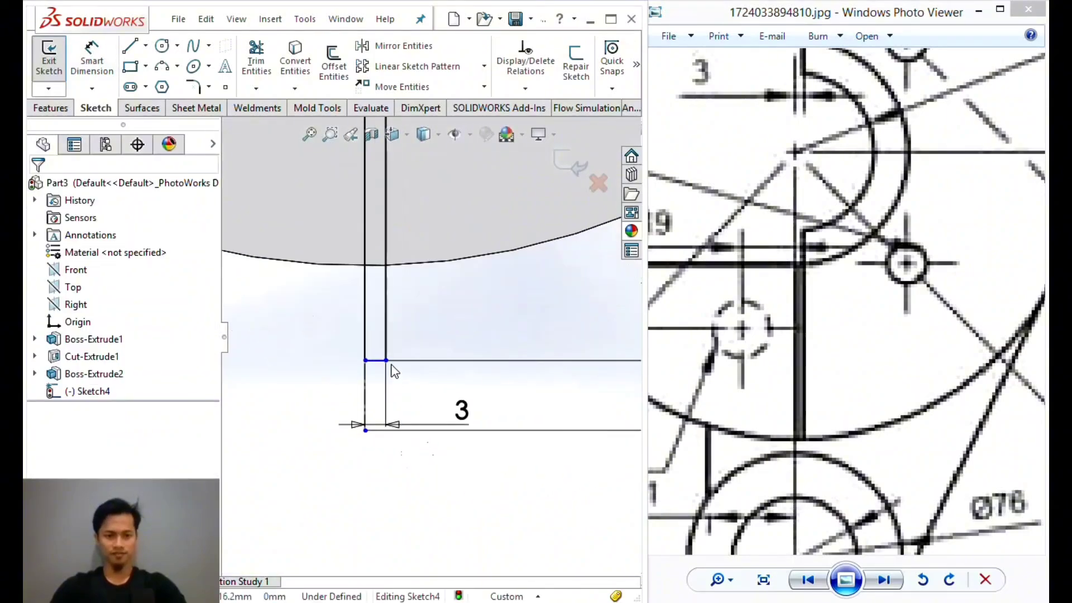
mouse_move(391, 366)
left_mouse_down()
mouse_move(408, 400)
mouse_move(454, 429)
mouse_move(452, 307)
left_mouse_up()
key("ctrl+z")
key("Escape")
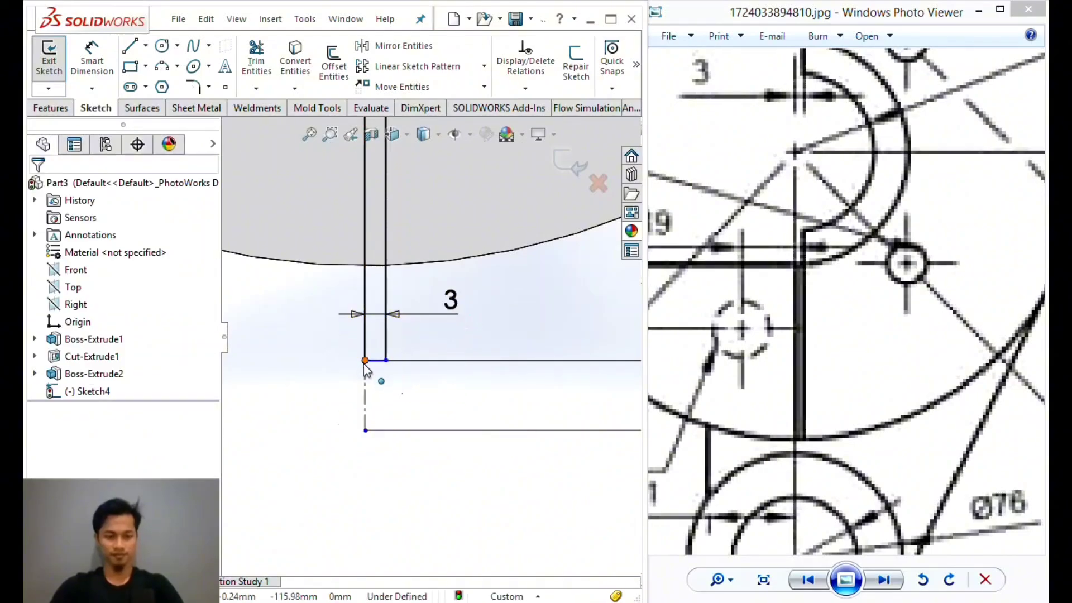
left_click(365, 360)
left_click(363, 382, "ctrl")
left_click(406, 314)
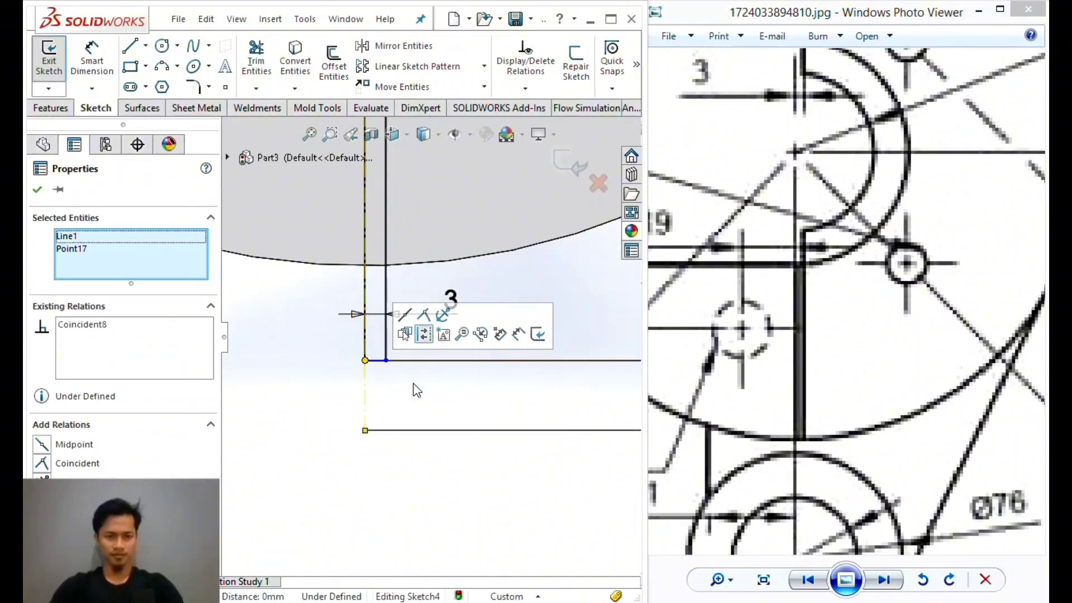
left_click(390, 373)
Replace the lower slot's width dimension with a 3 mm dimension between the rectangle's two lower corners.
left_click(450, 300)
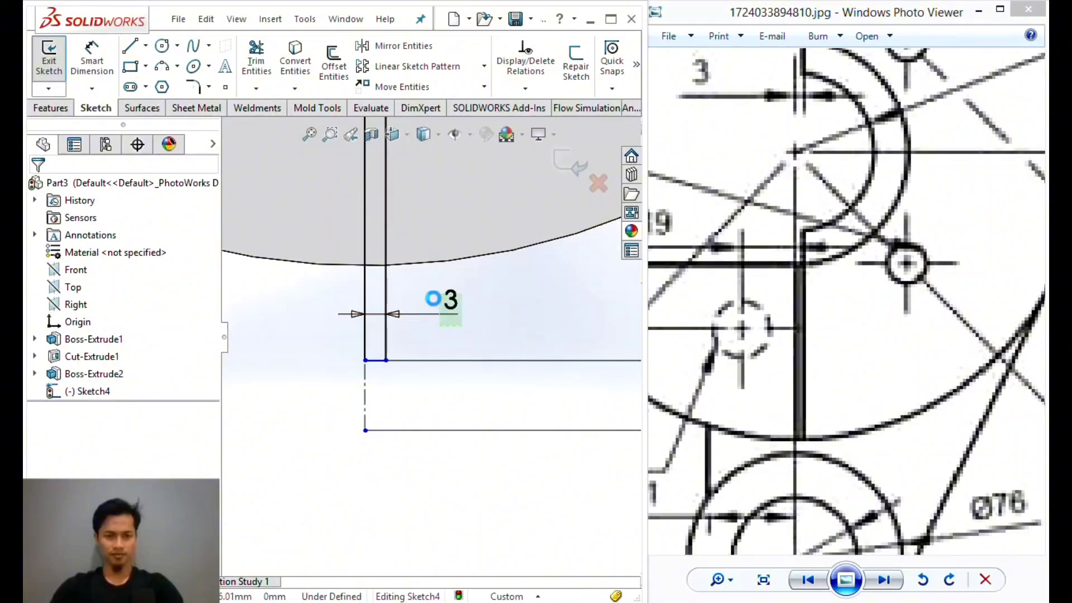
key("Delete")
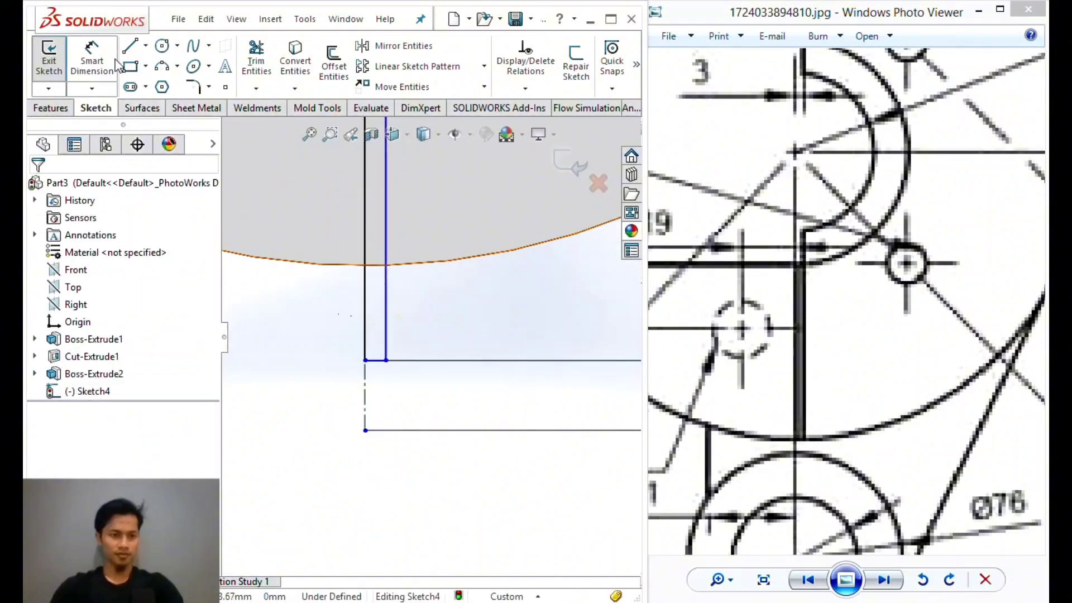
left_click(114, 64)
left_click(368, 361)
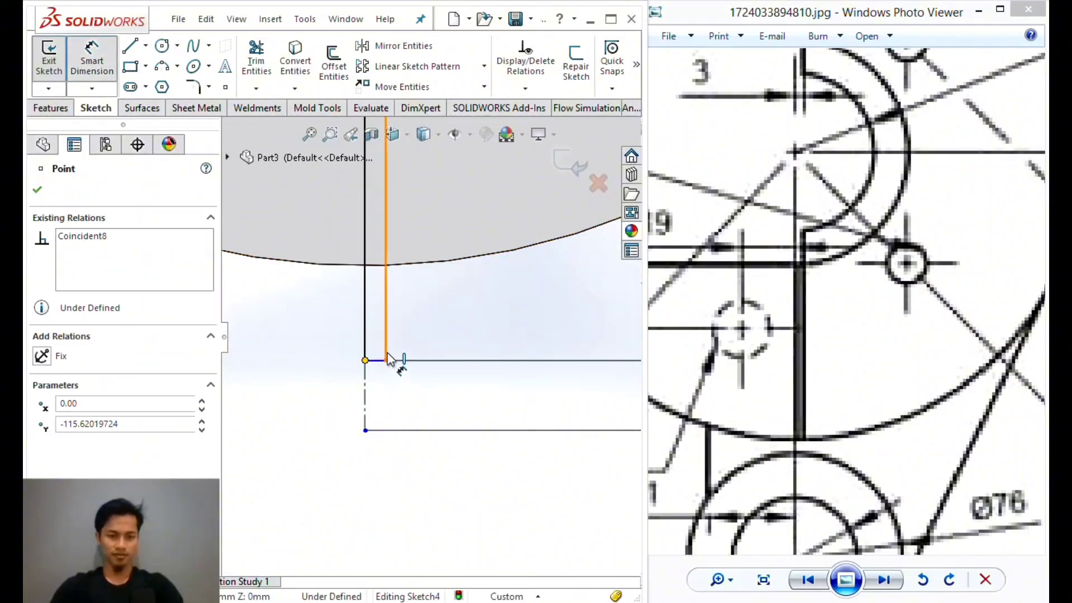
left_click(387, 358)
left_click(440, 349)
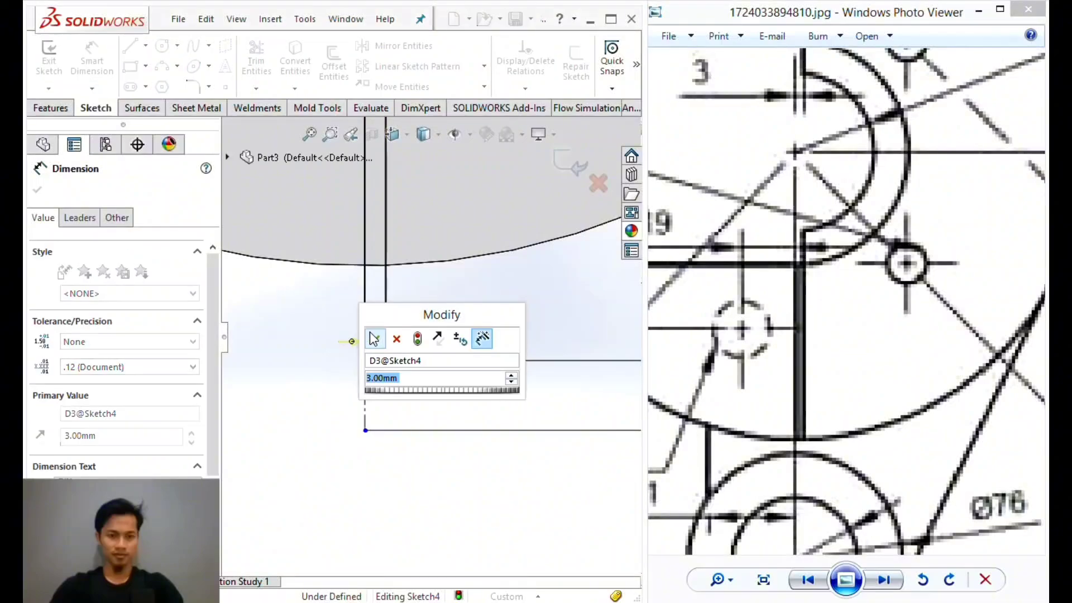
left_click(374, 338)
key("Escape")
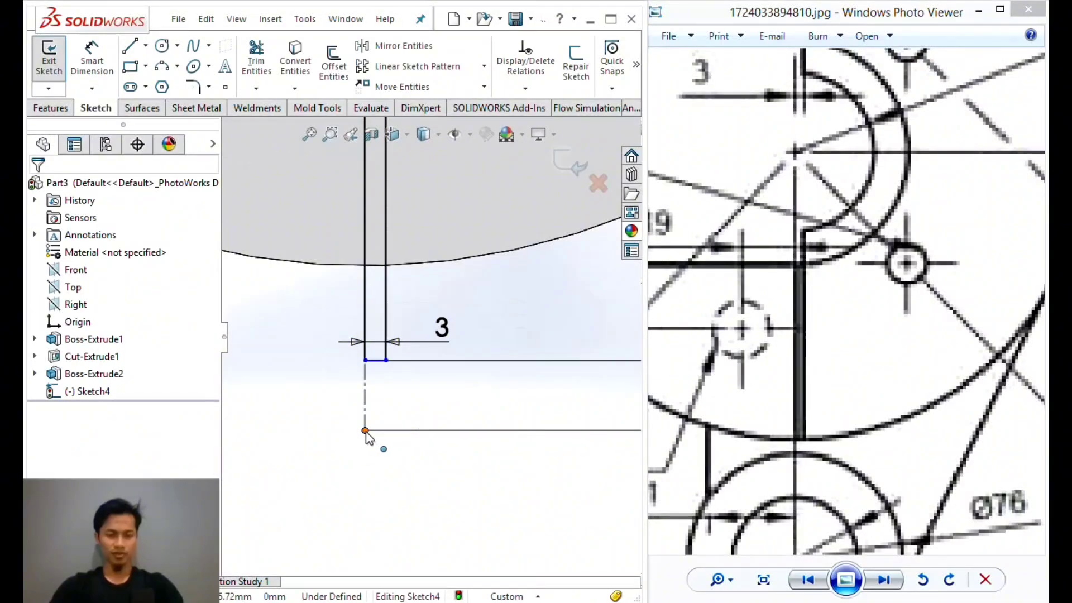
Dimension the vertical distance between the centerline's lower endpoint and the origin as 125 mm.
left_click(365, 431)
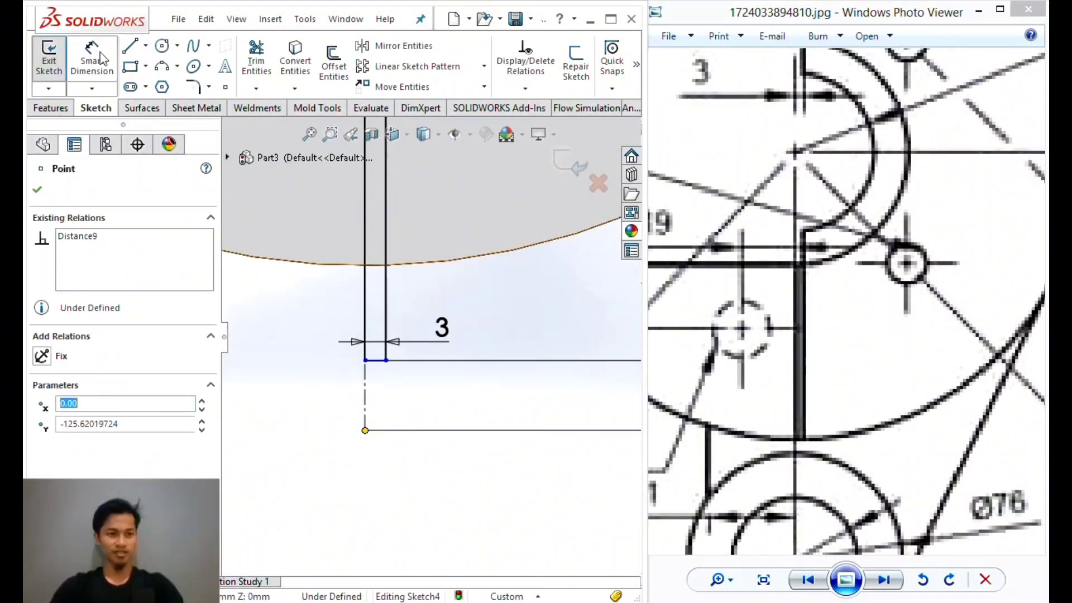
left_click(93, 61)
scroll(450, 324, "up", 7)
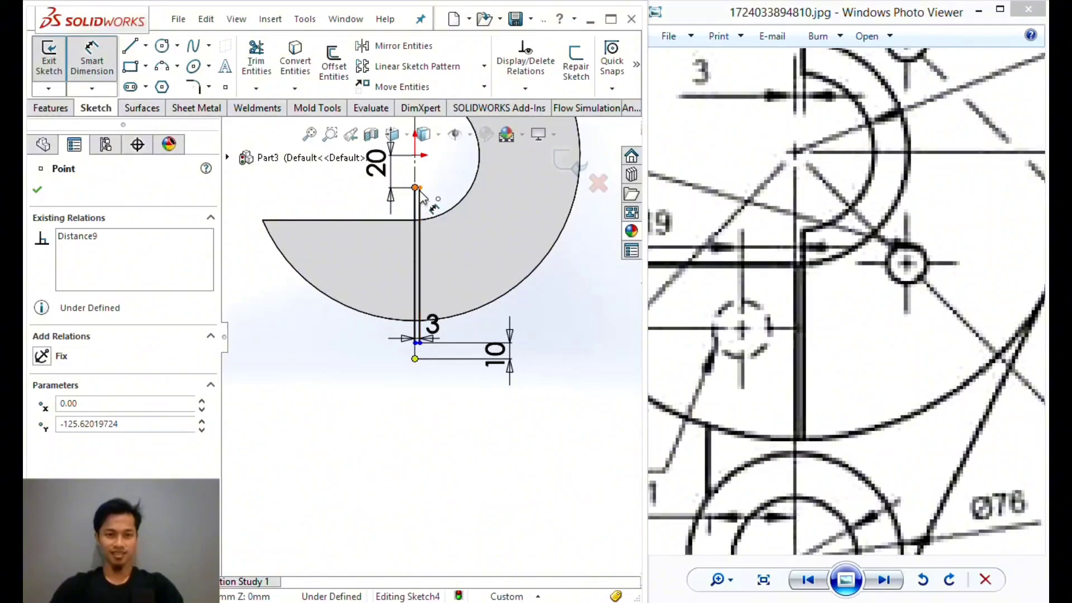
left_click(414, 156)
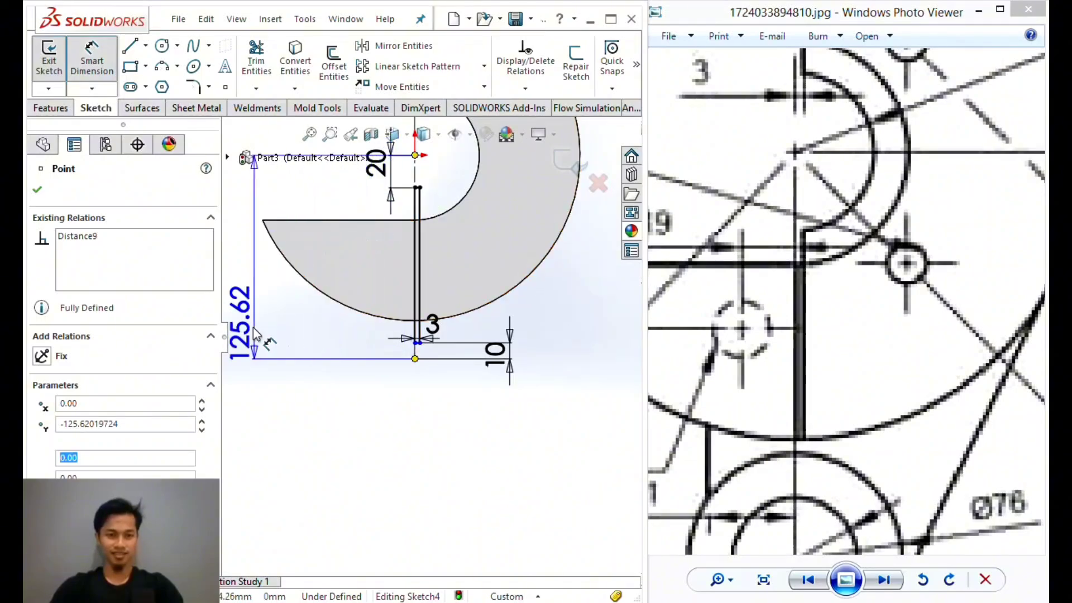
left_click(266, 314)
type("120")
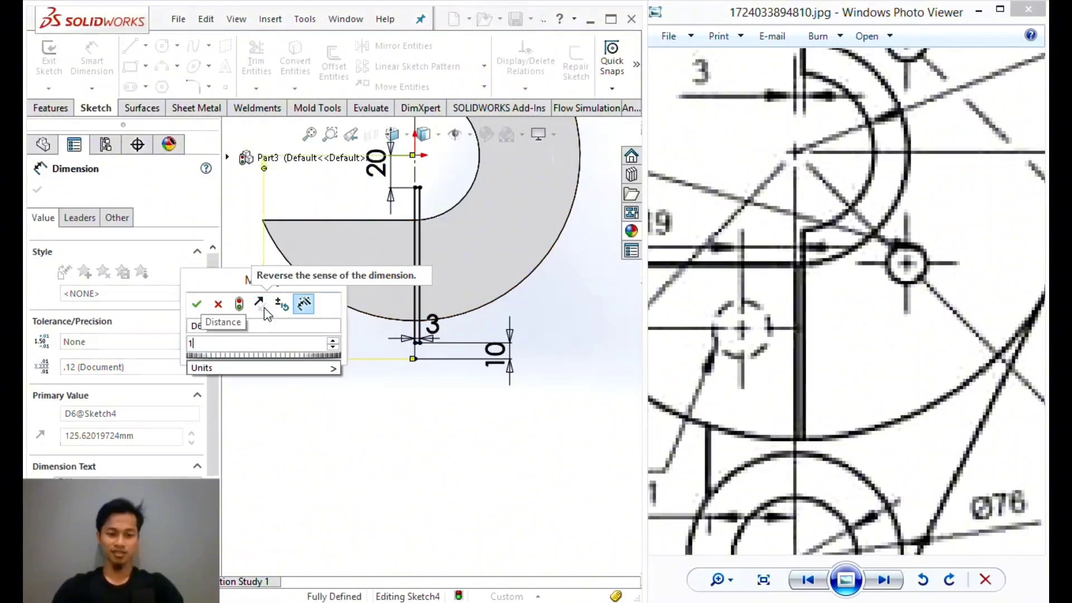
key("Return")
key("Escape")
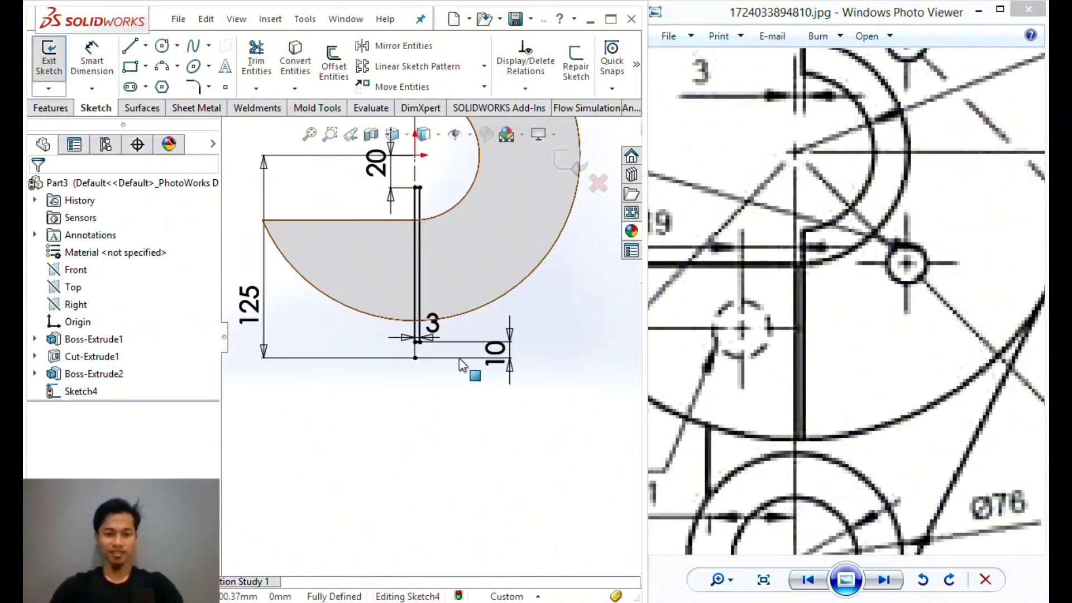
Start an extruded cut from the slot sketch and give it the 97 mm blind depth shown in the drawing's section A-A.
scroll(457, 328, "up", 3)
scroll(418, 258, "down", 2)
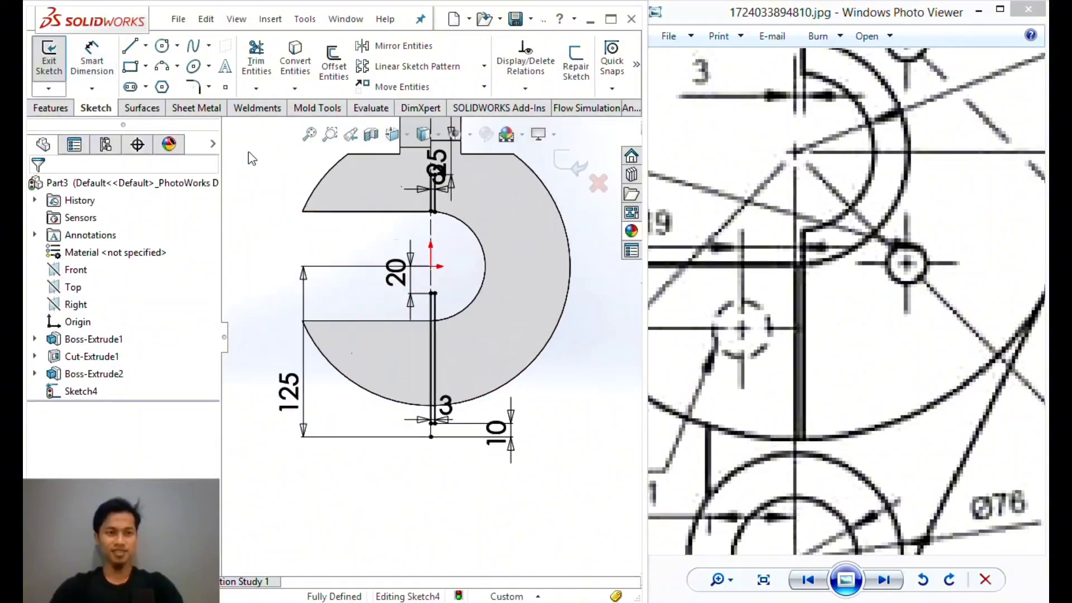
left_click(51, 111)
left_click(273, 62)
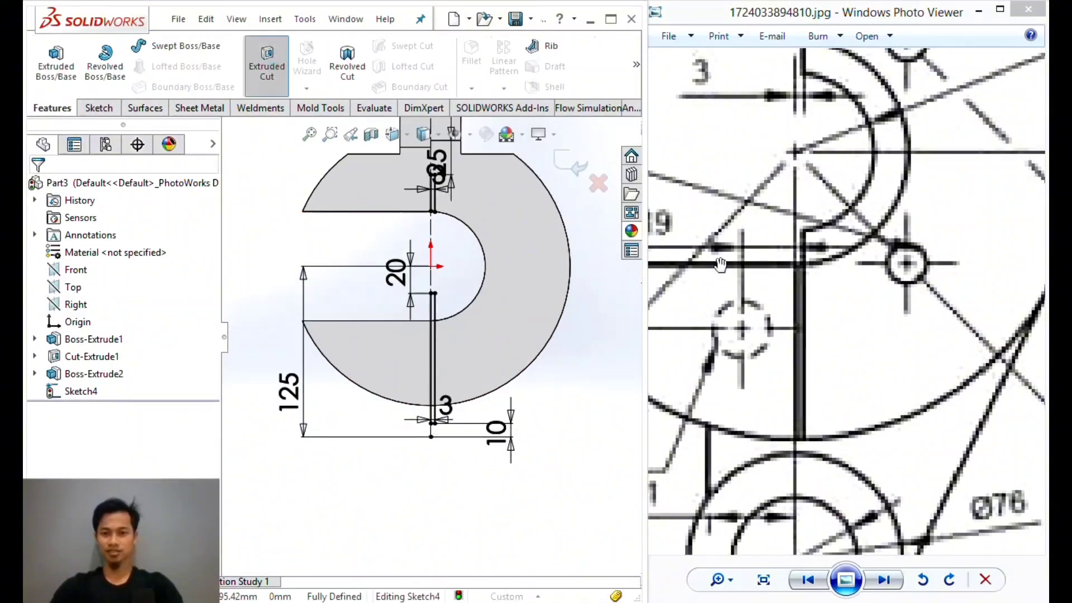
left_click(808, 235)
scroll(808, 235, "down", 5)
mouse_move(842, 235)
left_mouse_down()
mouse_move(784, 240)
mouse_move(929, 267)
left_mouse_up()
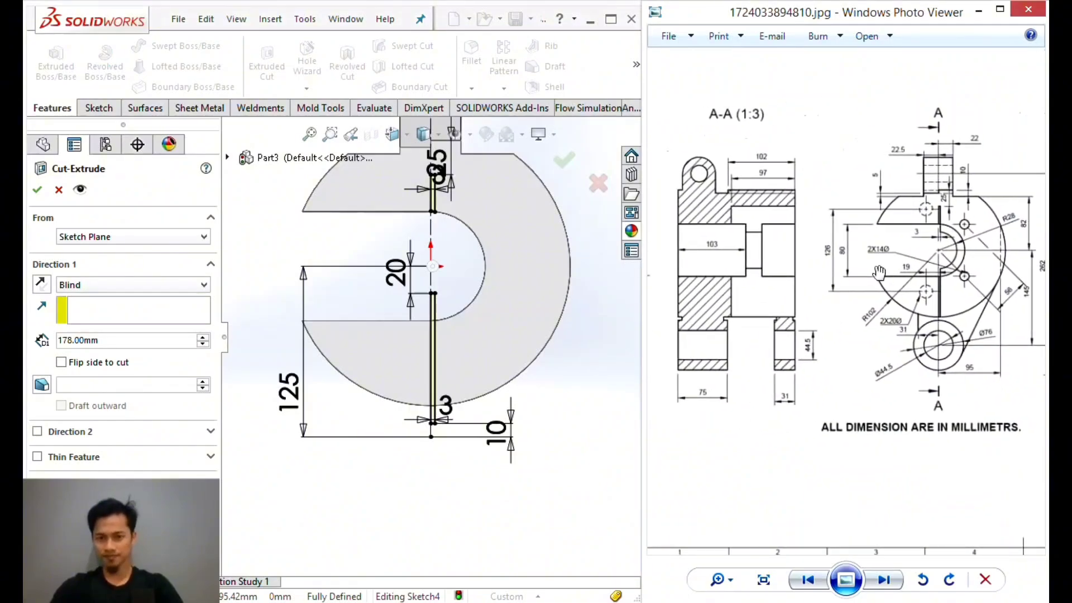
mouse_move(799, 293)
left_mouse_down()
mouse_move(756, 257)
mouse_move(785, 252)
left_mouse_up()
left_click_drag(830, 287, 967, 271)
scroll(830, 234, "up", 3)
left_click_drag(793, 287, 940, 252)
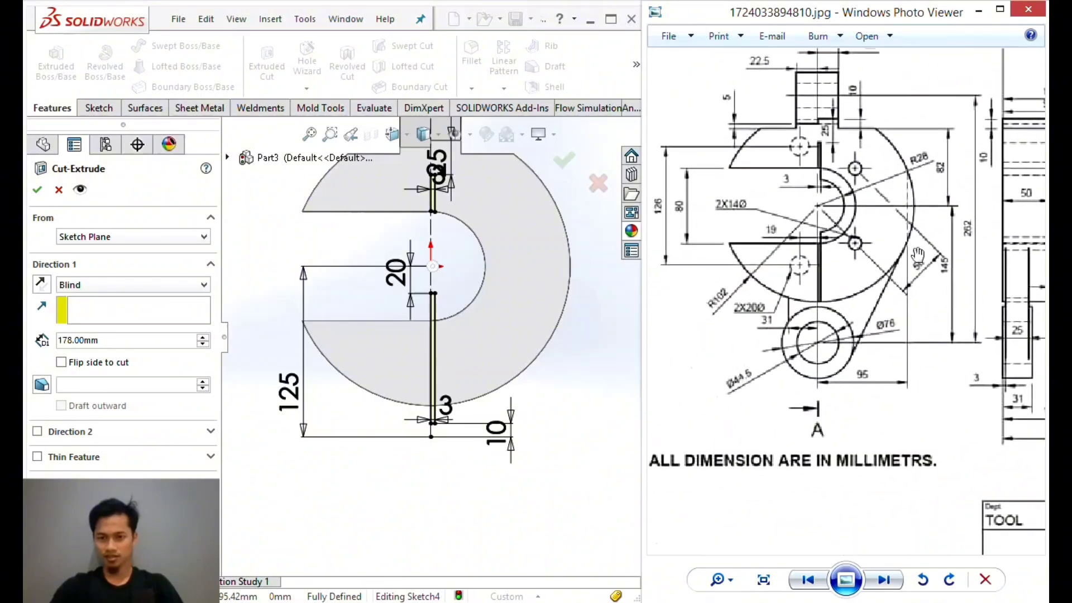
left_click_drag(706, 279, 838, 251)
mouse_move(759, 241)
left_mouse_down()
mouse_move(902, 263)
mouse_move(899, 314)
left_mouse_up()
scroll(830, 182, "up", 3)
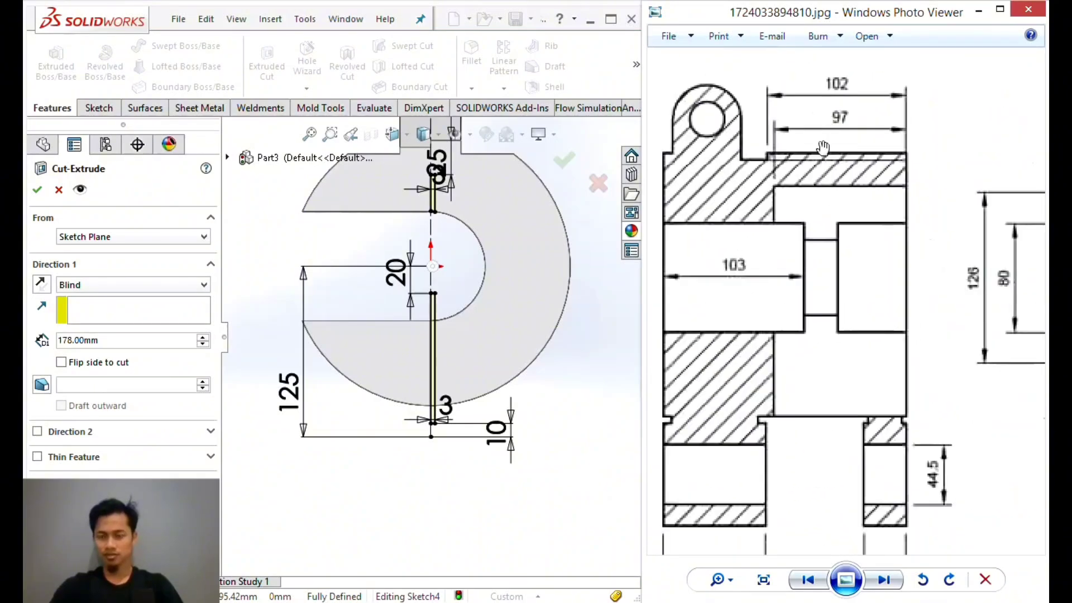
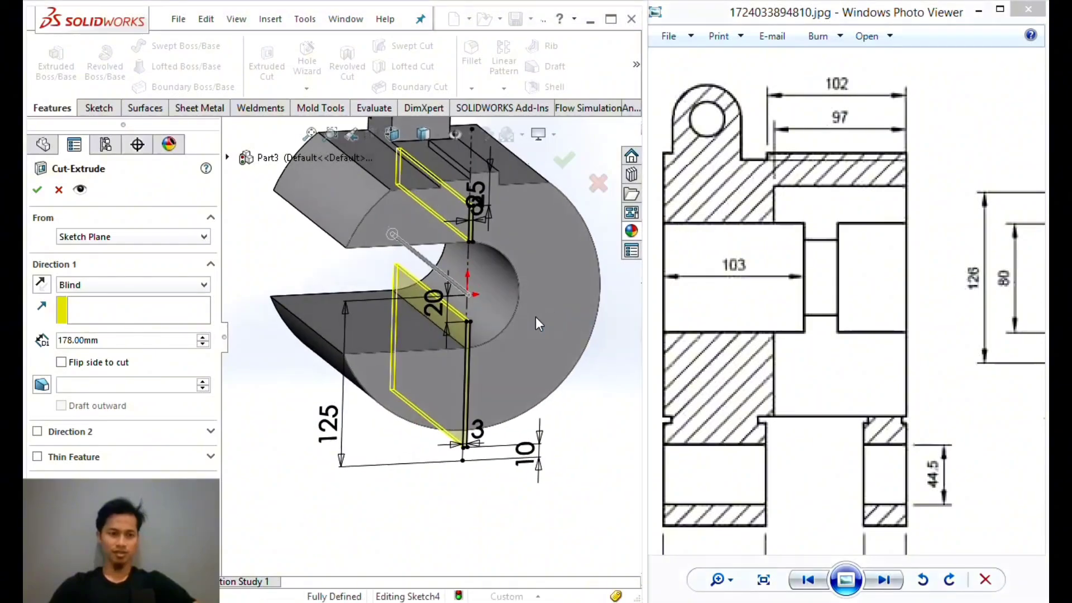
type("97")
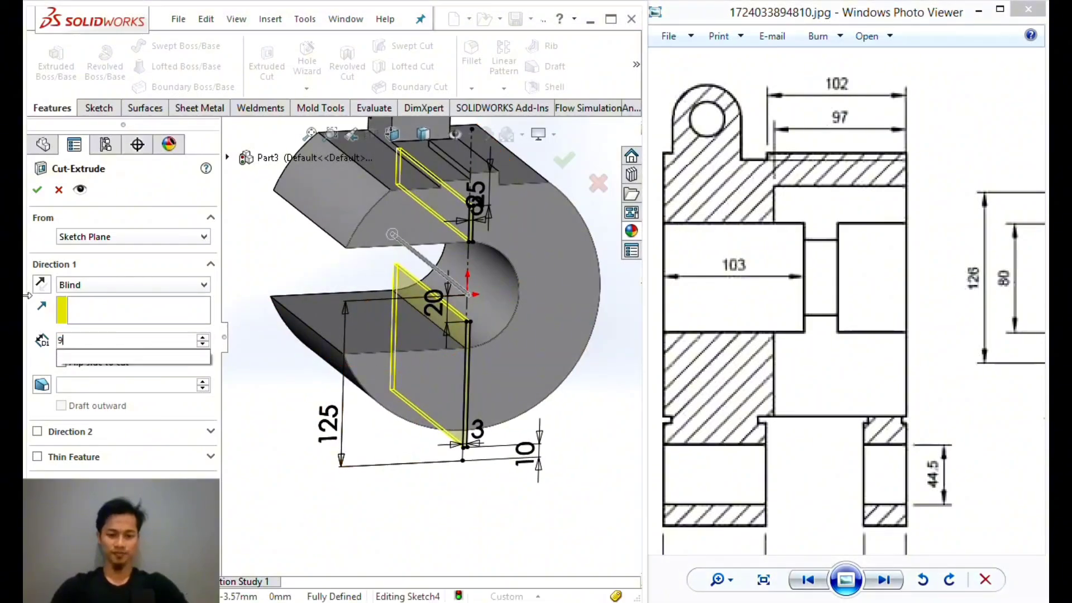
key("Return")
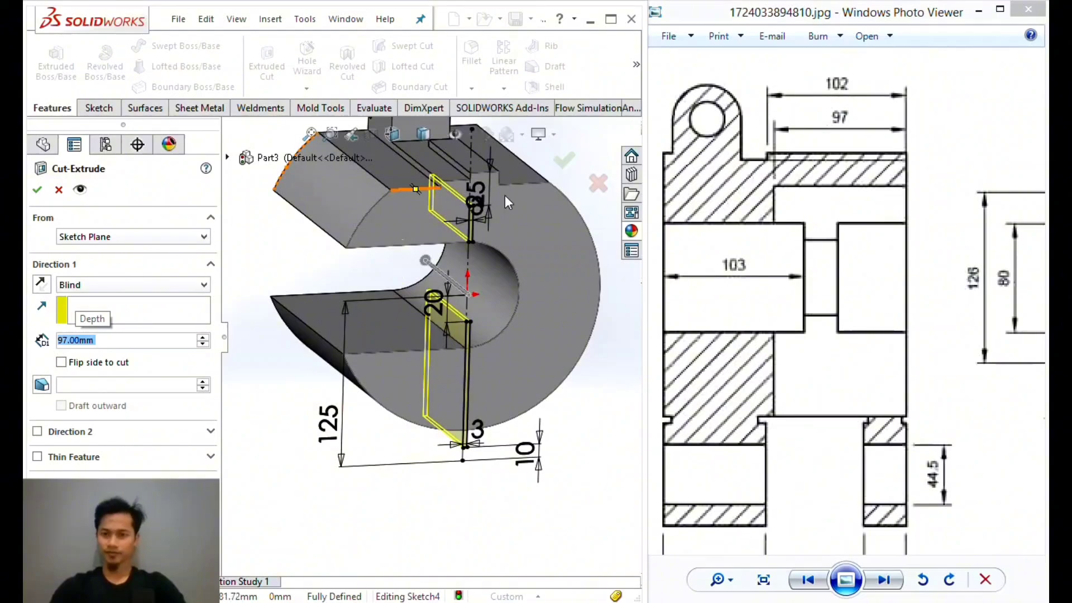
Check the slot depth against the drawing's side view and accept the extruded cut.
left_click_drag(923, 268, 779, 239)
left_click_drag(1004, 224, 826, 256)
left_click_drag(963, 232, 823, 271)
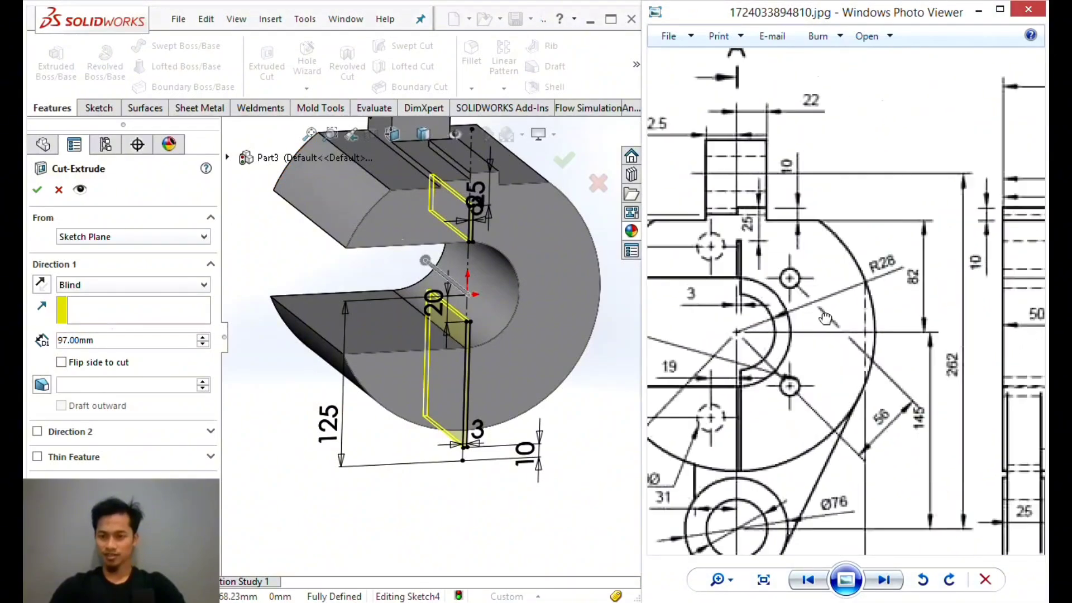
left_click_drag(937, 322, 817, 279)
mouse_move(1009, 240)
left_mouse_down()
mouse_move(882, 277)
mouse_move(926, 275)
left_mouse_up()
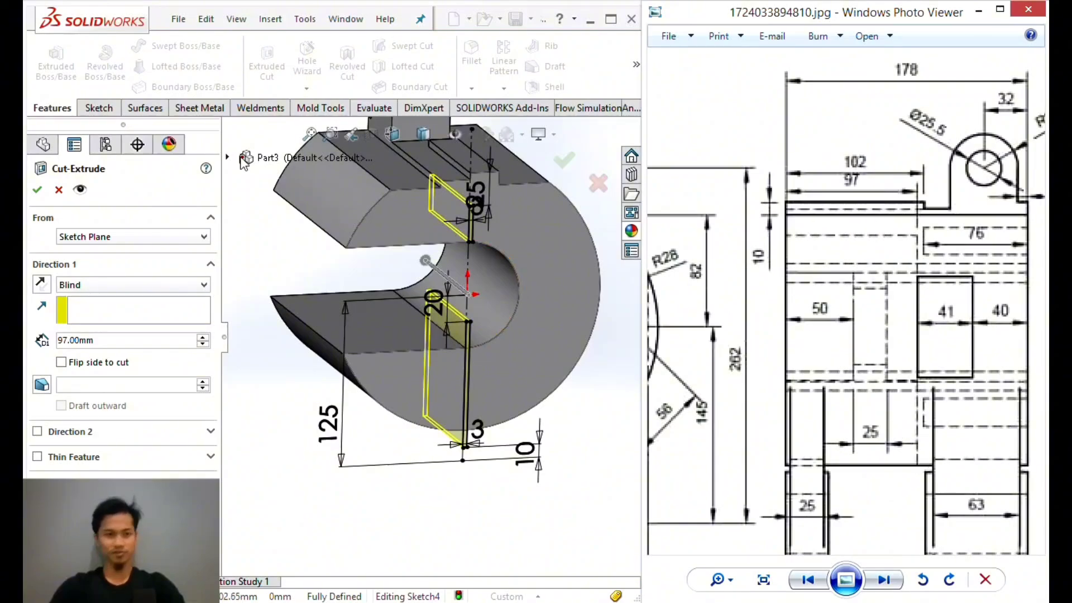
left_click(38, 190)
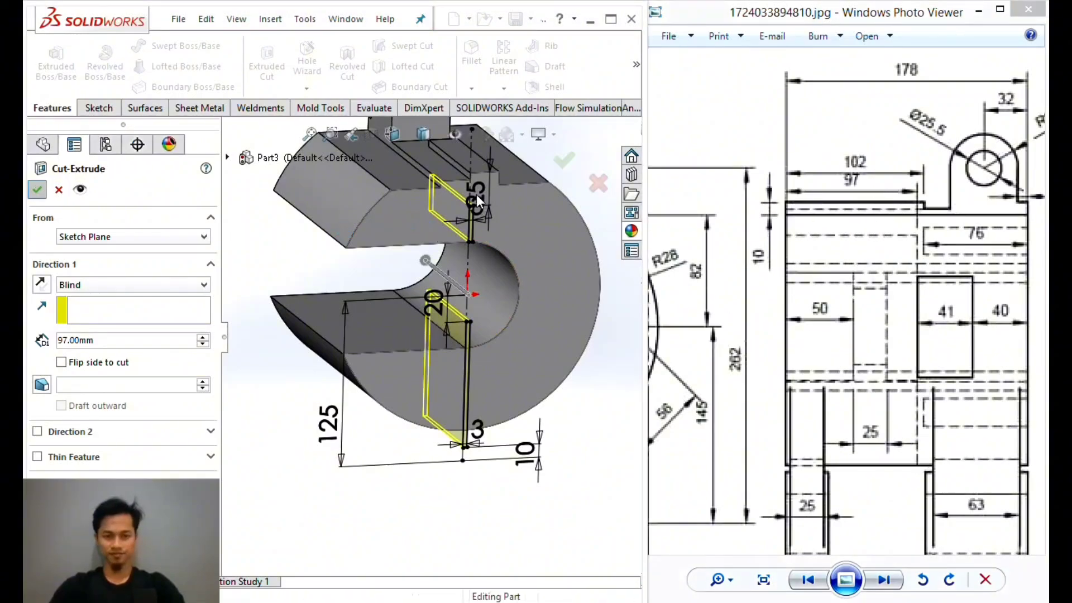
Inspect the two cut slots up close and in a section view through the Front plane.
scroll(466, 250, "up", 2)
key("Escape")
scroll(473, 276, "down", 4)
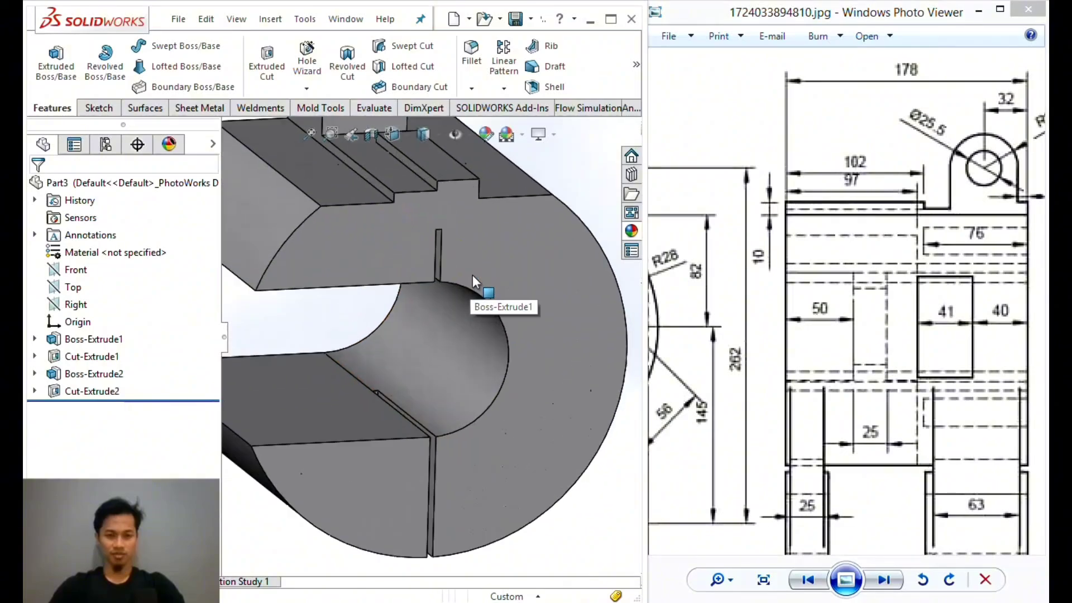
scroll(472, 274, "down", 1)
scroll(448, 273, "up", 1)
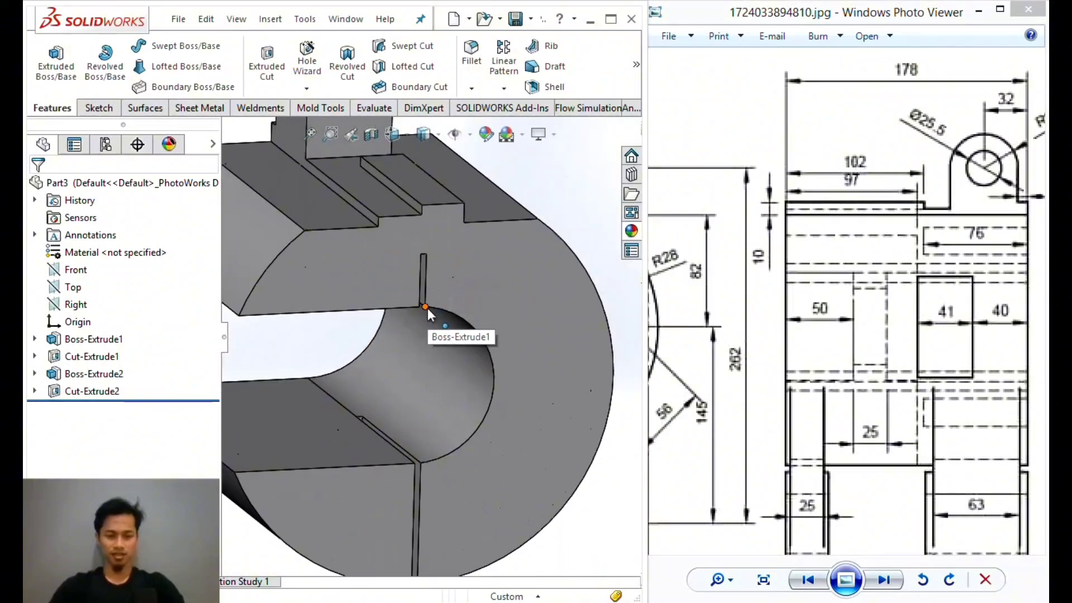
scroll(427, 307, "down", 5)
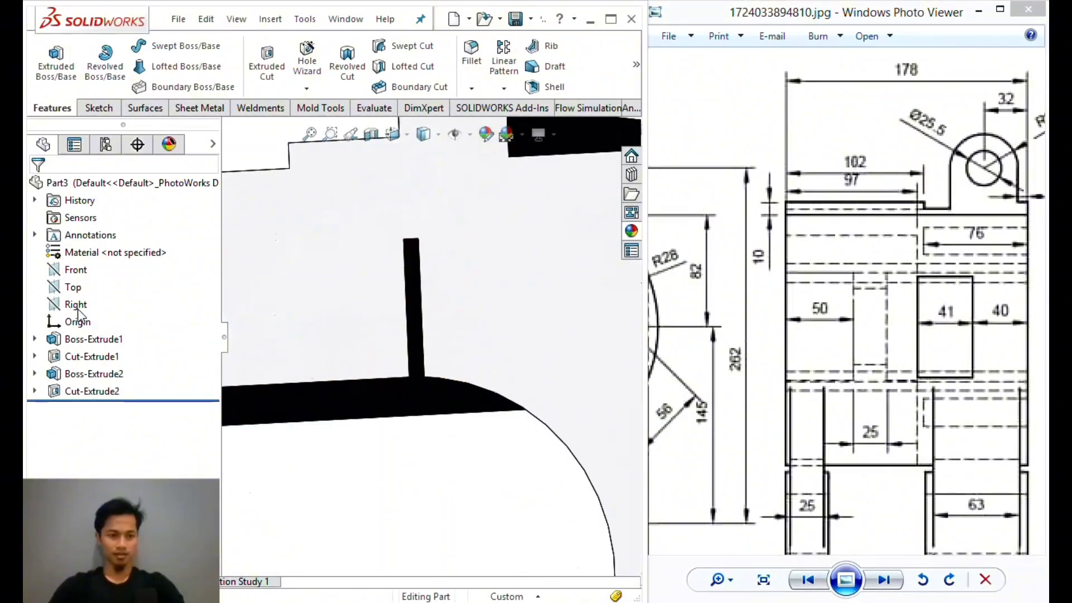
left_click(79, 308)
scroll(439, 317, "up", 8)
middle_click_drag(429, 318, 499, 337)
key("Escape")
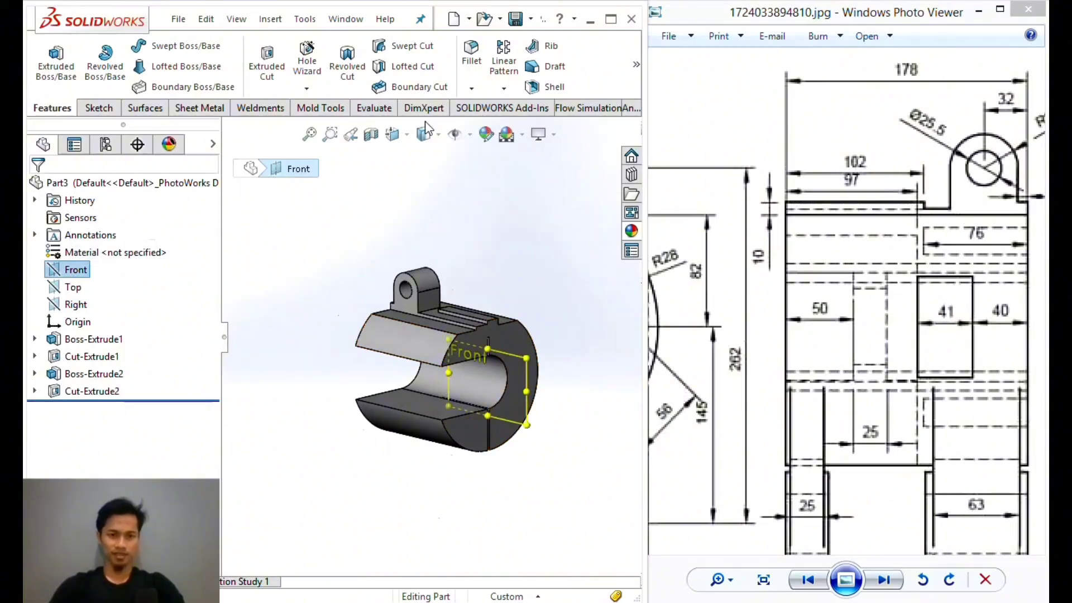
left_click(370, 134)
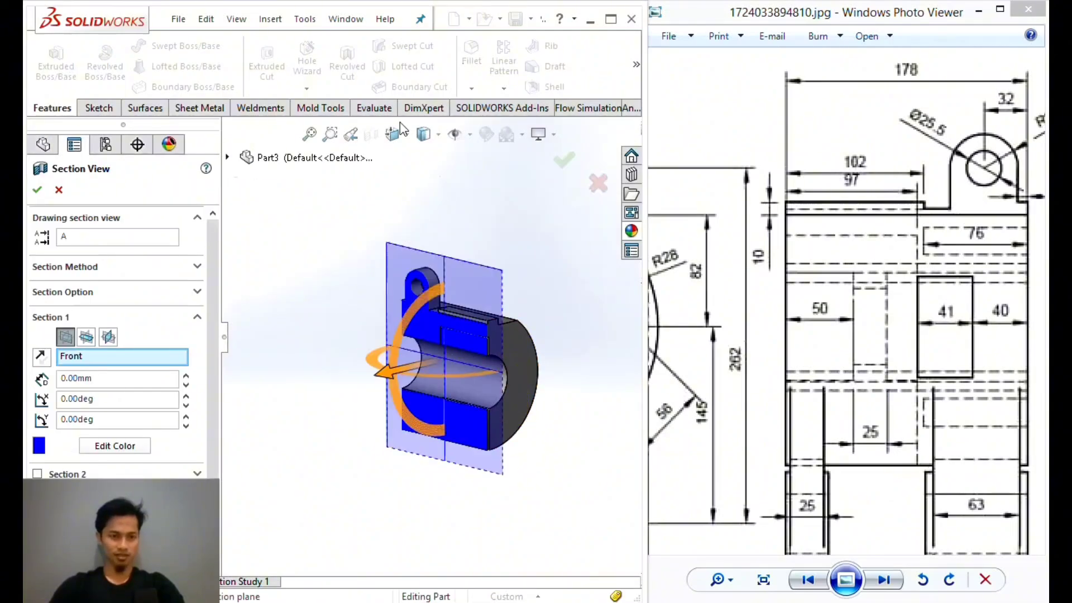
left_click(37, 192)
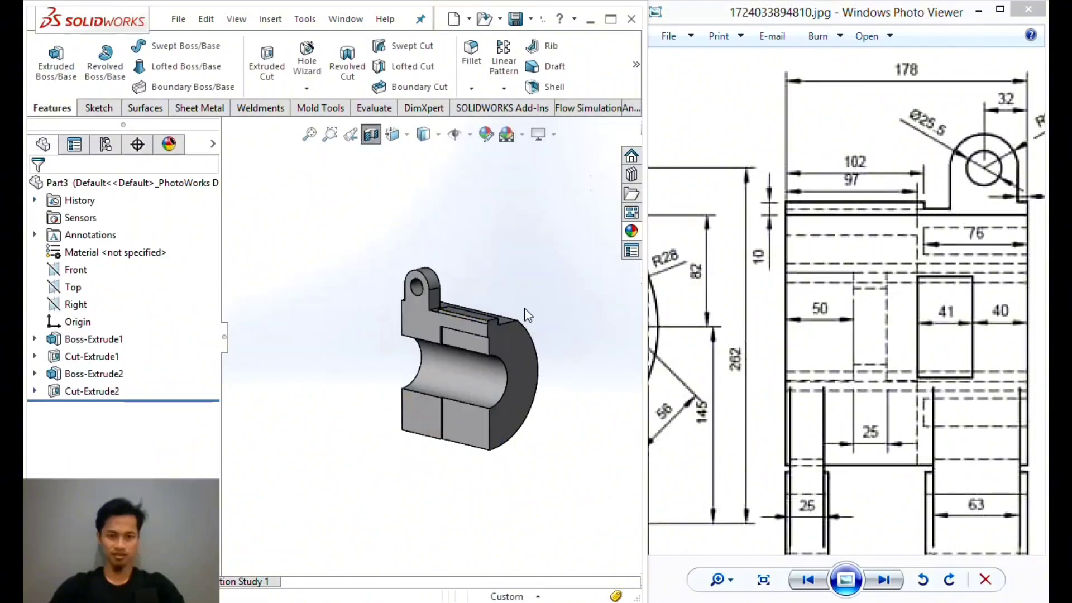
scroll(465, 353, "down", 3)
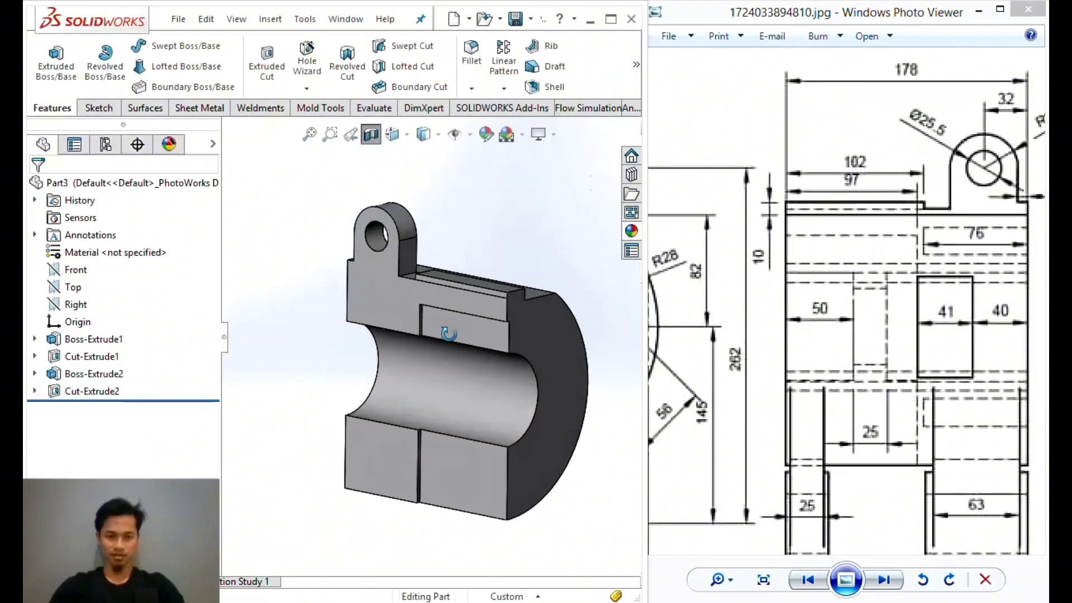
Compare the sectioned part with the drawing's cutaway picture, turn off the section view and consult the drawing's front view.
mouse_move(1040, 297)
left_mouse_down()
mouse_move(1011, 254)
mouse_move(856, 253)
mouse_move(780, 191)
mouse_move(810, 195)
left_mouse_up()
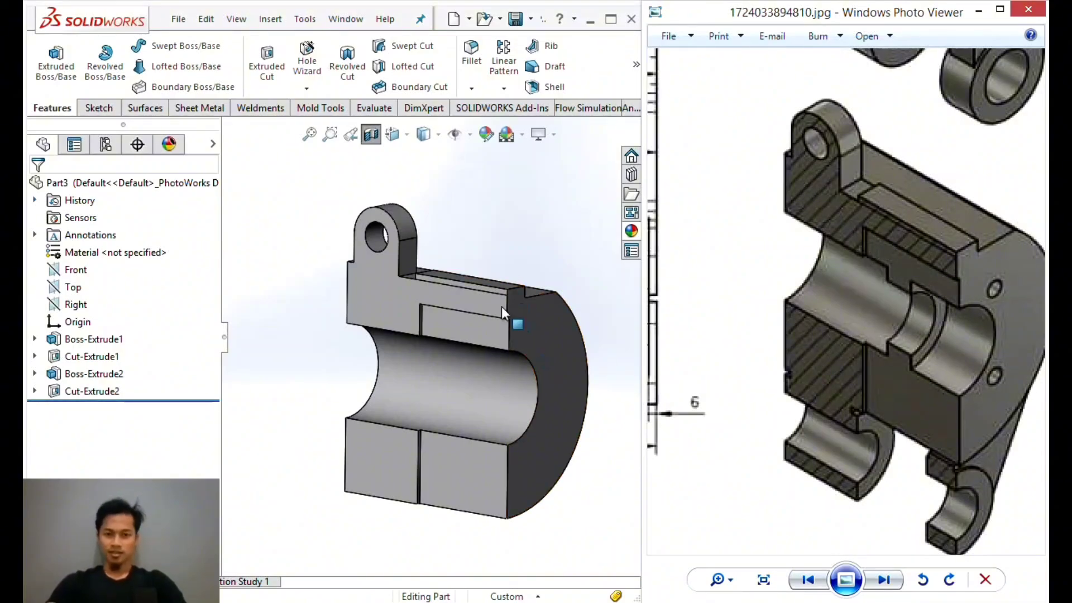
left_click(370, 135)
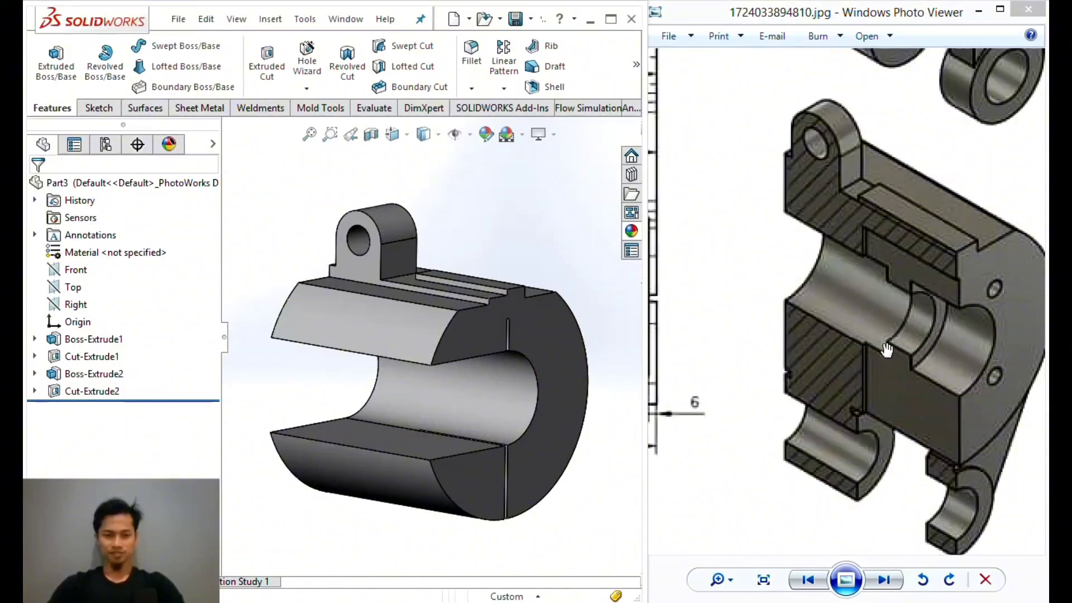
mouse_move(799, 304)
left_mouse_down()
mouse_move(821, 279)
mouse_move(790, 313)
mouse_move(855, 358)
mouse_move(949, 393)
mouse_move(899, 374)
left_mouse_up()
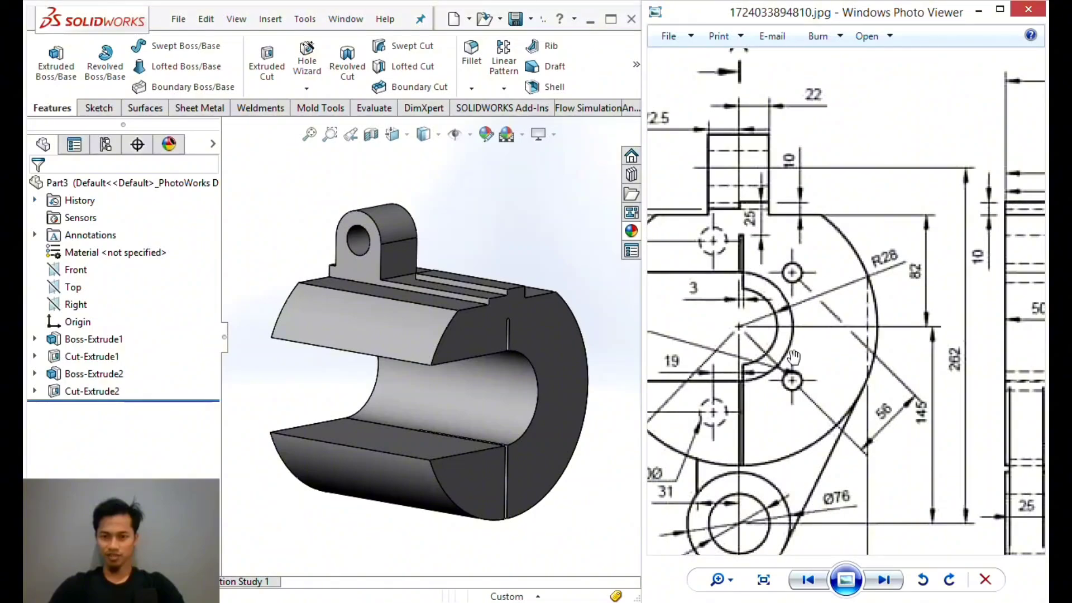
Start a sketch on the body's flat end face and draw a circle about 54 mm in diameter centred on the origin.
left_click(554, 342)
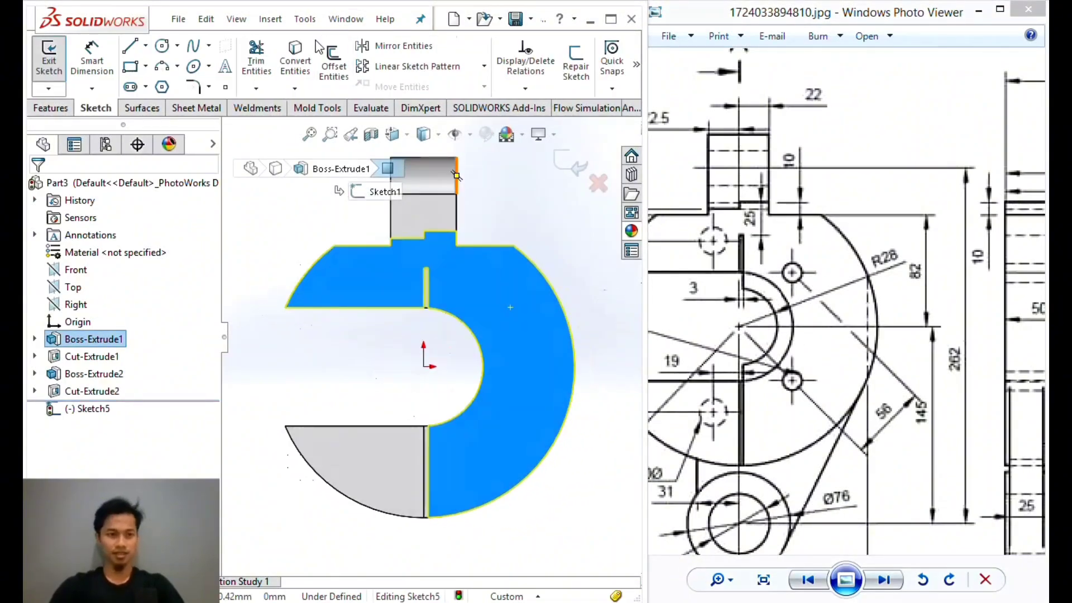
left_click(165, 50)
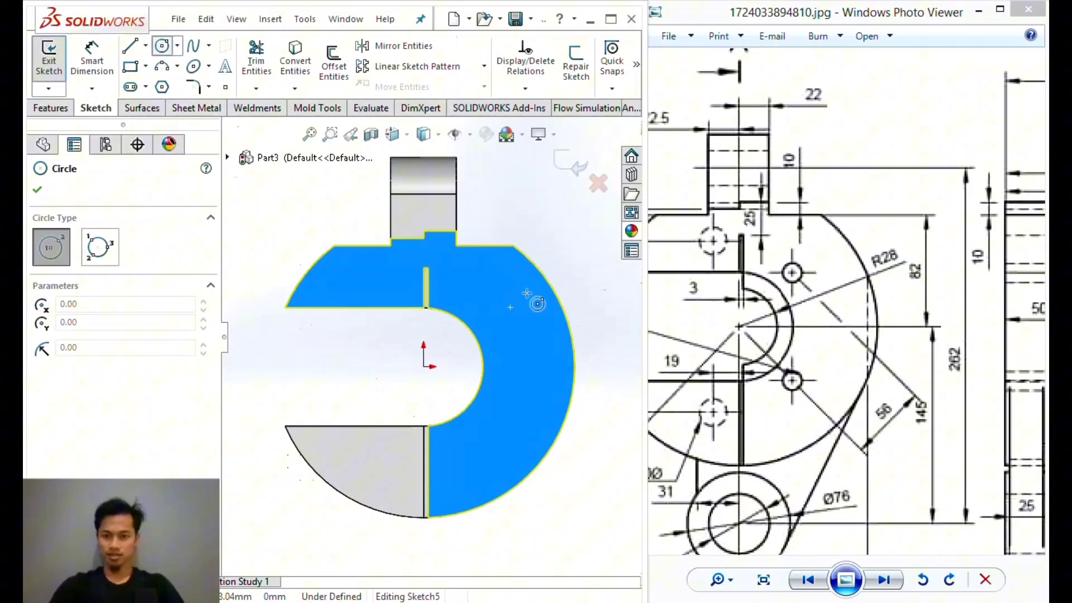
left_click(423, 366)
left_click(460, 352)
key("Escape")
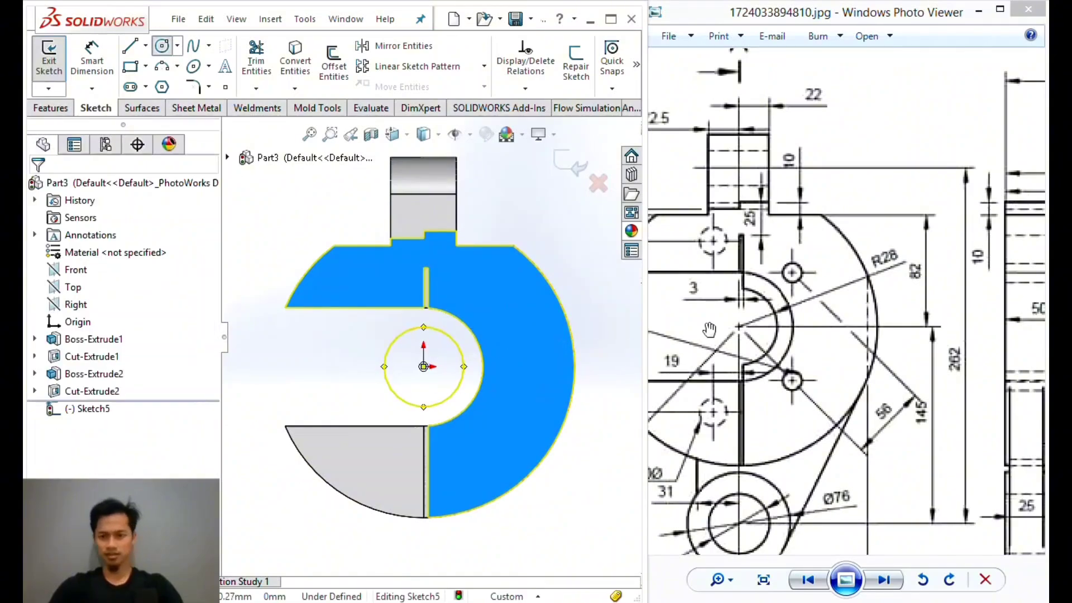
Check the R28 inner arc in the drawing's front view and dimension the sketched circle's diameter as 56 mm.
left_click(824, 309)
scroll(824, 308, "up", 3)
left_click_drag(824, 308, 770, 307)
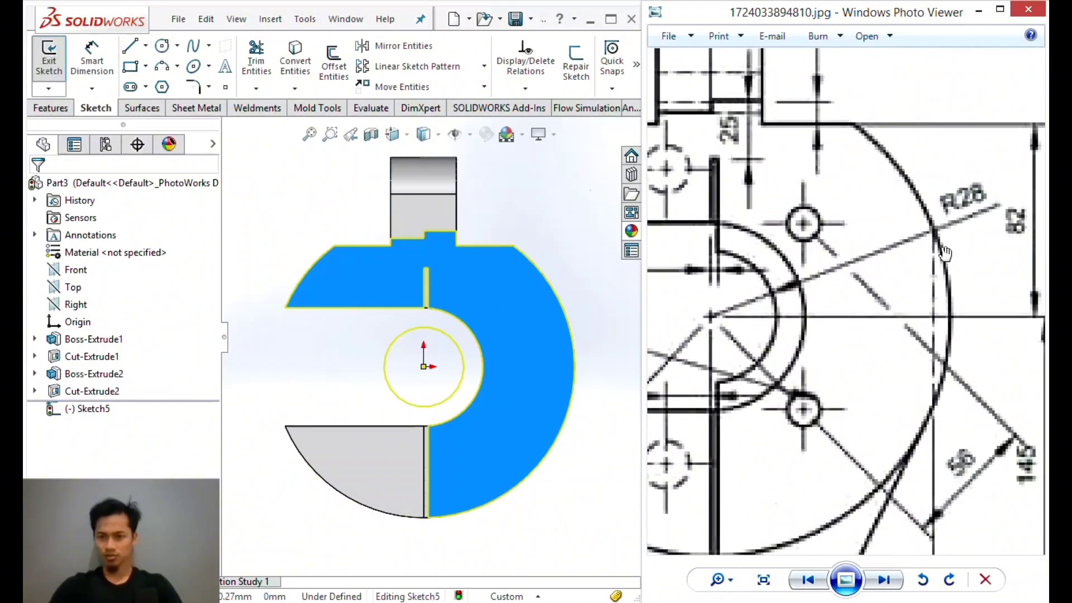
left_click_drag(889, 321, 896, 228)
left_click(92, 59)
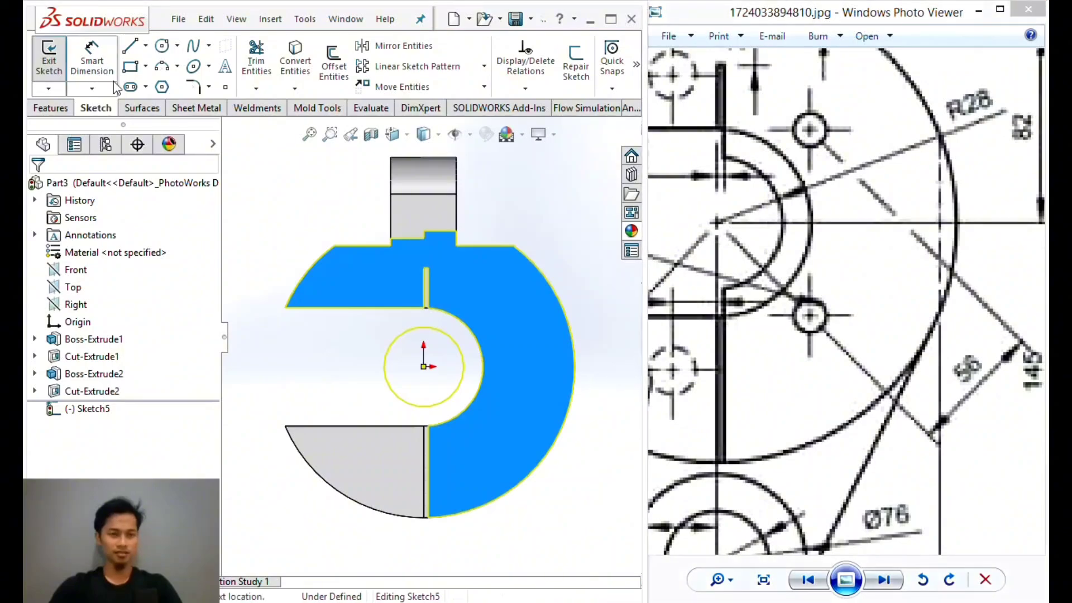
left_click(449, 337)
left_click(338, 352)
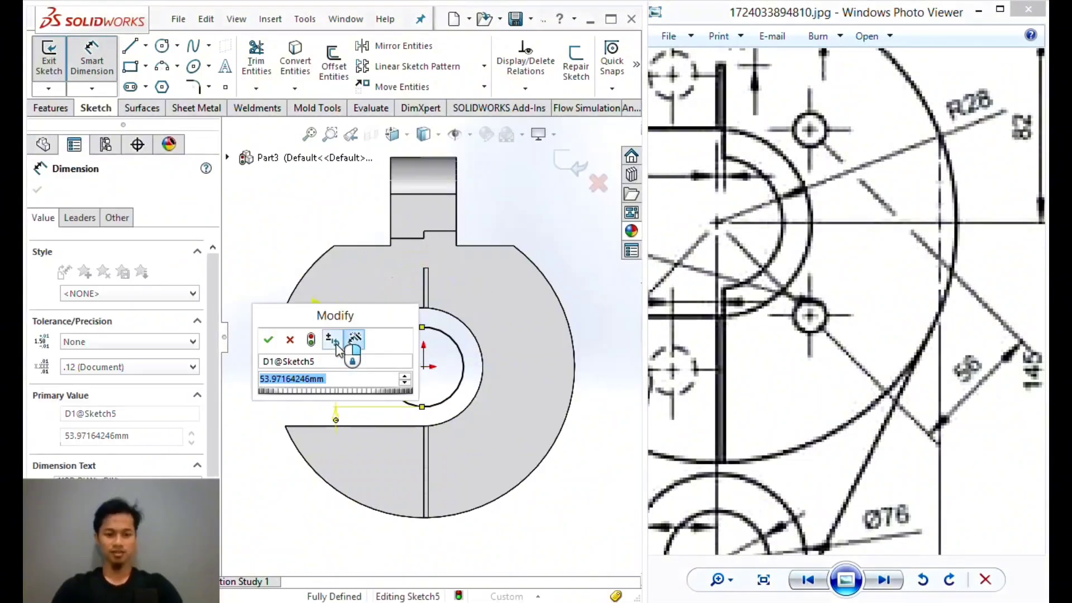
type("56")
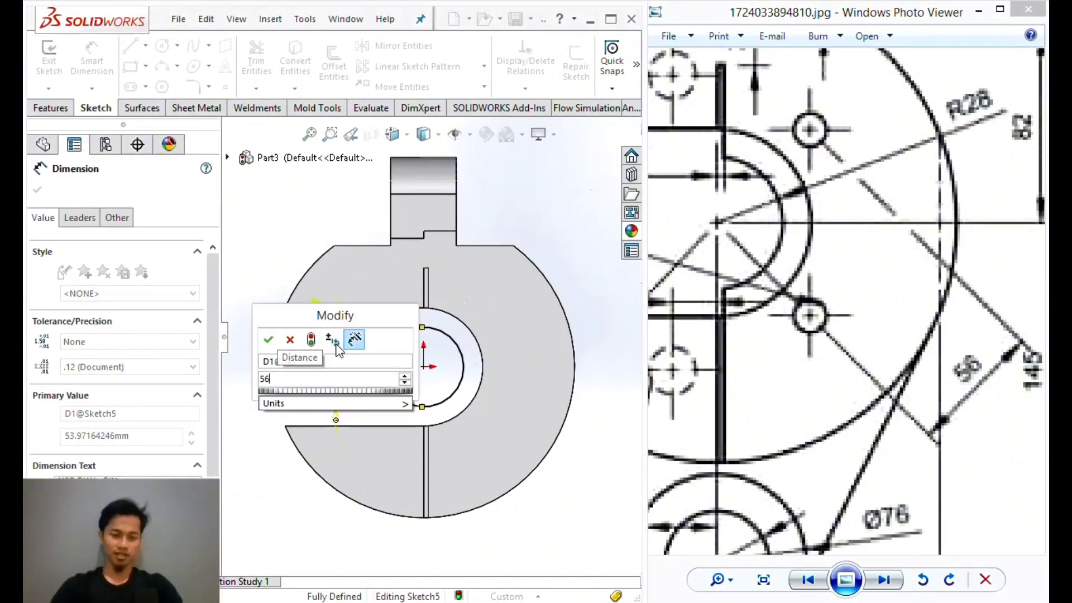
Set the circle's diameter to 56 mm and draw a vertical line through it between the two end points of the bore arc.
key("Return")
key("Escape")
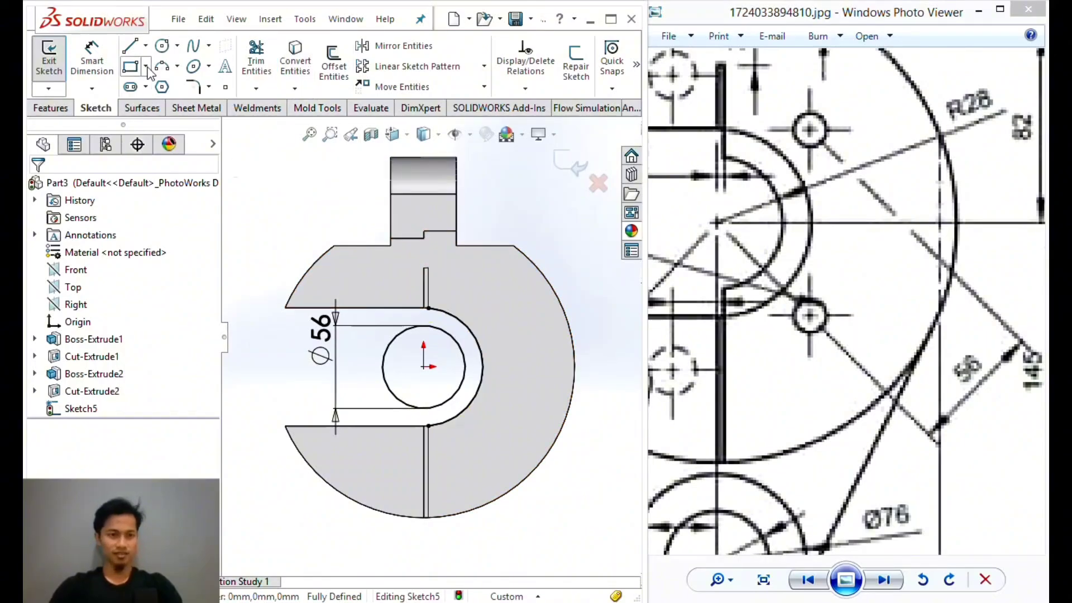
left_click(132, 49)
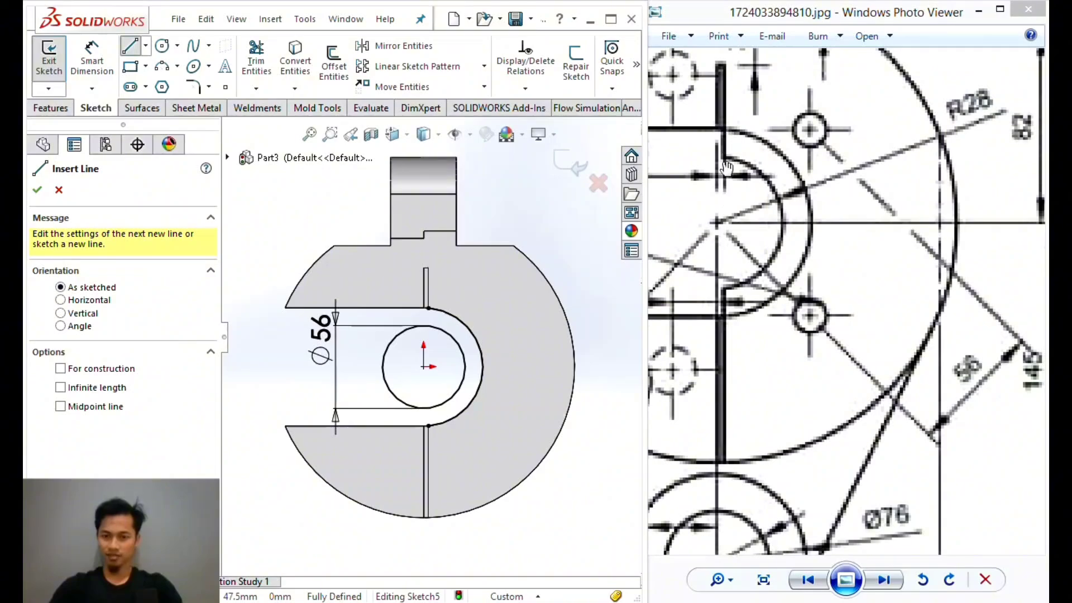
scroll(477, 335, "down", 4)
left_click(401, 292)
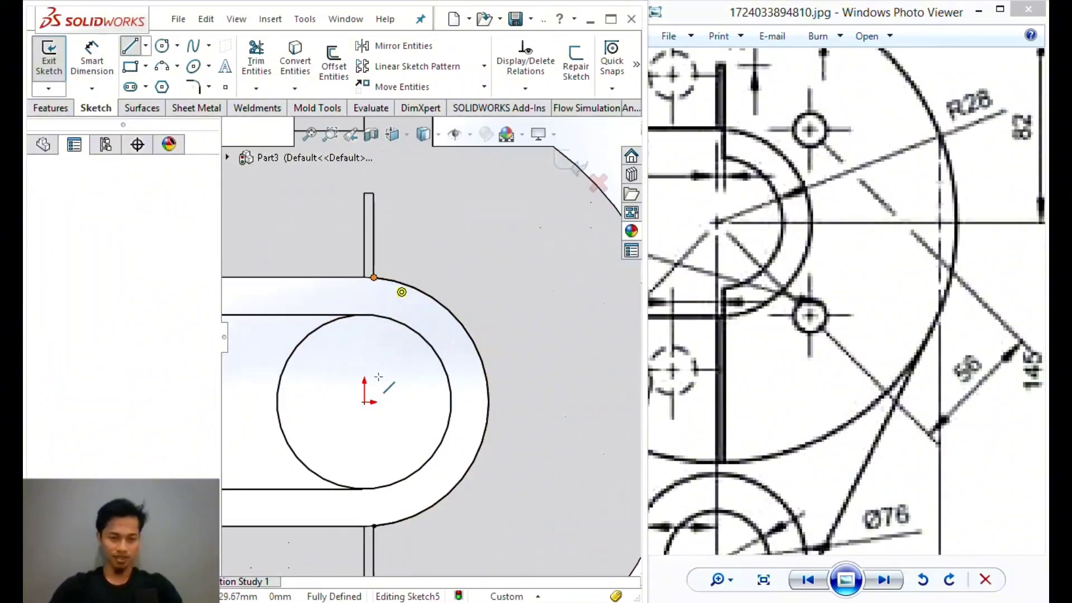
left_click(373, 525)
key("Escape")
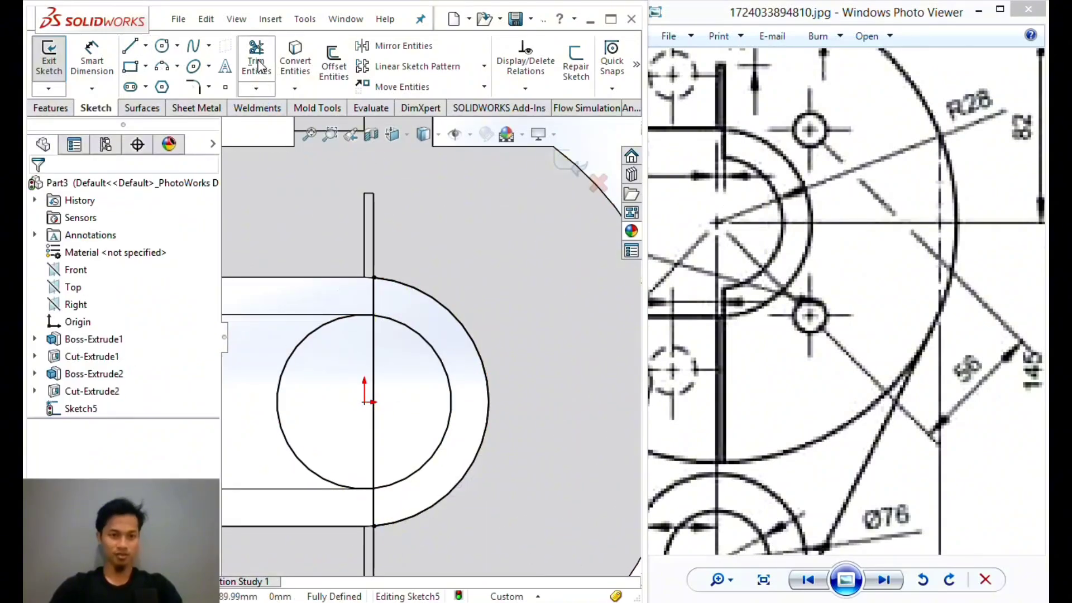
Trim away the vertical line's segment inside the circle and the circle's left half.
left_click(256, 61)
left_click(375, 340)
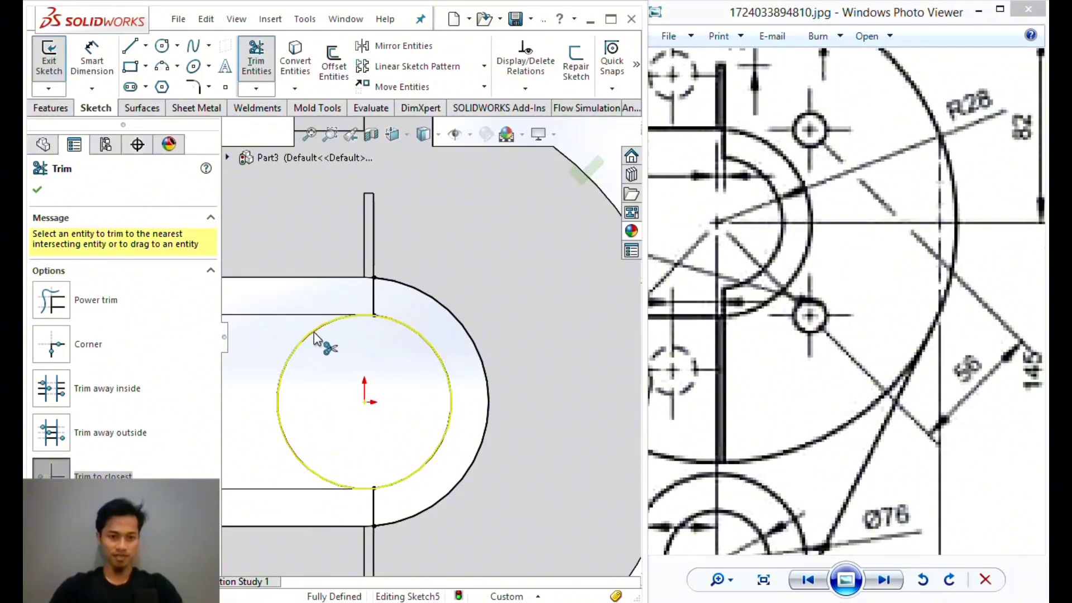
left_click(311, 336)
scroll(363, 340, "up", 4)
left_click(37, 189)
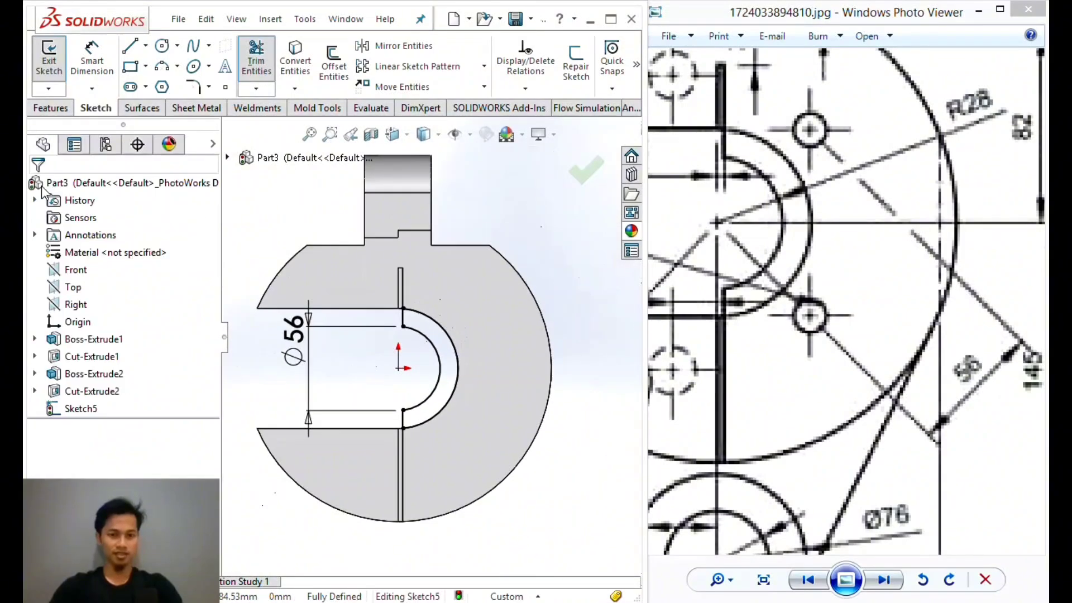
Start a boss extrusion of the half-ring profile from a 50 mm offset, with the offset reversed into the body.
left_click(754, 270)
scroll(754, 269, "up", 6)
scroll(753, 269, "down", 6)
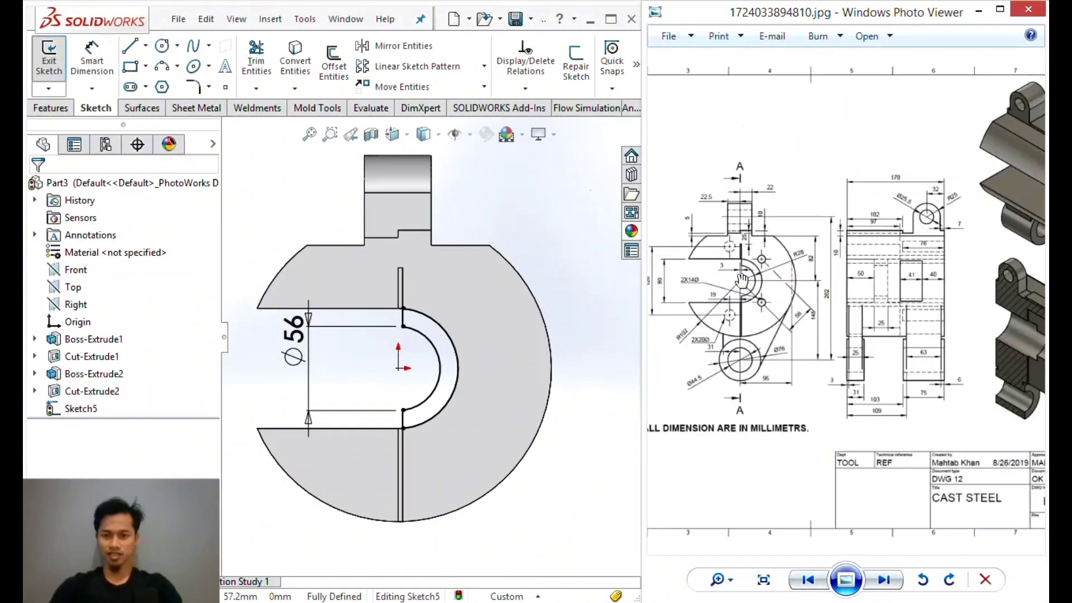
scroll(882, 263, "up", 5)
scroll(879, 265, "down", 4)
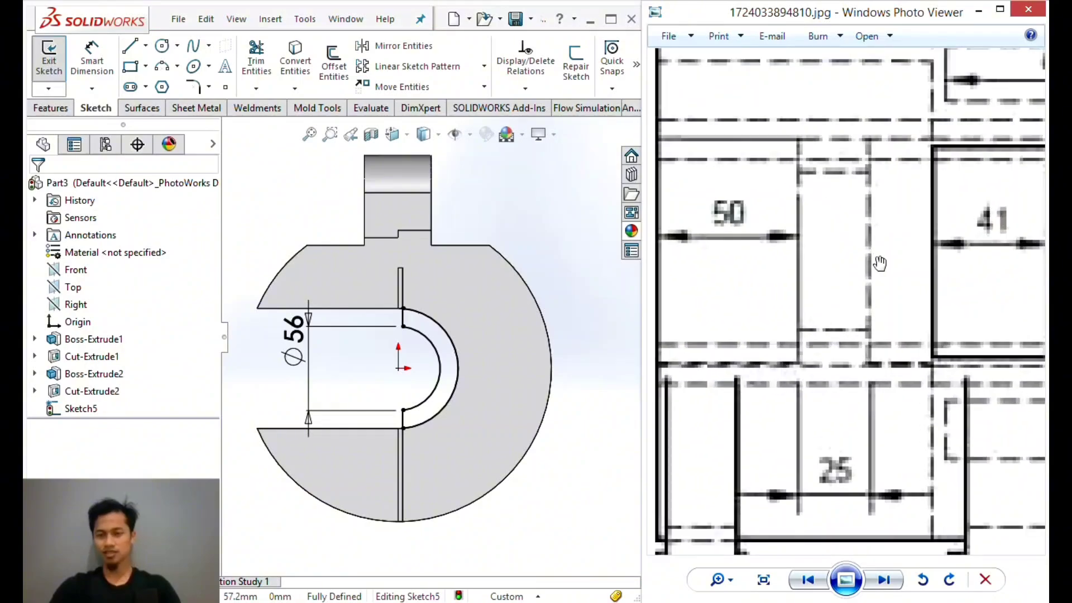
mouse_move(873, 271)
left_mouse_down()
mouse_move(933, 299)
mouse_move(780, 299)
mouse_move(866, 292)
mouse_move(911, 228)
left_mouse_up()
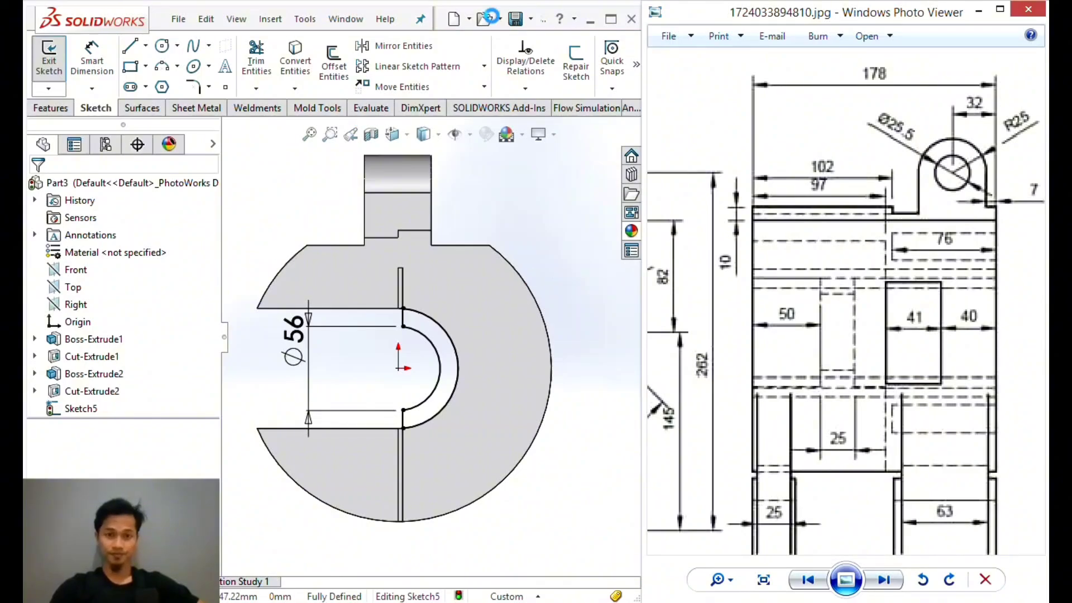
middle_click_drag(473, 240, 525, 257)
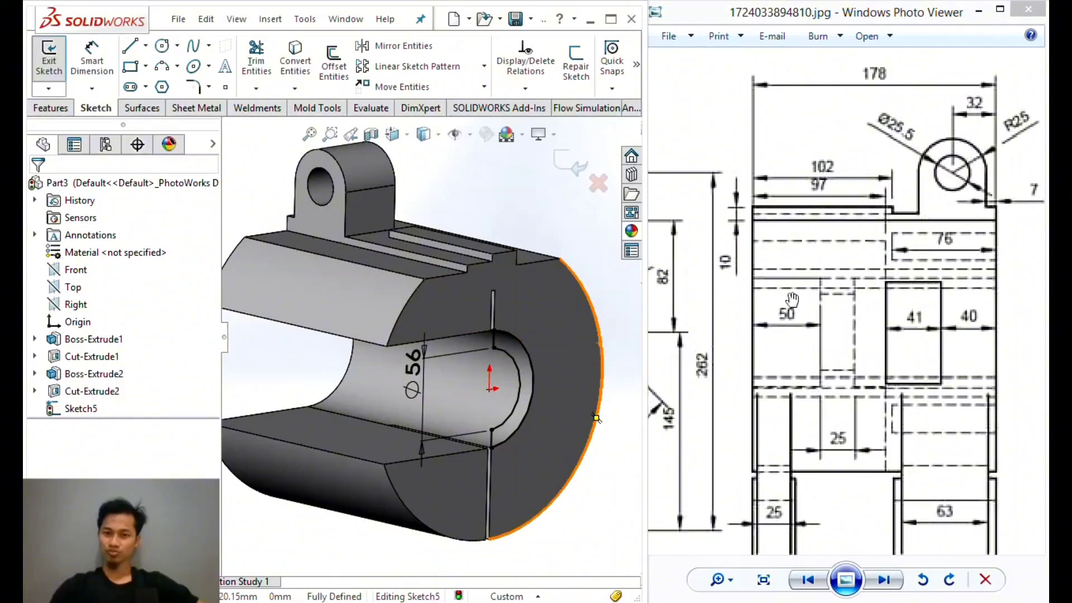
left_click(51, 108)
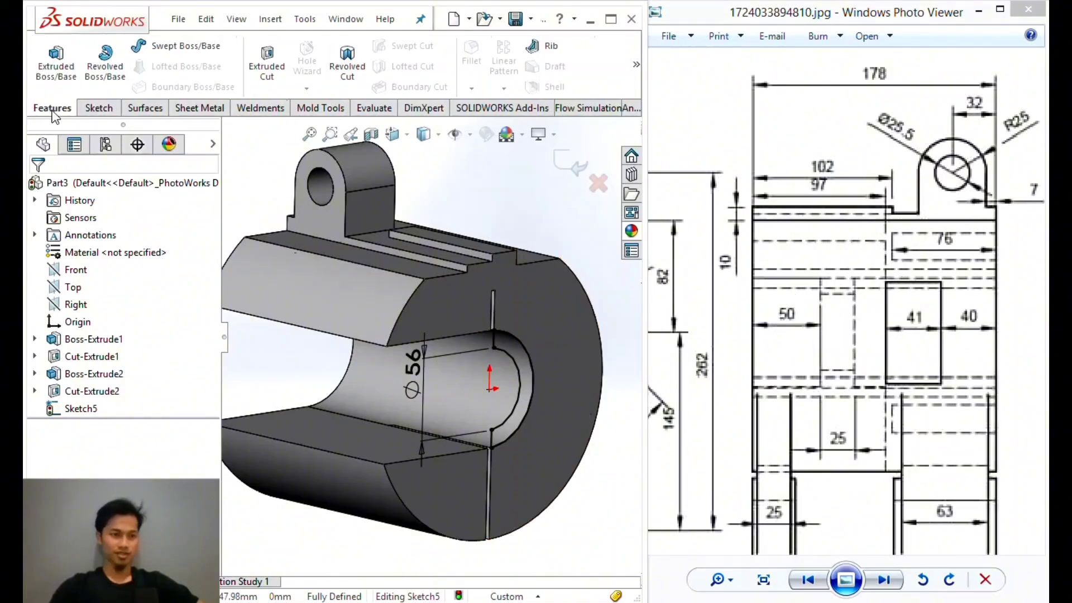
left_click(56, 63)
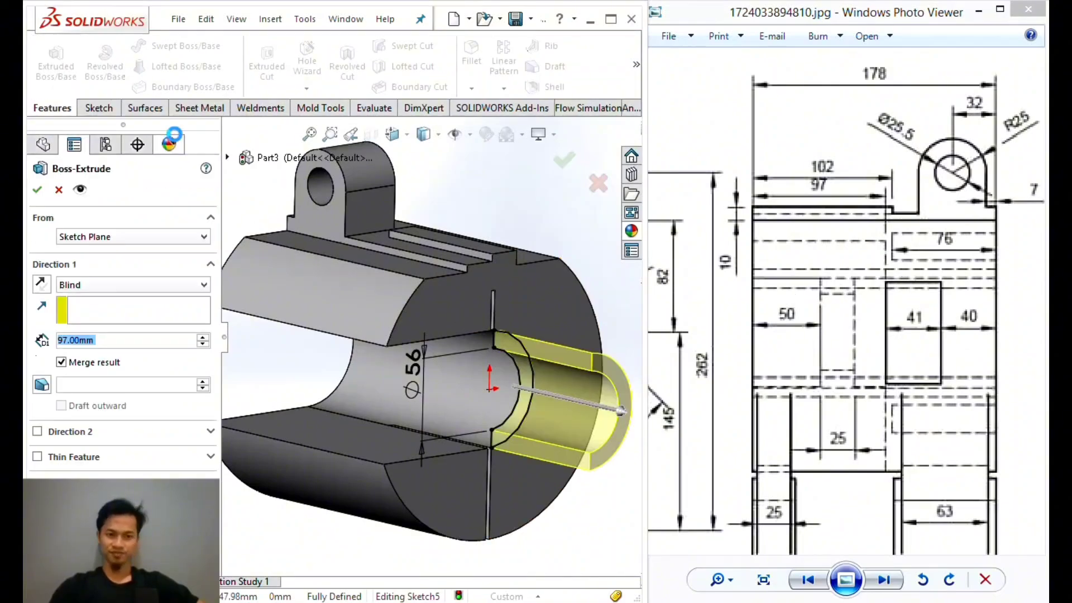
left_click(137, 237)
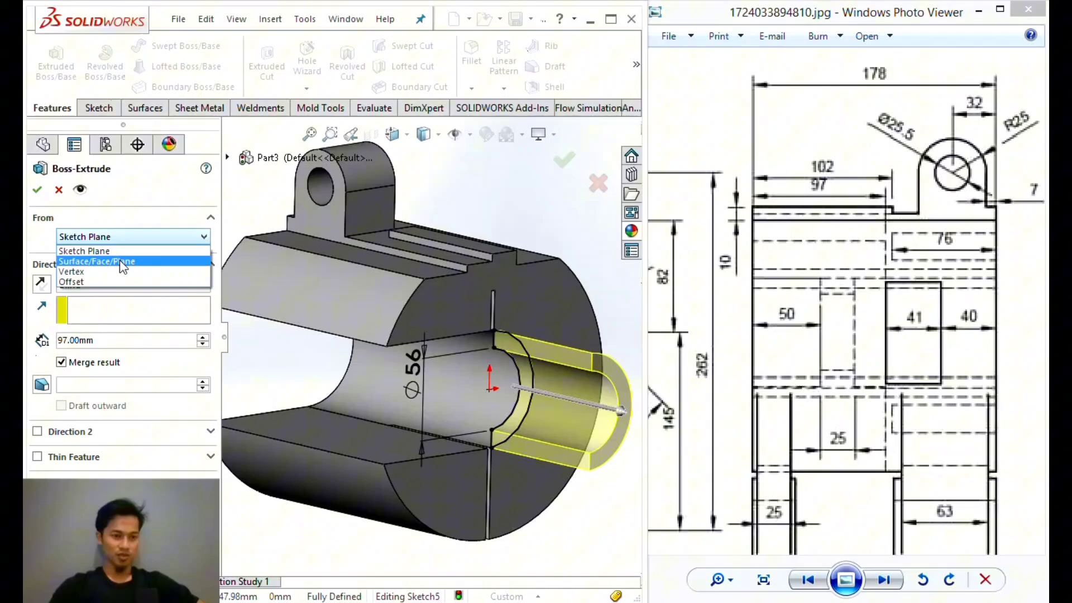
left_click(90, 281)
type("50.00mm")
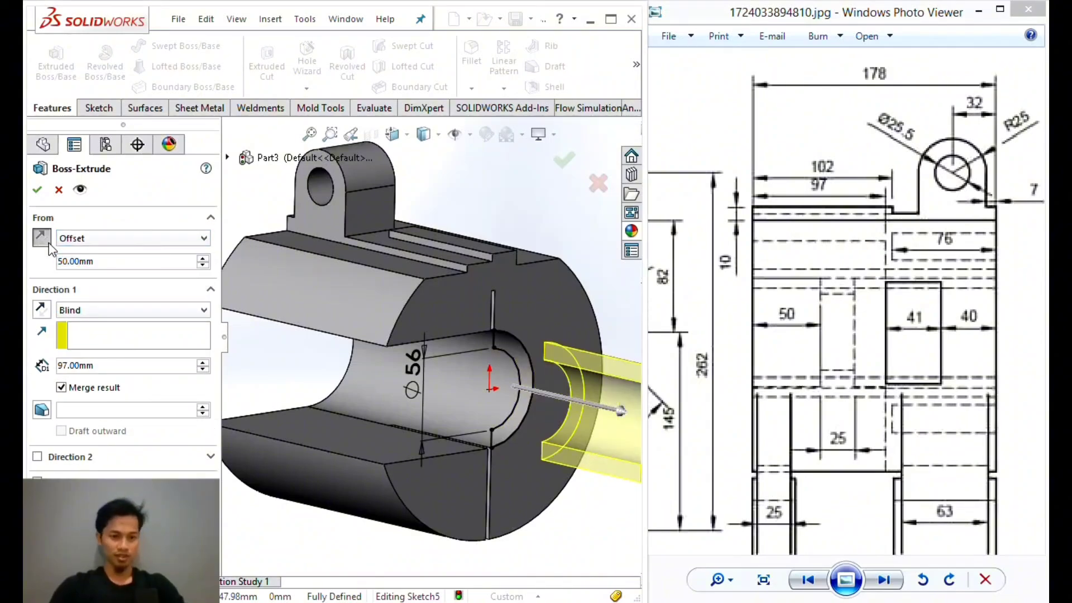
left_click(48, 241)
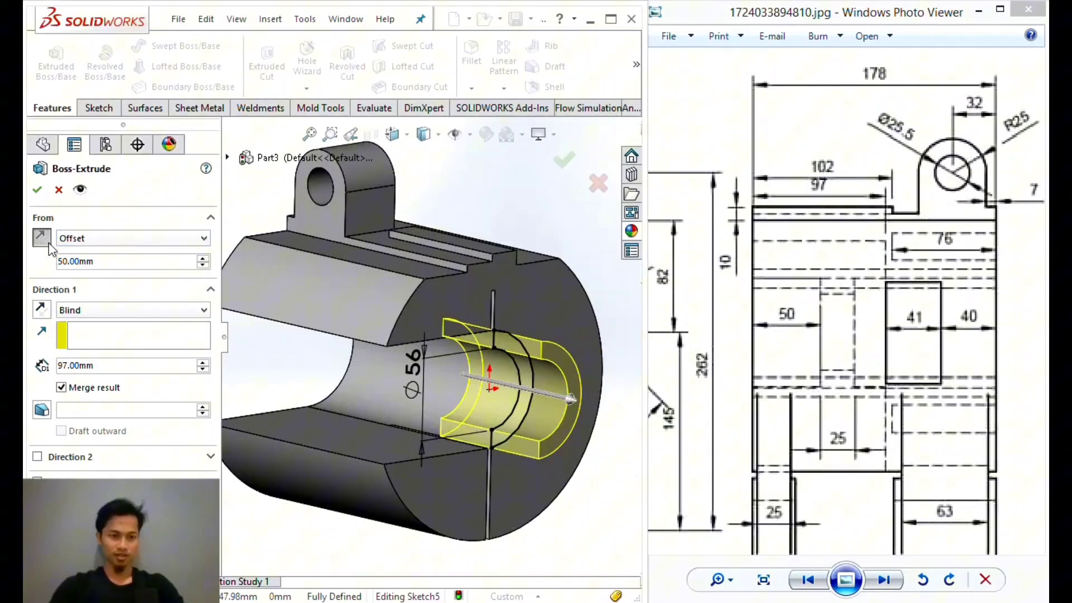
Reverse the extrusion direction into the body and extrude the half-ring to a blind depth of 25 mm.
left_click(41, 309)
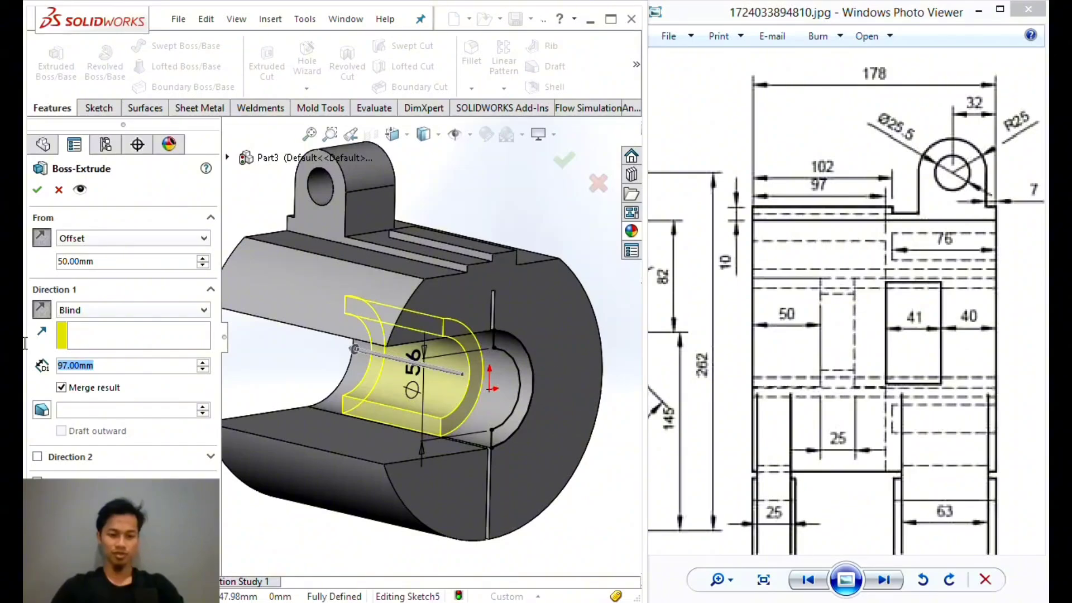
type("25")
key("Return")
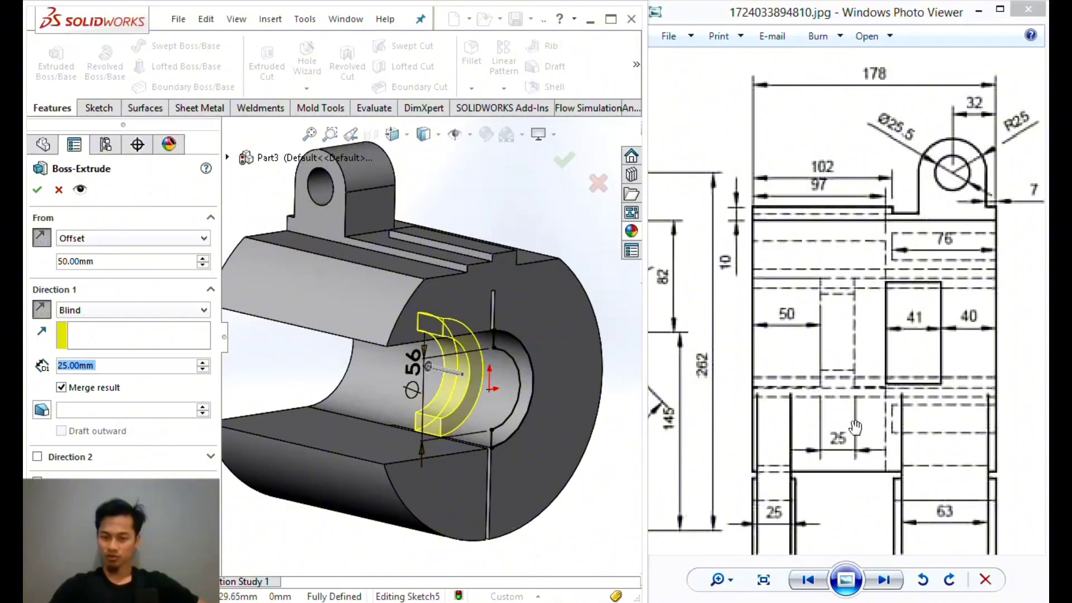
left_click_drag(855, 427, 855, 250)
left_click_drag(788, 162, 757, 302)
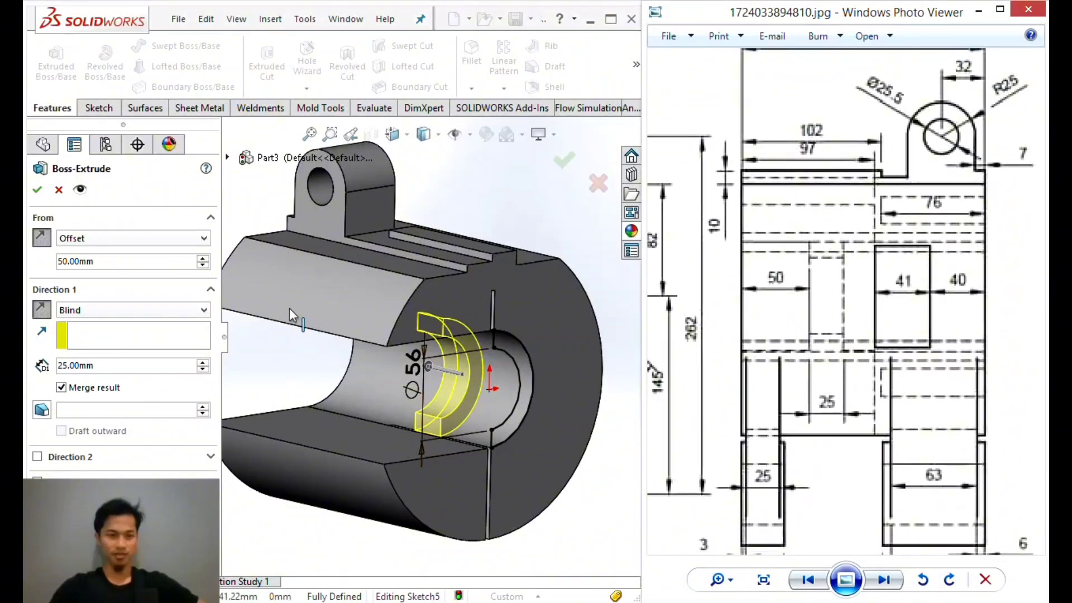
left_click(40, 190)
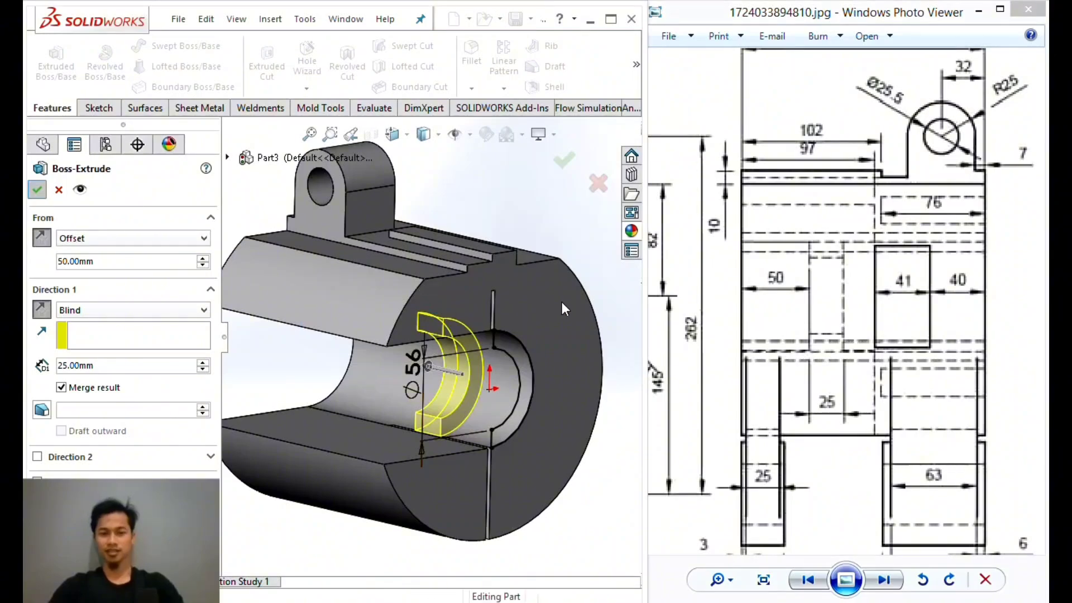
Inspect the bore's interior against the reference drawing with a section view on the Front plane, and restore the full view.
scroll(867, 297, "down", 2)
left_click_drag(867, 297, 802, 270)
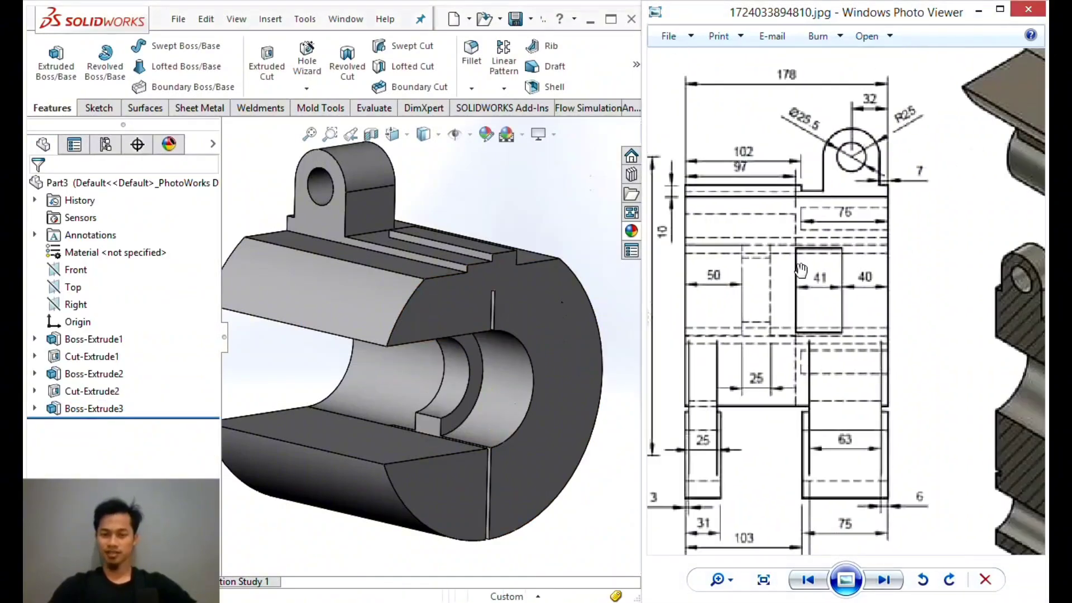
scroll(802, 270, "down", 2)
mouse_move(870, 269)
left_mouse_down()
mouse_move(759, 266)
mouse_move(843, 233)
left_mouse_up()
left_click_drag(849, 389, 851, 307)
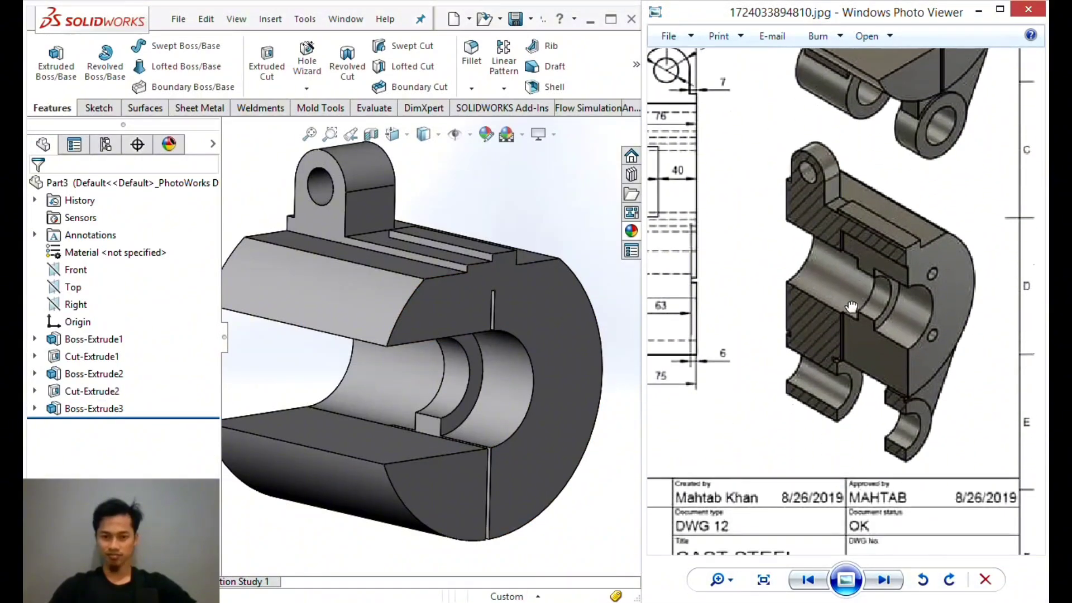
left_click(76, 269)
left_click(371, 134)
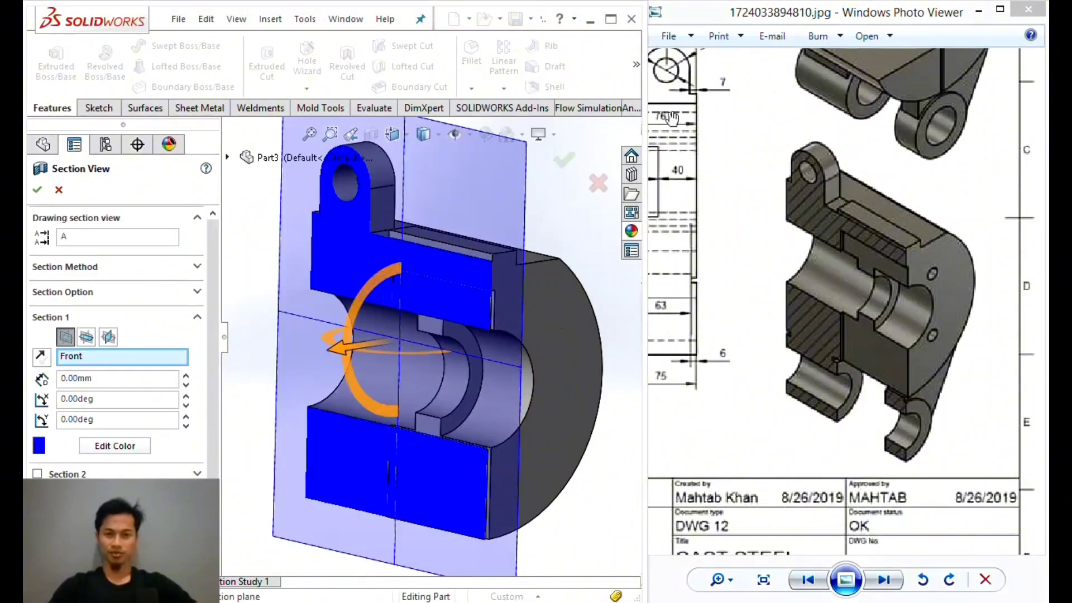
left_click(575, 157)
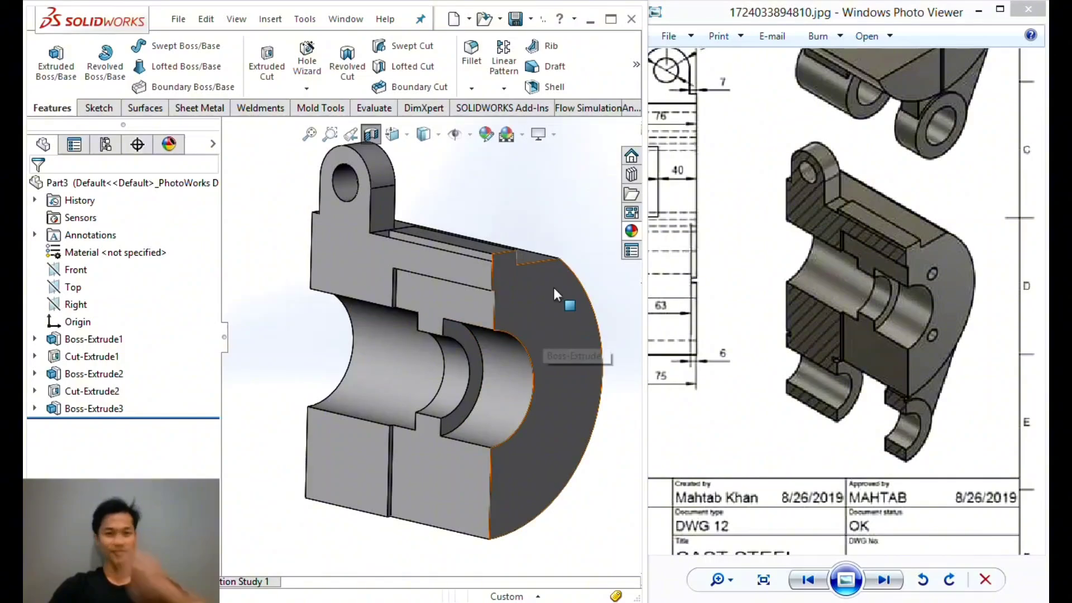
left_click(368, 139)
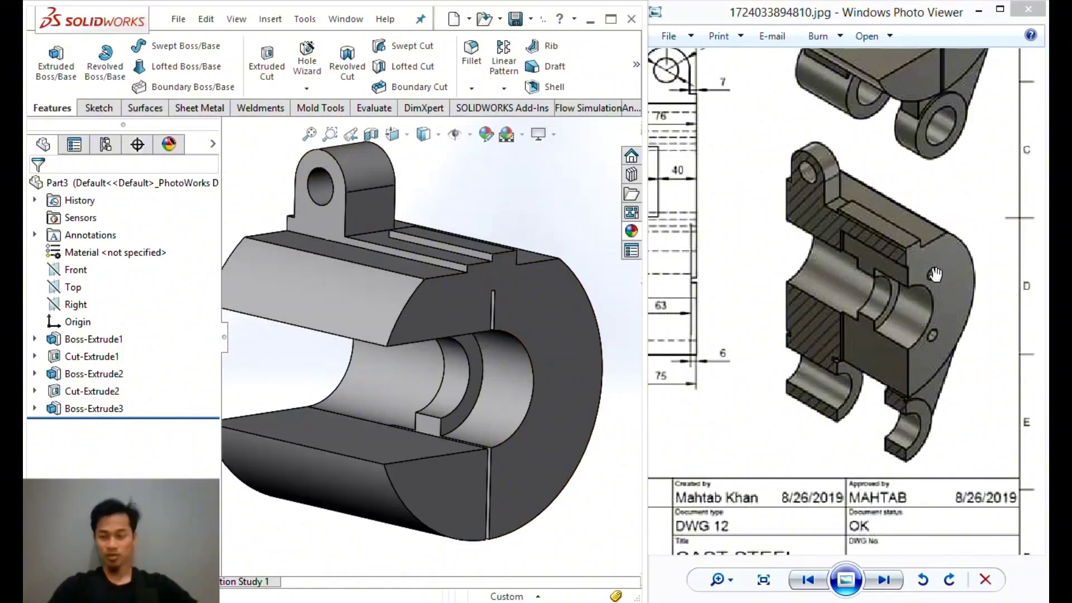
Open a sketch on the body's large end face and examine the hole dimensions in the reference drawing.
left_click(542, 299)
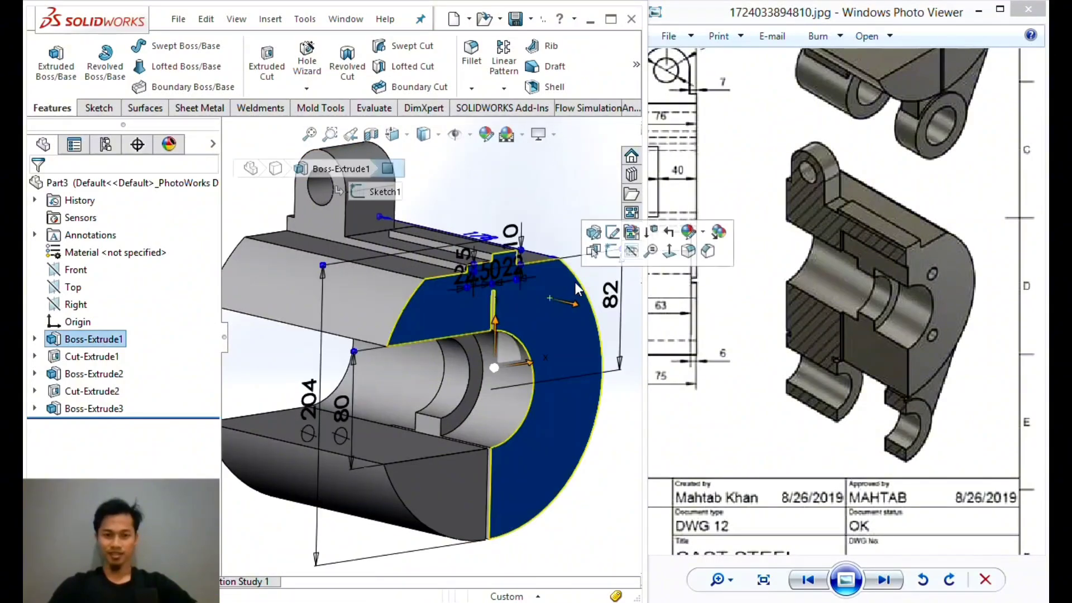
left_click(616, 254)
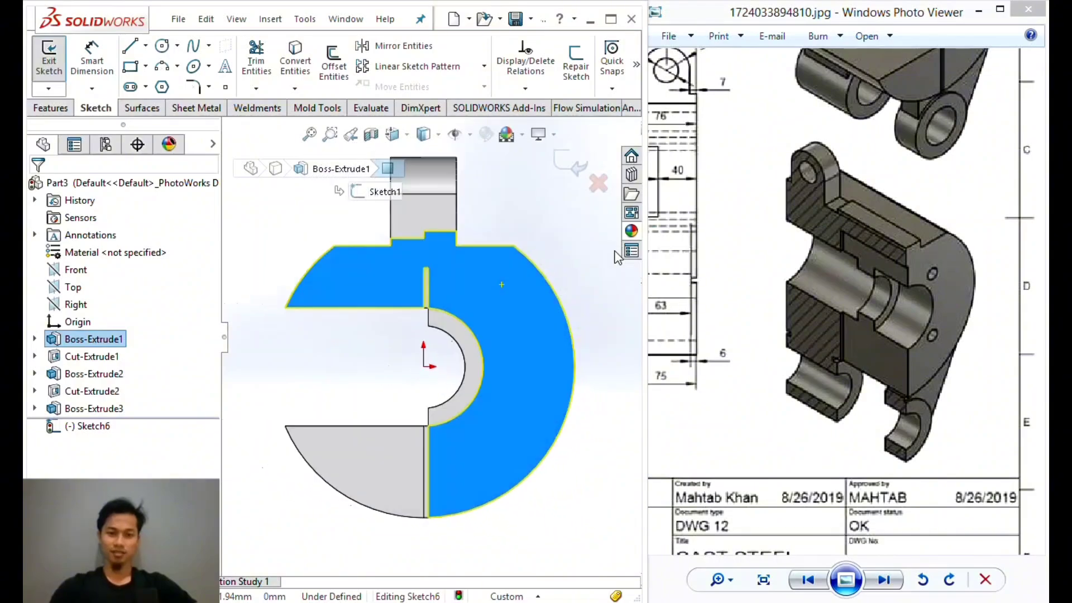
scroll(786, 255, "down", 3)
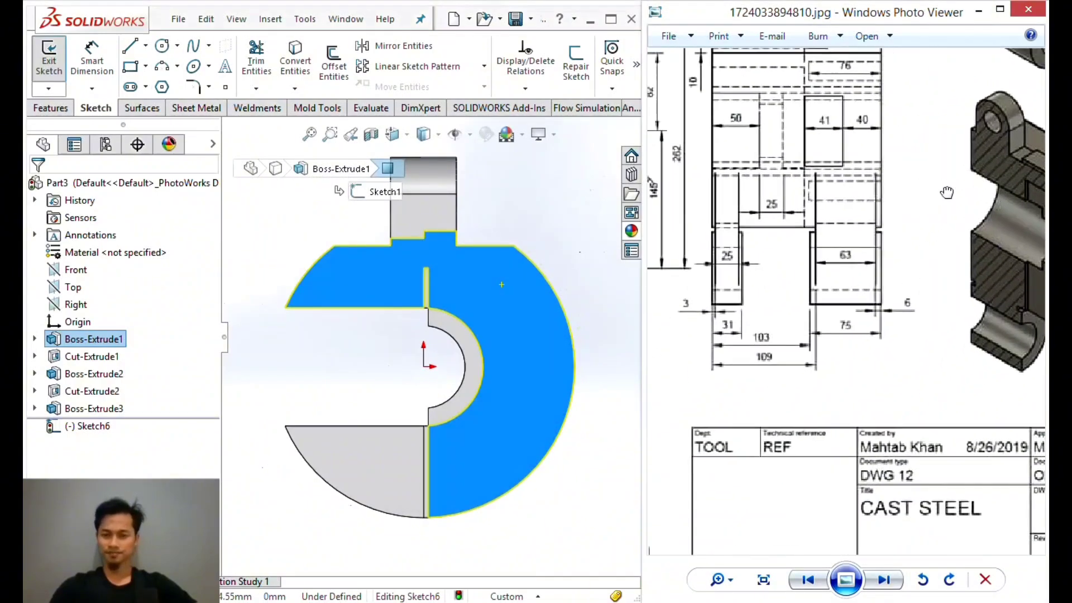
scroll(827, 199, "up", 3)
scroll(826, 199, "up", 3)
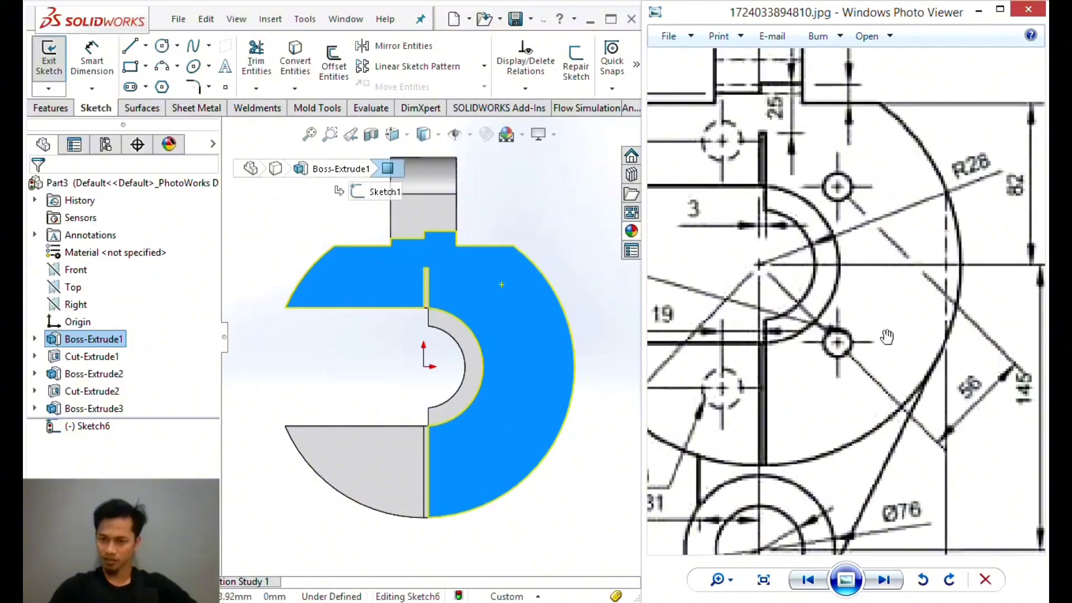
scroll(887, 337, "down", 2)
scroll(948, 345, "up", 3)
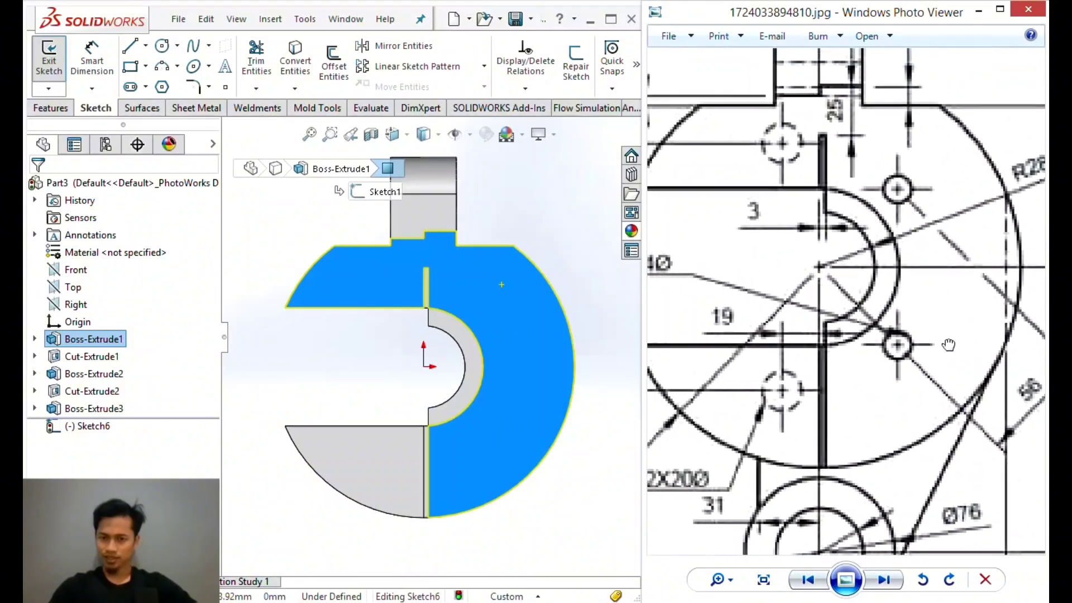
mouse_move(948, 345)
left_mouse_down()
mouse_move(960, 384)
mouse_move(923, 376)
mouse_move(862, 240)
mouse_move(912, 357)
mouse_move(837, 325)
mouse_move(770, 363)
mouse_move(909, 325)
left_mouse_up()
mouse_move(801, 390)
left_mouse_down()
mouse_move(895, 297)
mouse_move(844, 373)
mouse_move(810, 373)
left_mouse_up()
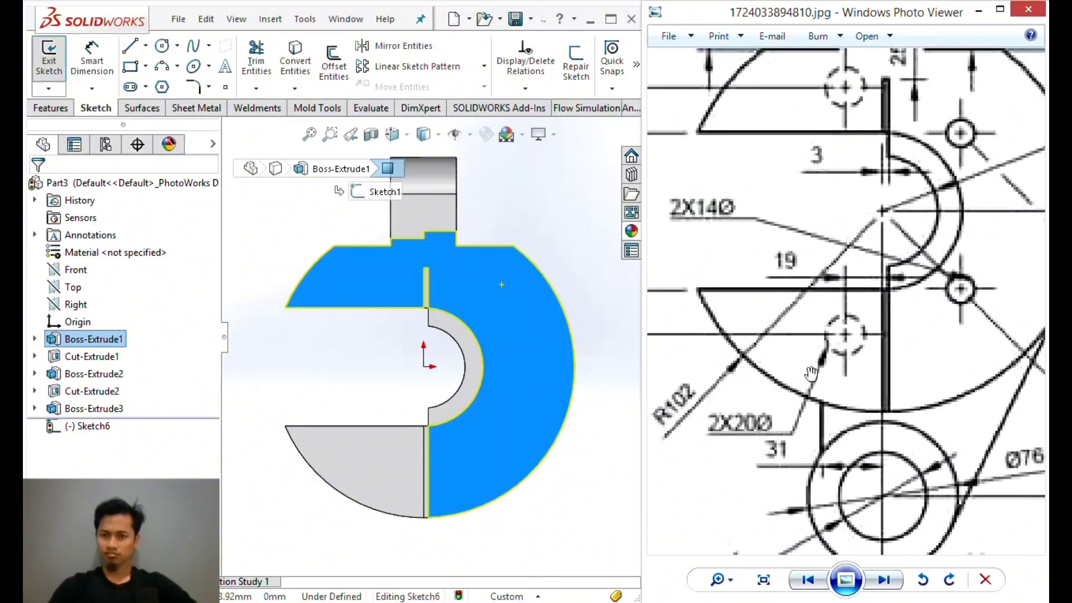
left_click_drag(698, 265, 696, 242)
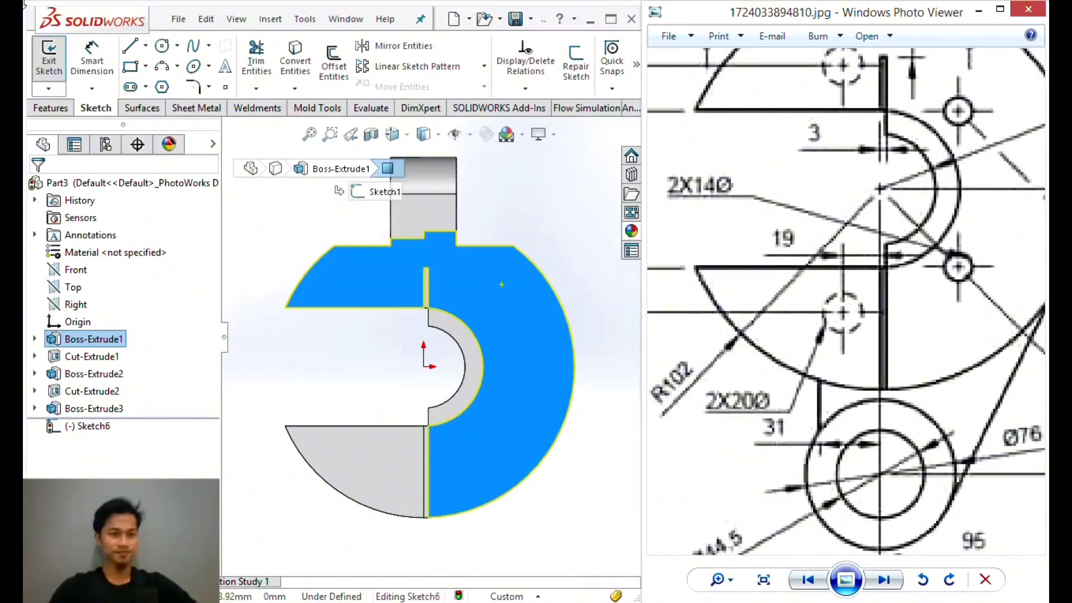
Sketch a small circle on the end face, above and to the right of the bore arc.
left_click(163, 46)
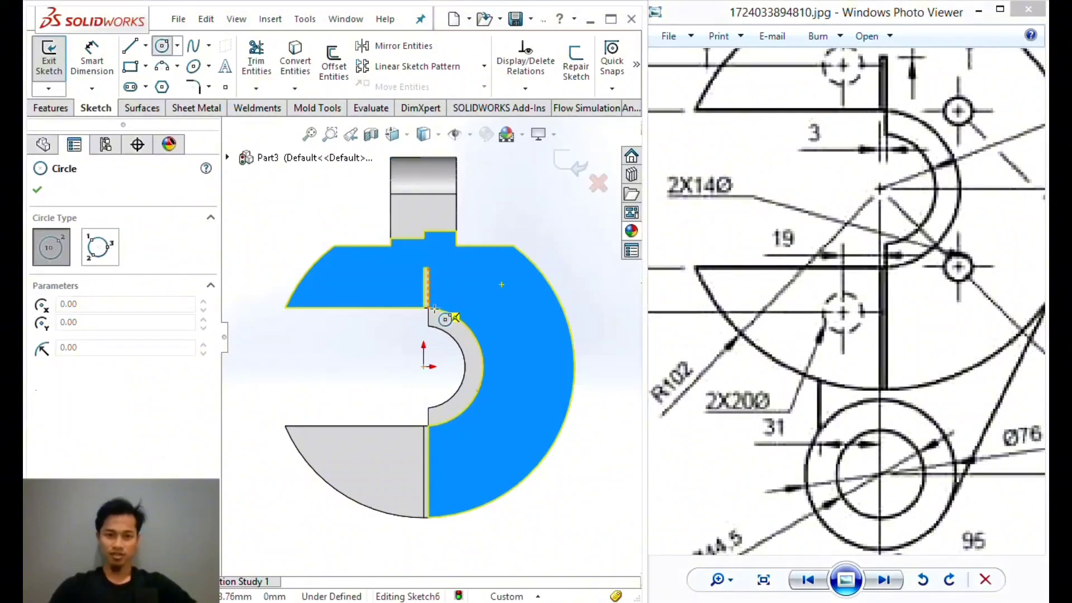
scroll(446, 308, "down", 5)
left_click(535, 297)
left_click(555, 282)
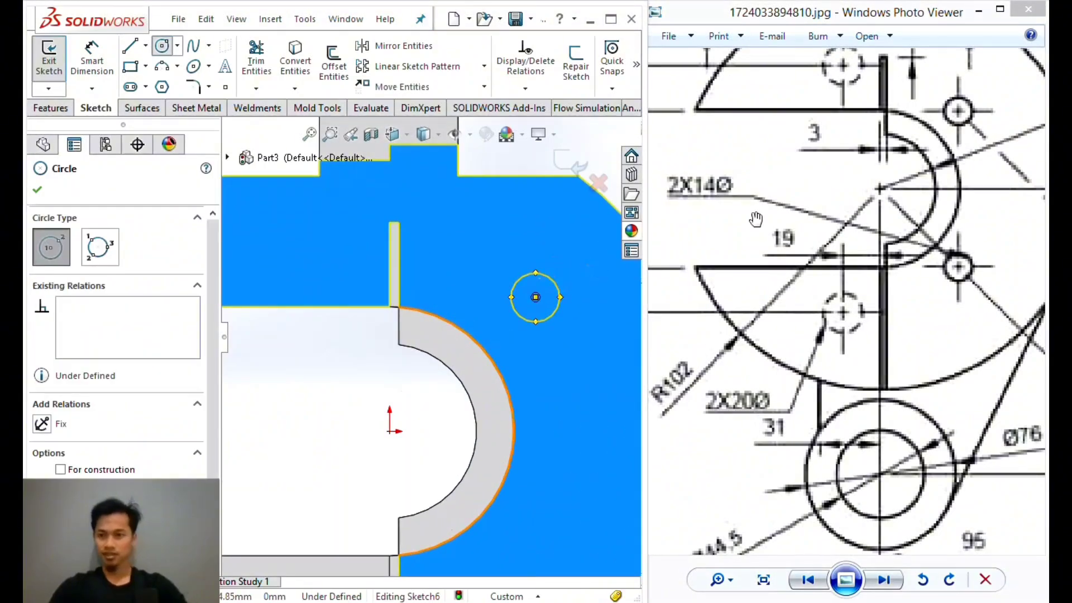
key("Escape")
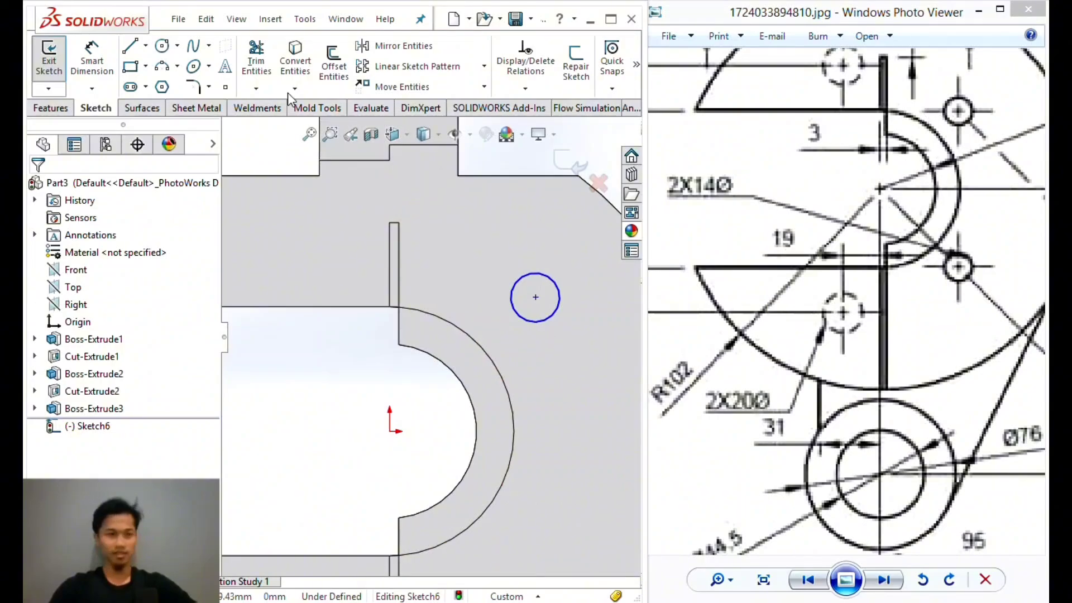
left_click(335, 306)
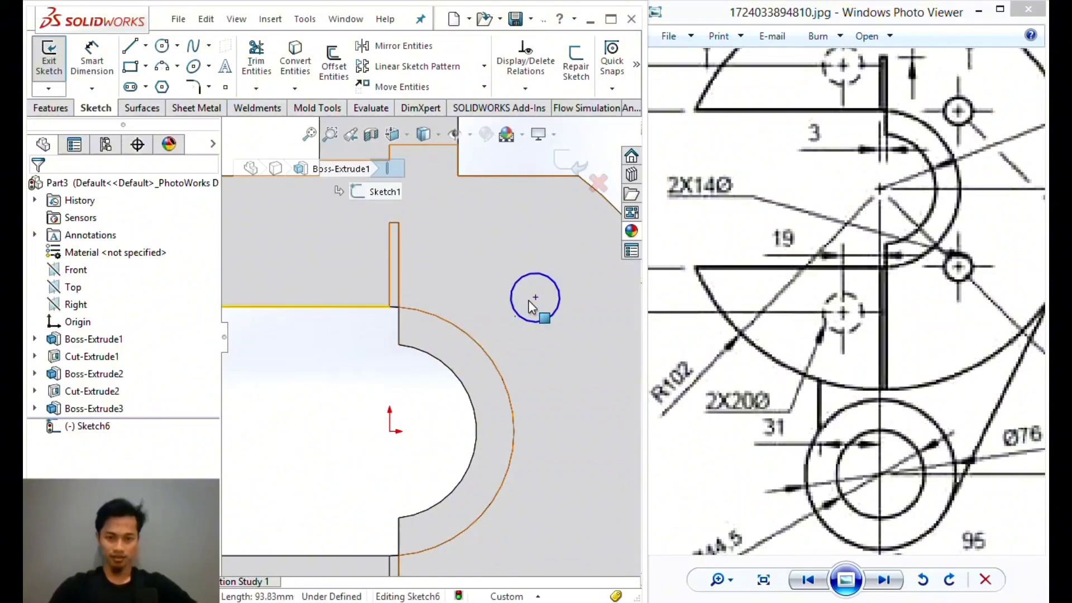
left_click(535, 297, "ctrl")
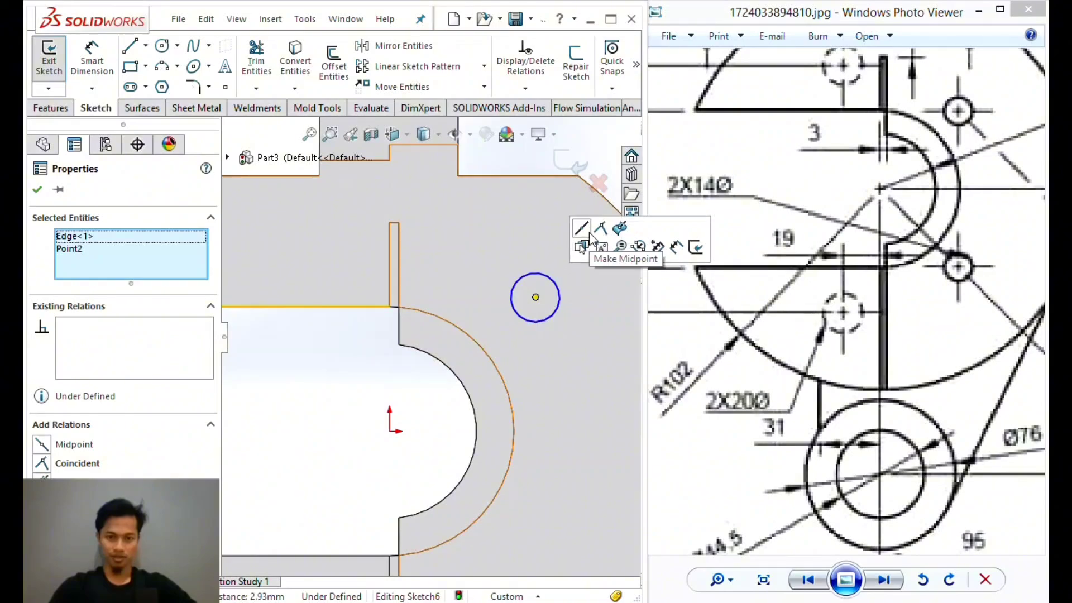
key("Escape")
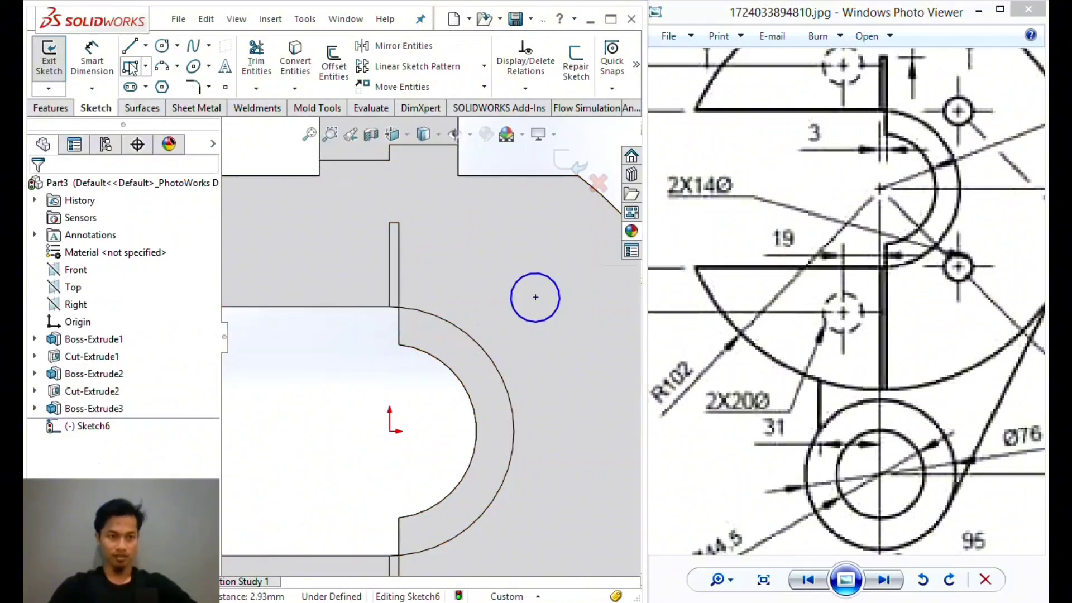
Draw connected construction lines from the slot's upper inner corner to the circle centre, vertically down, and back to the slot's lower inner corner.
left_click(145, 46)
left_click(159, 84)
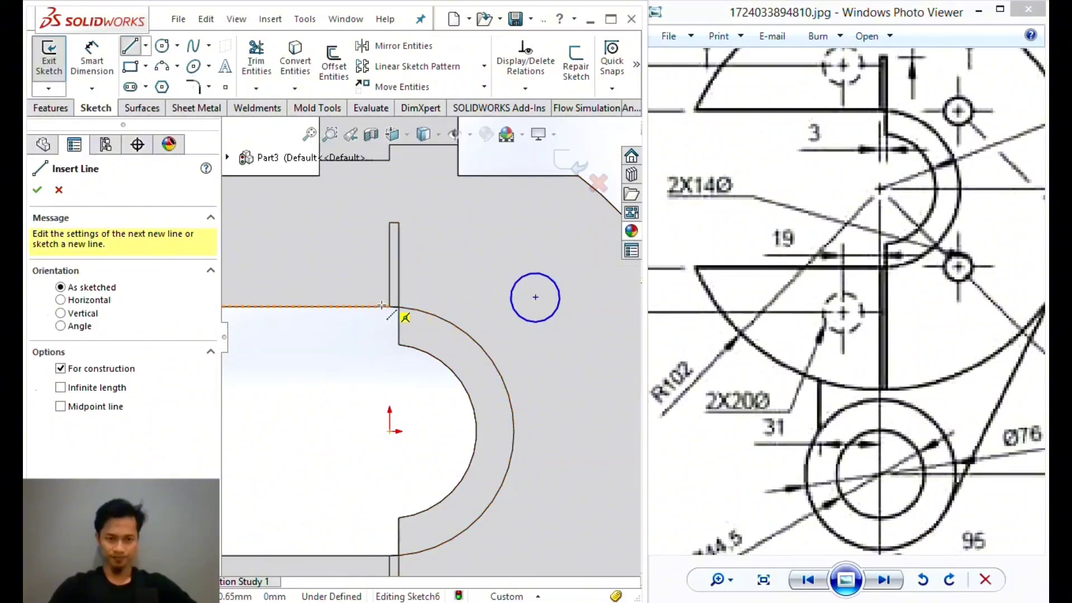
left_click(390, 307)
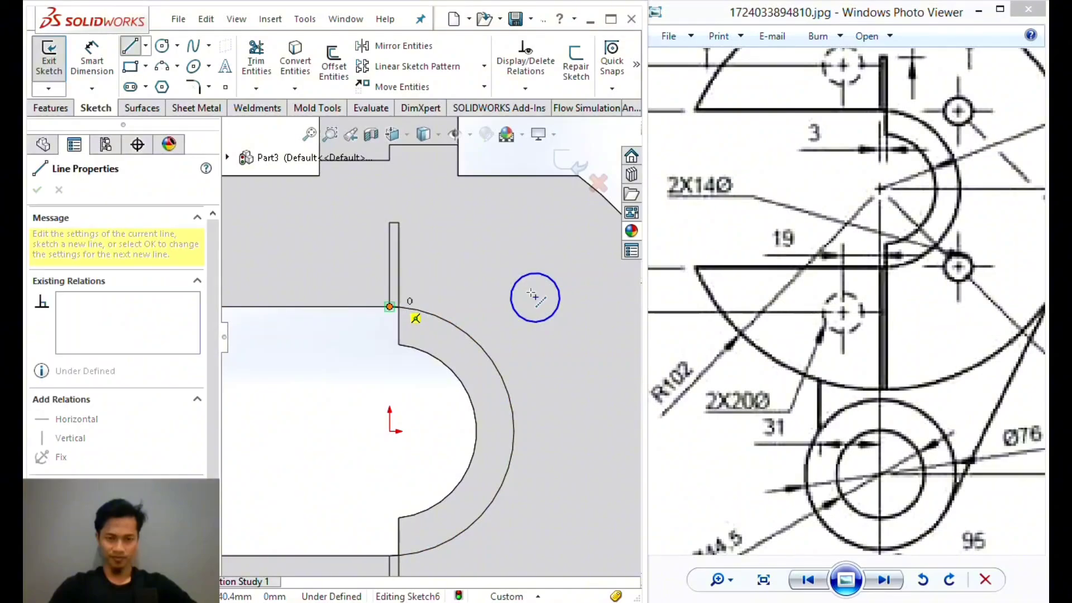
left_click(536, 297)
scroll(553, 486, "up", 2)
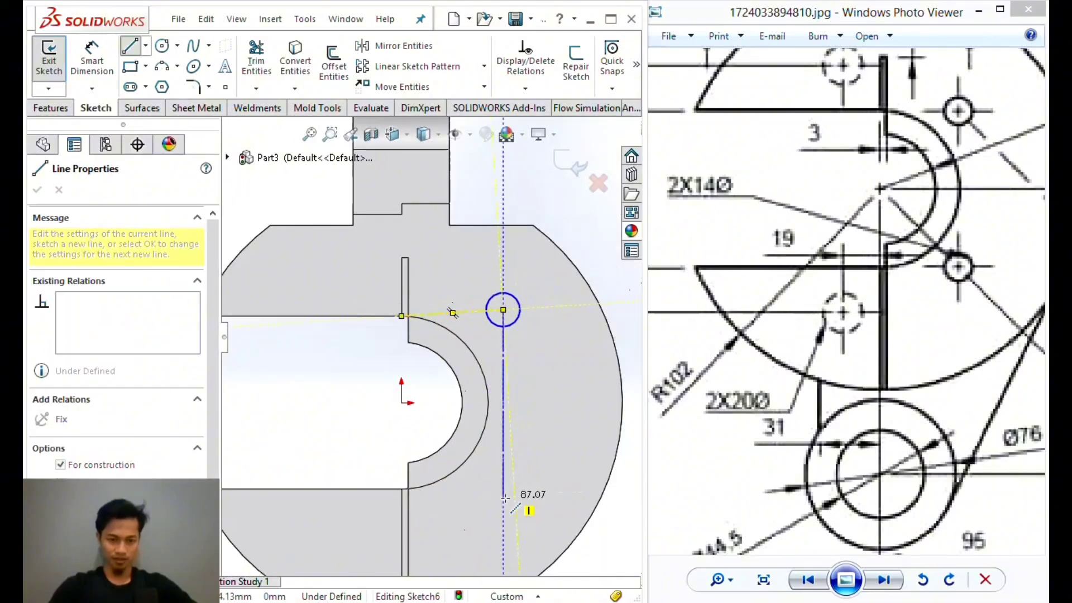
left_click(503, 497)
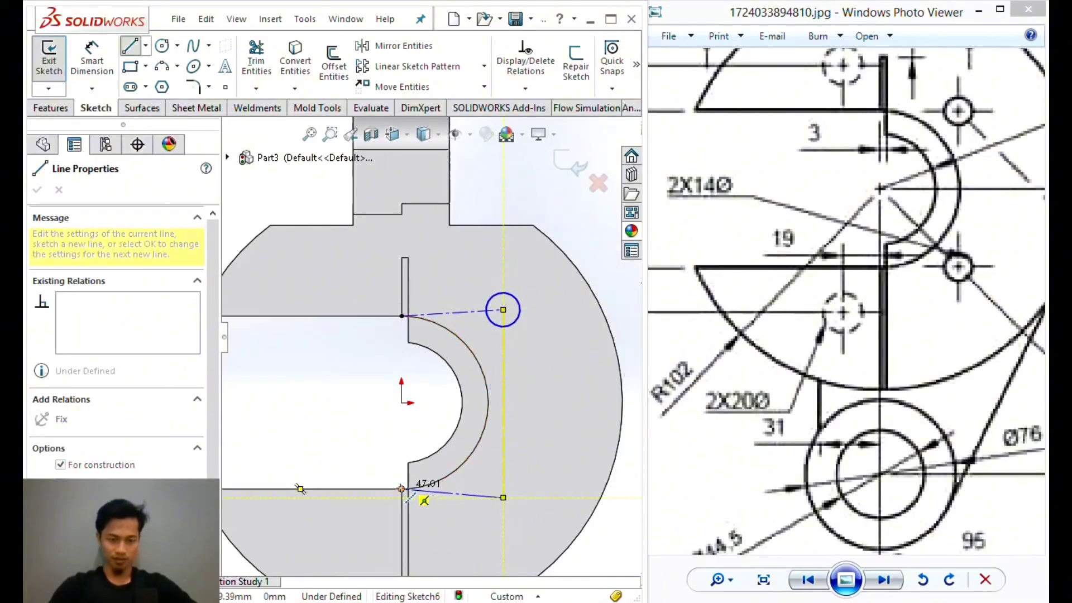
left_click(402, 489)
scroll(433, 331, "up", 2)
key("Escape")
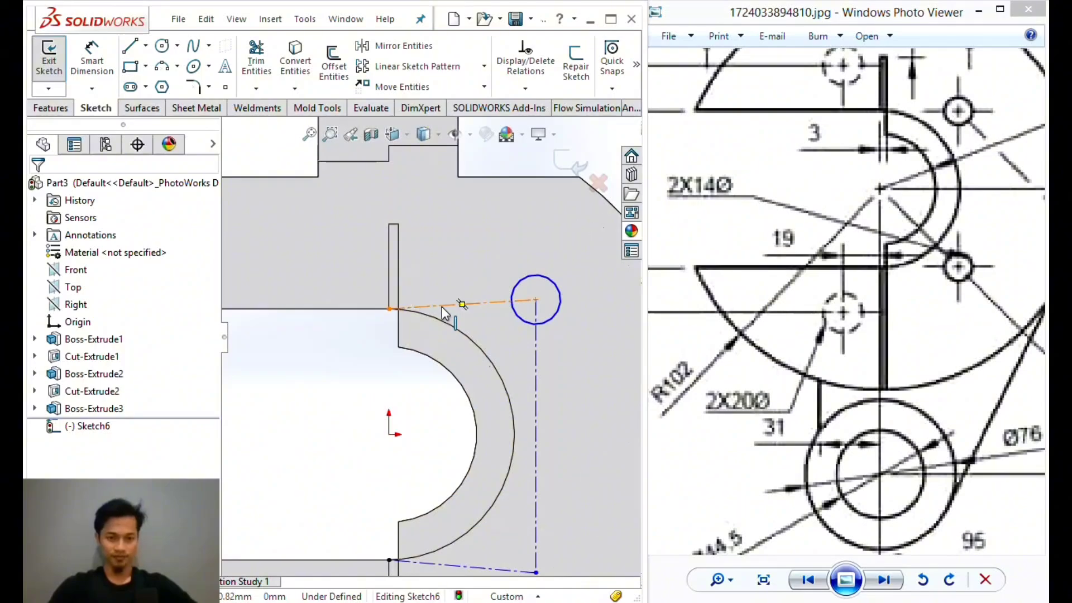
Make the upper and lower construction lines collinear with the adjacent straight slot edges.
left_click(441, 305)
left_click(347, 309, "ctrl")
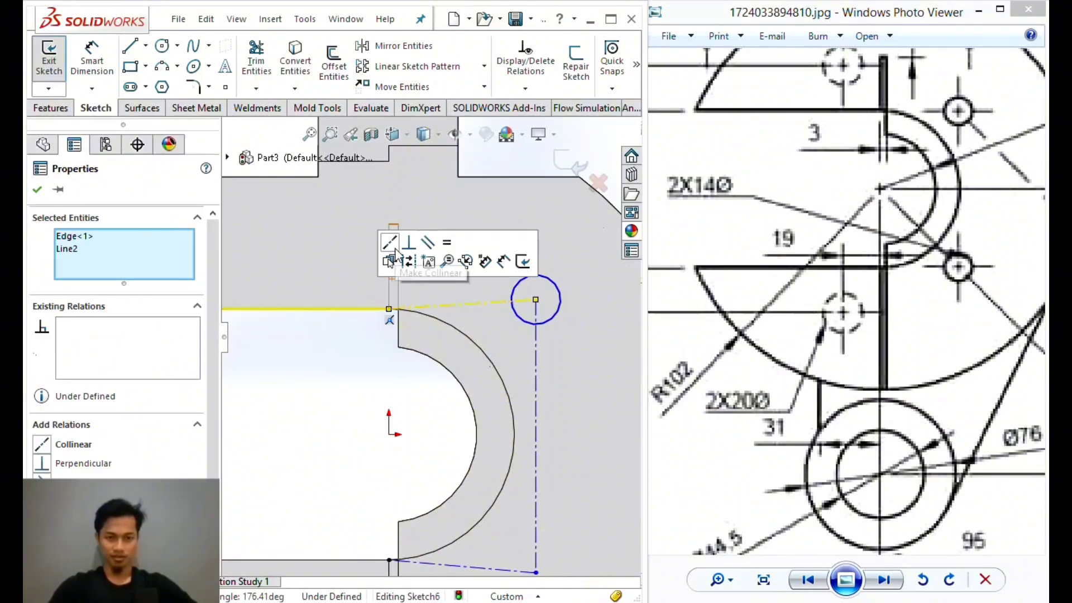
left_click(394, 249)
scroll(450, 448, "down", 3)
scroll(438, 437, "up", 2)
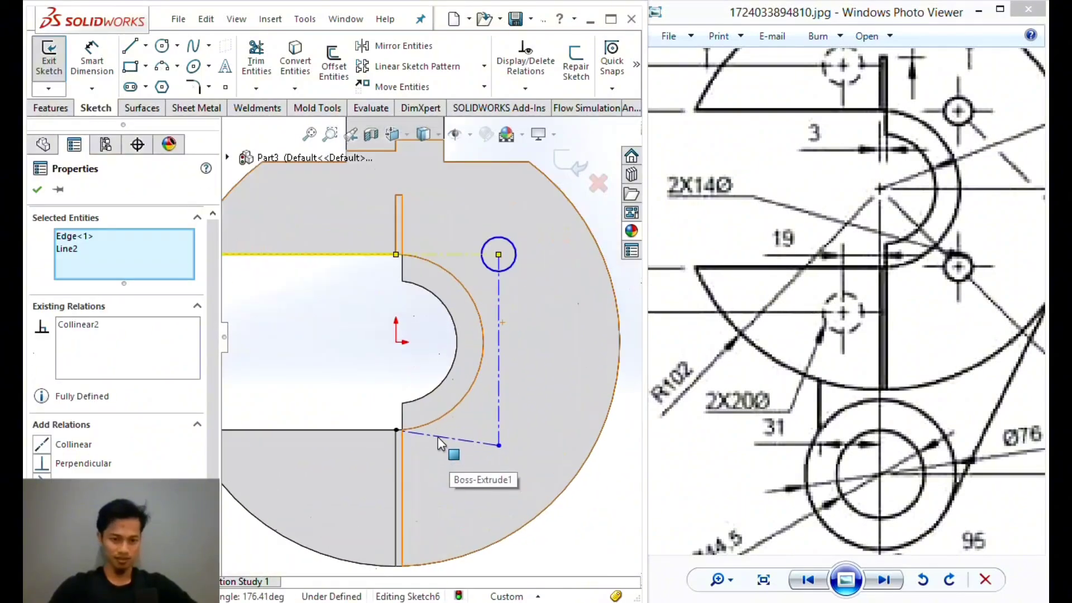
left_click(438, 436)
left_click(375, 429, "ctrl")
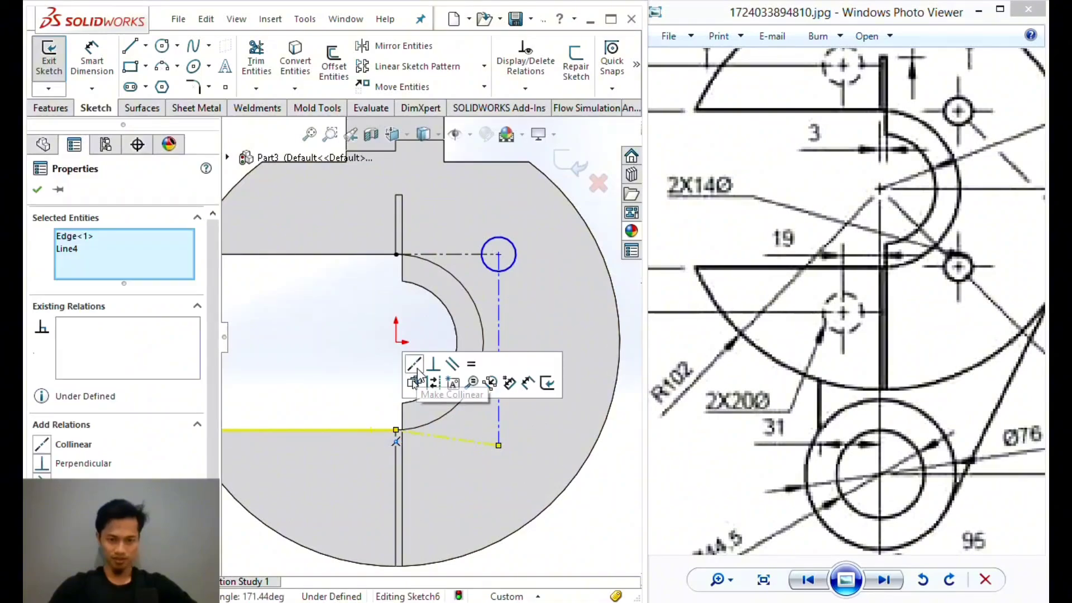
left_click(416, 369)
Dimension the upper circle's diameter as 14 mm.
left_click(498, 303)
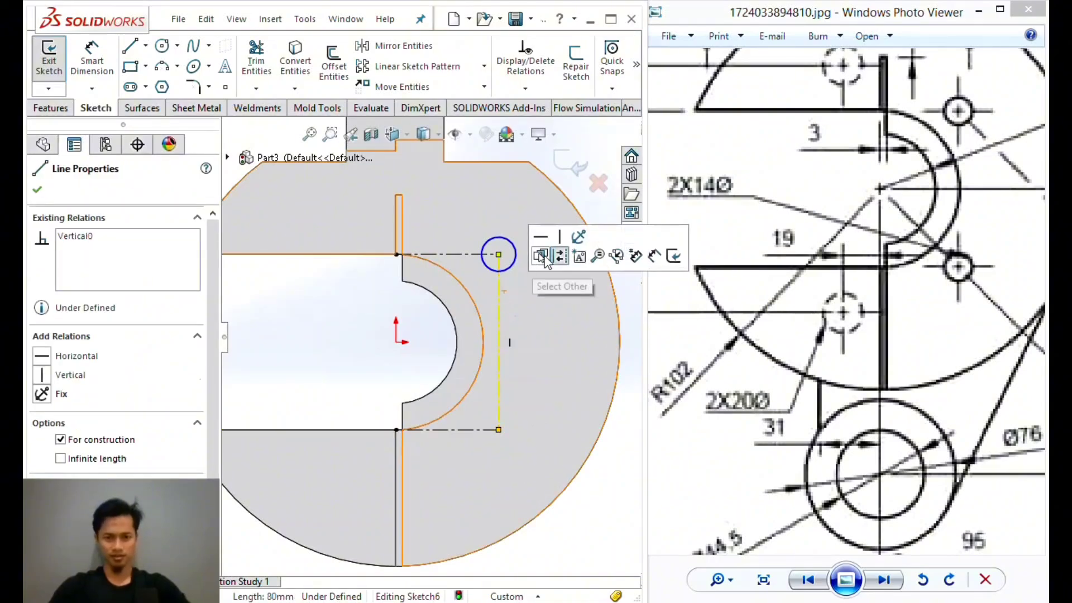
left_click(98, 63)
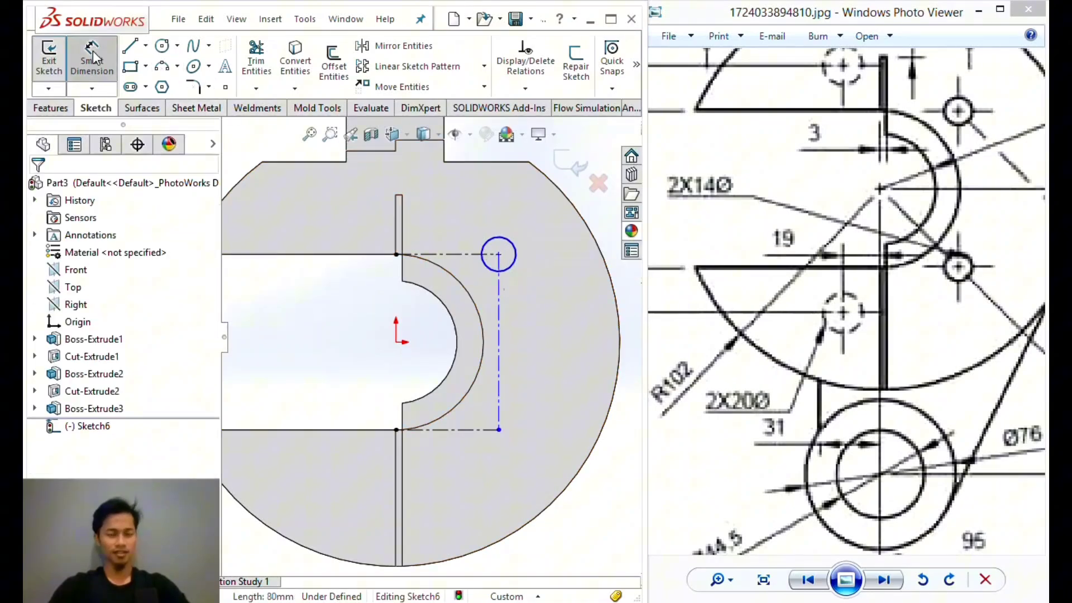
left_click(513, 246)
left_click(537, 255)
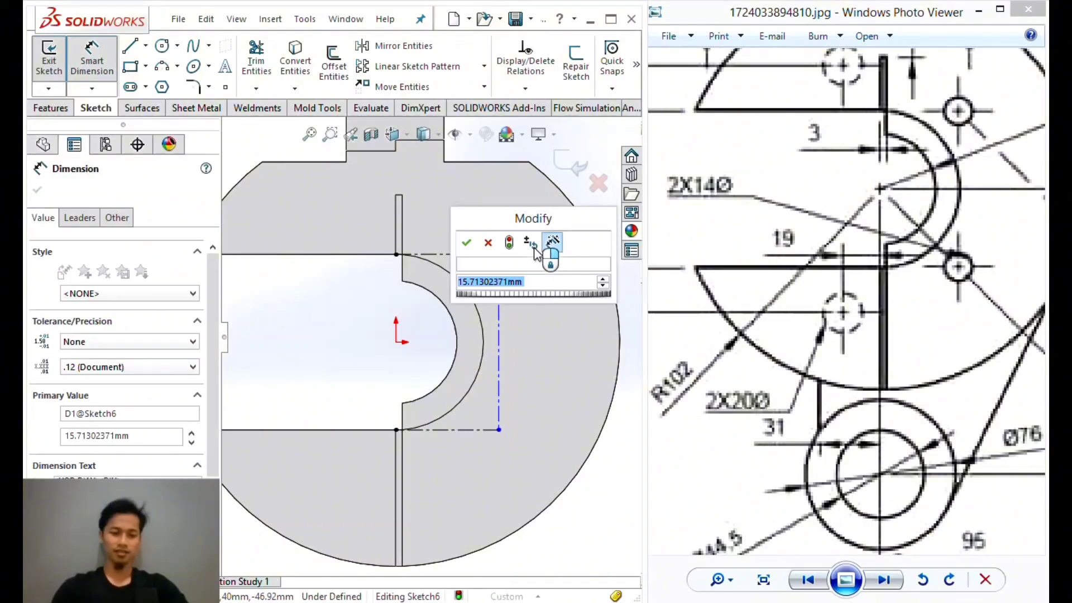
type("14")
key("Return")
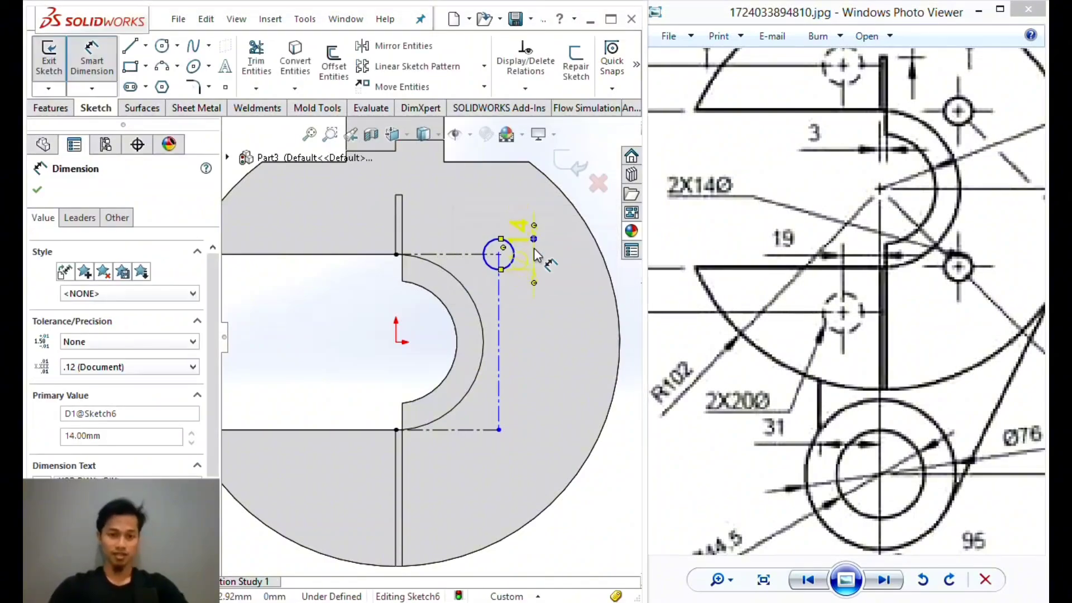
left_click(162, 46)
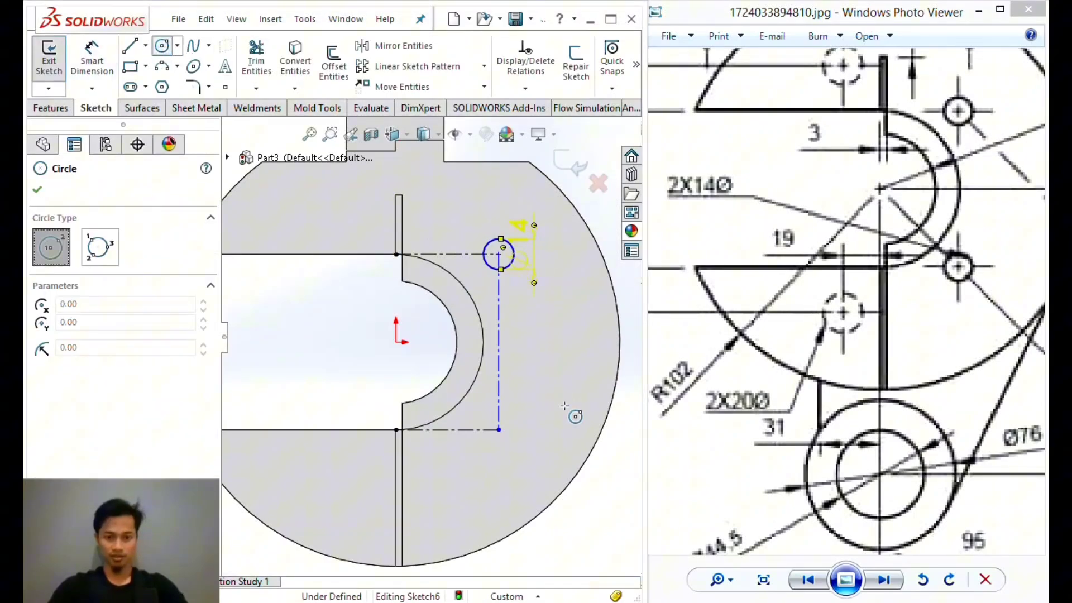
left_click(498, 430)
key("Escape")
Sketch a second circle centred on the lower end of the vertical construction line and make it equal to the upper circle.
left_click(162, 46)
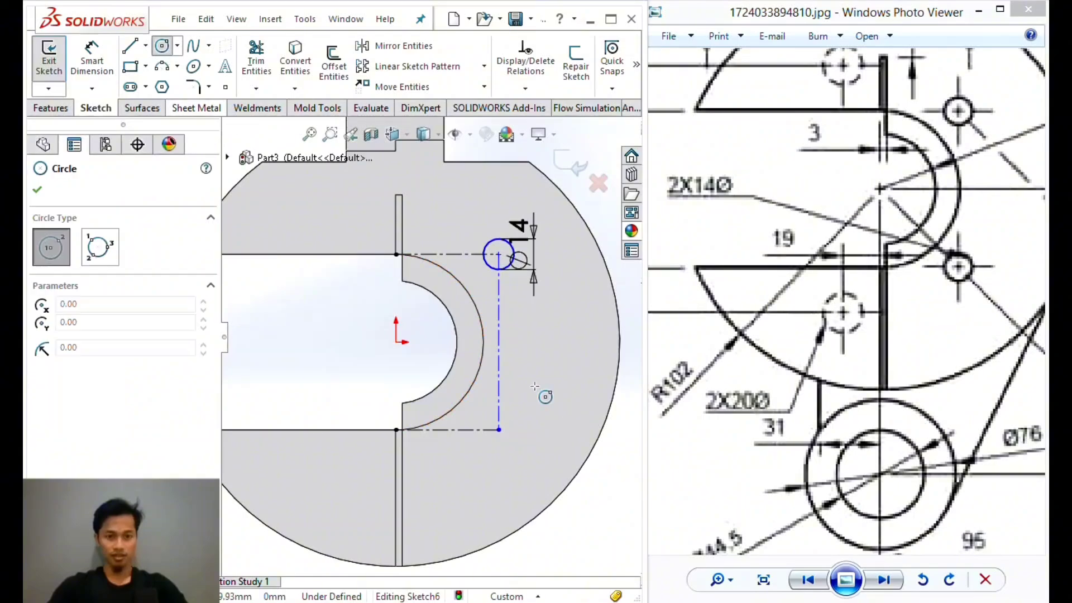
left_click(498, 430)
left_click(517, 449)
key("Escape")
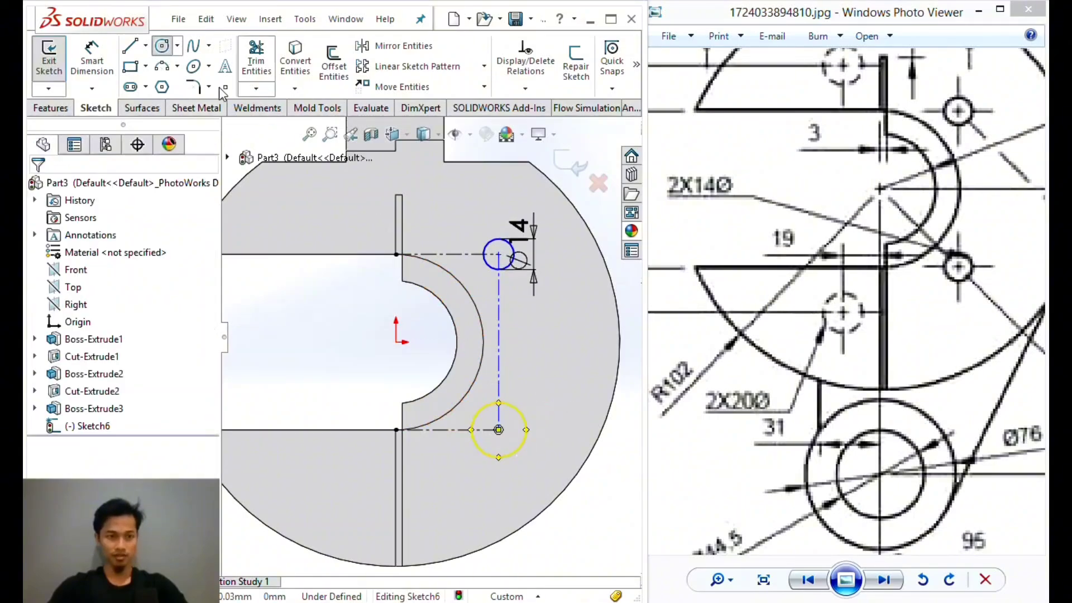
left_click(487, 266)
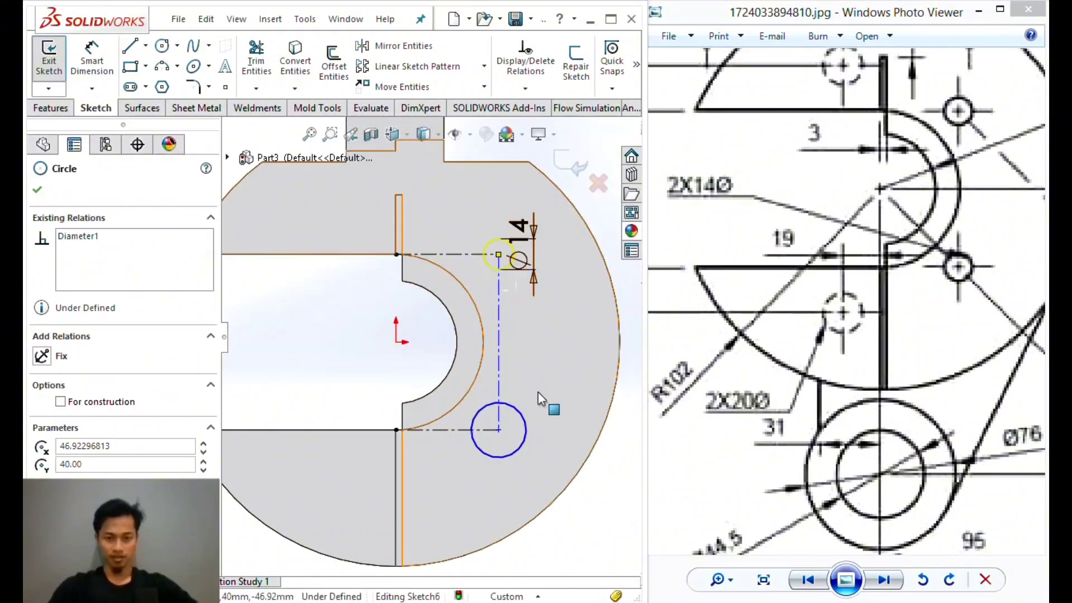
left_click(516, 407, "ctrl")
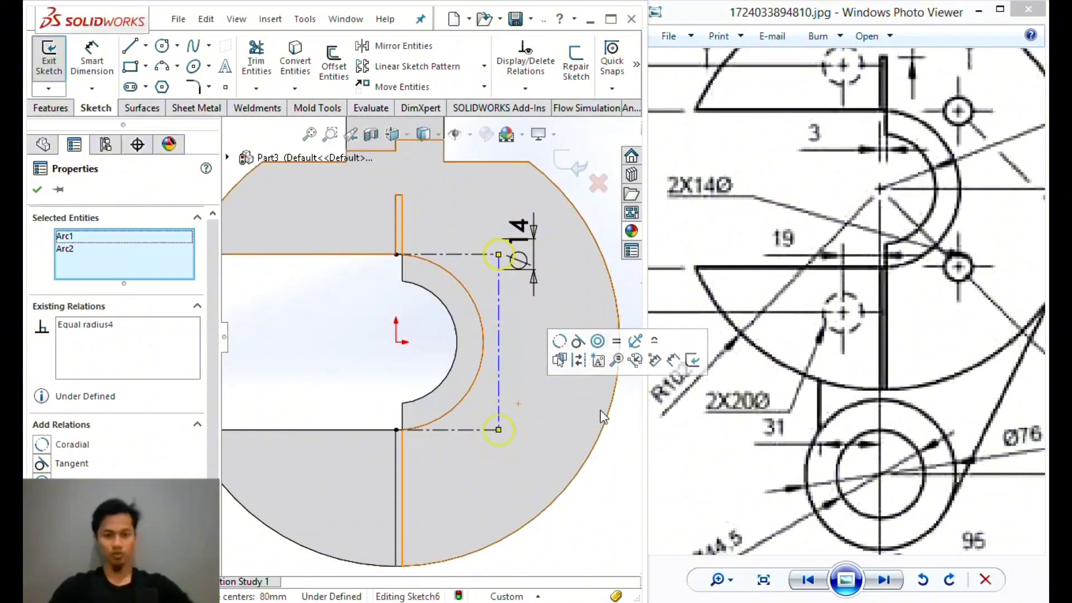
left_click_drag(1030, 197, 868, 202)
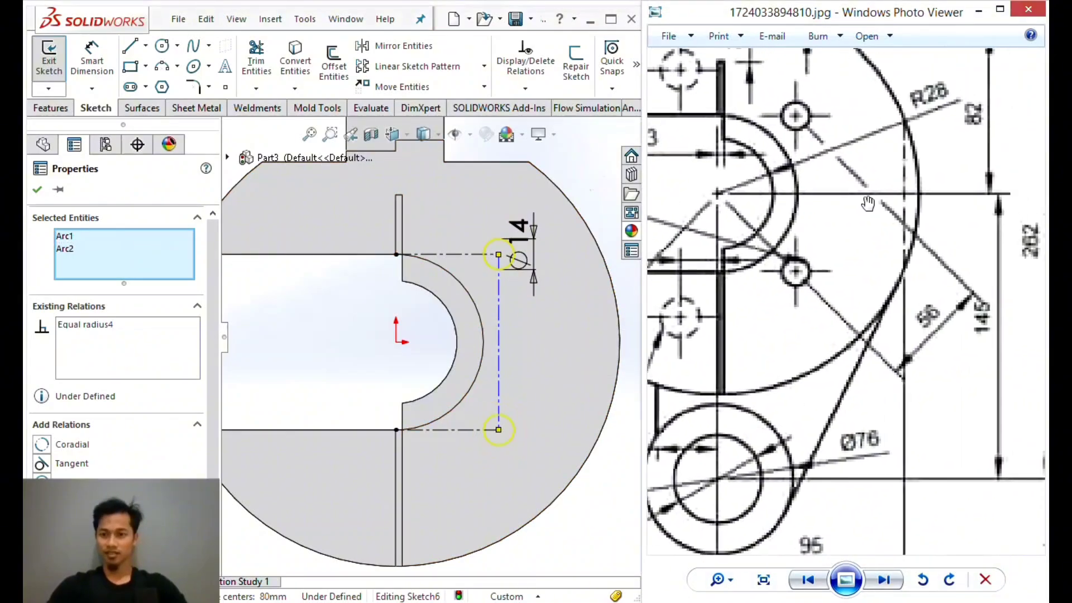
left_click(97, 66)
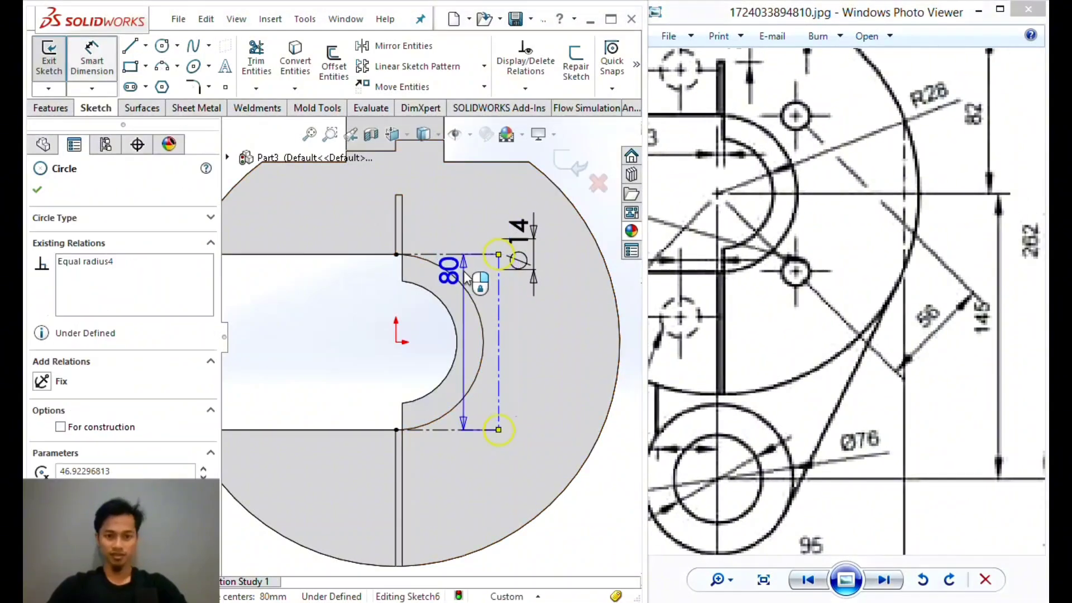
key("Escape")
key("Escape")
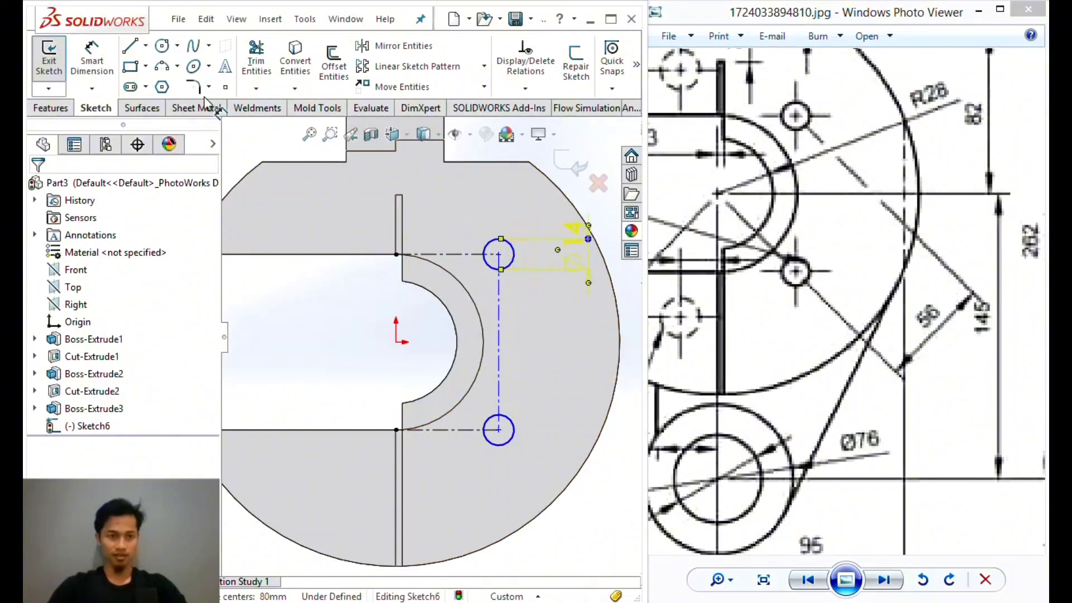
Dimension the aligned distance from the upper circle's centre to the origin as 56 mm.
left_click(91, 59)
left_click(499, 255)
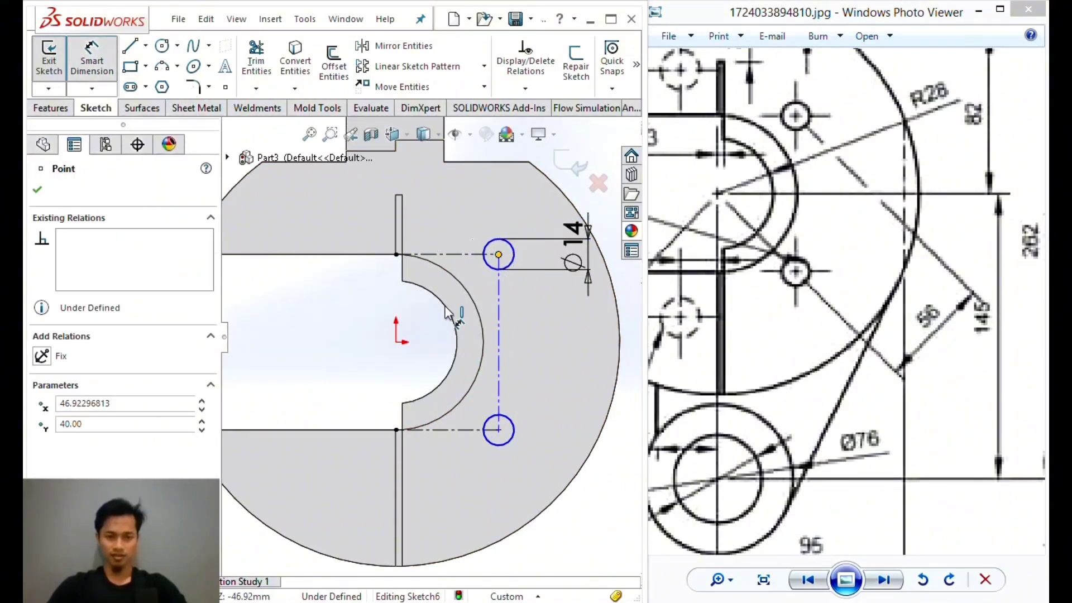
left_click(398, 341)
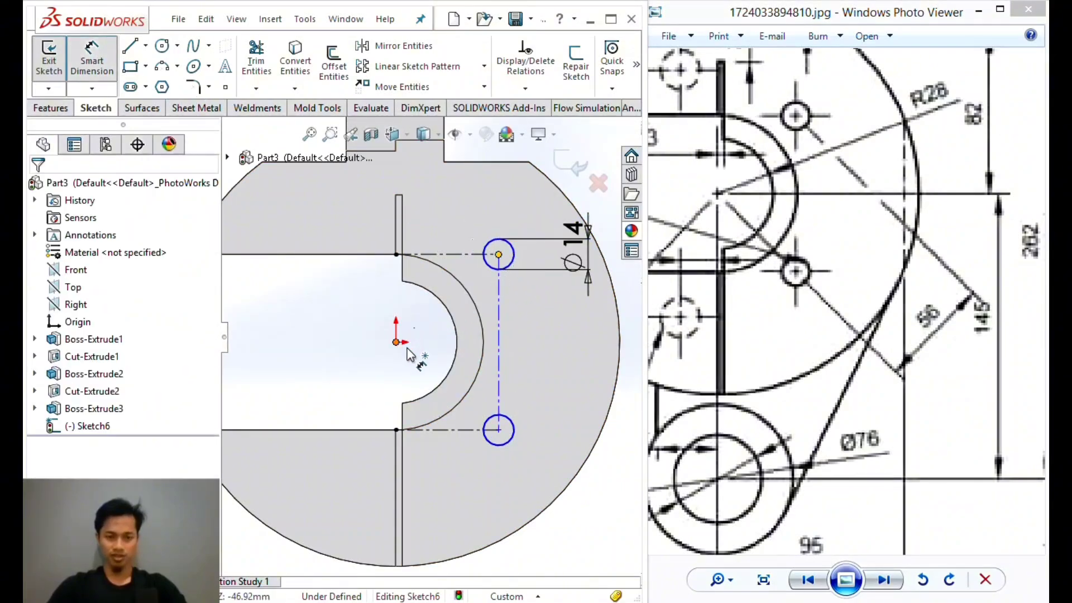
left_click(534, 464)
type("56")
key("Return")
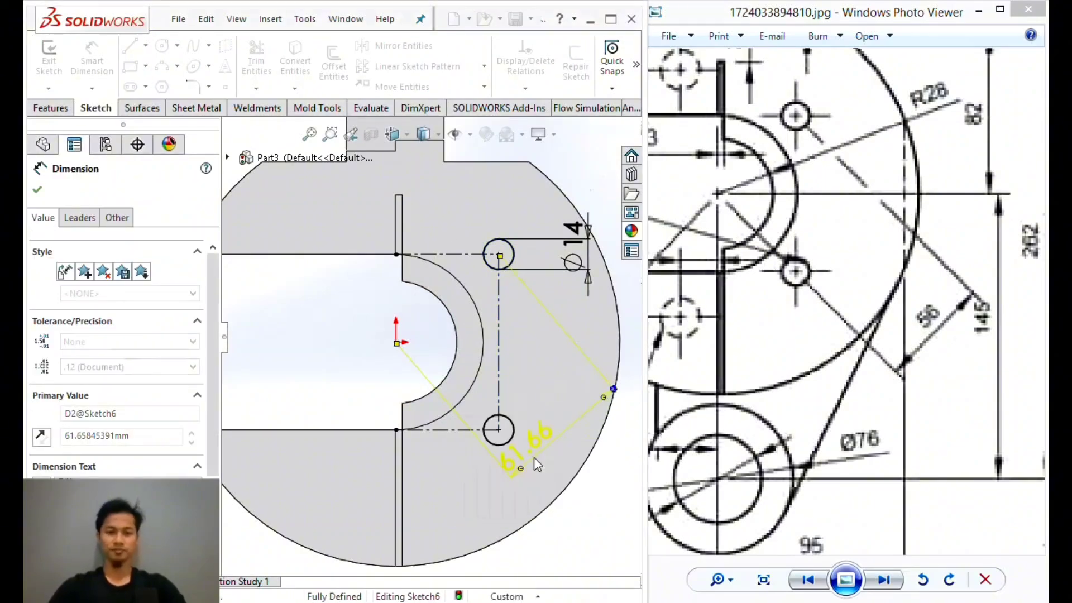
key("Escape")
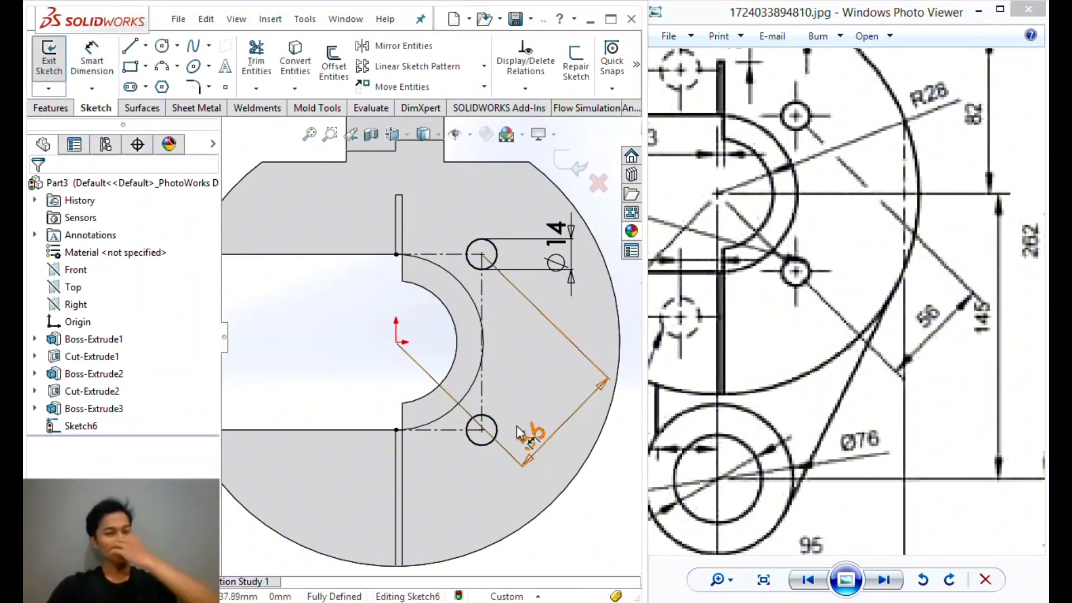
Examine the front and side views in the reference drawing for the depth of the two 14 mm holes.
left_click(827, 232)
scroll(828, 233, "down", 4)
left_click_drag(858, 229, 863, 264)
scroll(744, 229, "up", 5)
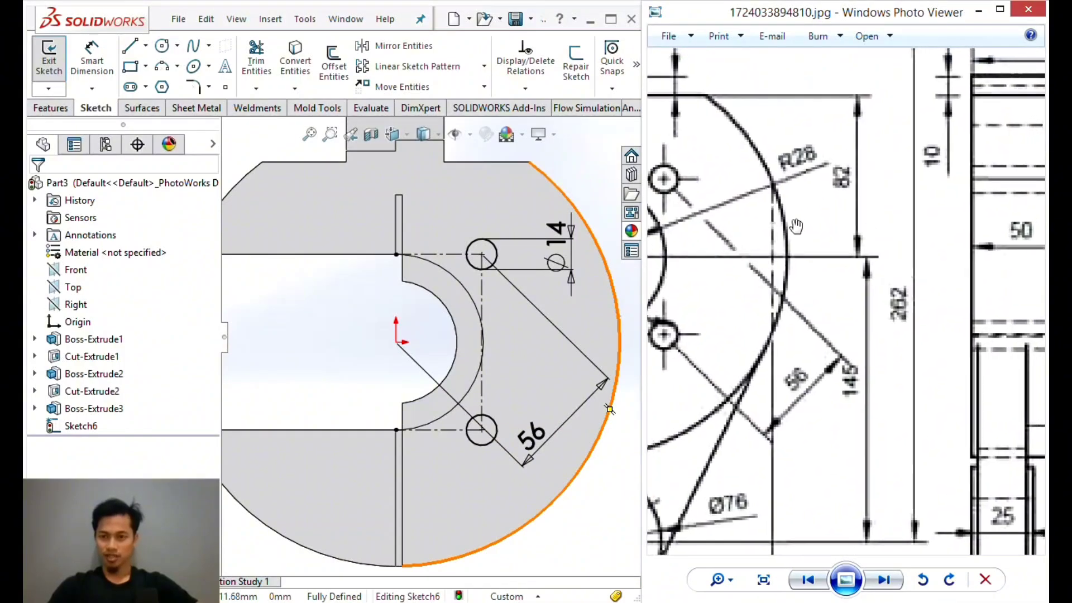
left_click_drag(819, 223, 688, 228)
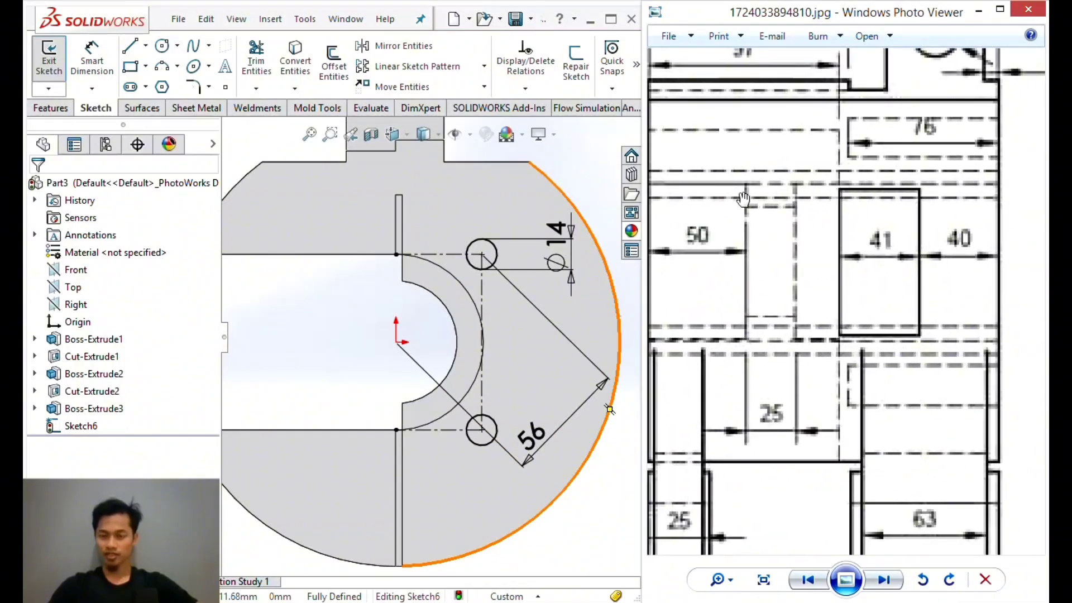
mouse_move(685, 186)
left_mouse_down()
mouse_move(779, 166)
mouse_move(977, 177)
left_mouse_up()
left_click_drag(782, 203, 867, 186)
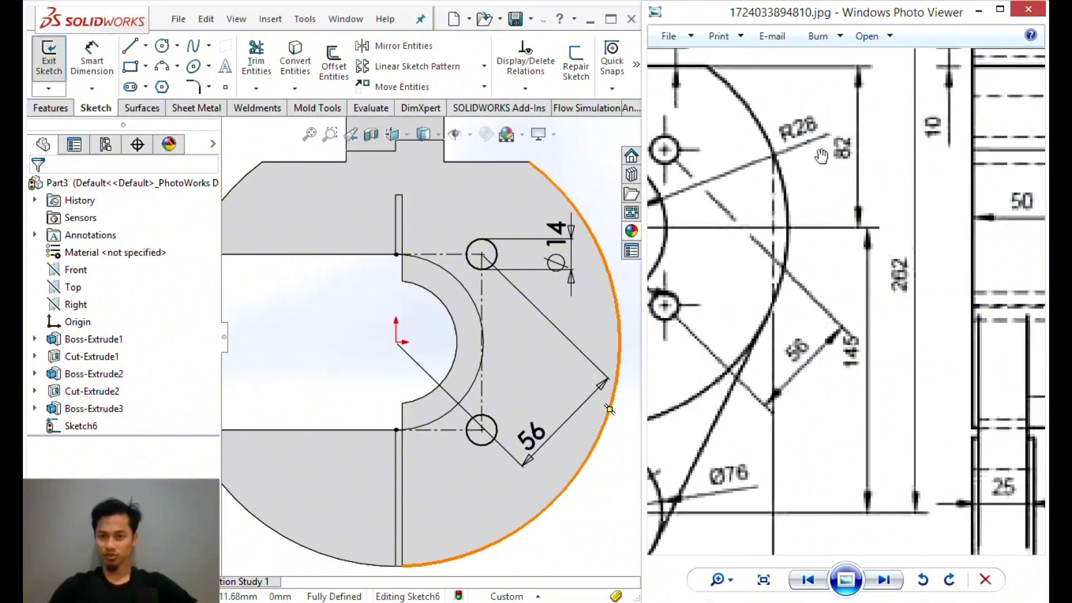
left_click_drag(979, 159, 776, 177)
left_click_drag(859, 178, 709, 187)
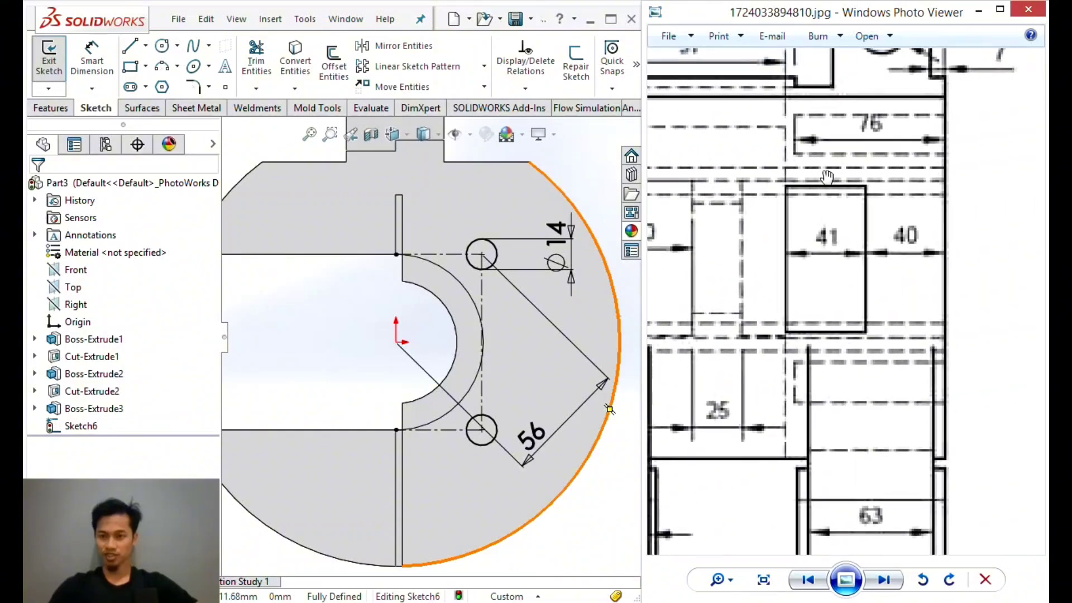
left_click_drag(814, 243, 969, 216)
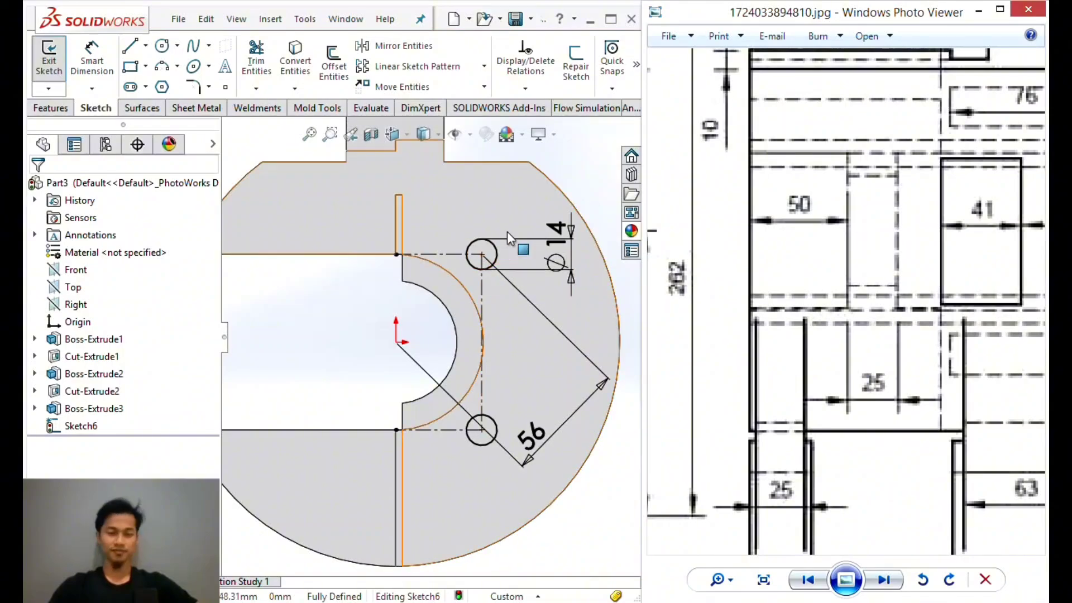
Cut the two circles through the body with an Extruded Cut set to Through All.
left_click(385, 321)
scroll(382, 317, "up", 2)
left_click(49, 108)
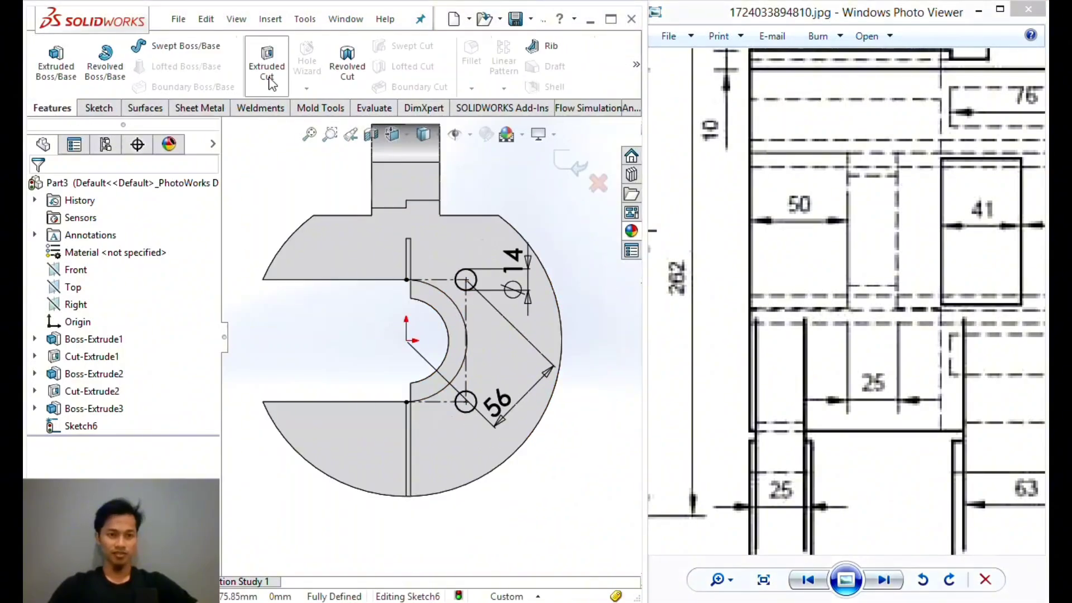
left_click(267, 62)
left_click(111, 285)
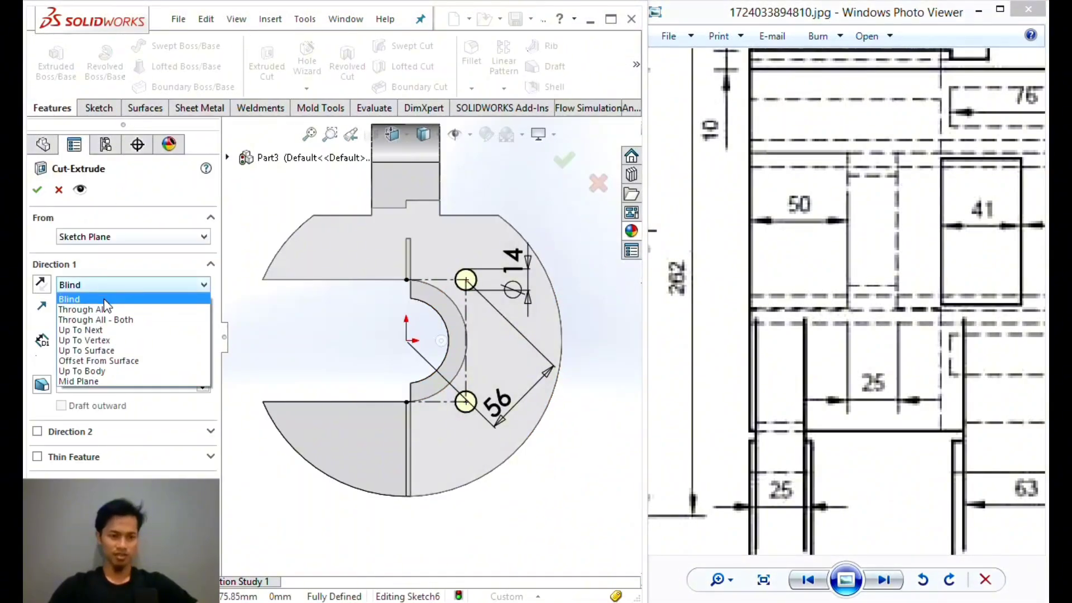
left_click(104, 296)
left_click(37, 190)
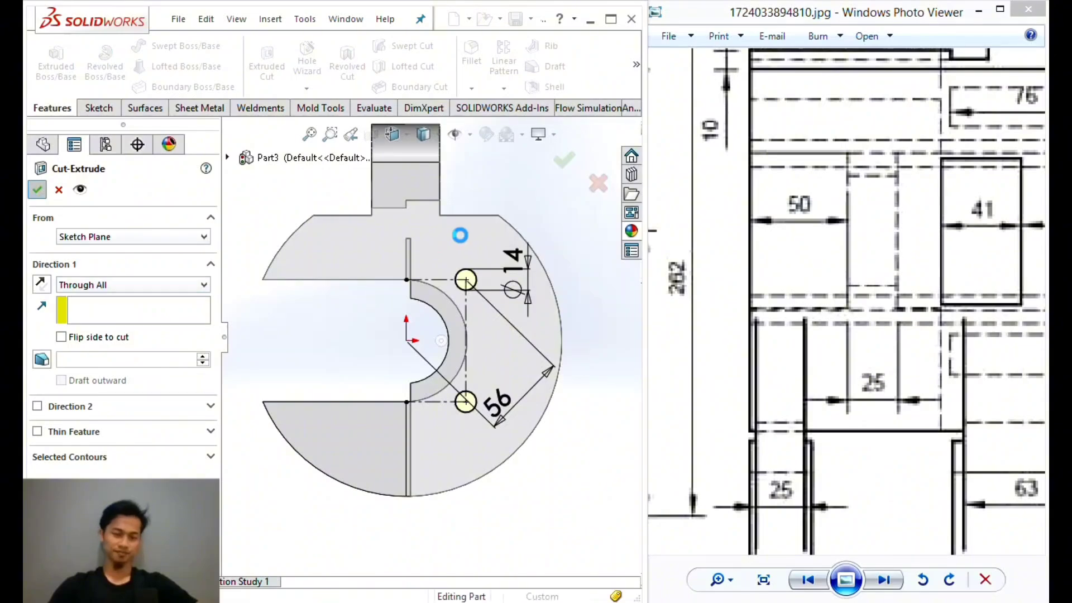
Examine the reference drawing's front and side views against the model for the position and depth of the two 20 mm holes.
middle_click_drag(537, 244, 579, 304)
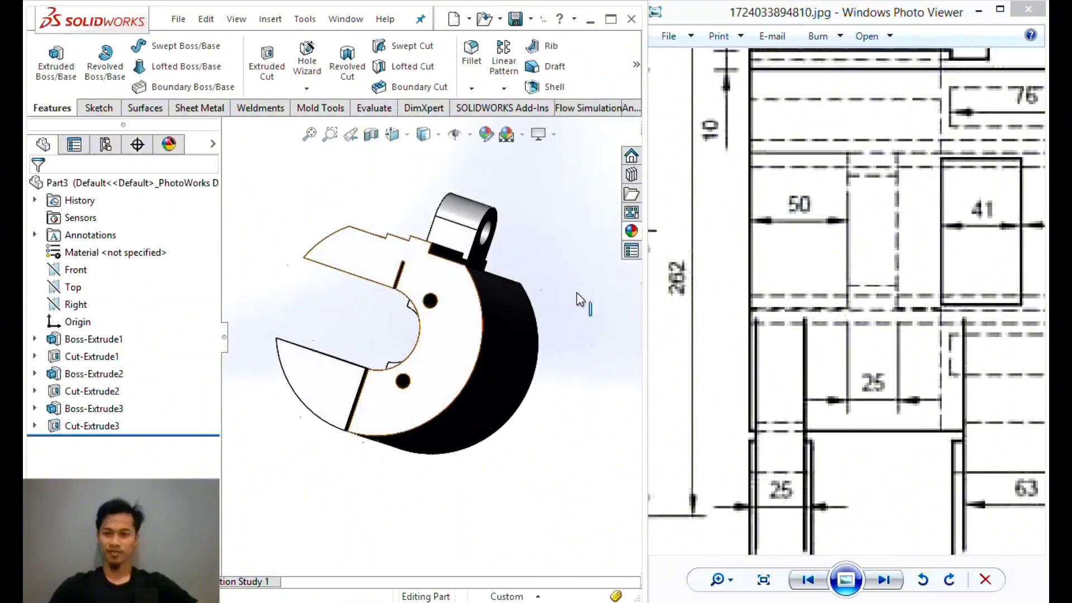
left_click_drag(924, 201, 884, 202)
scroll(884, 202, "down", 2)
scroll(913, 187, "up", 1)
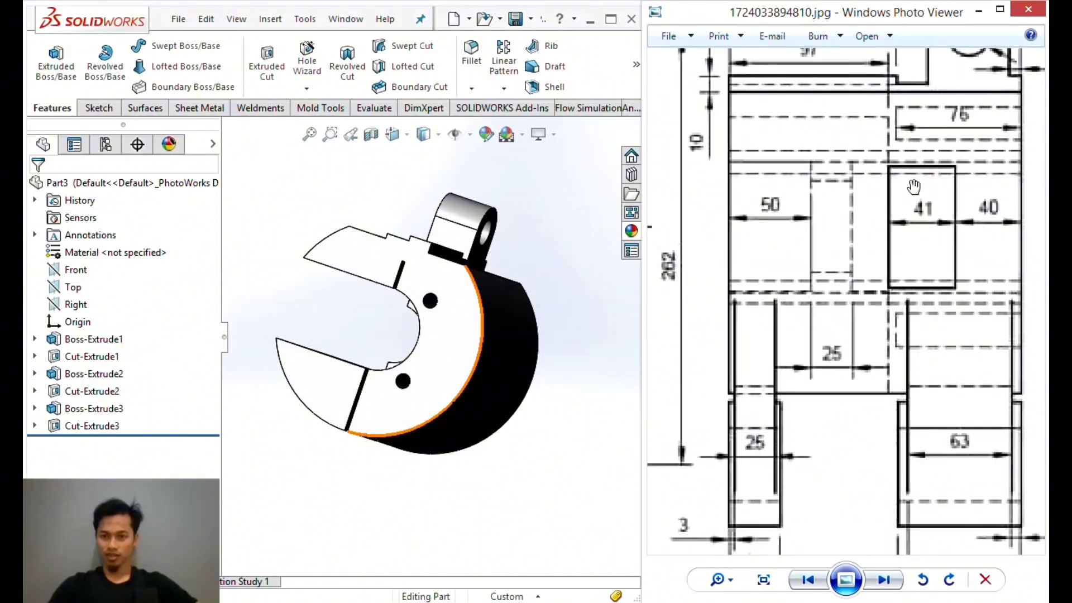
scroll(874, 195, "down", 2)
scroll(779, 171, "up", 3)
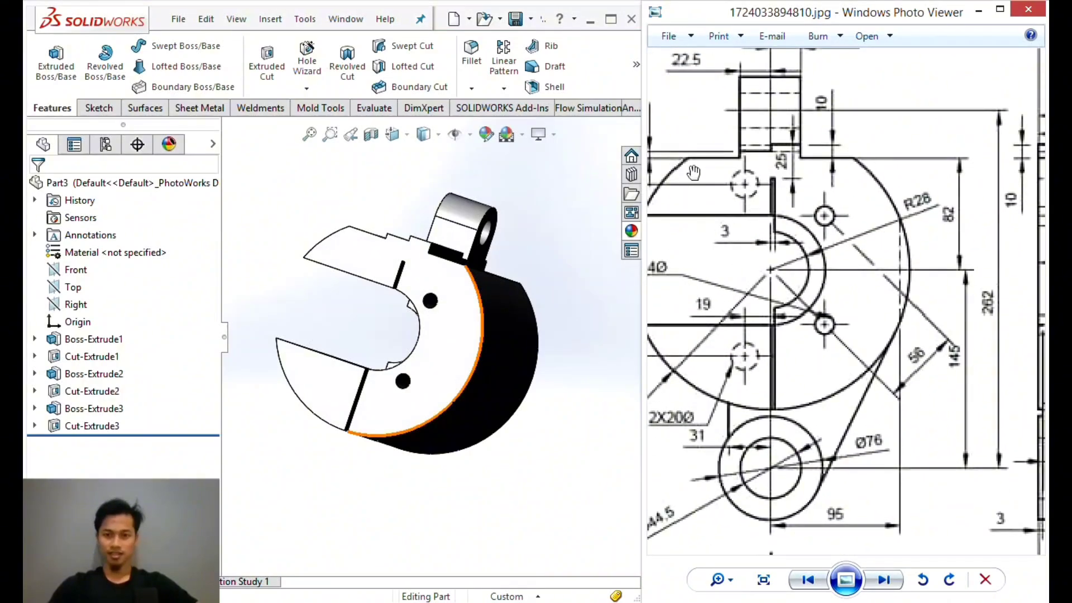
middle_click_drag(422, 276, 450, 297)
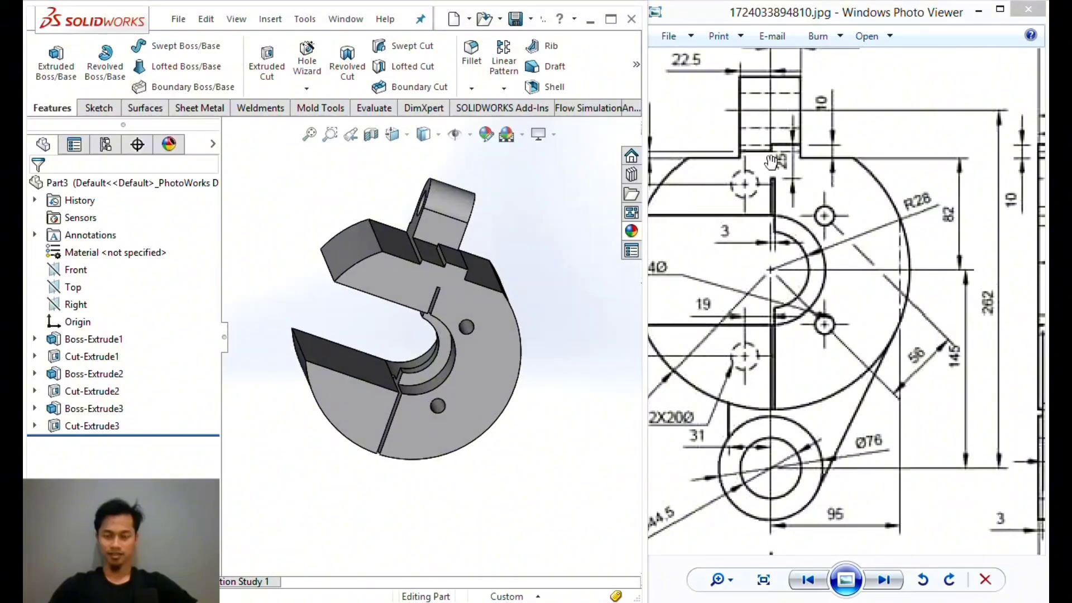
middle_click_drag(626, 229, 495, 281)
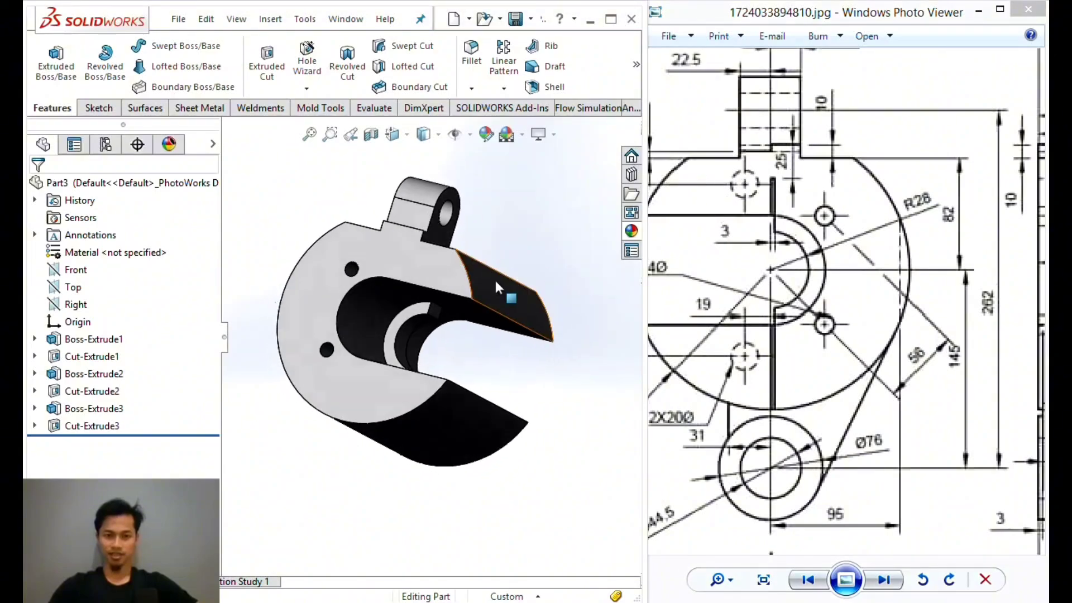
left_click(437, 251)
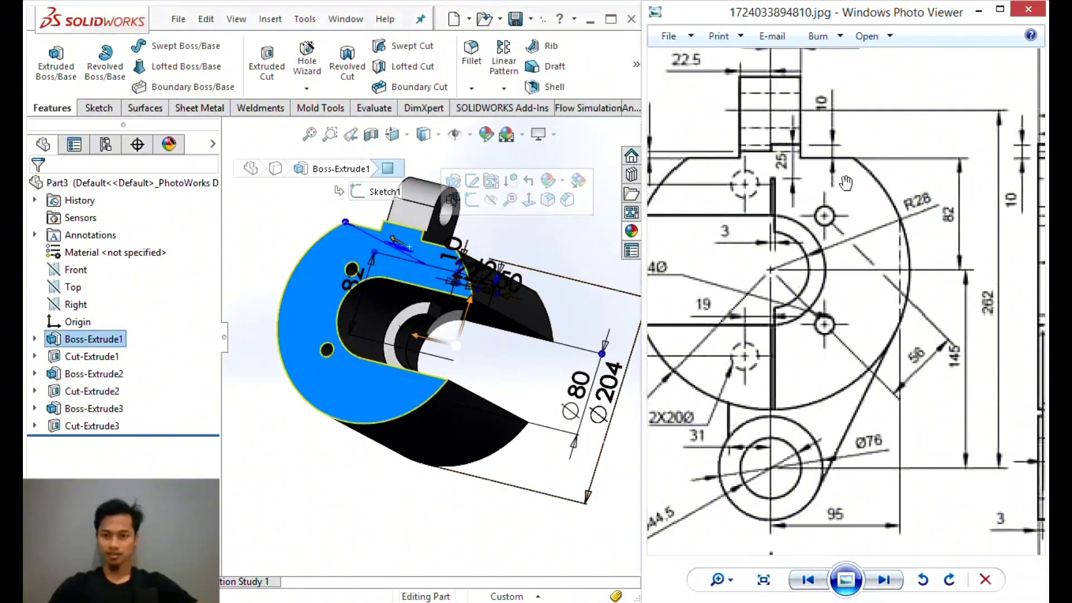
scroll(847, 183, "down", 1)
left_click_drag(756, 203, 861, 185)
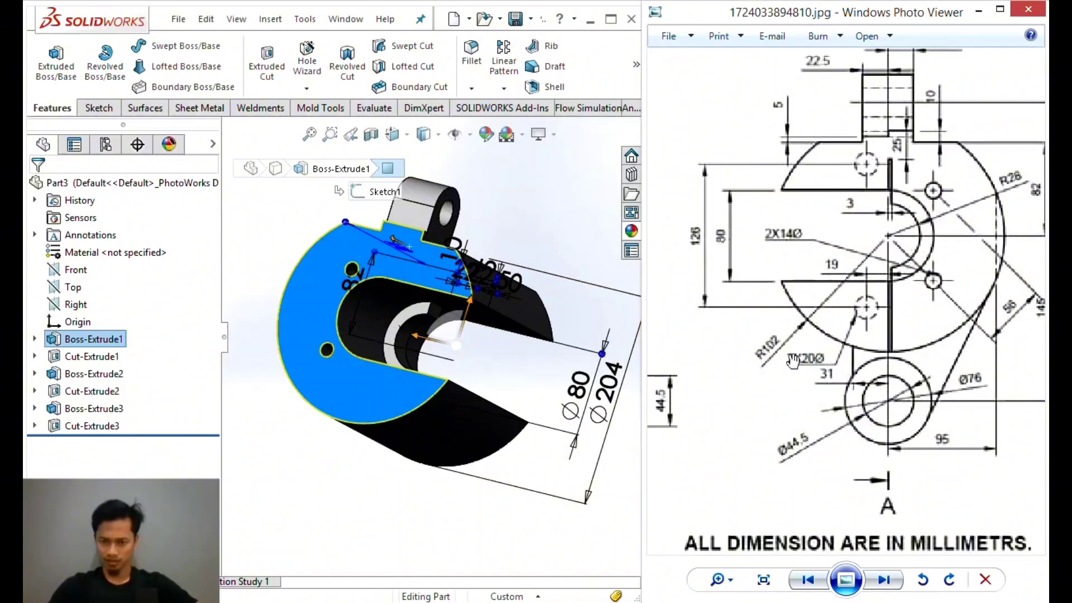
scroll(793, 361, "up", 3)
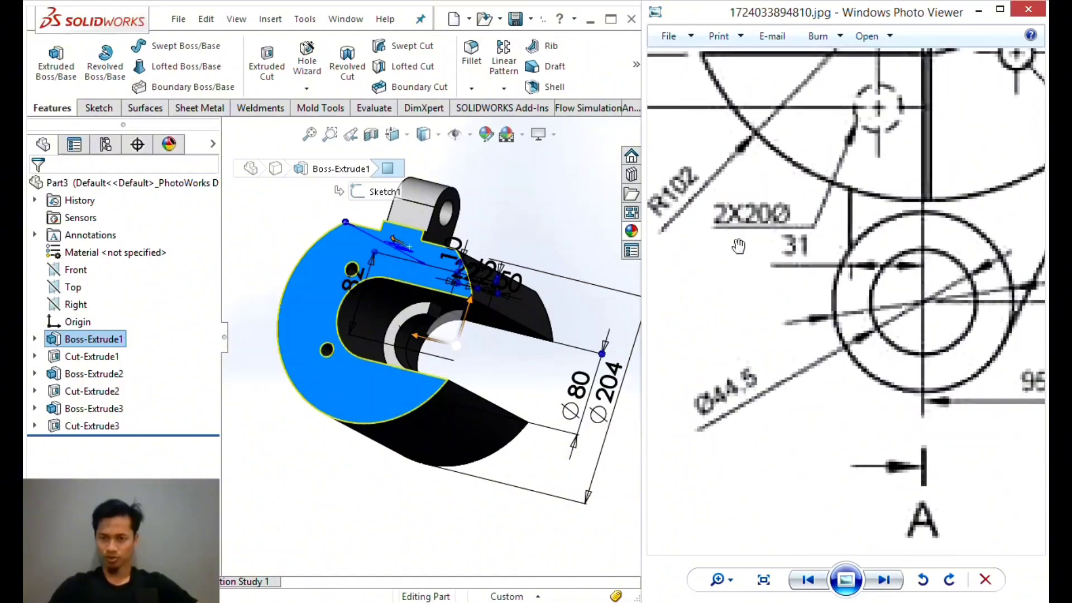
scroll(835, 196, "down", 3)
left_click_drag(858, 209, 736, 335)
mouse_move(885, 224)
left_mouse_down()
mouse_move(843, 266)
mouse_move(790, 263)
left_mouse_up()
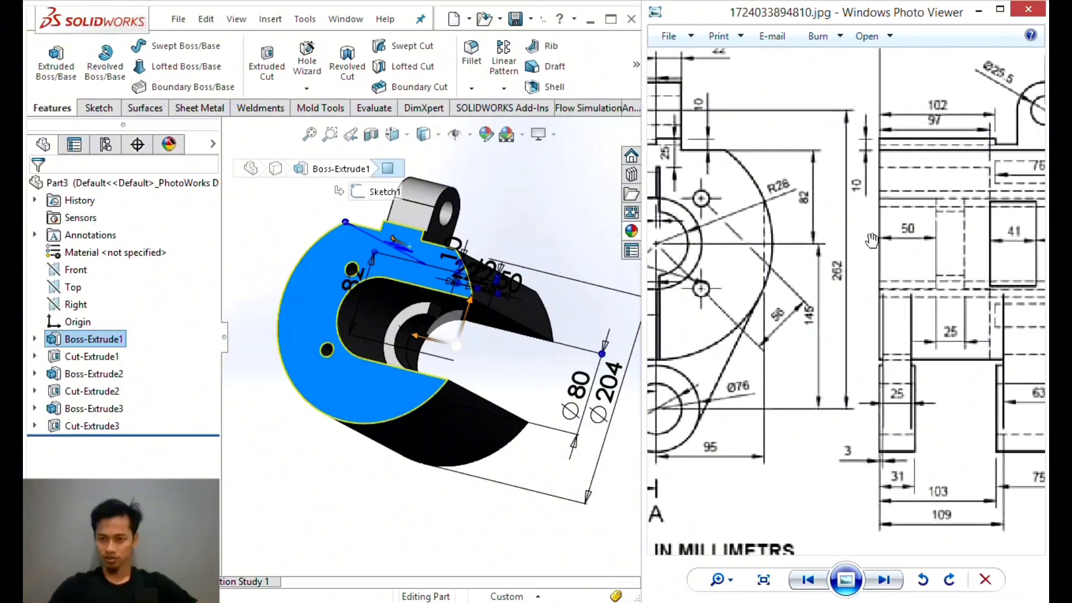
left_click_drag(873, 244, 774, 259)
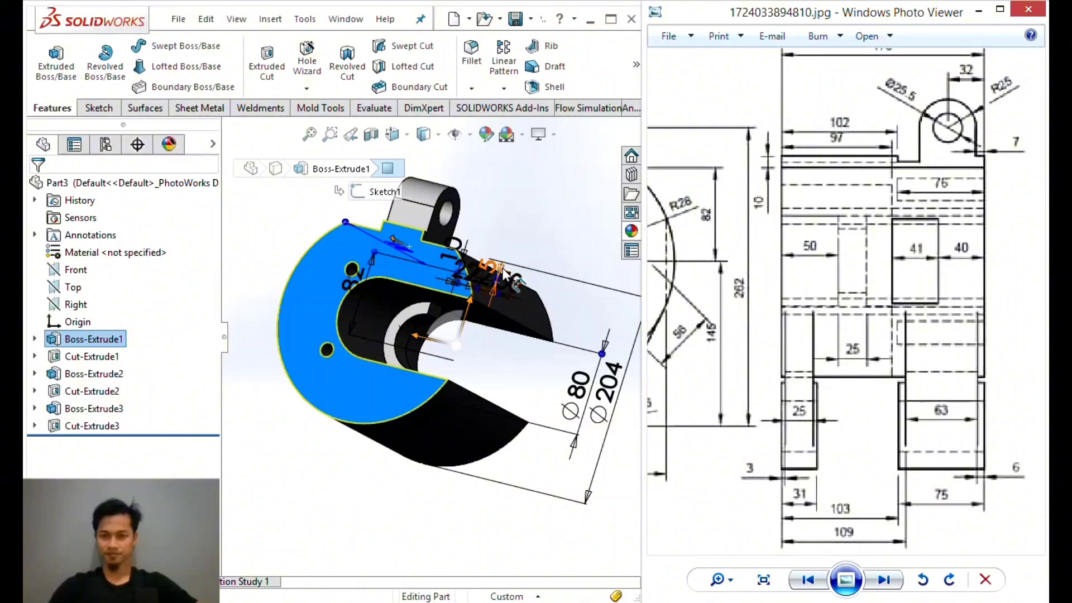
Start a sketch on the end face opposite the narrow slots and draw a circle about 23 mm in diameter above the upper 14 mm hole.
middle_click_drag(502, 270, 498, 286)
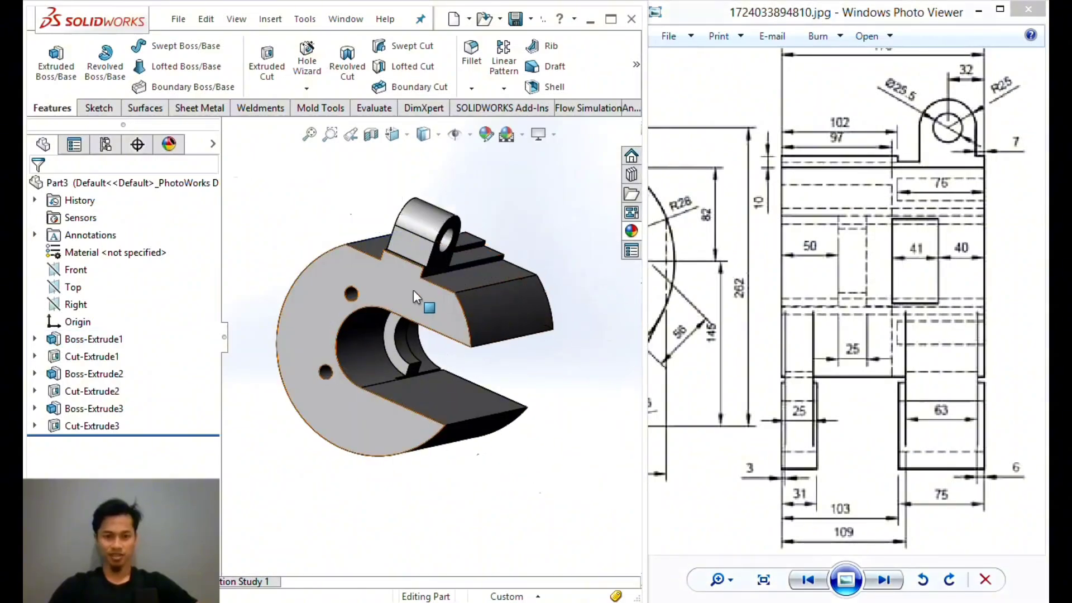
left_click(474, 275)
left_click(476, 243)
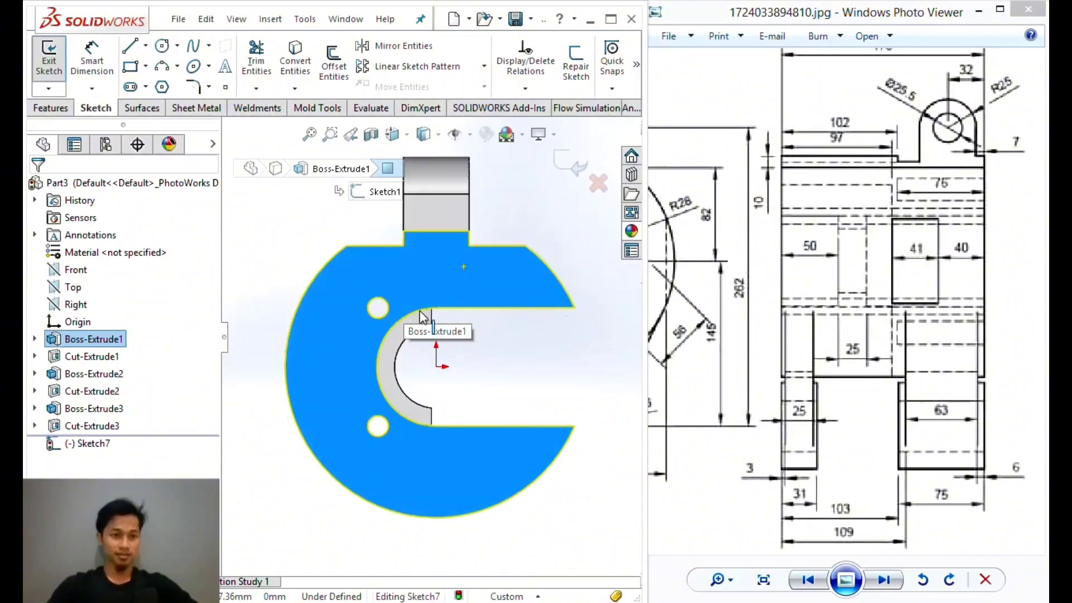
key("c")
left_click(409, 269)
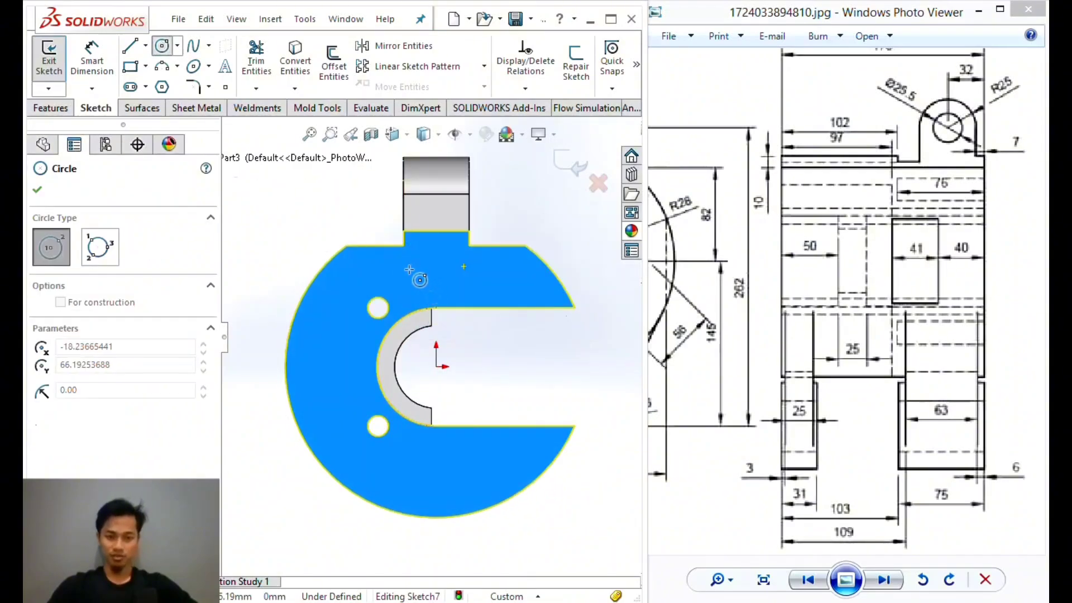
left_click(424, 275)
key("Escape")
Check the hole callout in the reference drawing and dimension the new circle's diameter as 20 mm.
left_click_drag(792, 235, 926, 182)
mouse_move(690, 183)
left_mouse_down()
mouse_move(860, 199)
mouse_move(900, 132)
left_mouse_up()
scroll(790, 189, "up", 2)
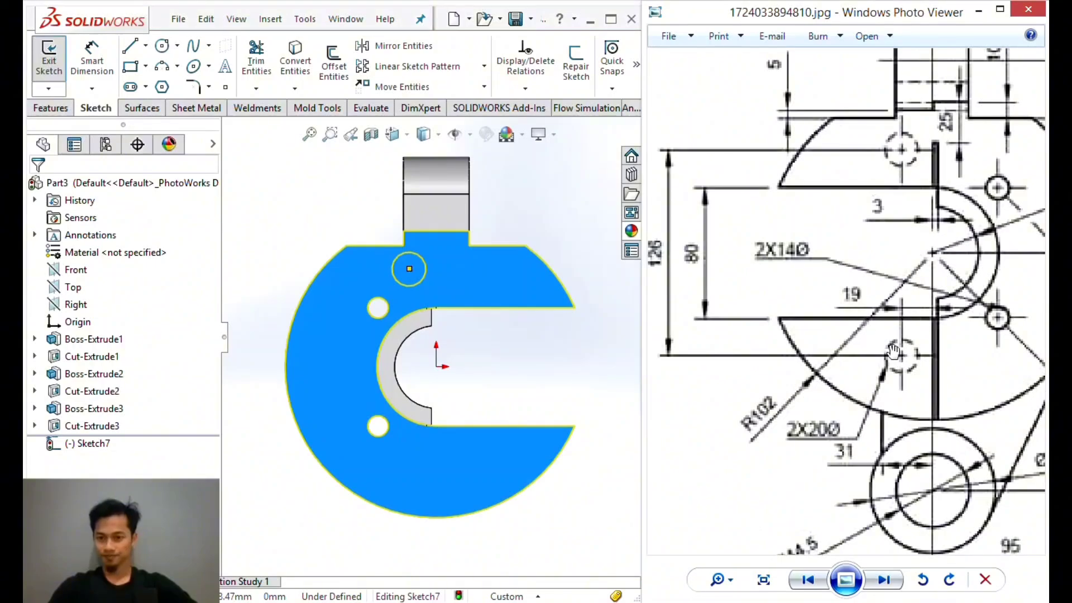
left_click(93, 54)
left_click(397, 262)
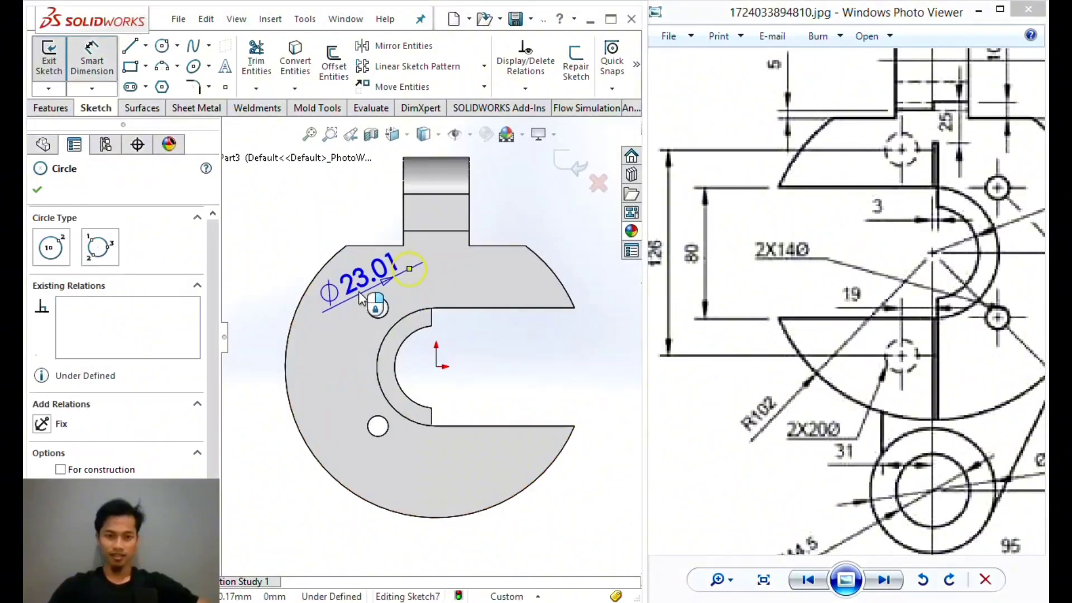
left_click(304, 257)
type("20")
key("Return")
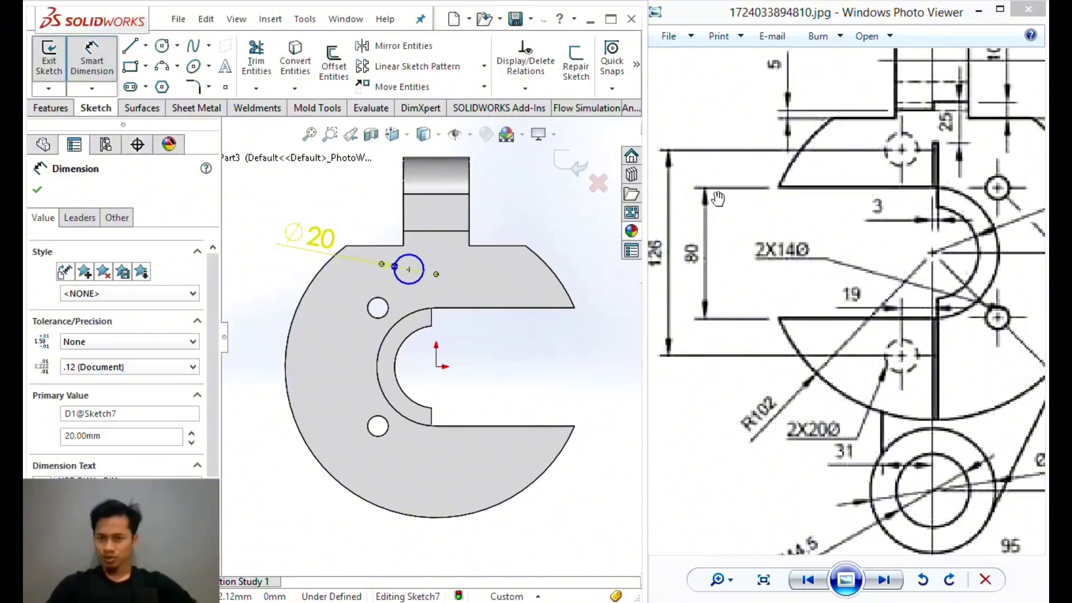
Switch to the Right view and move the 20 mm circle across the upper narrow slot, about 17 mm sideways and 57 mm up from the origin.
left_click_drag(872, 195, 837, 183)
scroll(875, 349, "up", 5)
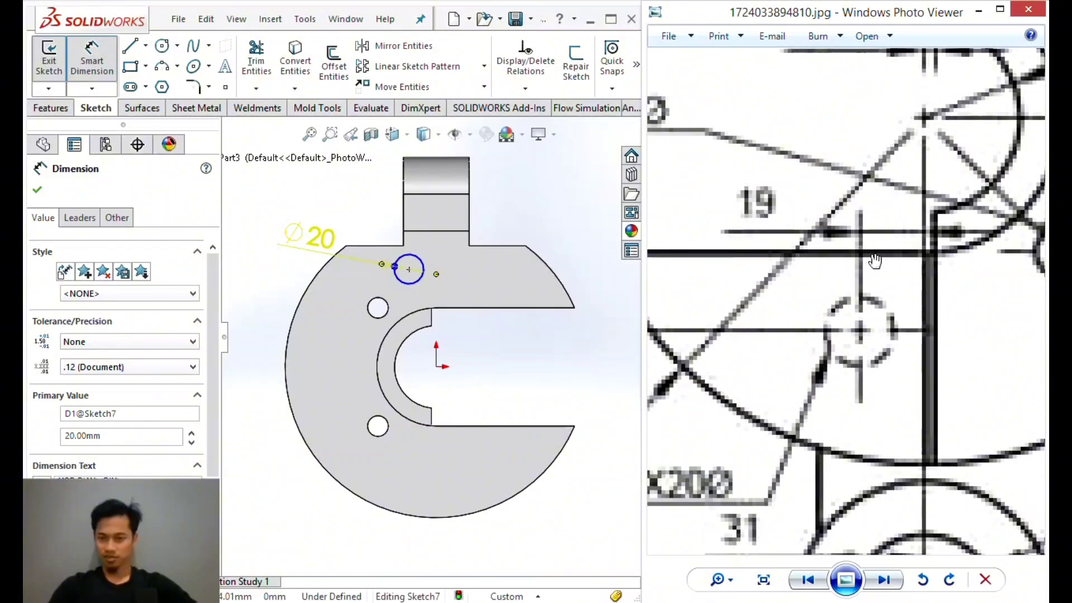
middle_click_drag(454, 343, 361, 336)
key("space")
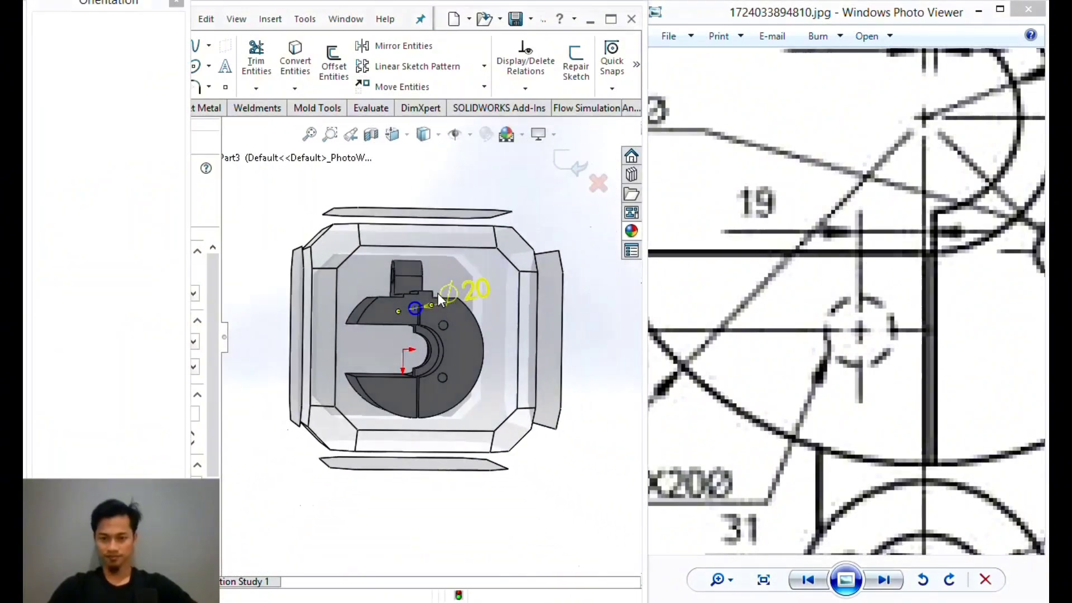
left_click(437, 293)
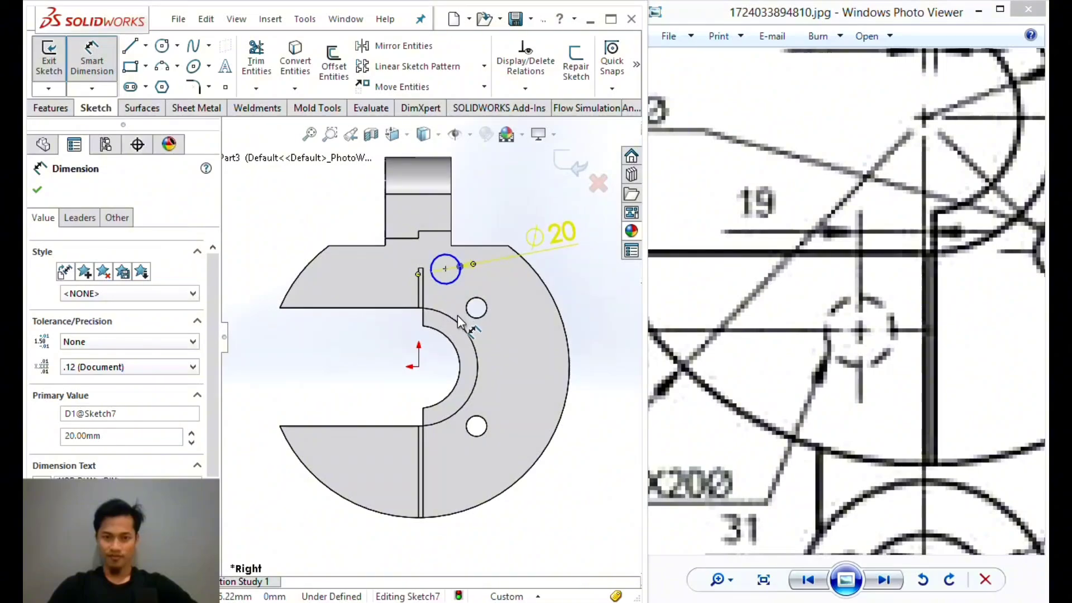
scroll(457, 315, "down", 2)
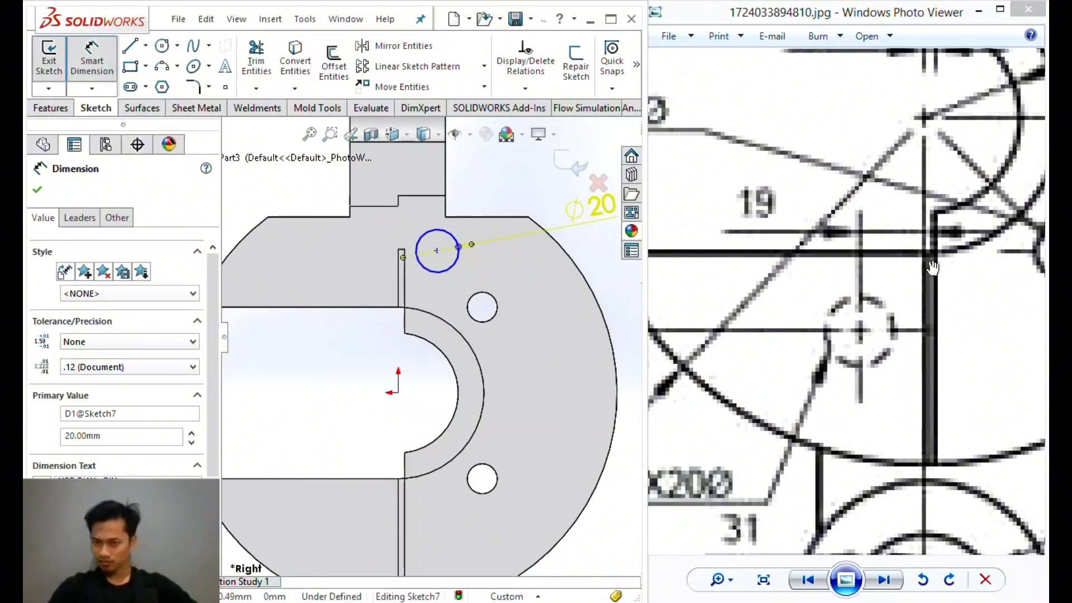
mouse_move(932, 268)
left_mouse_down()
mouse_move(879, 282)
mouse_move(848, 246)
mouse_move(860, 272)
left_mouse_up()
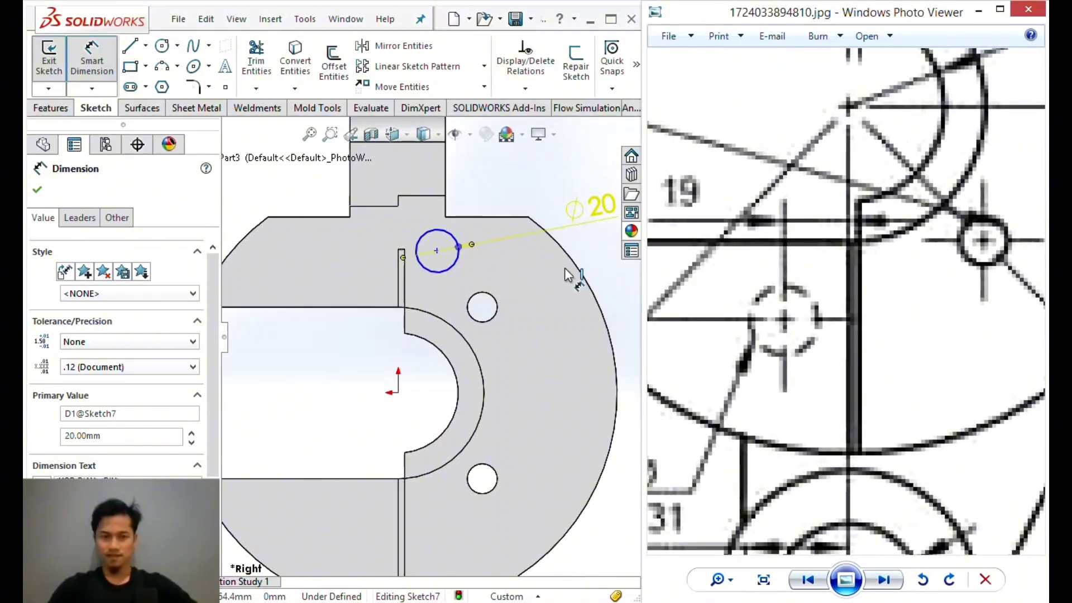
left_click(438, 251)
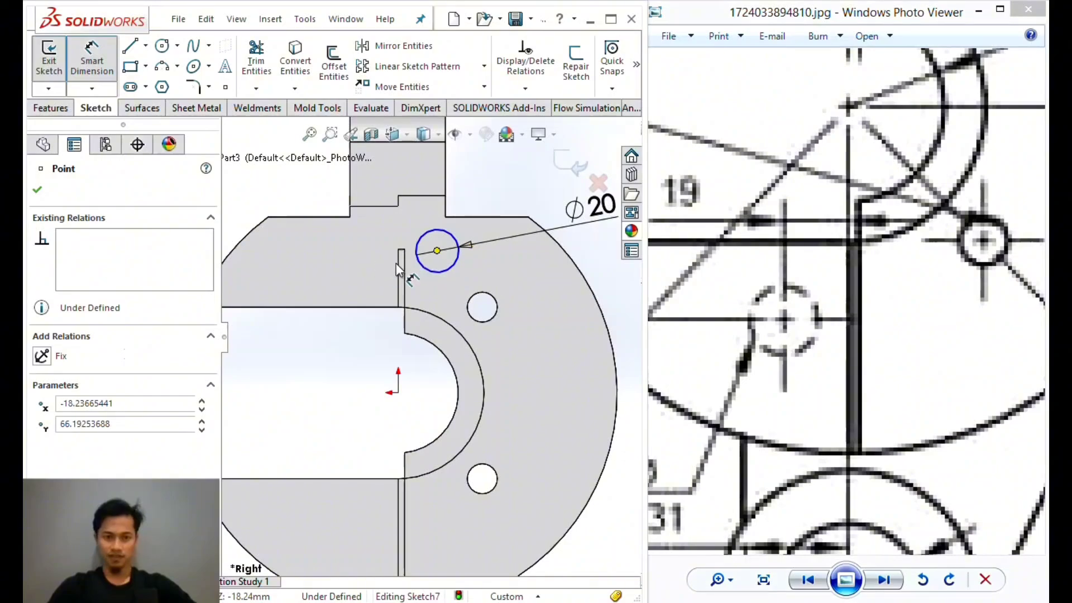
left_click_drag(437, 250, 363, 269)
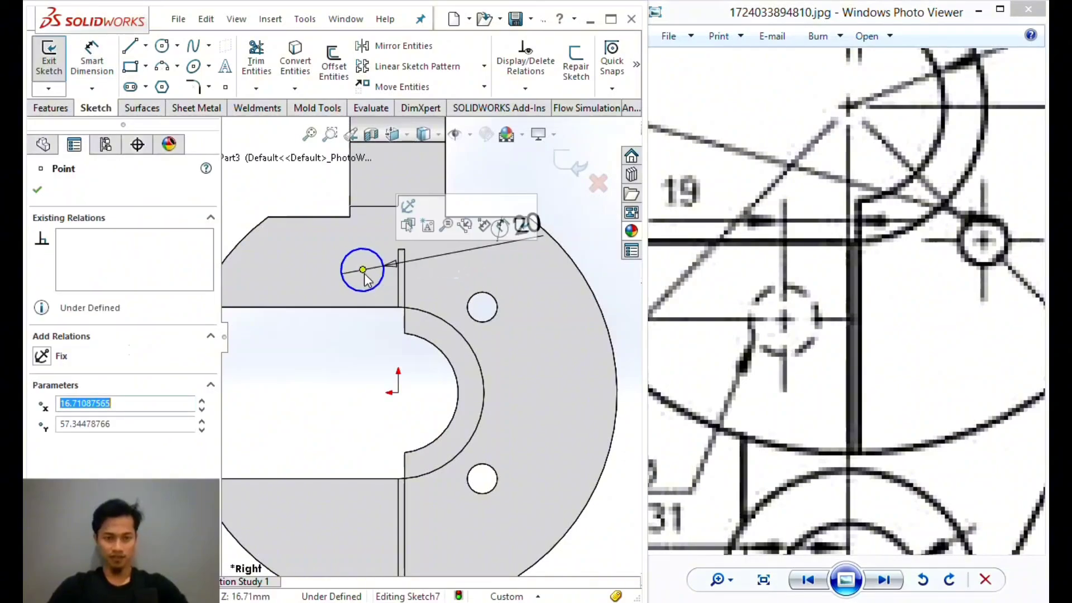
Dimension the horizontal distance from the circle's centre to the near vertical edge of the narrow slot as 19 mm.
scroll(377, 274, "down", 4)
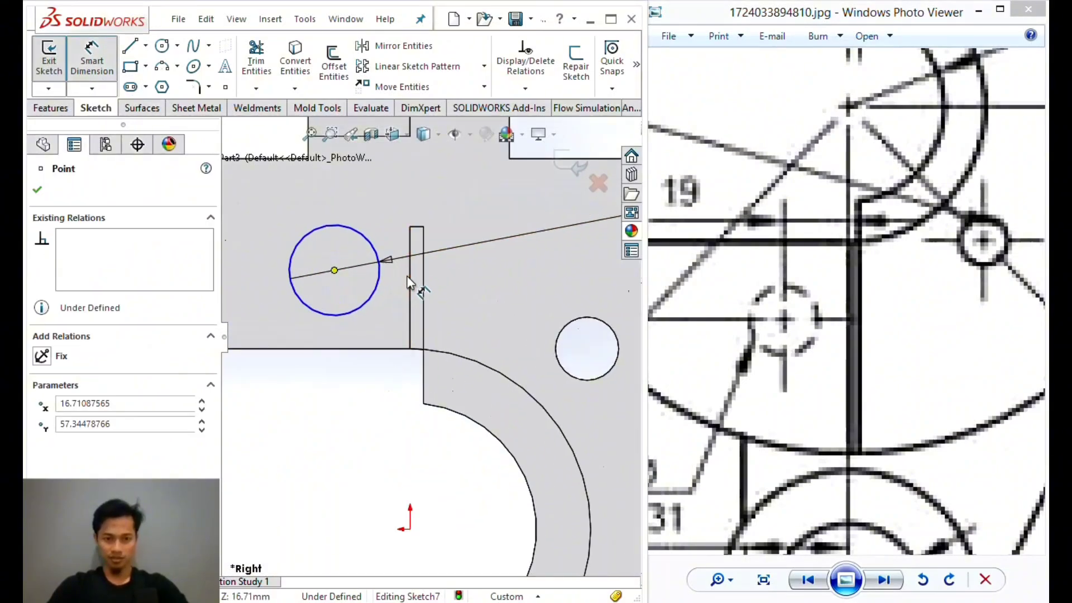
left_click(410, 280)
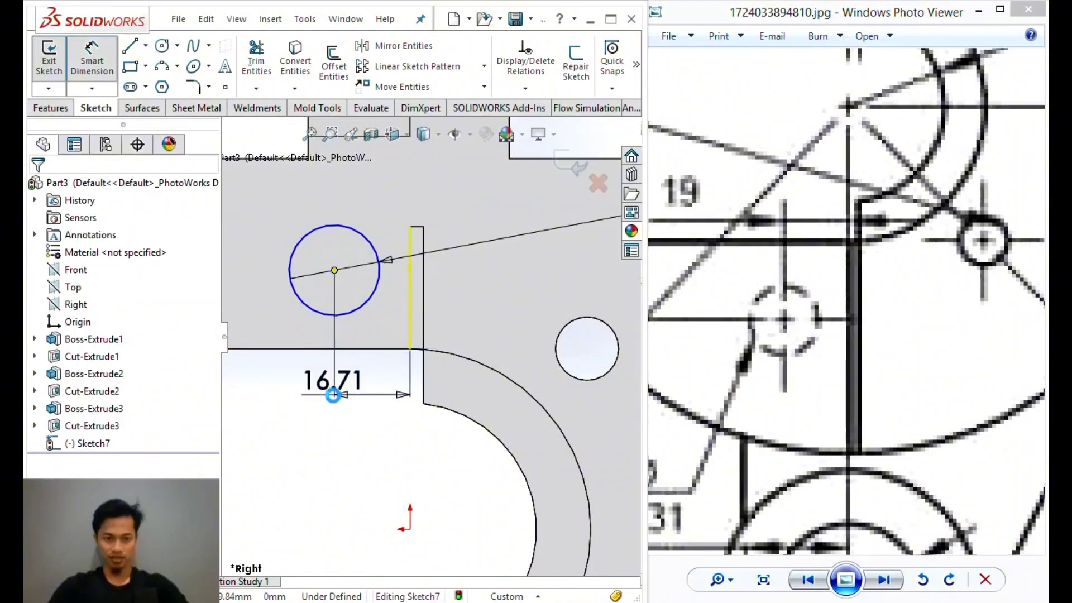
left_click(333, 395)
type("19")
key("Return")
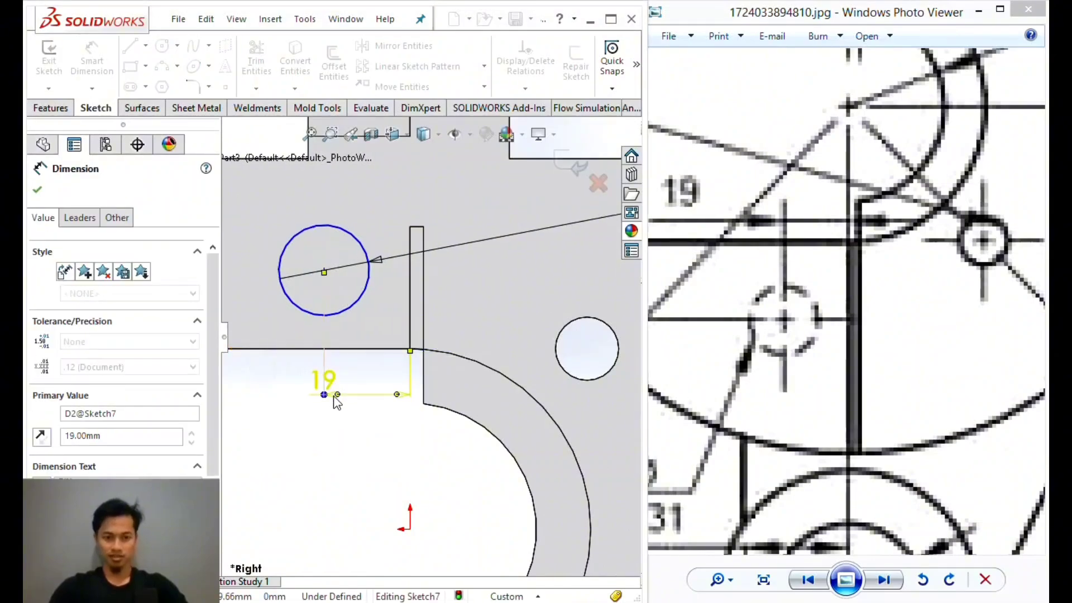
key("Escape")
Look up the hole spacing in the drawing and dimension the vertical distance from the circle's centre to the origin as 126/2.
scroll(843, 262, "down", 5)
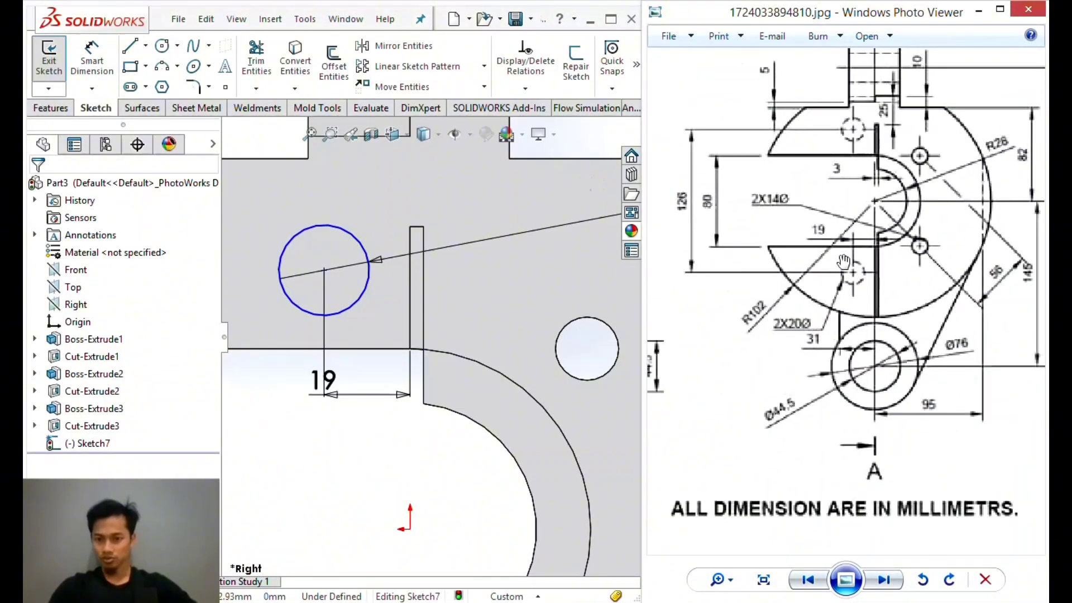
scroll(837, 268, "up", 2)
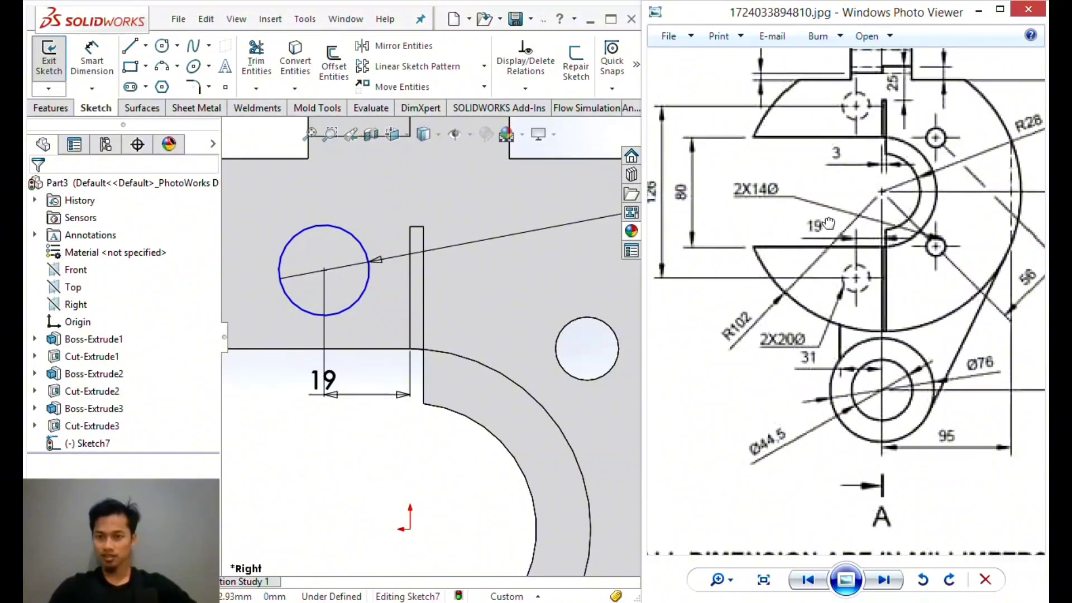
scroll(828, 221, "up", 3)
left_click_drag(774, 231, 854, 227)
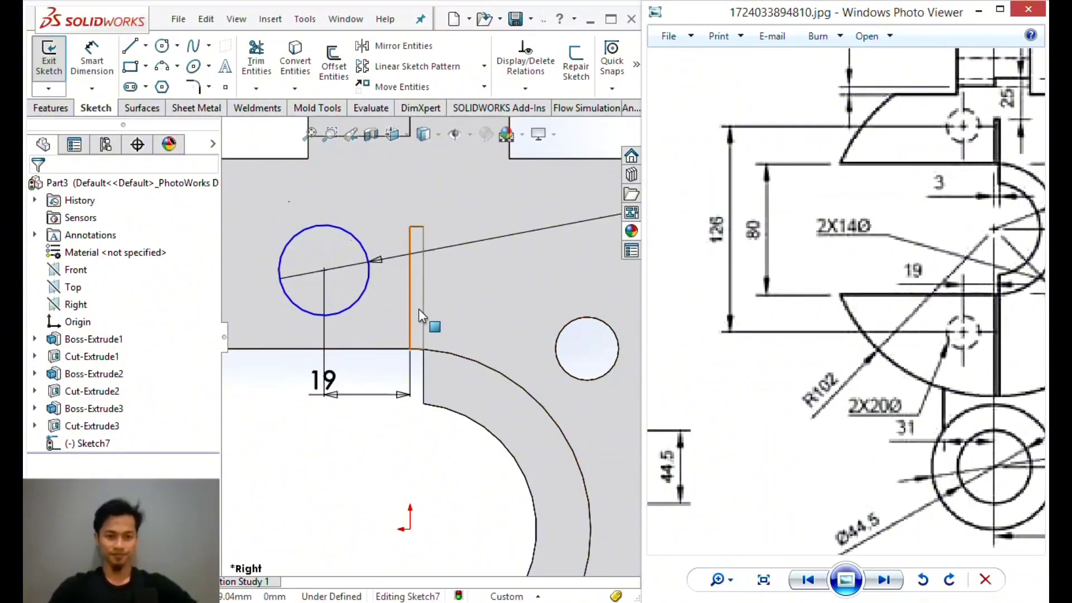
left_click(384, 439)
scroll(383, 439, "up", 5)
left_click(99, 64)
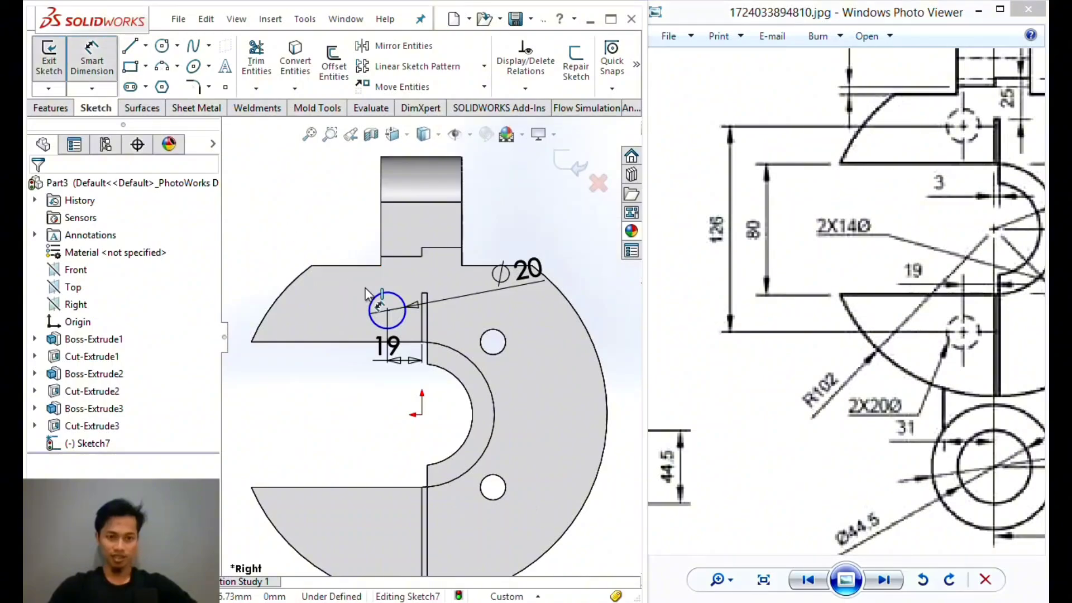
left_click(385, 311)
left_click(422, 414)
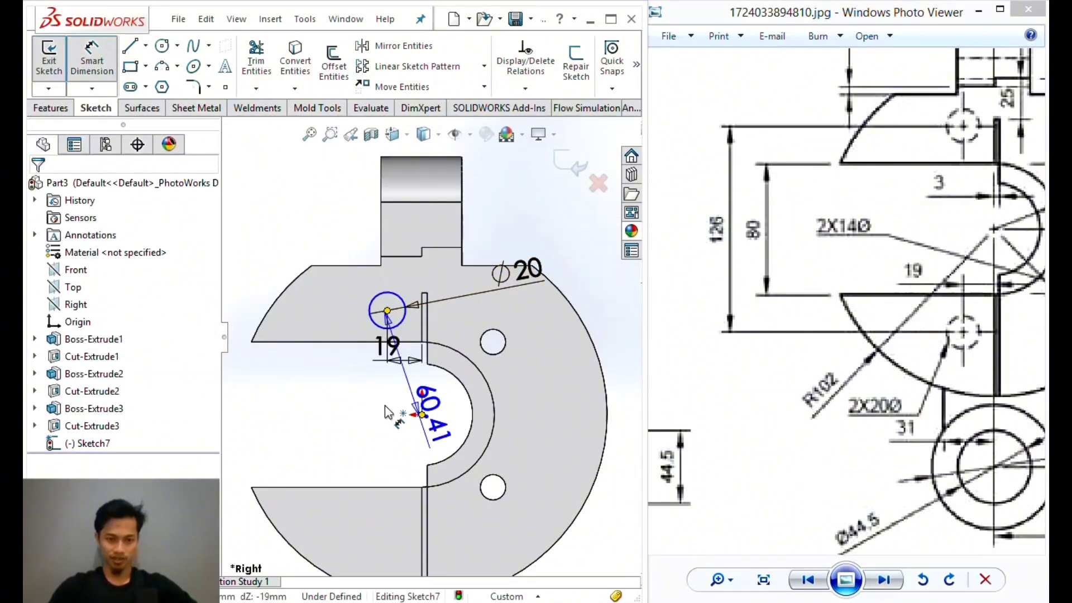
left_click(311, 380)
type("126")
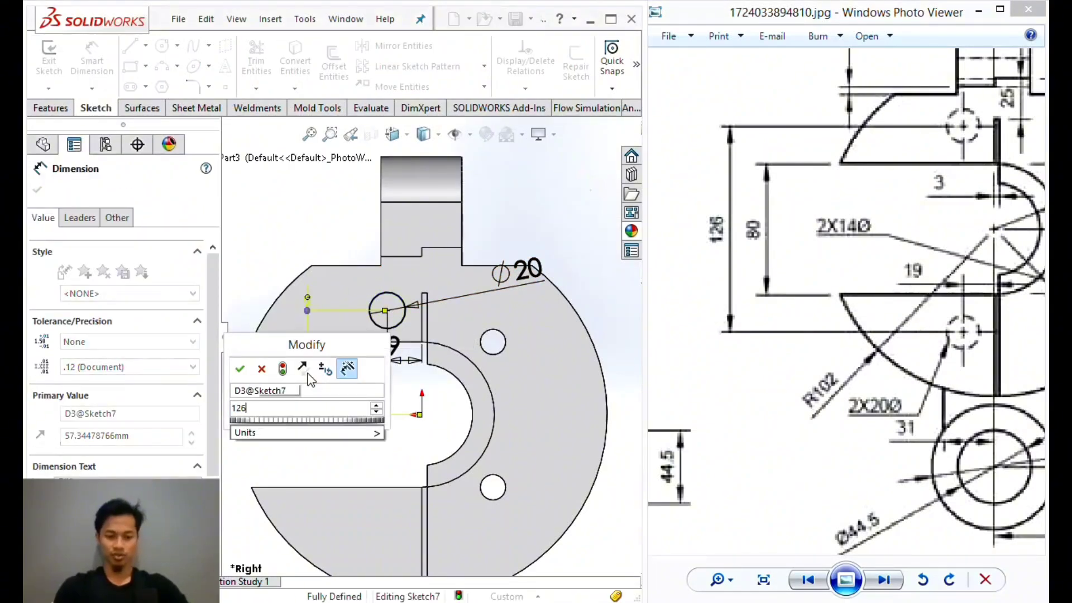
type("/2")
key("Return")
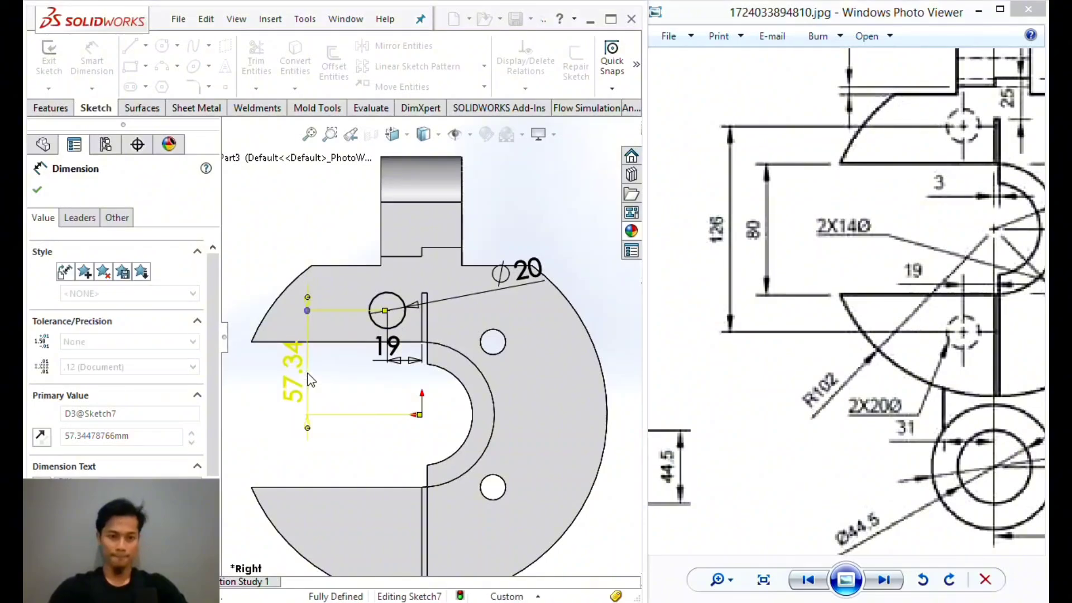
key("Escape")
Draw a horizontal construction centerline from the origin out through the open mouth of the part, past the vertical hole dimension.
left_click(145, 46)
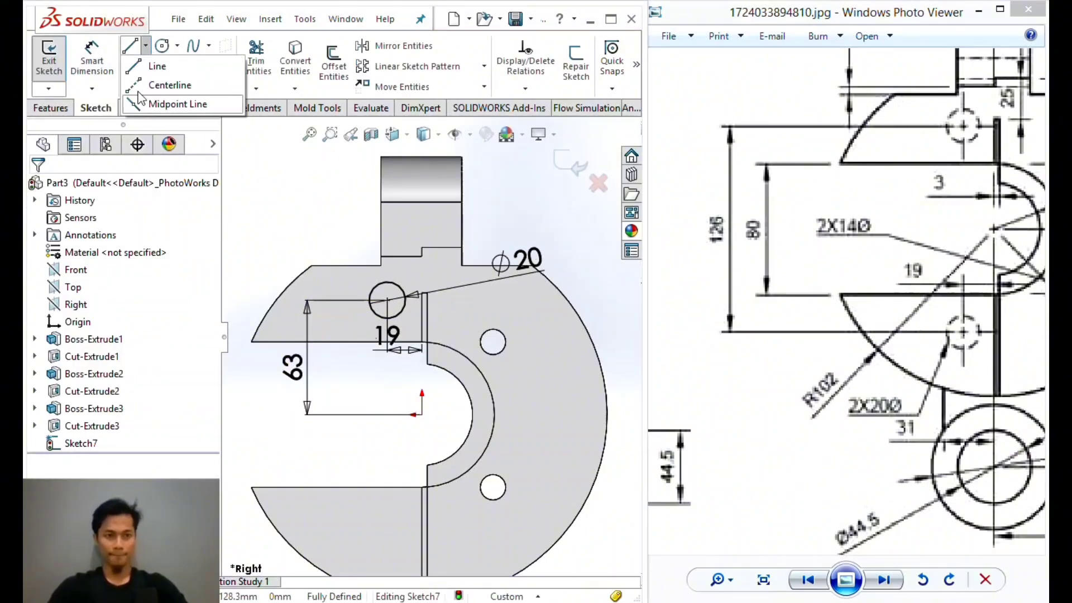
left_click(164, 84)
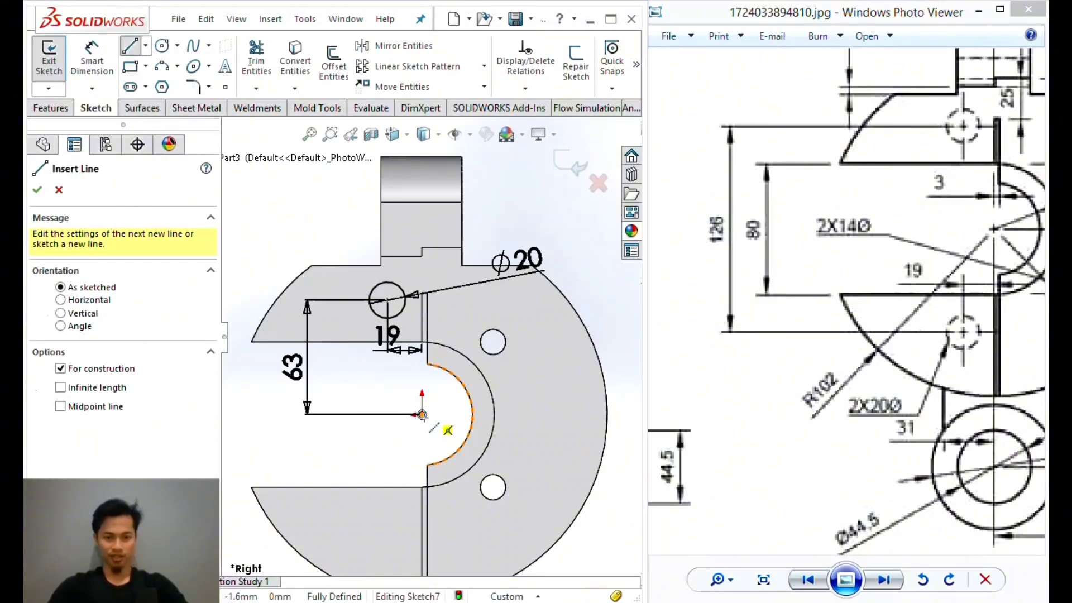
left_click(414, 414)
double_click(268, 414)
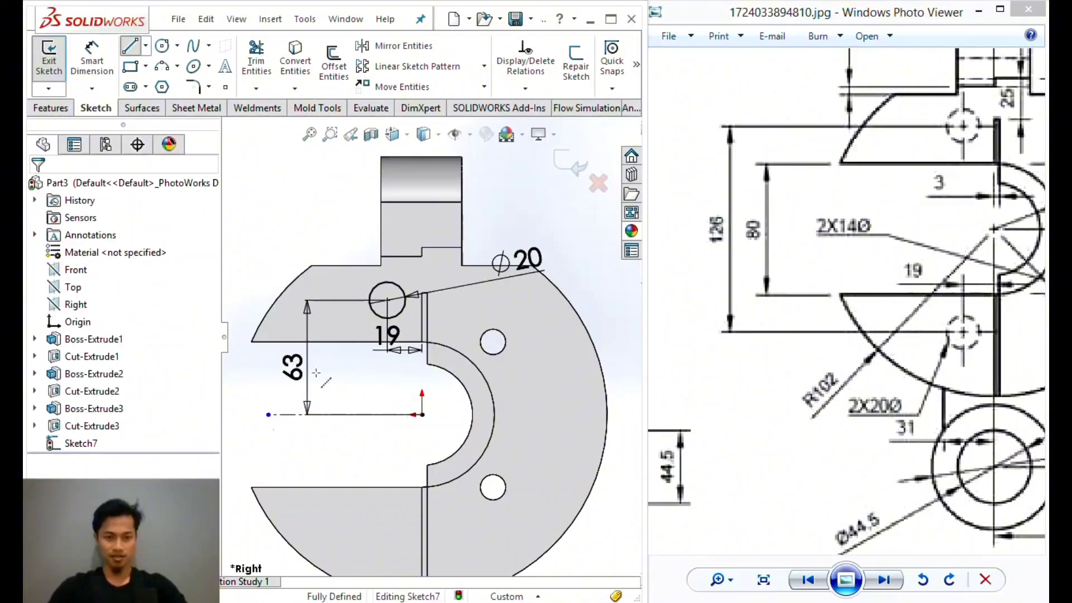
Mirror the 20 mm circle about the horizontal centerline to place a copy on the lower jaw.
left_click(380, 283)
left_click(397, 46)
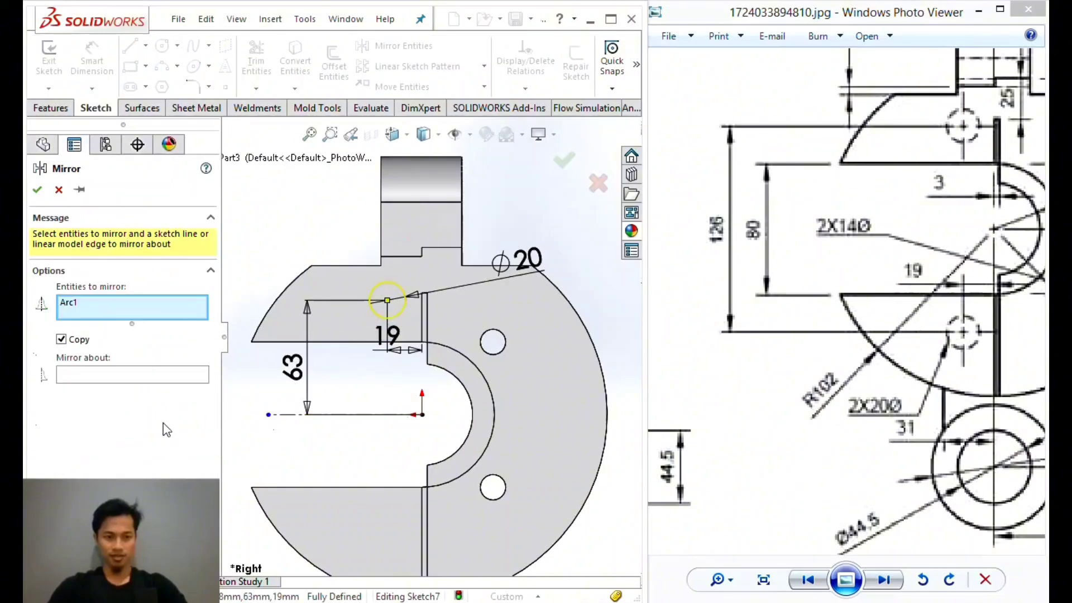
left_click(157, 375)
left_click(294, 414)
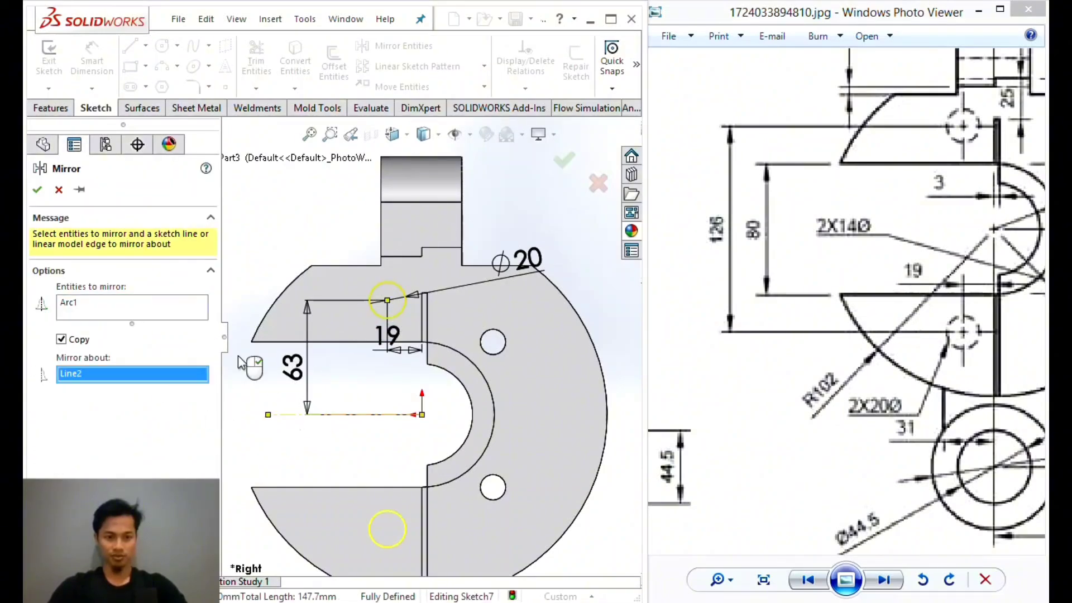
left_click(58, 191)
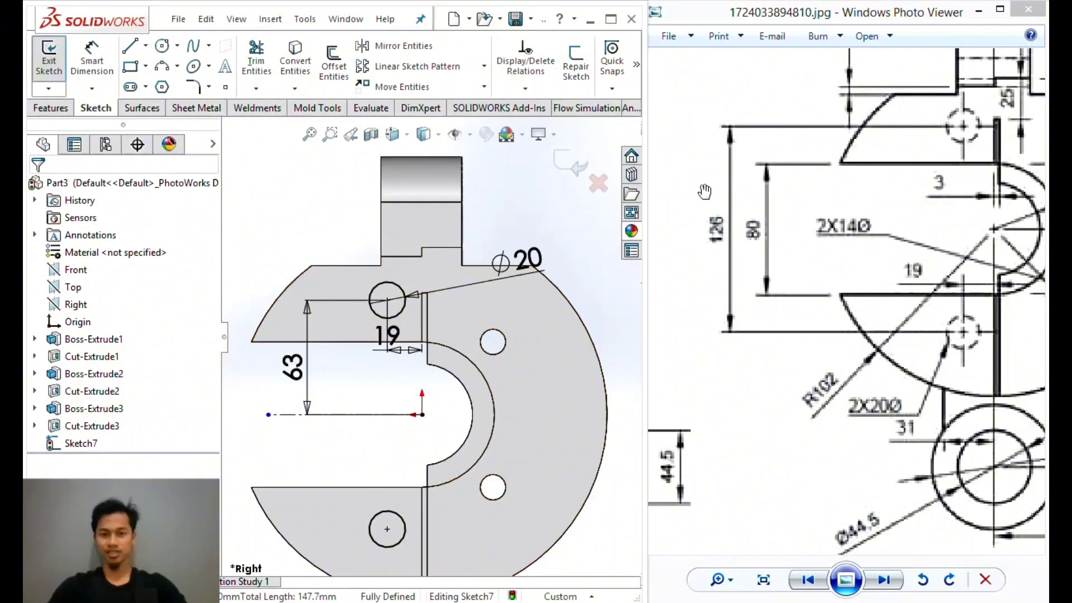
Look up the hole depth in the drawing's side view and cut-extrude both 20 mm circles to a blind depth of 75 mm.
left_click(750, 247)
scroll(750, 247, "up", 2)
scroll(865, 249, "down", 3)
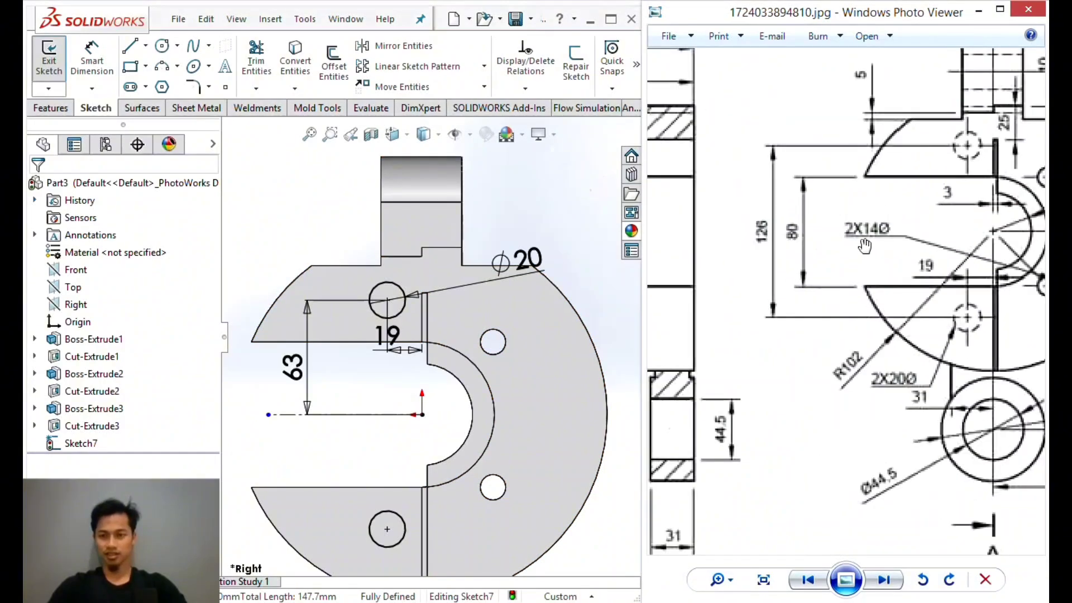
left_click_drag(865, 247, 732, 243)
left_click_drag(1005, 163, 696, 268)
scroll(930, 186, "up", 3)
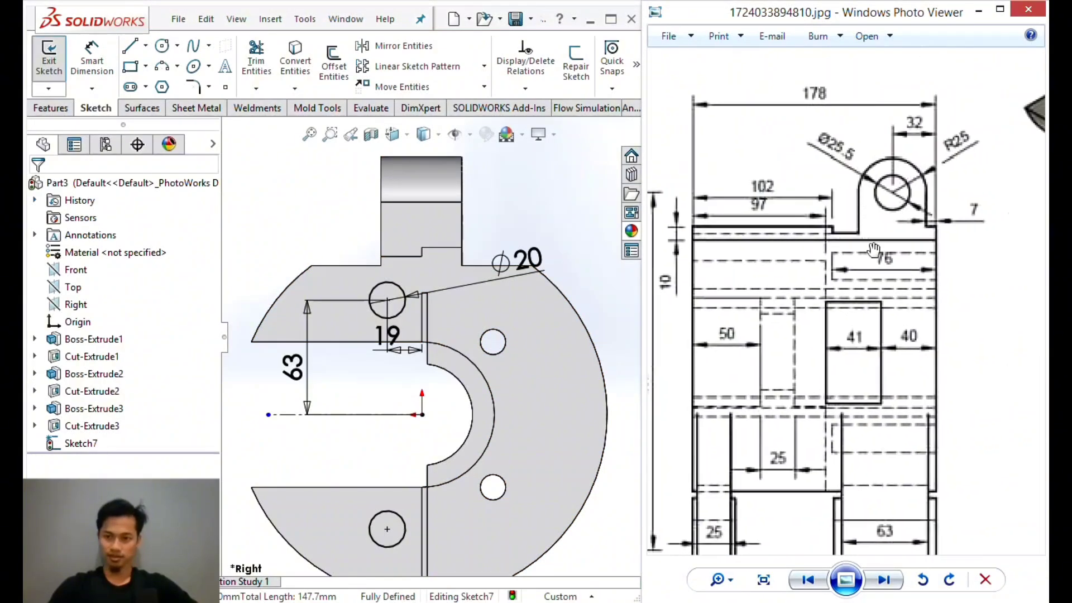
left_click_drag(889, 334, 874, 228)
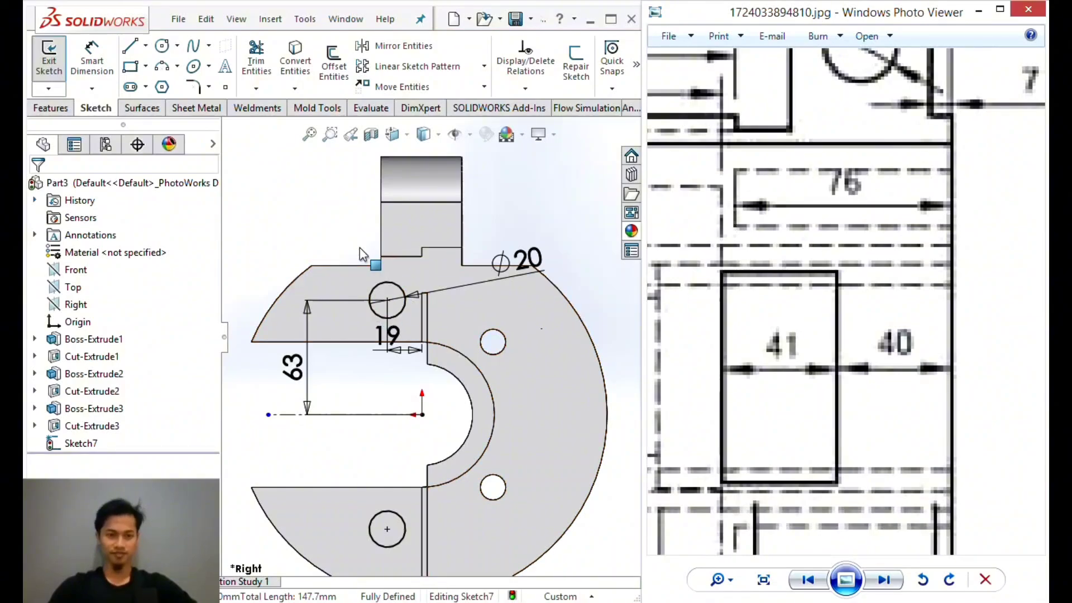
mouse_move(355, 232)
middle_mouse_down()
mouse_move(407, 273)
mouse_move(365, 282)
middle_mouse_up()
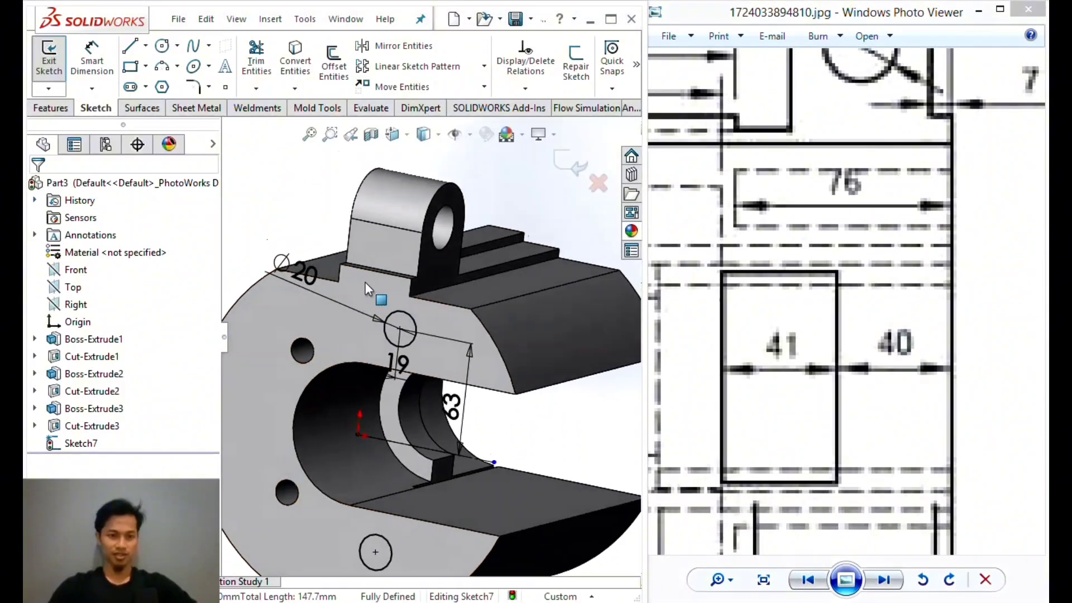
left_click(51, 108)
left_click(267, 66)
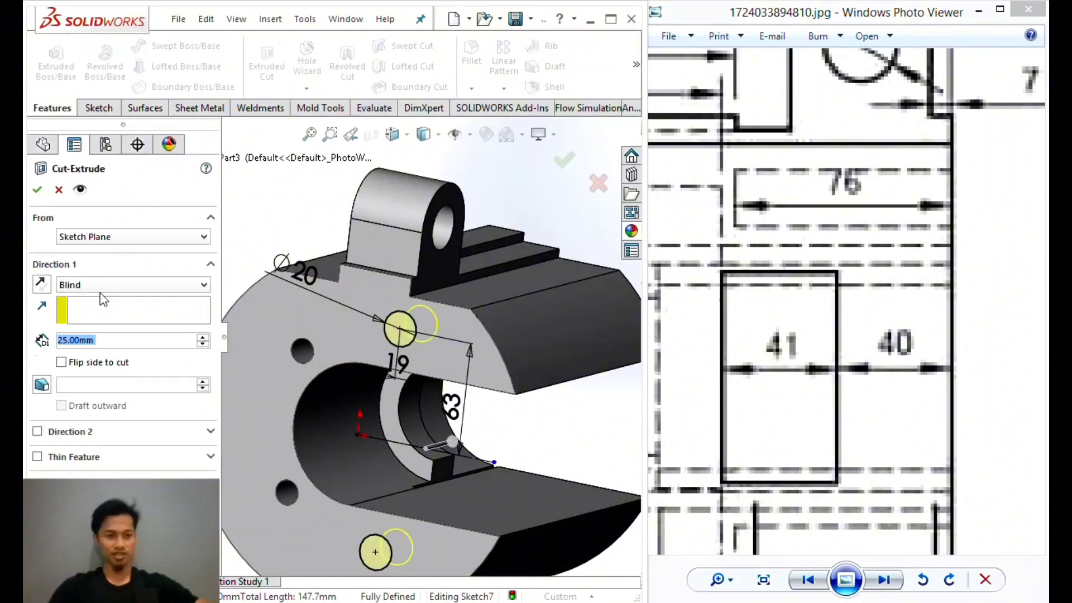
type("75")
key("Return")
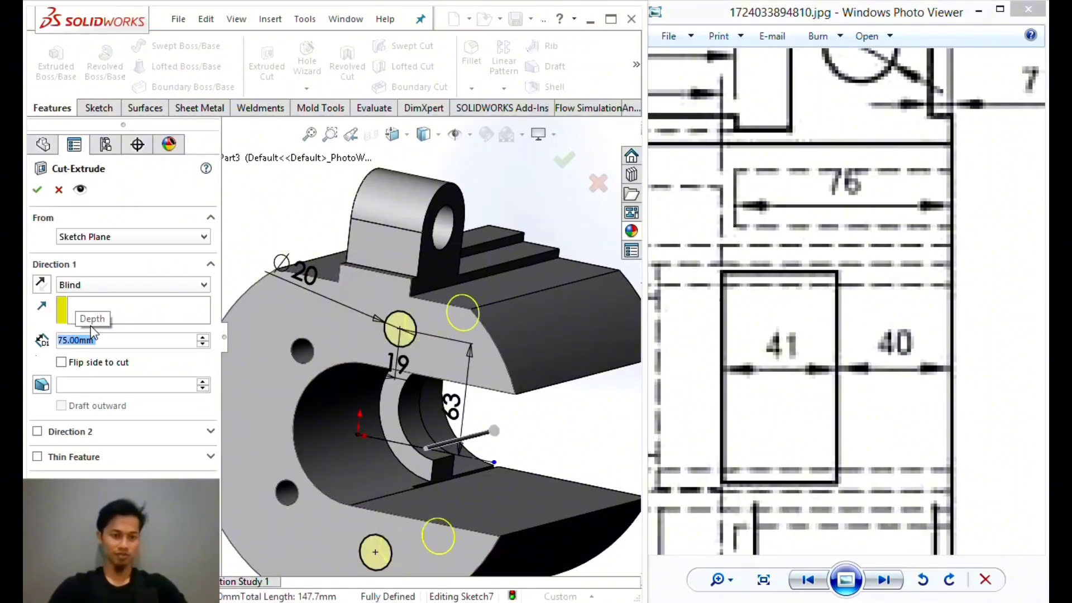
left_click(37, 191)
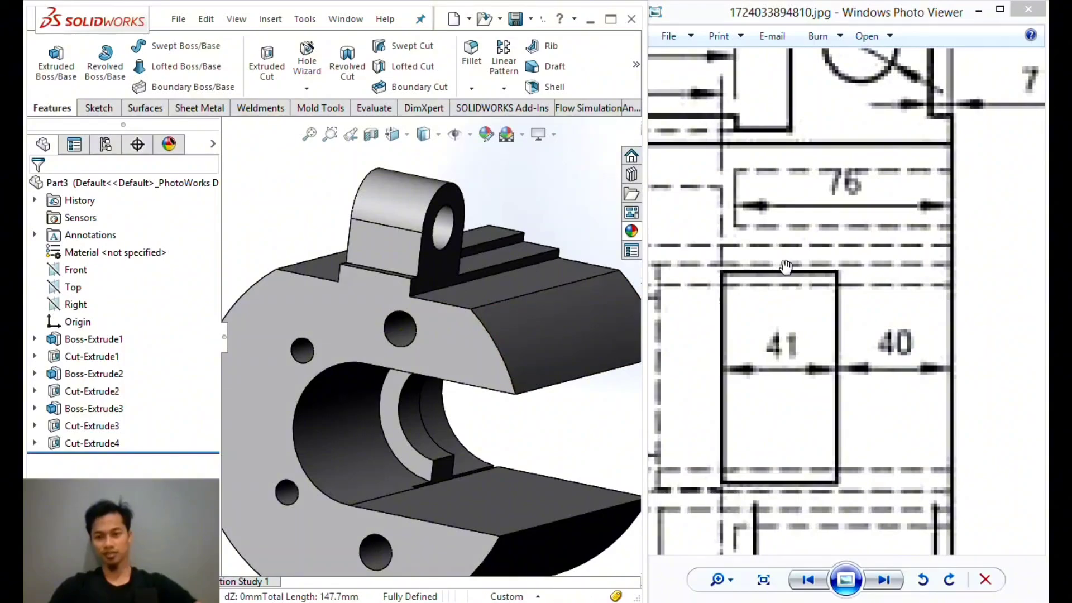
Compare the model in Isometric view with the pictorial view in the reference drawing.
left_click_drag(786, 266, 789, 267)
left_click(455, 330)
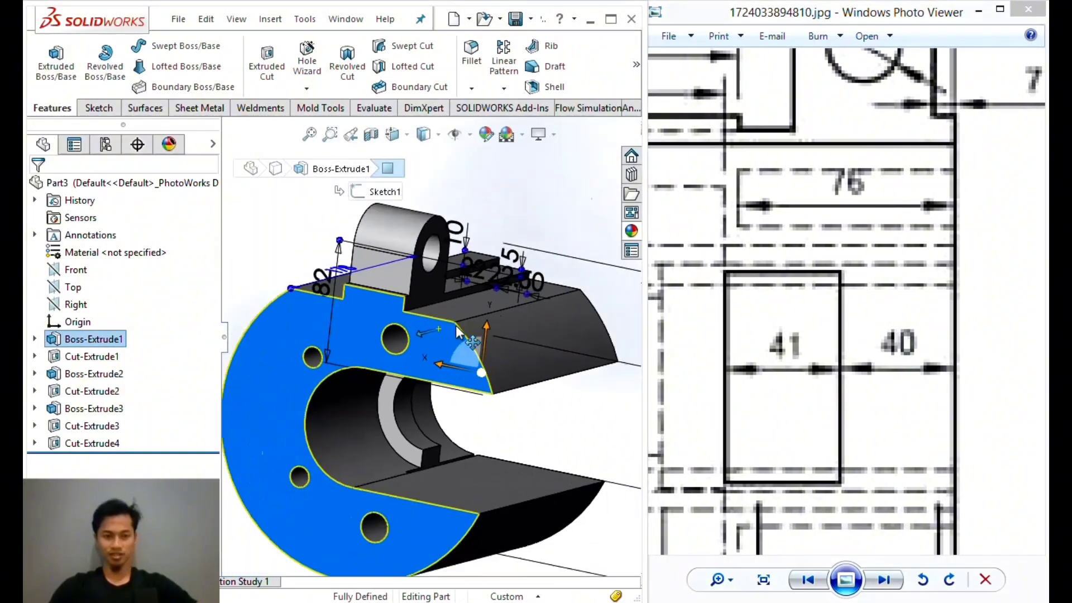
scroll(457, 331, "up", 2)
left_click(540, 401)
left_click_drag(854, 270, 636, 268)
left_click_drag(1035, 209, 856, 322)
scroll(864, 194, "down", 4)
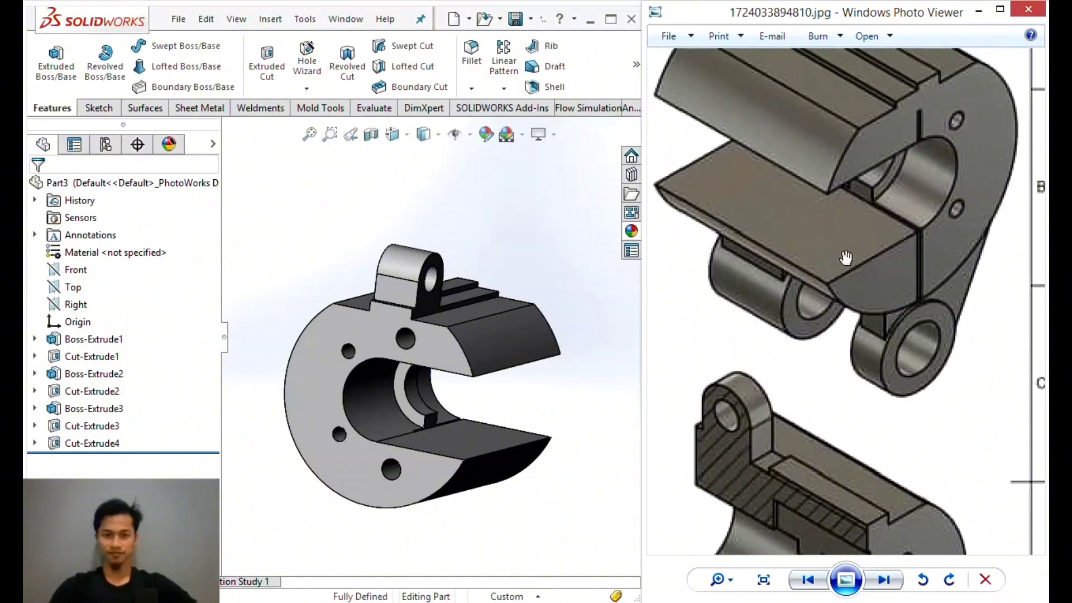
middle_click_drag(474, 286, 322, 290)
key("space")
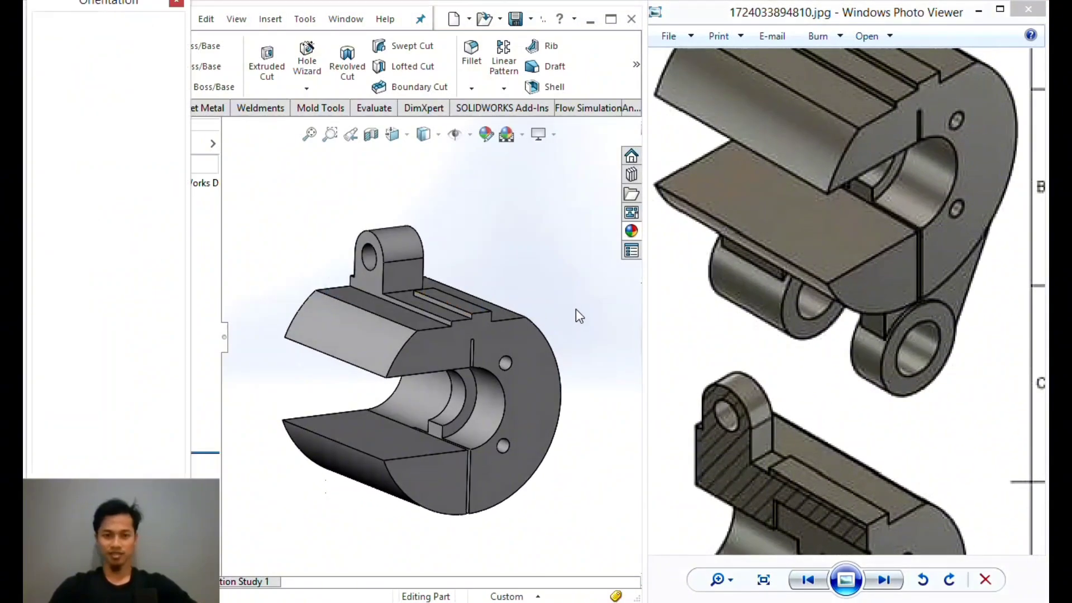
left_click(401, 302)
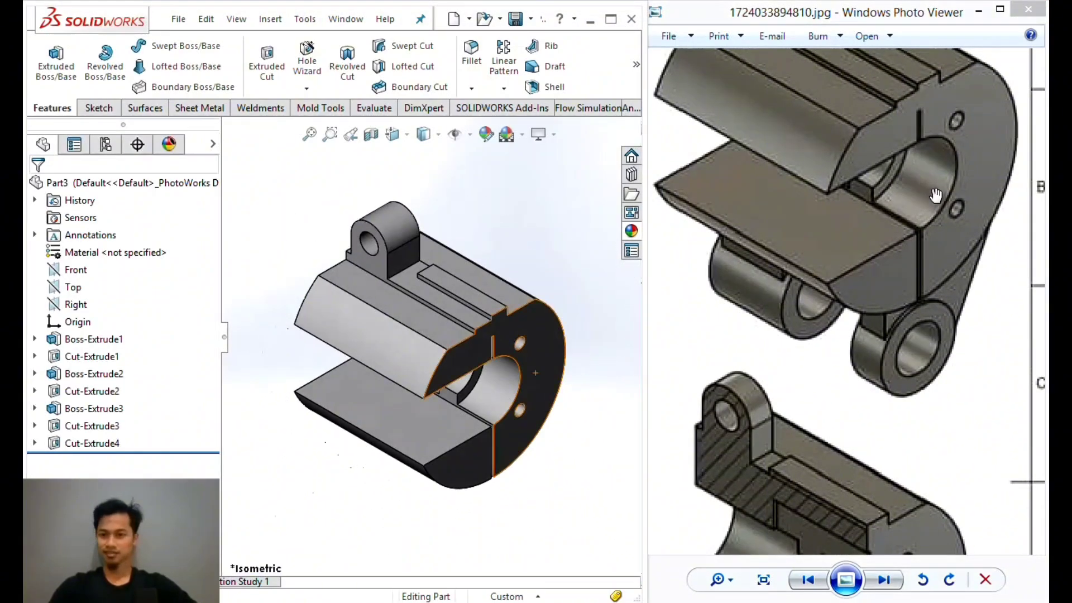
scroll(468, 360, "down", 3)
left_click_drag(850, 177, 826, 306)
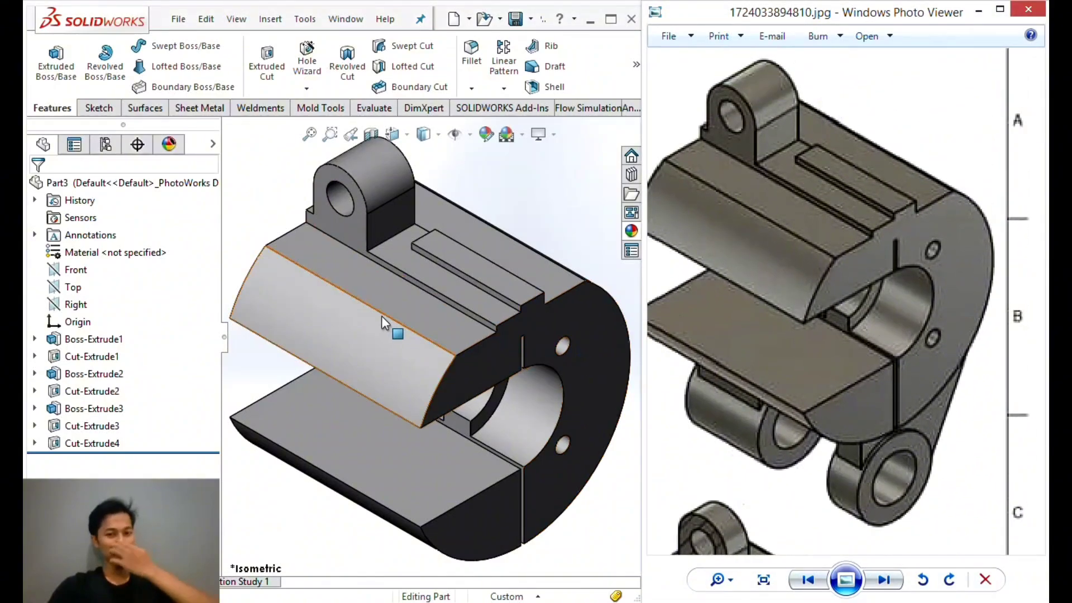
Bring the drawing's dimensioned side view into sight and show the model in Right view with hidden lines visible.
middle_click_drag(380, 316, 511, 305)
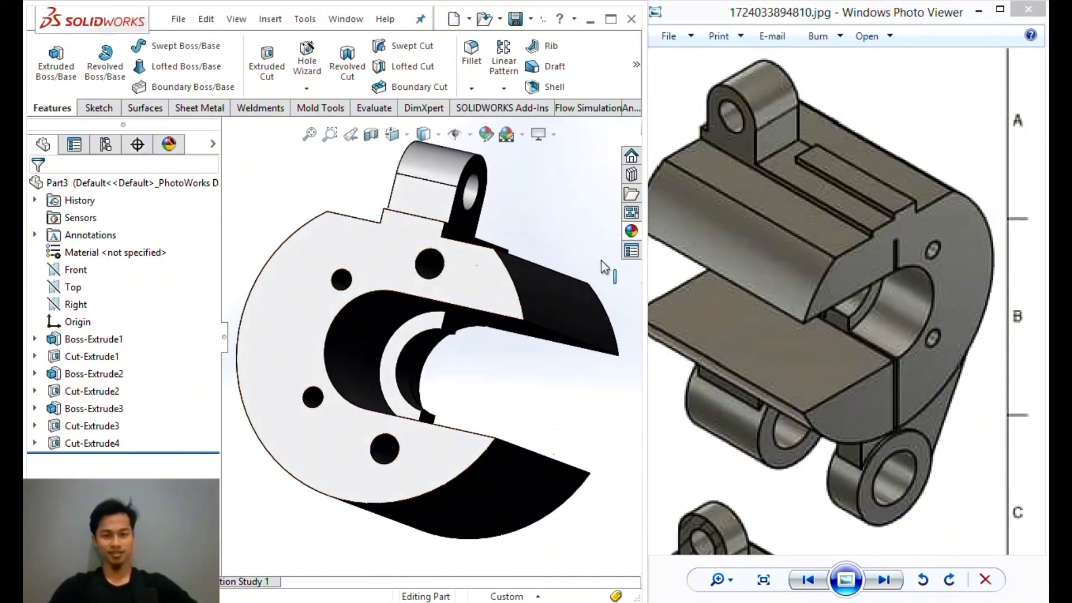
left_click_drag(727, 247, 896, 223)
left_click_drag(676, 298, 782, 183)
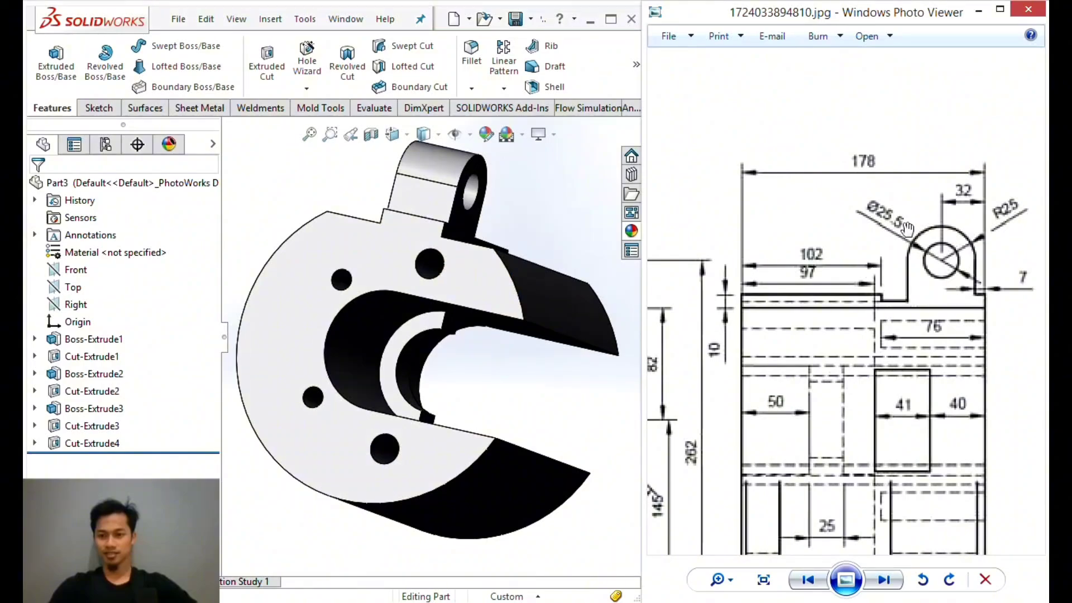
mouse_move(572, 323)
middle_mouse_down()
mouse_move(437, 327)
mouse_move(462, 332)
mouse_move(470, 347)
mouse_move(369, 304)
mouse_move(412, 302)
mouse_move(326, 313)
mouse_move(407, 310)
middle_mouse_up()
key("space")
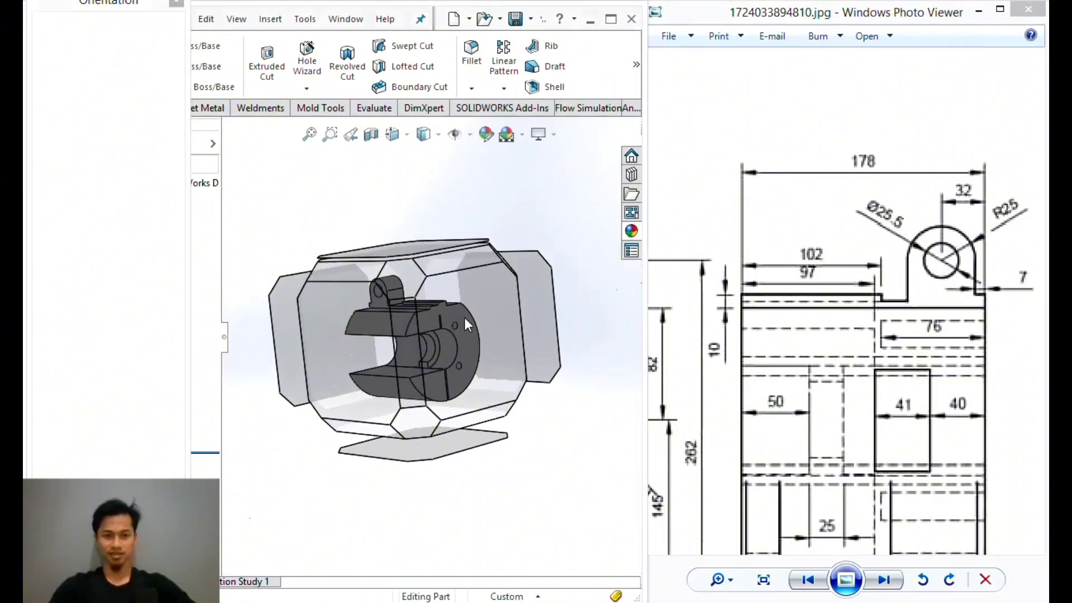
left_click(465, 317)
left_click(435, 244)
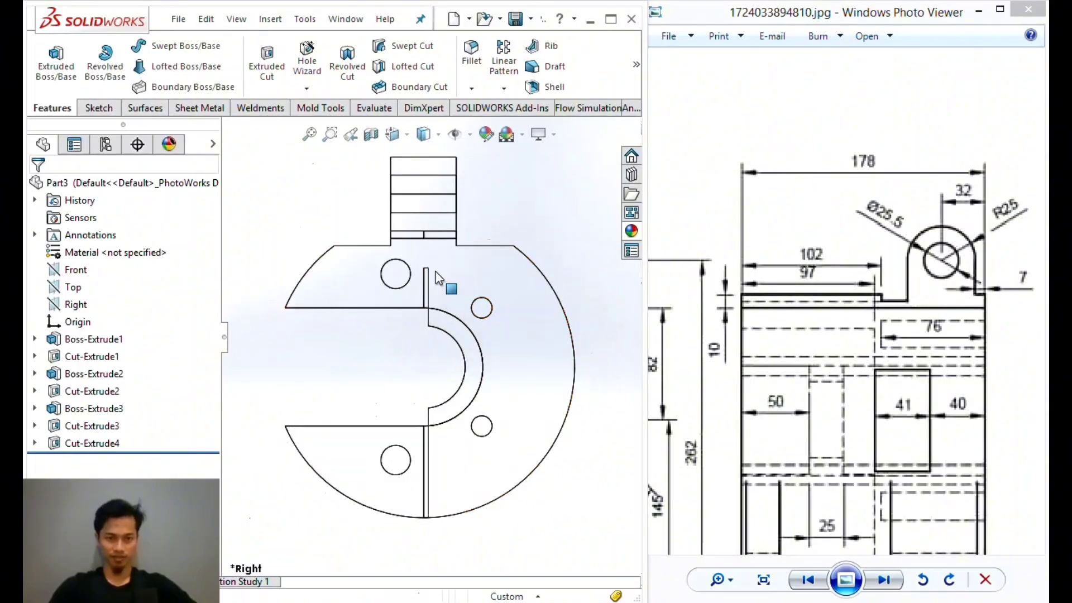
left_click(423, 134)
left_click(430, 221)
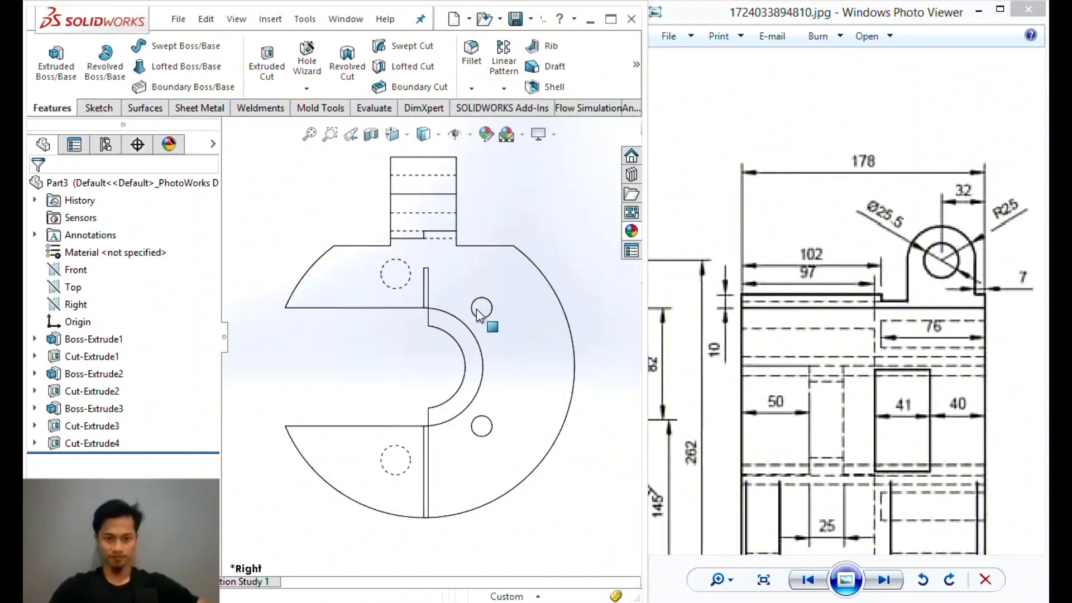
Show the model in Back view and check its hidden hole, slot and bore edges against the drawing's side view.
mouse_move(483, 316)
middle_mouse_down()
mouse_move(567, 286)
mouse_move(469, 307)
mouse_move(333, 312)
mouse_move(421, 293)
mouse_move(405, 274)
mouse_move(429, 298)
middle_mouse_up()
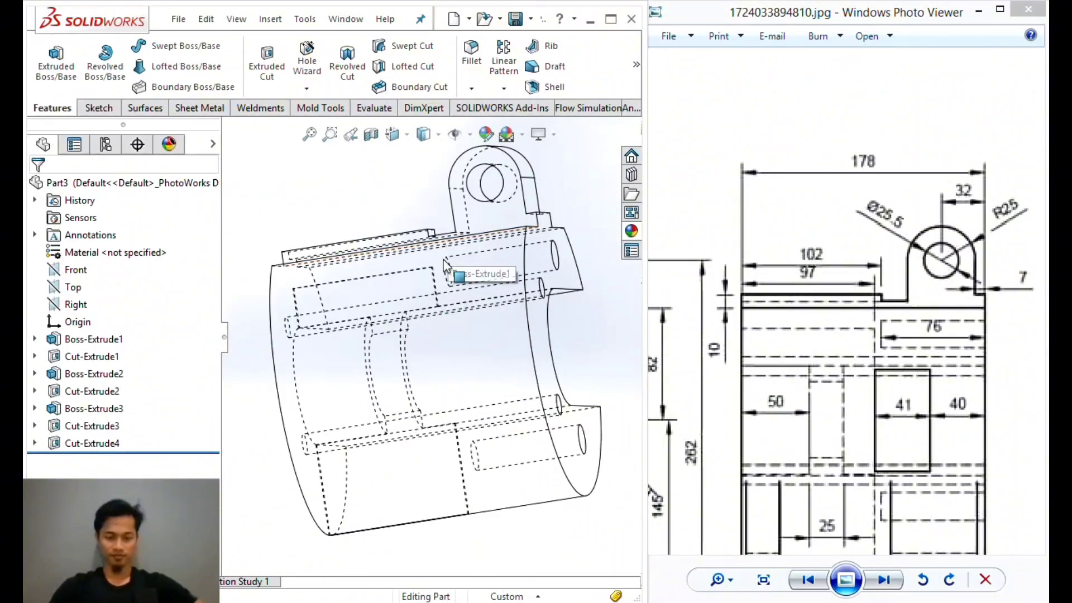
key("space")
left_click(390, 275)
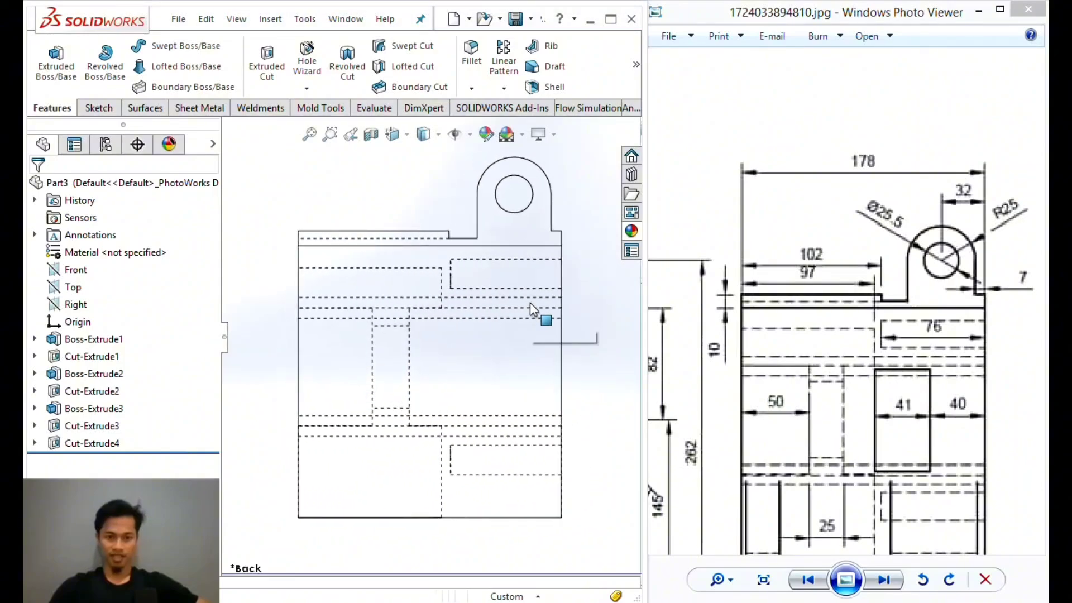
mouse_move(666, 329)
left_mouse_down()
mouse_move(659, 263)
mouse_move(630, 184)
left_mouse_up()
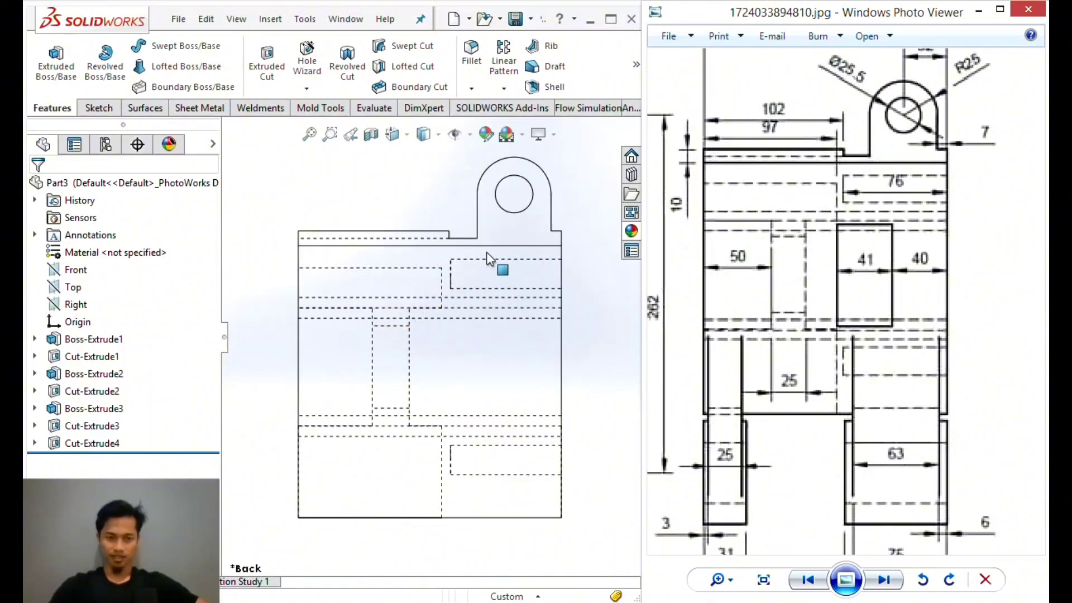
middle_click_drag(487, 253, 520, 251)
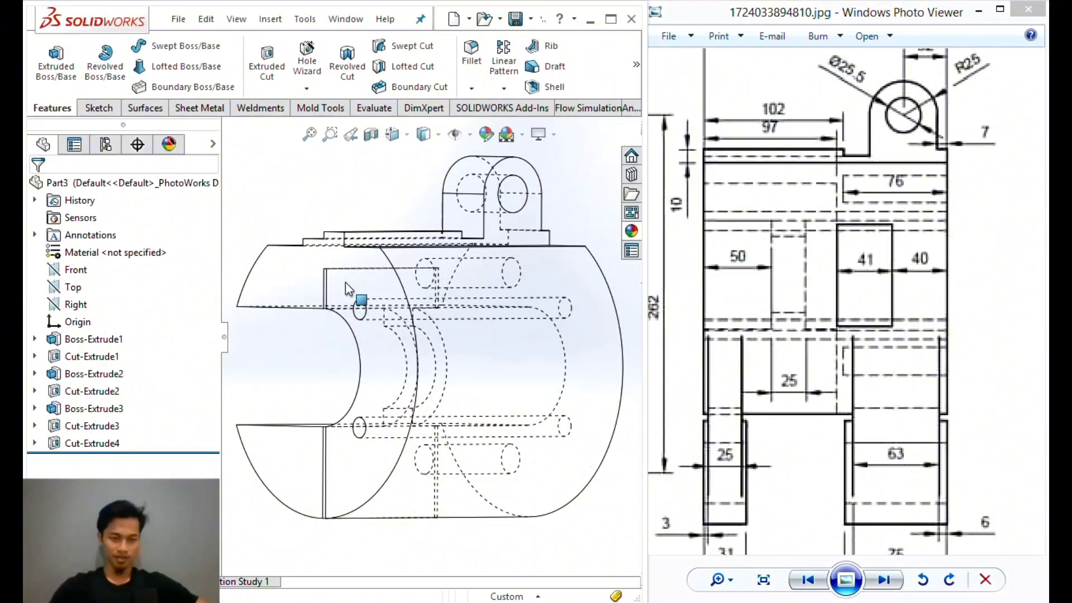
mouse_move(513, 305)
middle_mouse_down()
mouse_move(475, 305)
mouse_move(464, 282)
middle_mouse_up()
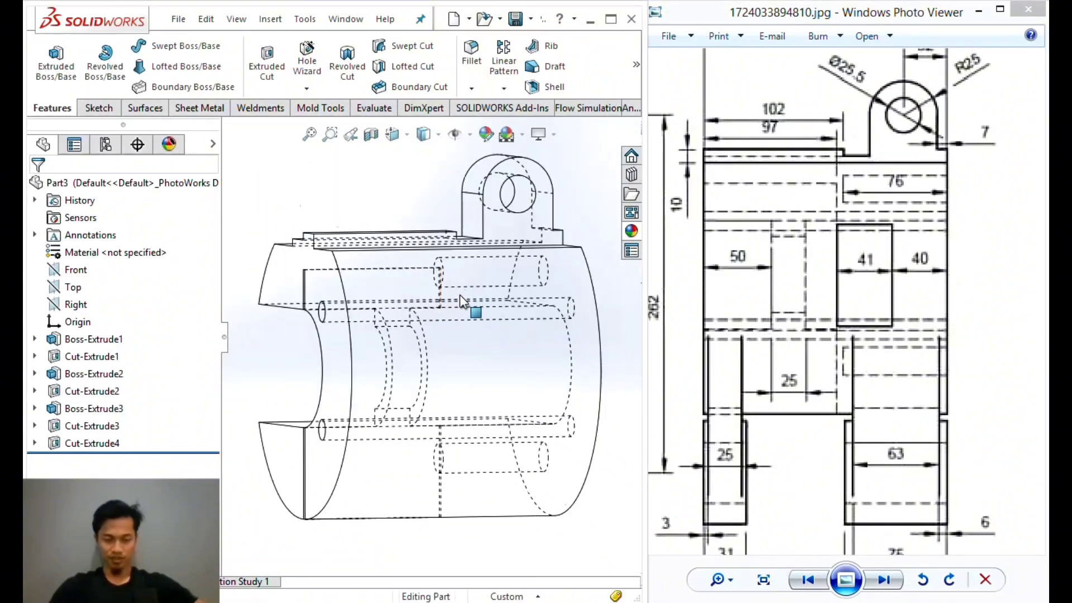
key("space")
key("ctrl+2")
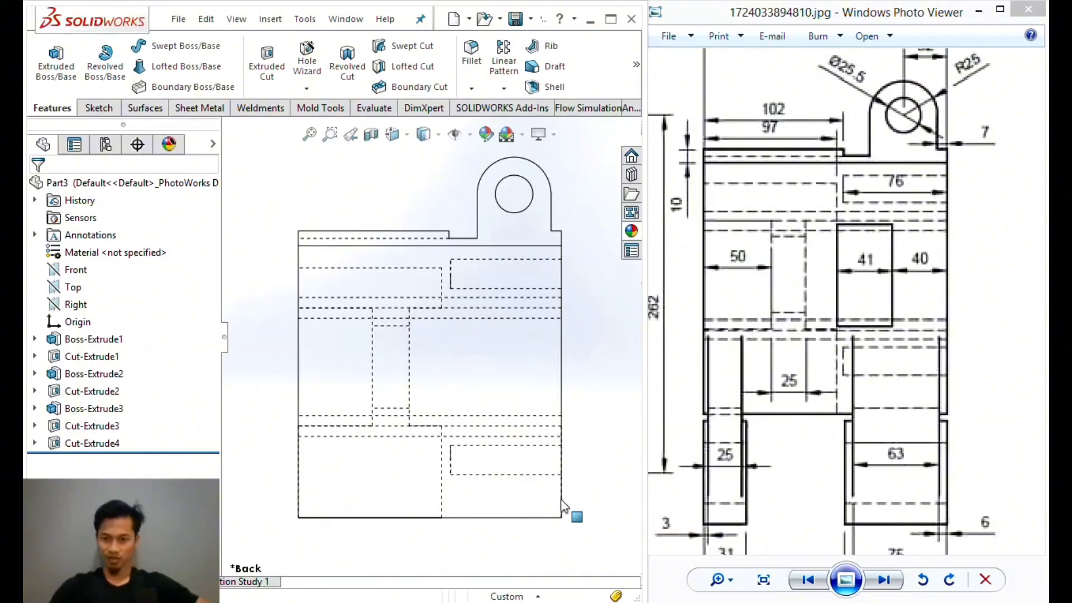
Restore the Shaded With Edges display and return the model to the Isometric view.
left_click(437, 135)
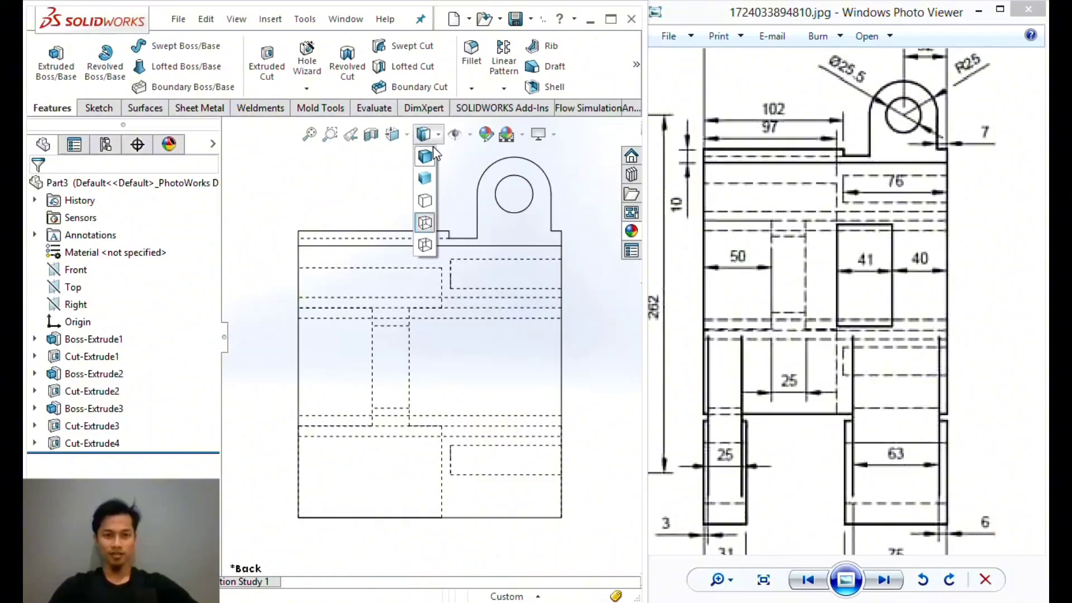
left_click(427, 156)
mouse_move(507, 237)
middle_mouse_down()
mouse_move(406, 277)
mouse_move(415, 303)
mouse_move(306, 314)
middle_mouse_up()
key("space")
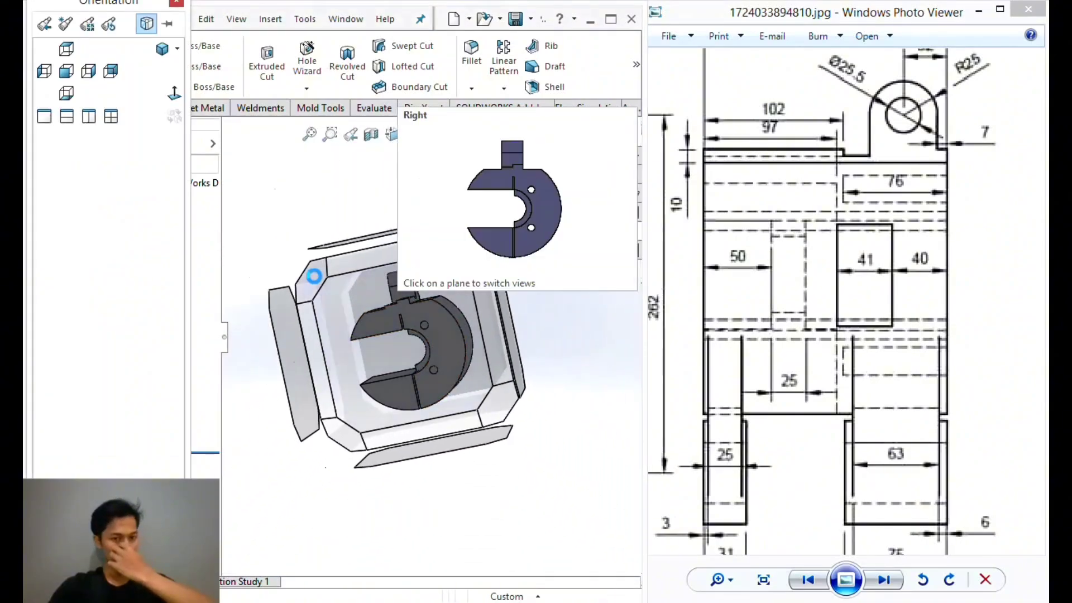
left_click(313, 275)
Examine the drawing's pictorial, end and side views for the size and position of the rectangular opening in the curved body.
left_click_drag(761, 314, 649, 292)
left_click_drag(801, 262, 684, 297)
left_click_drag(845, 233, 795, 299)
left_click_drag(821, 247, 835, 302)
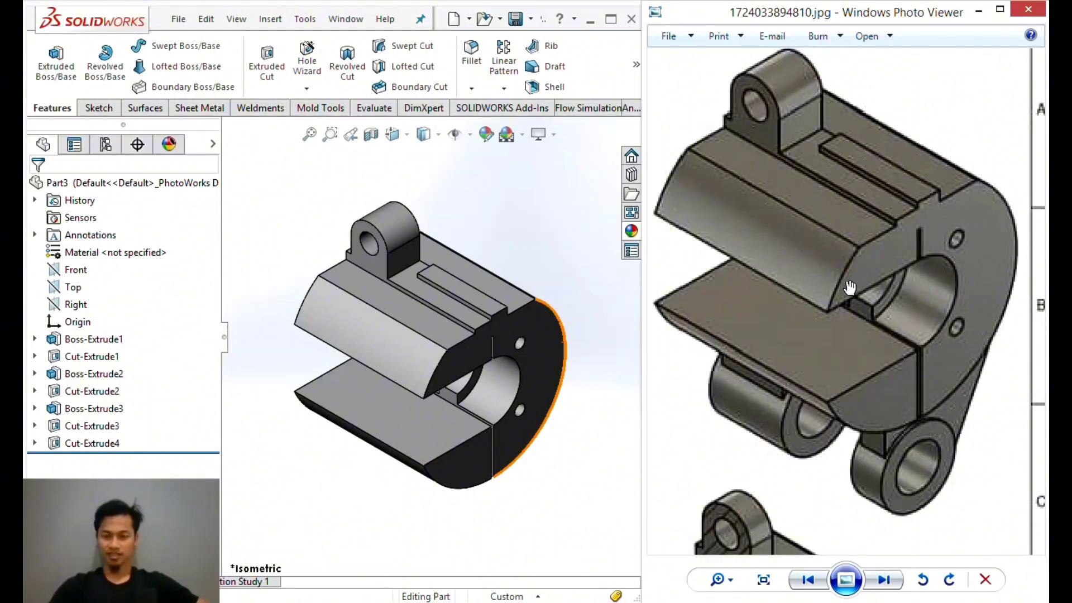
left_click_drag(692, 321, 853, 255)
left_click_drag(781, 296, 976, 226)
left_click_drag(773, 329, 1005, 193)
scroll(773, 330, "up", 2)
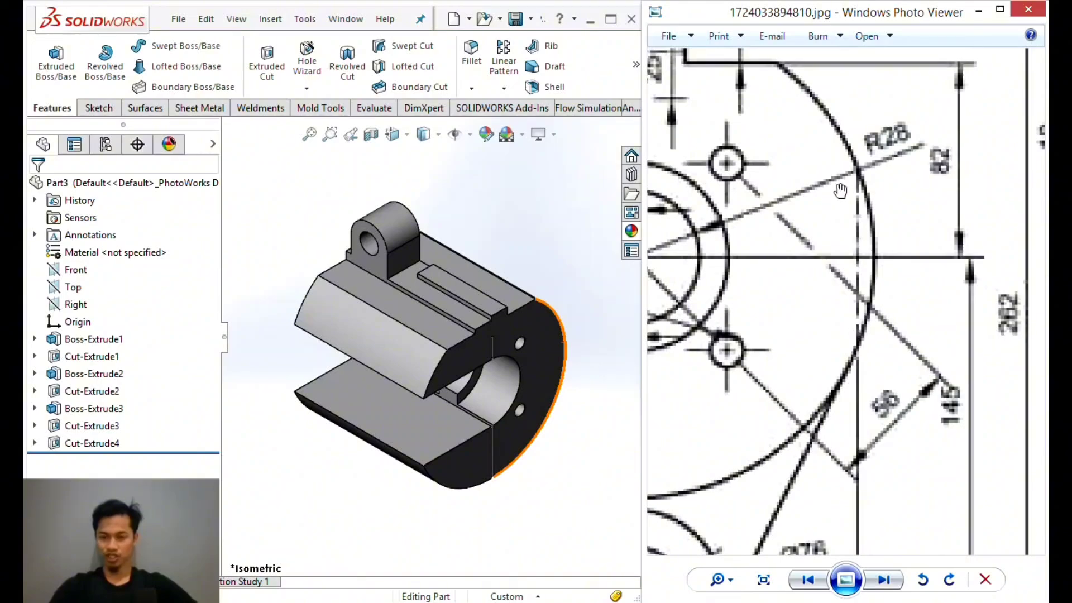
mouse_move(903, 213)
left_mouse_down()
mouse_move(854, 260)
mouse_move(897, 342)
mouse_move(866, 255)
left_mouse_up()
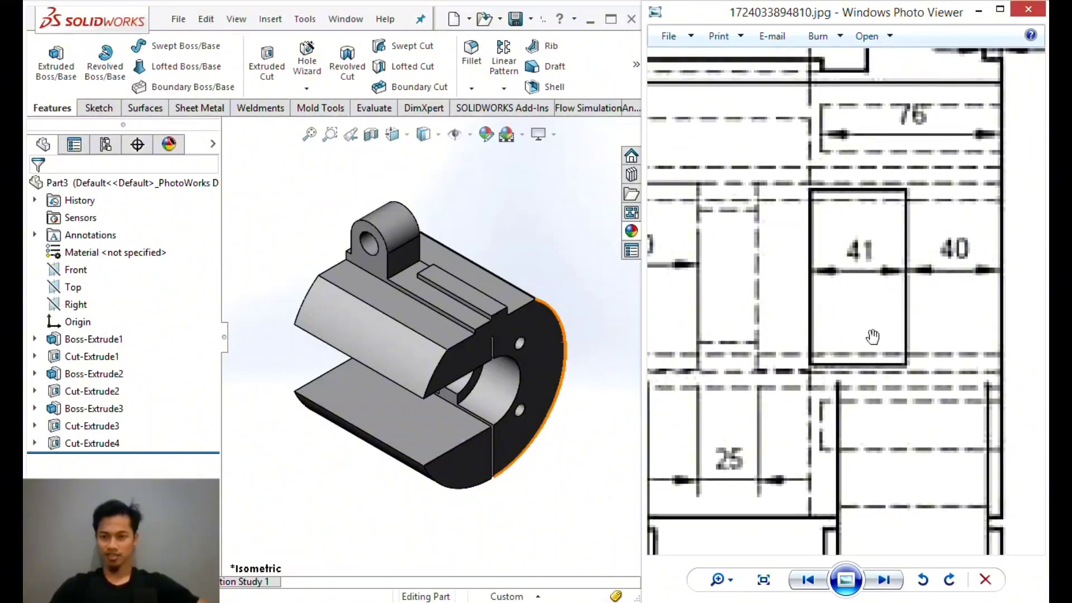
left_click(601, 337)
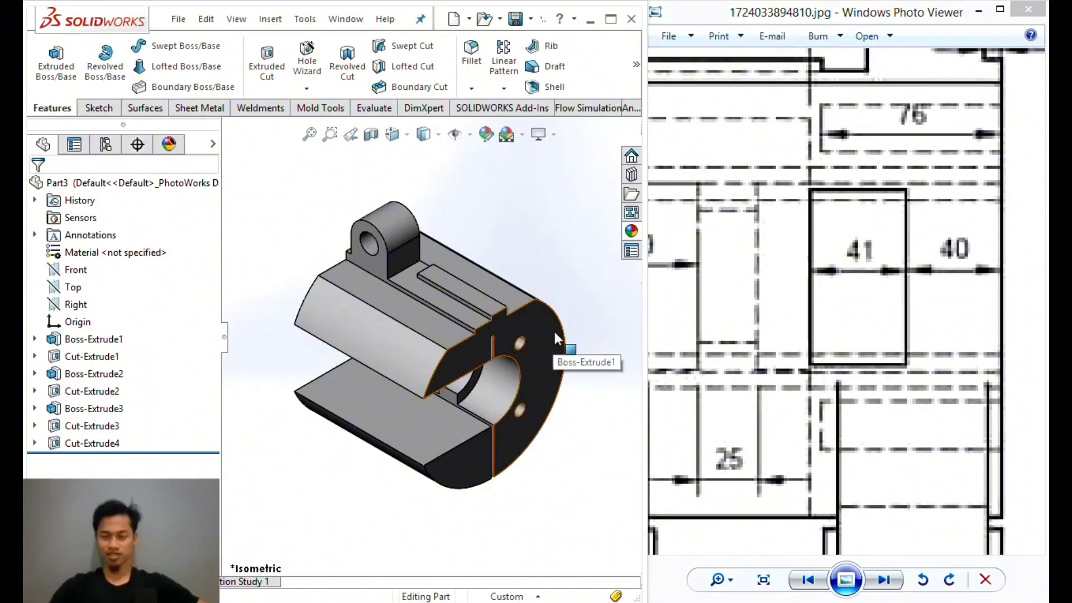
Start a sketch on the body's flat end face nearest the lug and view that face square on.
left_click(853, 259)
scroll(853, 259, "down", 3)
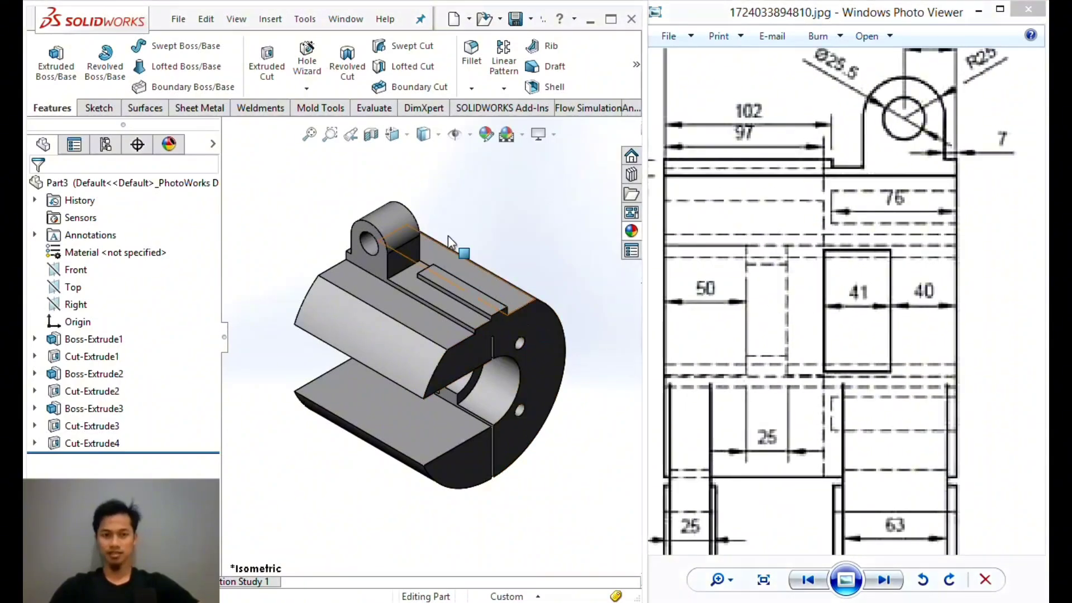
middle_click_drag(447, 236, 383, 303)
left_click(373, 297)
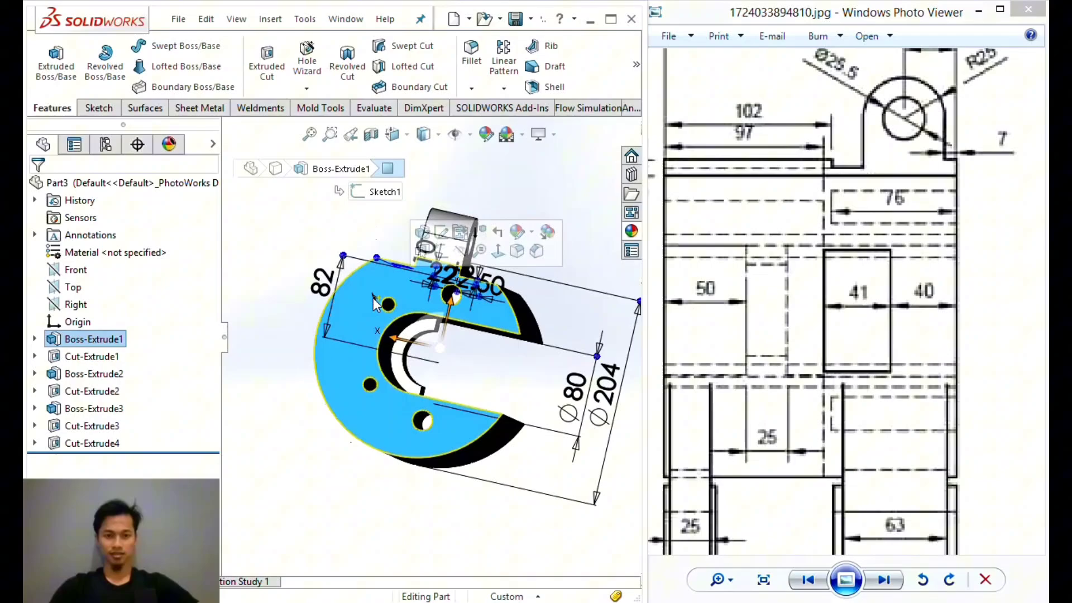
left_click(425, 250)
middle_click_drag(426, 250, 384, 287)
key("ctrl+8")
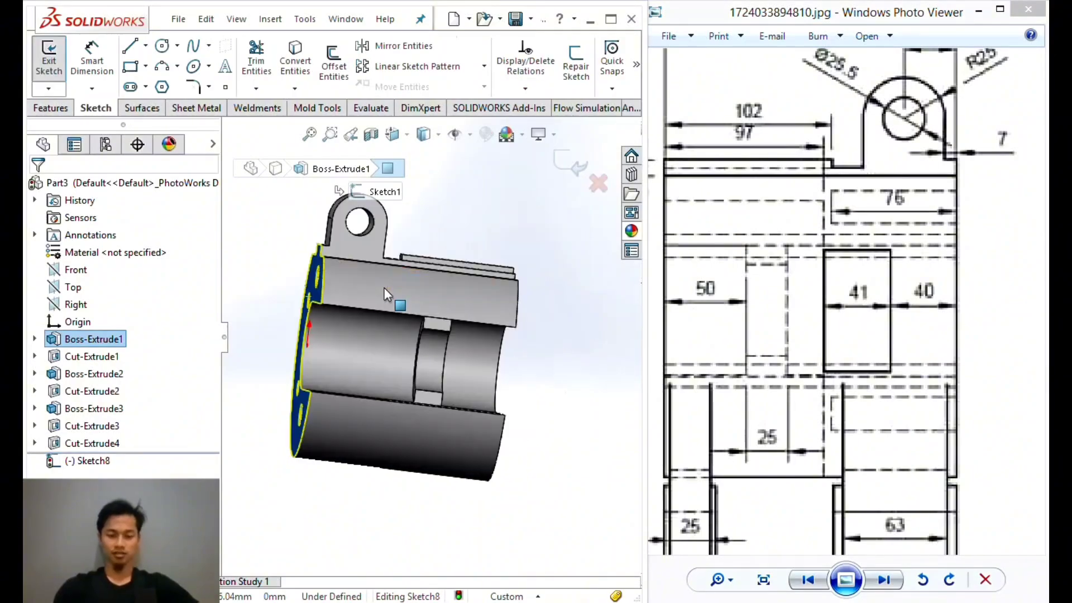
Sketch a vertical line crossing the body's curved side and convert the outer arc edge into the sketch.
mouse_move(704, 214)
left_mouse_down()
mouse_move(832, 179)
mouse_move(1015, 153)
left_mouse_up()
left_click(140, 49)
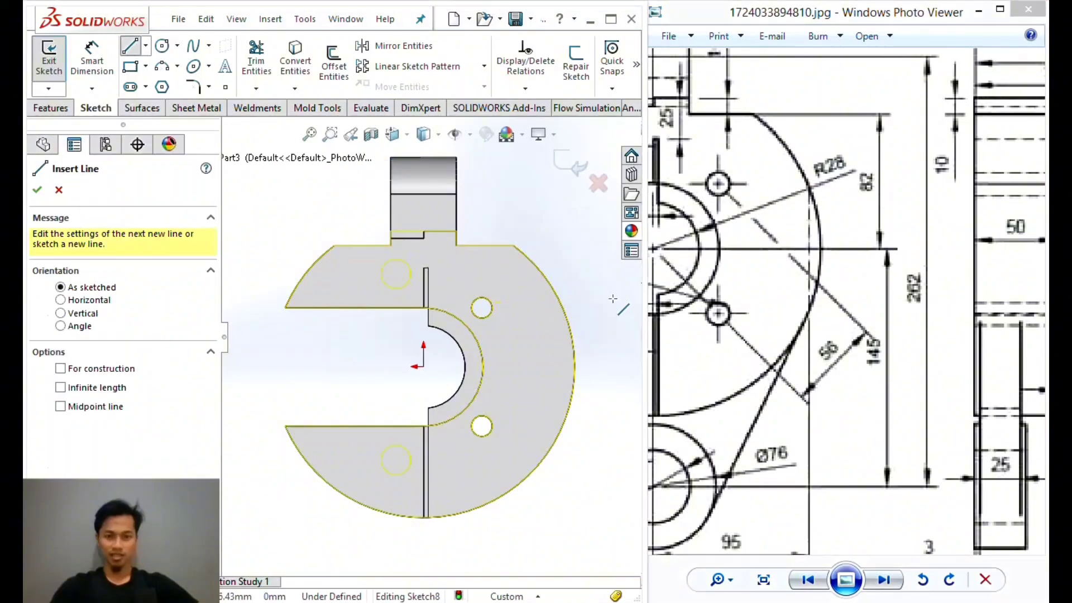
left_click(552, 253)
left_click(552, 493)
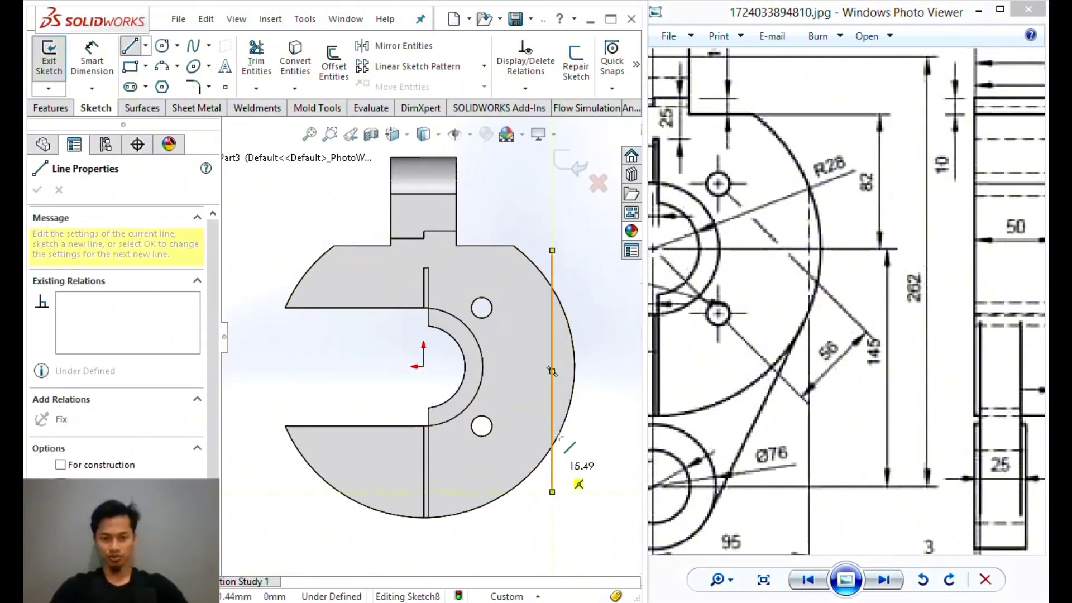
key("Escape")
left_click(575, 385)
left_click(295, 62)
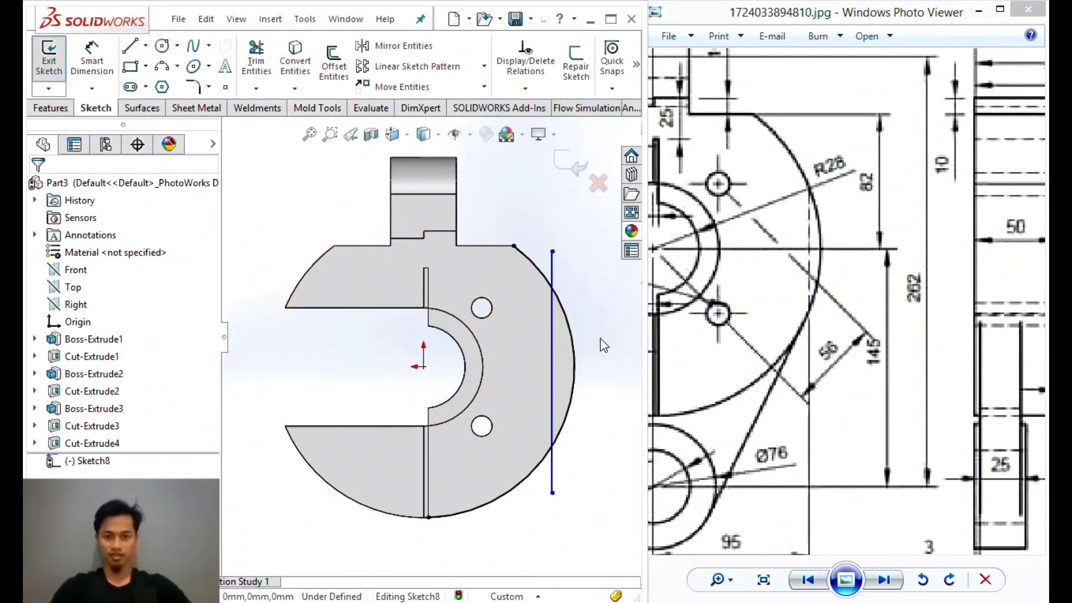
Dimension the vertical line at 95 mm from the origin, following the drawing's end view.
left_click(92, 56)
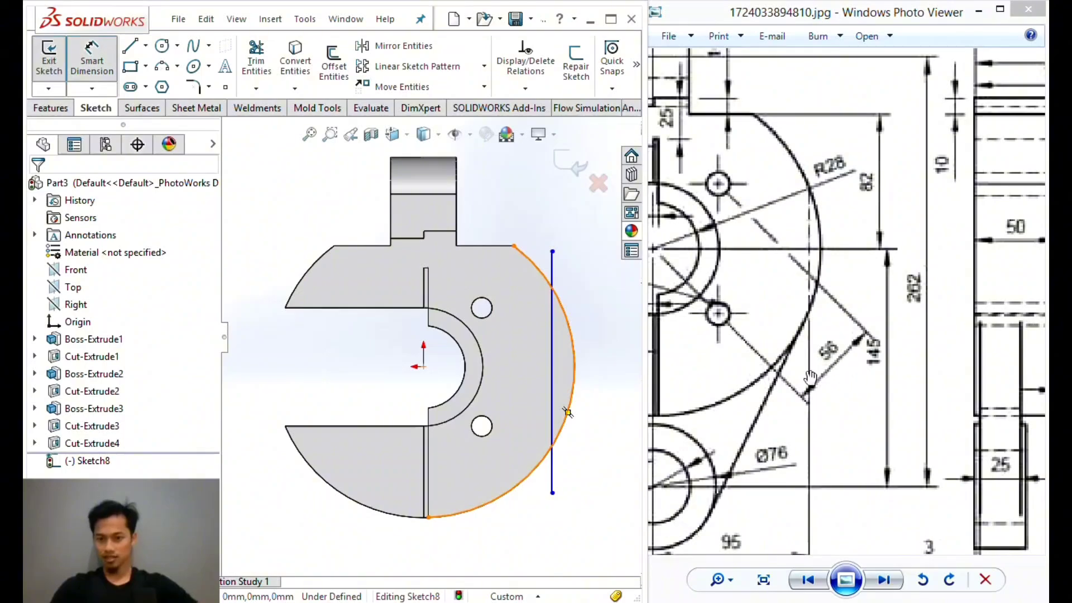
mouse_move(810, 378)
left_mouse_down()
mouse_move(857, 382)
mouse_move(852, 274)
left_mouse_up()
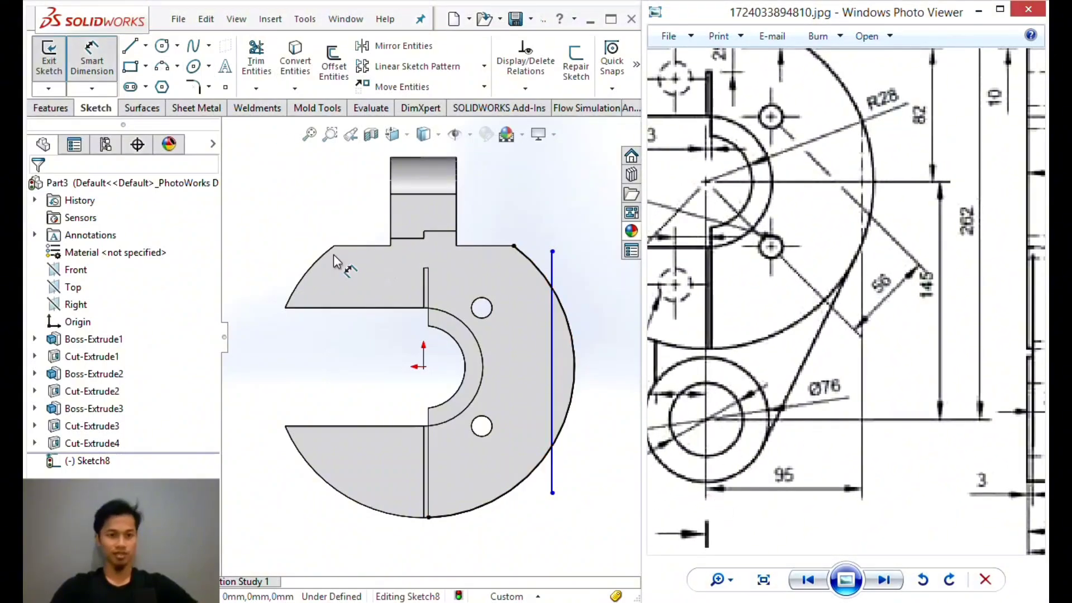
left_click(423, 367)
left_click(554, 365)
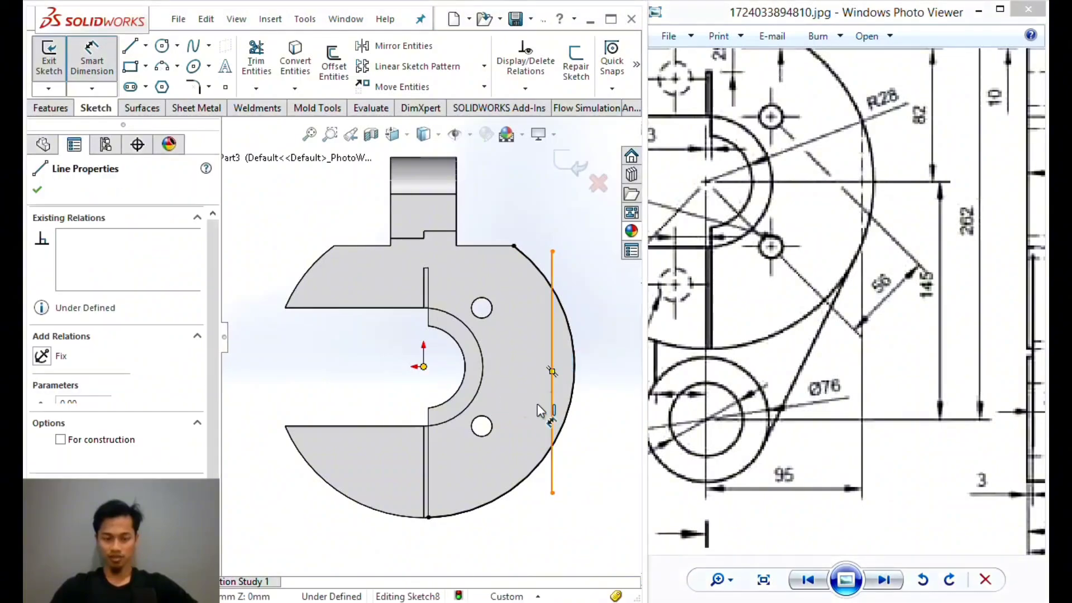
left_click(509, 561)
type("95")
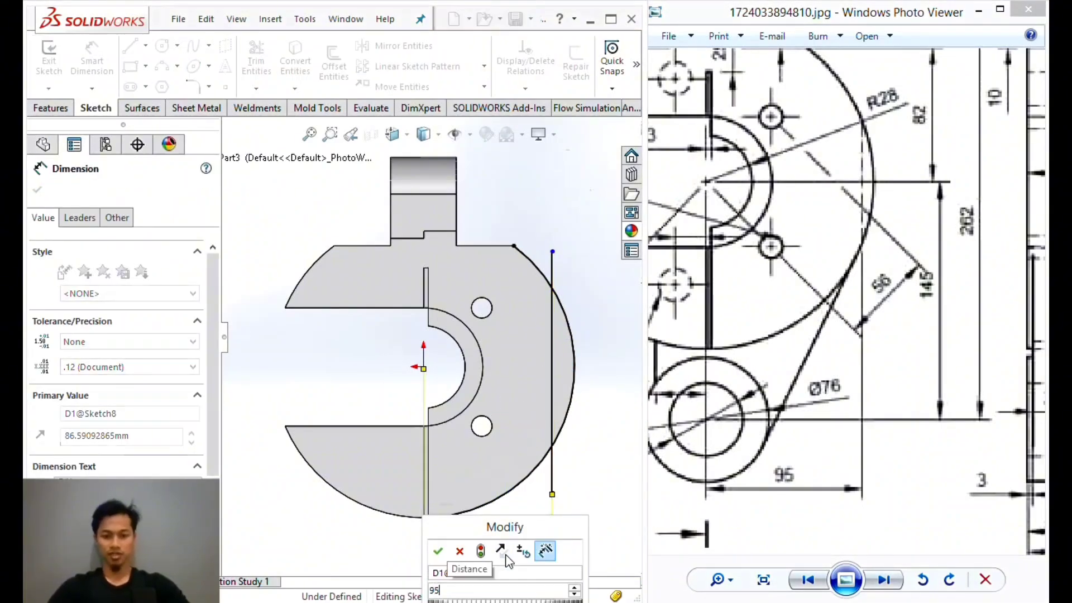
key("Return")
key("Escape")
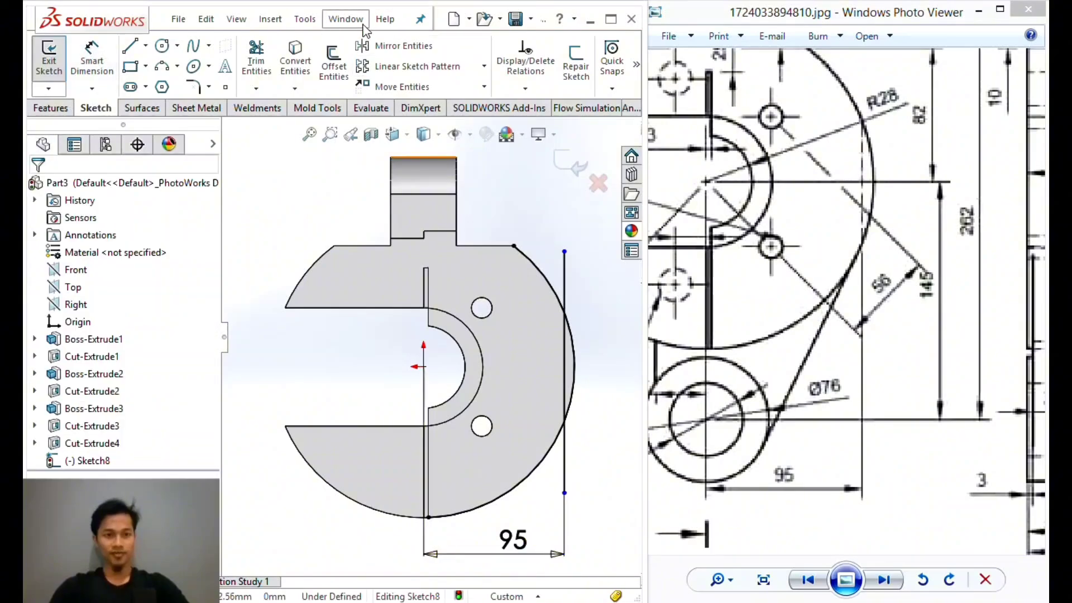
Trim the line and the converted arc so that only the closed segment between their intersections remains.
left_click(256, 61)
left_click(566, 285)
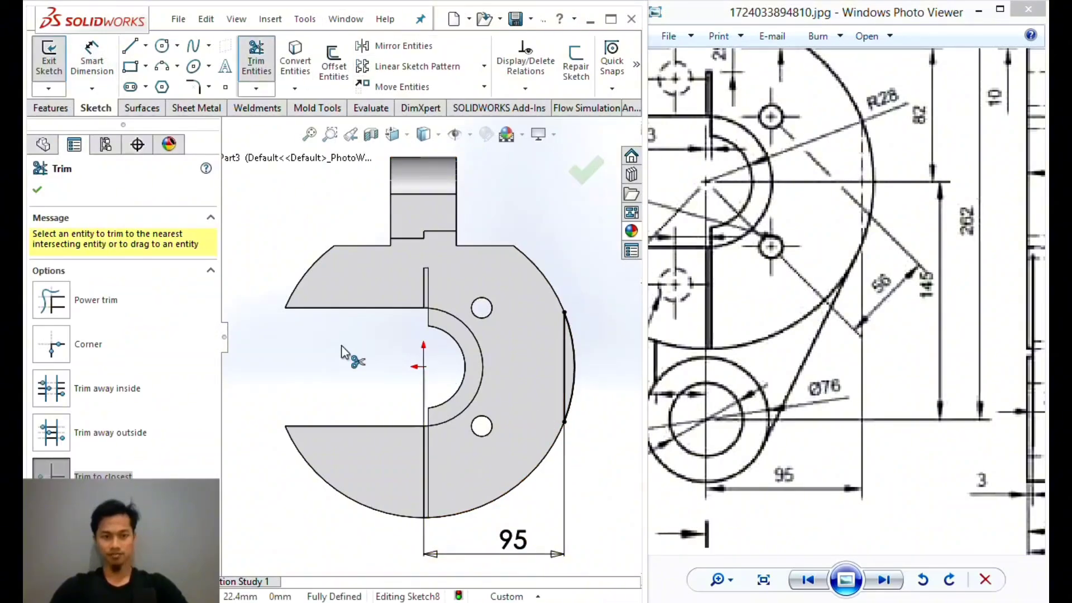
left_click(37, 189)
Start an extruded cut of the segment profile, beginning at a 40 mm offset from the sketch plane towards the body.
mouse_move(484, 291)
middle_mouse_down()
mouse_move(402, 295)
mouse_move(405, 309)
middle_mouse_up()
left_click_drag(969, 165, 748, 294)
mouse_move(904, 210)
left_mouse_down()
mouse_move(812, 260)
mouse_move(771, 223)
left_mouse_up()
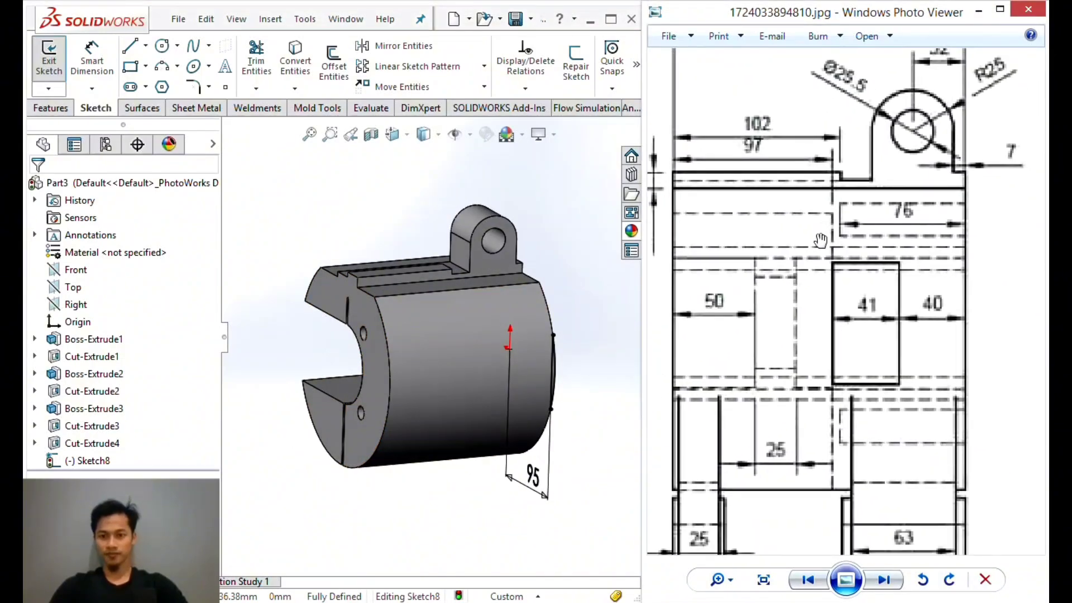
left_click(51, 108)
left_click(267, 61)
left_click(123, 237)
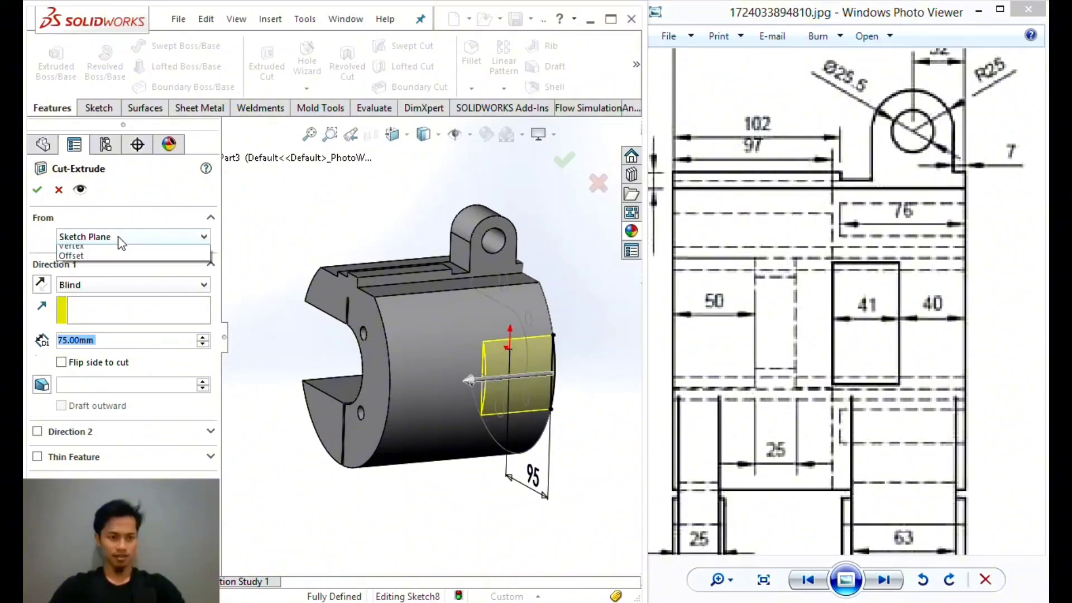
left_click(84, 282)
left_click(106, 262)
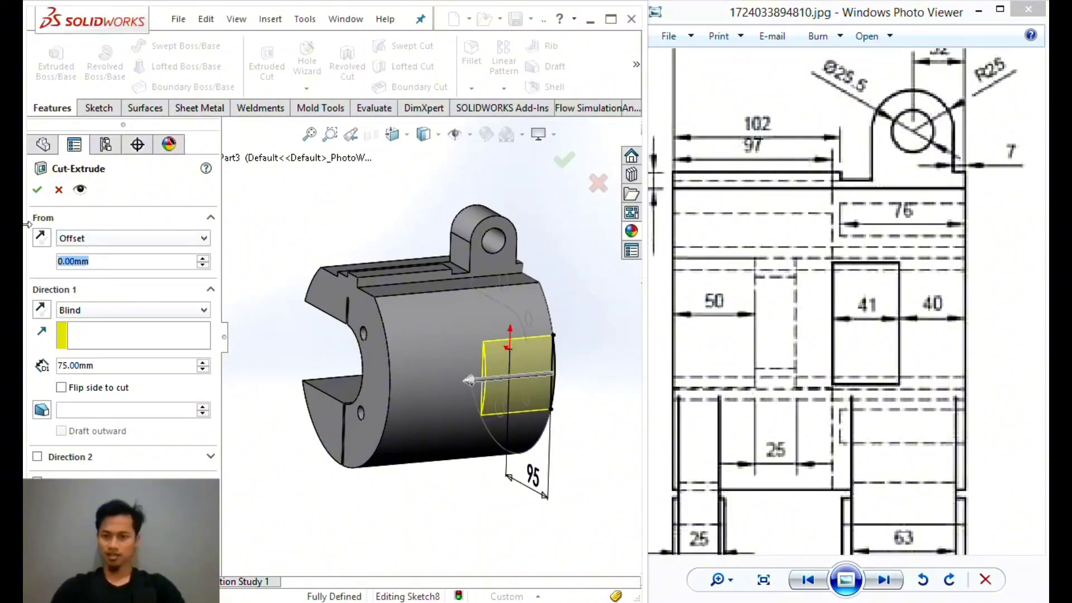
type("40")
key("Return")
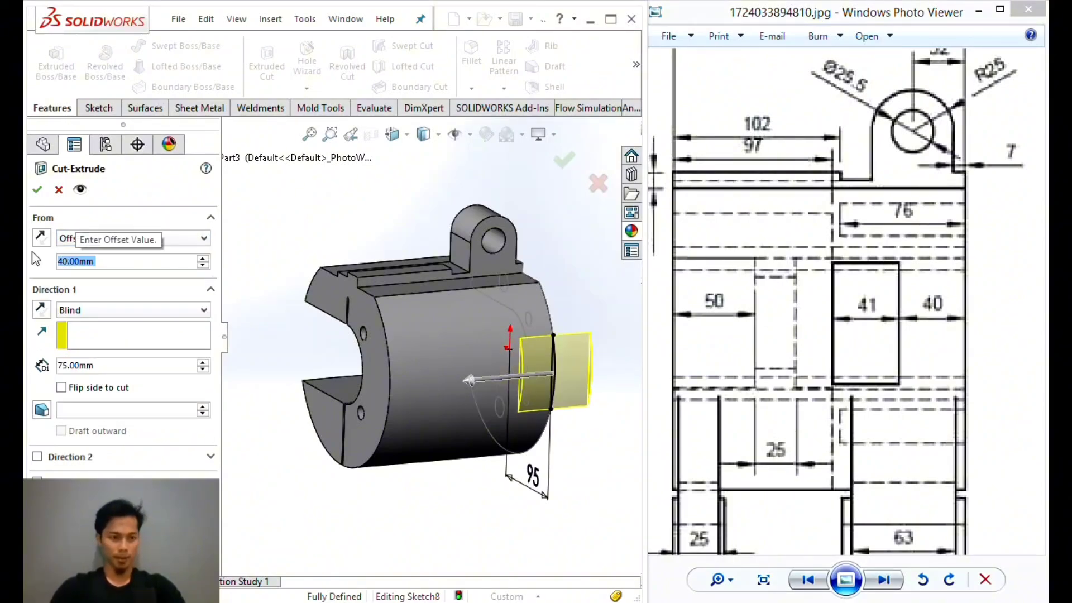
left_click(48, 239)
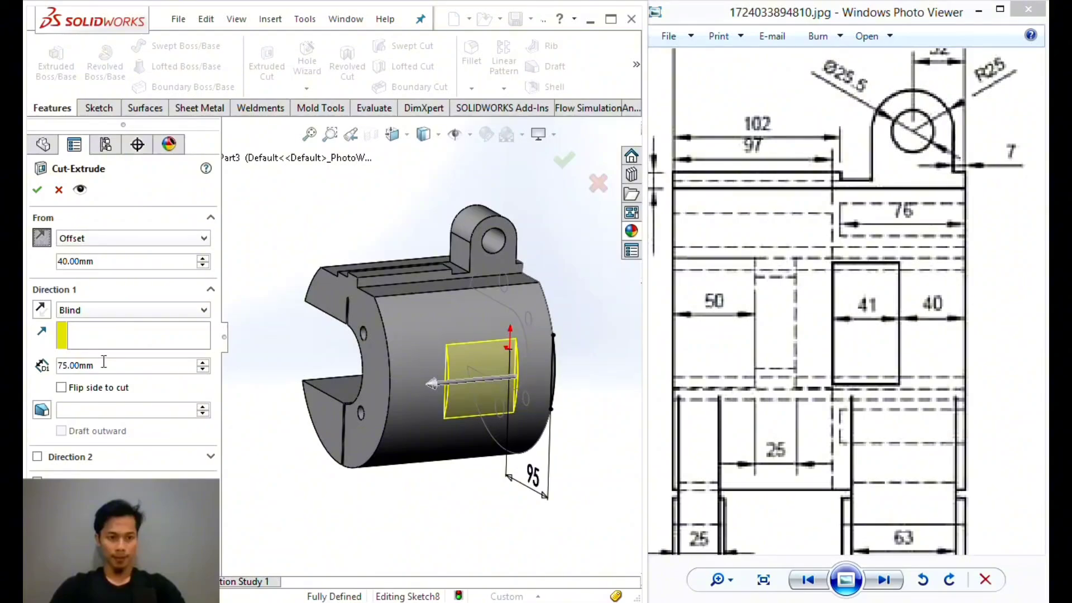
Set the blind cut depth to 41 mm and complete the rectangular opening in the curved side.
type("41")
key("Return")
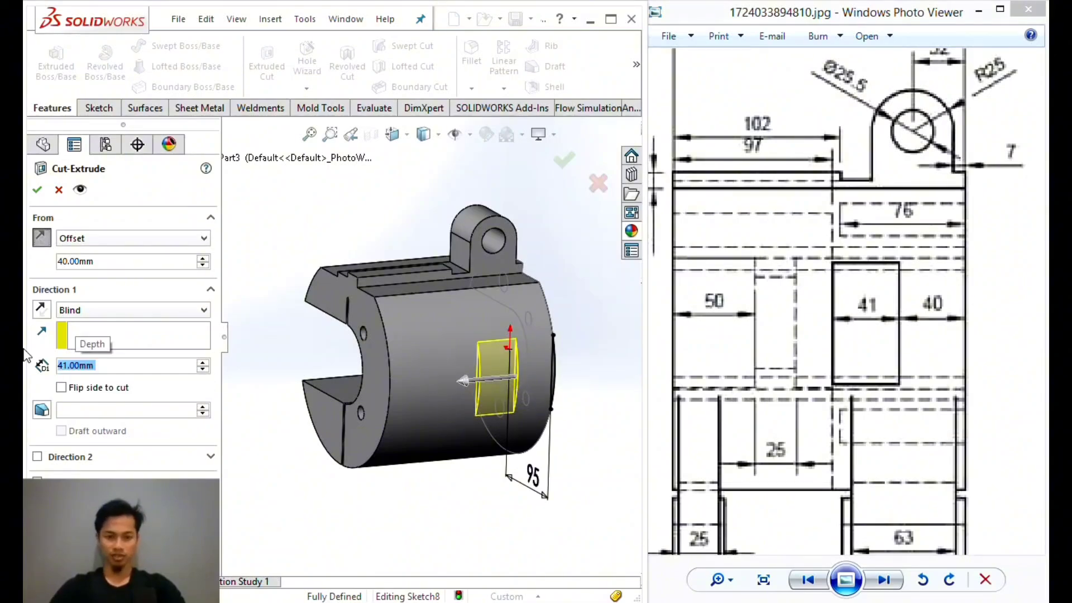
left_click(37, 190)
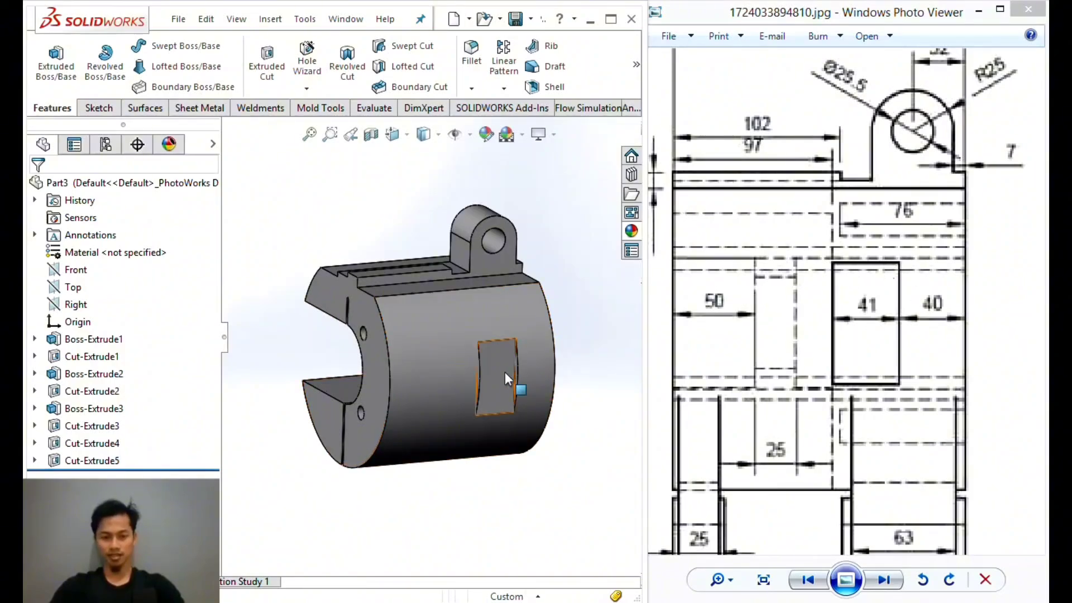
Inspect the new opening and examine the drawing's end, side and pictorial views for the lower lugs' shape and dimensions.
middle_click_drag(504, 372, 507, 368)
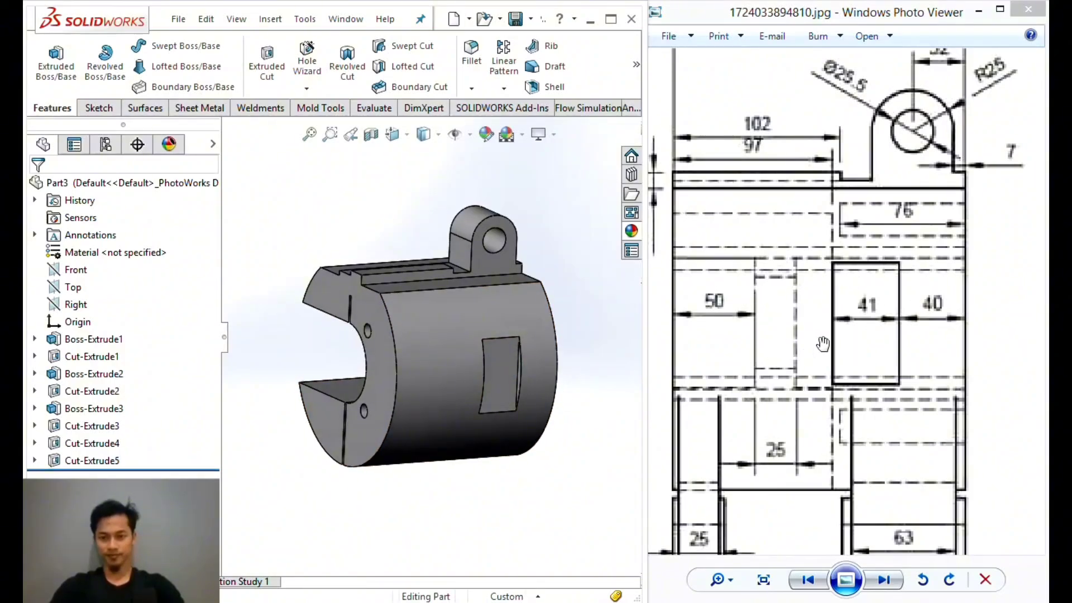
mouse_move(469, 410)
middle_mouse_down()
mouse_move(547, 375)
mouse_move(457, 399)
mouse_move(477, 401)
mouse_move(488, 478)
mouse_move(522, 445)
mouse_move(409, 461)
mouse_move(456, 448)
middle_mouse_up()
left_click_drag(702, 336, 883, 297)
left_click_drag(767, 311, 879, 301)
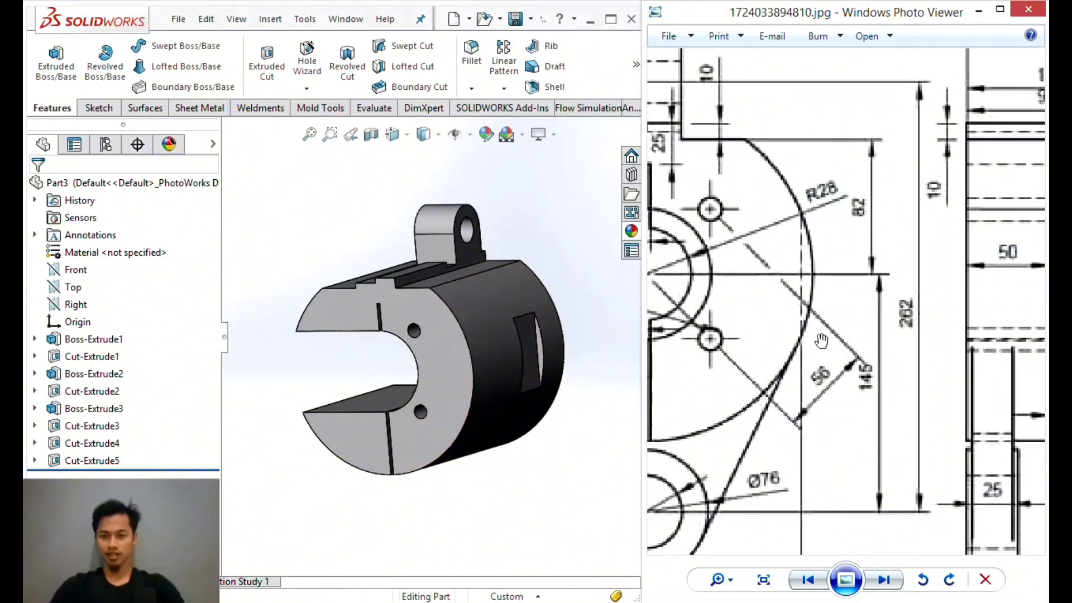
scroll(794, 270, "down", 1)
scroll(772, 301, "down", 2)
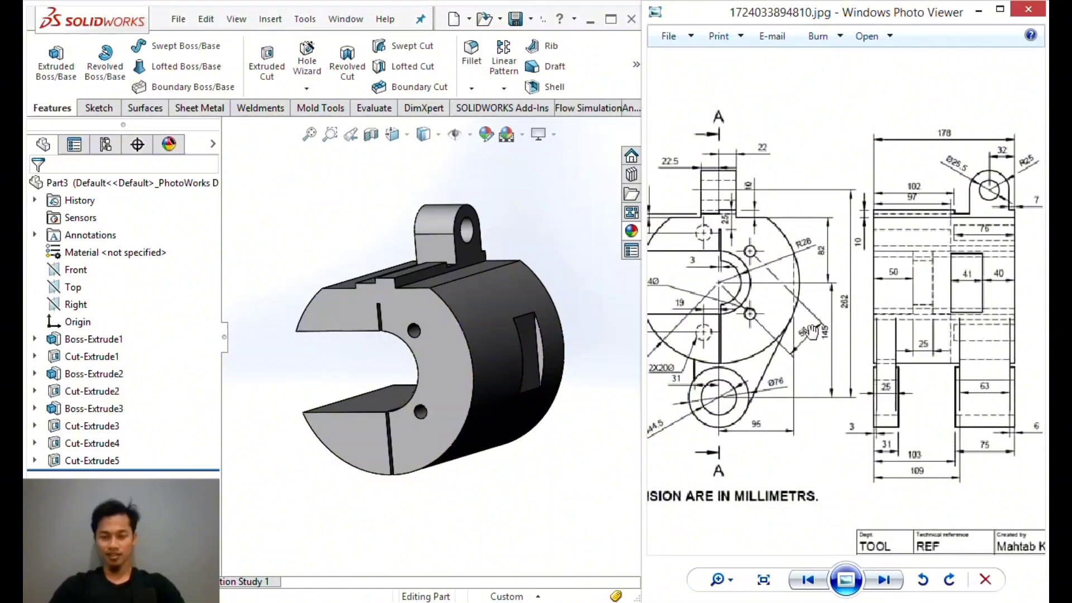
left_click_drag(849, 363, 863, 257)
left_click_drag(861, 303, 745, 307)
mouse_move(899, 296)
left_mouse_down()
mouse_move(813, 306)
mouse_move(743, 284)
left_mouse_up()
scroll(960, 303, "up", 4)
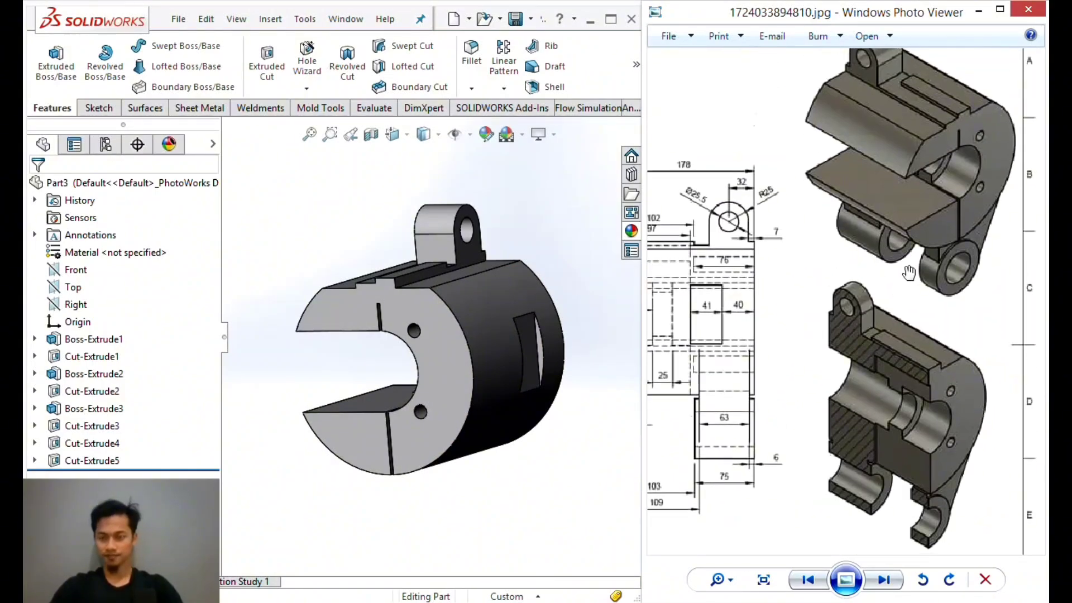
scroll(917, 231, "up", 1)
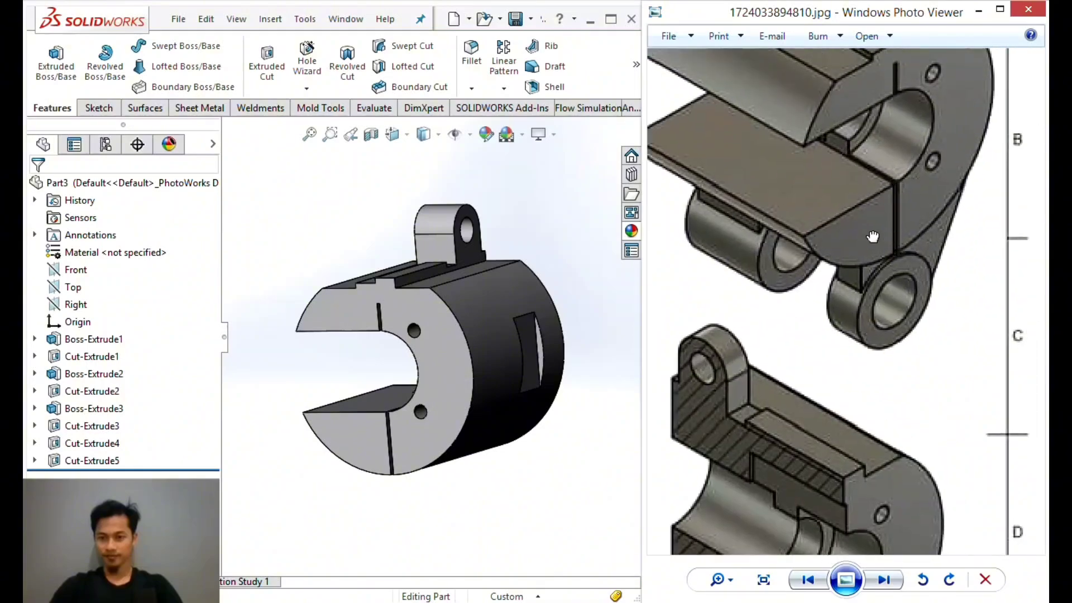
mouse_move(765, 324)
left_mouse_down()
mouse_move(1005, 221)
mouse_move(909, 287)
left_mouse_up()
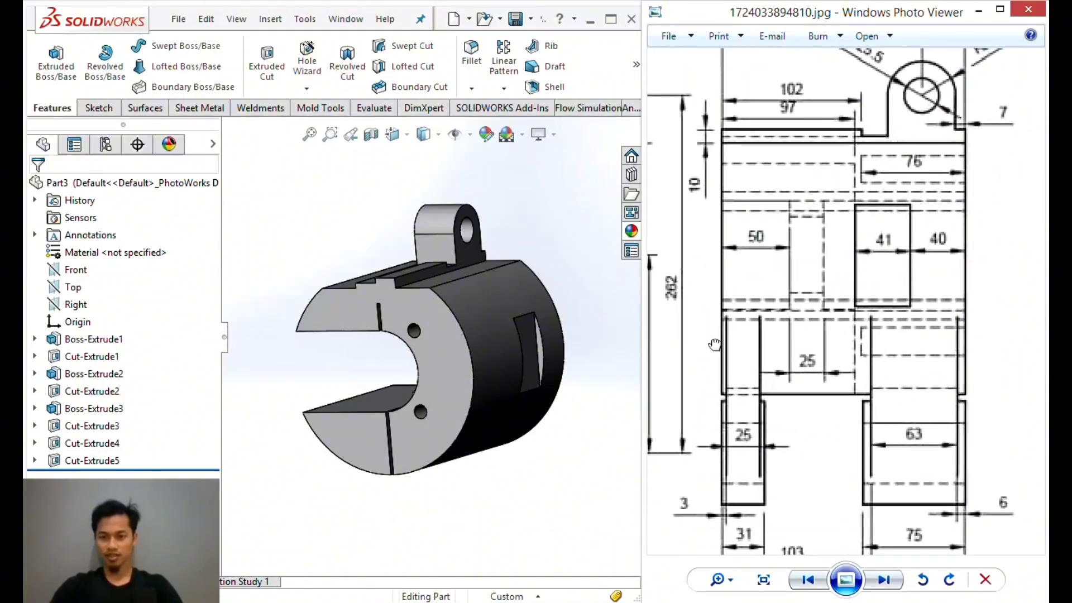
left_click_drag(715, 345, 960, 277)
left_click_drag(799, 333, 911, 305)
left_click_drag(834, 306, 821, 279)
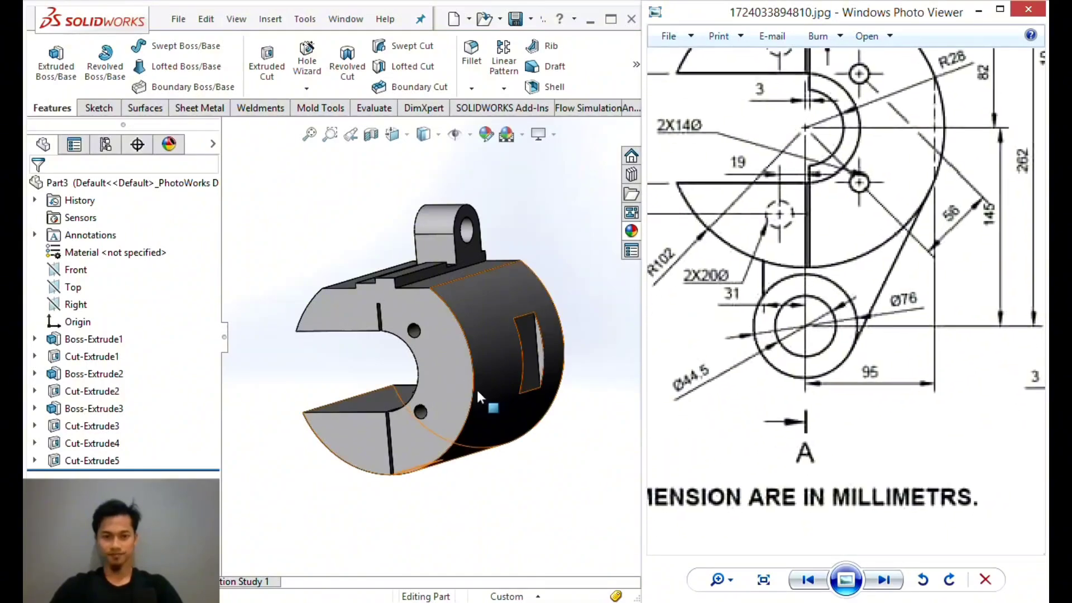
Start a sketch on the body's front end face and draw a vertical centerline about 140 mm long downward from the origin.
left_click(447, 364)
left_click(505, 312)
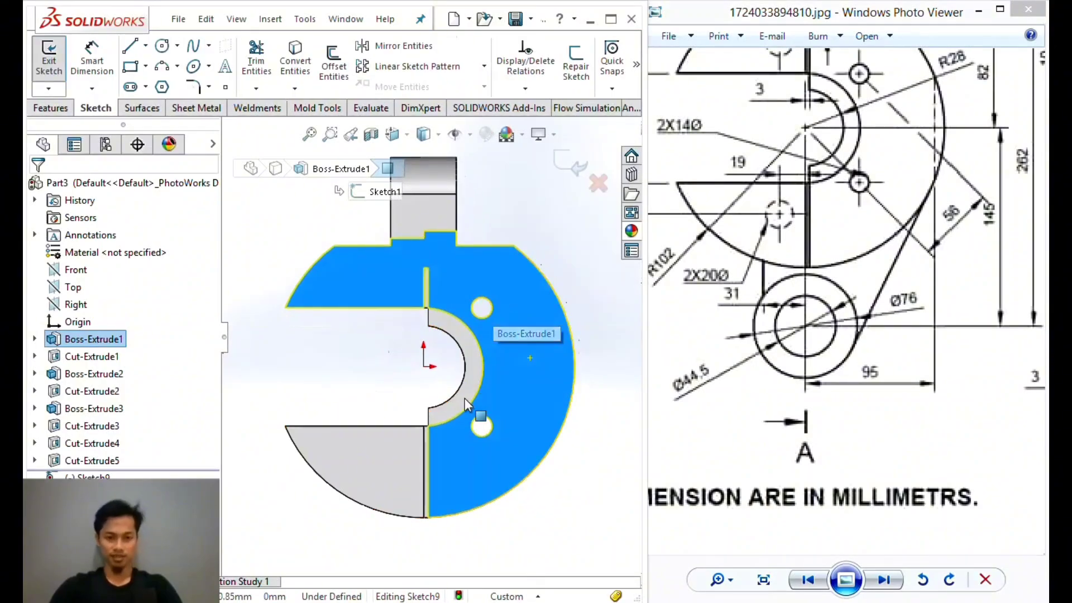
scroll(461, 335, "down", 5)
middle_click_drag(457, 338, 457, 313, "ctrl")
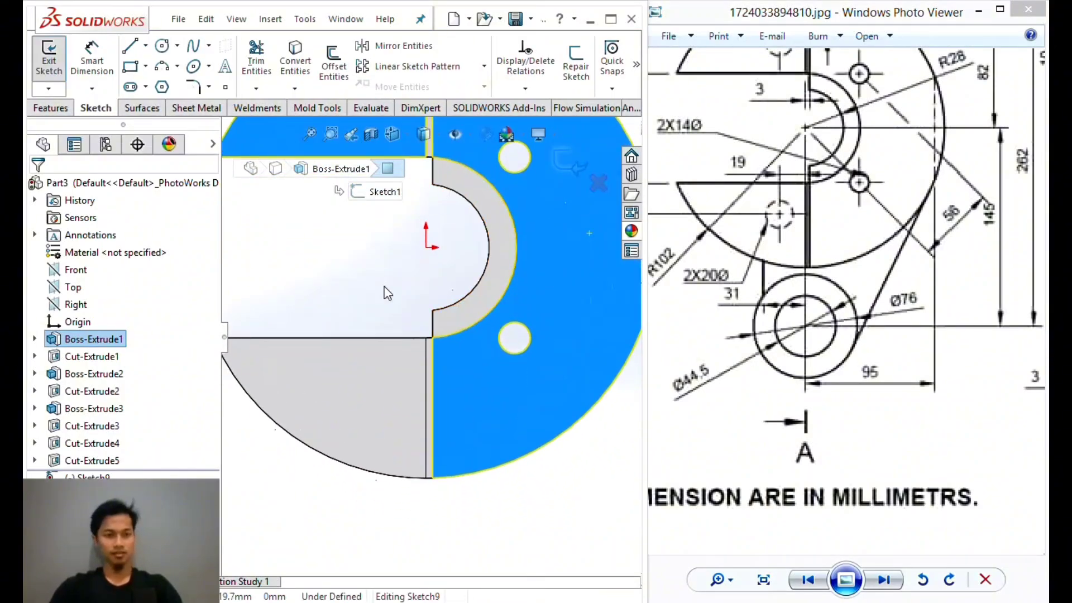
left_click(145, 46)
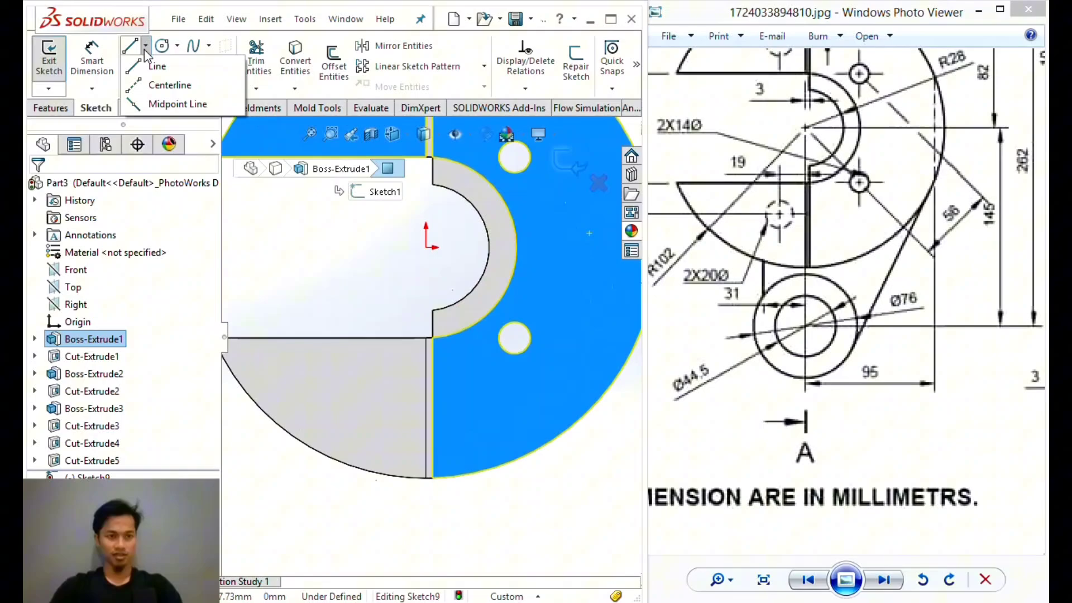
left_click(134, 84)
left_click(426, 248)
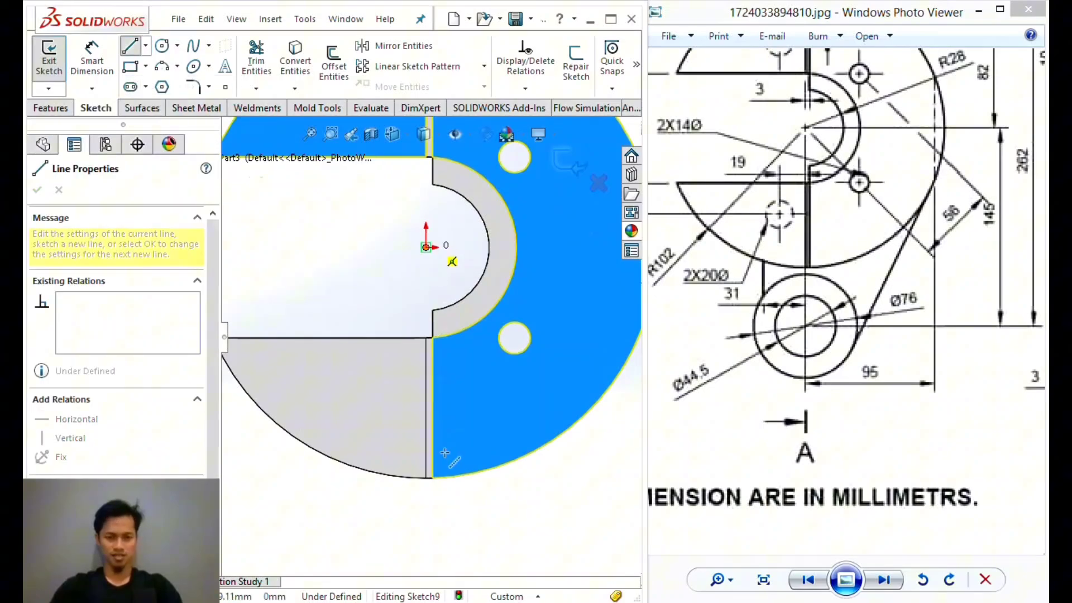
left_click(425, 563)
key("Escape")
Draw a circle centred on the vertical centerline's lower end and set its diameter to 44.5 mm.
middle_click_drag(461, 498, 446, 299, "ctrl")
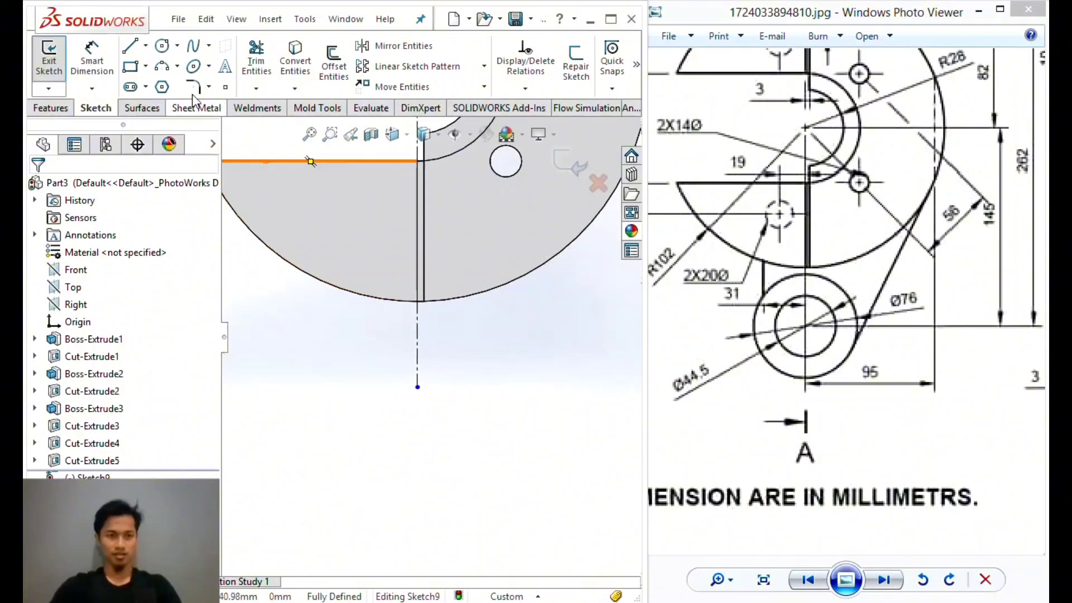
left_click(163, 49)
left_click(417, 386)
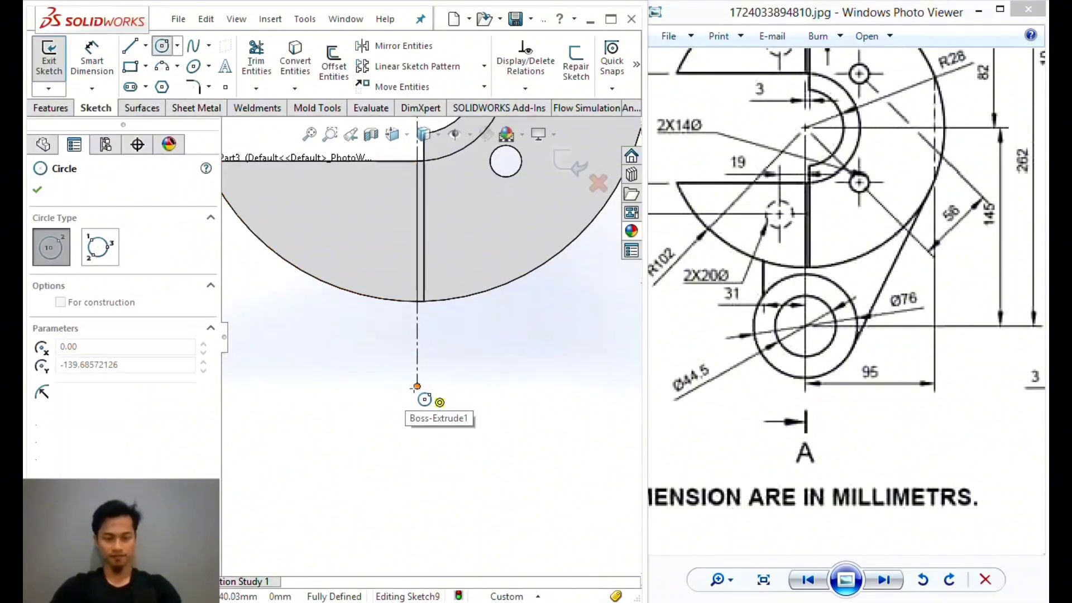
left_click(436, 367)
left_click(91, 56)
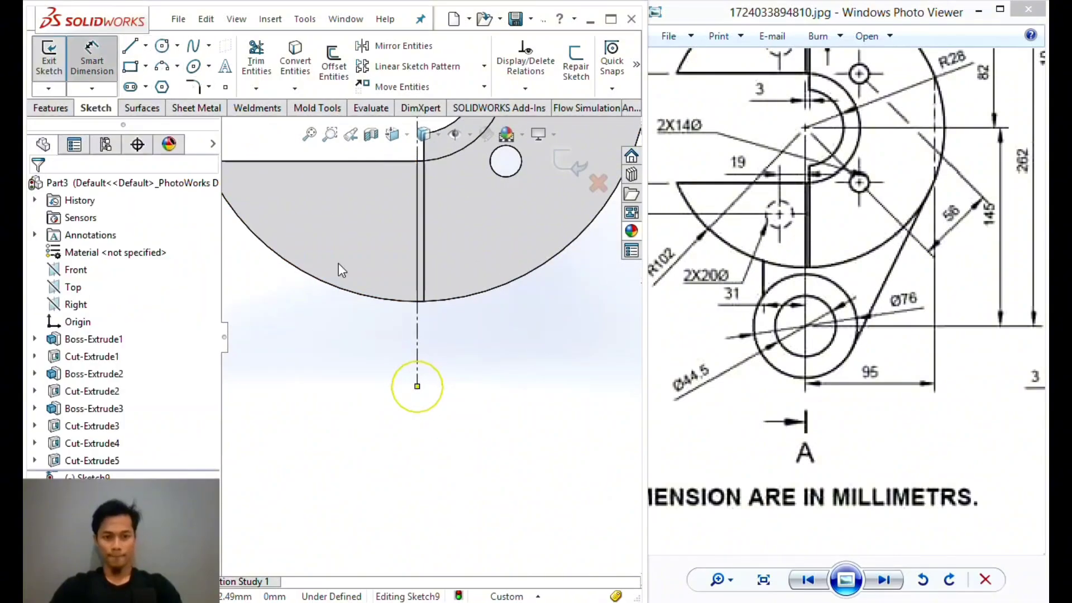
left_click(425, 410)
left_click(423, 455)
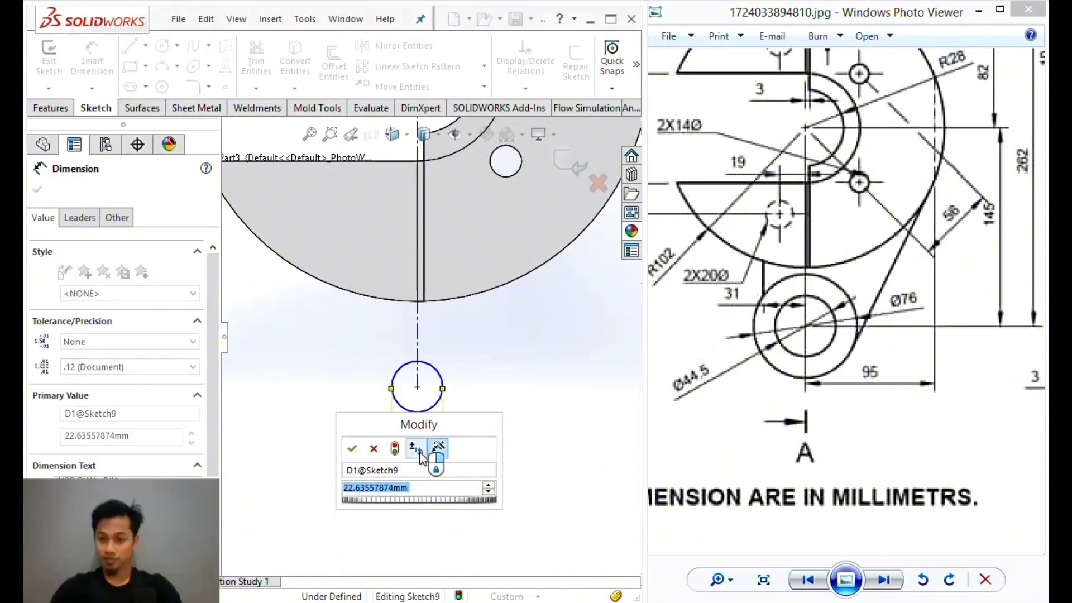
type("44.5")
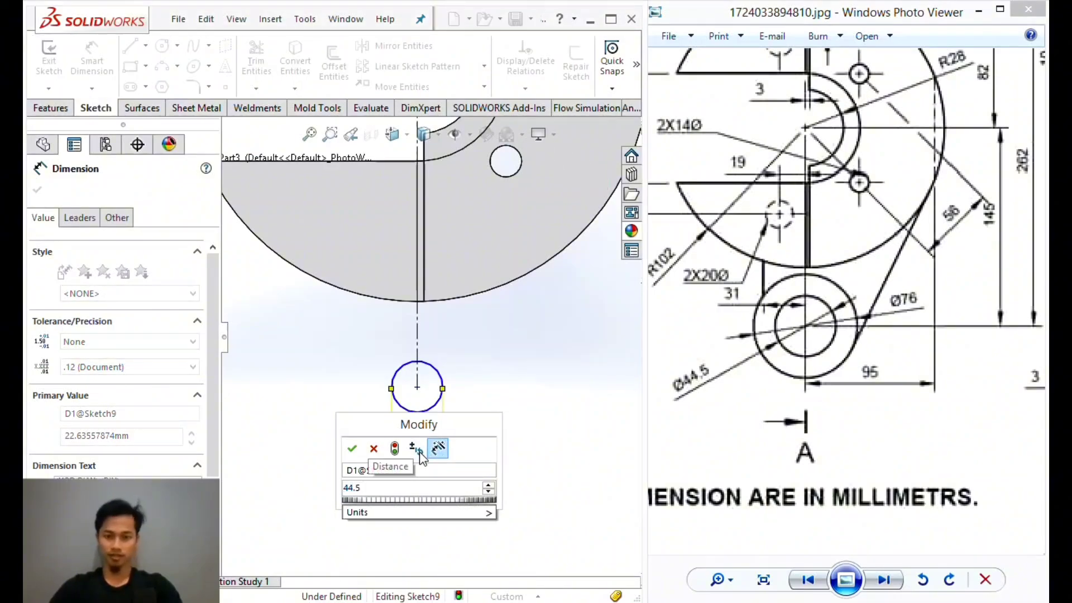
key("Return")
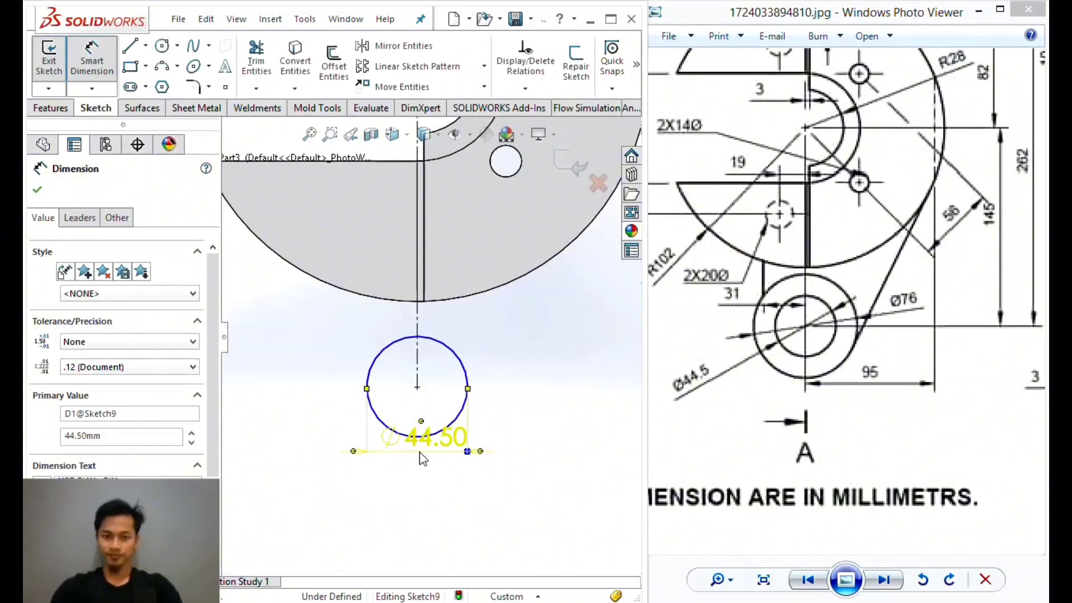
key("Escape")
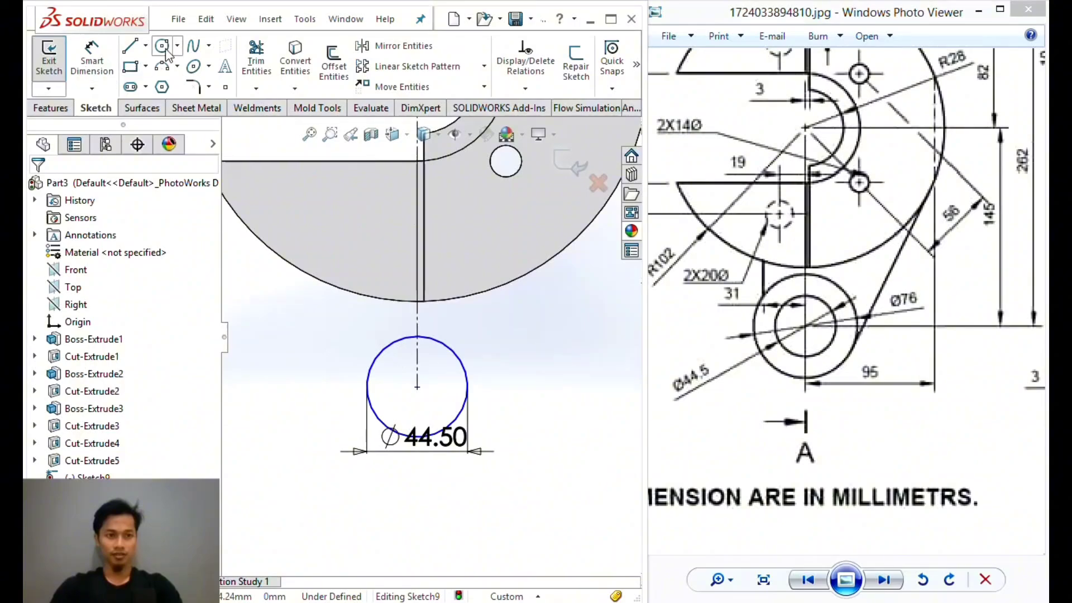
Add a larger circle concentric with the 44.5 mm circle and set its diameter to 76 mm.
left_click(163, 47)
left_click(417, 386)
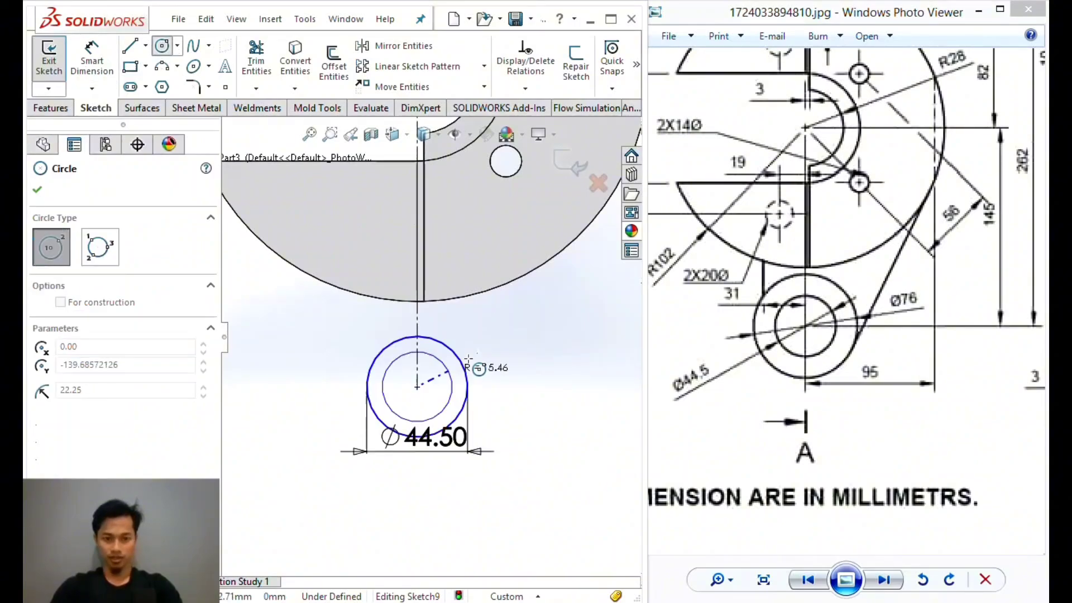
left_click(483, 351)
key("Escape")
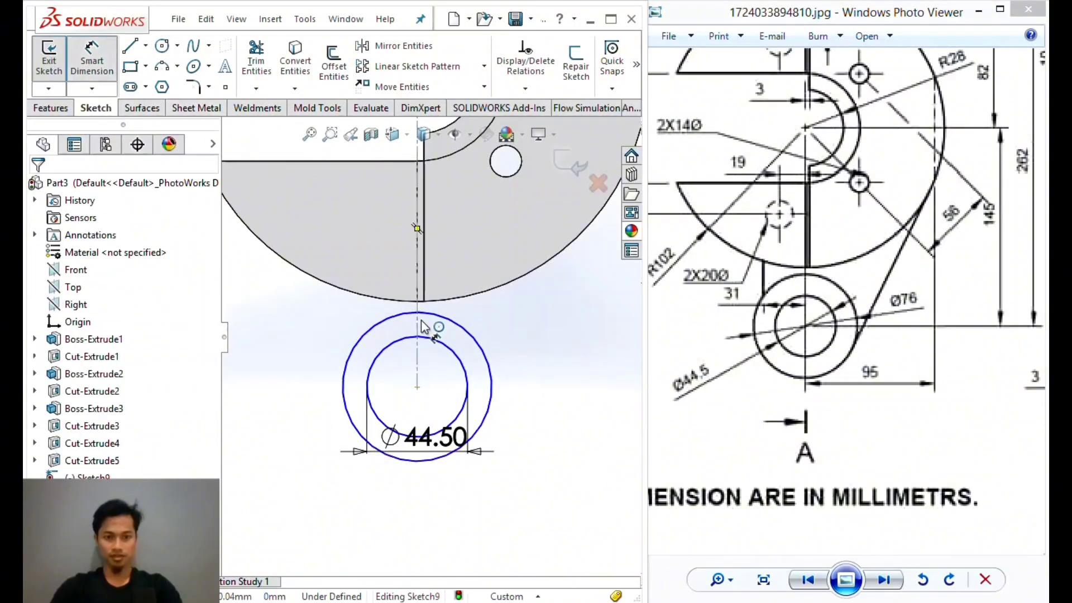
left_click(363, 340)
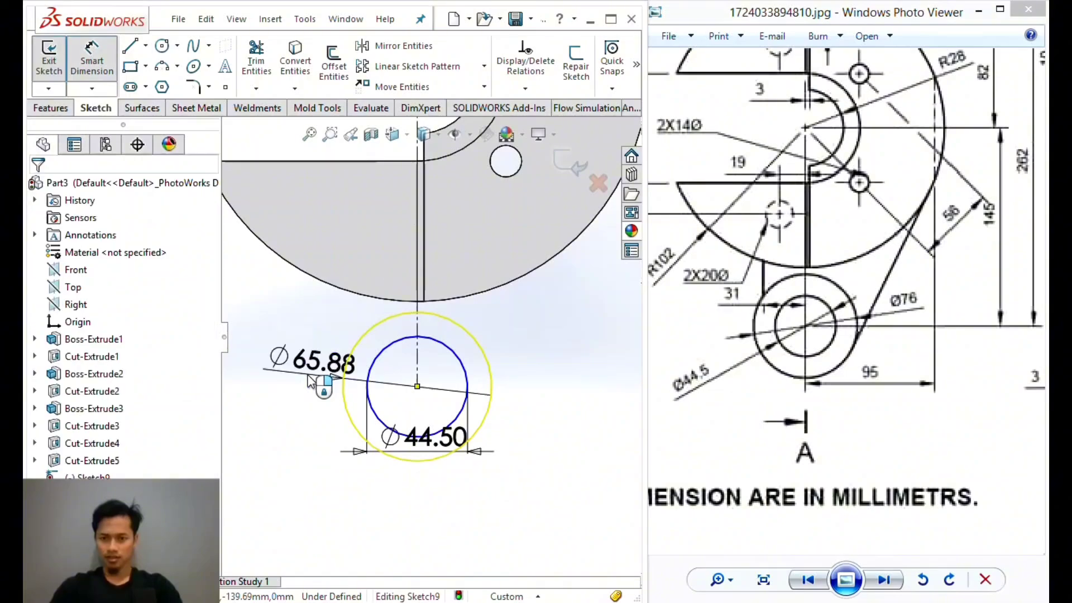
left_click(310, 383)
type("76")
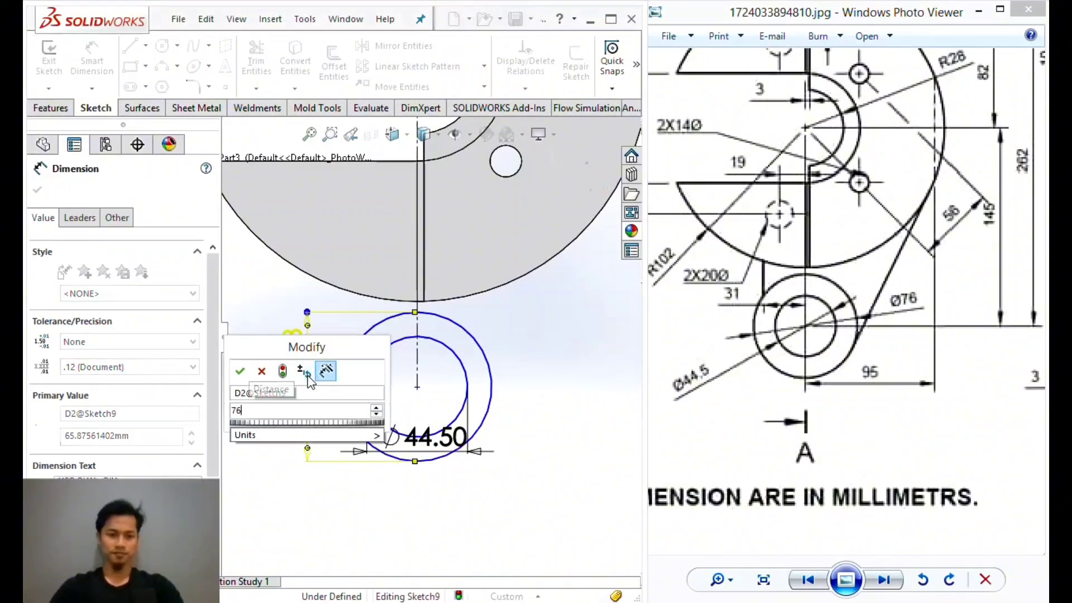
key("Return")
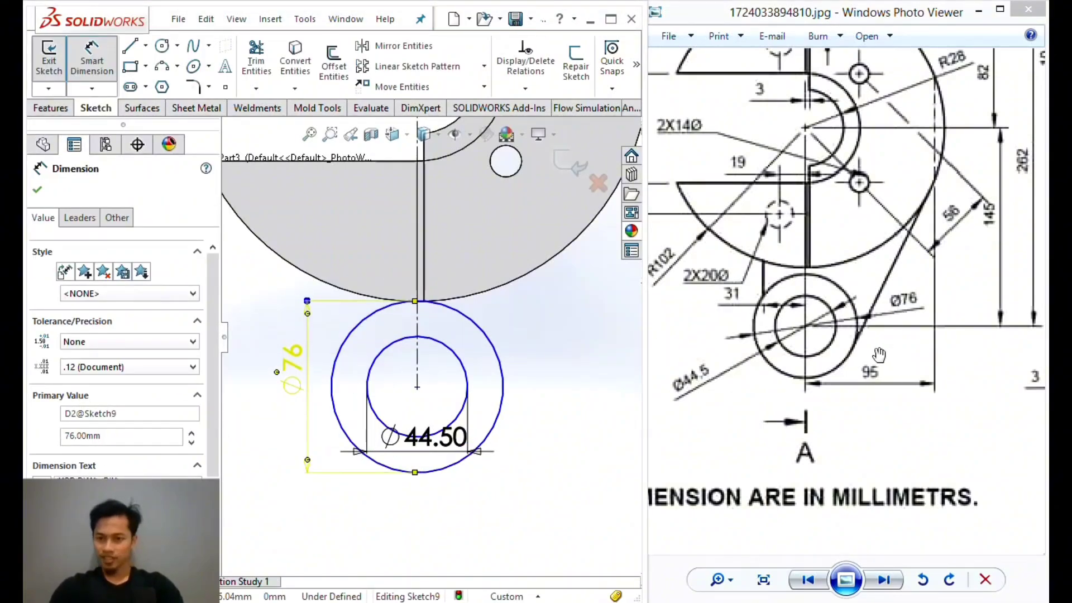
Dimension the vertical centerline to place the lug circles 145 mm below the origin.
left_click_drag(878, 354, 855, 372)
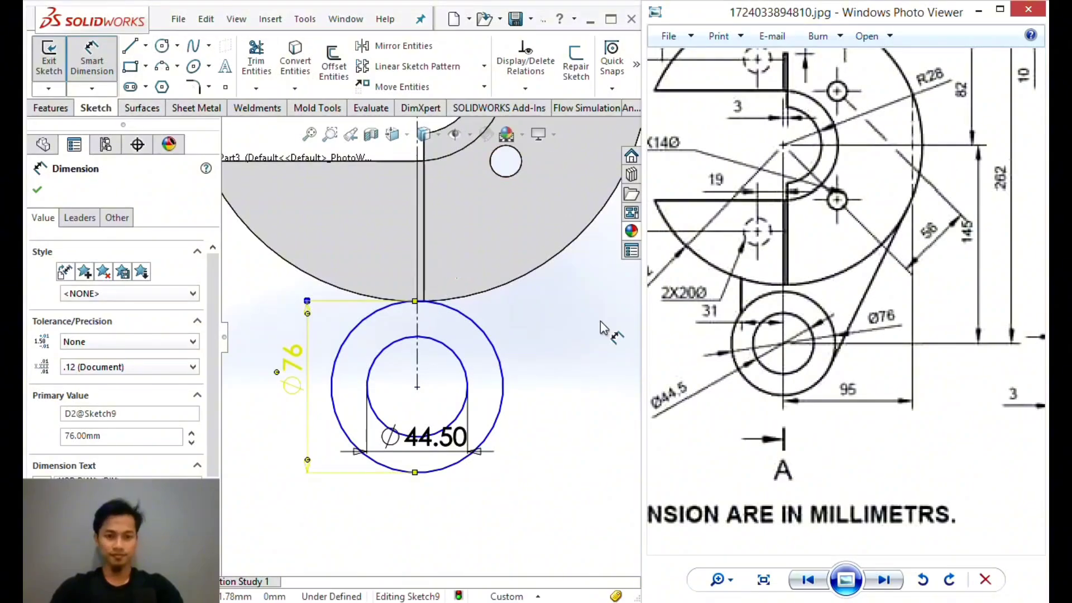
left_click(529, 331)
scroll(522, 323, "up", 3)
scroll(494, 289, "down", 2)
scroll(371, 199, "up", 1)
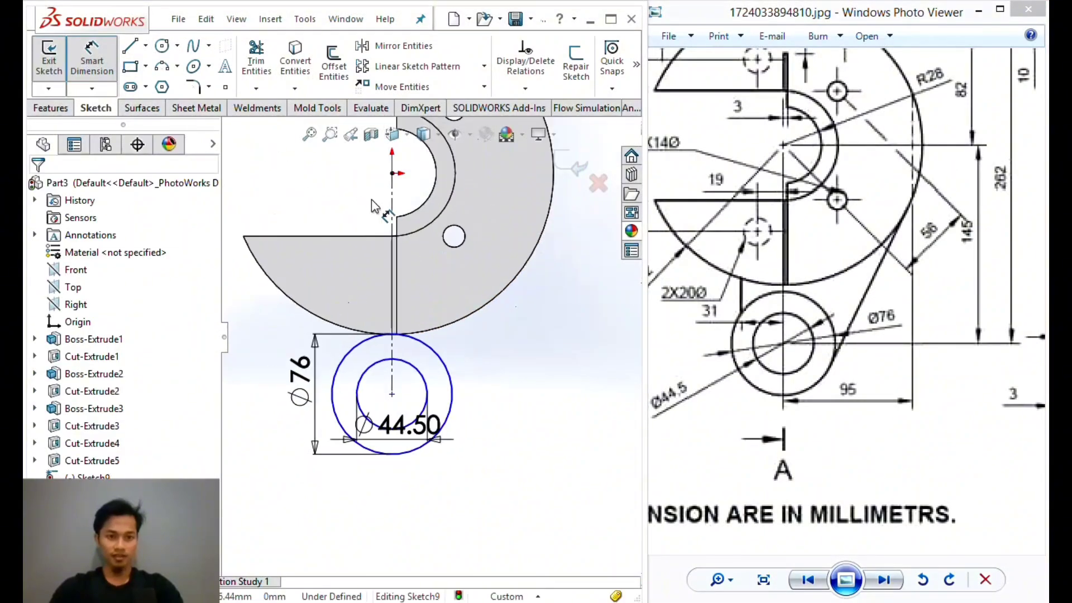
left_click(392, 233)
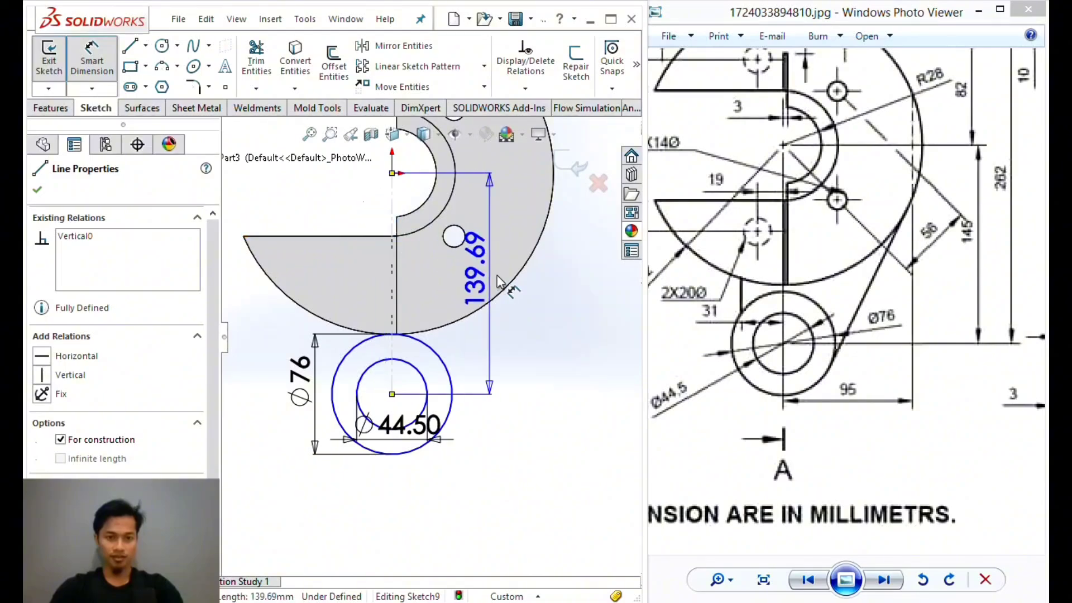
left_click(547, 316)
type("145")
key("Return")
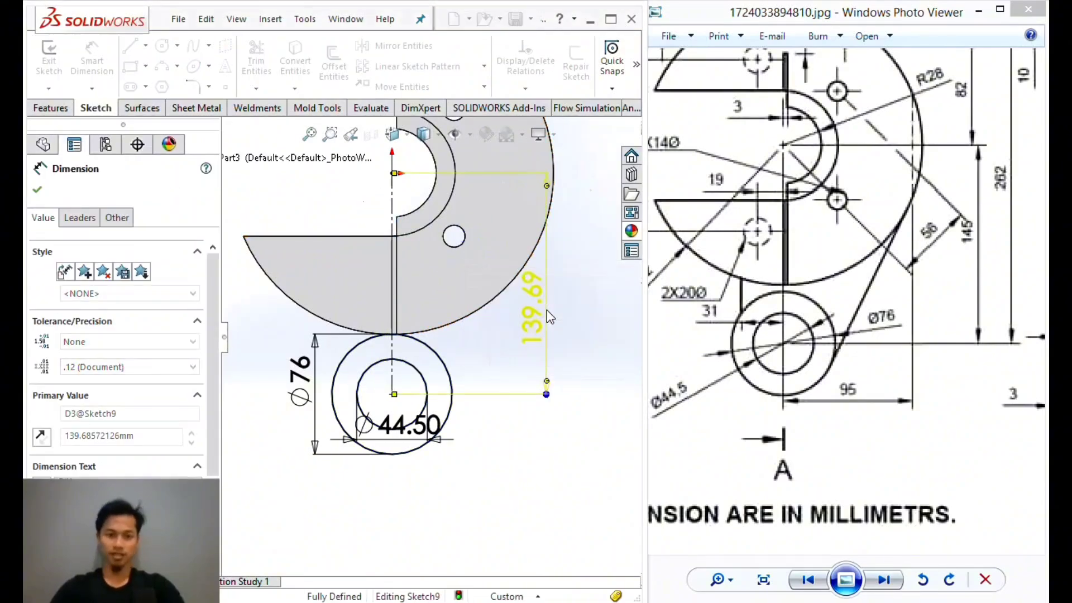
key("Escape")
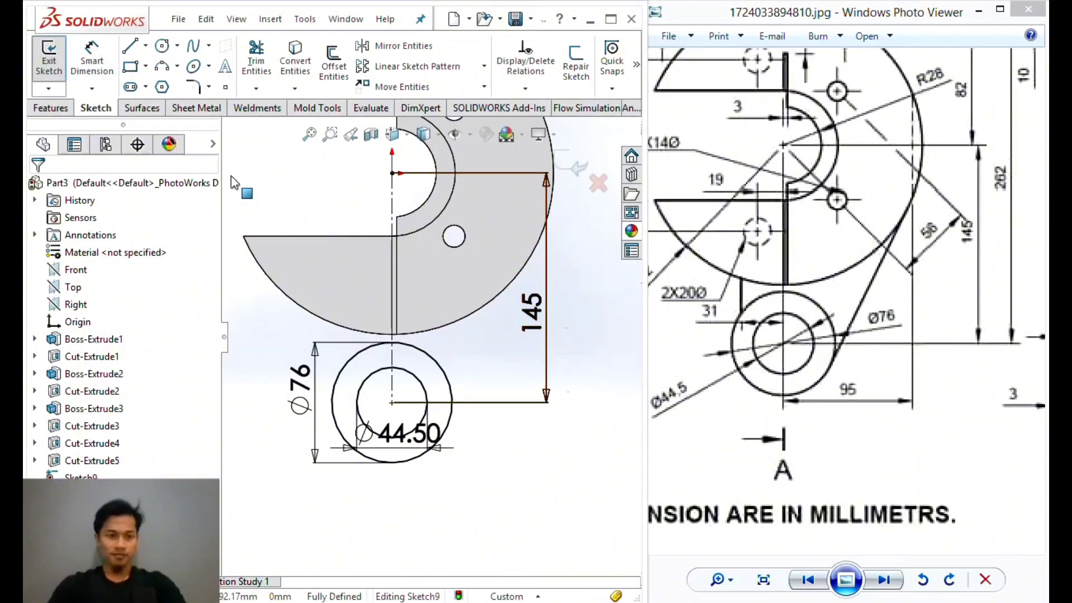
key("l")
scroll(348, 343, "down", 5)
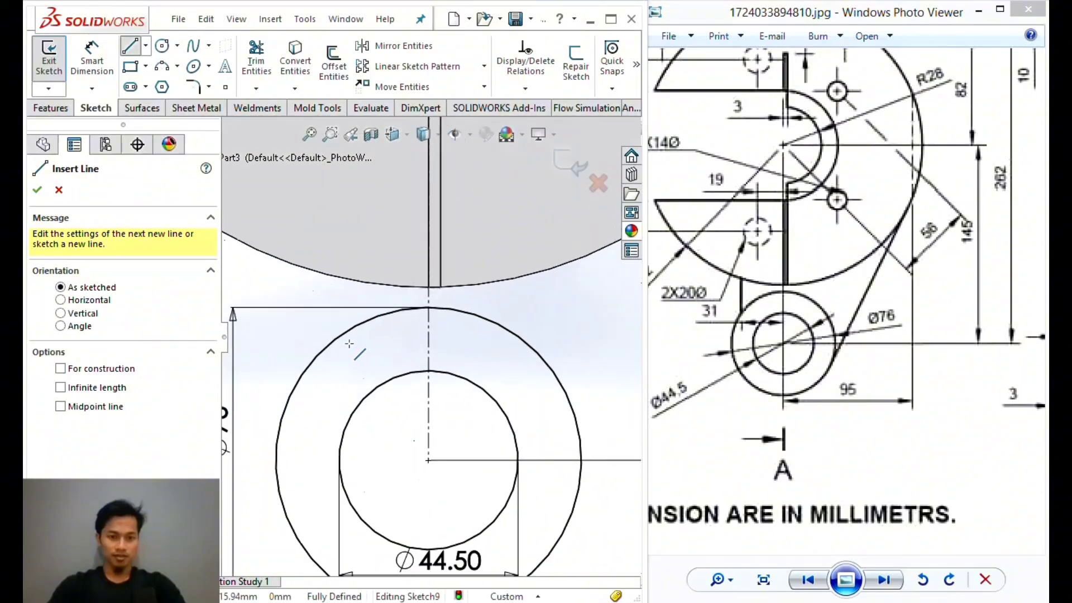
key("Escape")
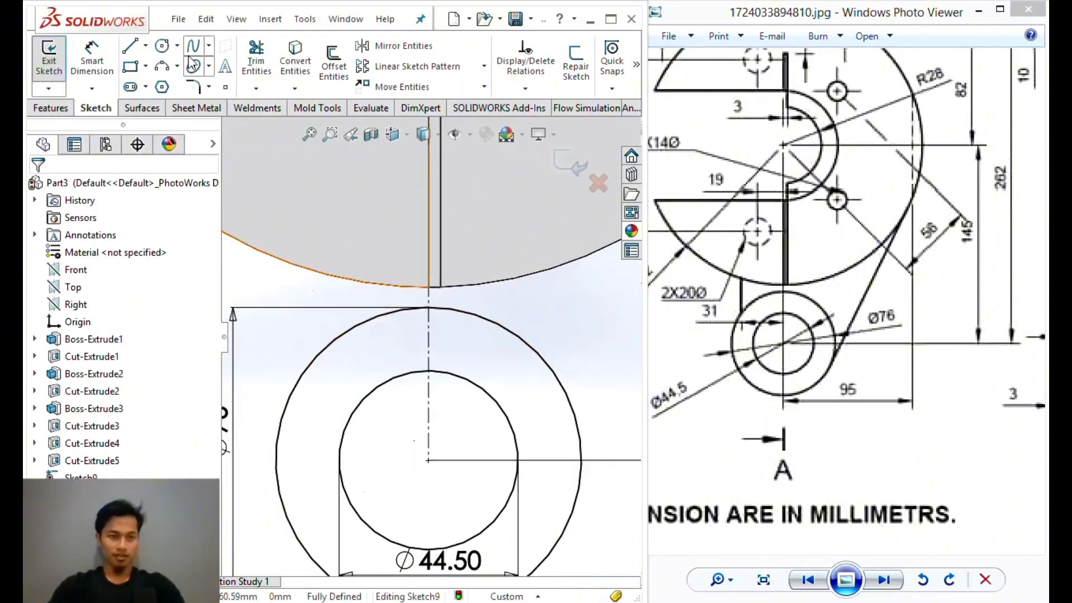
Draw a circle centred on the origin and make it equal in size to the body's outer circular edge.
left_click(161, 48)
scroll(406, 206, "up", 5)
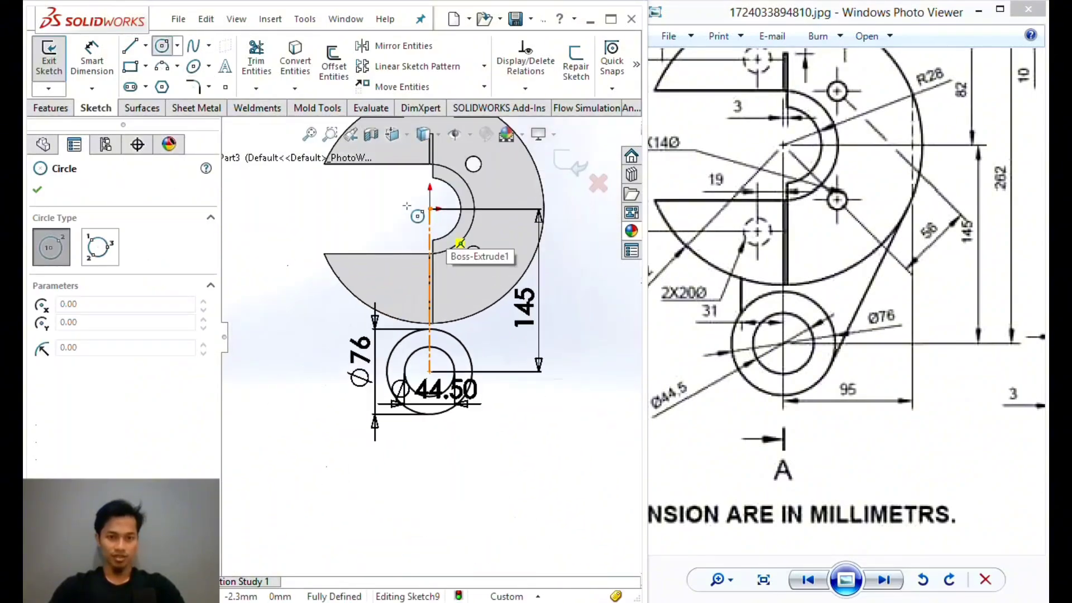
left_click(429, 209)
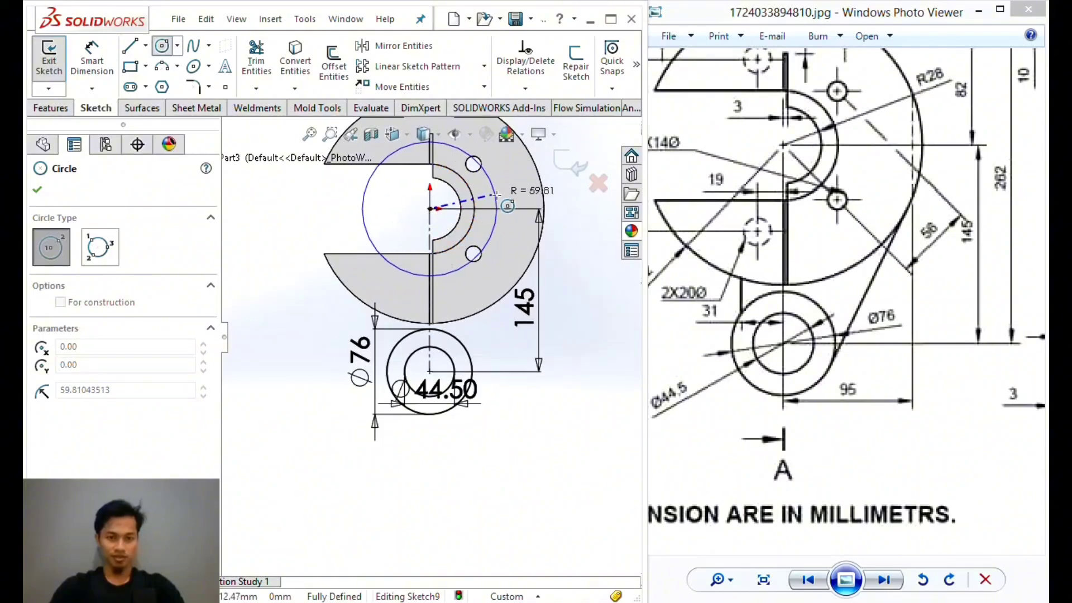
left_click(498, 198)
key("Escape")
left_click(540, 185, "ctrl")
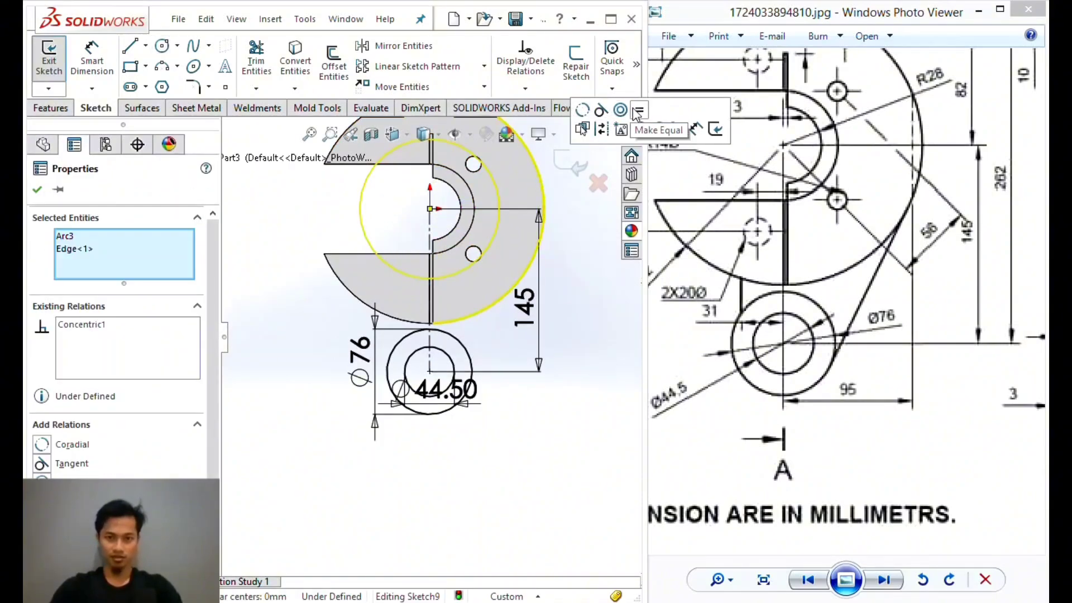
left_click(639, 111)
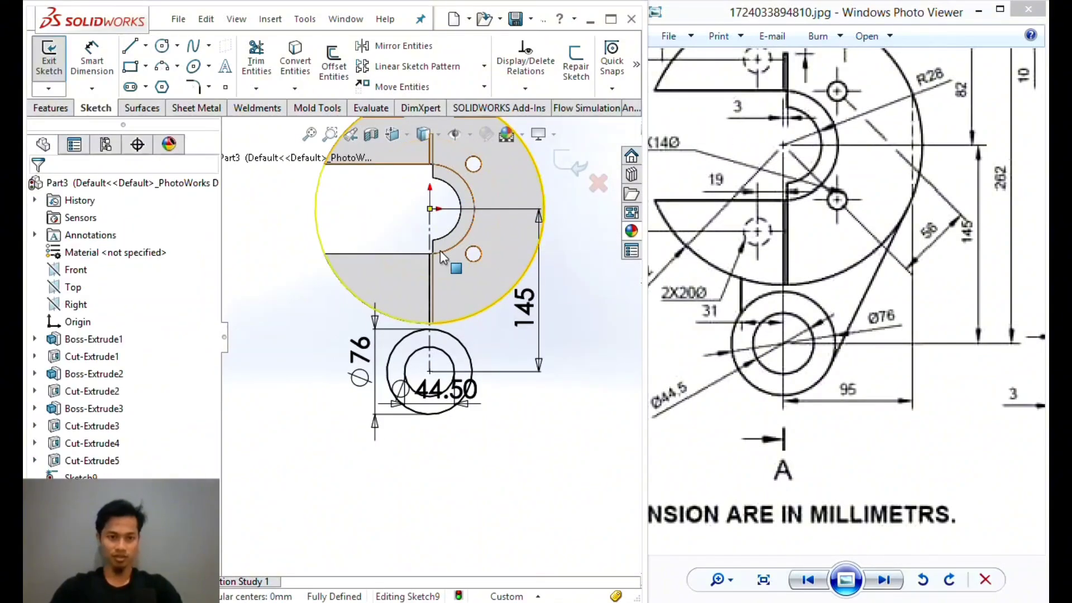
Draw a vertical line about 13 mm long from the 76 mm circle's upper left up to the body's outer circle.
left_click(132, 51)
scroll(419, 357, "down", 5)
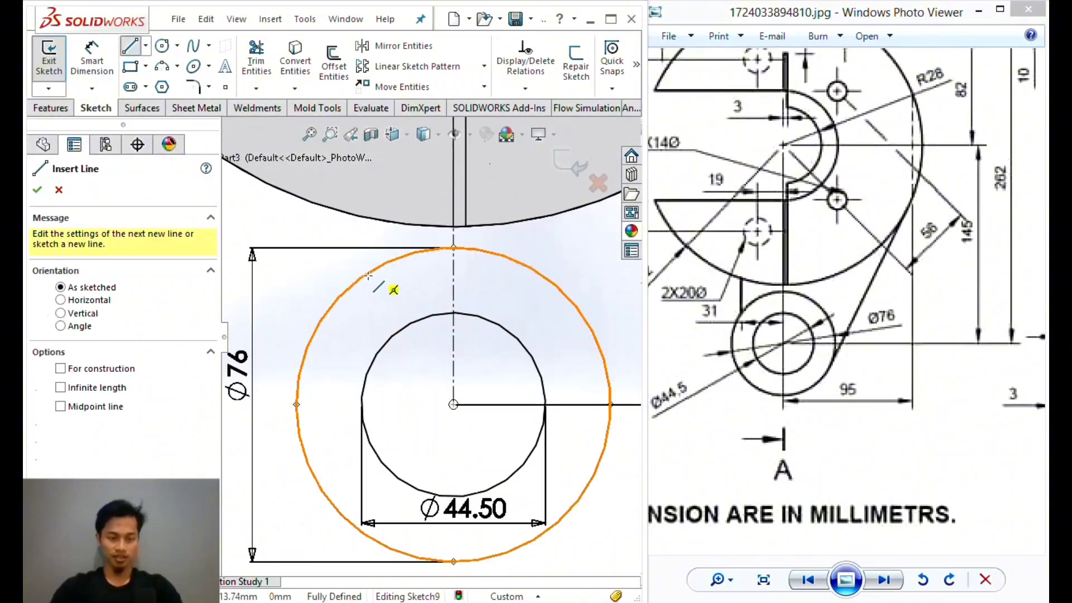
left_click(367, 273)
left_click(367, 219)
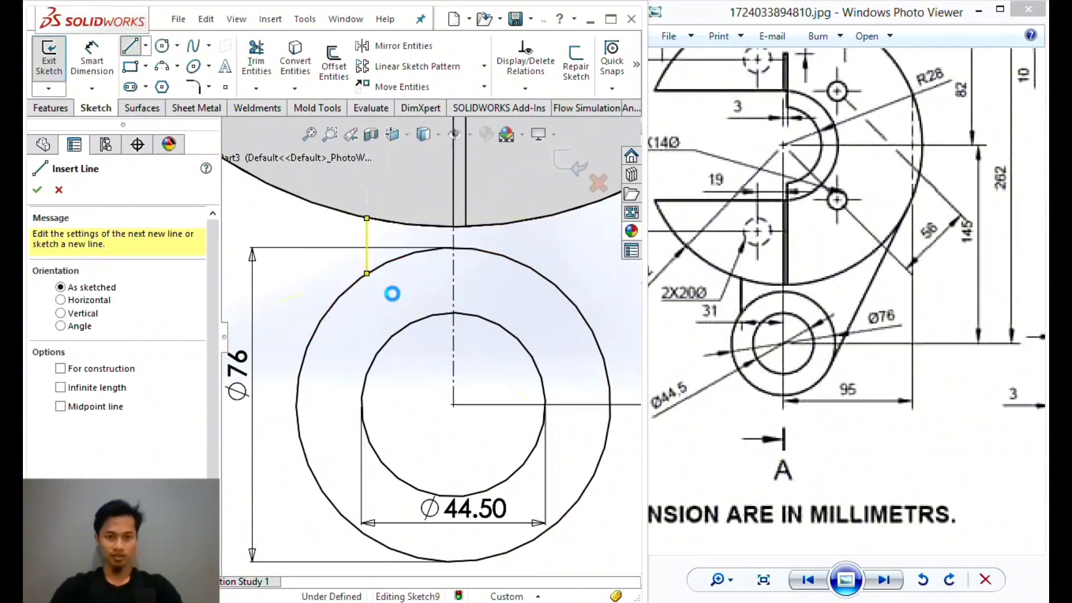
key("Escape")
Dimension the short vertical connecting line 31 mm from the vertical centerline.
left_click(93, 58)
scroll(800, 283, "up", 3)
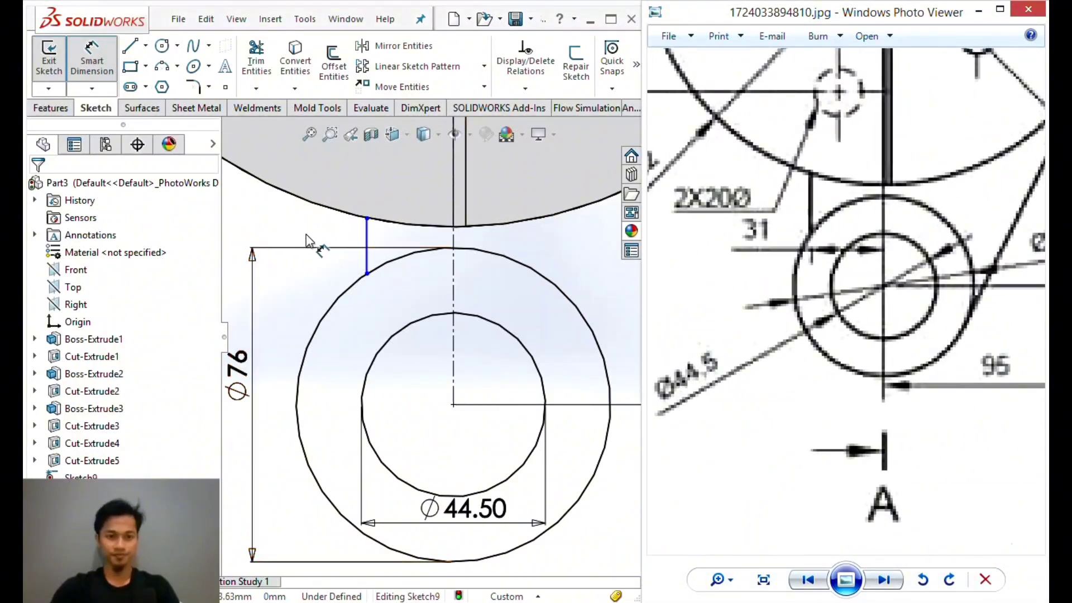
left_click(366, 249)
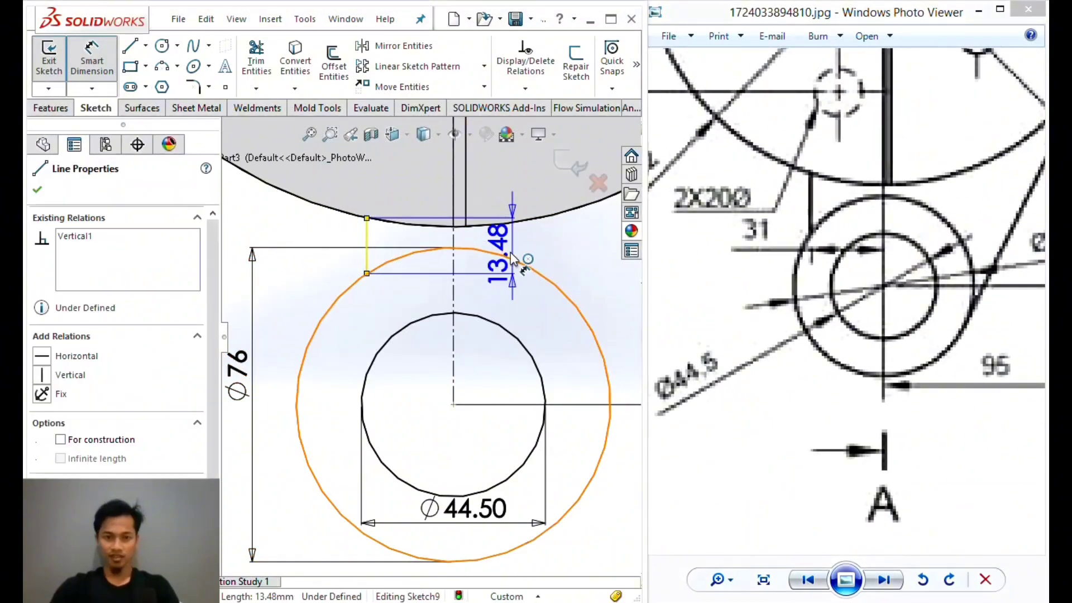
left_click(454, 248)
left_click(419, 288)
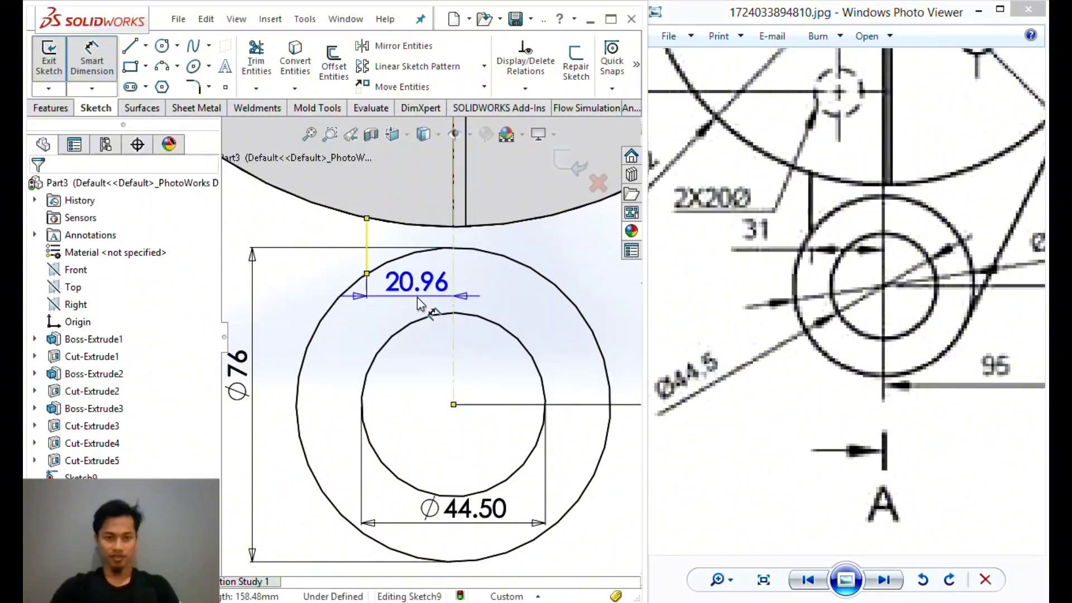
type("31")
key("Return")
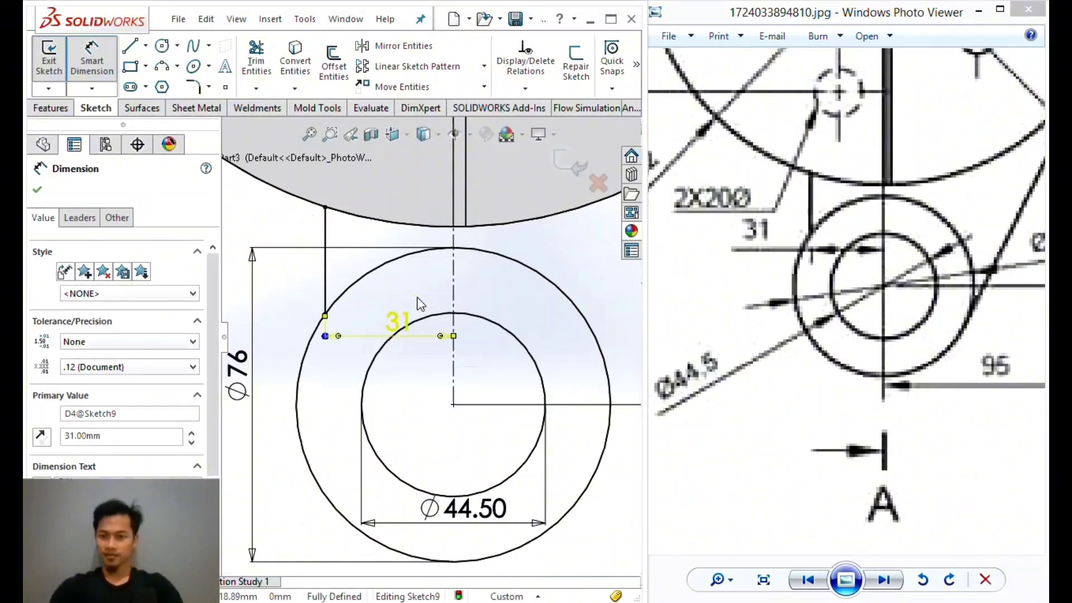
key("Escape")
Draw a slanted line about 130 mm long, tangent to the lower right of the 76 mm circle and the body's outer circle.
scroll(419, 298, "up", 6)
scroll(523, 323, "down", 2)
left_click_drag(970, 263, 723, 214)
left_click_drag(781, 166, 809, 247)
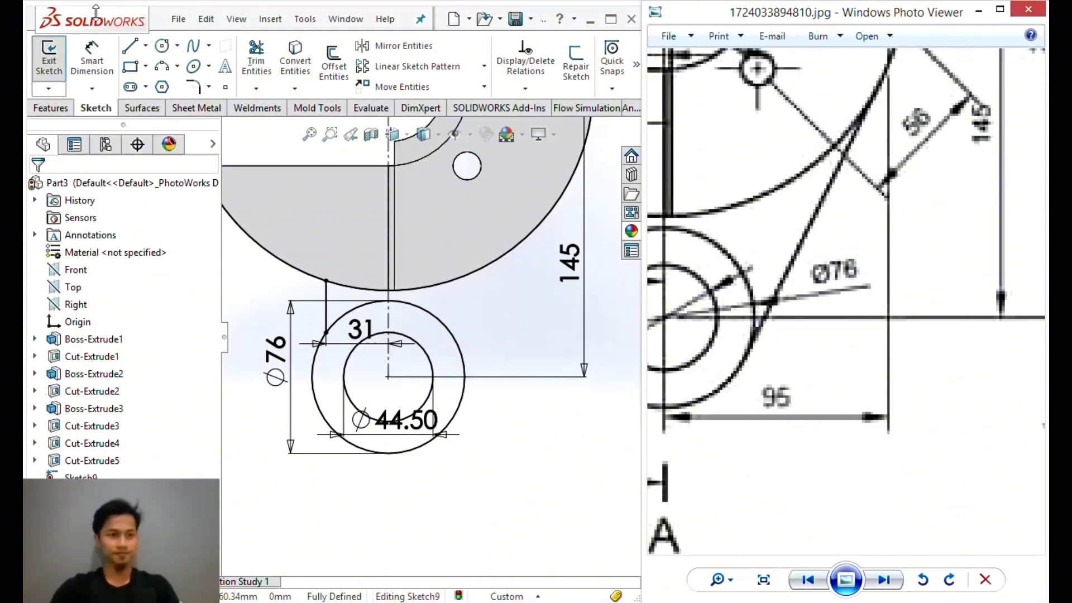
left_click(131, 51)
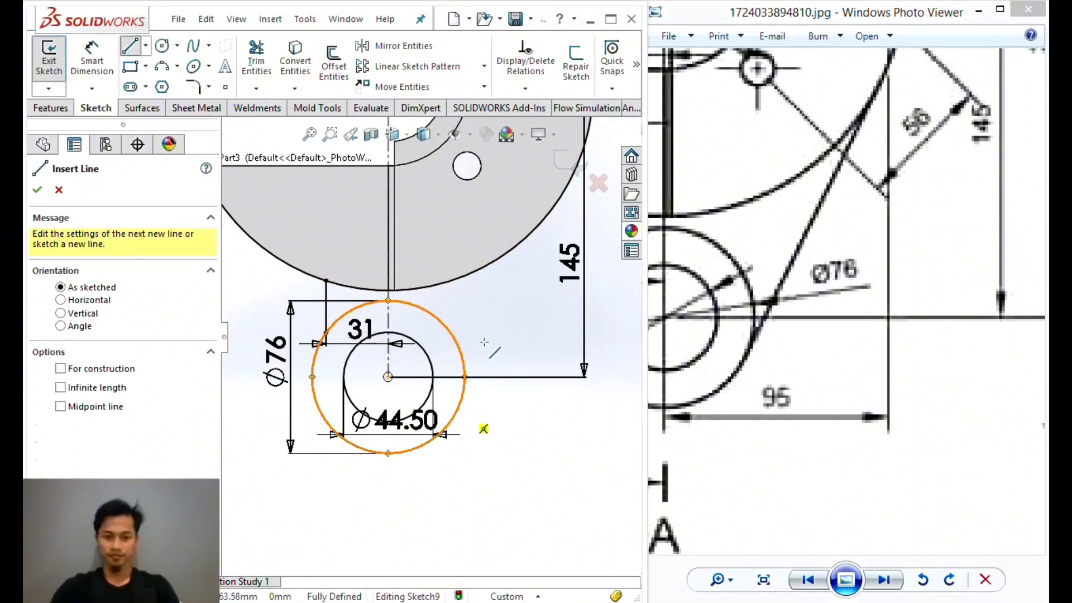
left_click(457, 412)
left_click(573, 175)
key("Escape")
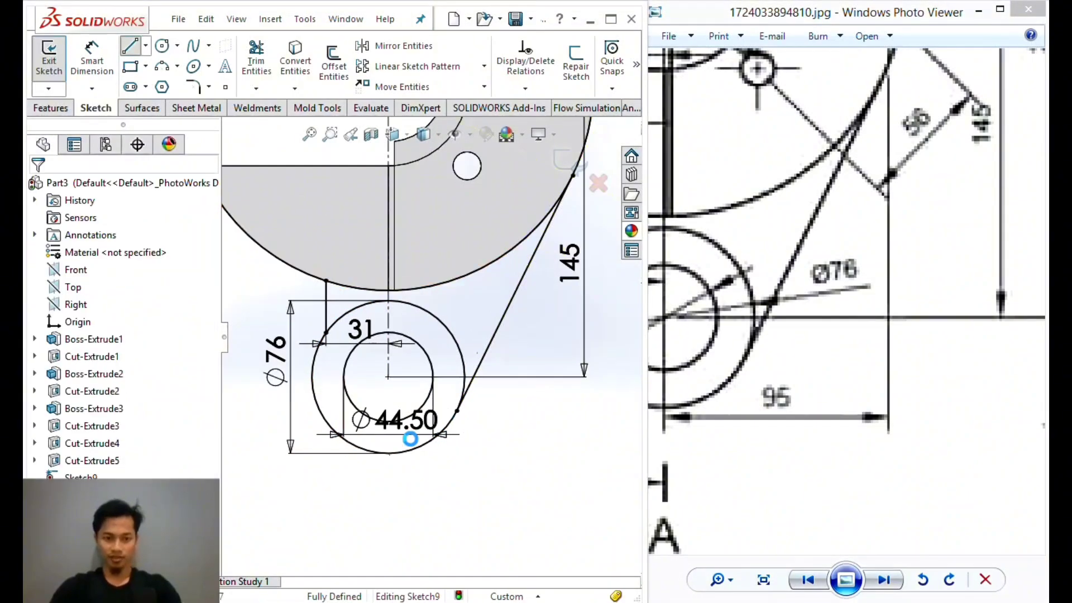
Move the 44.5 mm diameter dimension clear below the lug circles and check the slanted line's tangent relations.
left_click_drag(410, 439, 411, 546)
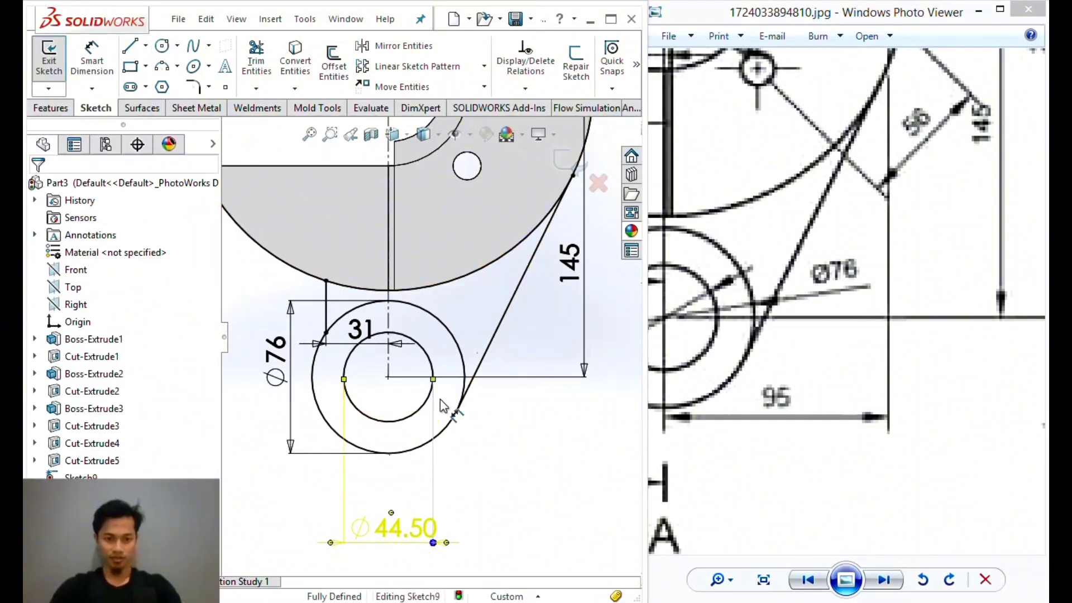
left_click(535, 257)
scroll(526, 262, "up", 1)
key("Escape")
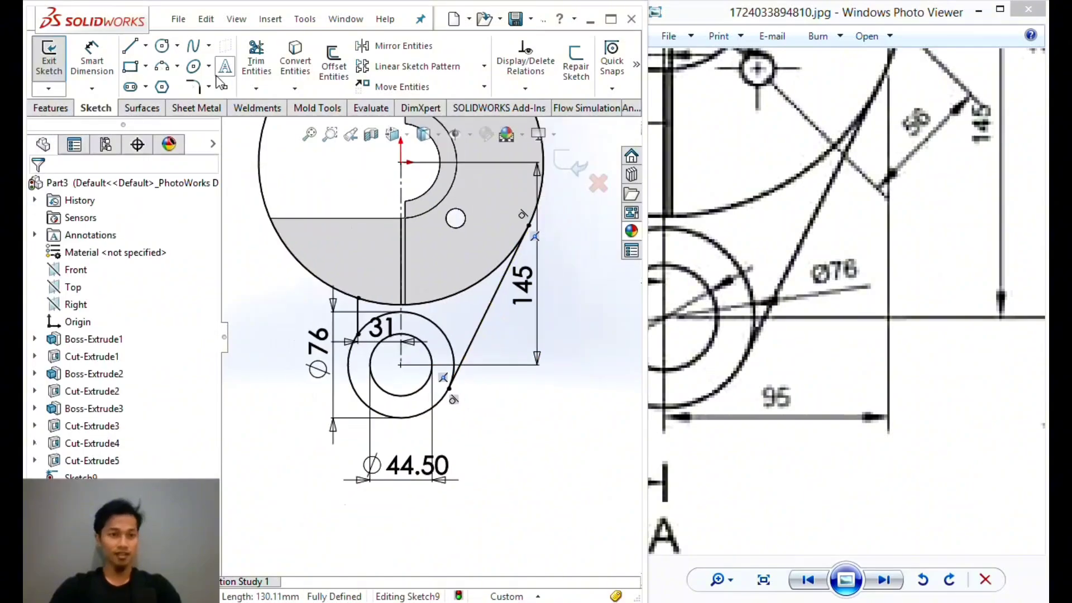
Trim away the 76 mm circle's upper arc between the short vertical line and the slanted tangent line.
left_click(254, 74)
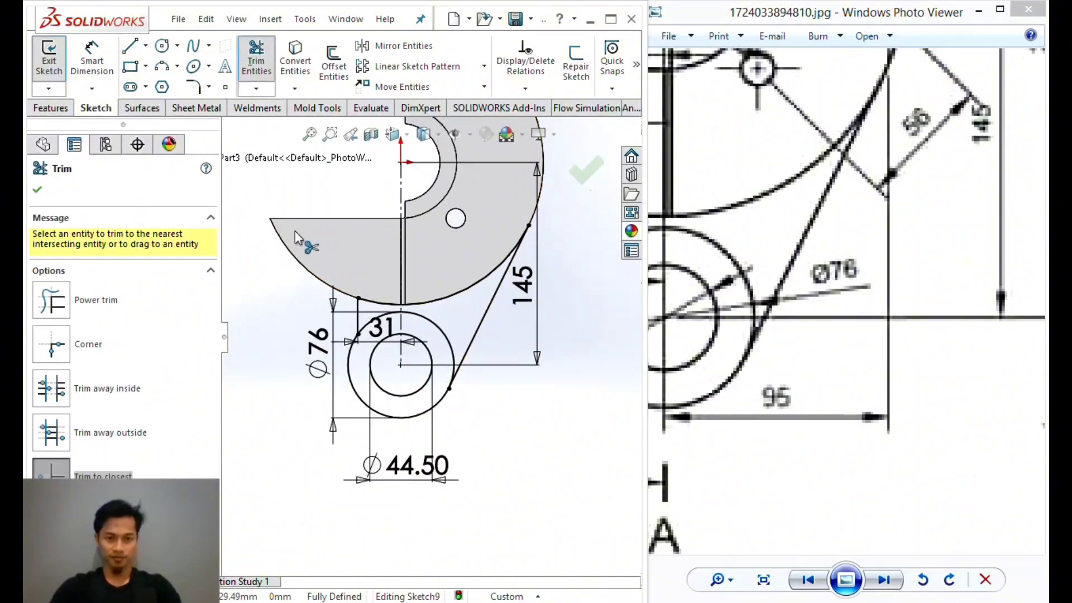
scroll(394, 329, "down", 3)
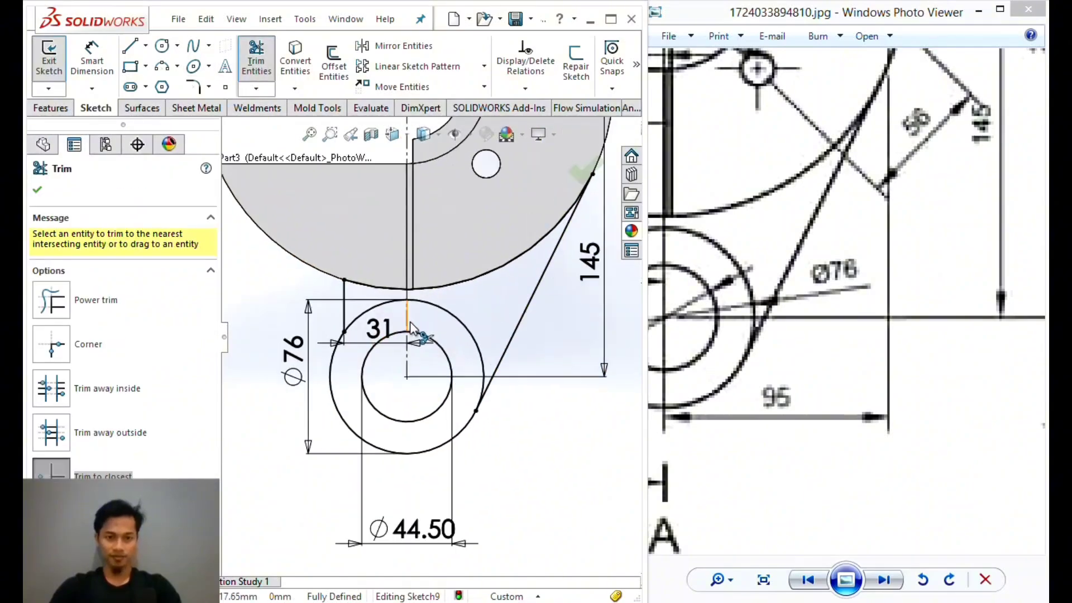
left_click(457, 305)
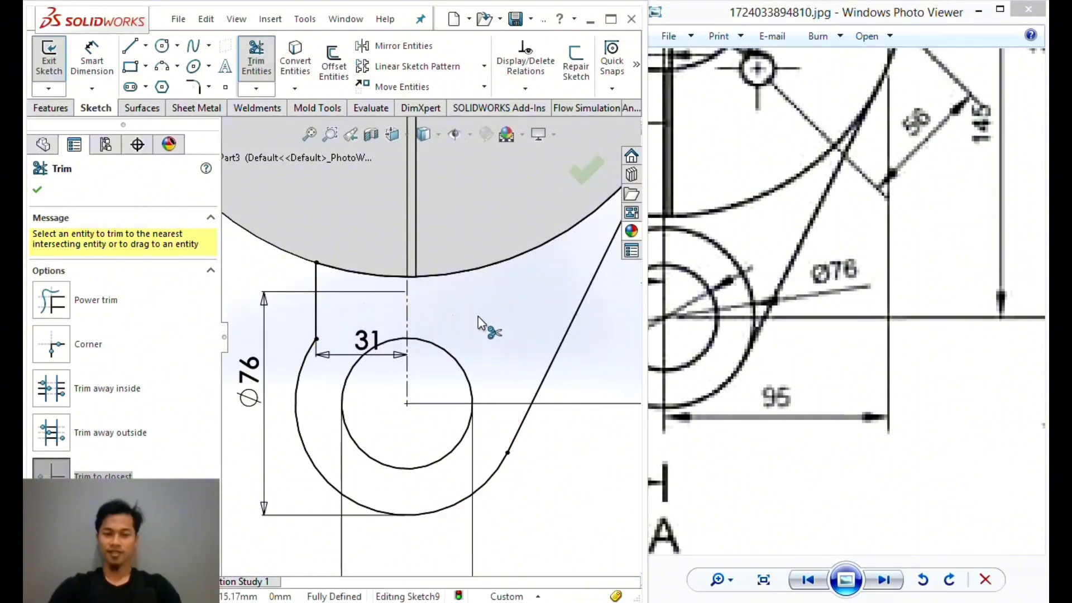
left_click(36, 189)
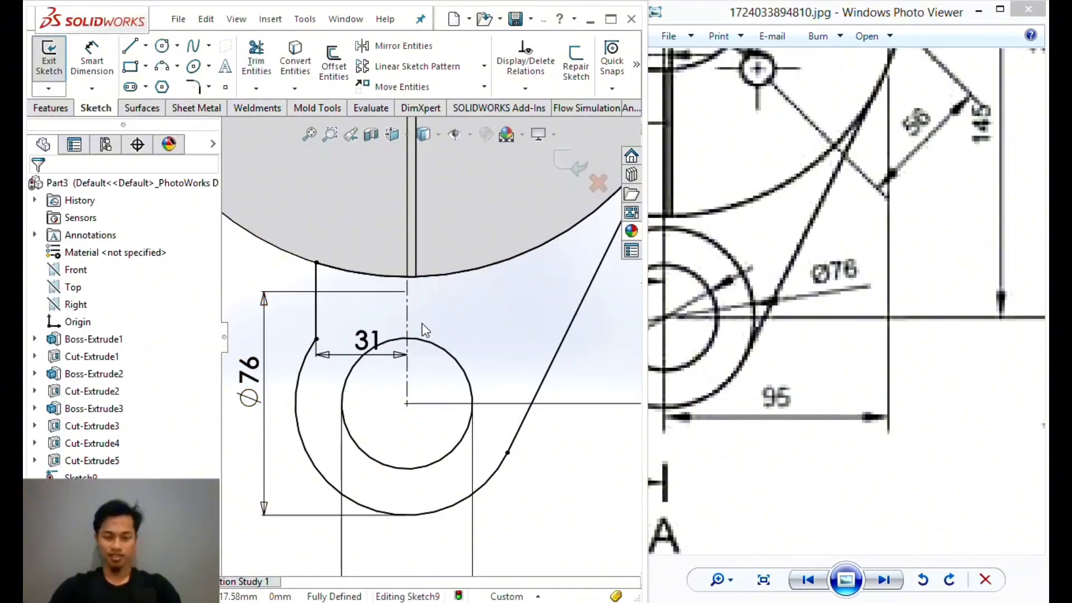
Examine the reference drawing's side view for the lower lugs' widths and their offsets from the body's end faces.
scroll(471, 298, "up", 3)
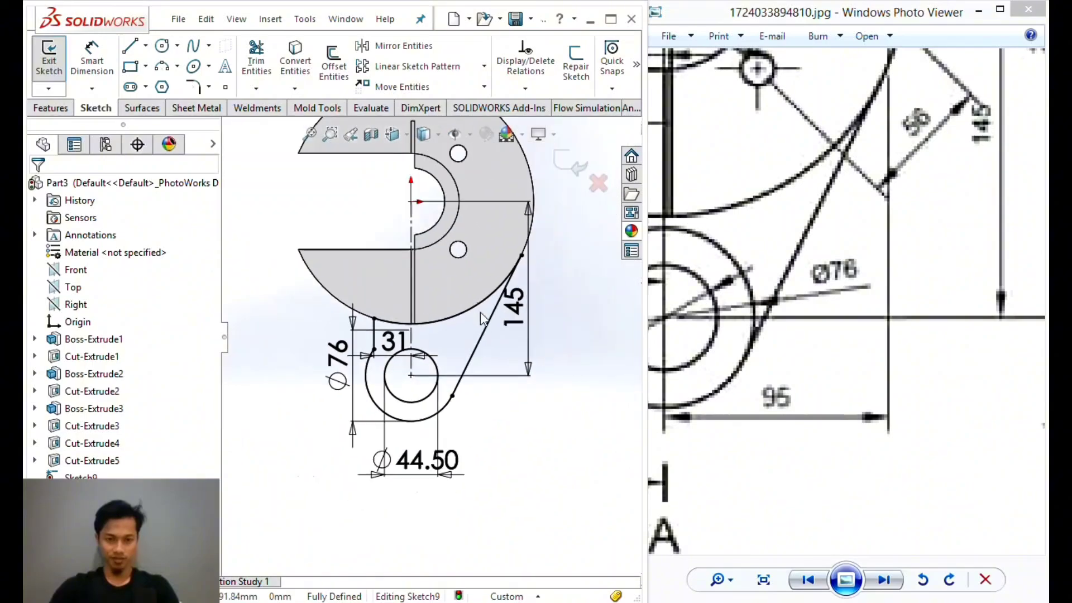
scroll(840, 297, "down", 4)
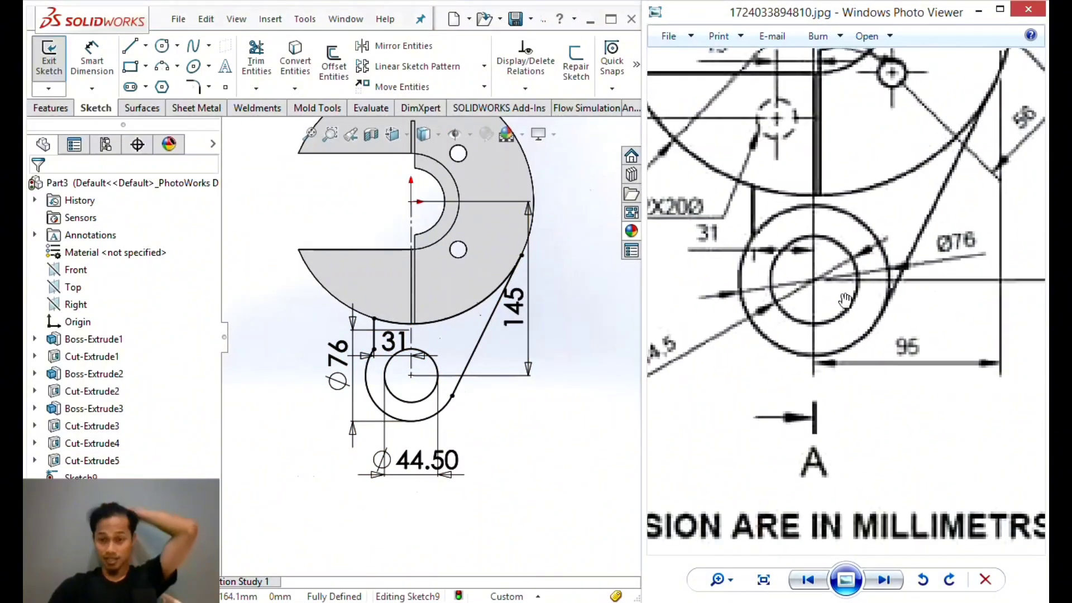
left_click_drag(840, 298, 770, 286)
mouse_move(909, 279)
left_mouse_down()
mouse_move(818, 311)
mouse_move(775, 309)
left_mouse_up()
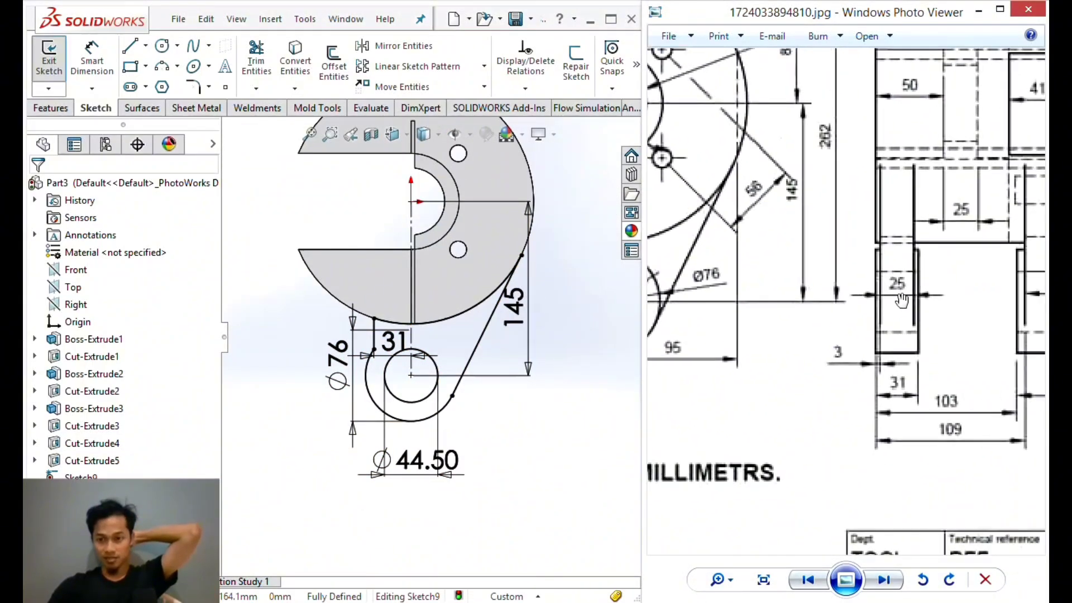
left_click_drag(901, 302, 829, 297)
mouse_move(871, 339)
left_mouse_down()
mouse_move(859, 296)
mouse_move(801, 264)
left_mouse_up()
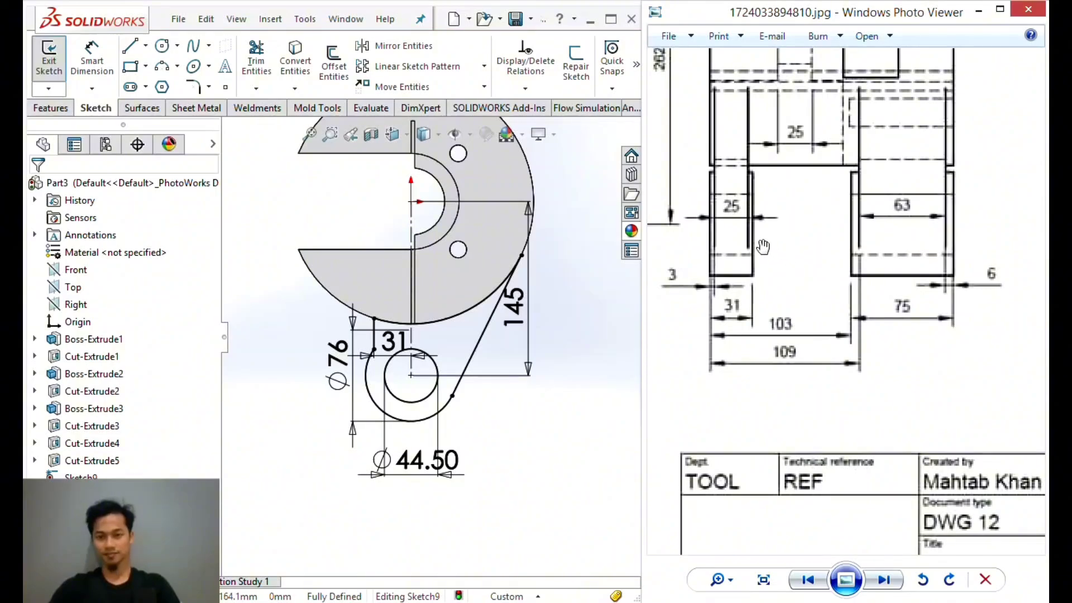
scroll(762, 246, "up", 1)
middle_click_drag(521, 330, 546, 333)
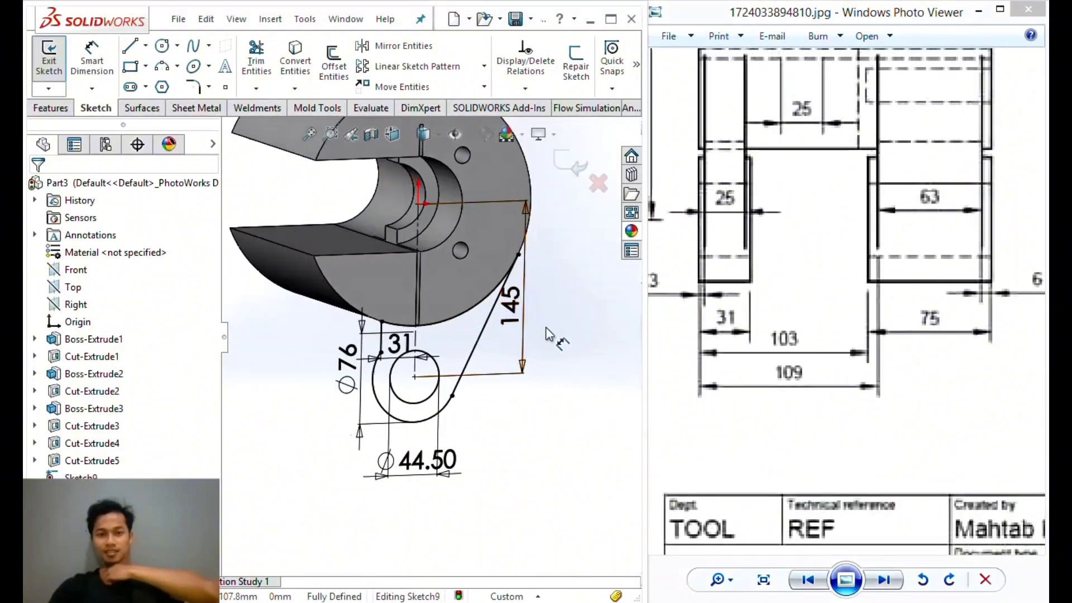
scroll(549, 335, "up", 4)
mouse_move(775, 258)
left_mouse_down()
mouse_move(767, 321)
mouse_move(804, 428)
mouse_move(780, 315)
left_mouse_up()
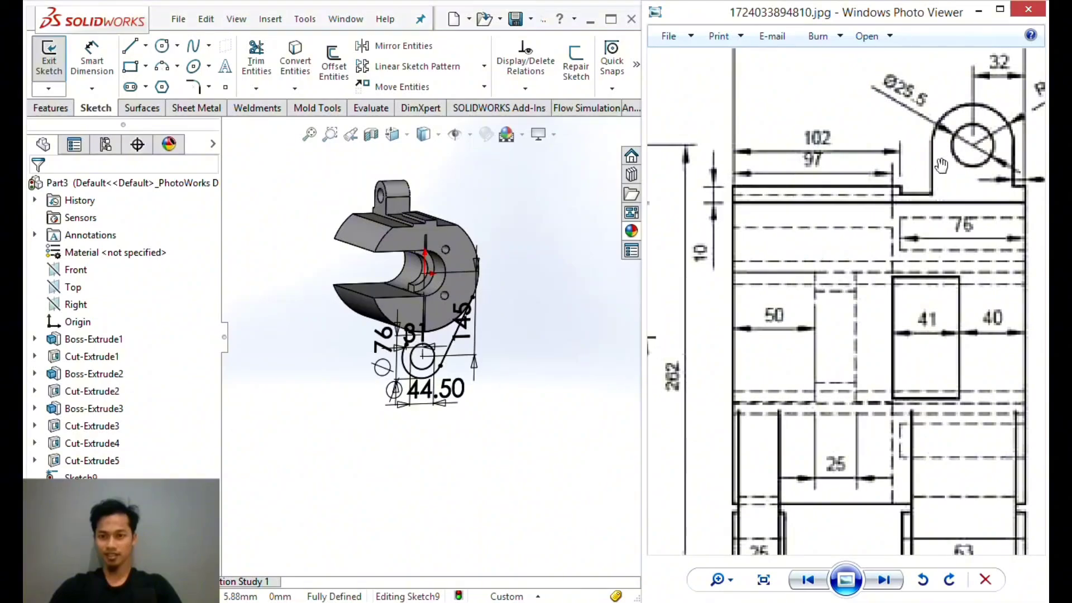
mouse_move(770, 458)
left_mouse_down()
mouse_move(770, 237)
mouse_move(762, 366)
left_mouse_up()
scroll(763, 367, "up", 1)
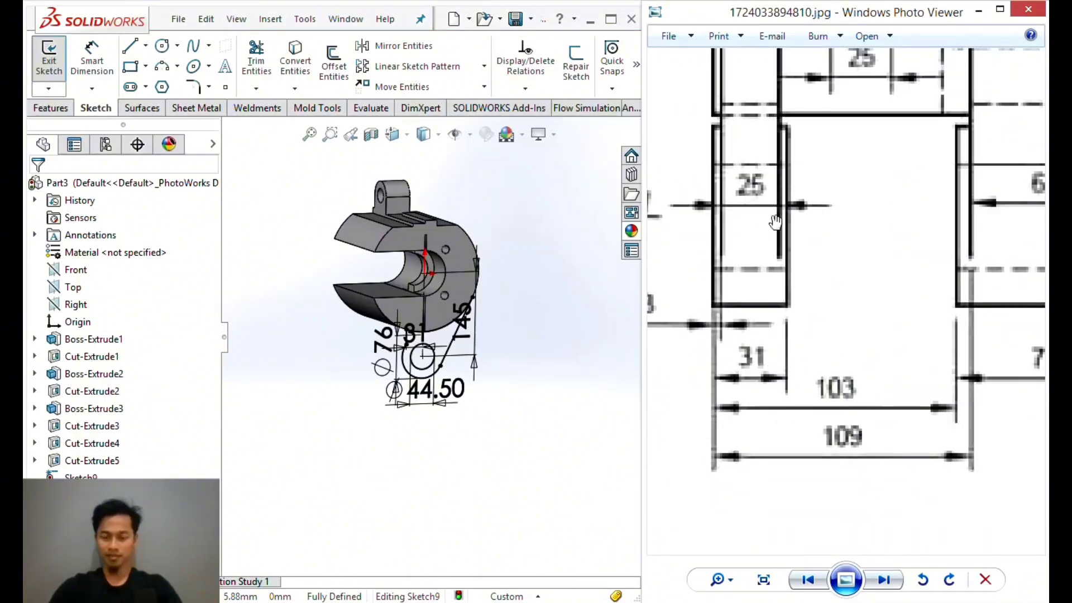
left_click_drag(755, 200, 823, 194)
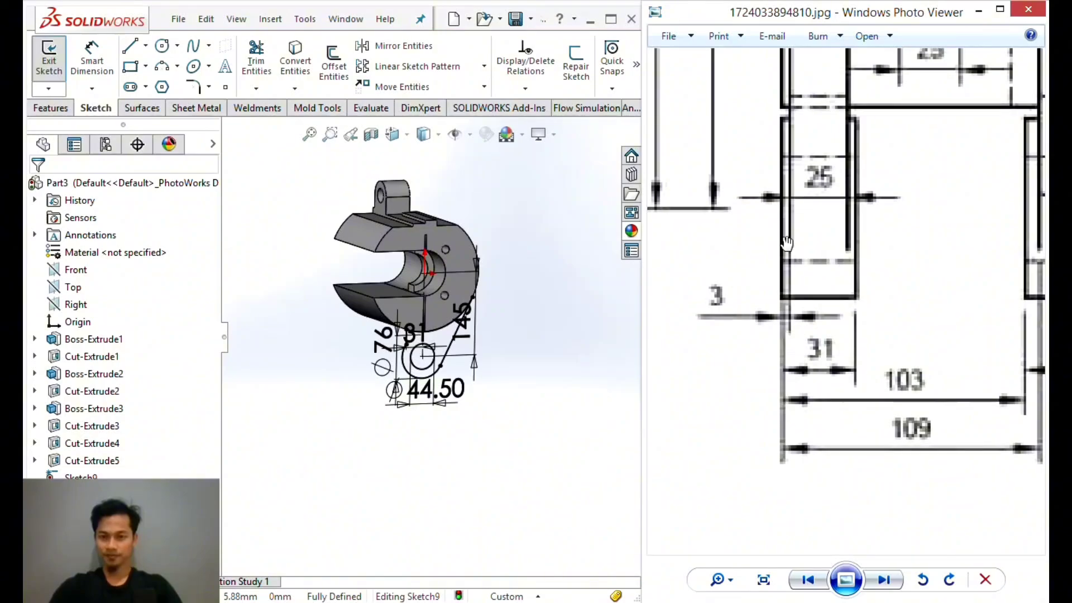
Begin a boss extrusion of the lug profile, starting at a 3 mm offset from the sketch plane toward the body.
middle_click_drag(412, 337, 446, 357)
scroll(451, 323, "down", 4)
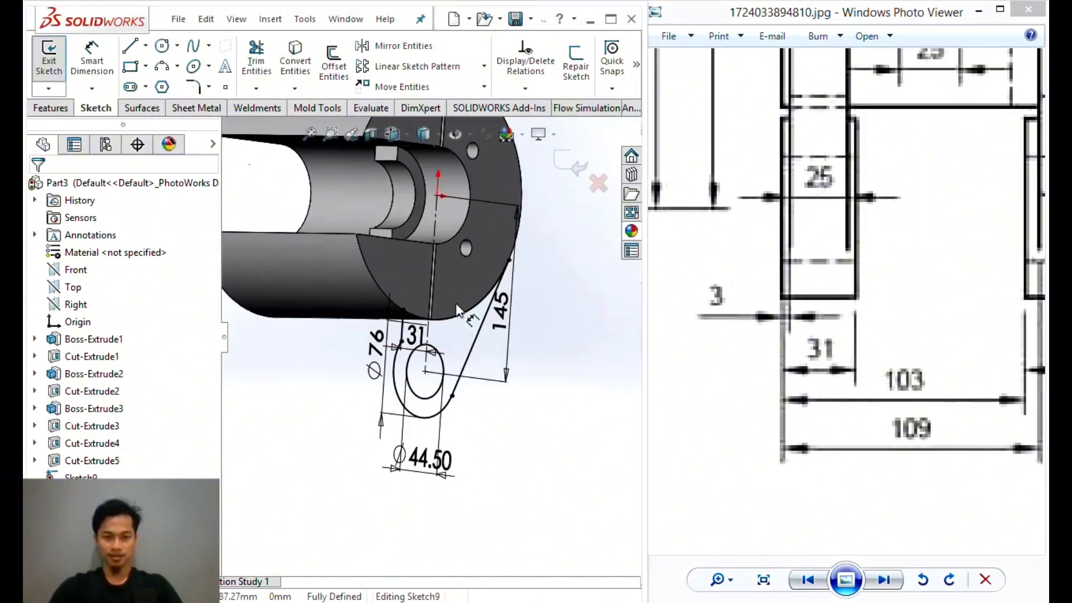
middle_click_drag(450, 303, 449, 362)
scroll(455, 293, "up", 2)
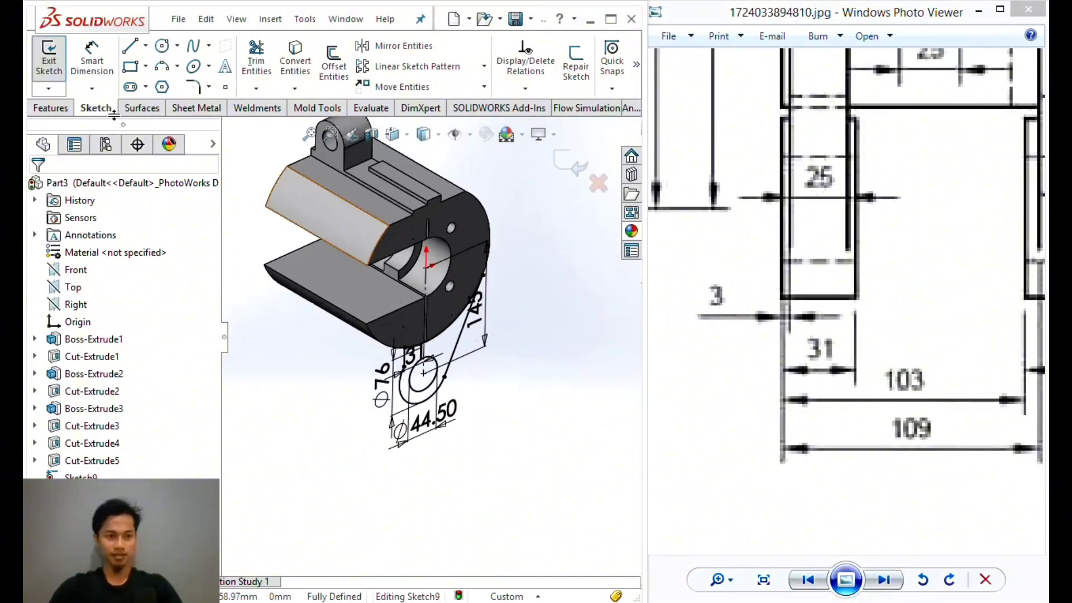
left_click(52, 107)
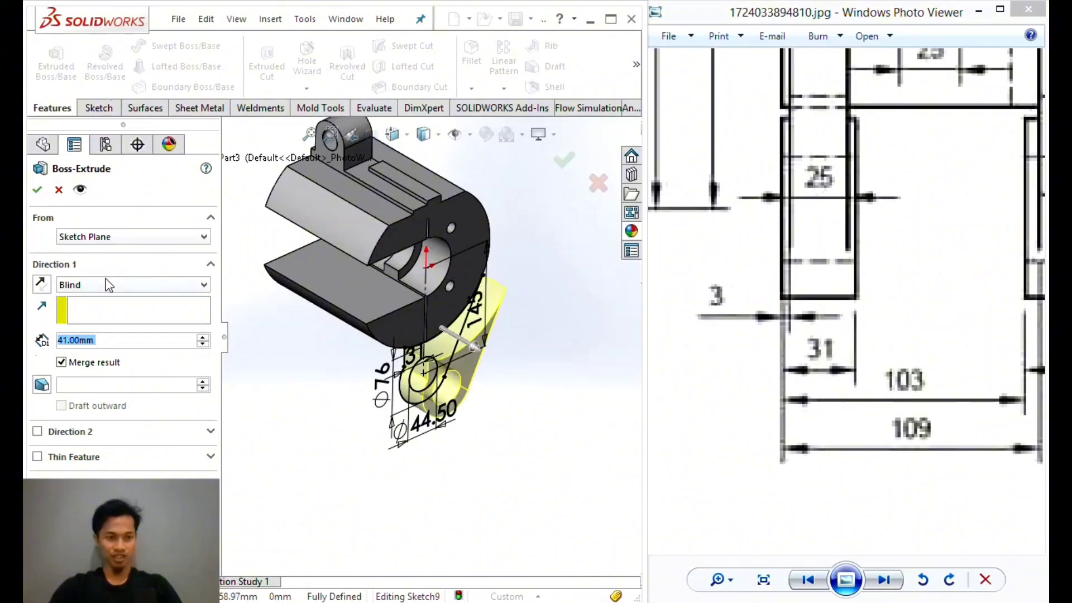
left_click(84, 237)
left_click(83, 280)
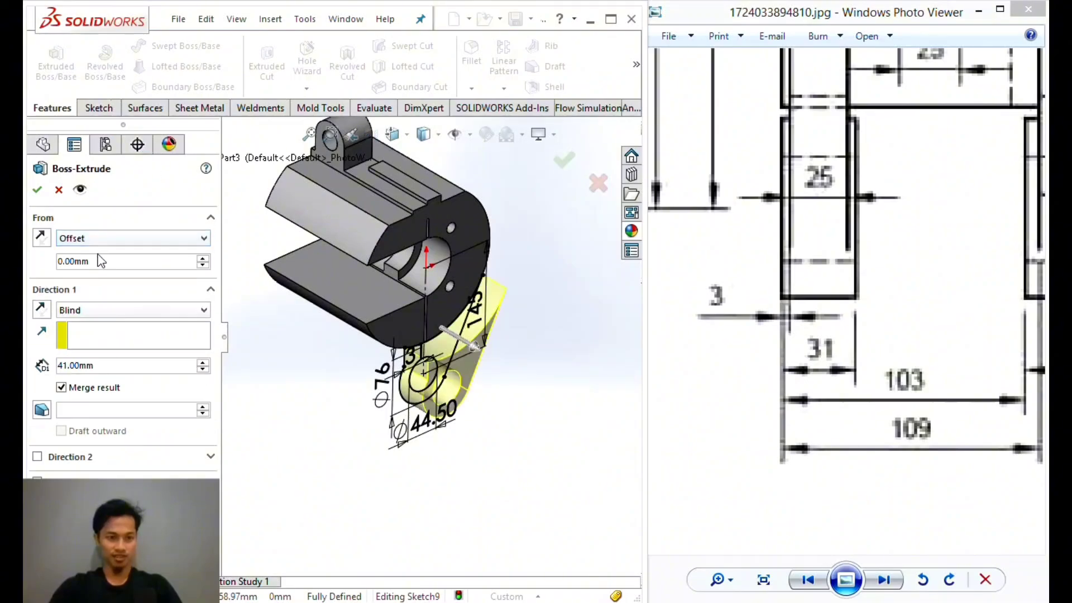
type("3")
key("Return")
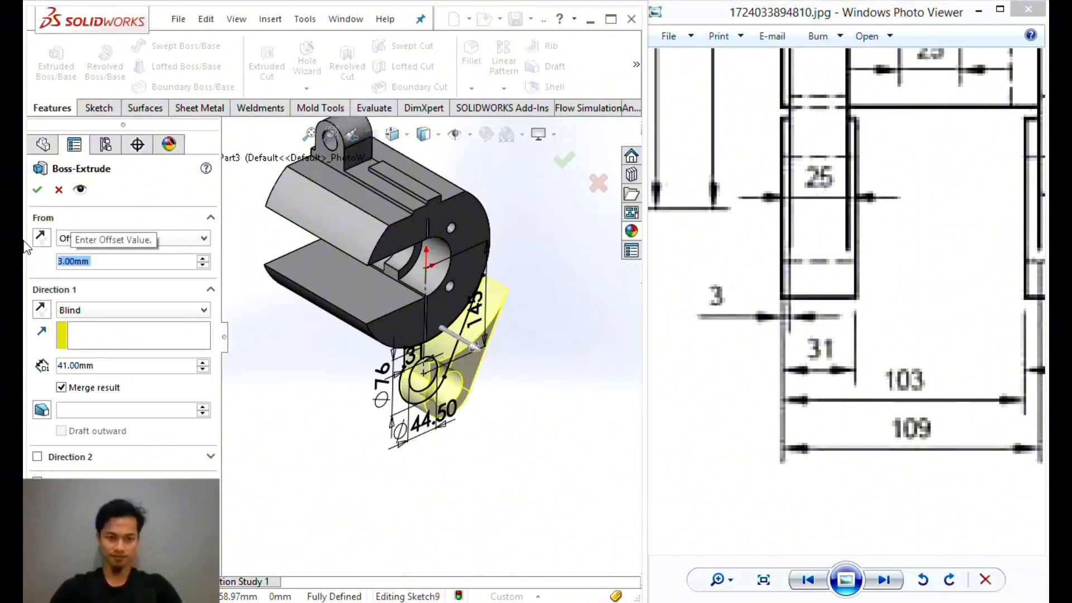
left_click(42, 239)
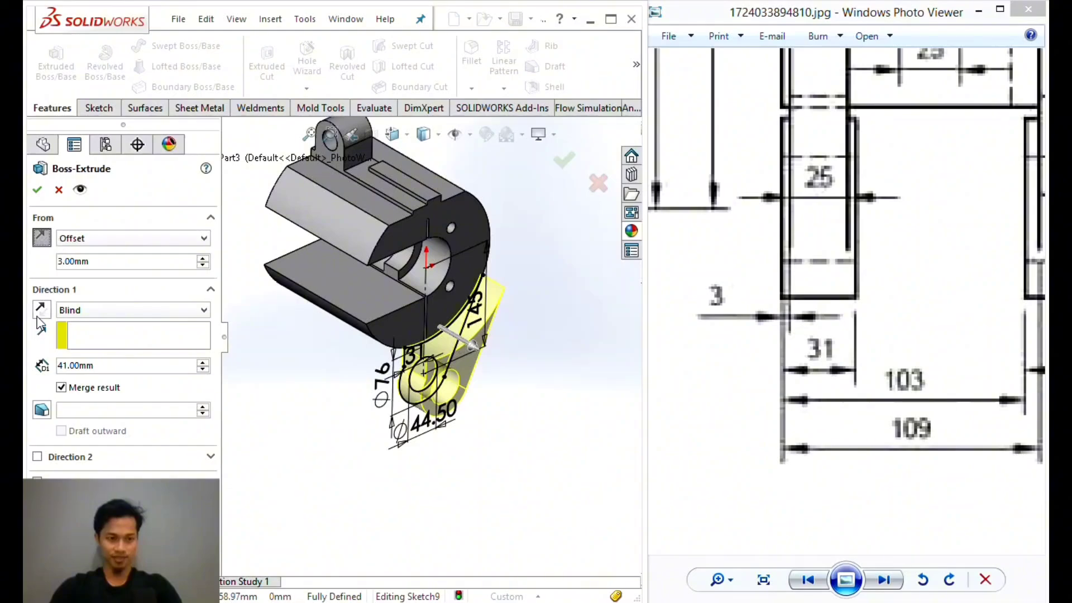
Reverse the extrusion toward the body, set its blind depth to 25 mm and create the first lug.
left_click(41, 310)
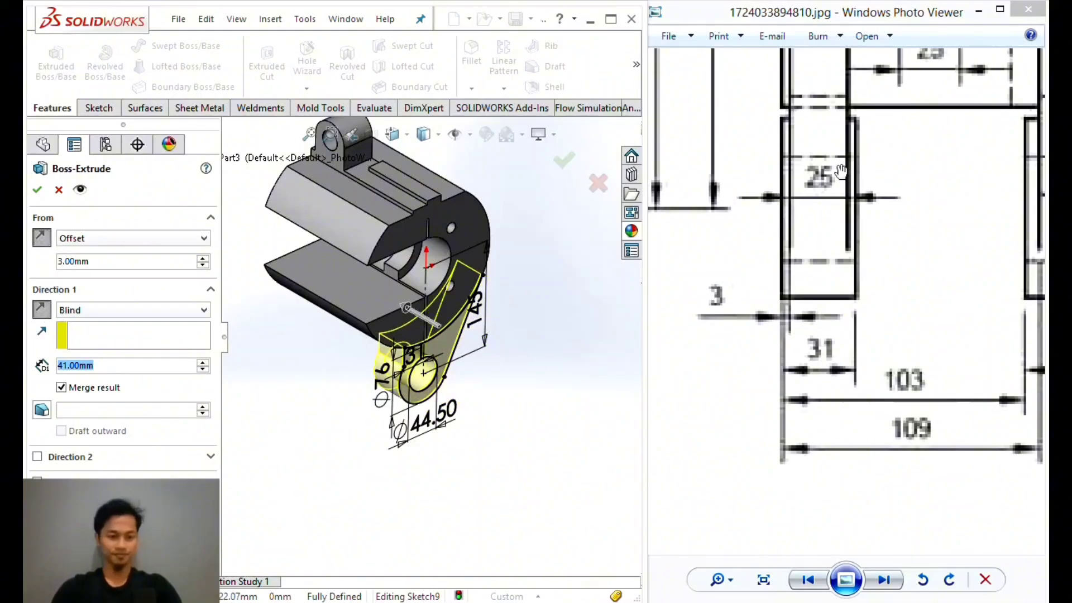
type("25")
key("Return")
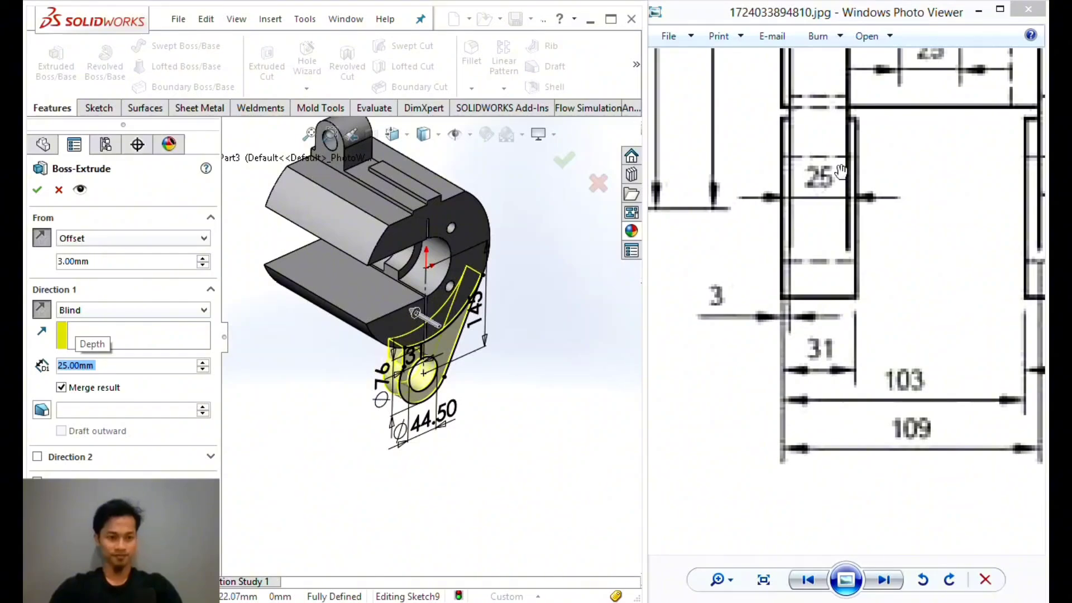
left_click(37, 189)
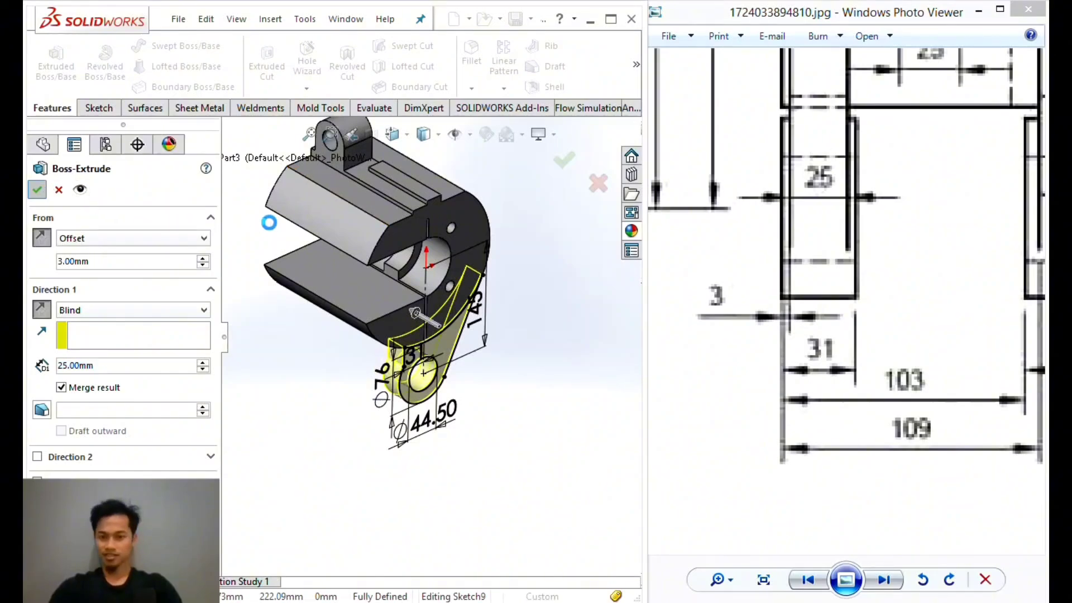
Start a sketch on the body's opposite end face and convert the first lug's sketch profile into it.
left_click_drag(893, 241, 681, 242)
left_click_drag(885, 178, 812, 215)
middle_click_drag(523, 363, 575, 275)
left_click(417, 296)
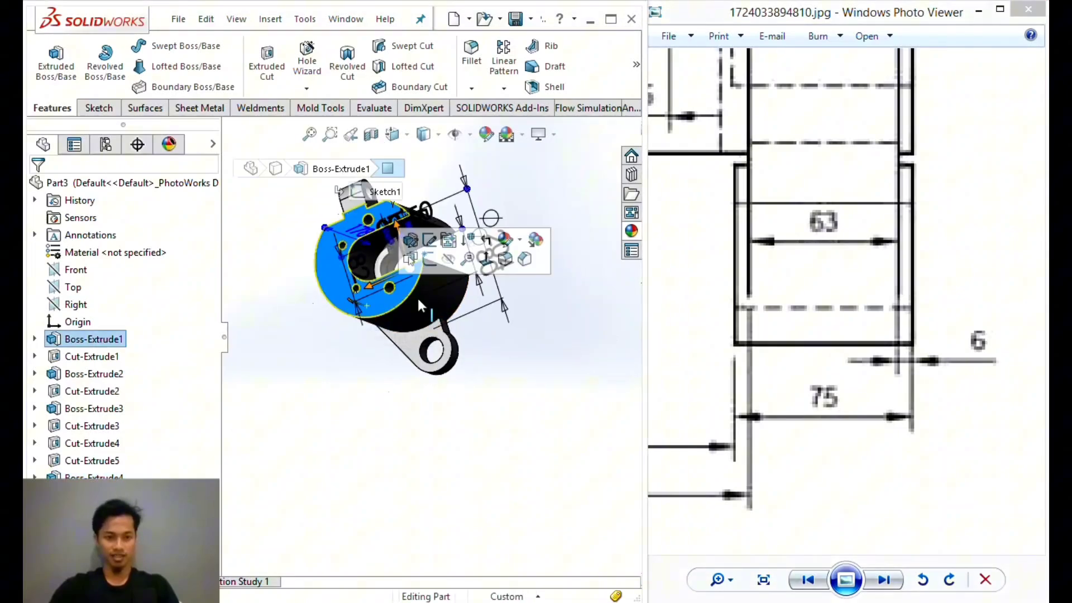
left_click(428, 260)
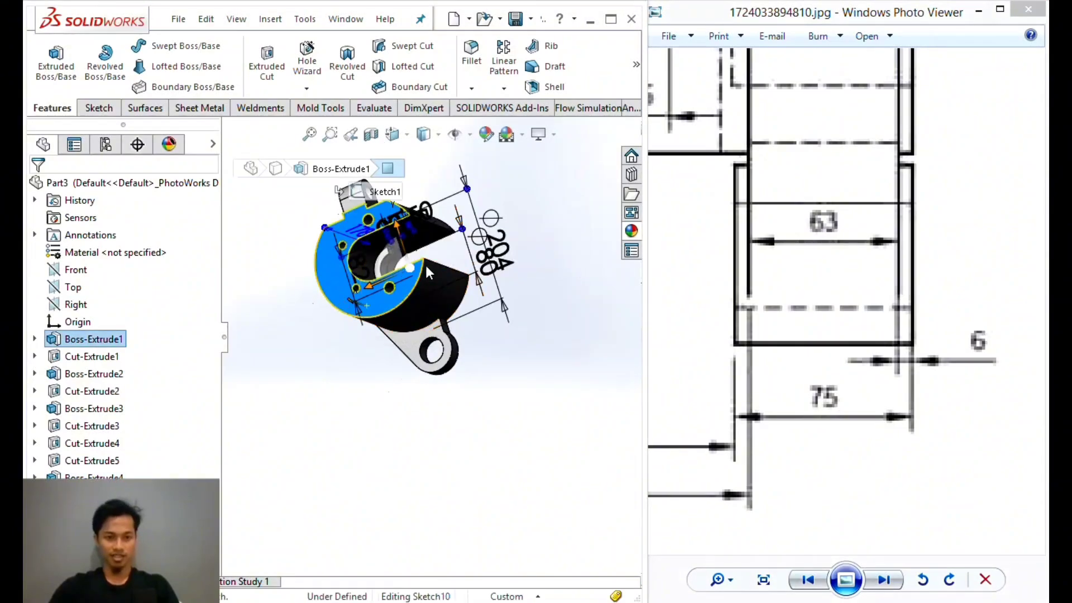
left_click(35, 477)
left_click(83, 495)
left_click(304, 64)
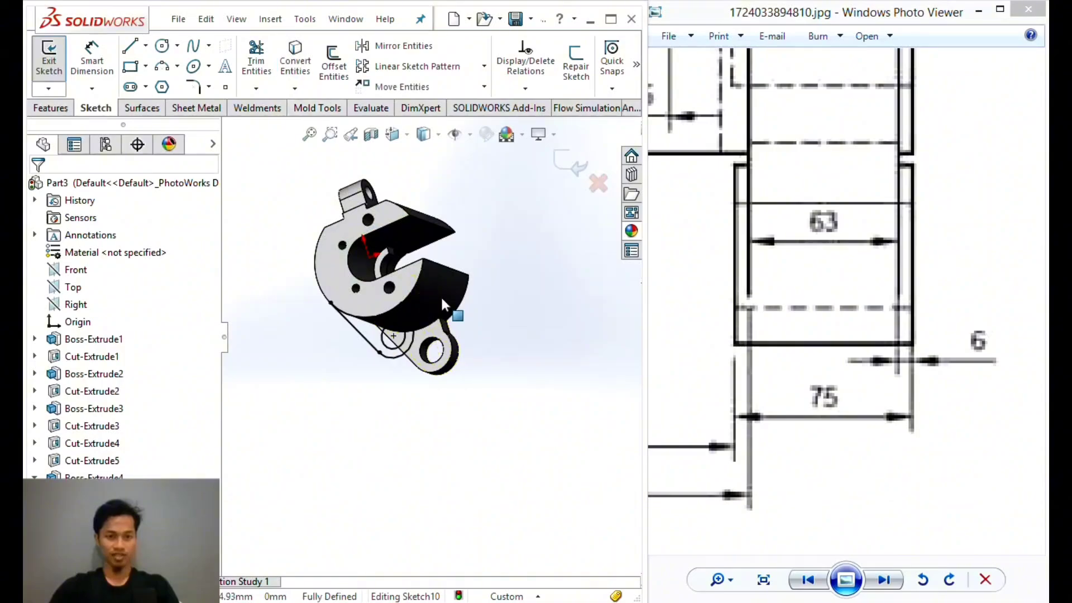
Begin a boss extrusion of the converted lug profile, starting at a 6 mm offset inward from the end face.
middle_click_drag(479, 299, 454, 359)
middle_click_drag(523, 308, 510, 322, "ctrl")
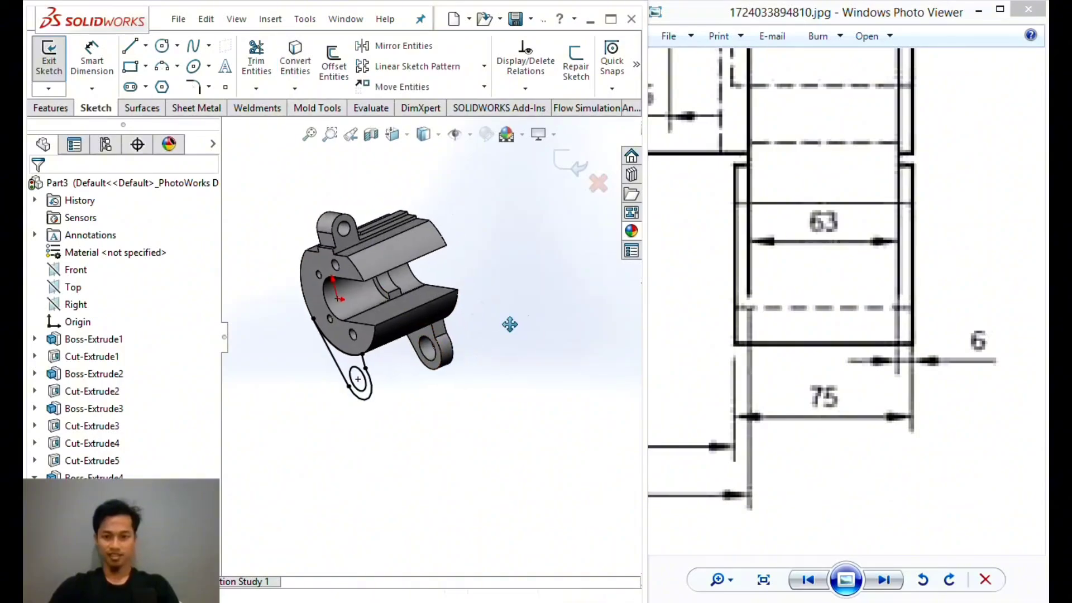
left_click(51, 107)
left_click(56, 62)
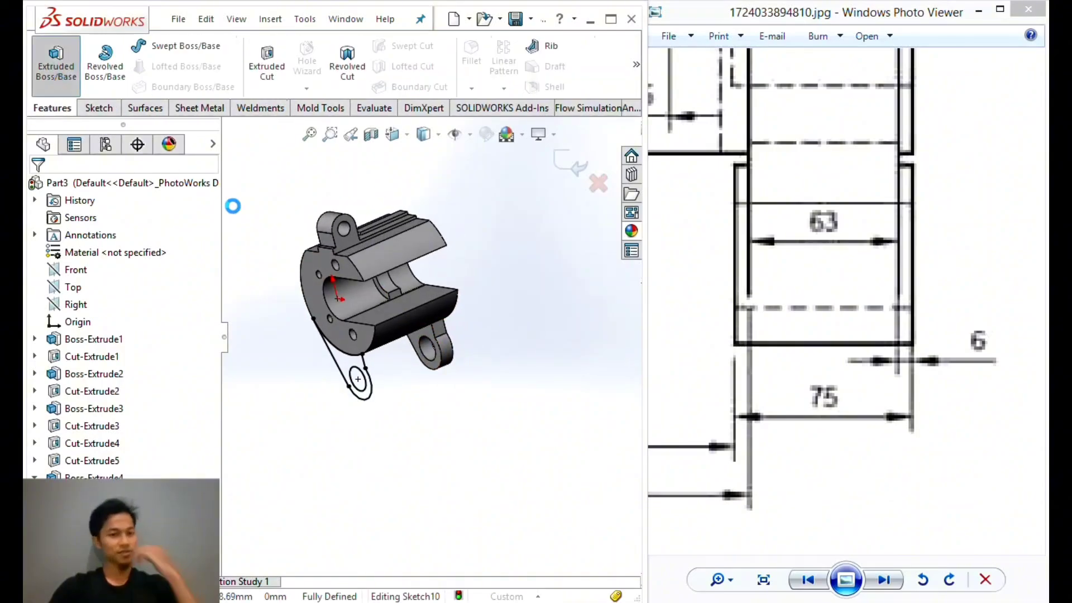
left_click(167, 236)
left_click(102, 282)
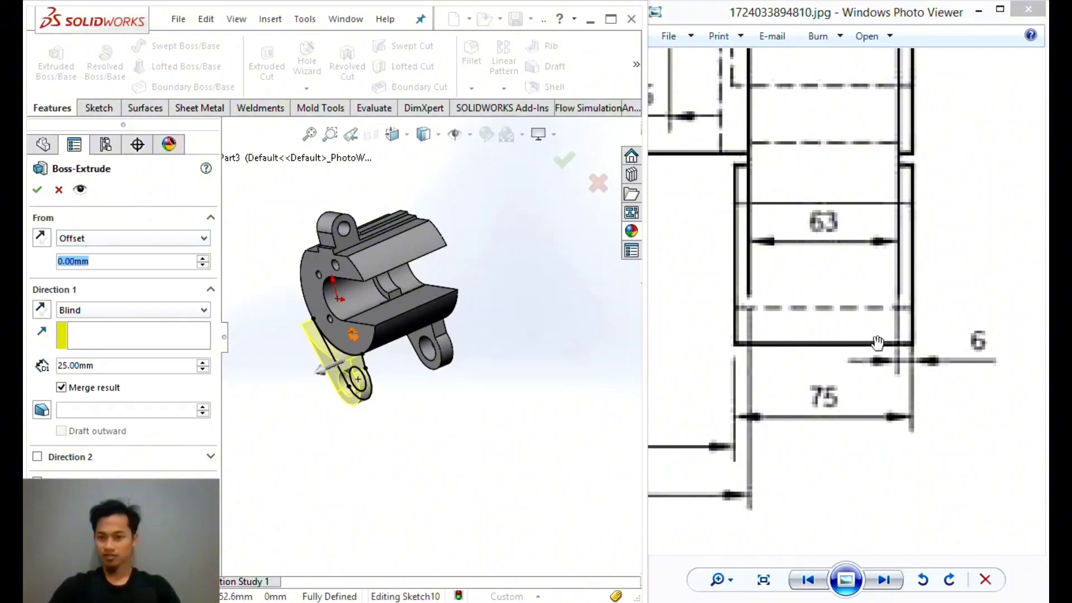
left_click_drag(878, 342, 907, 277)
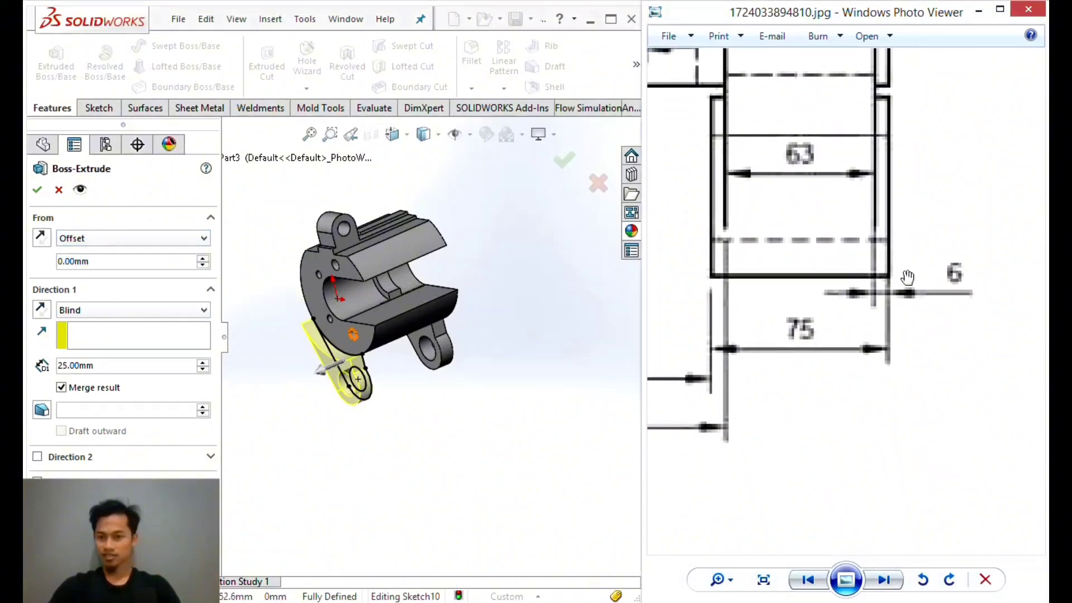
double_click(152, 261)
type("6")
key("Return")
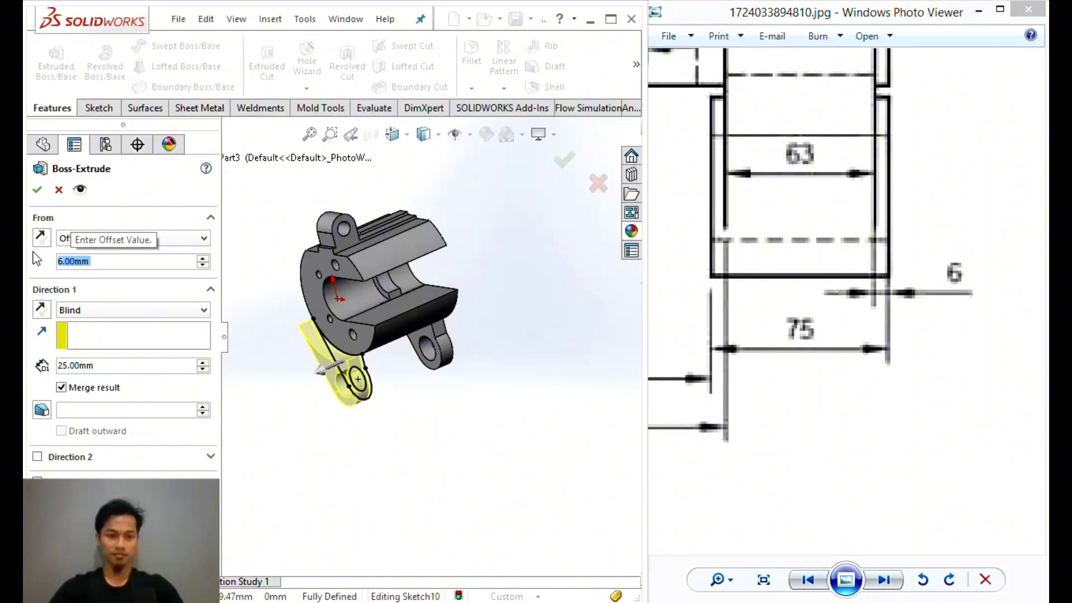
left_click(41, 238)
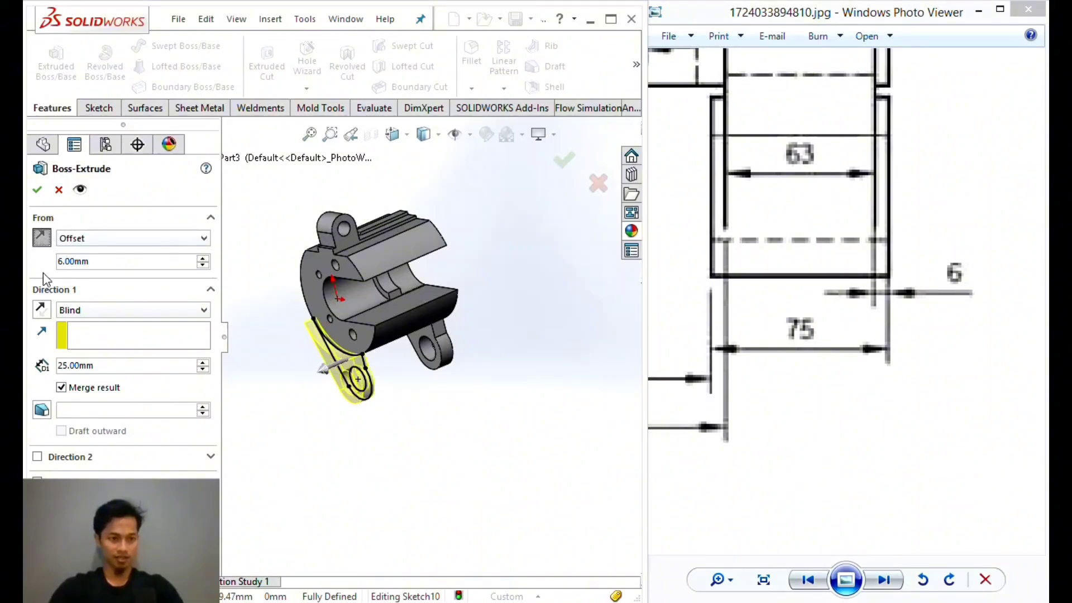
Reverse the second lug's extrusion toward the first lug, set its blind depth to 63 mm and create it.
left_click(47, 315)
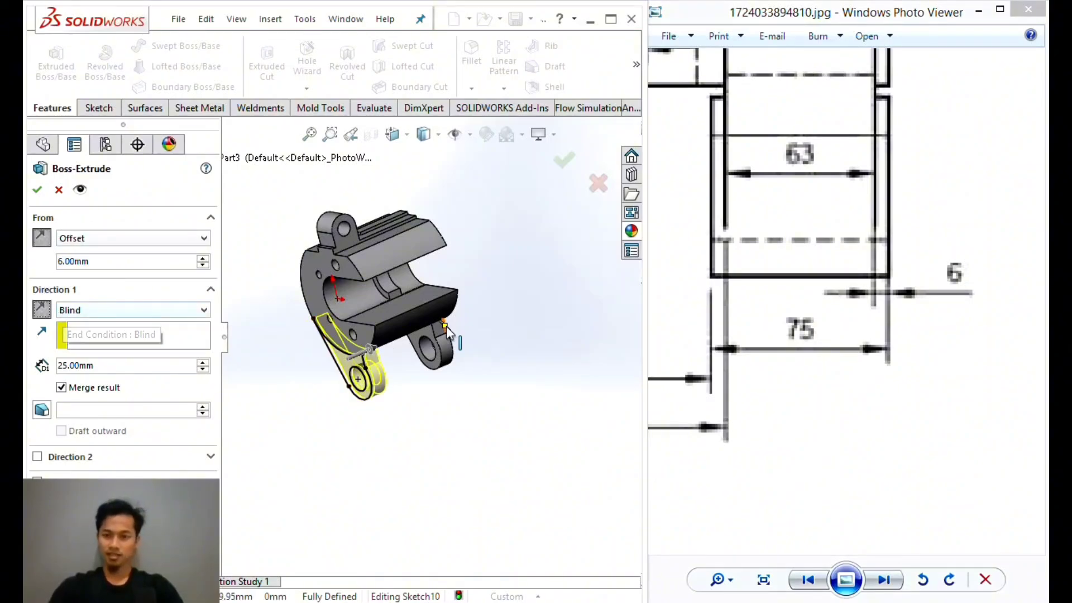
left_click_drag(797, 134, 810, 162)
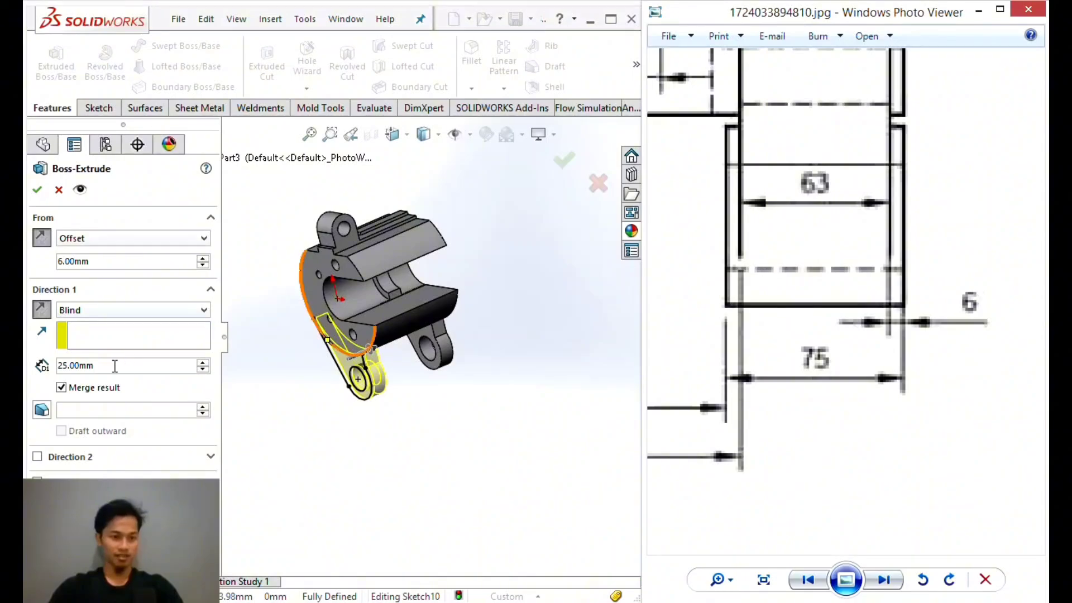
left_click(111, 366)
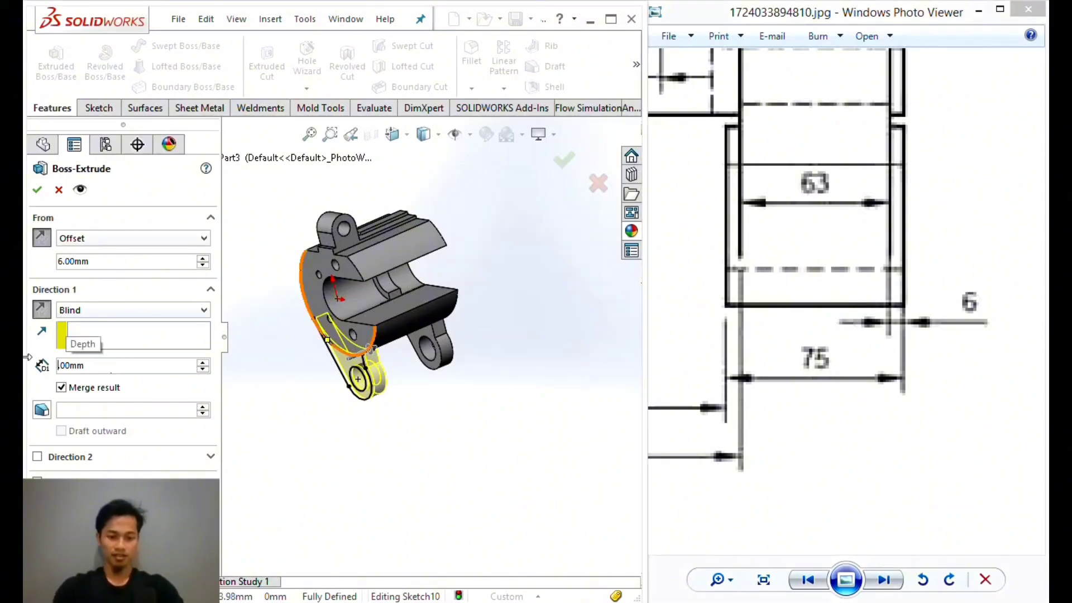
type("63")
key("Return")
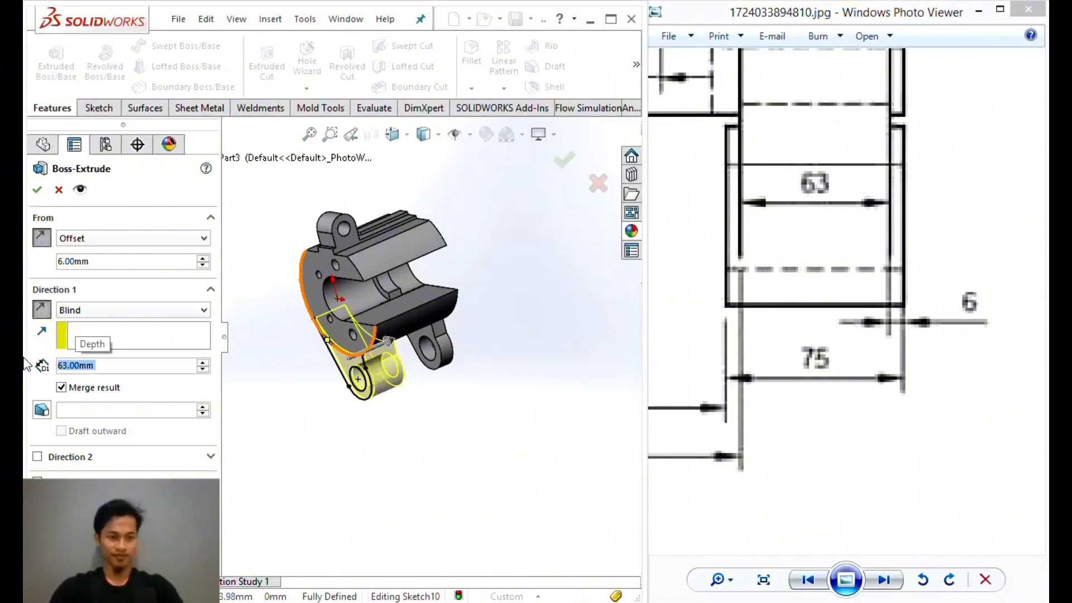
left_click(37, 189)
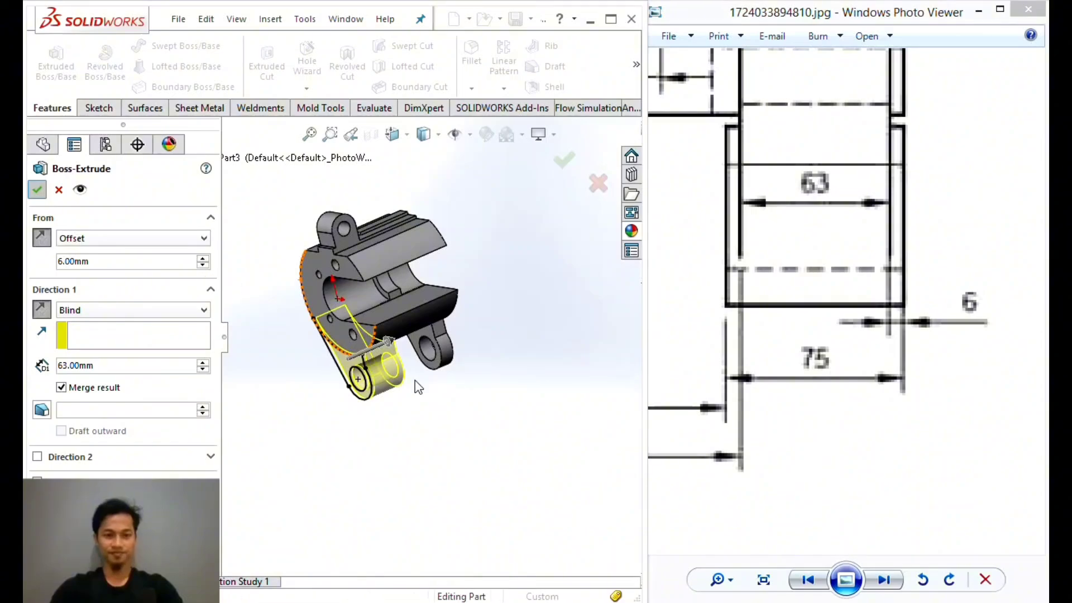
Start a sketch on the outer end face of the 25 mm lug.
middle_click_drag(392, 281, 373, 419)
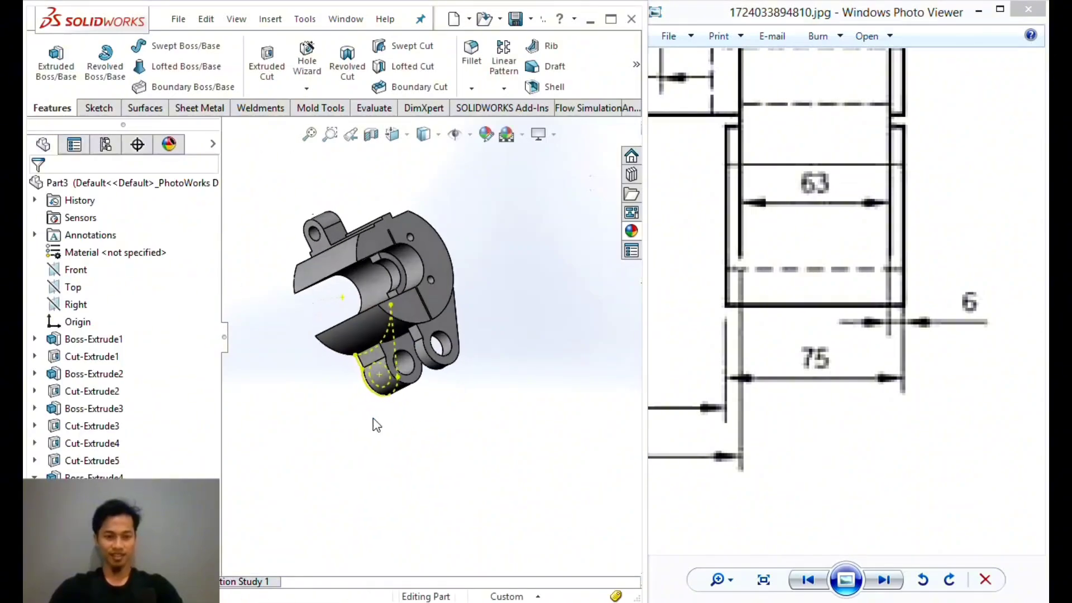
middle_click_drag(478, 375, 393, 428)
left_click_drag(739, 306, 795, 311)
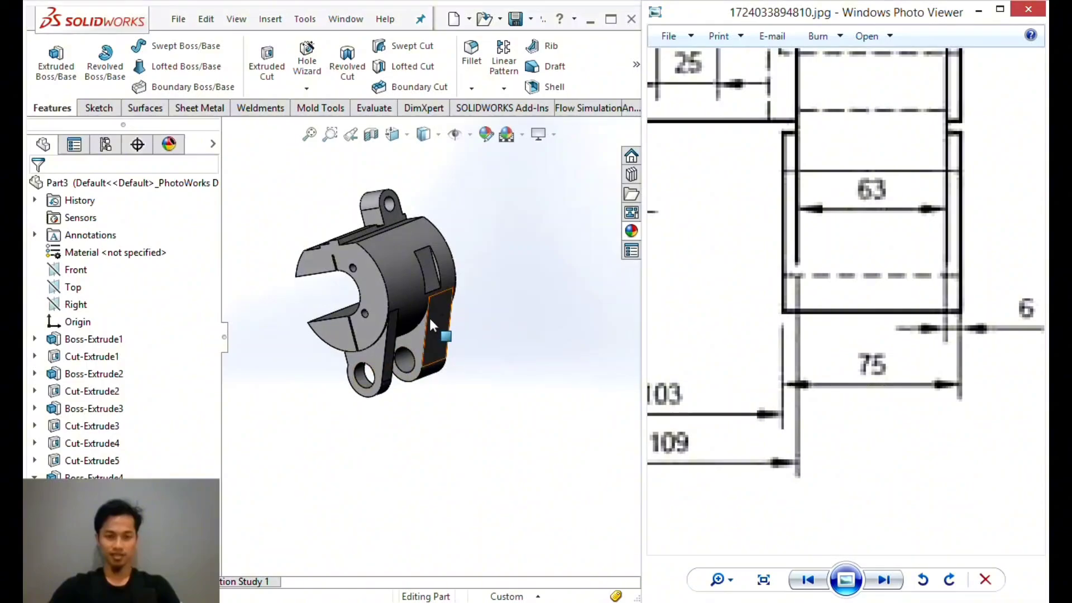
left_click(488, 311)
scroll(469, 326, "up", 2)
scroll(482, 330, "down", 3)
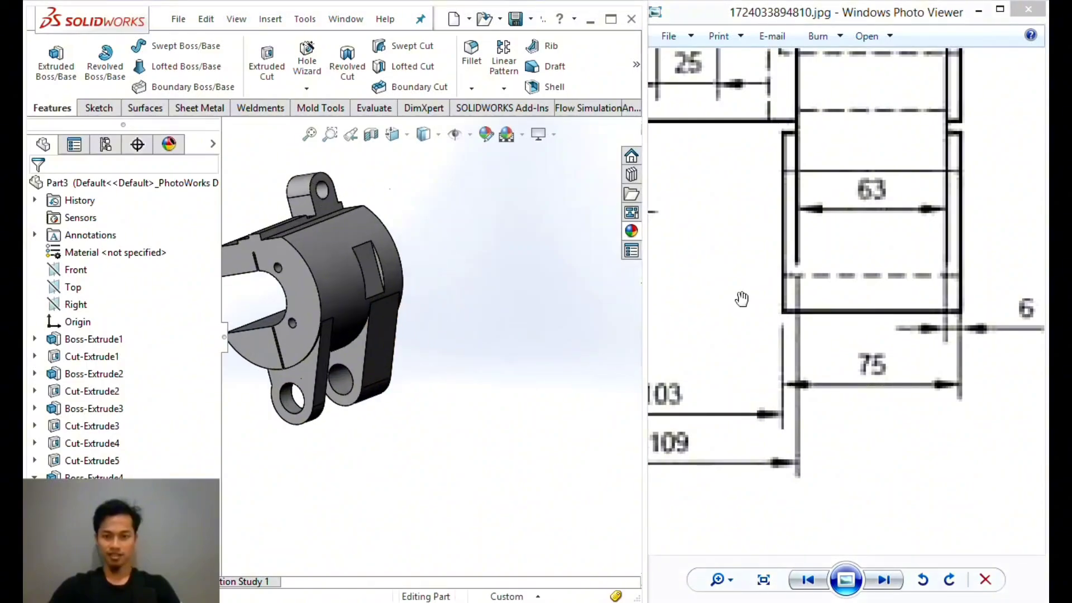
mouse_move(741, 298)
left_mouse_down()
mouse_move(871, 270)
mouse_move(837, 257)
mouse_move(822, 276)
left_mouse_up()
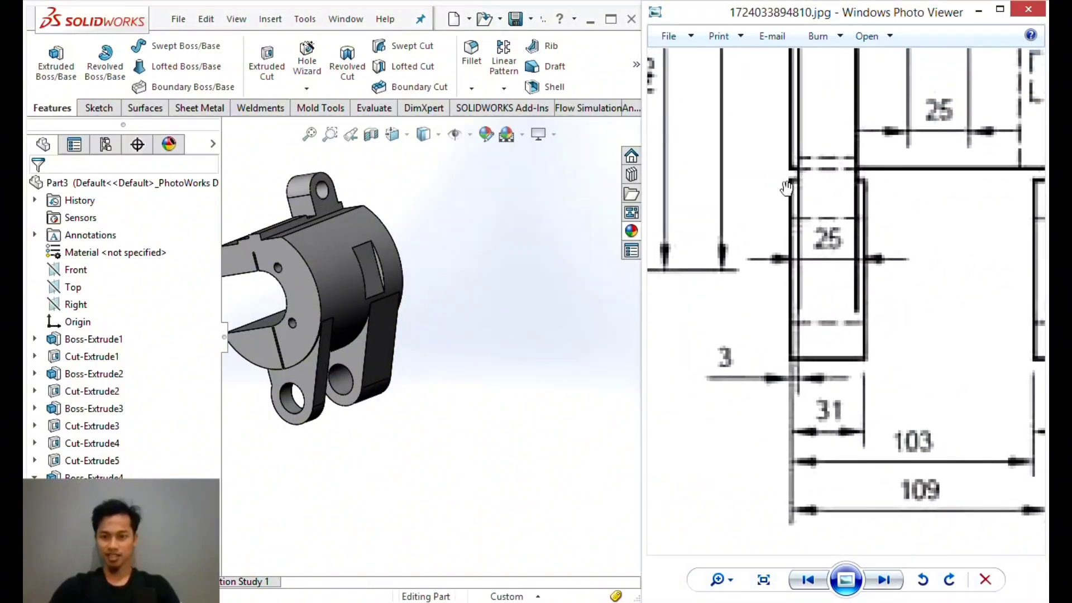
left_click(310, 376)
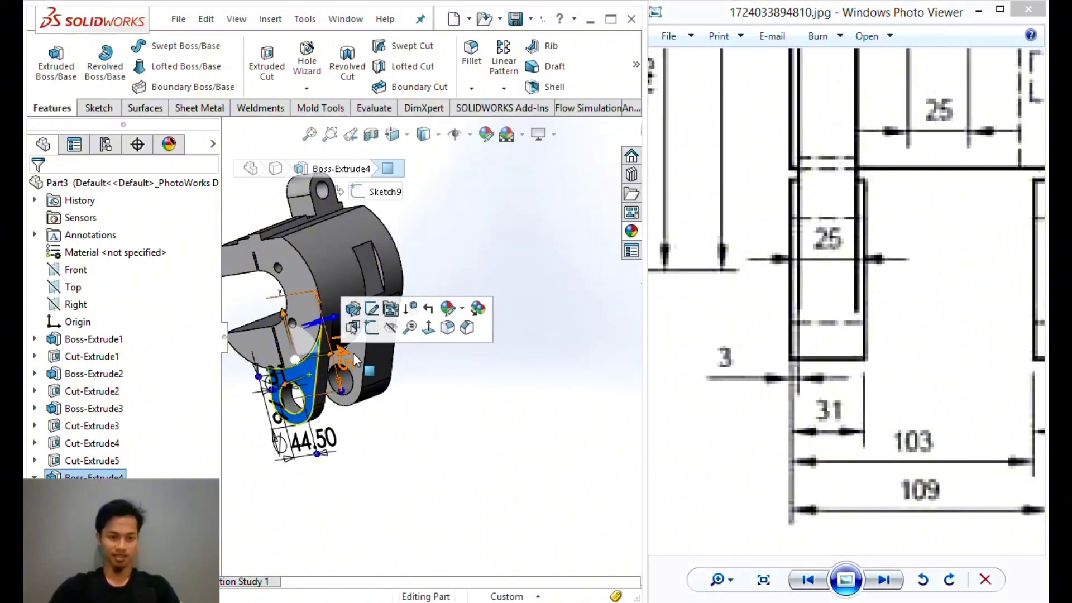
left_click(370, 328)
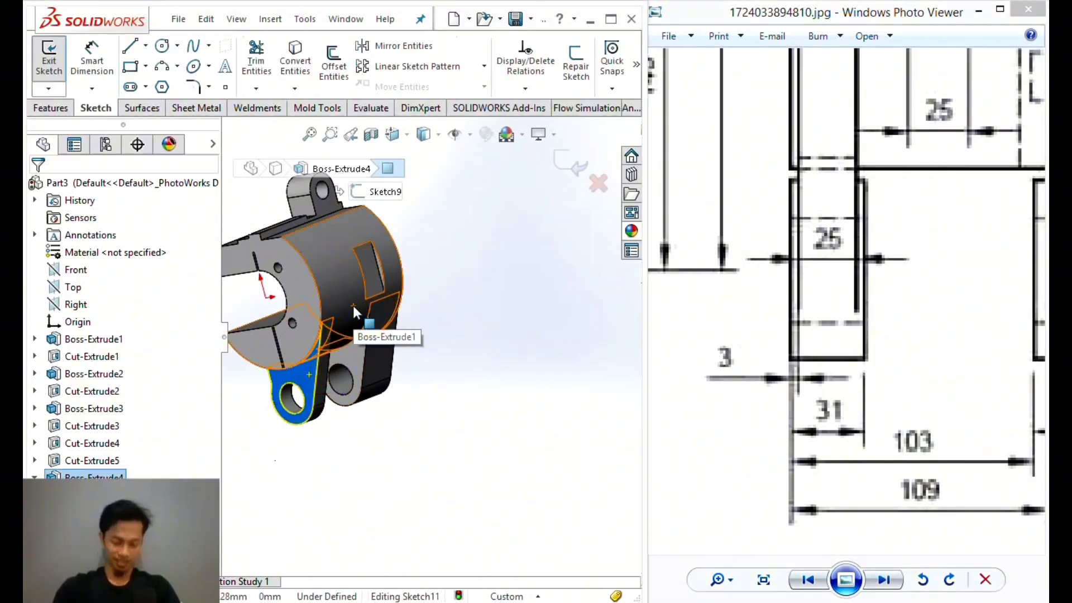
key("ctrl+8")
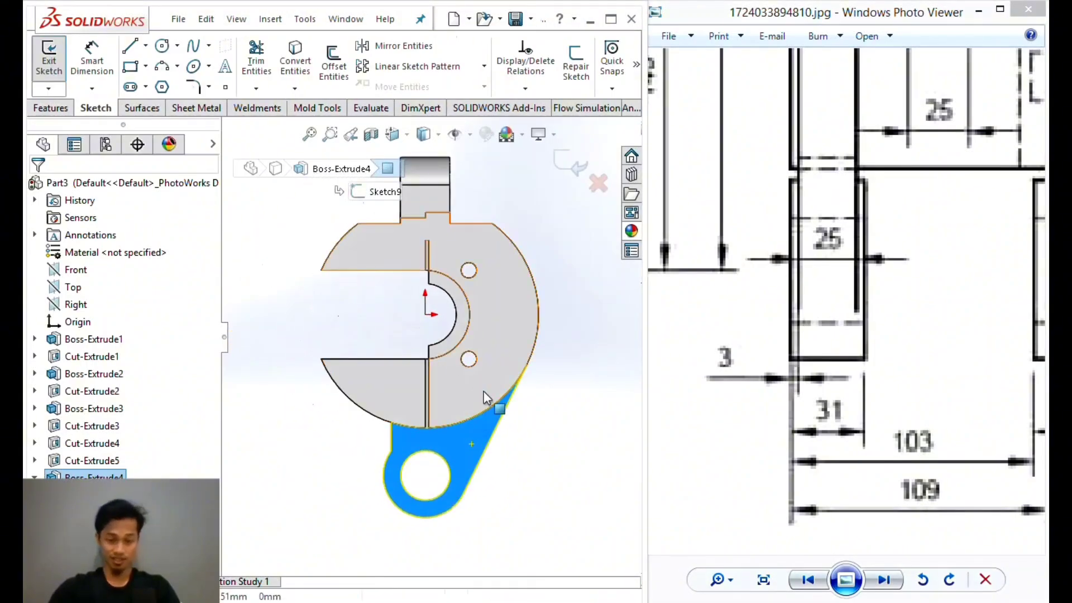
Convert the circular hole edge of the 25 mm lug into the sketch.
middle_click_drag(477, 441, 464, 320, "ctrl")
scroll(465, 320, "down", 5)
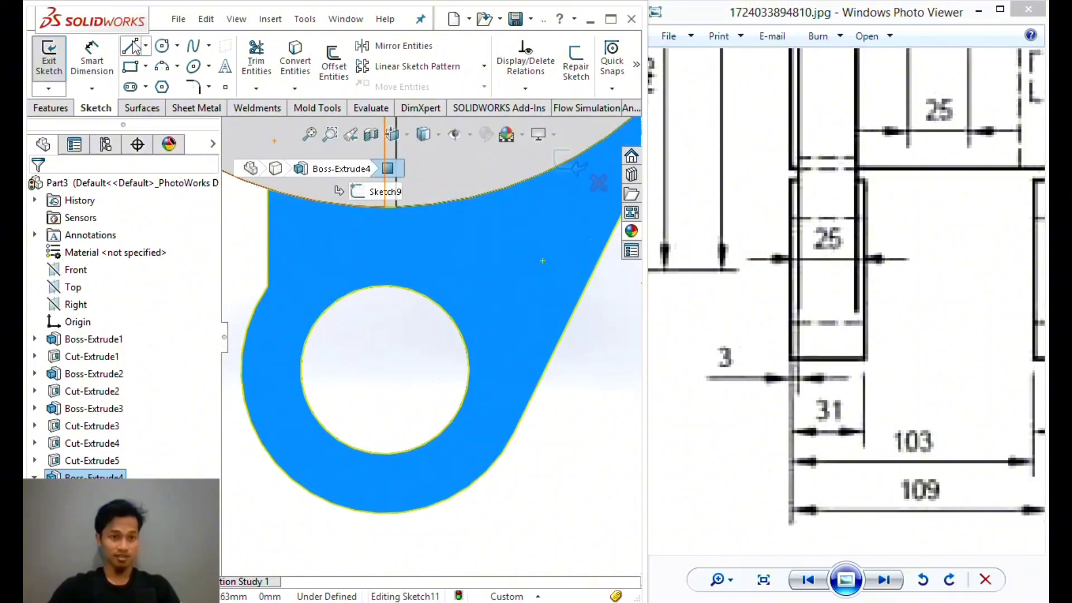
left_click(383, 287)
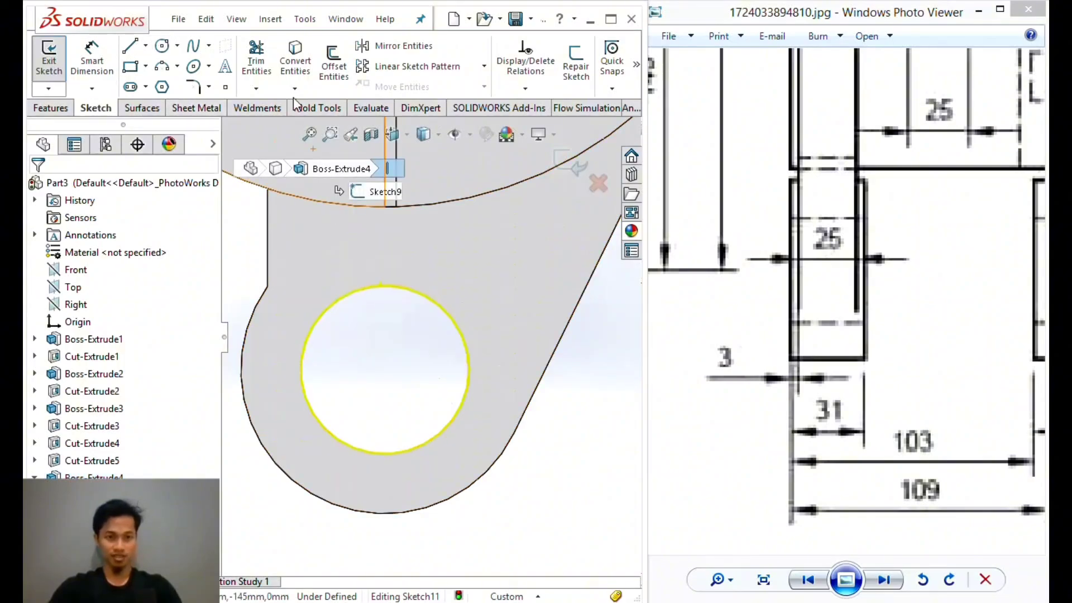
left_click(282, 61)
Sketch a circle concentric with the lug's hole and make it equal to the lug's rounded outer edge.
left_click(162, 47)
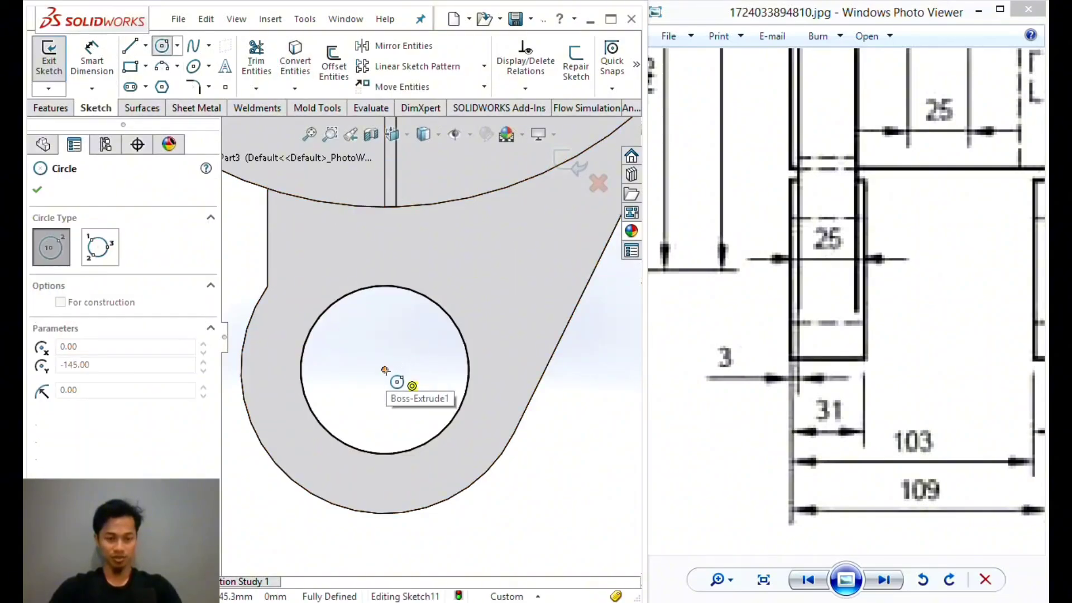
left_click(385, 370)
left_click(370, 279)
key("Escape")
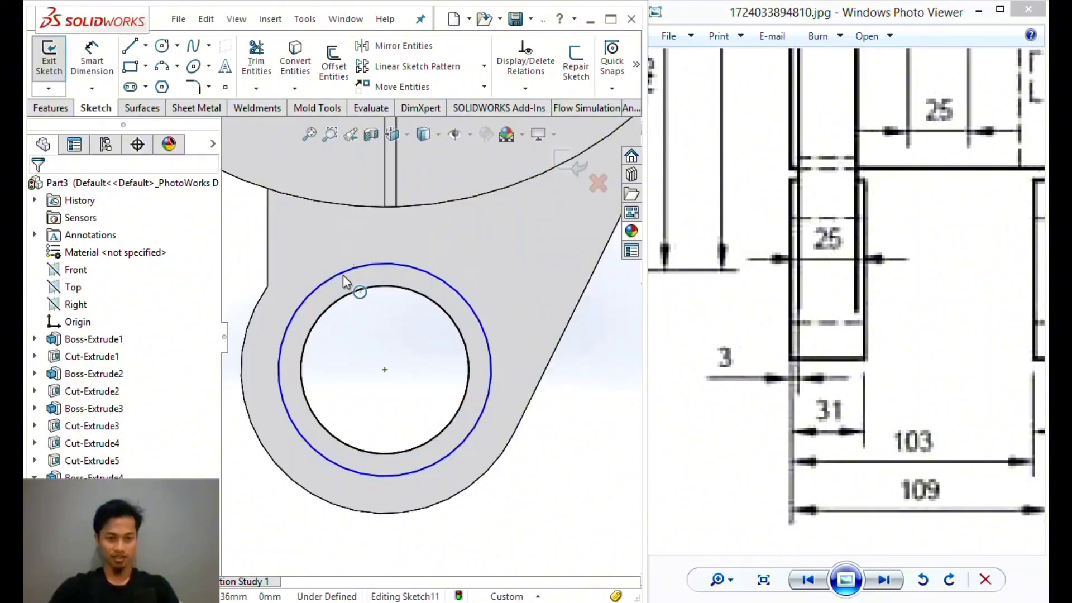
left_click(343, 276)
left_click(261, 305, "ctrl")
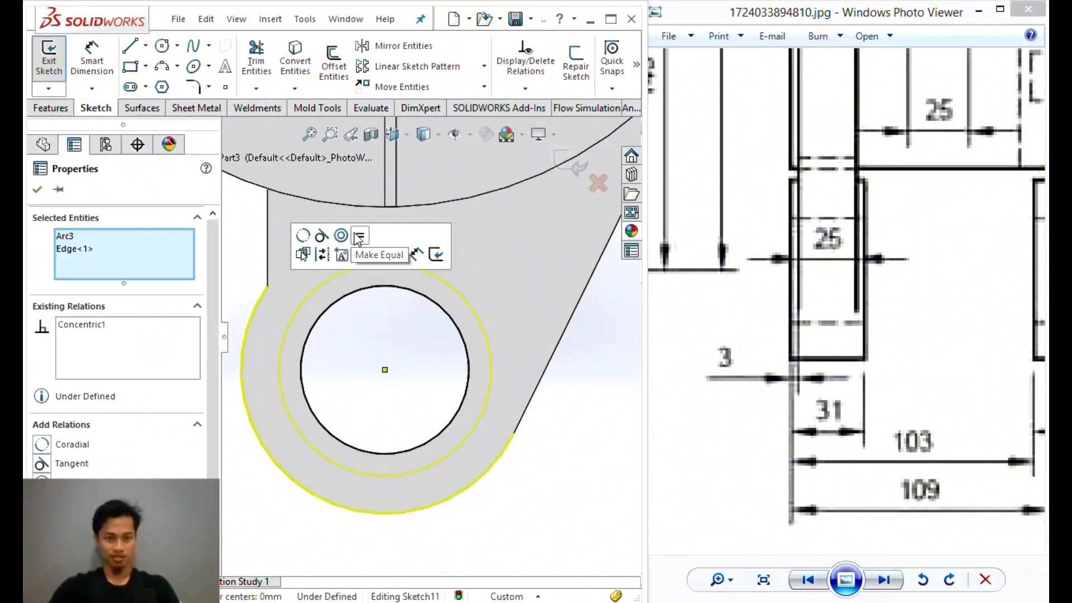
left_click(360, 235)
left_click(446, 339)
scroll(445, 339, "up", 2)
Begin a boss extrusion of the ring profile on the 25 mm lug.
left_click_drag(699, 328, 777, 316)
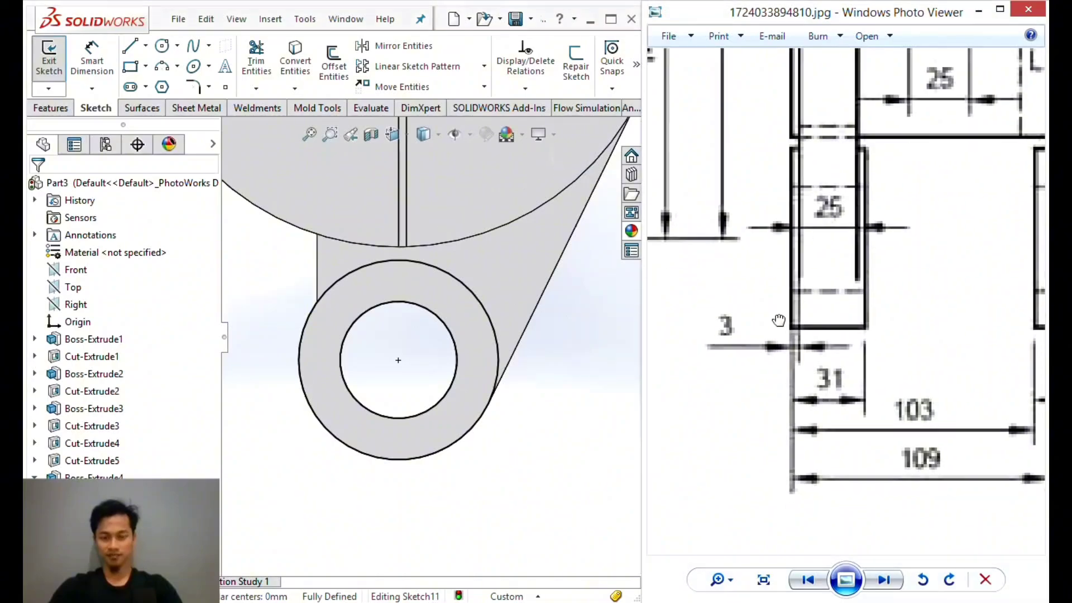
middle_click_drag(484, 370, 542, 384)
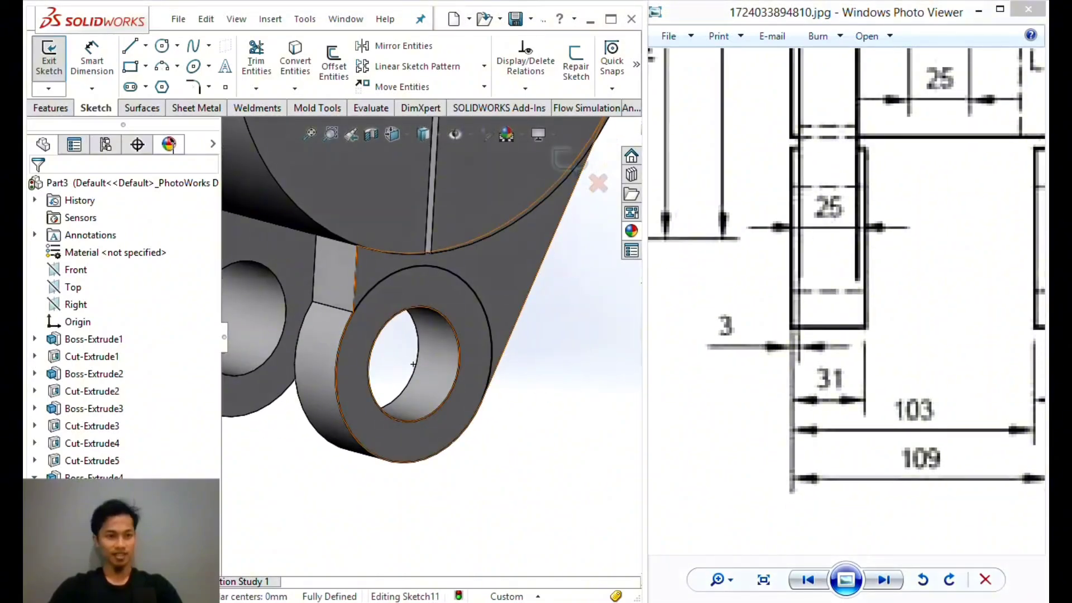
left_click(52, 108)
left_click(56, 64)
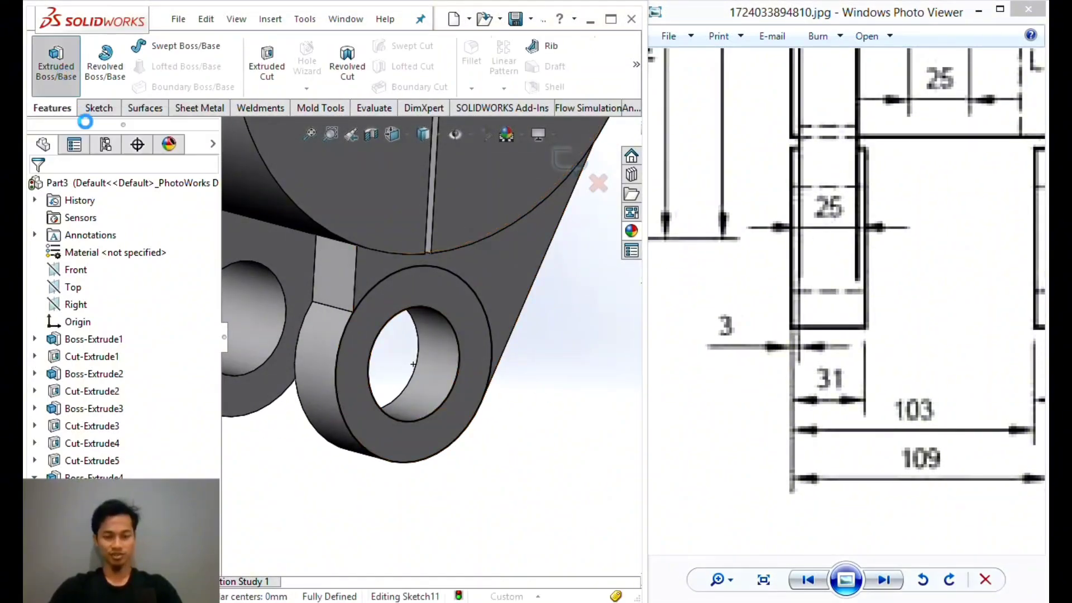
left_click(78, 285)
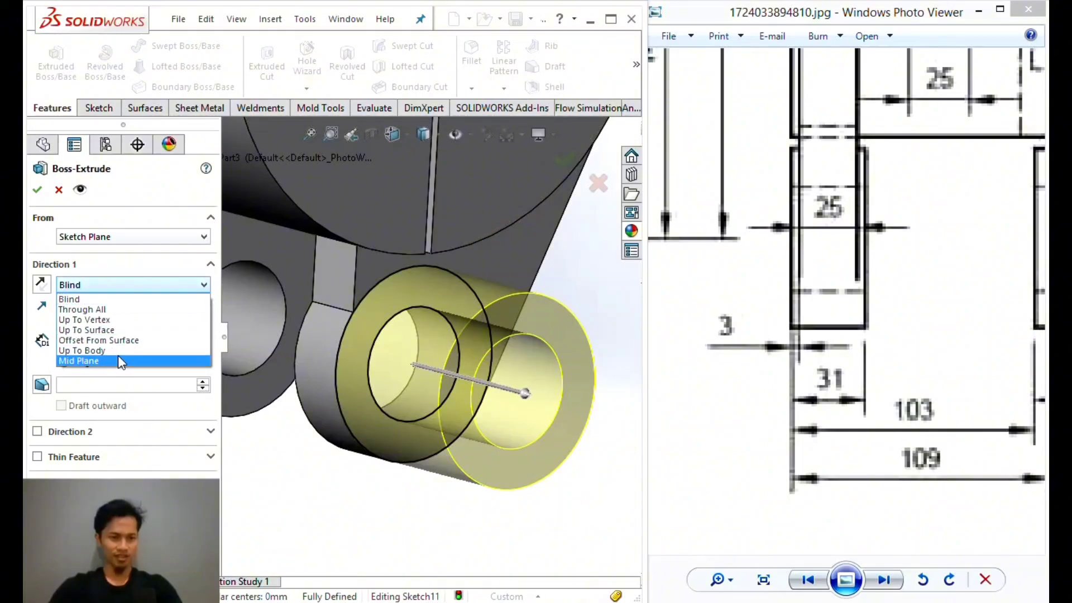
left_click(112, 329)
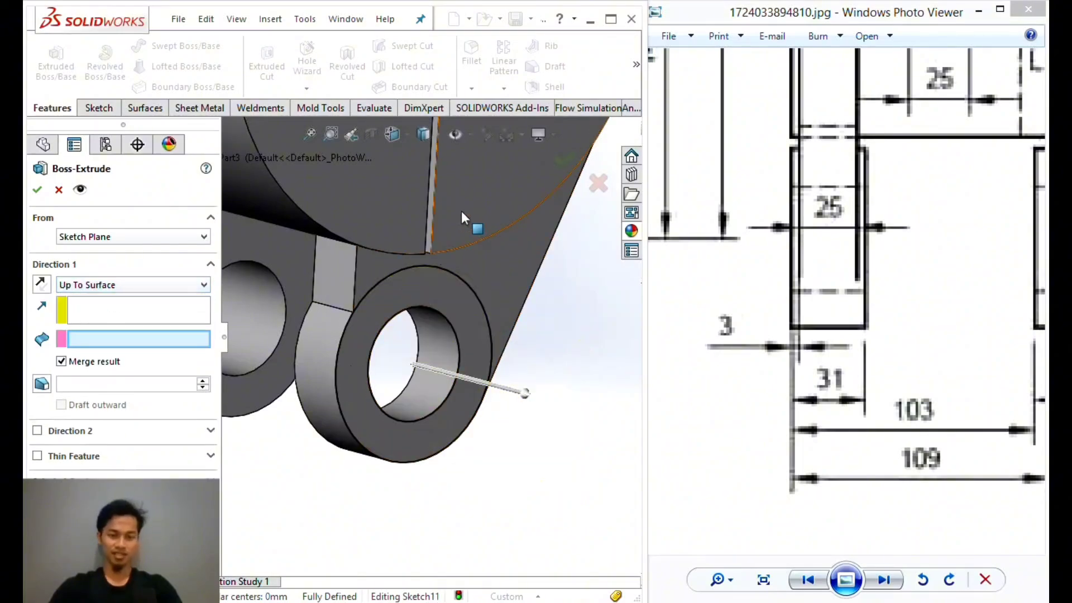
middle_click_drag(461, 211, 447, 230)
left_click(131, 286)
left_click(70, 299)
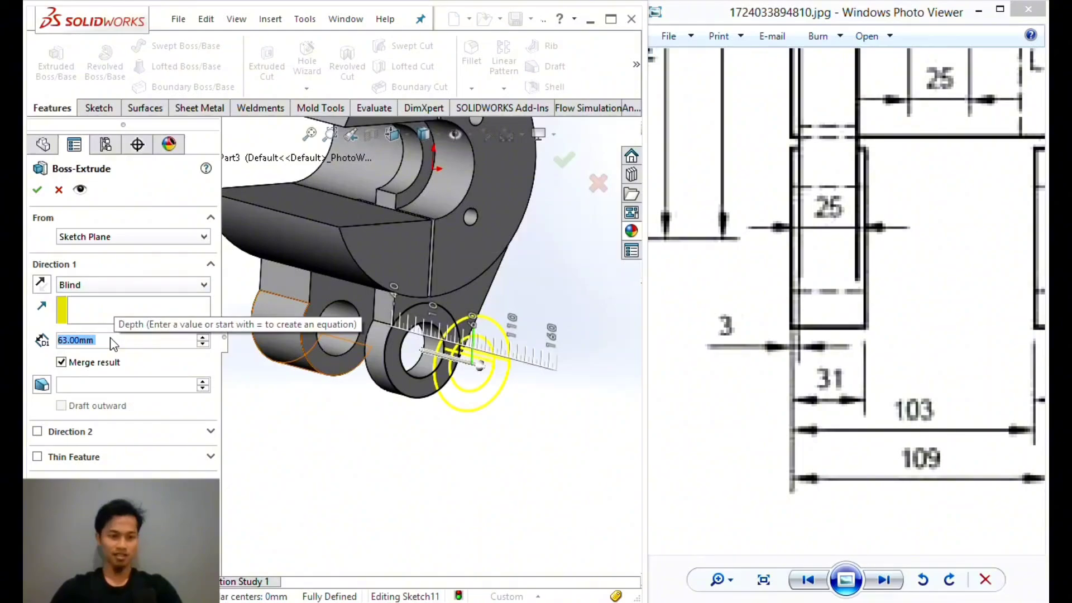
Set the ring's outward blind depth to 3 mm, end its second direction as Offset From Surface at the lug's inner face, and create the boss.
type("3")
key("Return")
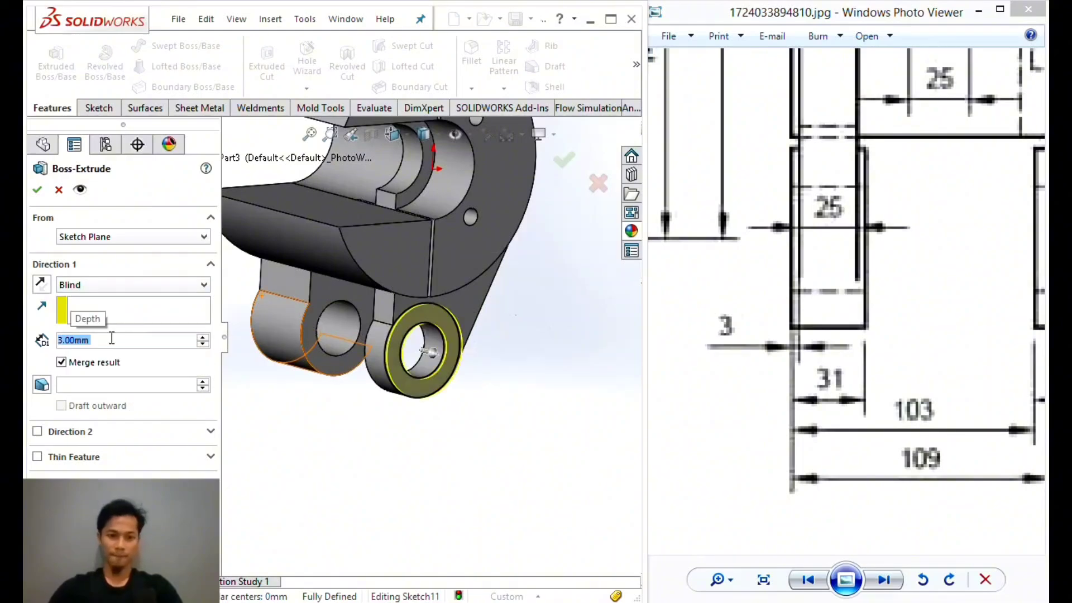
left_click(72, 437)
middle_click_drag(394, 394, 344, 397)
scroll(344, 396, "down", 2)
left_click(96, 451)
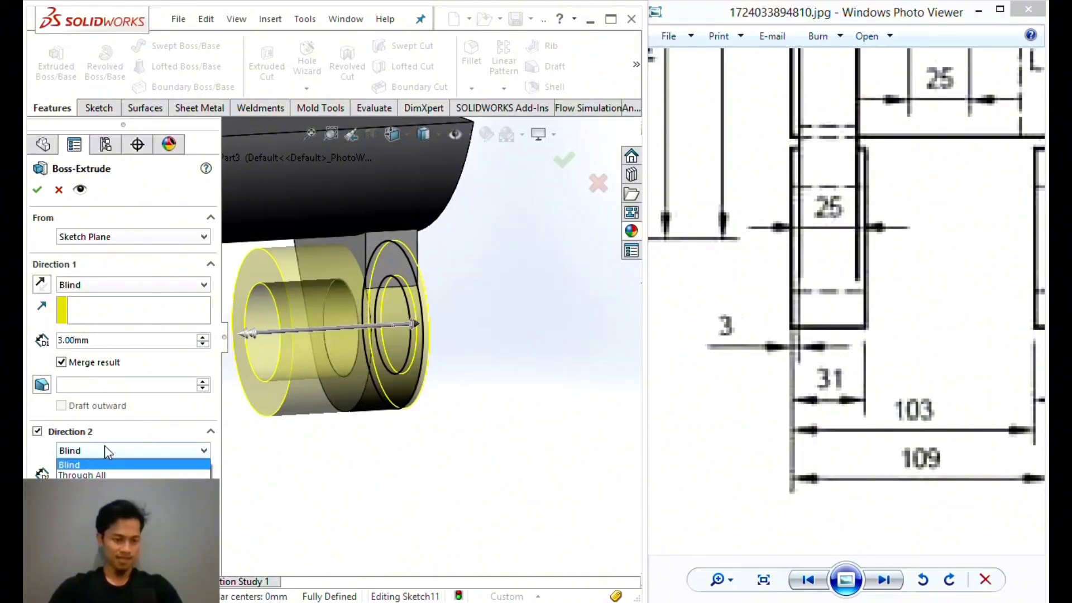
left_click(84, 505)
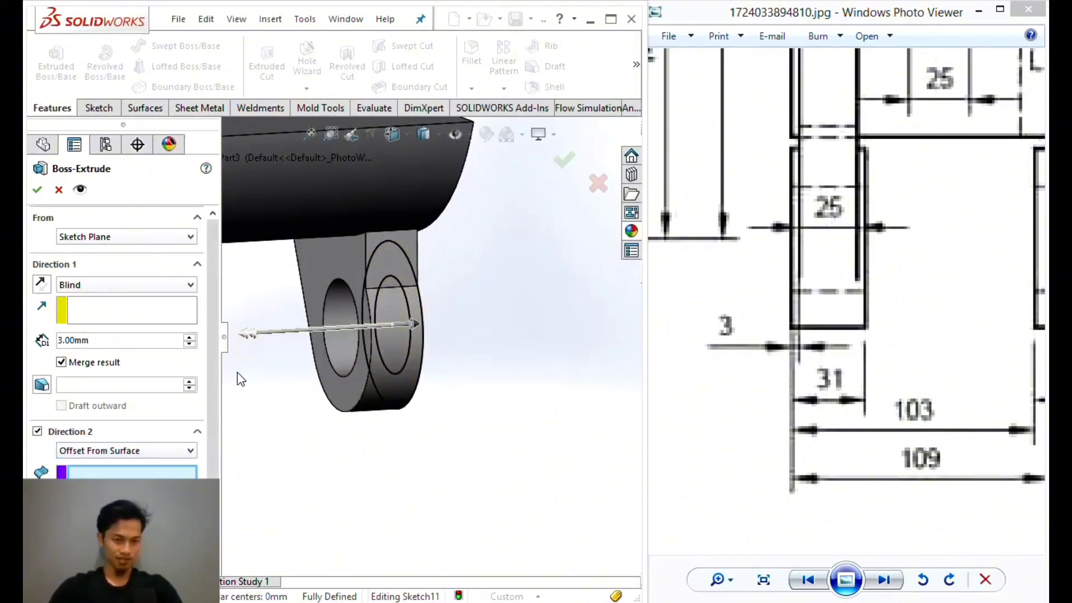
left_click(337, 270)
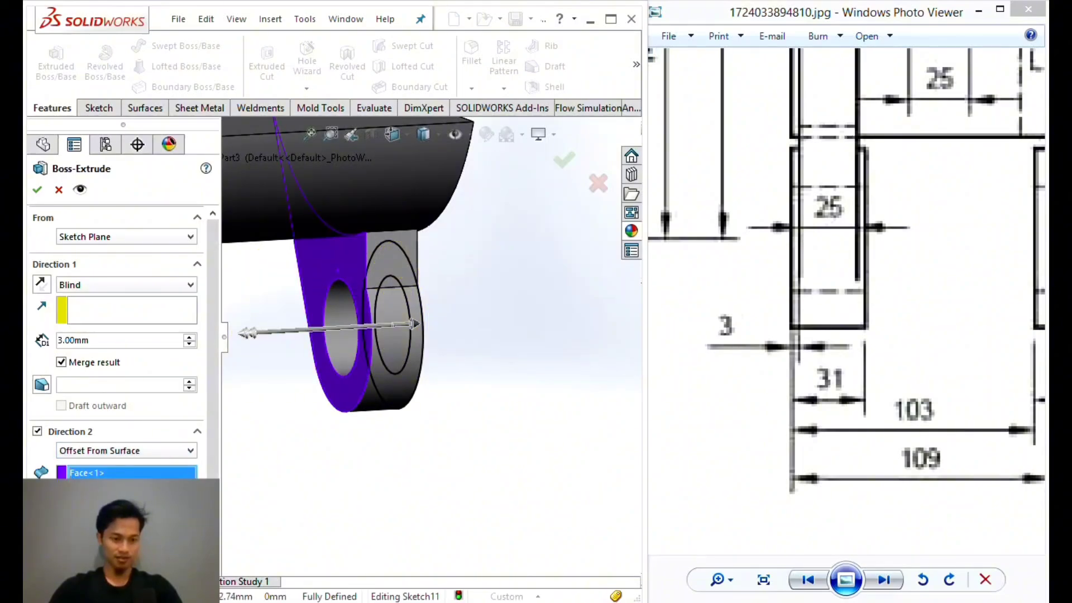
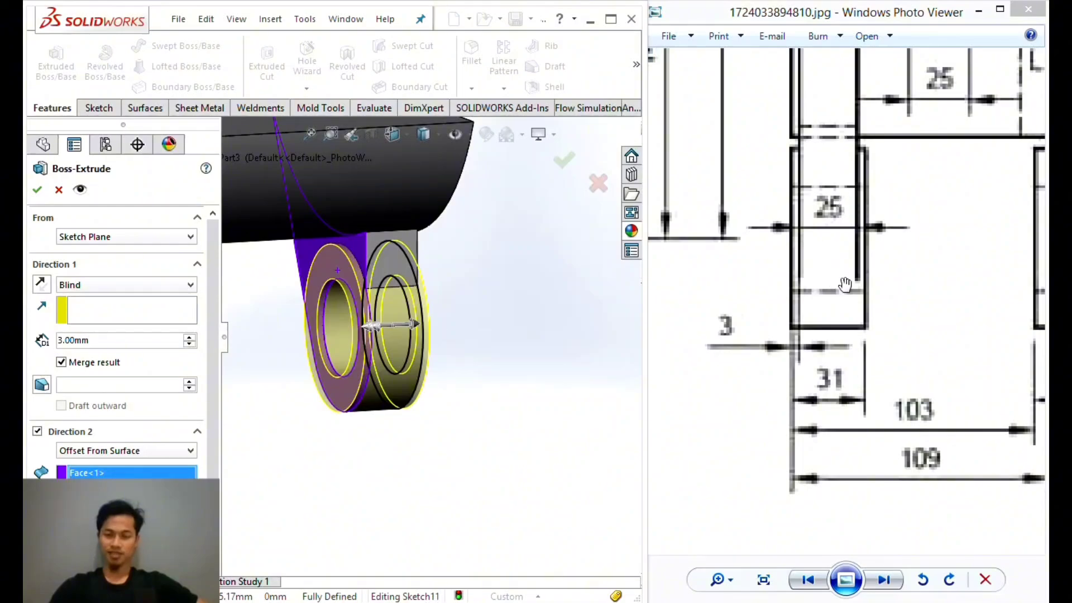
left_click(37, 188)
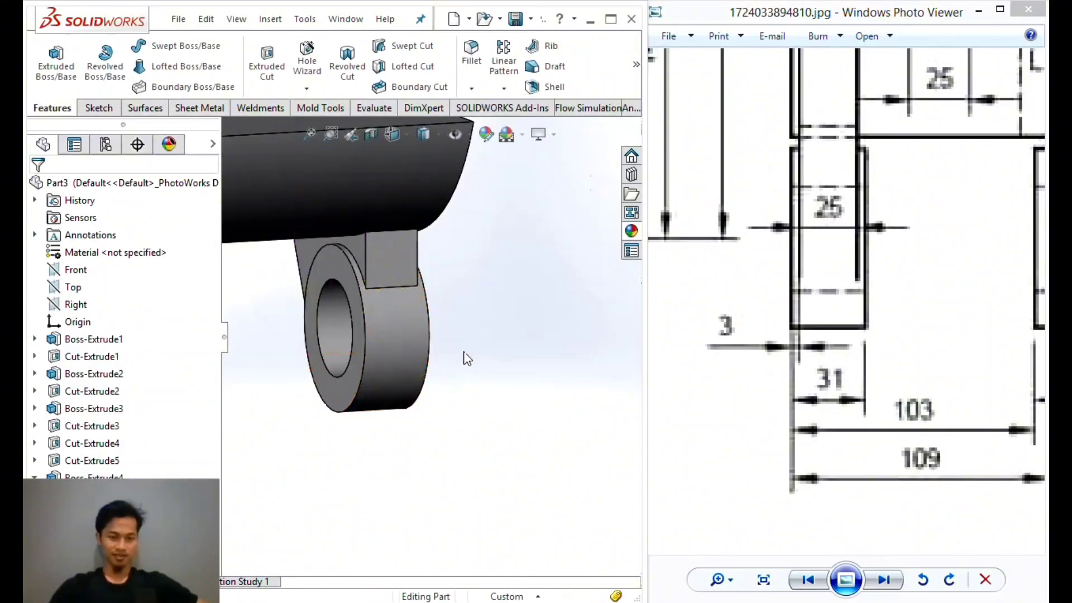
Sketch a ring on the 63 mm lug's outer end face from its hole edge and a concentric circle matching the lug's rounded edge.
middle_click_drag(466, 359, 342, 369)
scroll(341, 369, "down", 10)
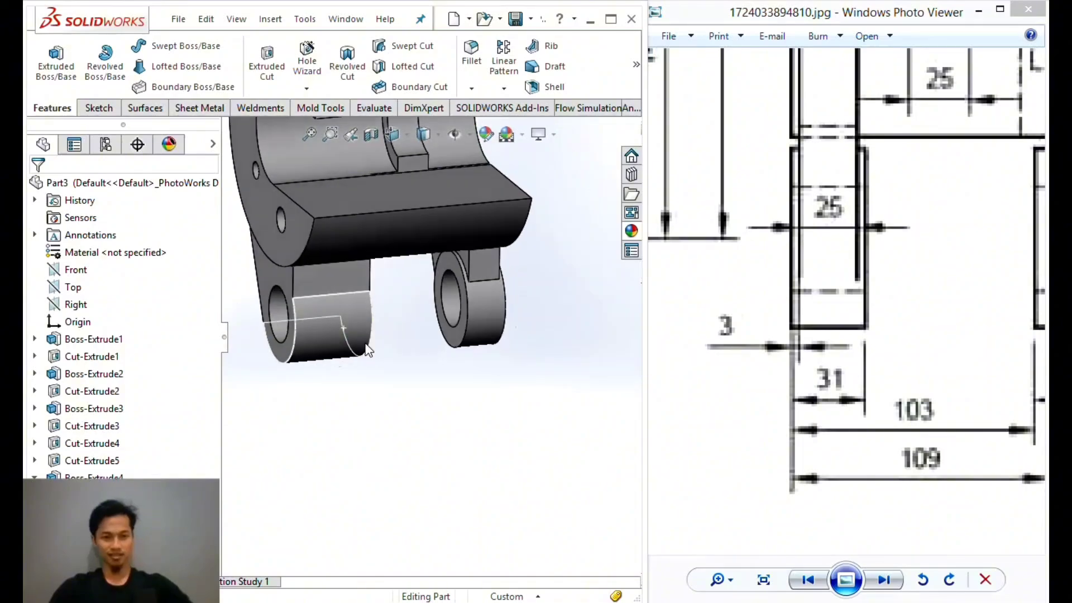
left_click(296, 271)
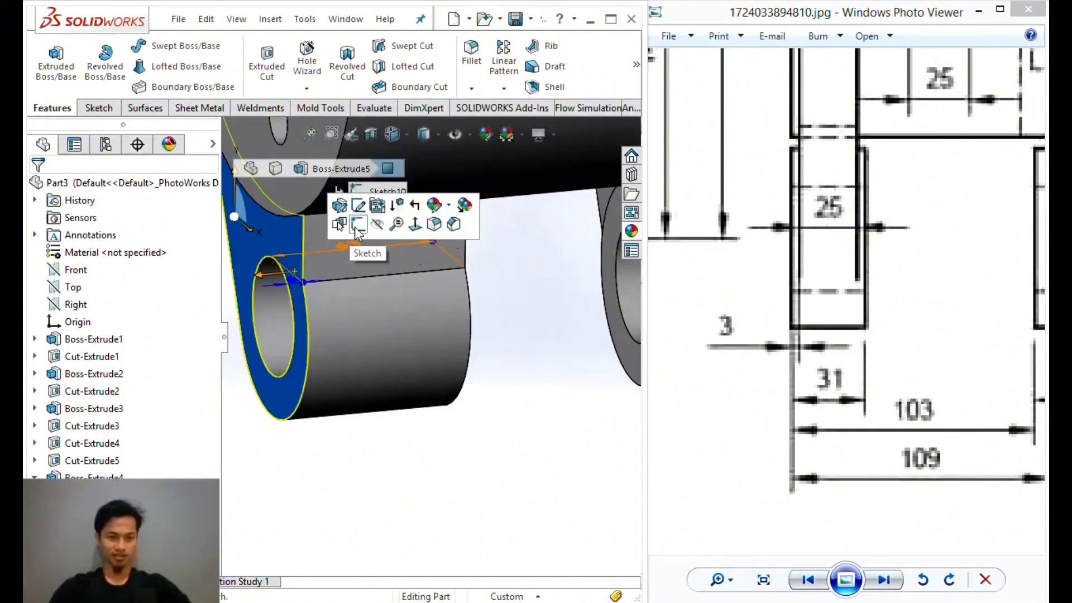
left_click(345, 236)
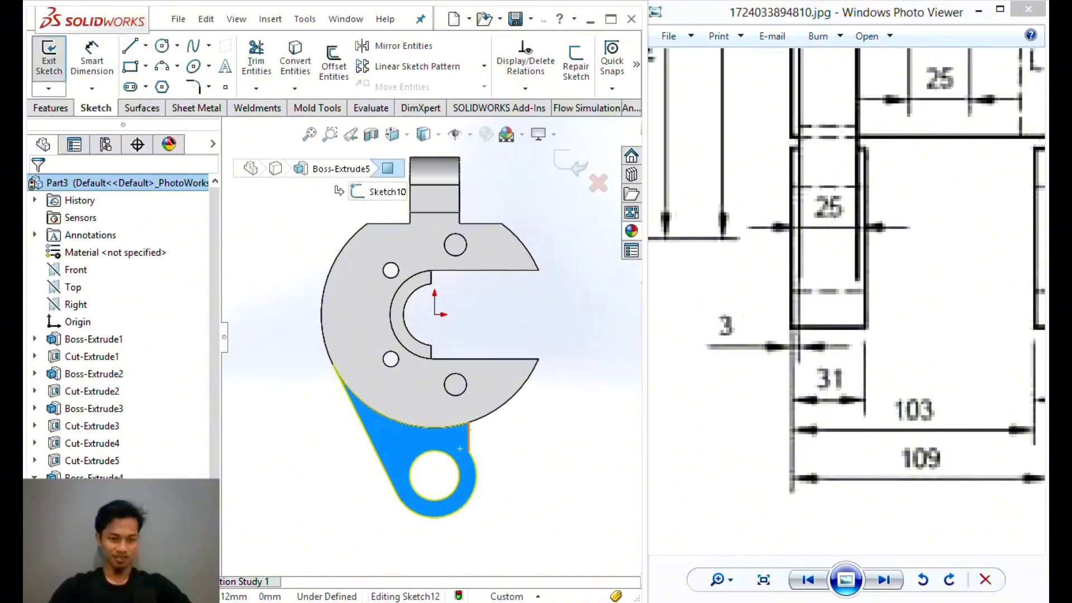
left_click(306, 53)
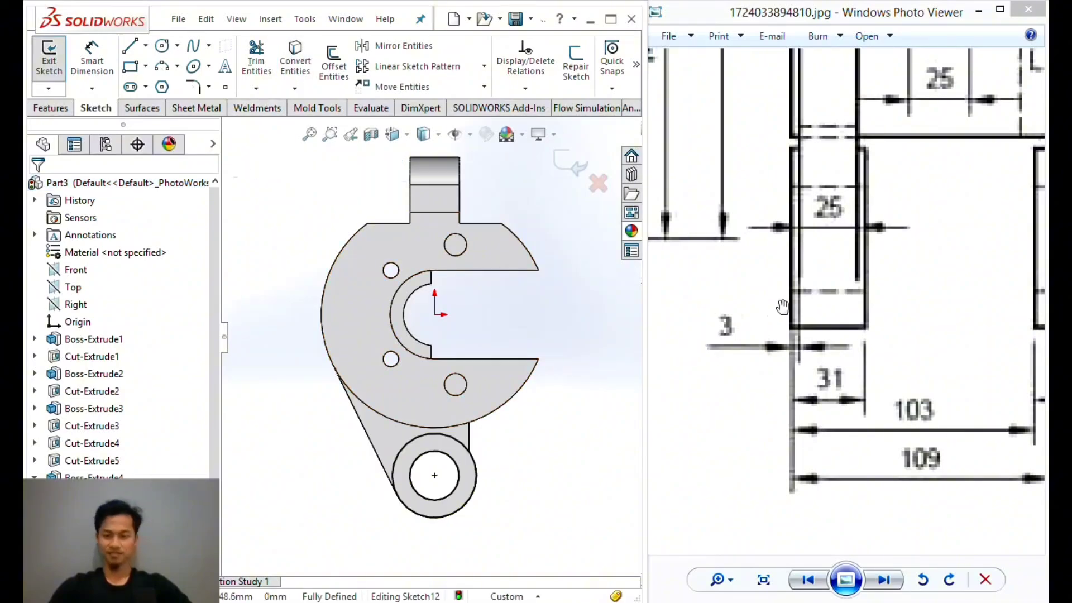
Begin a boss extrusion of the 63 mm lug's ring profile with an outward blind depth of 6 mm.
left_click_drag(931, 292, 826, 282)
left_click_drag(949, 267, 819, 297)
left_click_drag(952, 359, 899, 332)
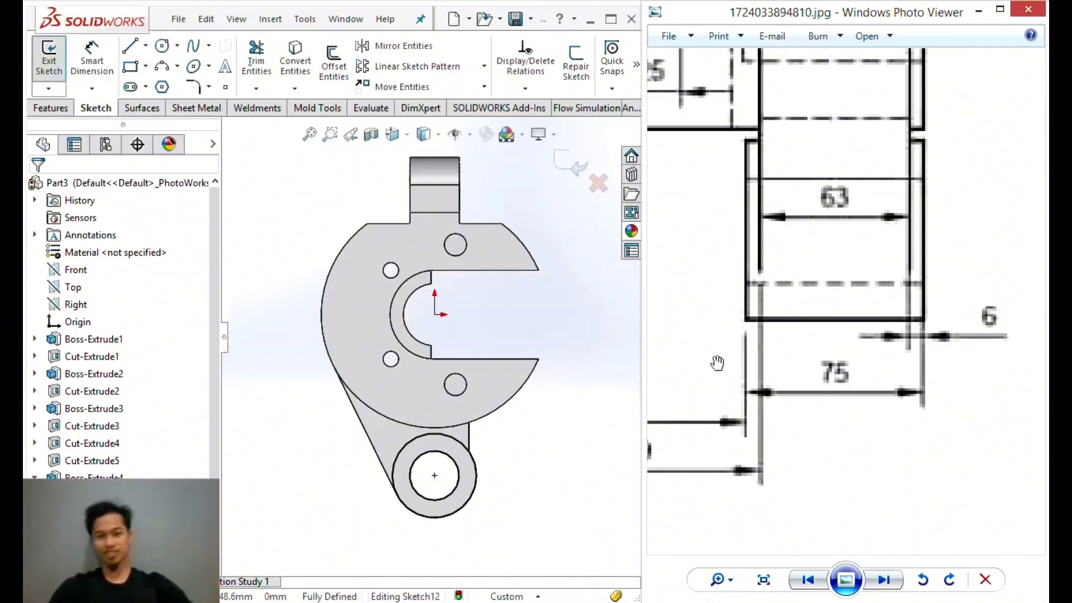
middle_click_drag(451, 431, 421, 468)
scroll(421, 470, "up", 3)
scroll(411, 371, "down", 5)
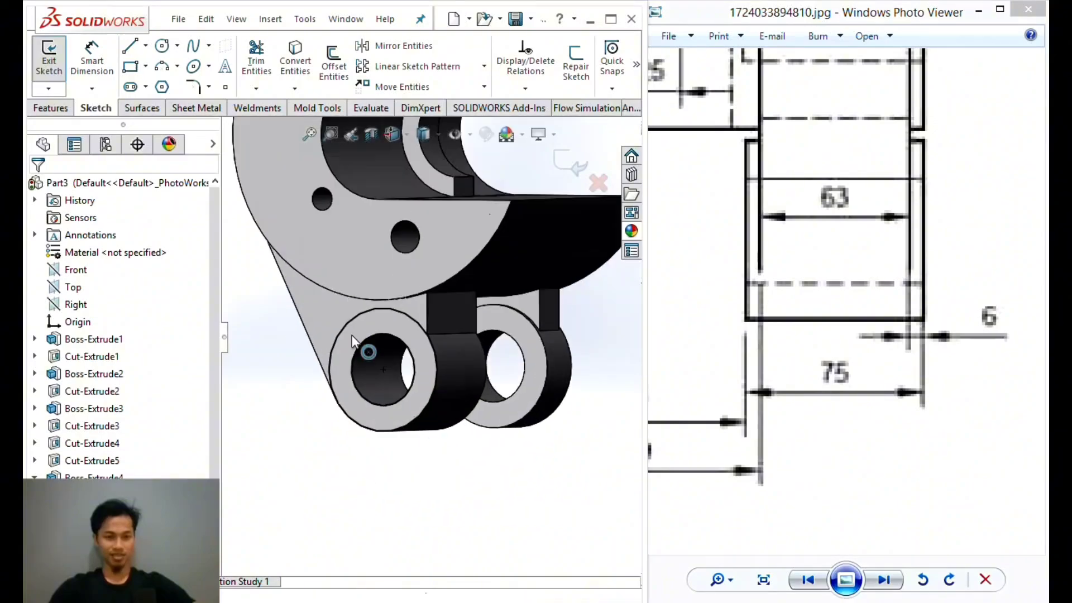
left_click(52, 111)
left_click(57, 66)
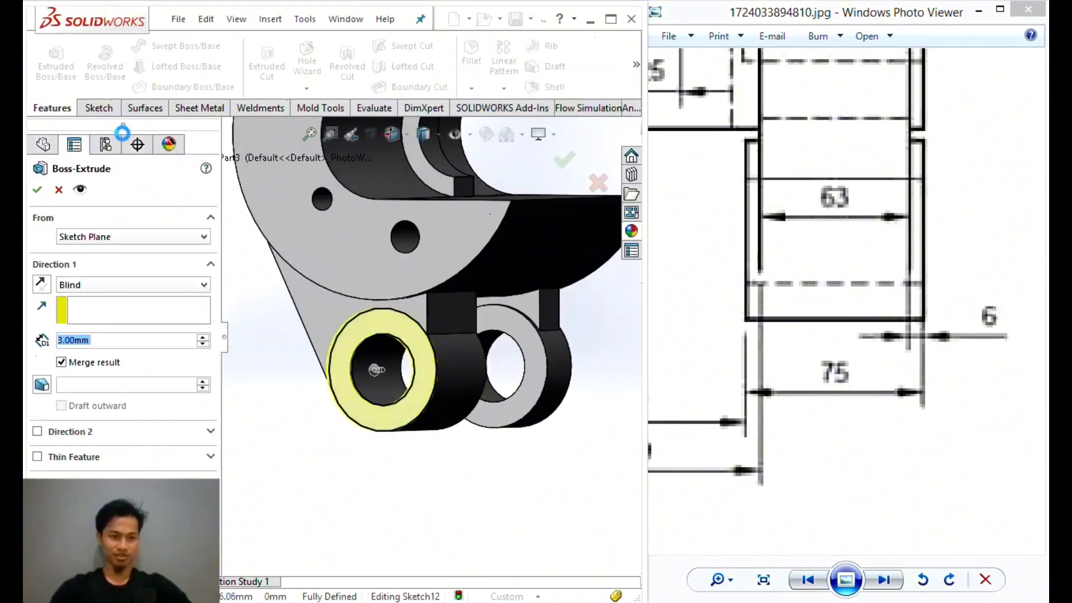
type("6")
key("Return")
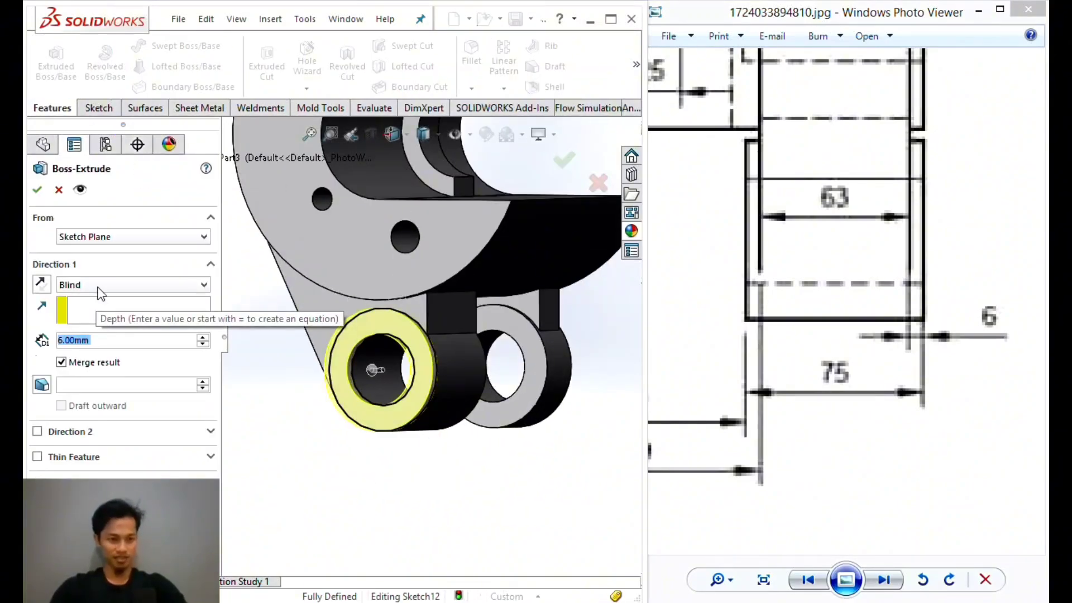
End the 63 mm lug ring's second direction as Offset From Surface at the lug's inner face and create the boss.
left_click(70, 431)
left_click(106, 448)
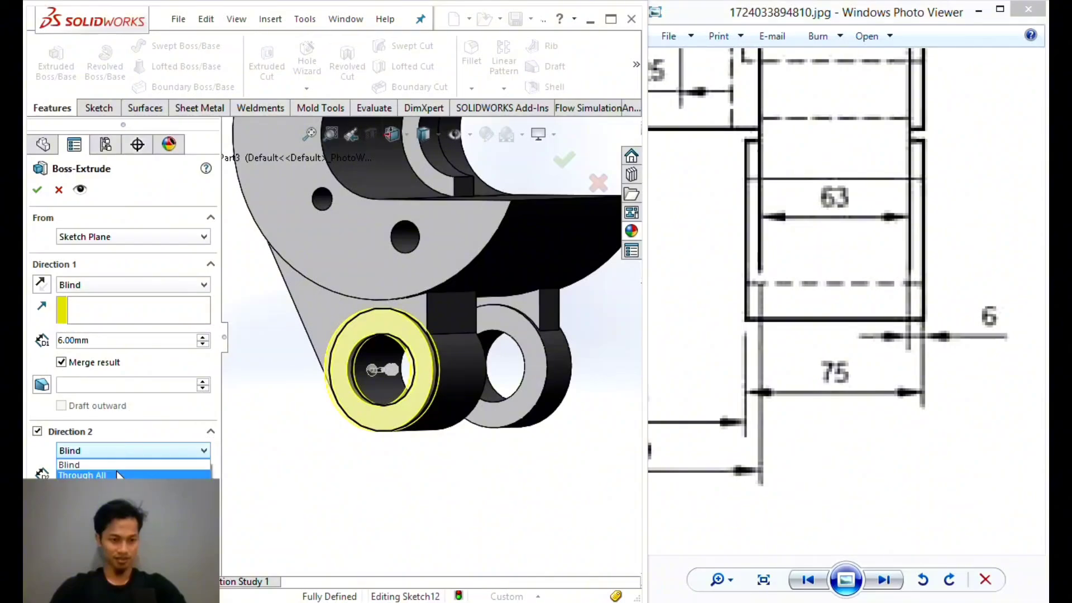
left_click(115, 515)
middle_click_drag(421, 406, 435, 401)
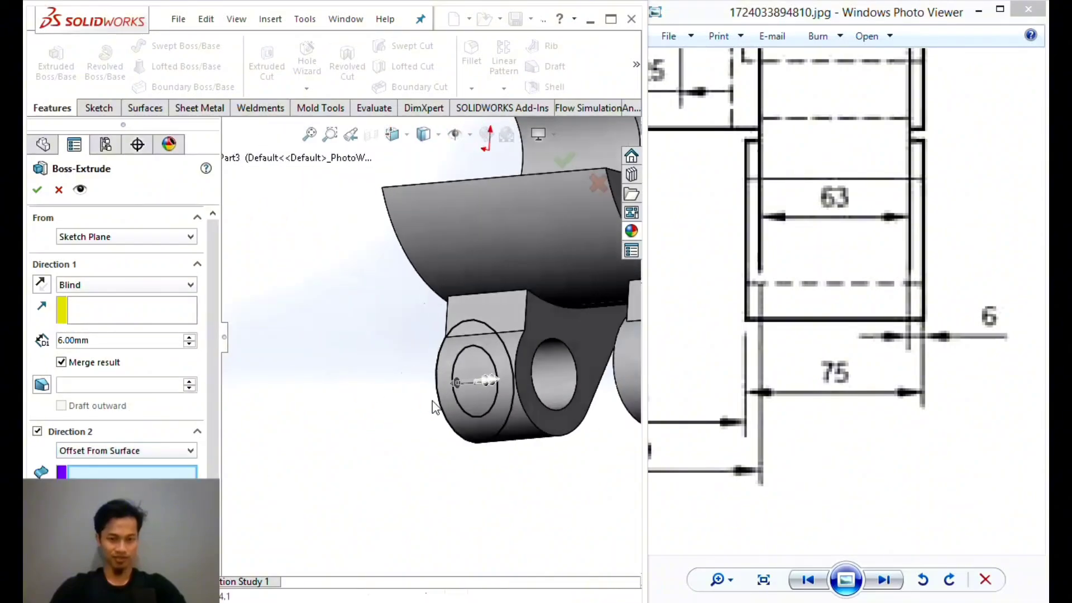
left_click(551, 334)
scroll(527, 353, "down", 2)
middle_click_drag(527, 353, 537, 354)
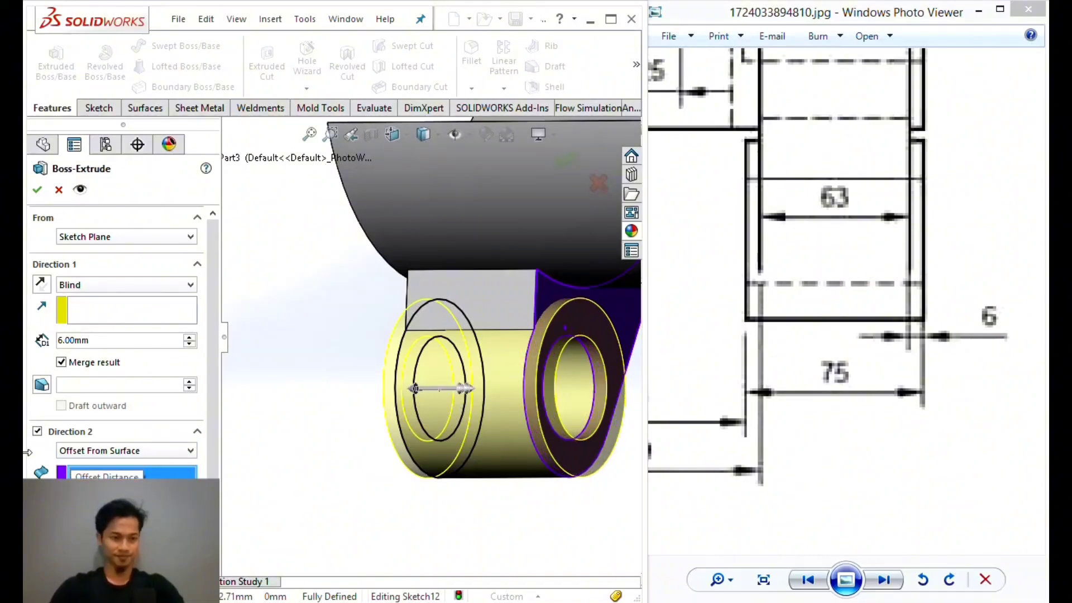
left_click(37, 189)
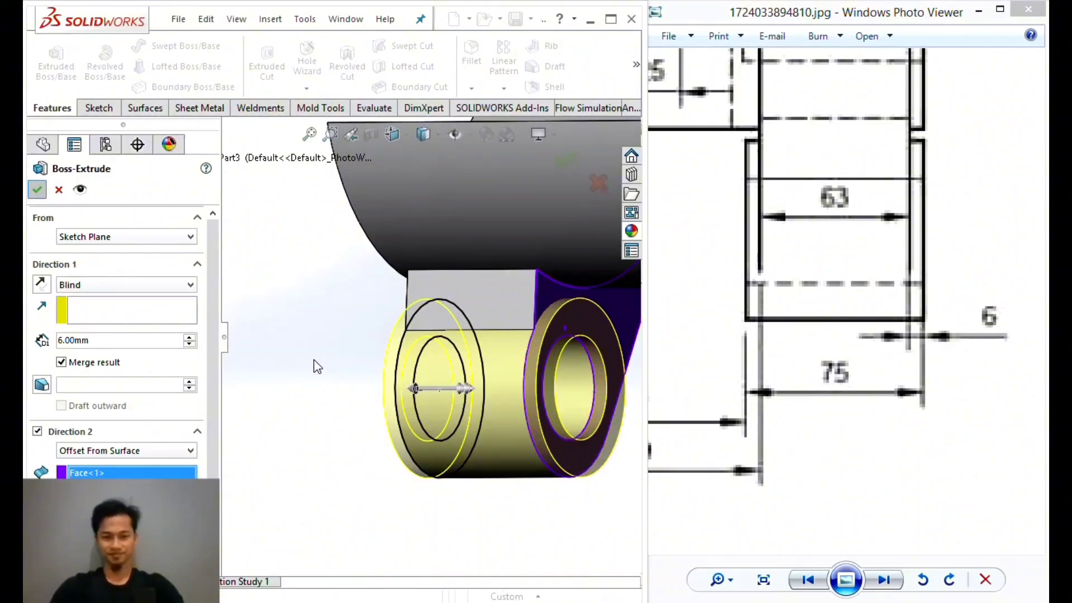
Compare the model in isometric view with the reference drawing's full isometric view.
scroll(464, 326, "up", 5)
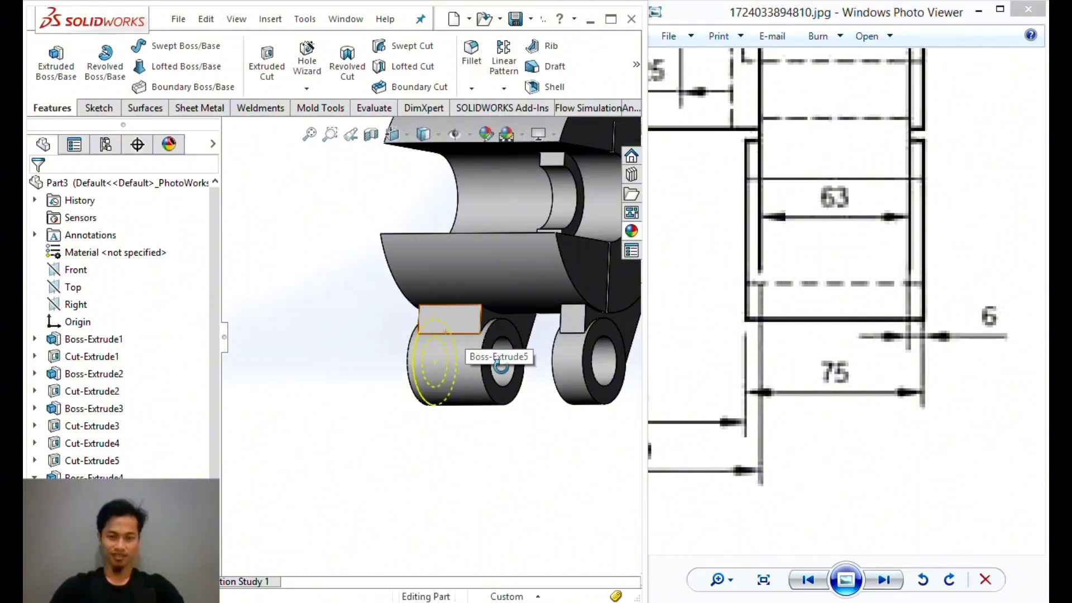
middle_click_drag(487, 364, 354, 333)
key("space")
left_click(380, 303)
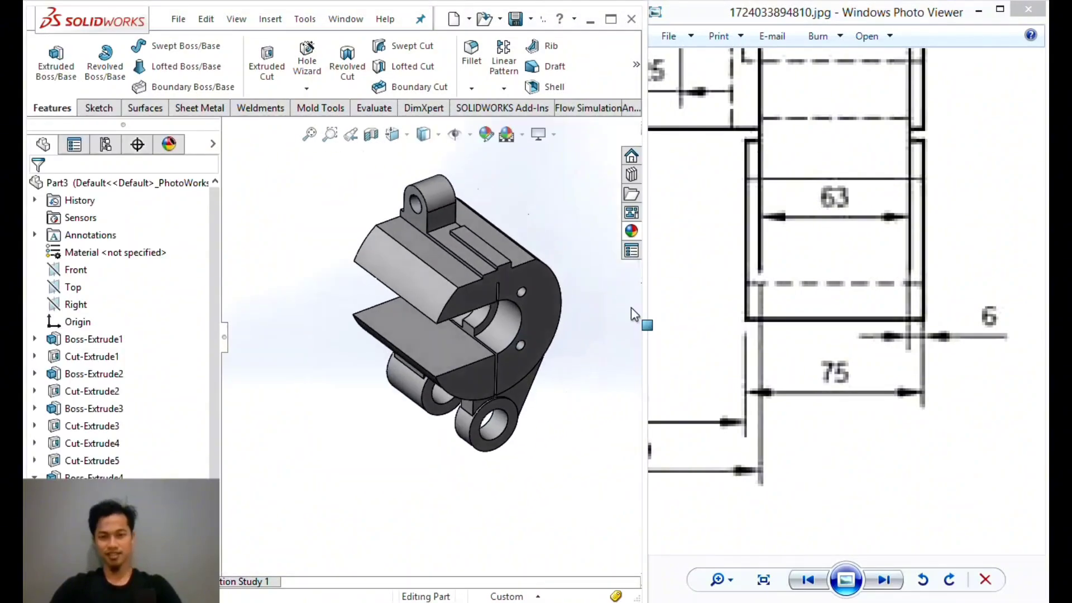
scroll(557, 328, "down", 3)
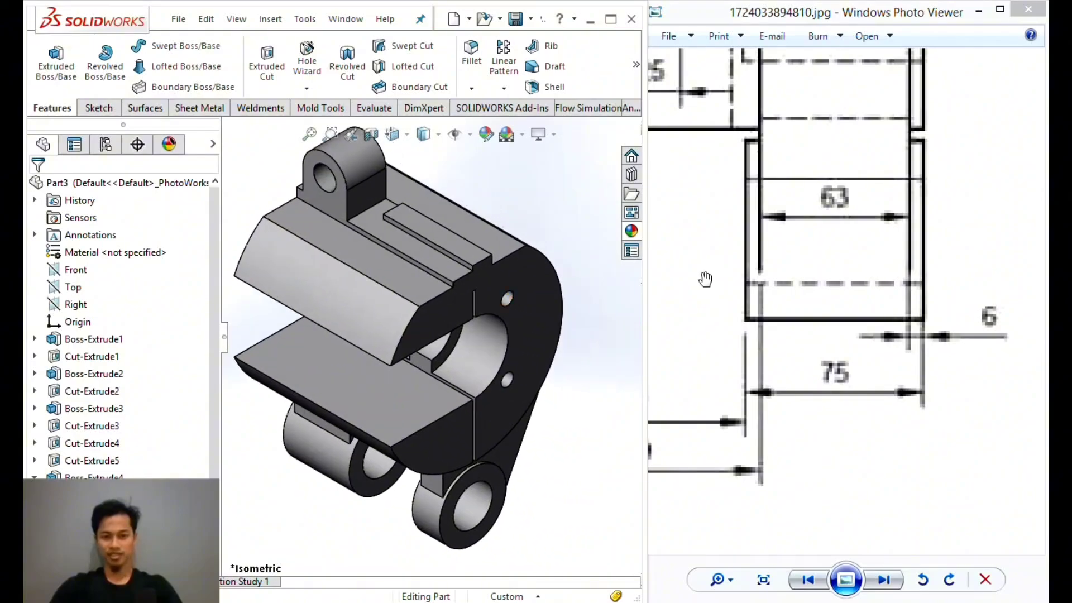
left_click(225, 339)
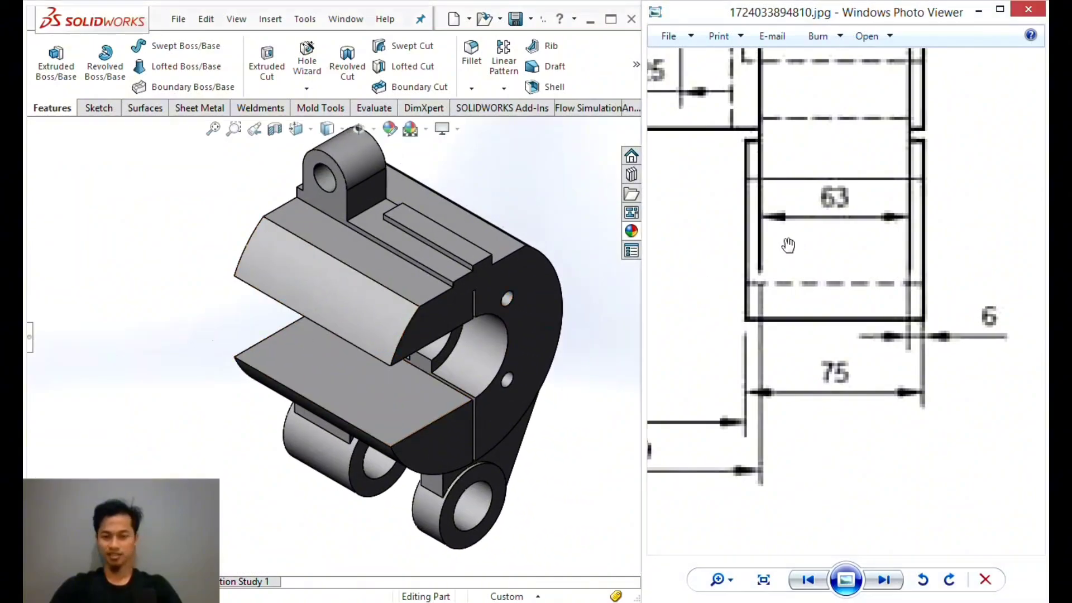
scroll(788, 246, "down", 4)
mouse_move(789, 246)
left_mouse_down()
mouse_move(698, 285)
mouse_move(690, 386)
left_mouse_up()
left_click_drag(862, 125, 868, 306)
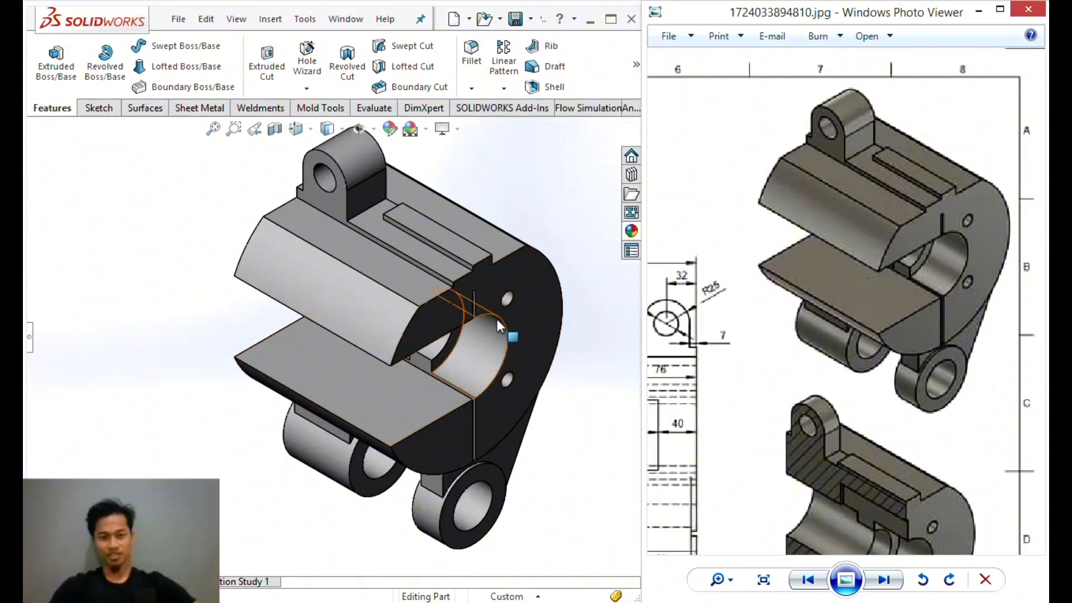
Section the model along the Front plane and compare it with the drawing's sectioned isometric view.
left_click(30, 341)
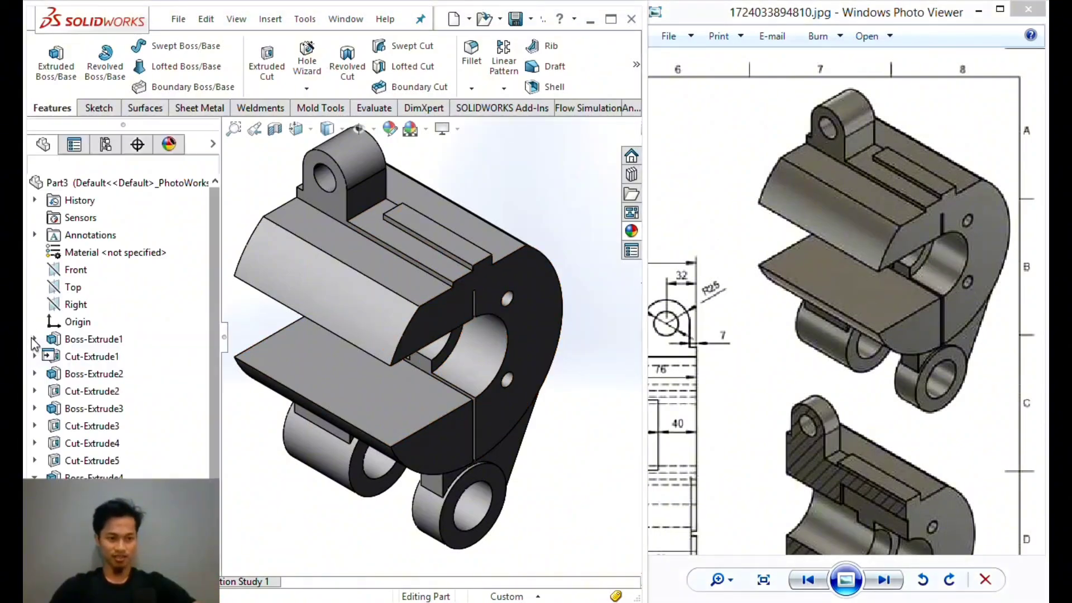
left_click(82, 270)
left_click(371, 134)
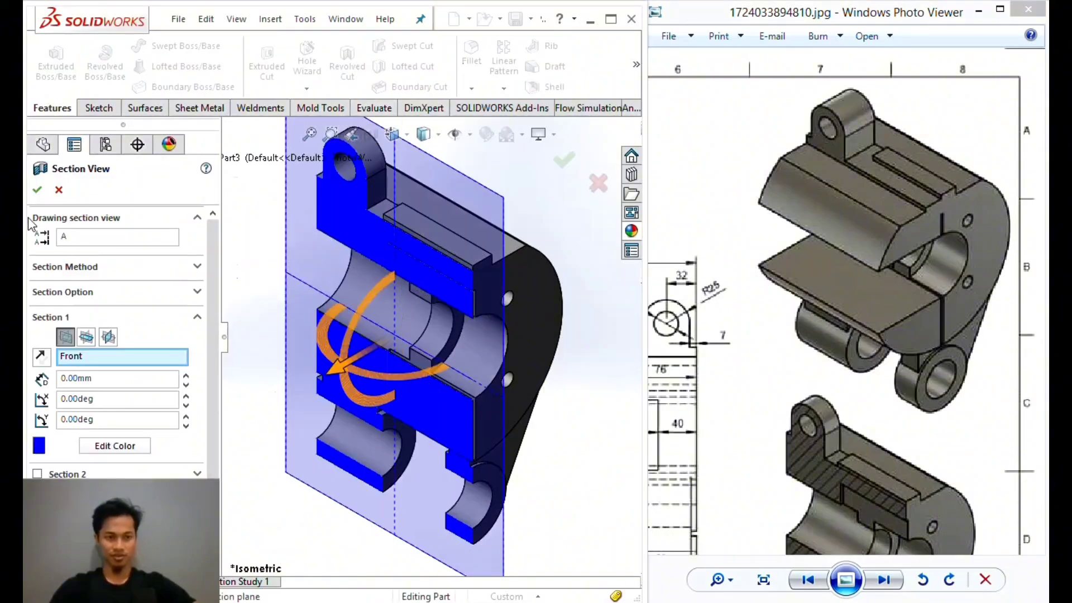
left_click(59, 190)
left_click(224, 337)
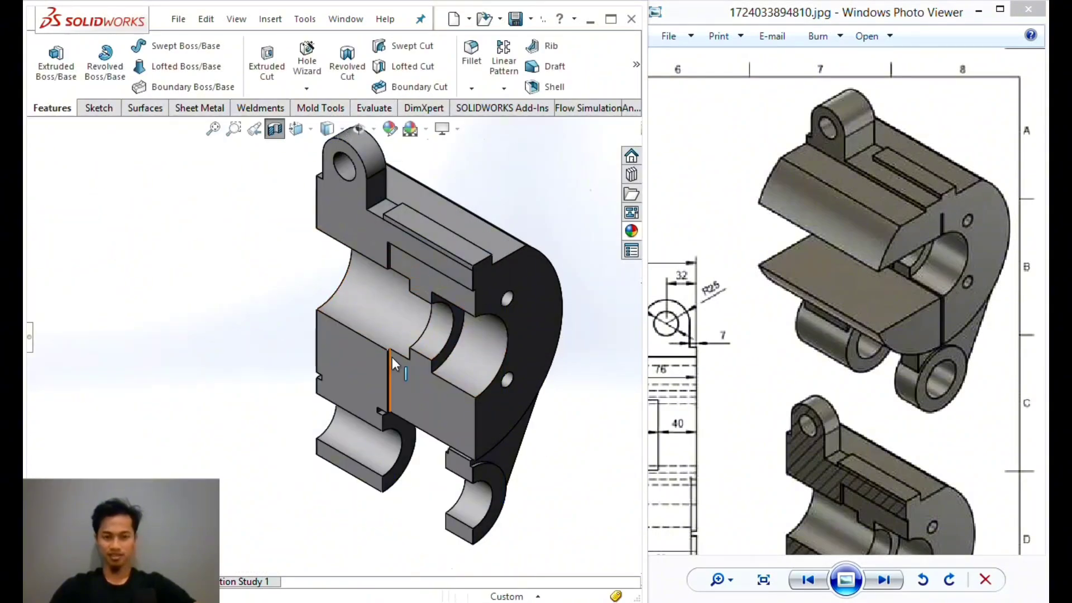
left_click(391, 356)
left_click(567, 357)
middle_click_drag(507, 358, 443, 345, "ctrl")
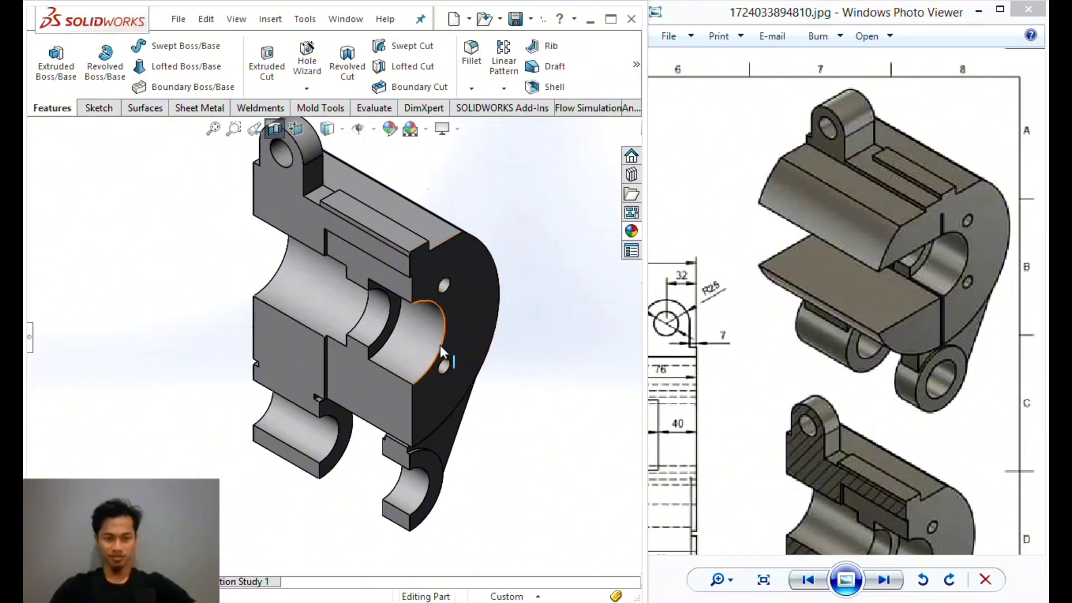
scroll(441, 344, "down", 2)
mouse_move(796, 338)
left_mouse_down()
mouse_move(771, 170)
mouse_move(777, 78)
left_mouse_up()
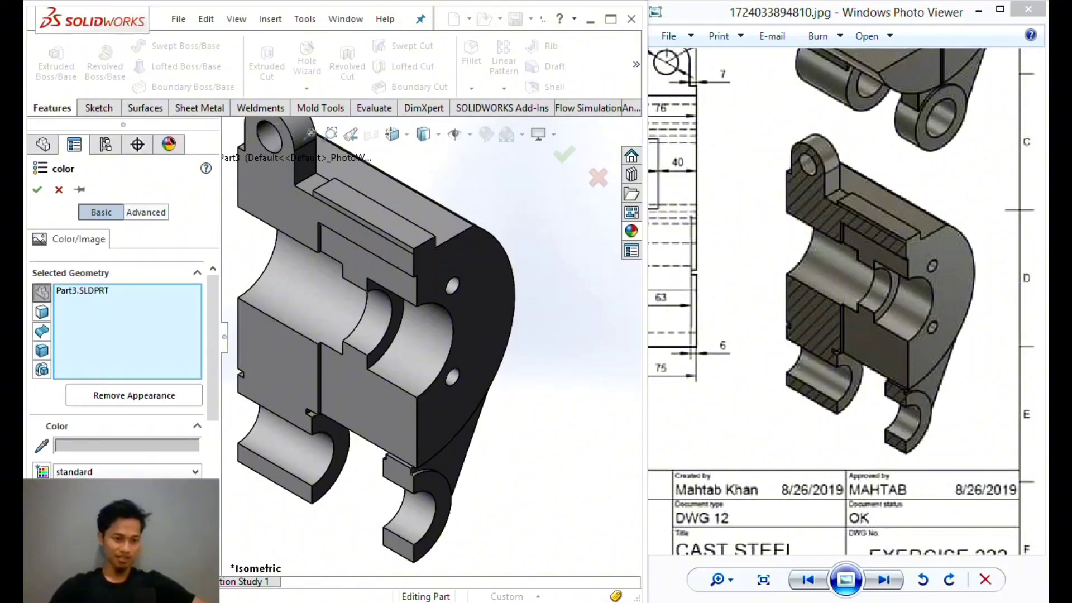
Apply a light orange-brown colour to the whole part and turn off the section view.
left_click(37, 189)
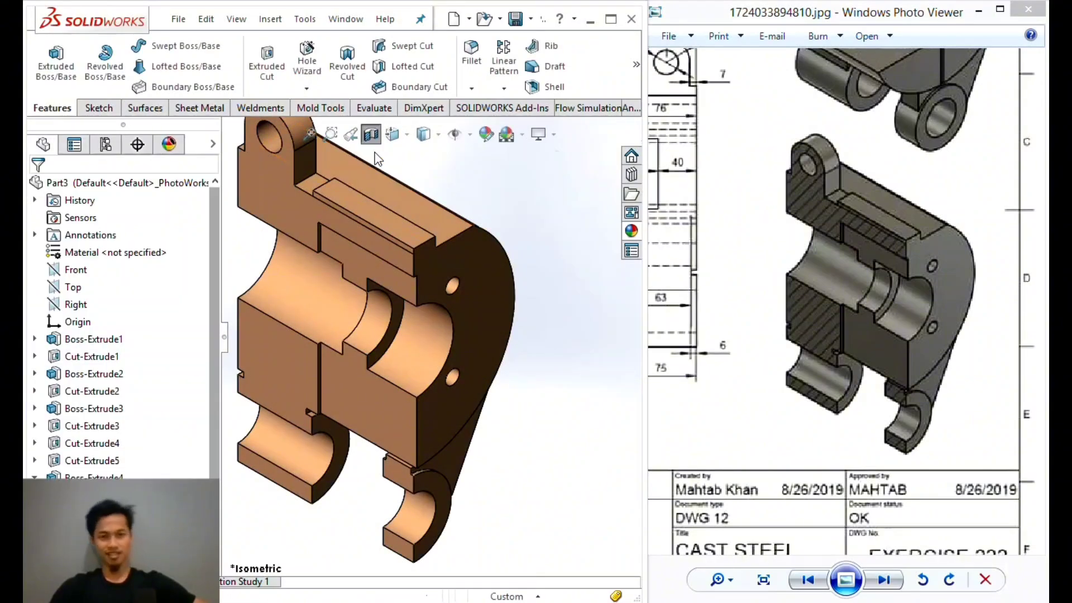
middle_click_drag(334, 312, 477, 329)
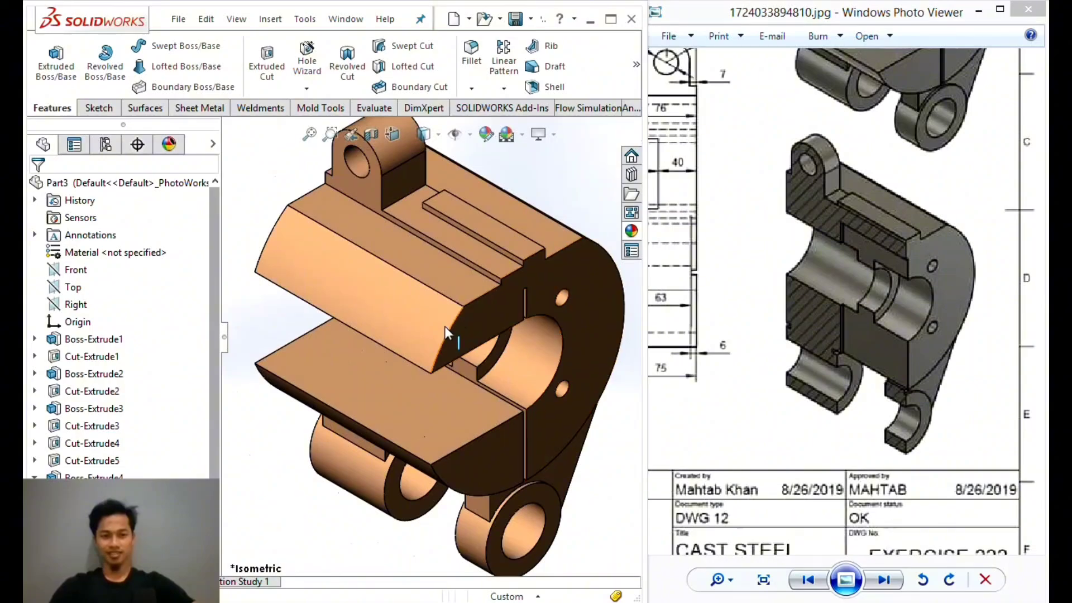
scroll(444, 328, "up", 1)
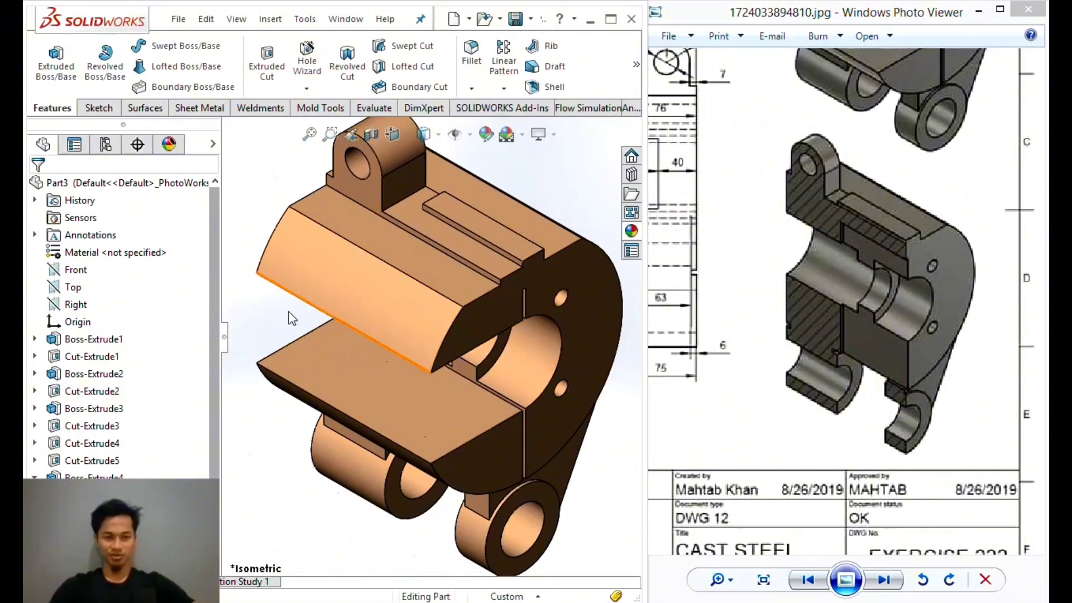
left_click(225, 337)
middle_click_drag(394, 309, 394, 305)
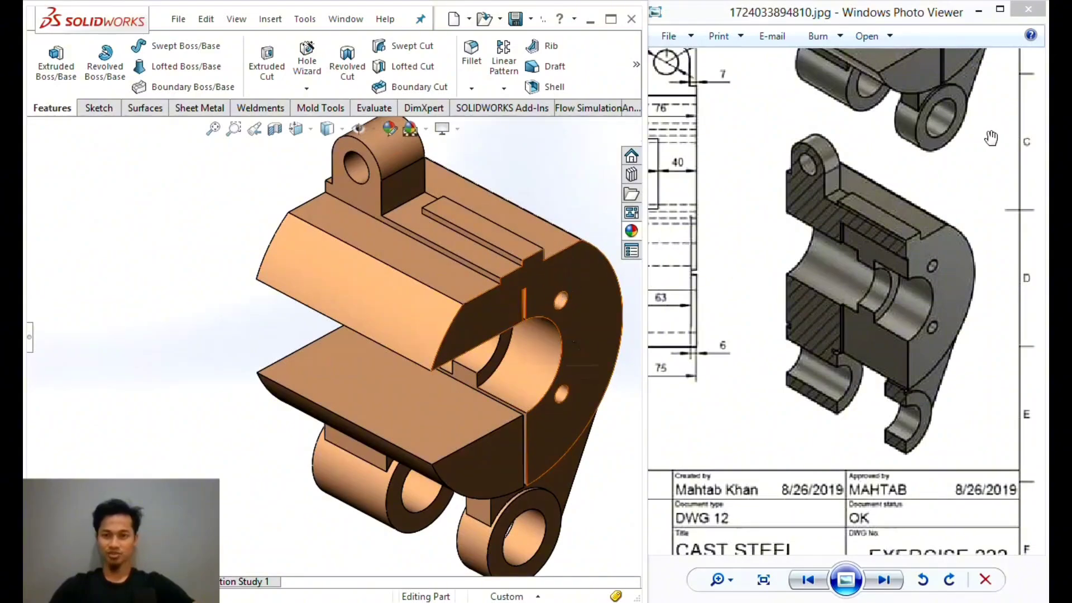
Inspect the coloured part from the front, back and isometric directions against the drawing's isometric and side views.
left_click_drag(991, 138, 988, 394)
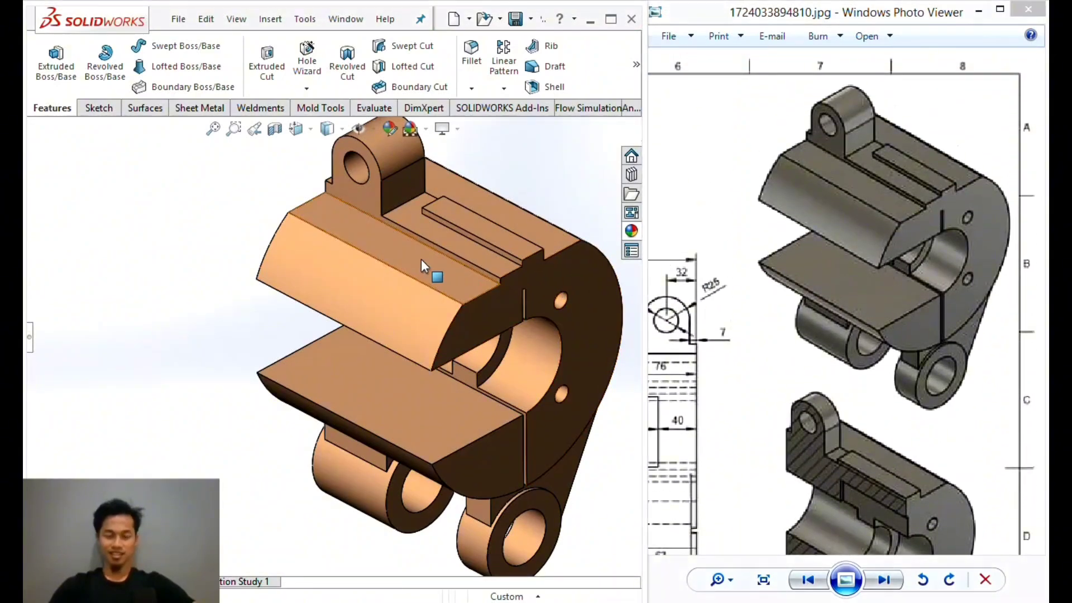
middle_click_drag(421, 259, 568, 302)
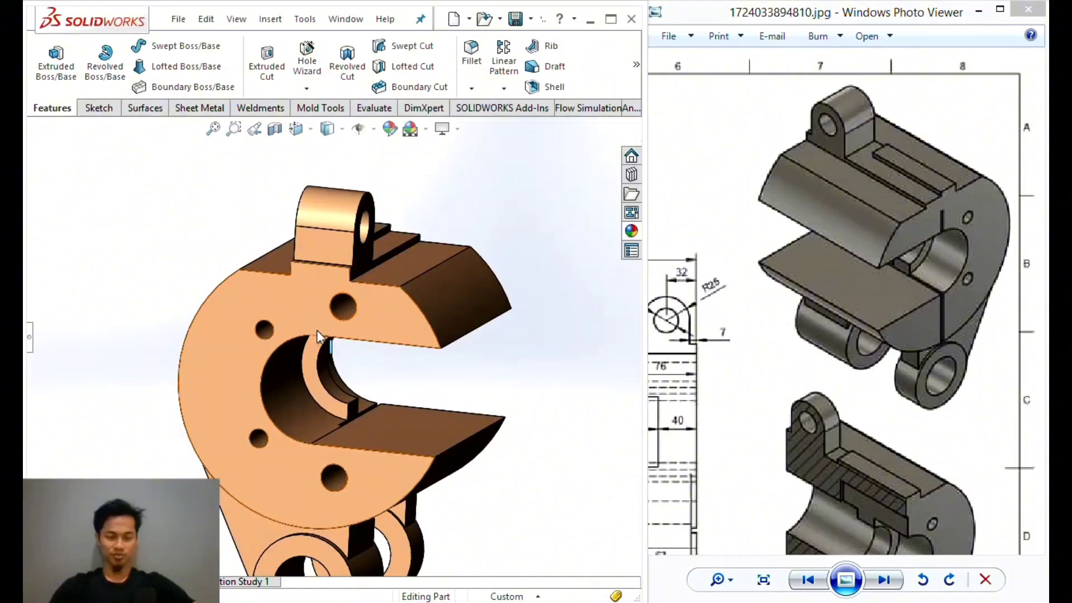
middle_click_drag(317, 330, 414, 328)
left_click_drag(754, 249, 867, 178)
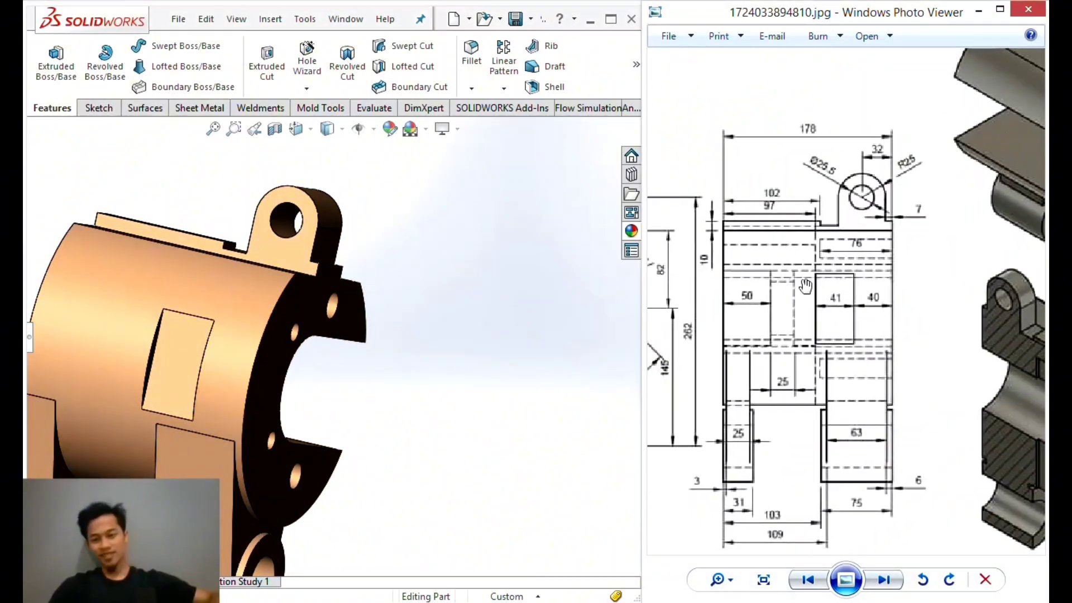
middle_click_drag(377, 387, 276, 367)
key("space")
left_click(357, 244)
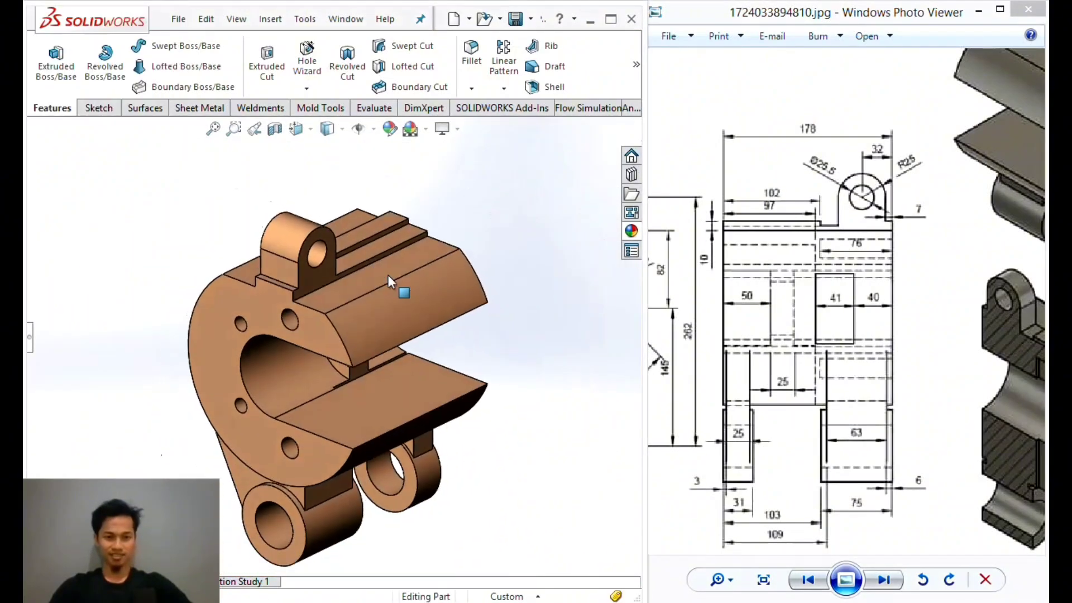
middle_click_drag(388, 274, 316, 269)
key("space")
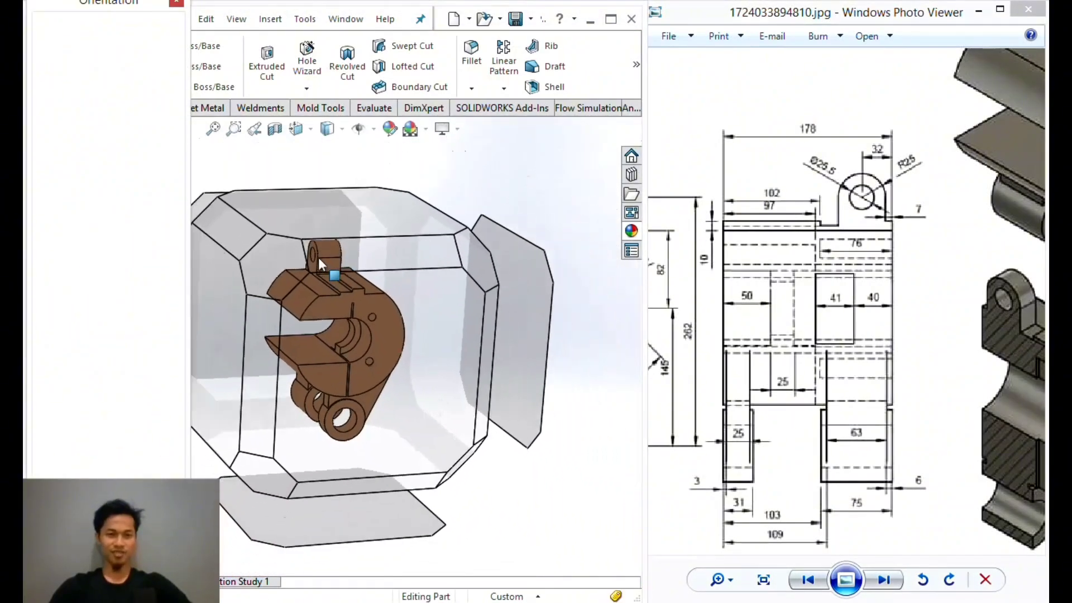
left_click(294, 265)
scroll(396, 353, "down", 4)
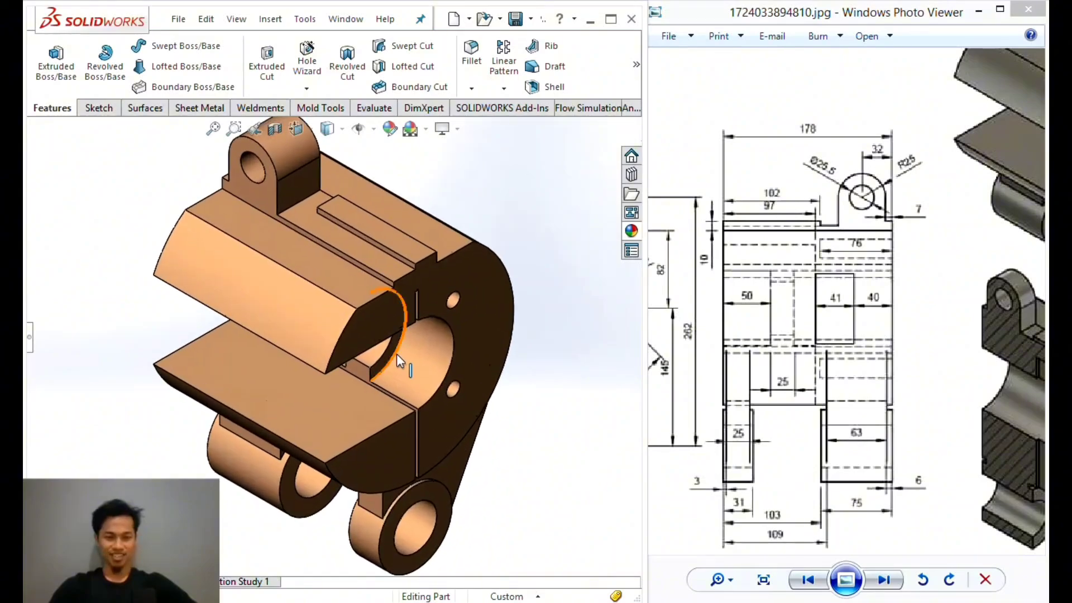
middle_click_drag(400, 352, 423, 354, "ctrl")
scroll(423, 353, "up", 3)
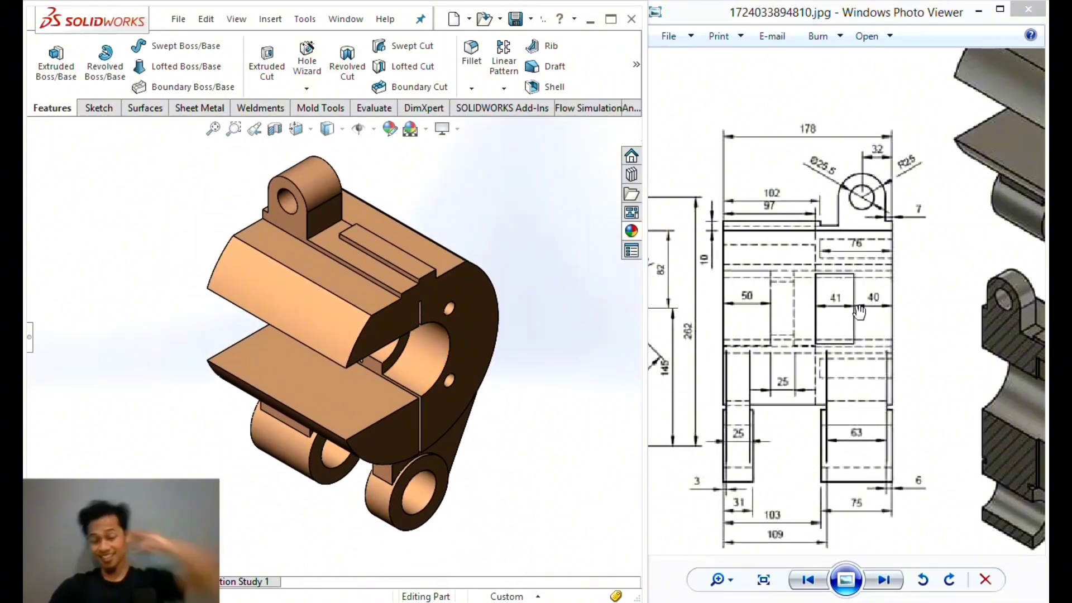
Examine the dimensions in the drawing's side, front and section views to check them against the model.
left_click(836, 300)
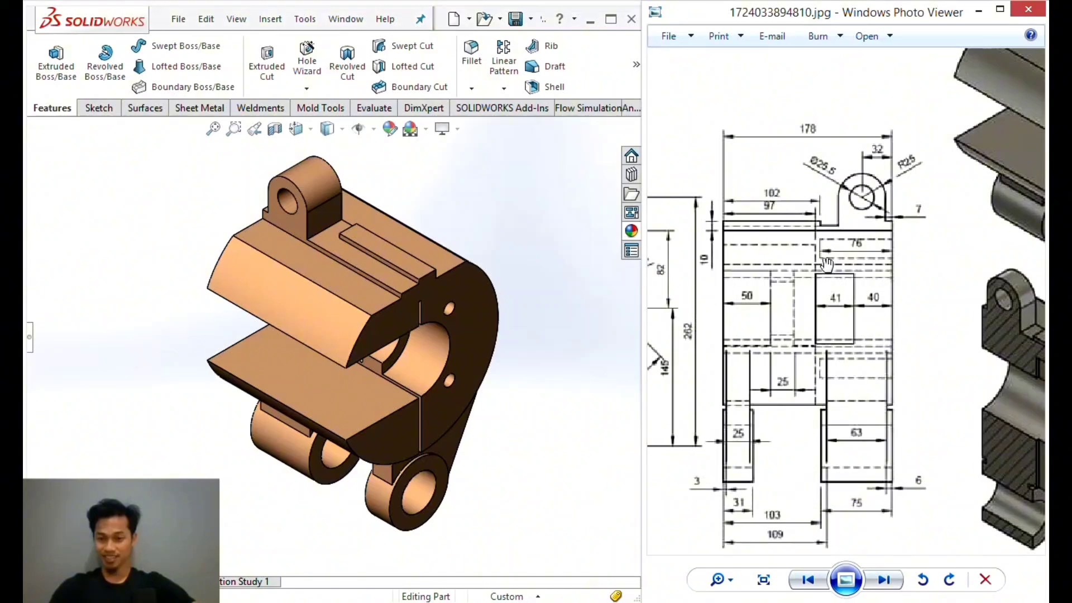
scroll(860, 293, "up", 3)
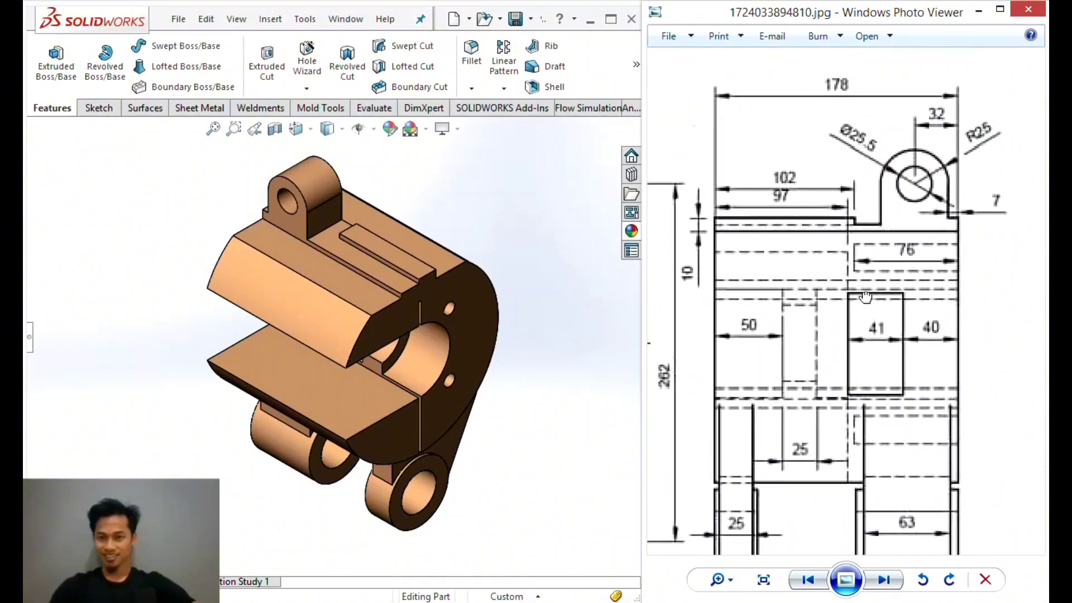
left_click_drag(865, 297, 864, 244)
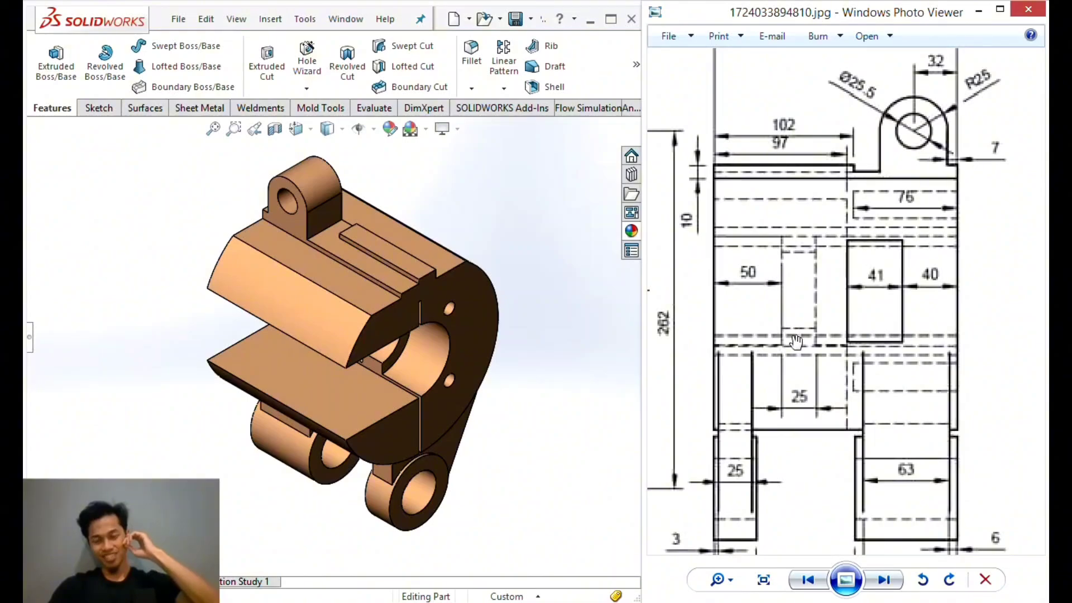
left_click_drag(796, 342, 860, 280)
left_click_drag(770, 323, 907, 271)
left_click_drag(810, 234, 858, 299)
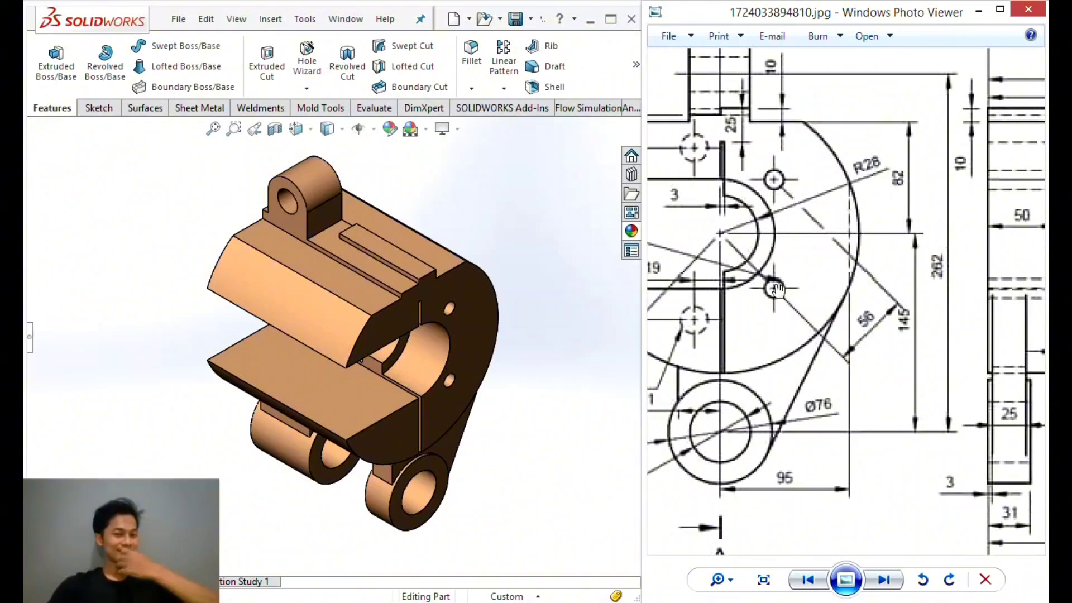
left_click_drag(738, 283, 841, 333)
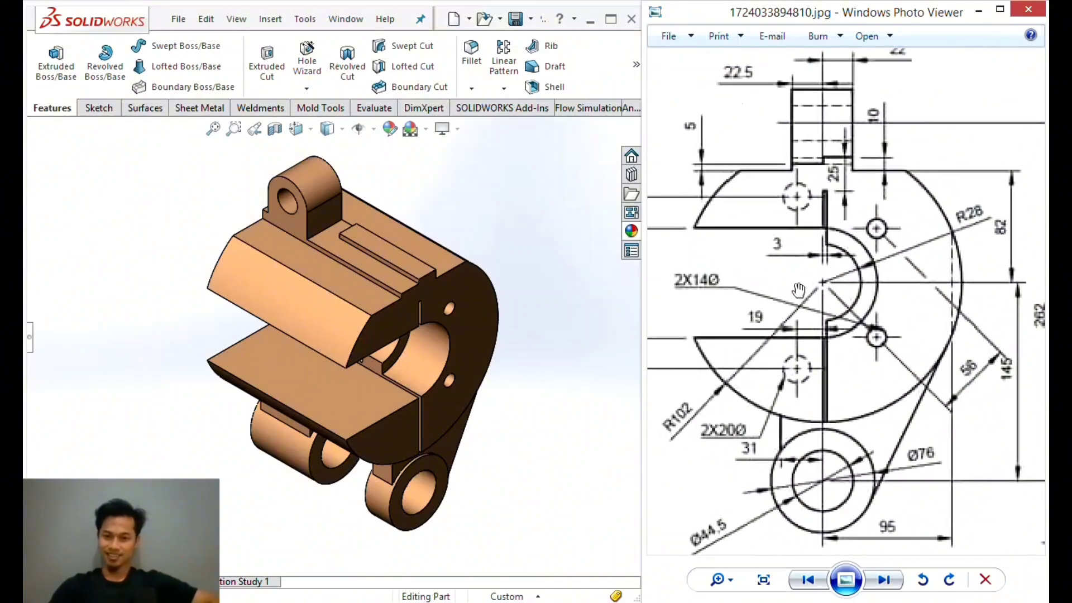
left_click_drag(800, 290, 865, 351)
mouse_move(658, 340)
left_mouse_down()
mouse_move(795, 345)
mouse_move(865, 263)
left_mouse_up()
left_click_drag(792, 282, 876, 230)
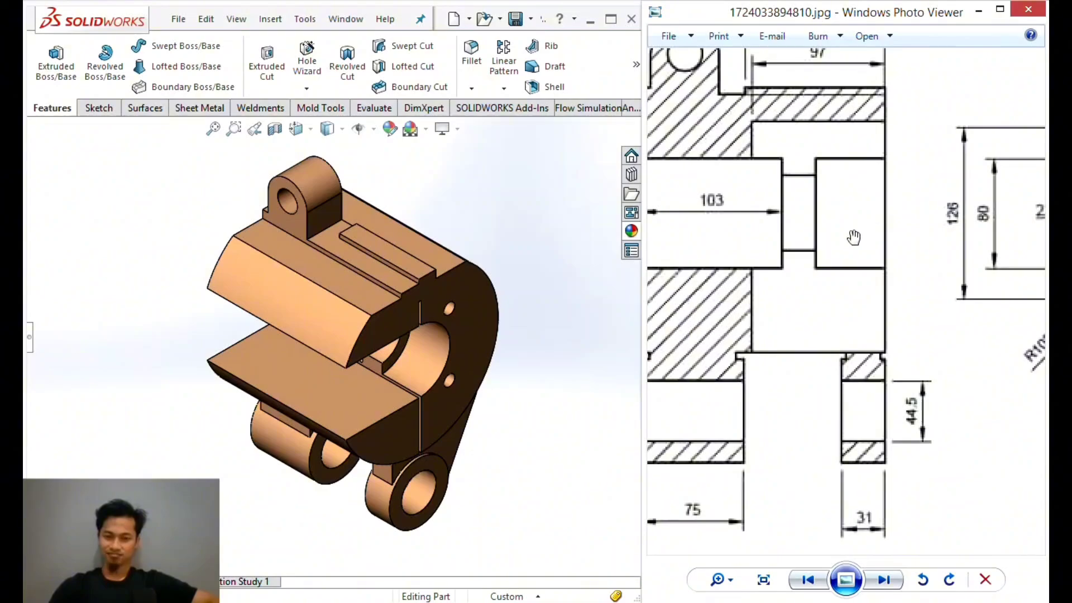
left_click_drag(851, 296, 892, 235)
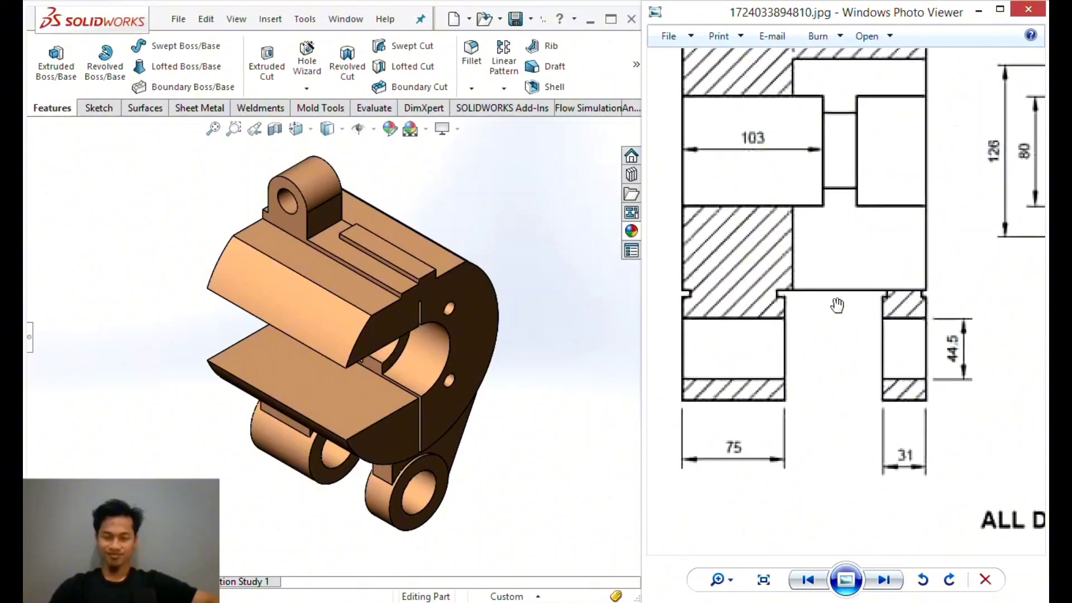
Measure the hole diameter on the outer end of the 25 mm lug.
left_click(372, 108)
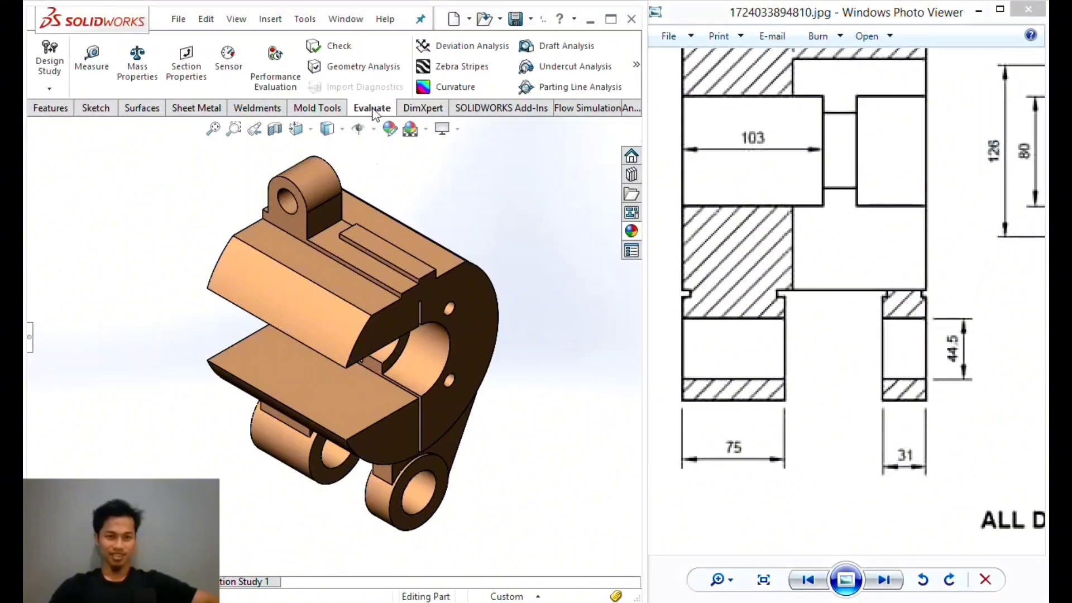
left_click(93, 56)
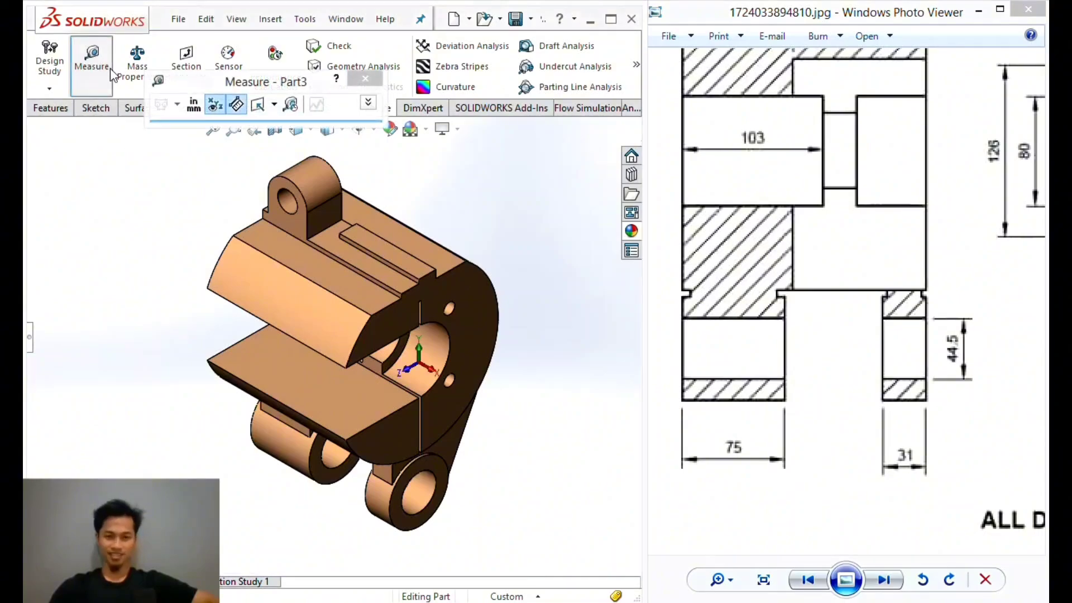
left_click(439, 477)
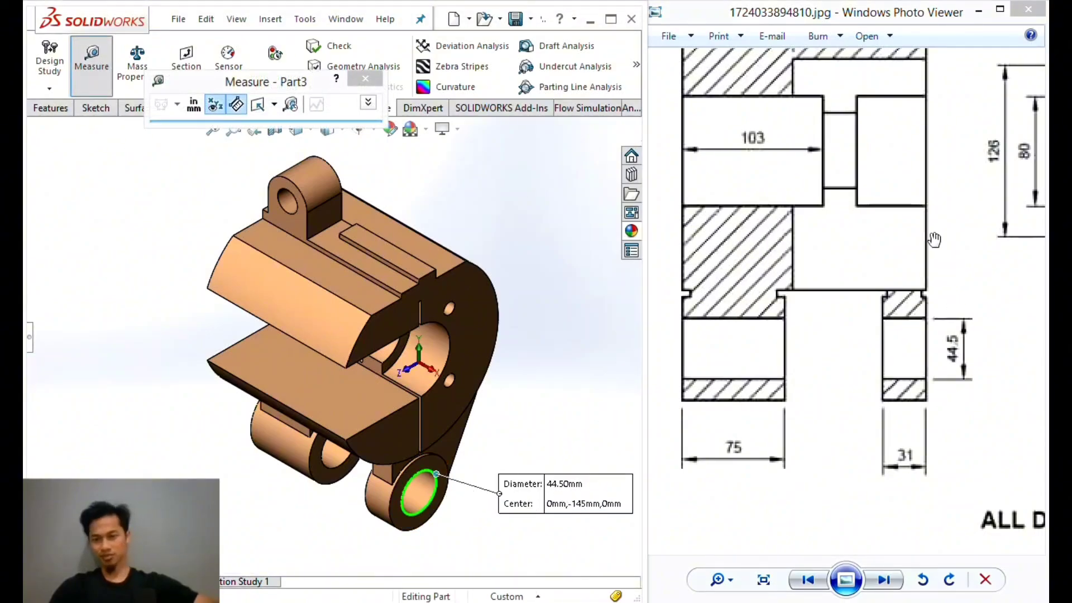
Measure the bore depth from the part's end face to the inner ring's near face and compare it with the drawing's section view.
left_click_drag(788, 246, 828, 398)
left_click(541, 335)
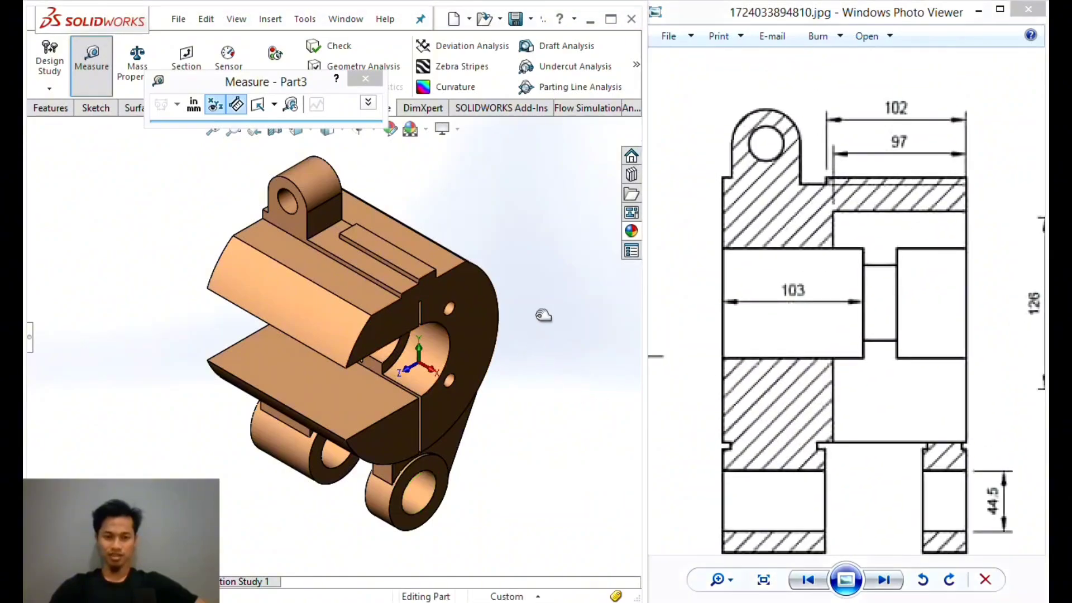
middle_click_drag(546, 313, 618, 279)
scroll(396, 311, "down", 4)
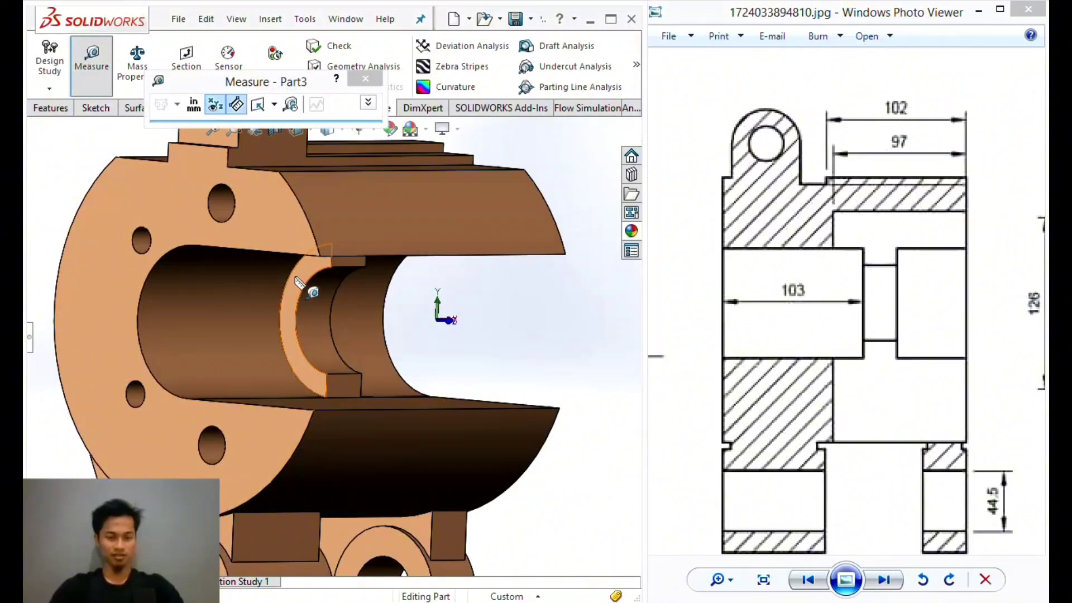
left_click(307, 287)
left_click(129, 306)
left_click_drag(244, 257, 229, 210)
key("Escape")
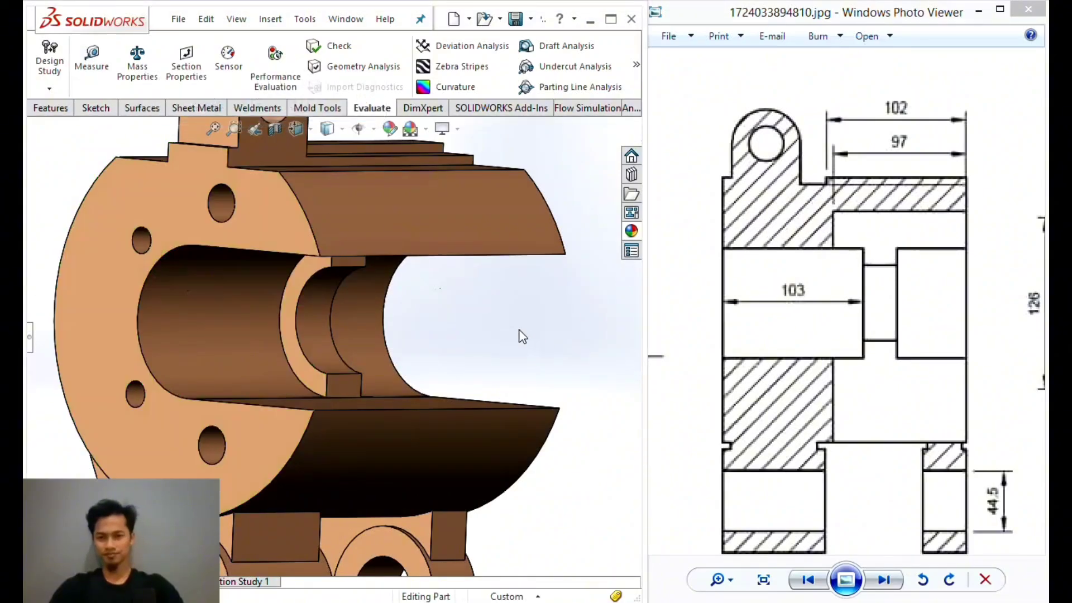
Measure the distance from the end face of the inner recess to the part's slotted outer end face.
middle_click_drag(481, 273, 392, 253)
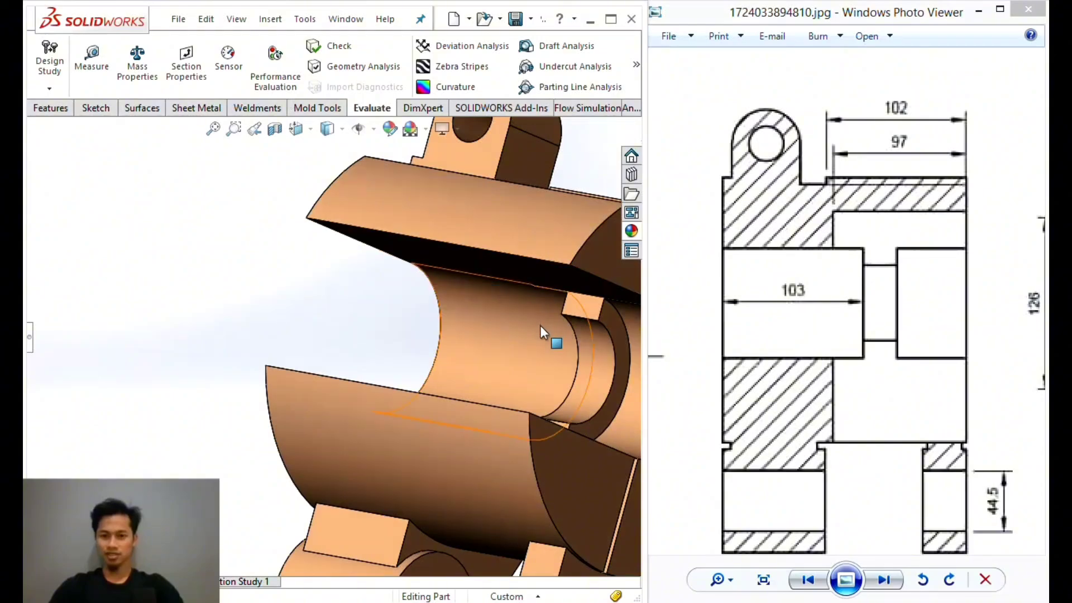
scroll(540, 327, "down", 2)
middle_click_drag(499, 316, 443, 306)
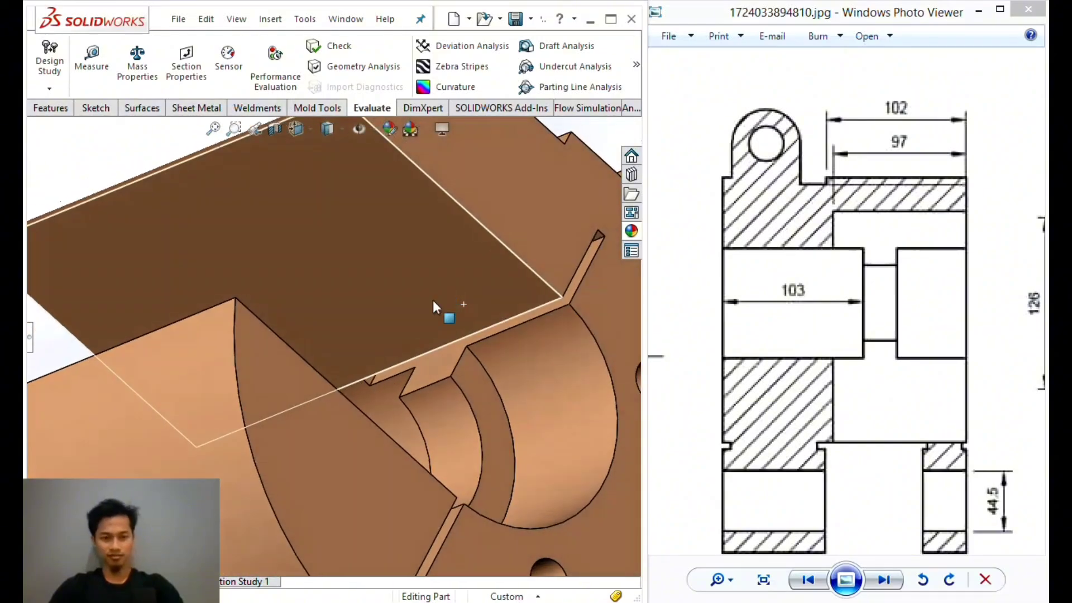
left_click(92, 60)
scroll(357, 357, "down", 4)
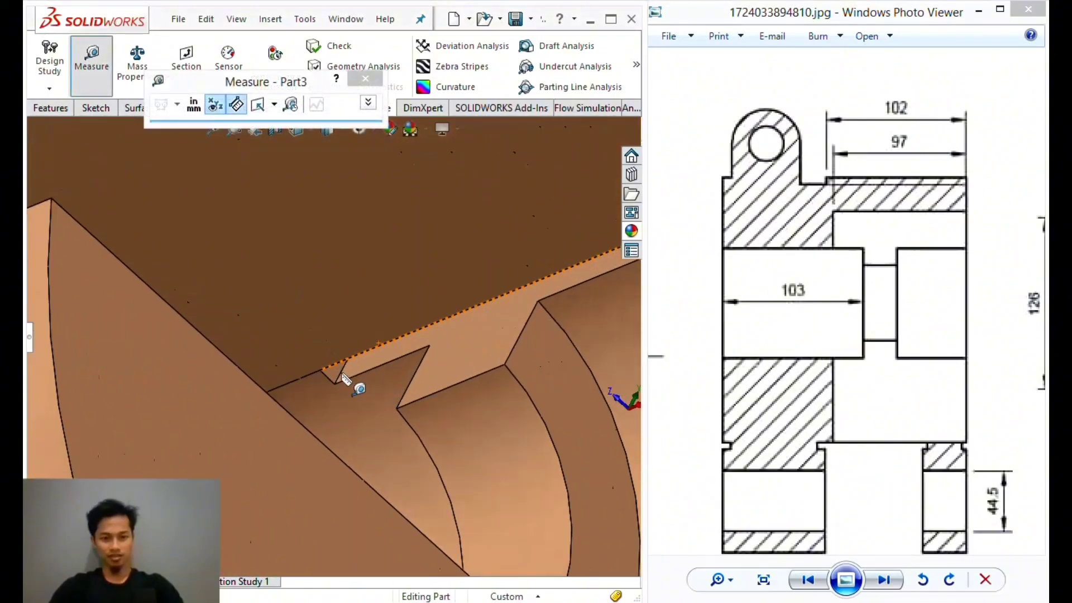
left_click(334, 373)
scroll(379, 375, "up", 4)
left_click(572, 268)
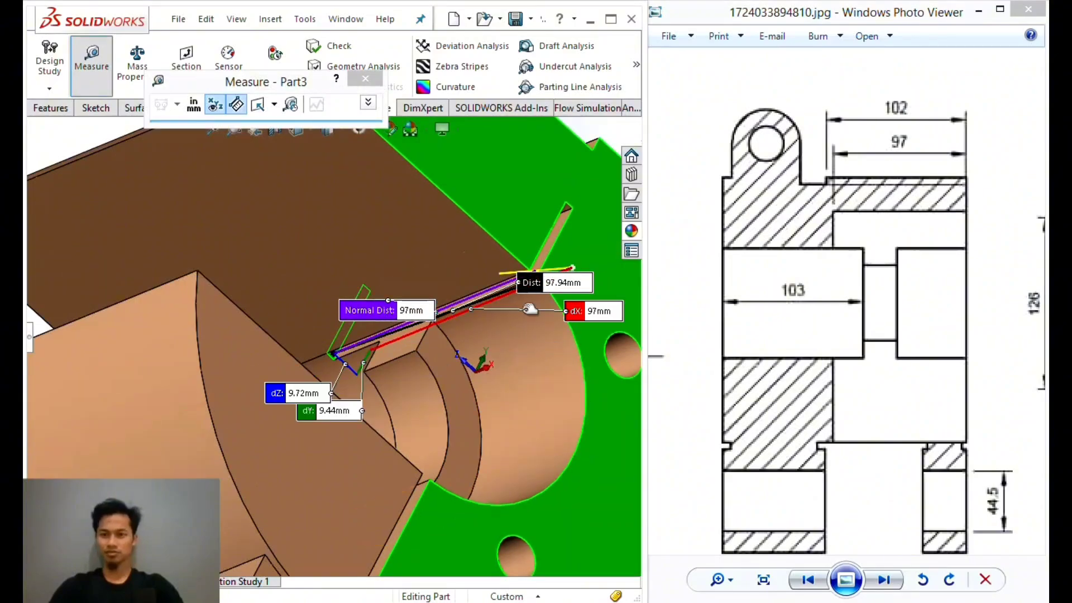
middle_click_drag(417, 301, 451, 356)
scroll(417, 257, "down", 4)
scroll(400, 216, "up", 4)
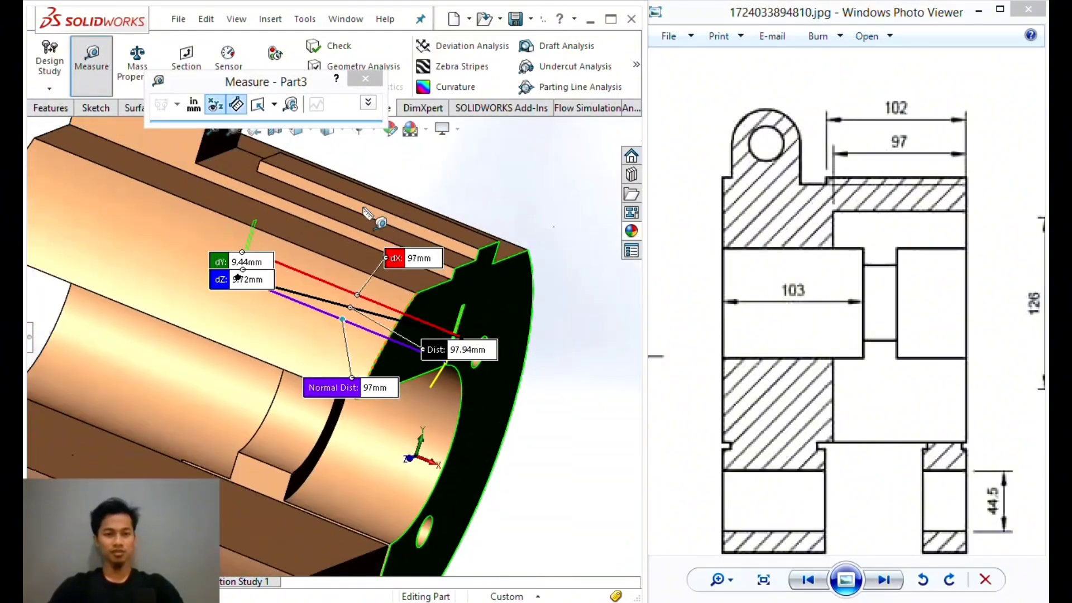
scroll(375, 223, "down", 2)
key("Escape")
left_click(106, 67)
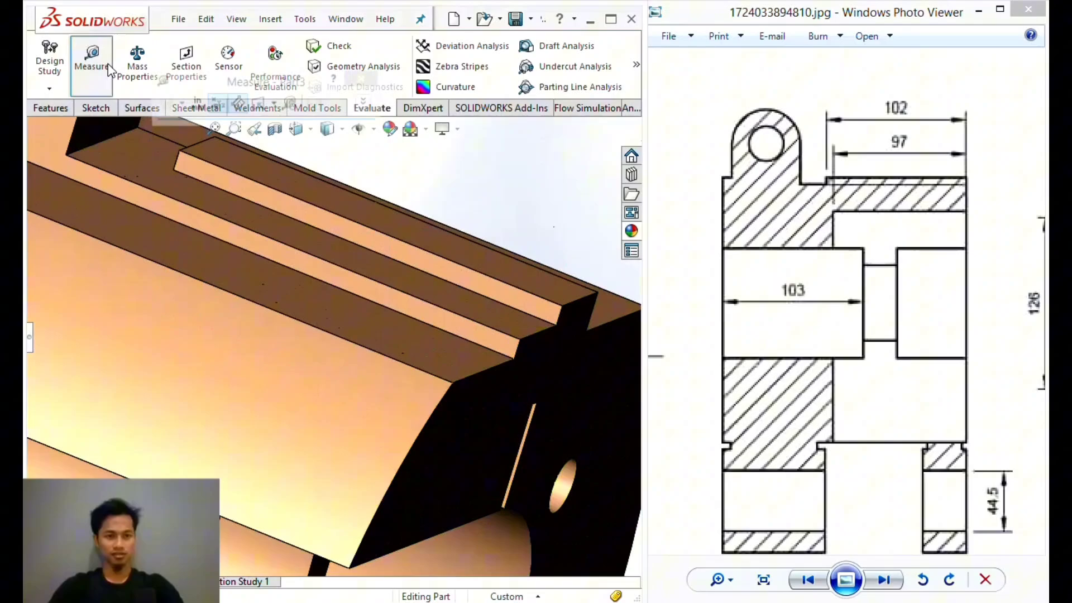
left_click(290, 204)
scroll(374, 198, "up", 3)
key("Escape")
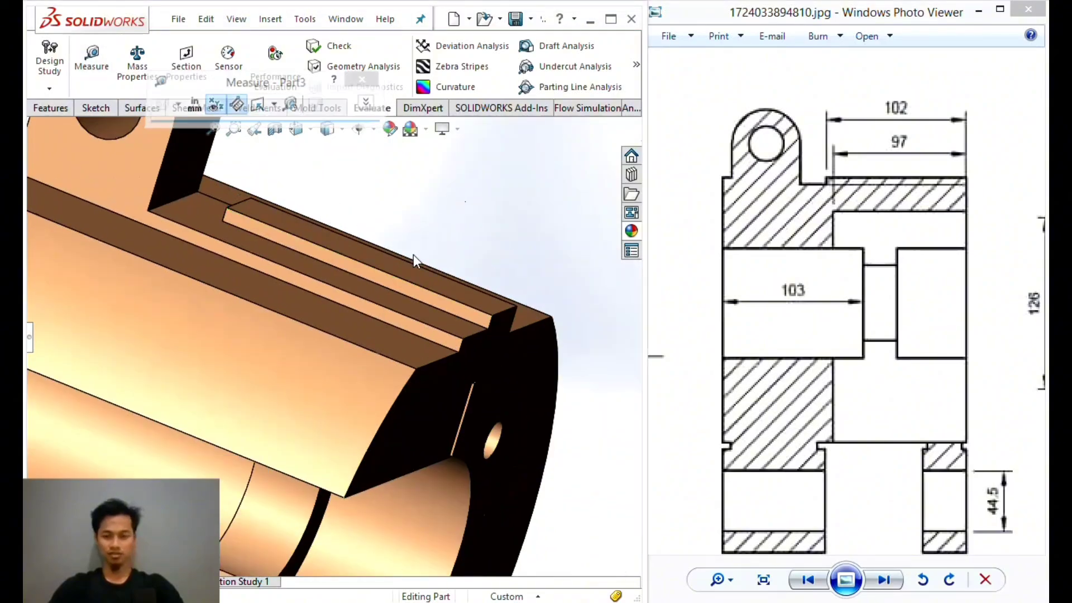
Return the part to the isometric view and compare it with the drawing's view of the R102 profile.
mouse_move(806, 378)
left_mouse_down()
mouse_move(697, 302)
mouse_move(577, 340)
left_mouse_up()
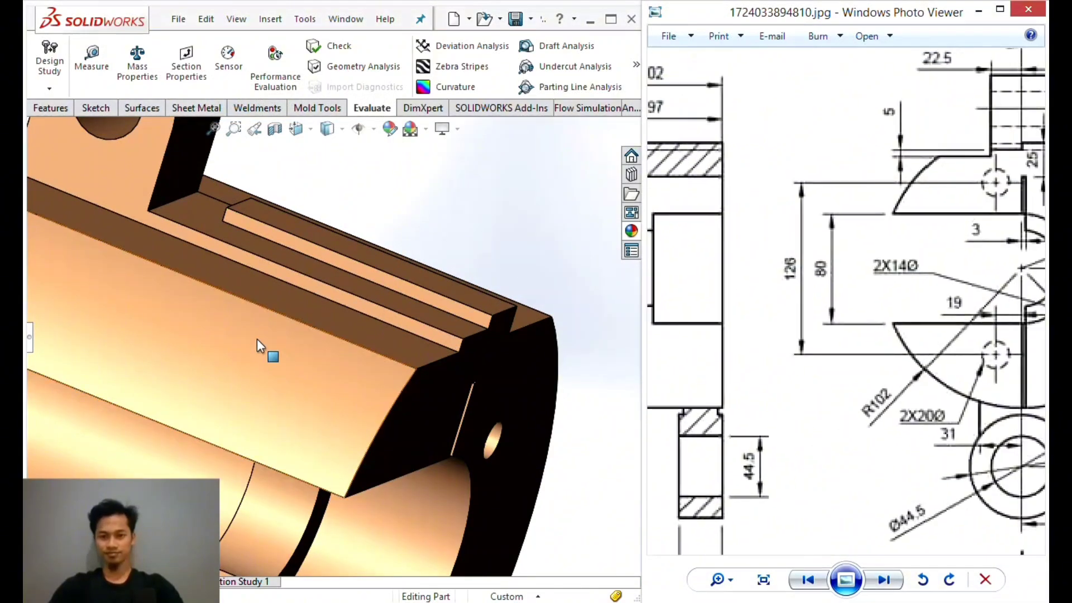
scroll(295, 282, "up", 6)
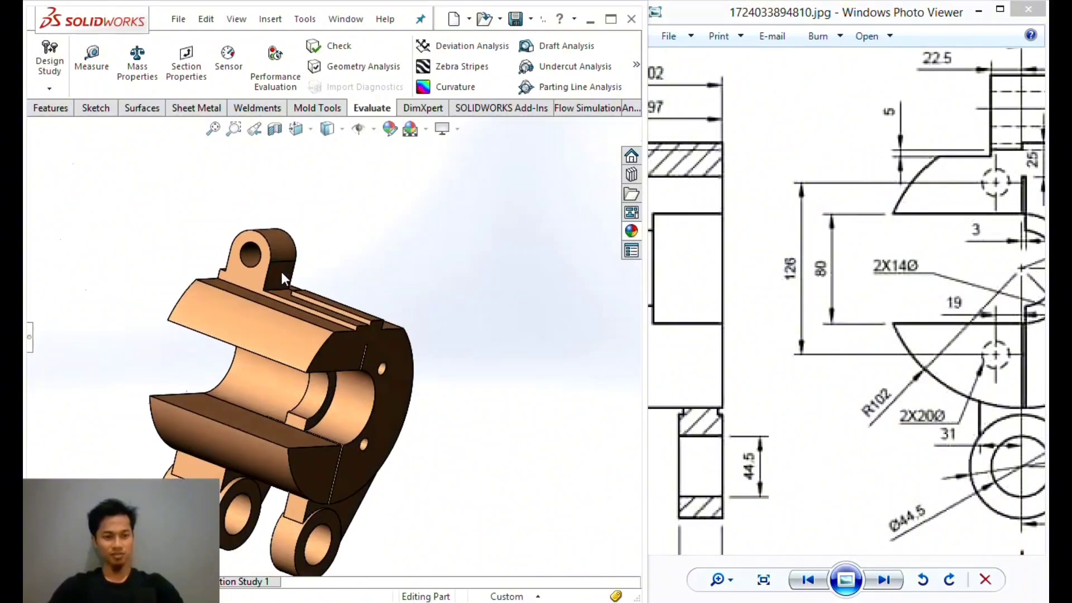
key("space")
left_click(375, 288)
scroll(342, 398, "down", 6)
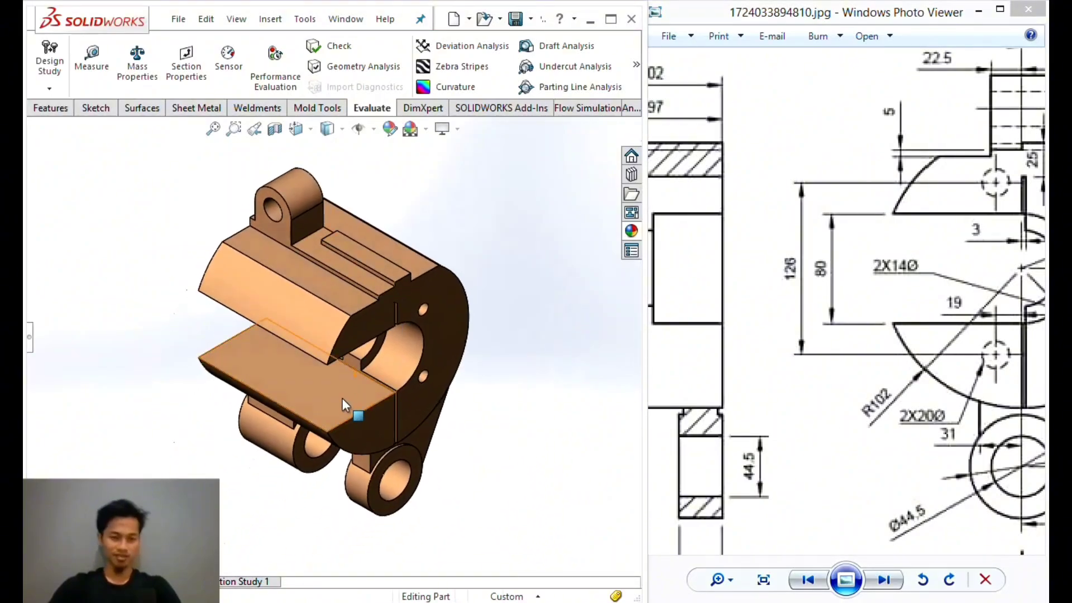
scroll(446, 330, "up", 4)
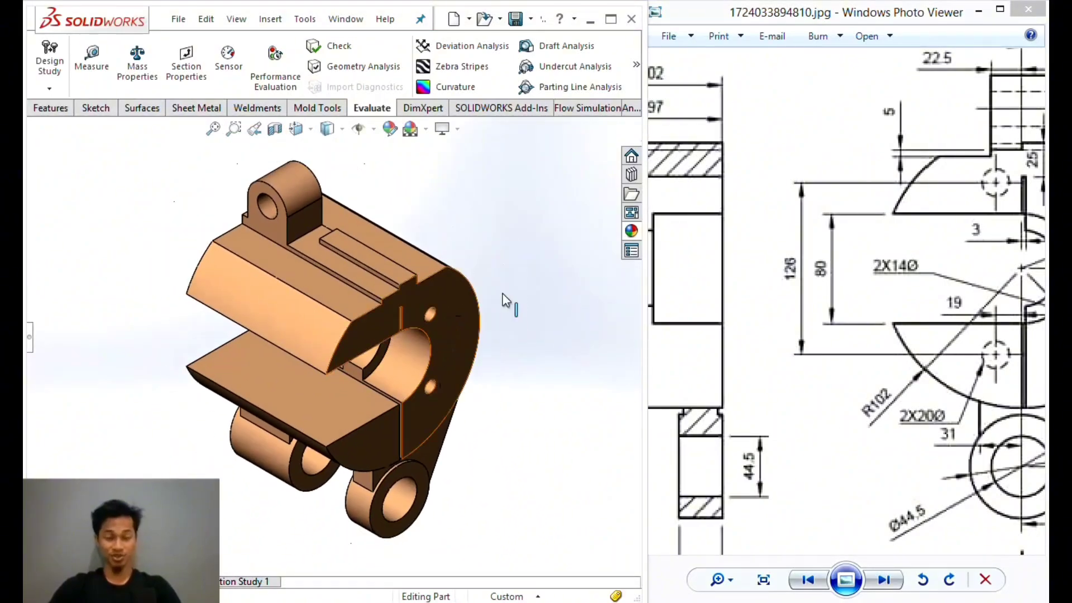